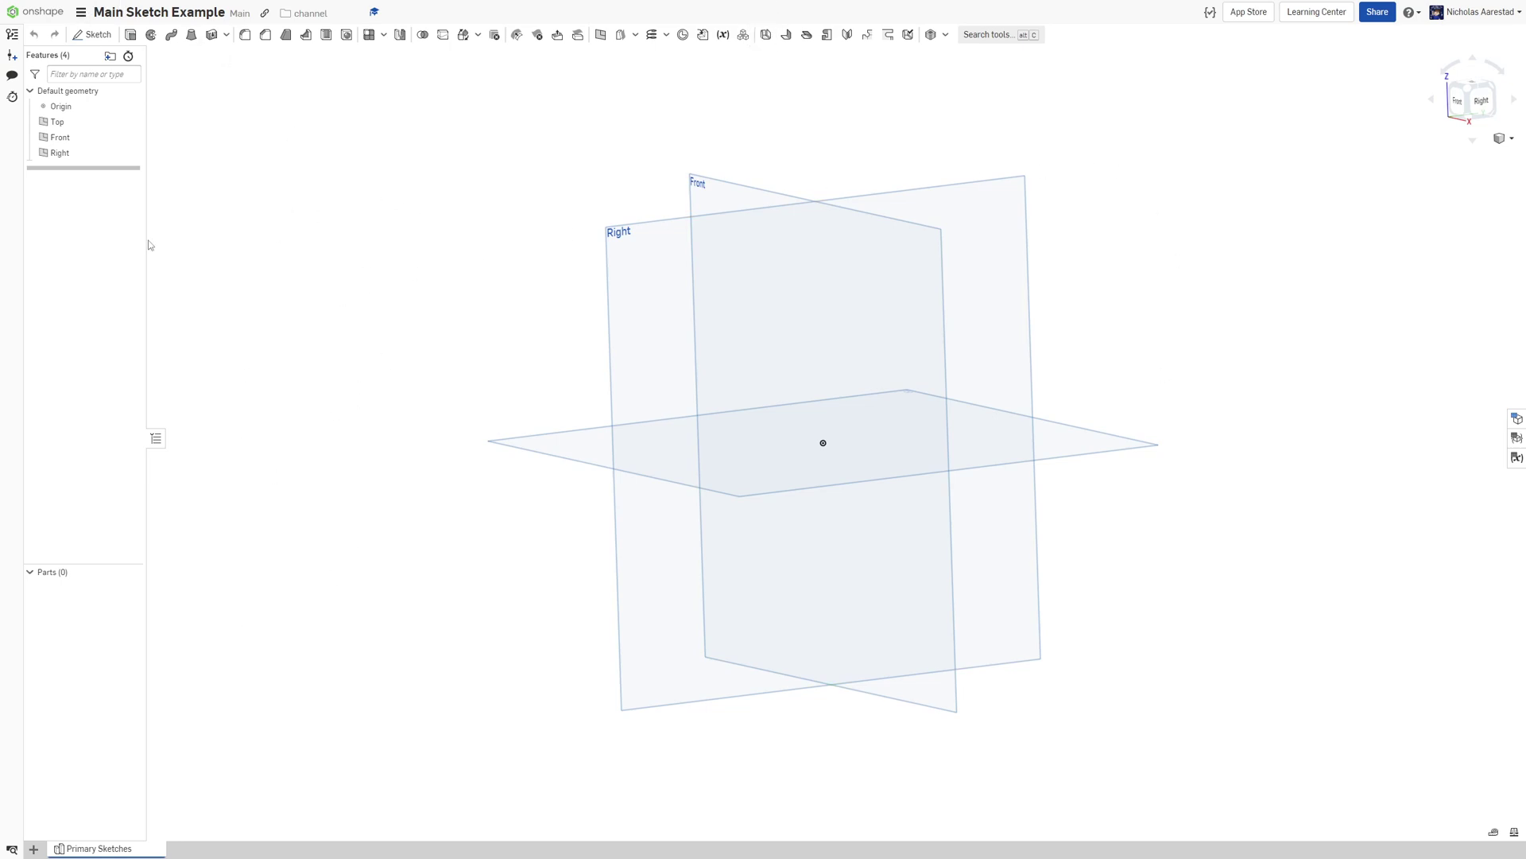
mouse_move(469, 540)
right_mouse_down()
mouse_move(497, 514)
mouse_move(249, 810)
right_mouse_up()
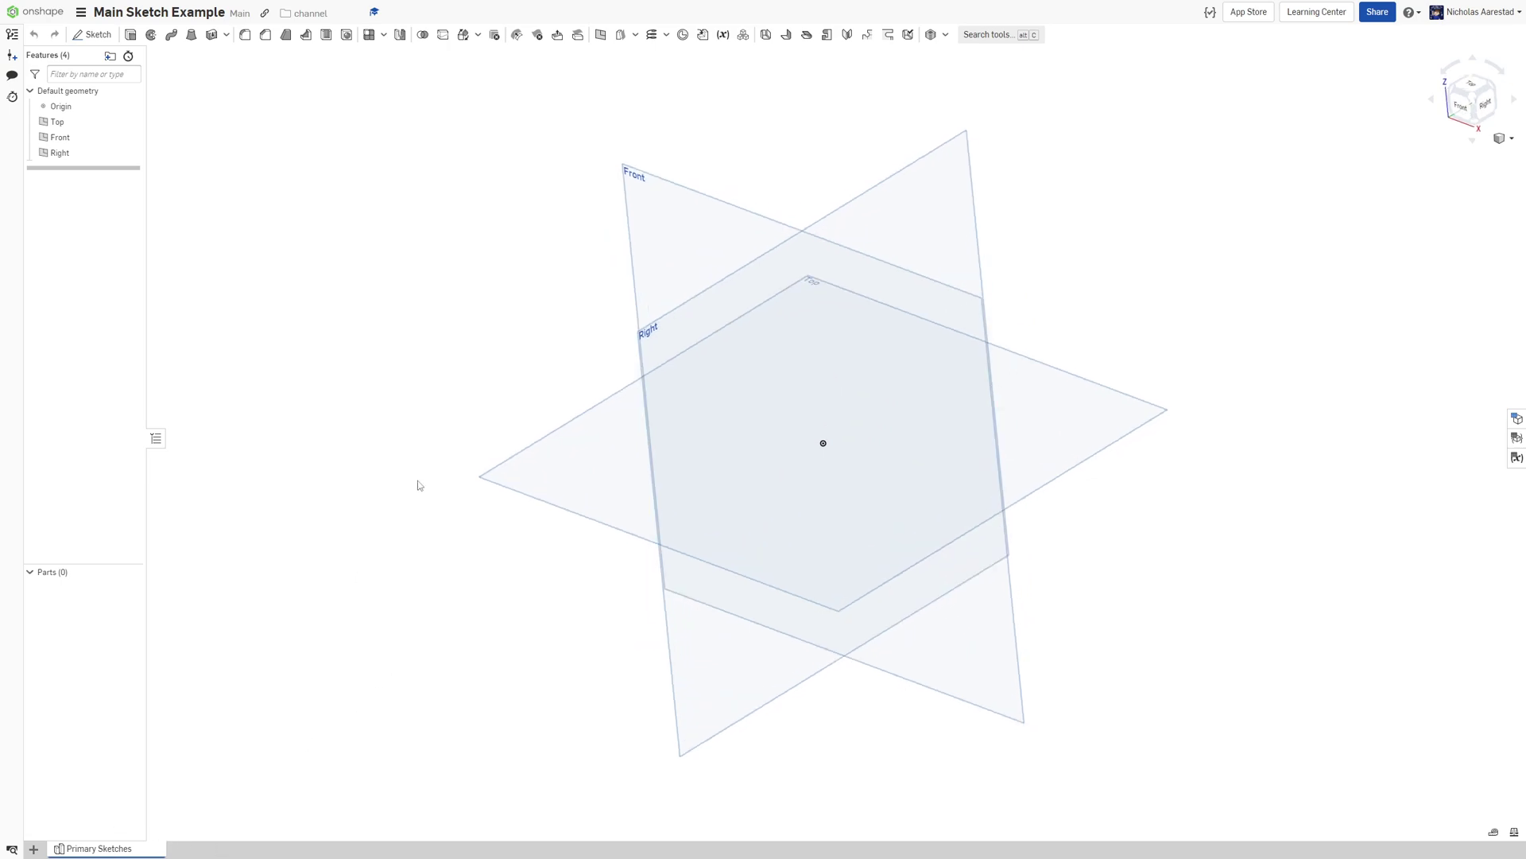
right_click_drag(1114, 337, 982, 209)
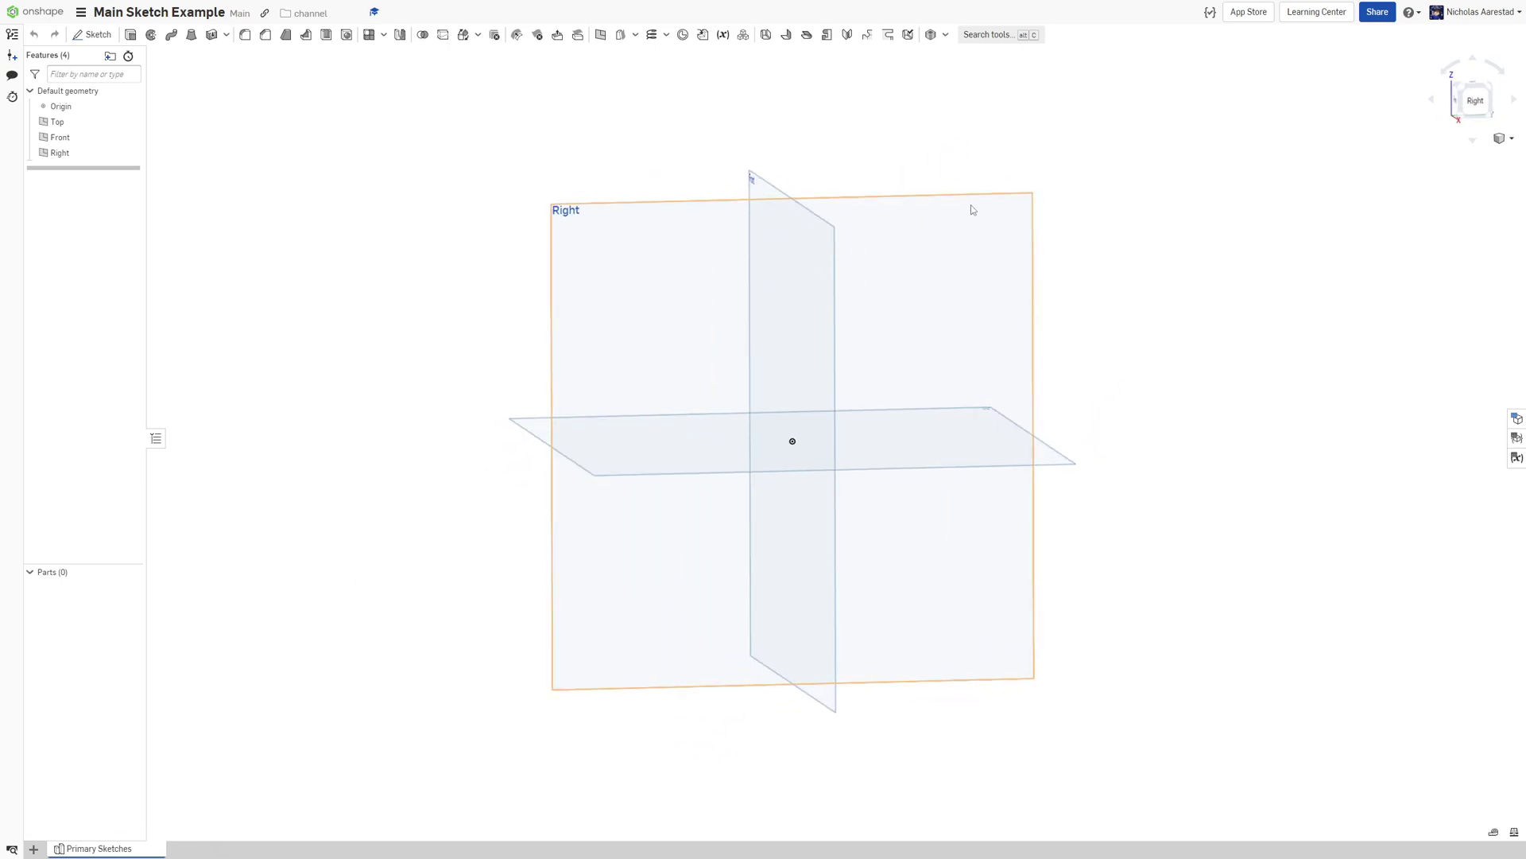
right_click_drag(1175, 292, 1235, 296)
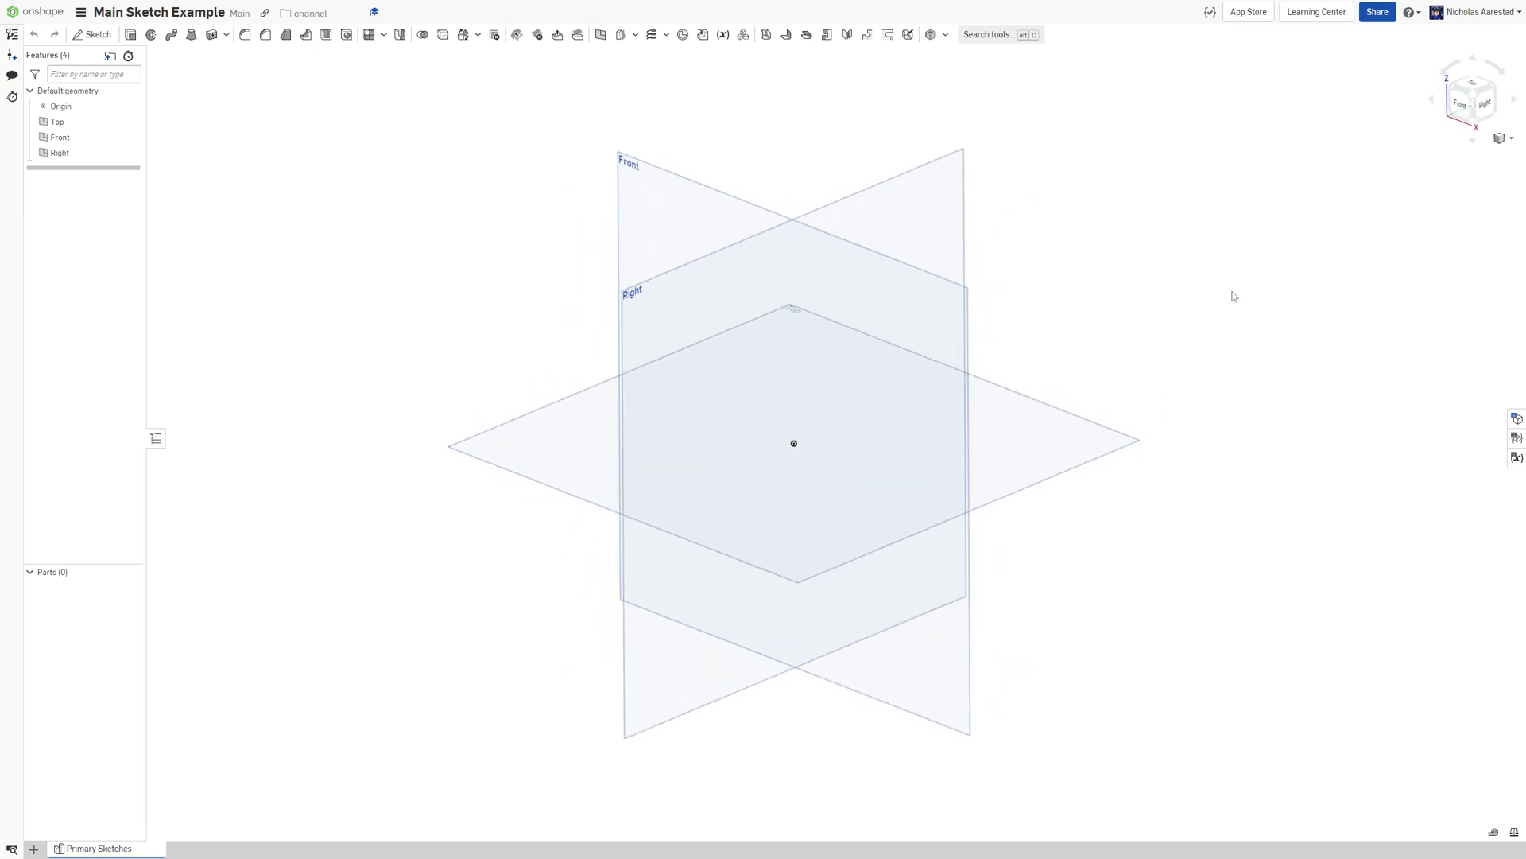
scroll(1124, 334, "down", 3)
right_click_drag(1124, 334, 1157, 254)
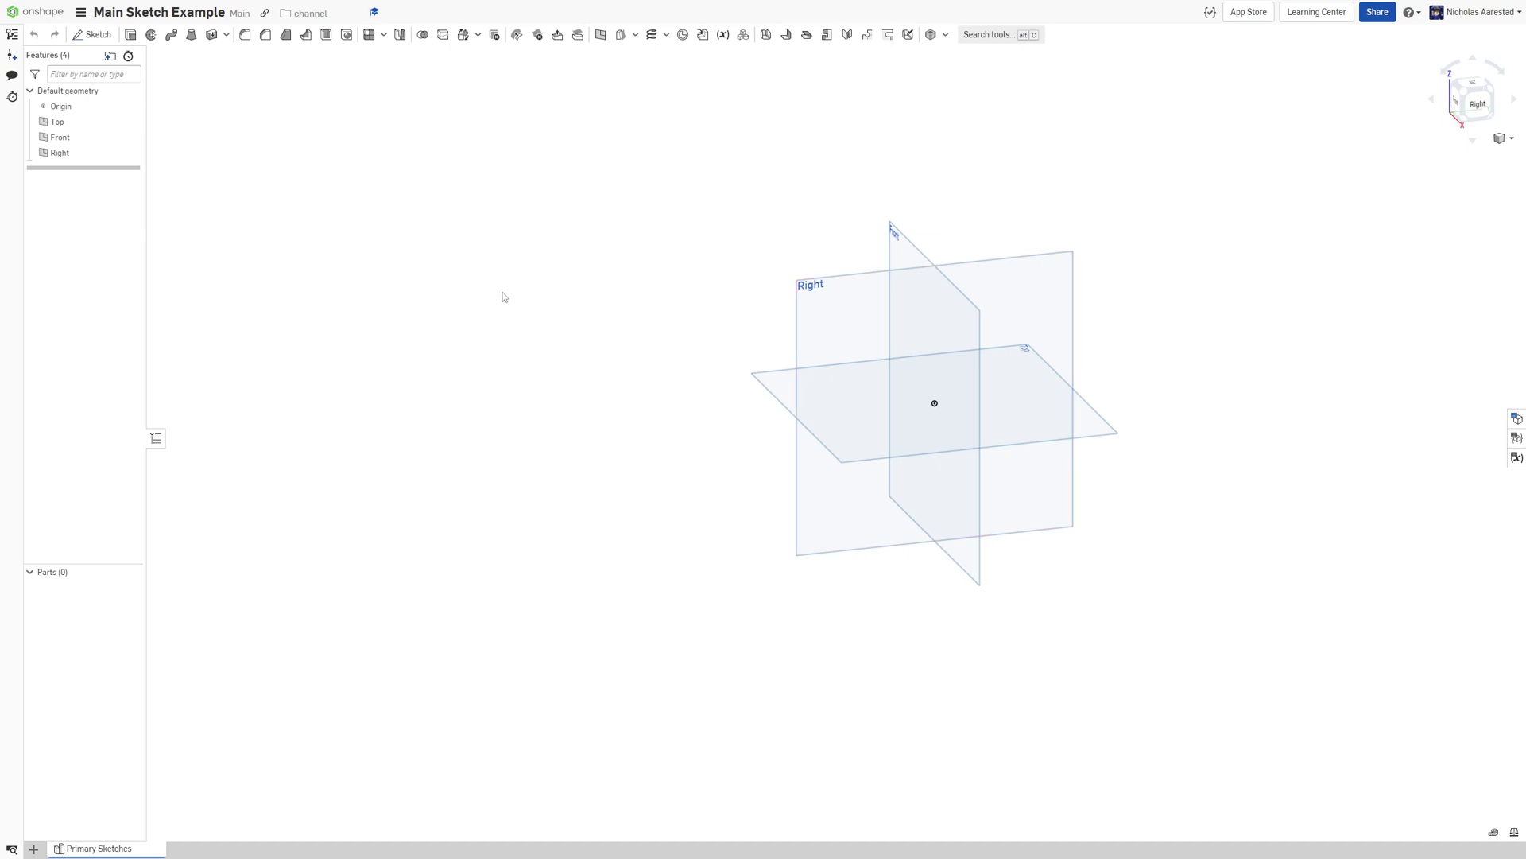
Start a new sketch on the Right plane
mouse_move(657, 170)
right_mouse_down()
mouse_move(631, 123)
mouse_move(637, 157)
right_mouse_up()
key("shift+s")
left_click(1068, 299)
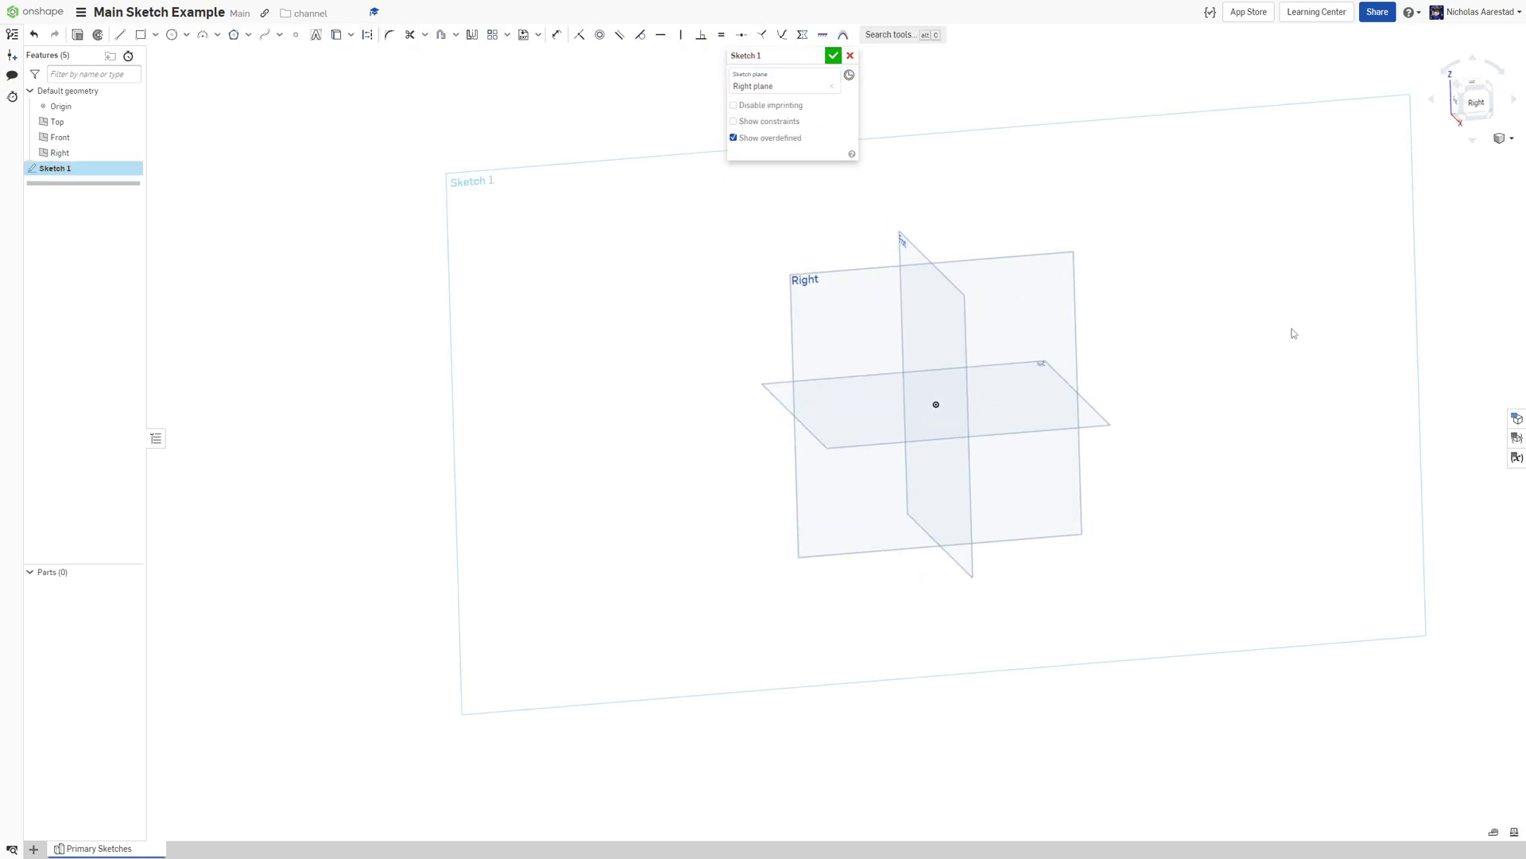
Draw a center-point rectangle centered on the vertical axis above the origin, 26 in wide and 2 in high
key("c")
key("r")
left_click(696, 387)
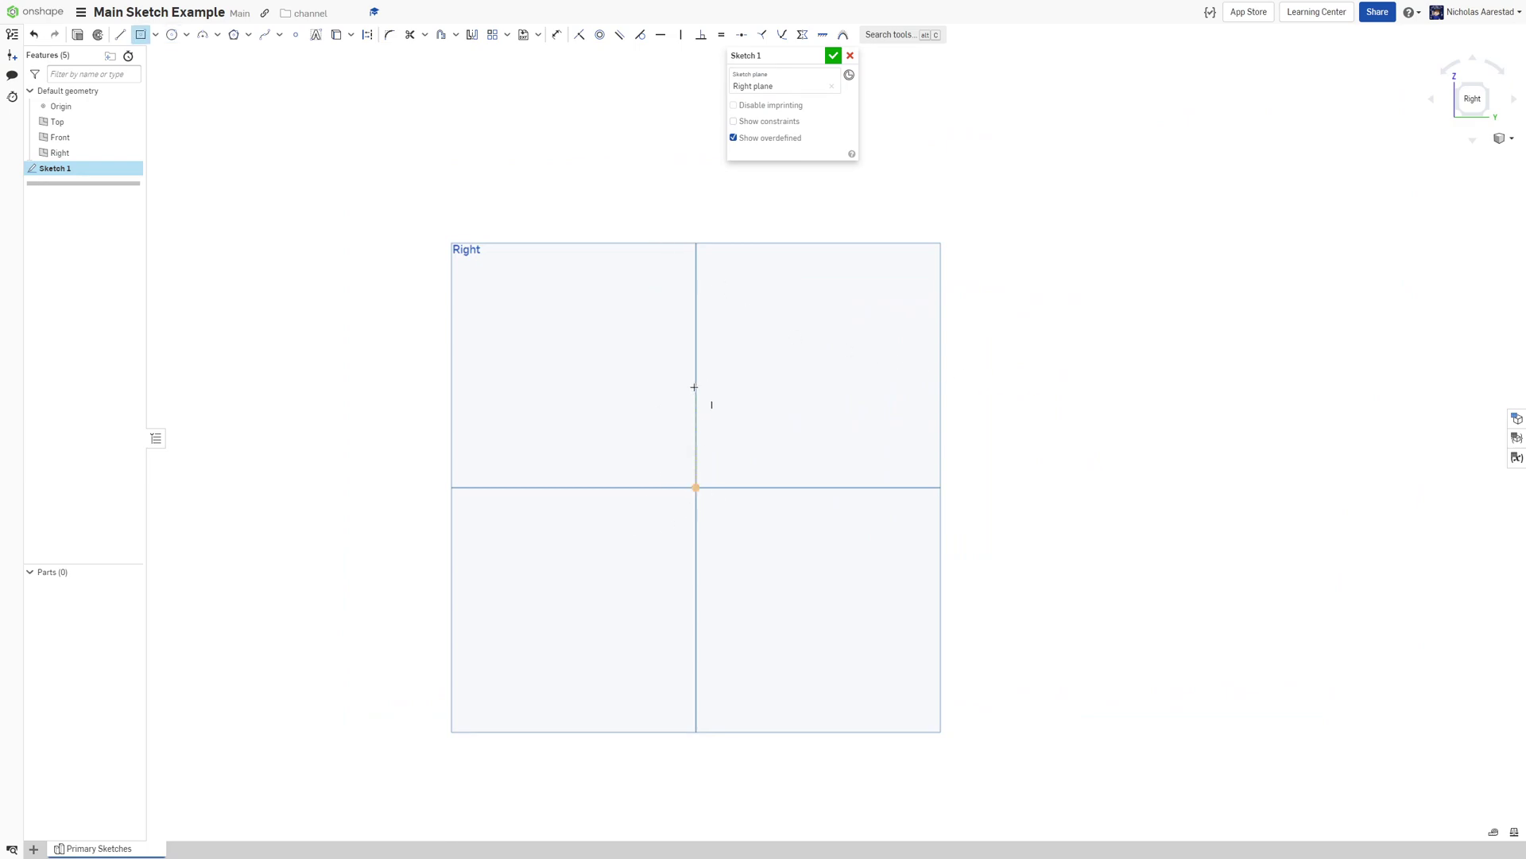
left_click(1073, 364)
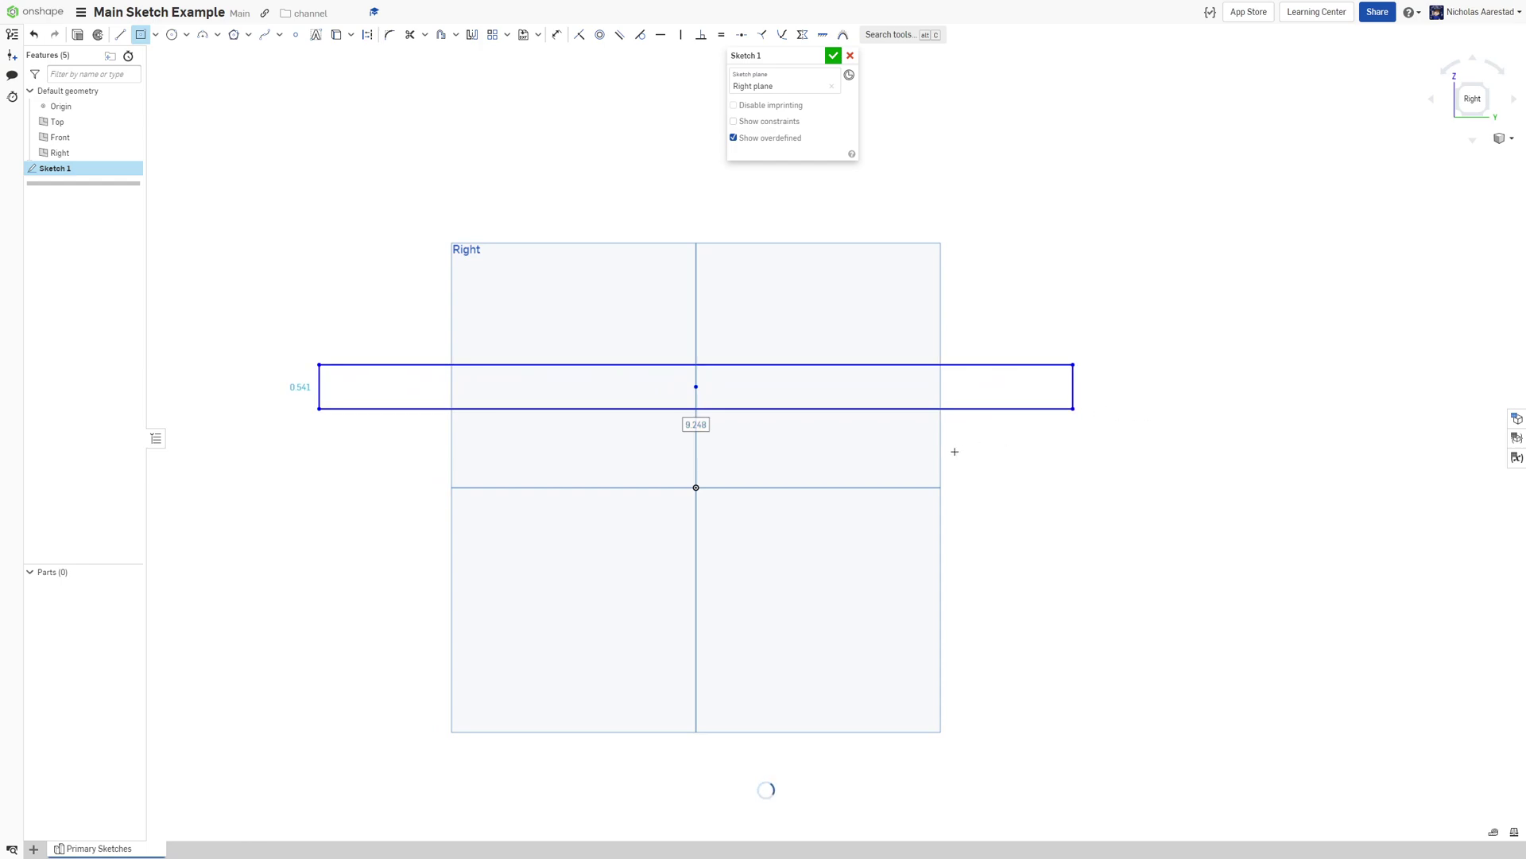
scroll(954, 451, "down", 1)
type("2")
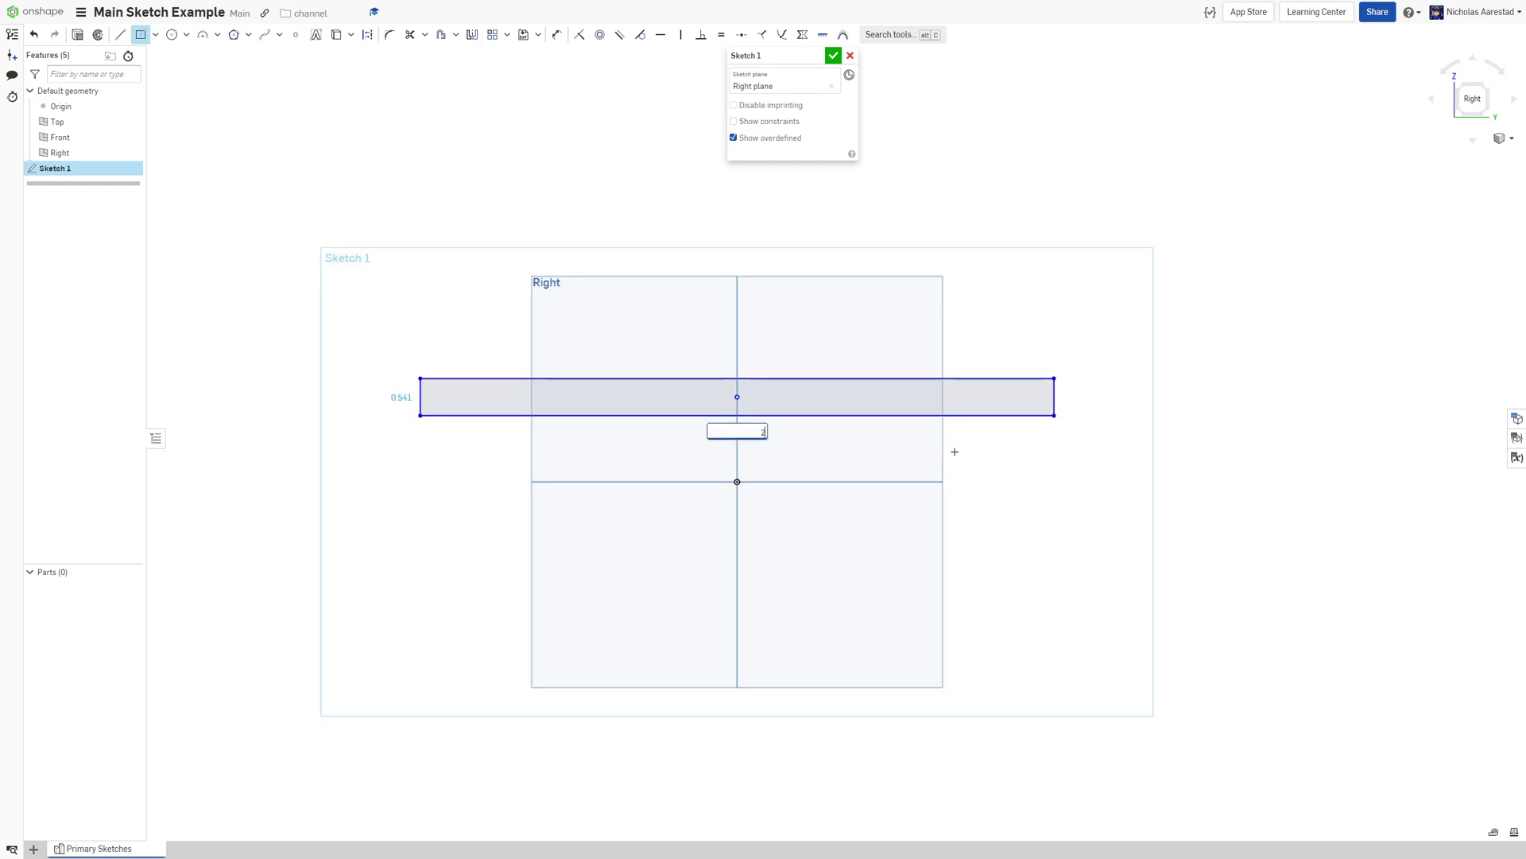
type("6")
key("Return")
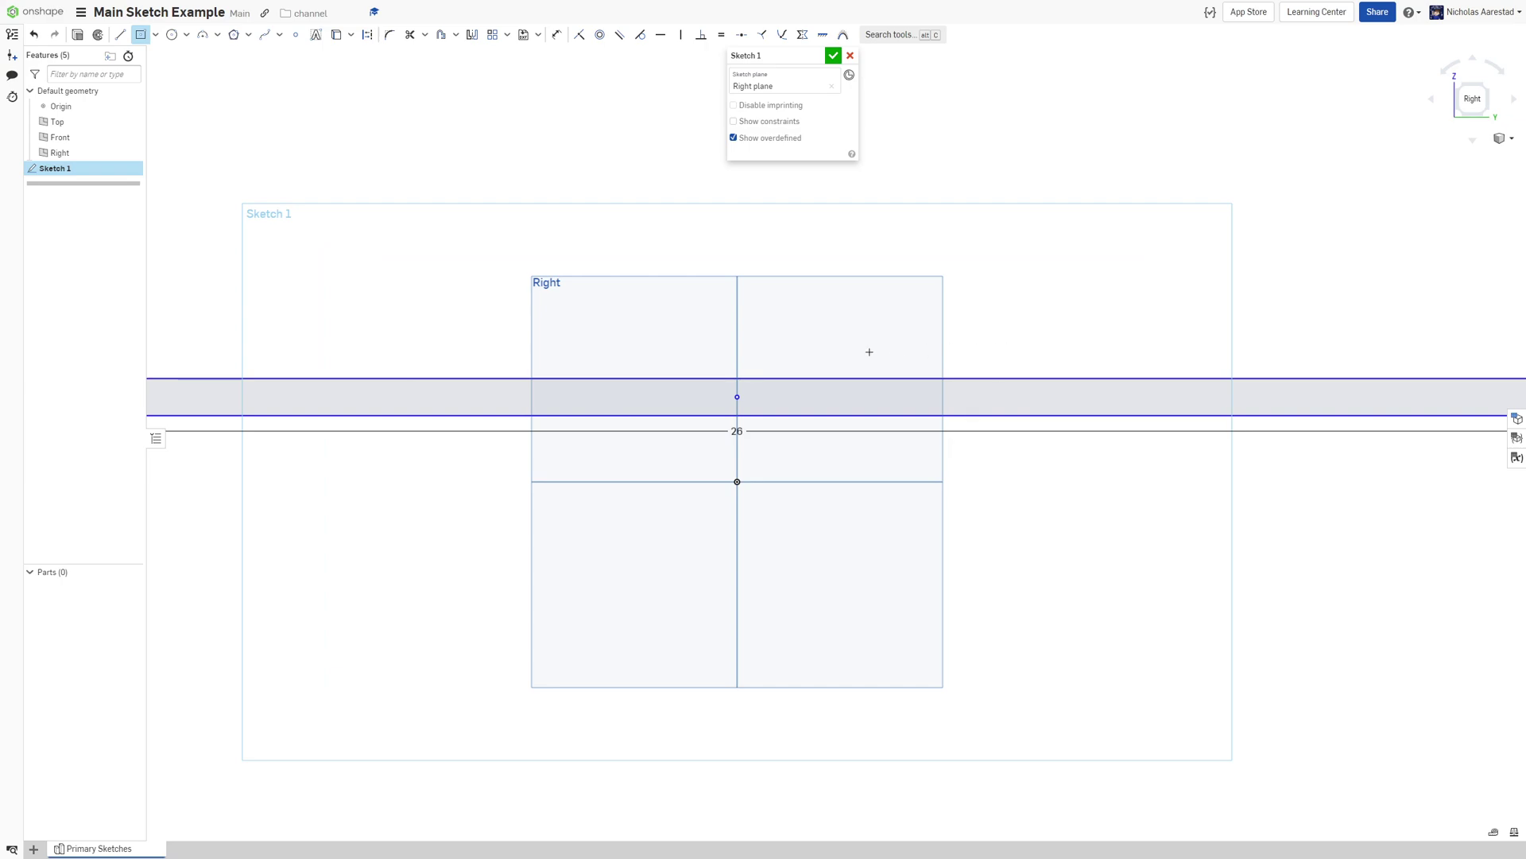
scroll(831, 352, "down", 3)
type("2")
key("Return")
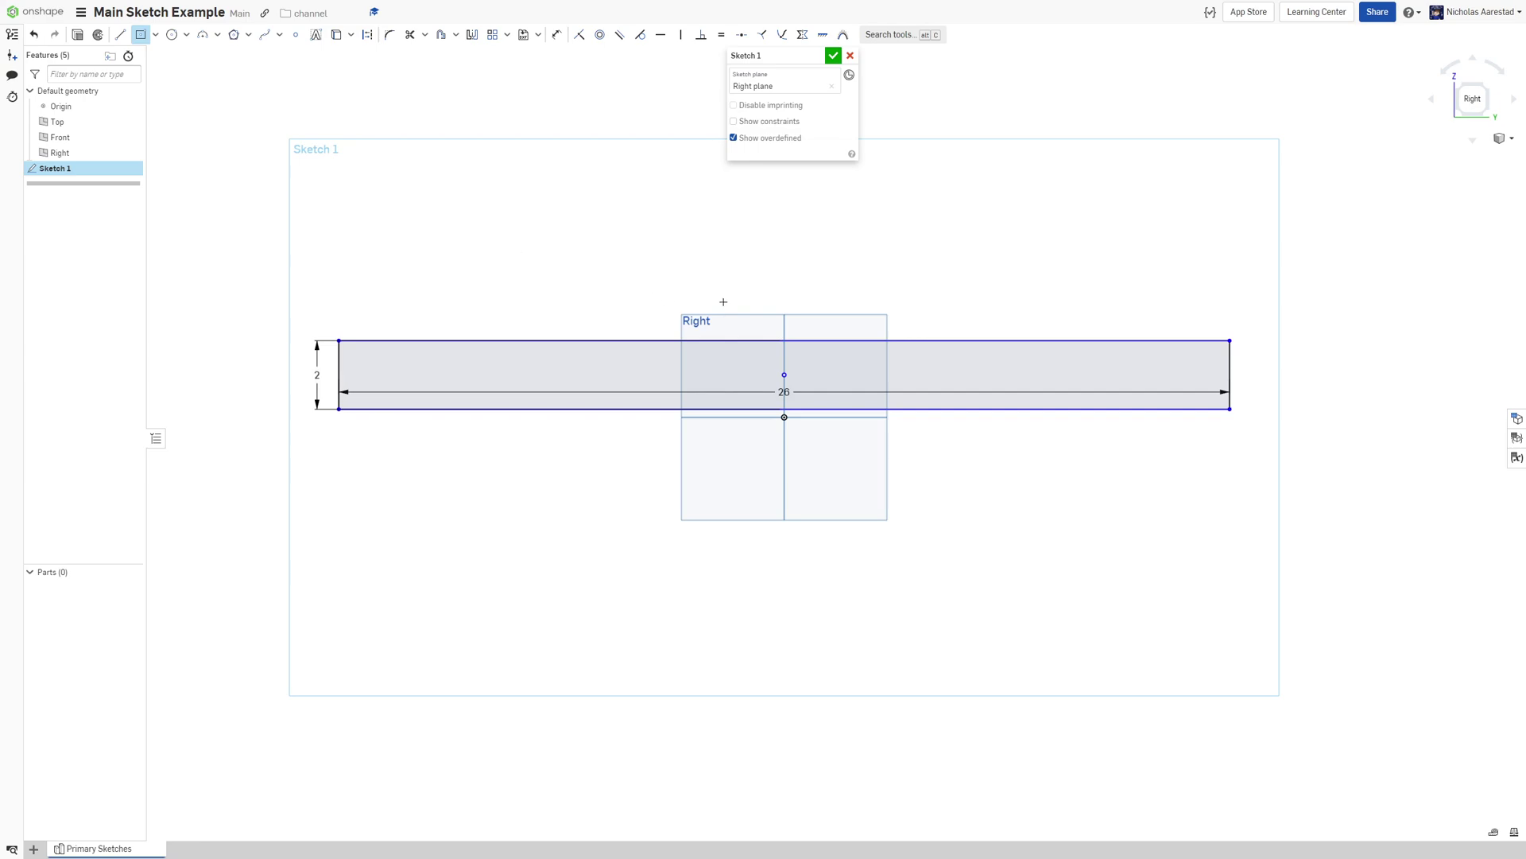
Draw a vertical line across the rectangle 1 in from its left edge, and move the rectangle higher above the origin
left_click(120, 34)
left_click(378, 341)
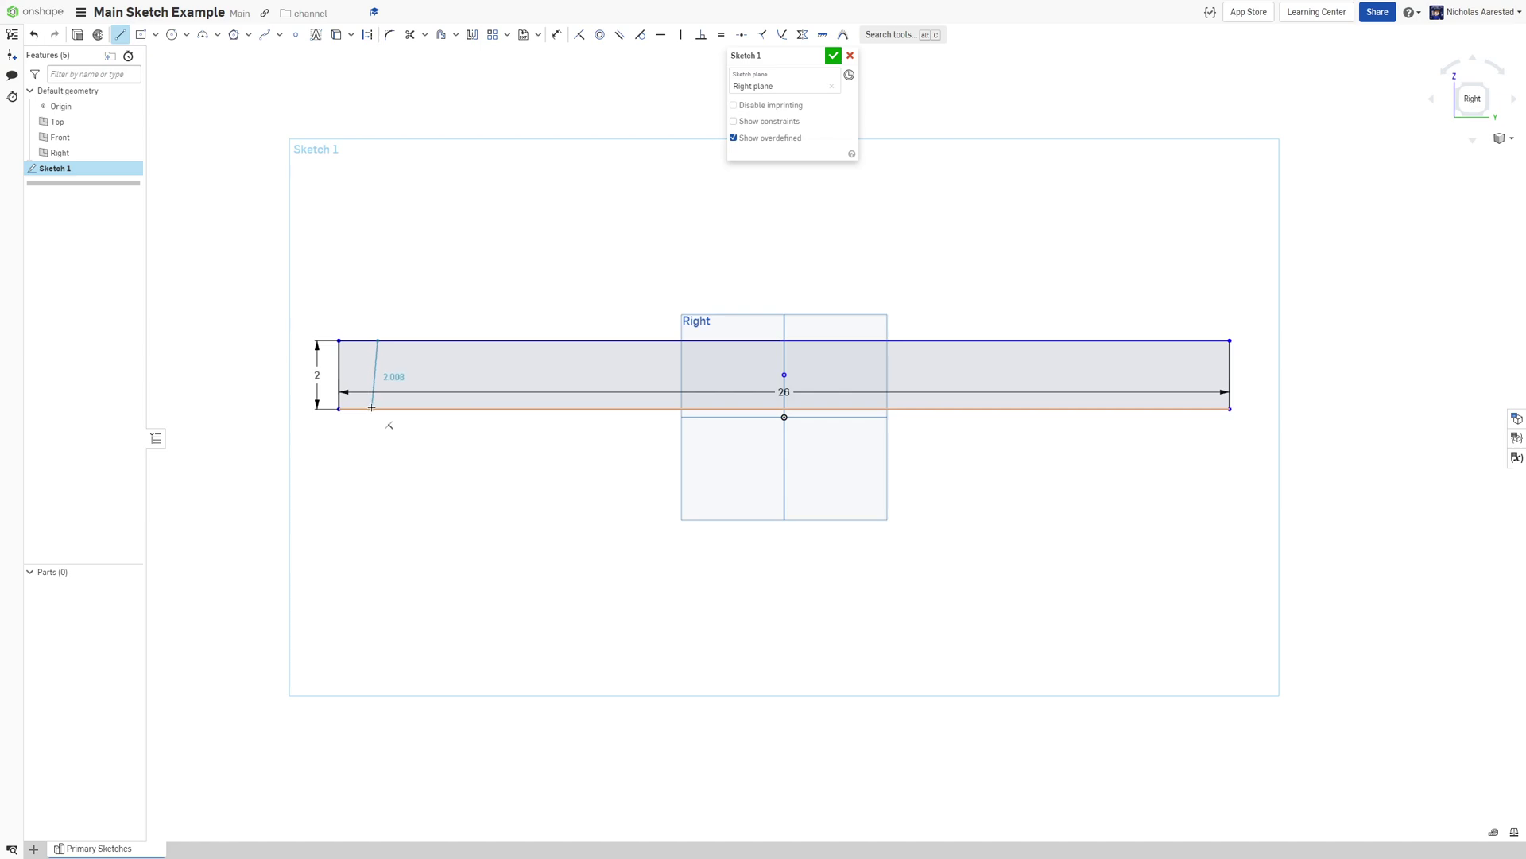
left_click(377, 409)
key("m")
left_click(378, 362)
left_click(339, 367)
left_click(355, 364)
type("1.133599")
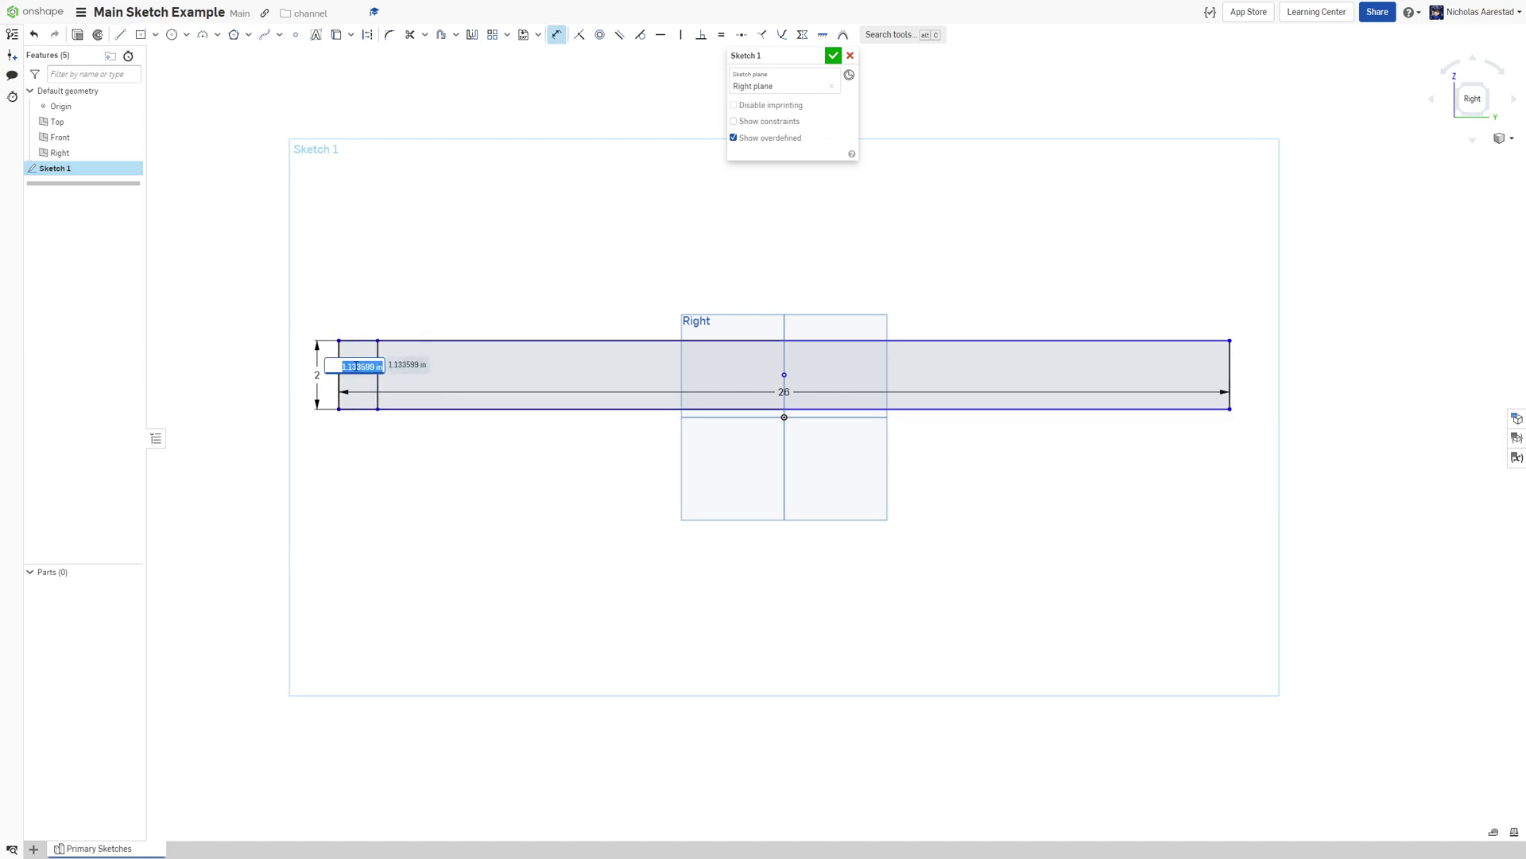
key("Return")
key("Escape")
mouse_move(768, 345)
left_mouse_down()
mouse_move(742, 246)
mouse_move(733, 265)
left_mouse_up()
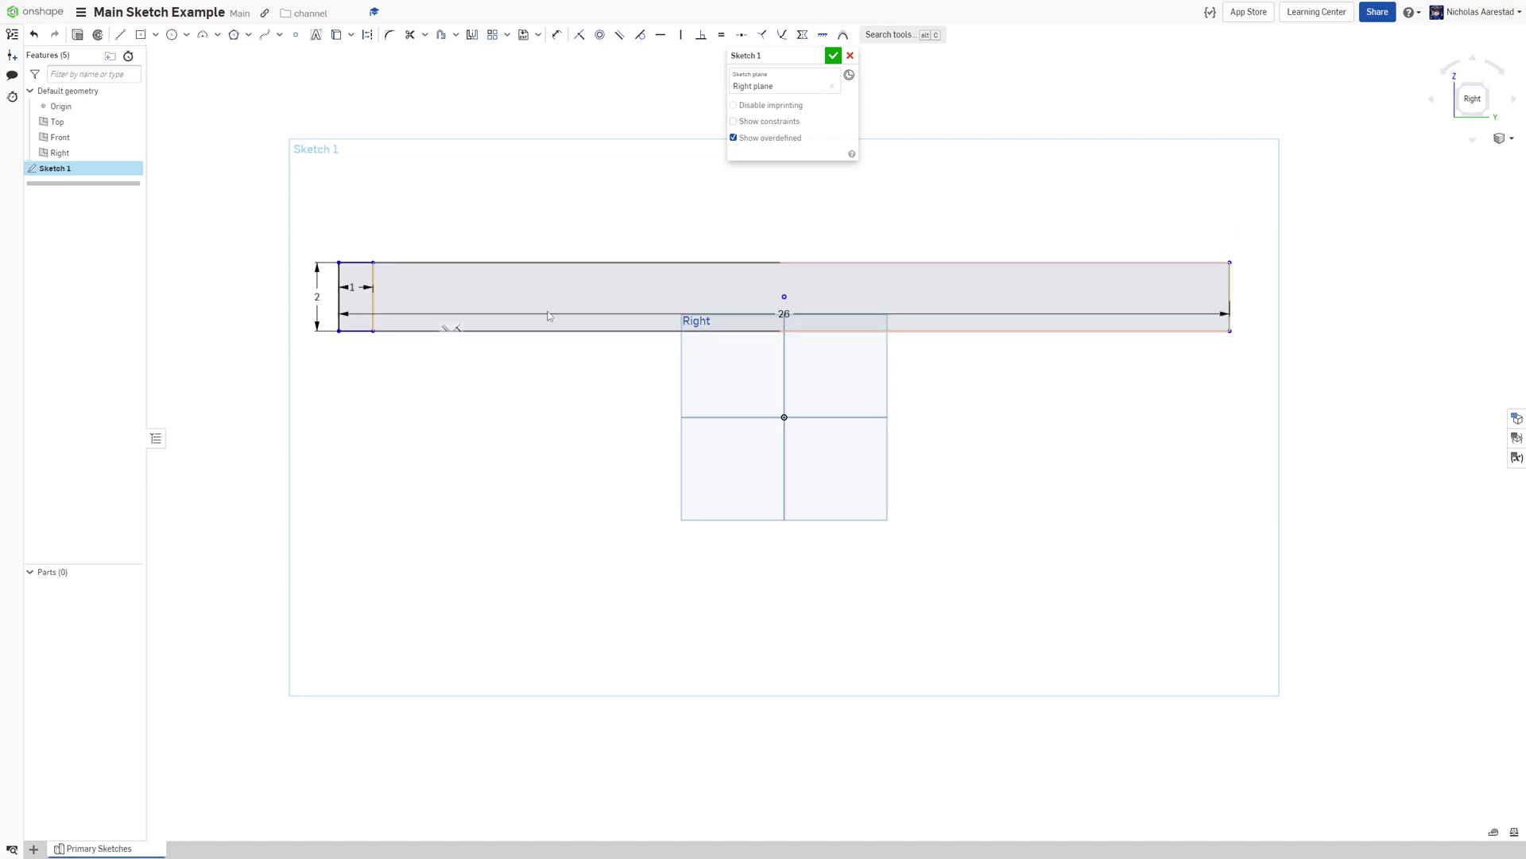
Draw a construction circle 4 in in diameter over the left end of the rectangle
key("u")
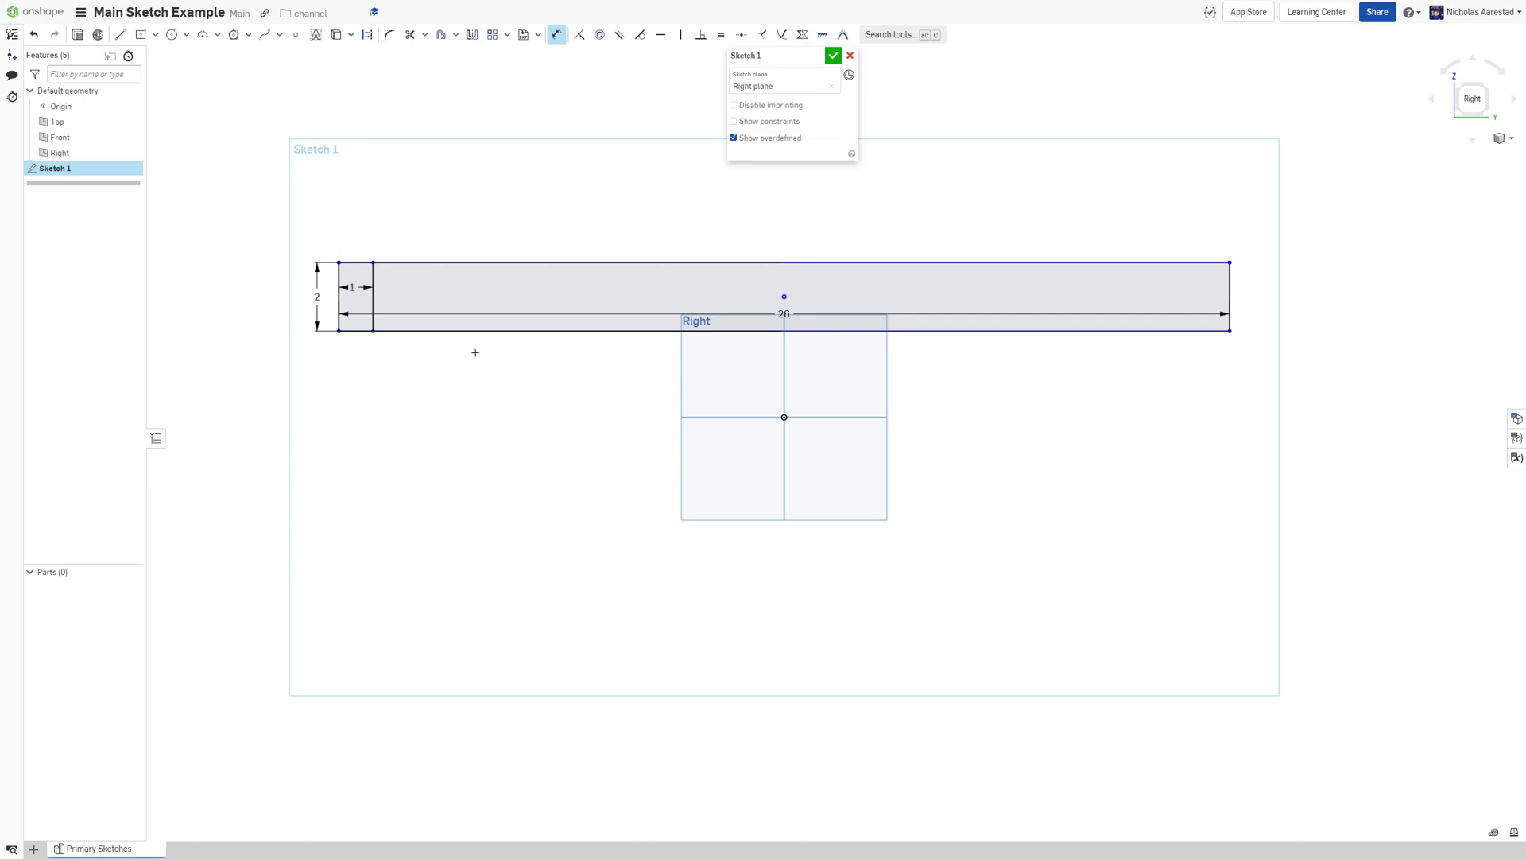
key("c")
left_click(450, 305)
key("q")
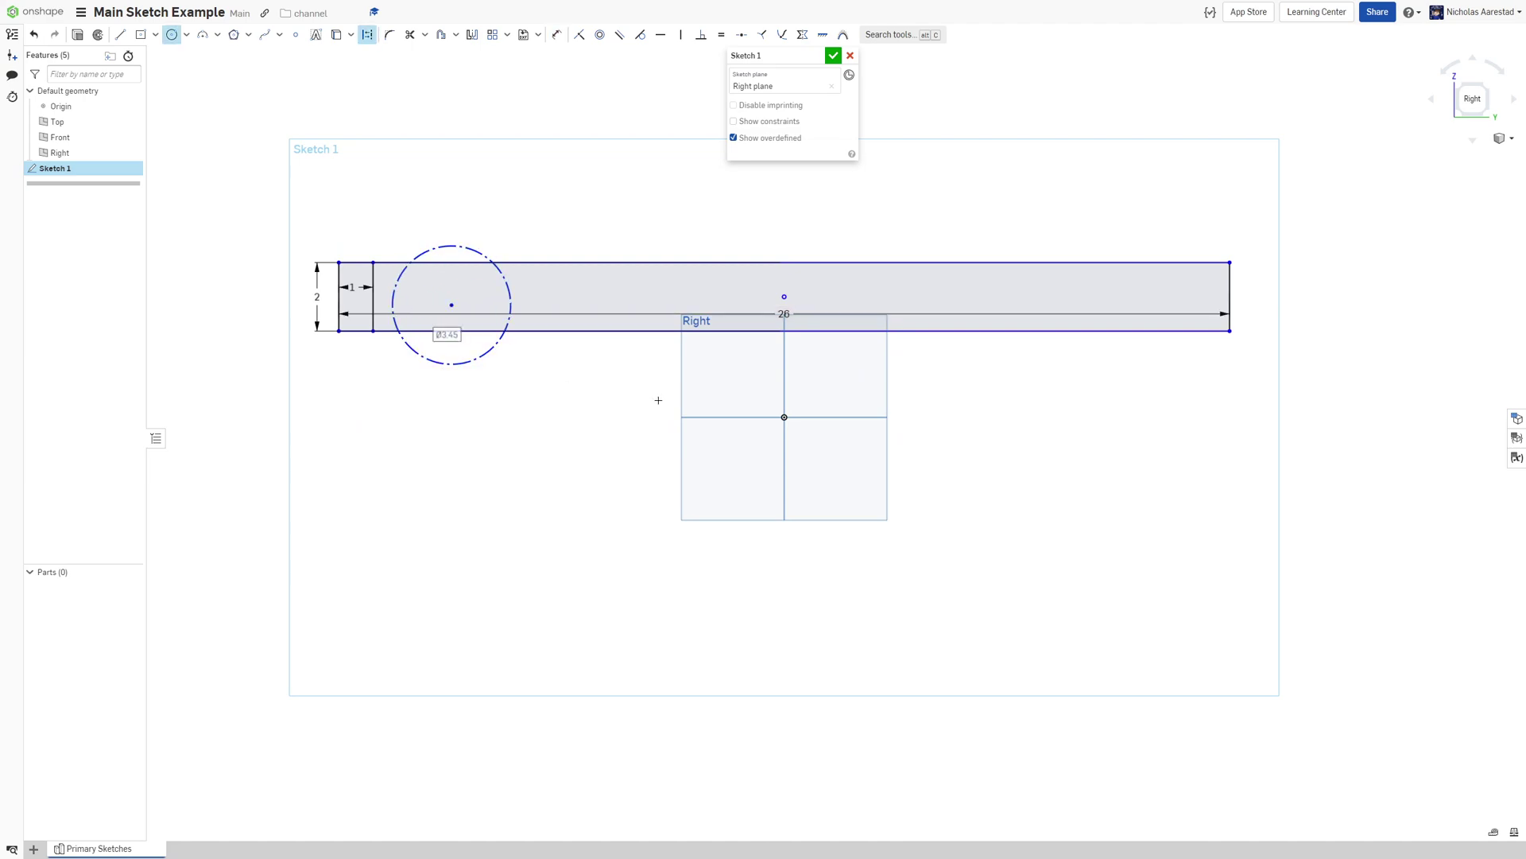
type("4")
key("Return")
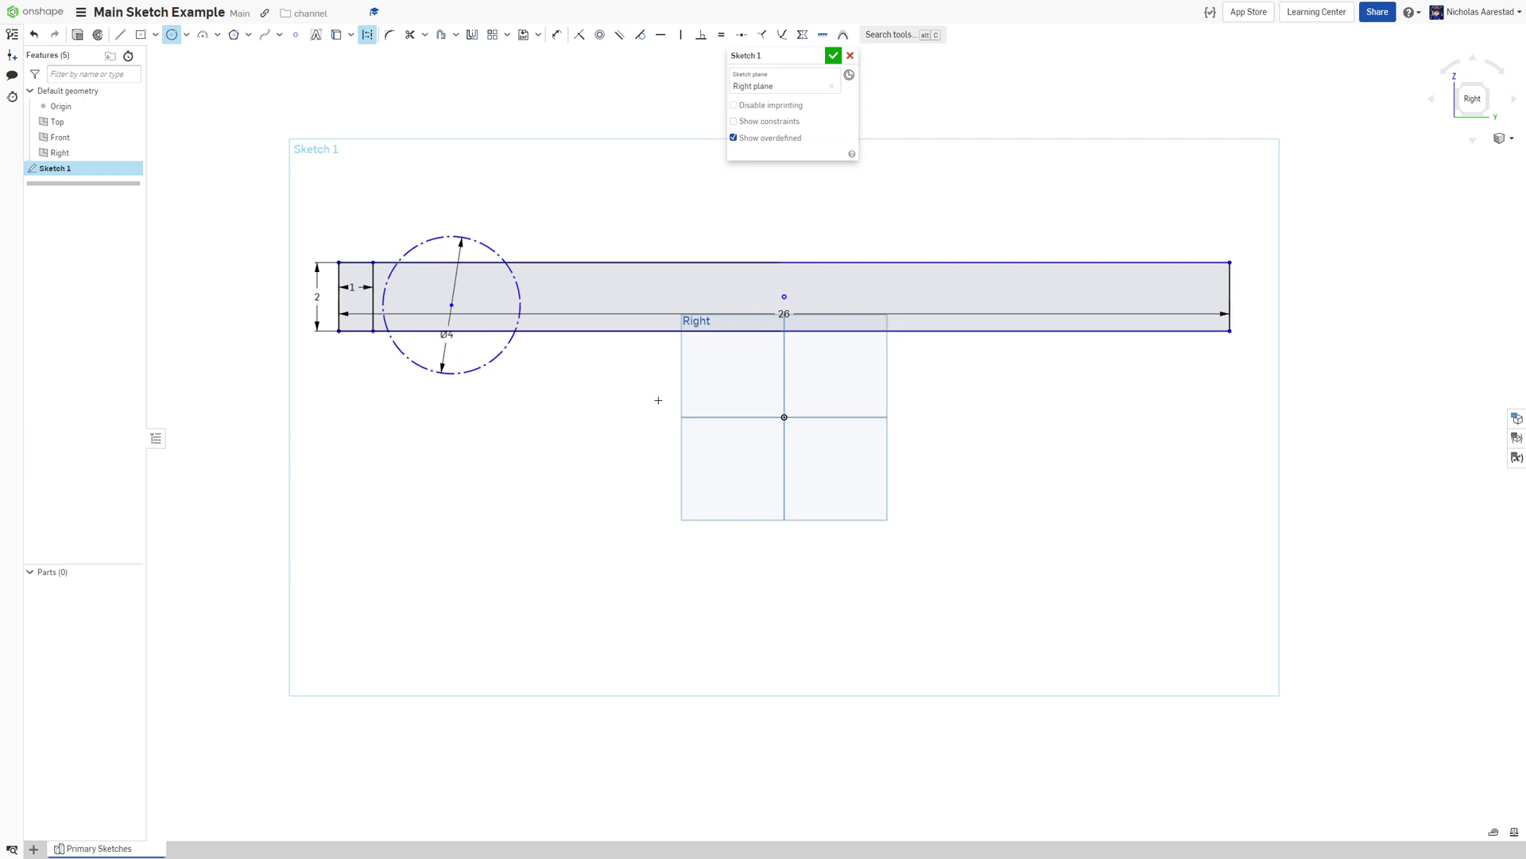
Dimension the distance from the rectangle's lower edge to the bottom of the circle as 1.75 in
scroll(421, 322, "up", 3)
key("d")
left_click(511, 340)
left_click(493, 423)
left_click(509, 388)
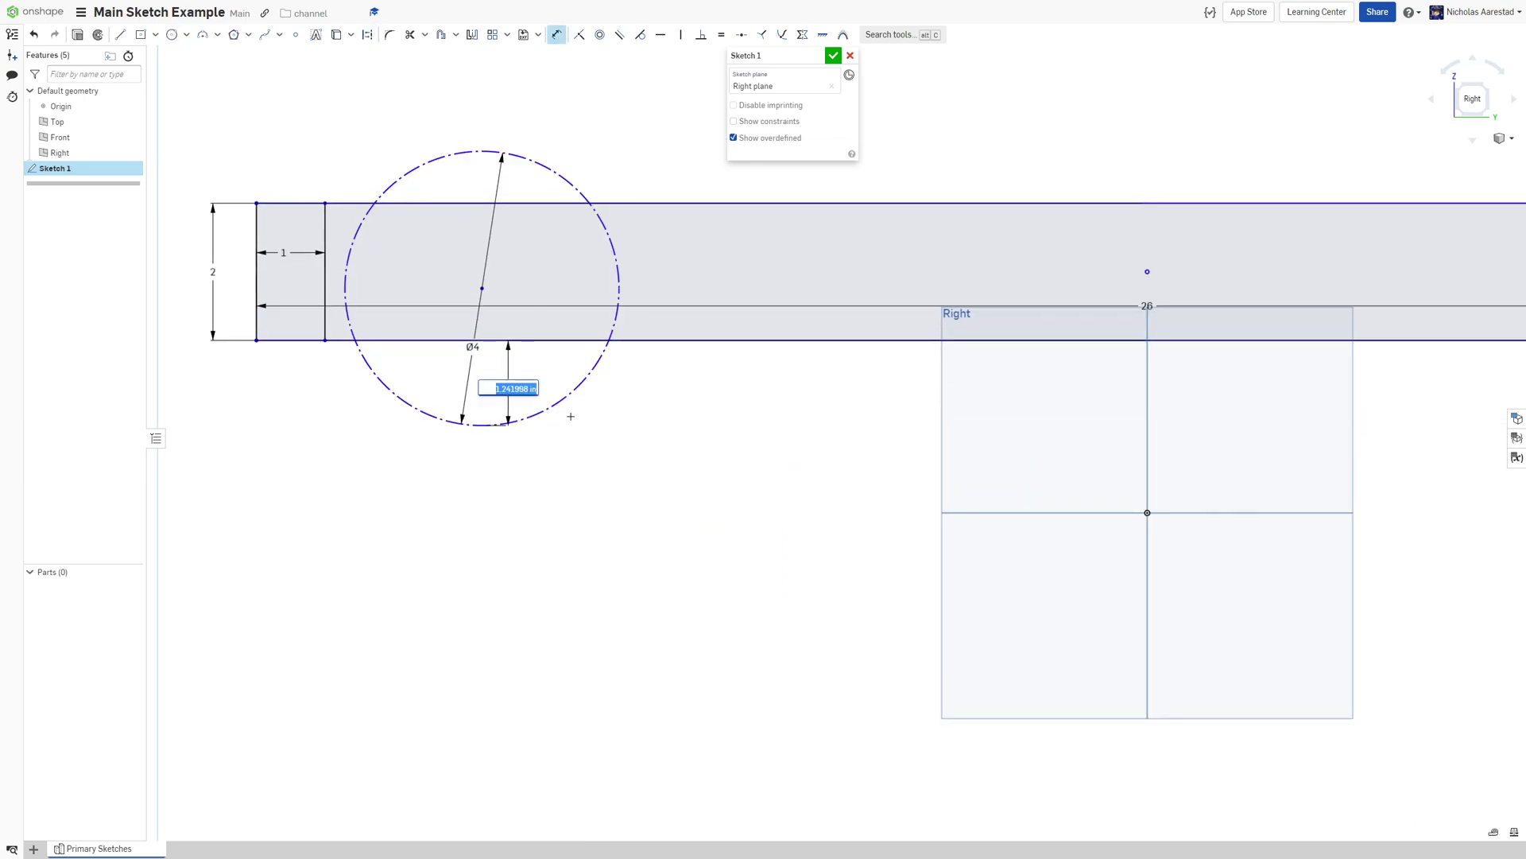
type("1.75")
key("Return")
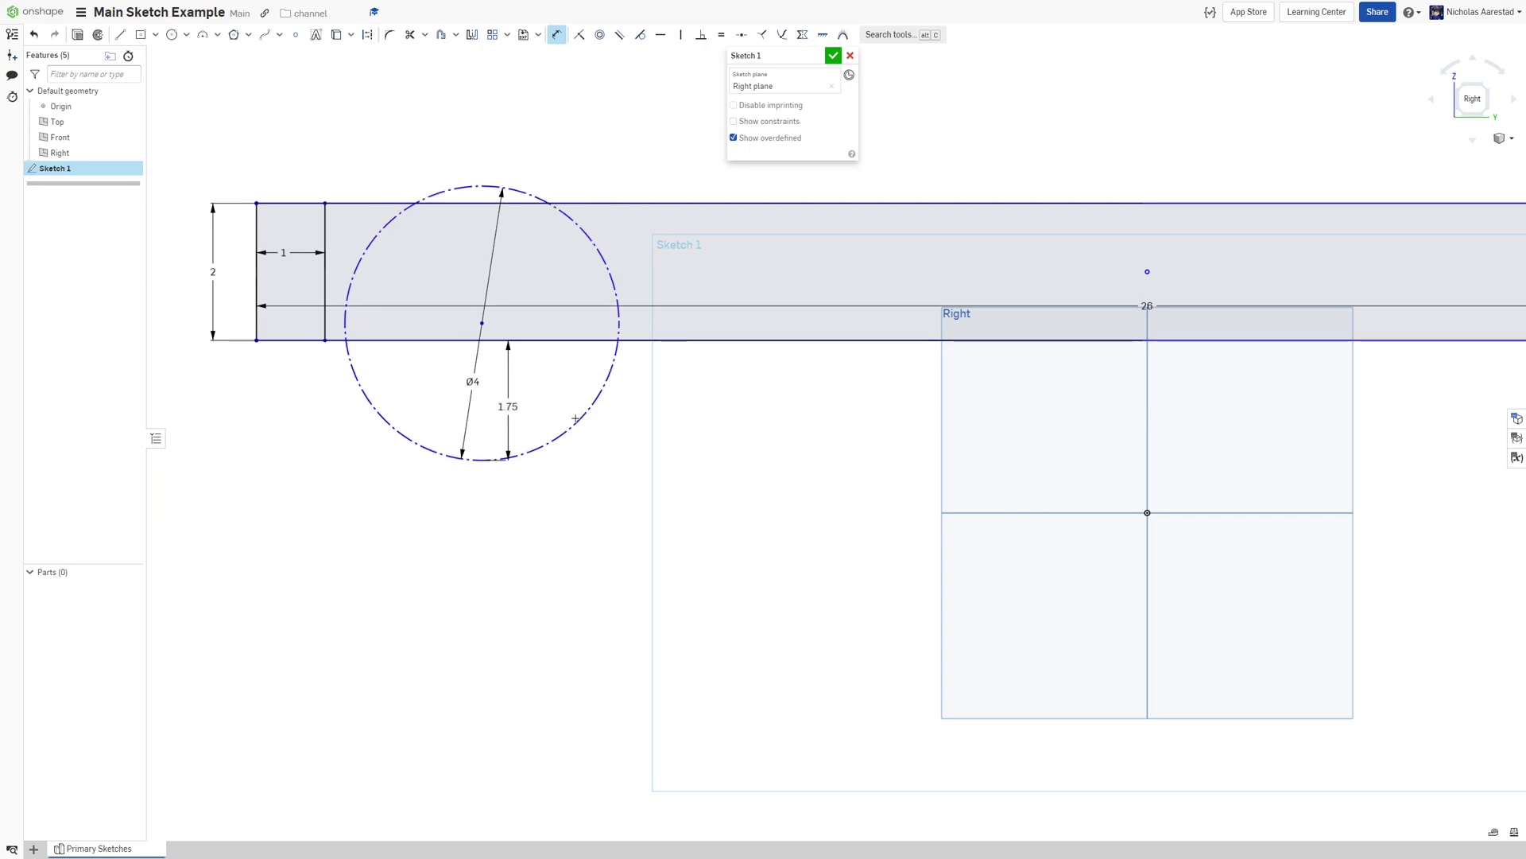
key("Escape")
Set the gap between the vertical line and the near side of the circle to 0.25 in
key("d")
left_click(344, 315)
left_click(325, 312)
left_click(360, 310)
type(".25")
key("Return")
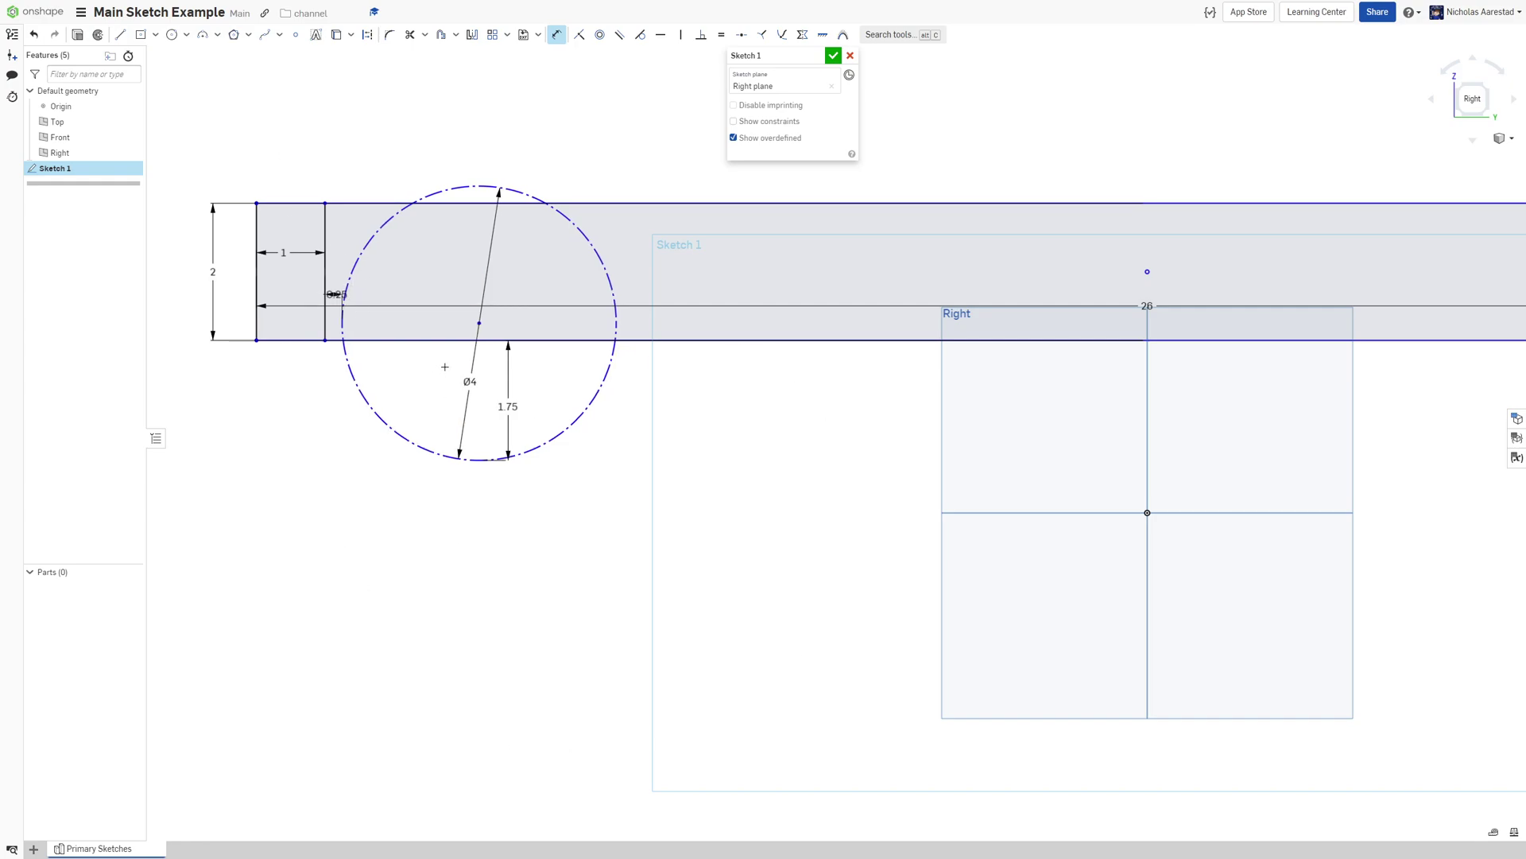
Make the circle tangent to the horizontal Top plane line through the origin
scroll(575, 545, "down", 5)
scroll(681, 562, "up", 4)
scroll(642, 529, "down", 1)
key("t")
left_click(465, 401)
left_click(795, 466)
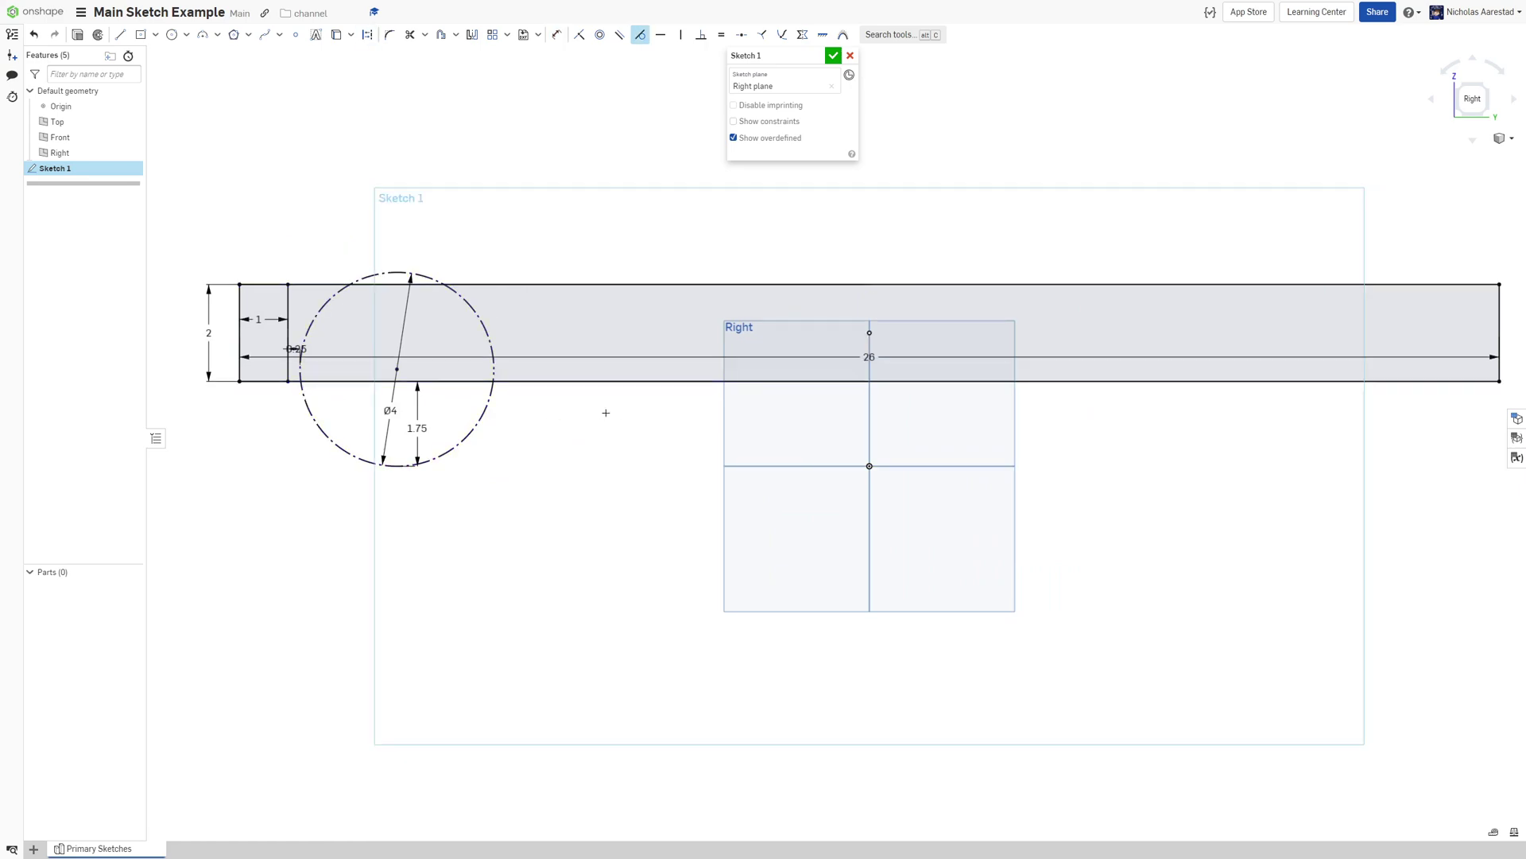
Mirror the construction circle and the short vertical line across the vertical center line to the rectangle's other end
scroll(600, 481, "down", 3)
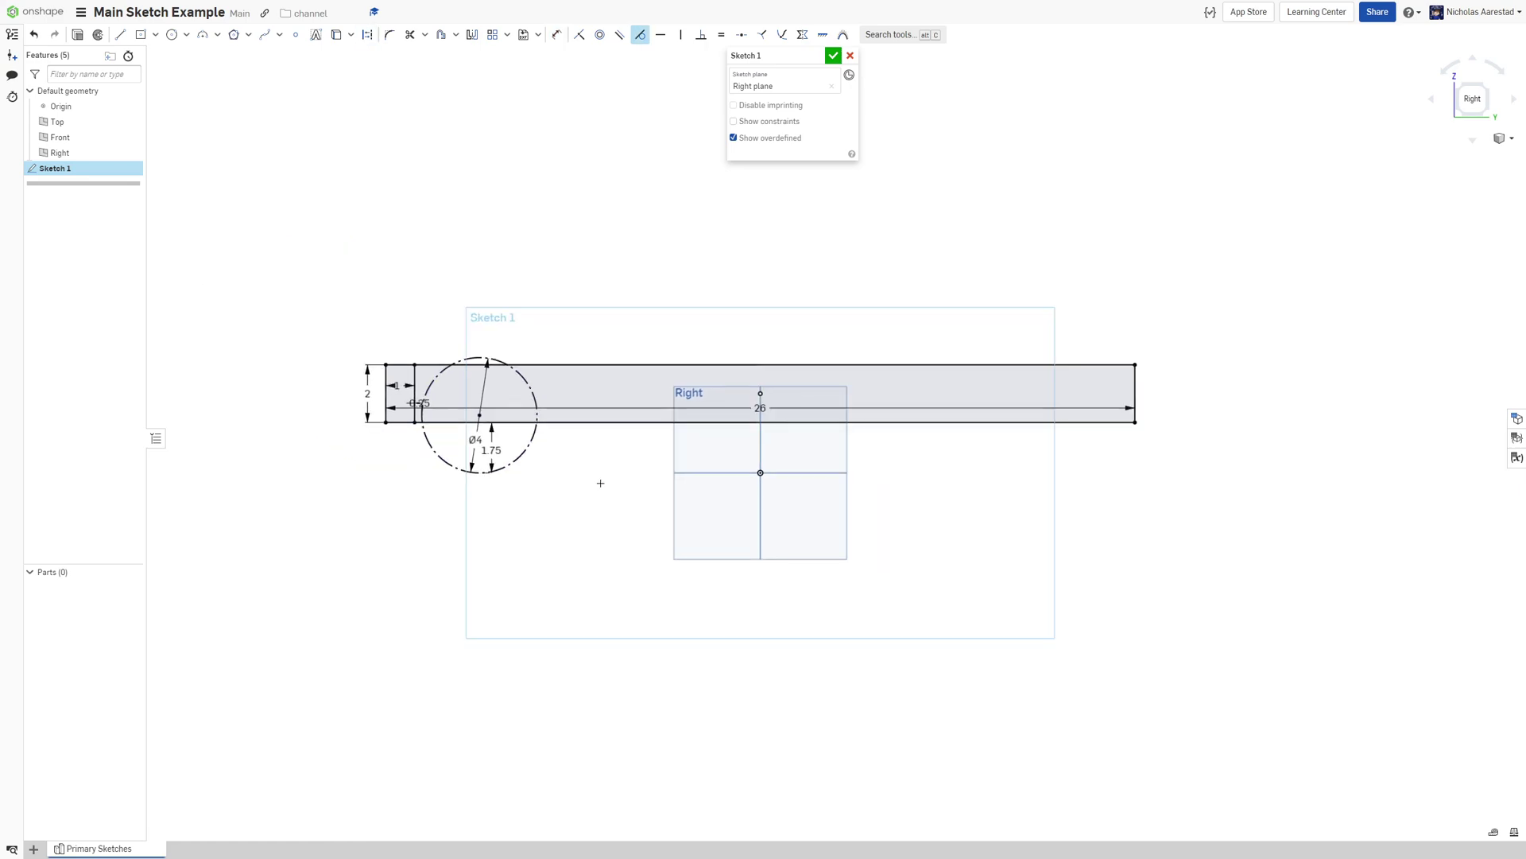
left_click(472, 34)
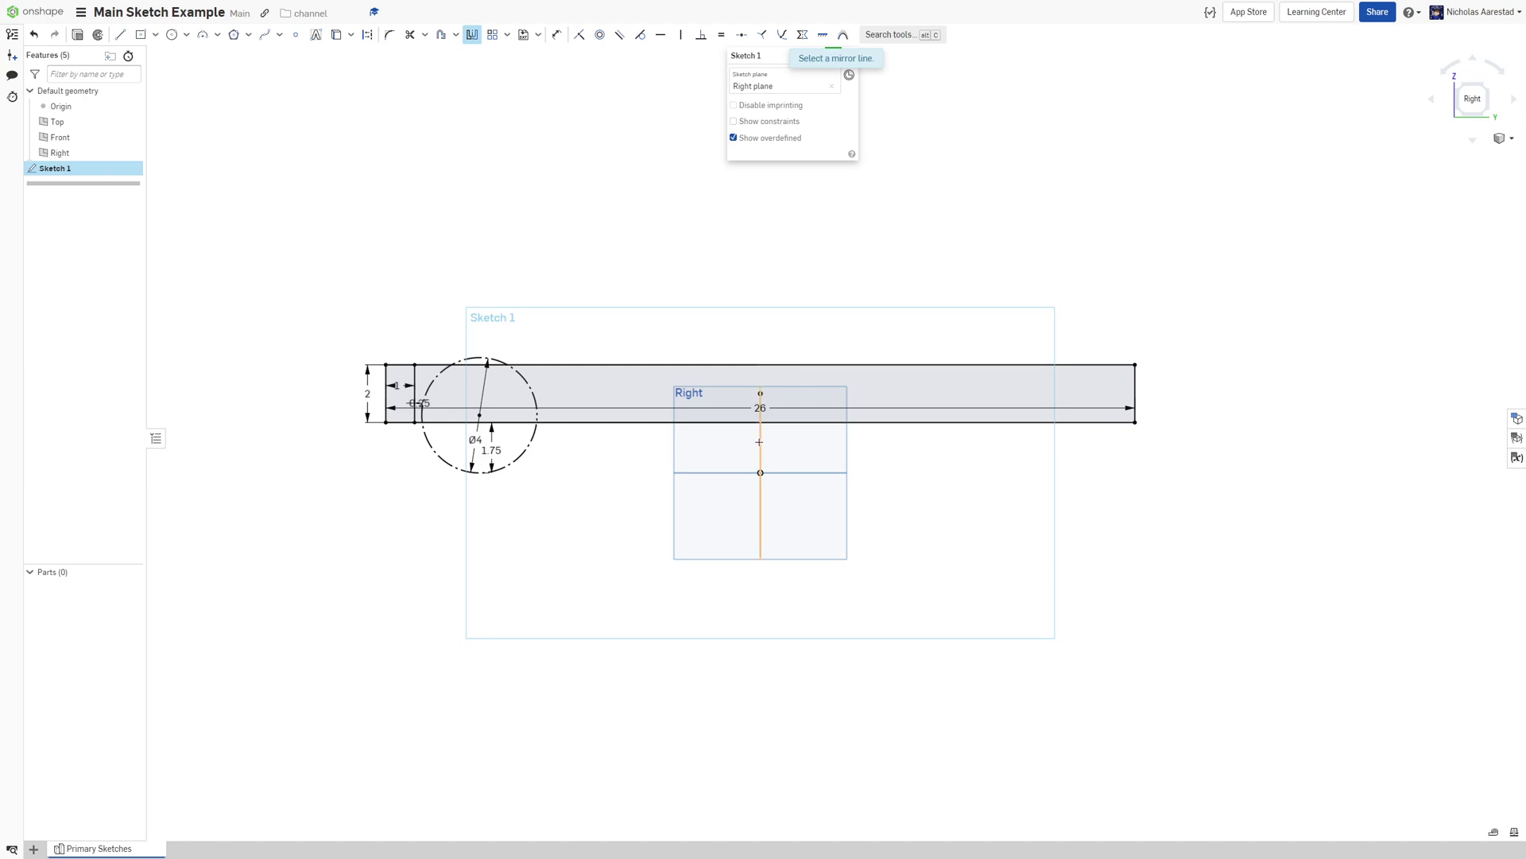
left_click(762, 449)
left_click(529, 454)
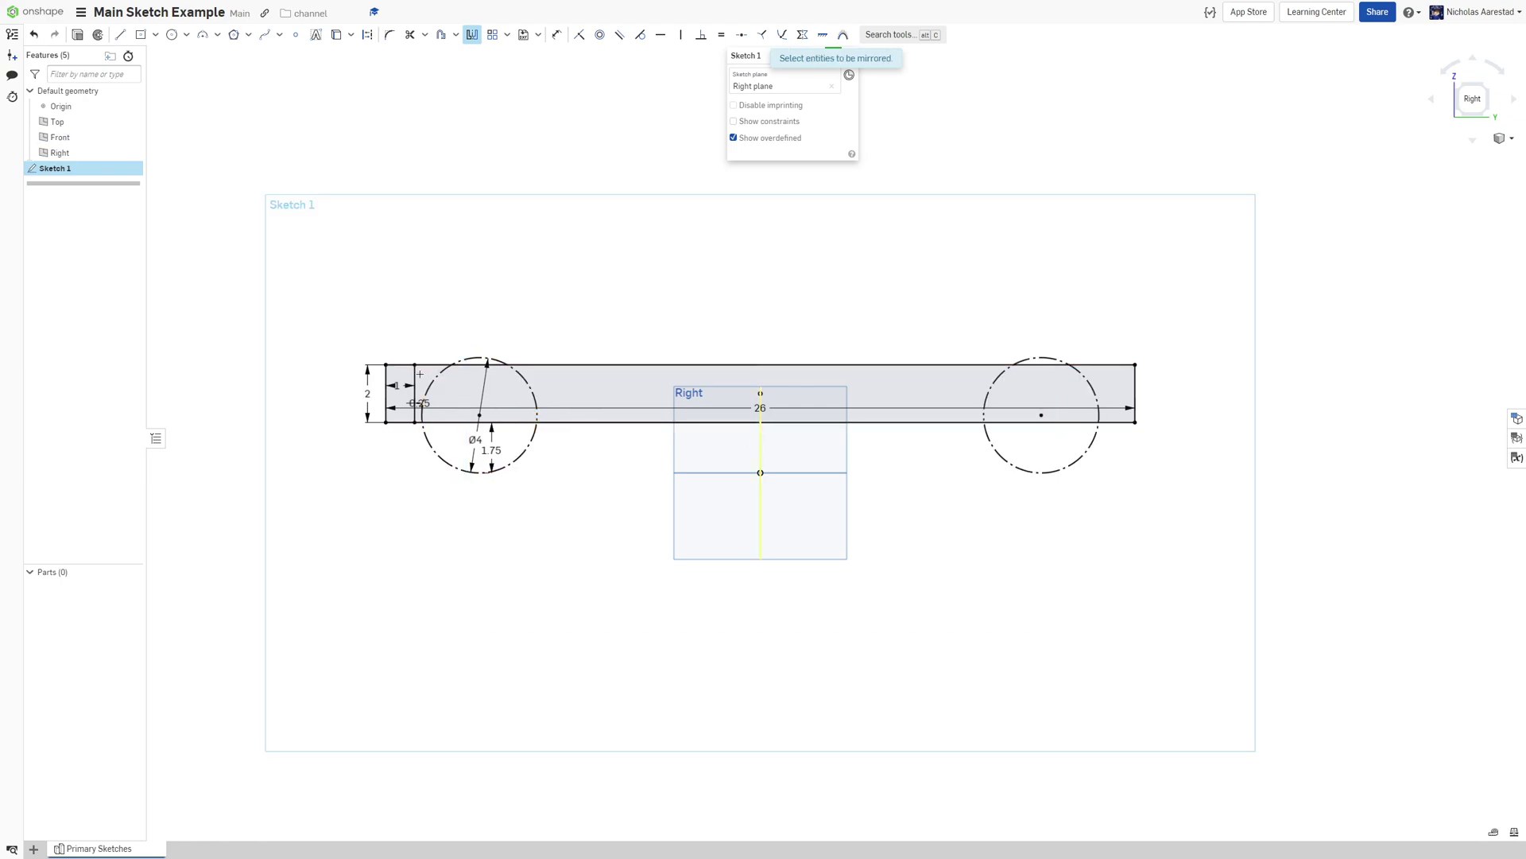
left_click(414, 394)
scroll(896, 538, "down", 1)
scroll(739, 660, "up", 3)
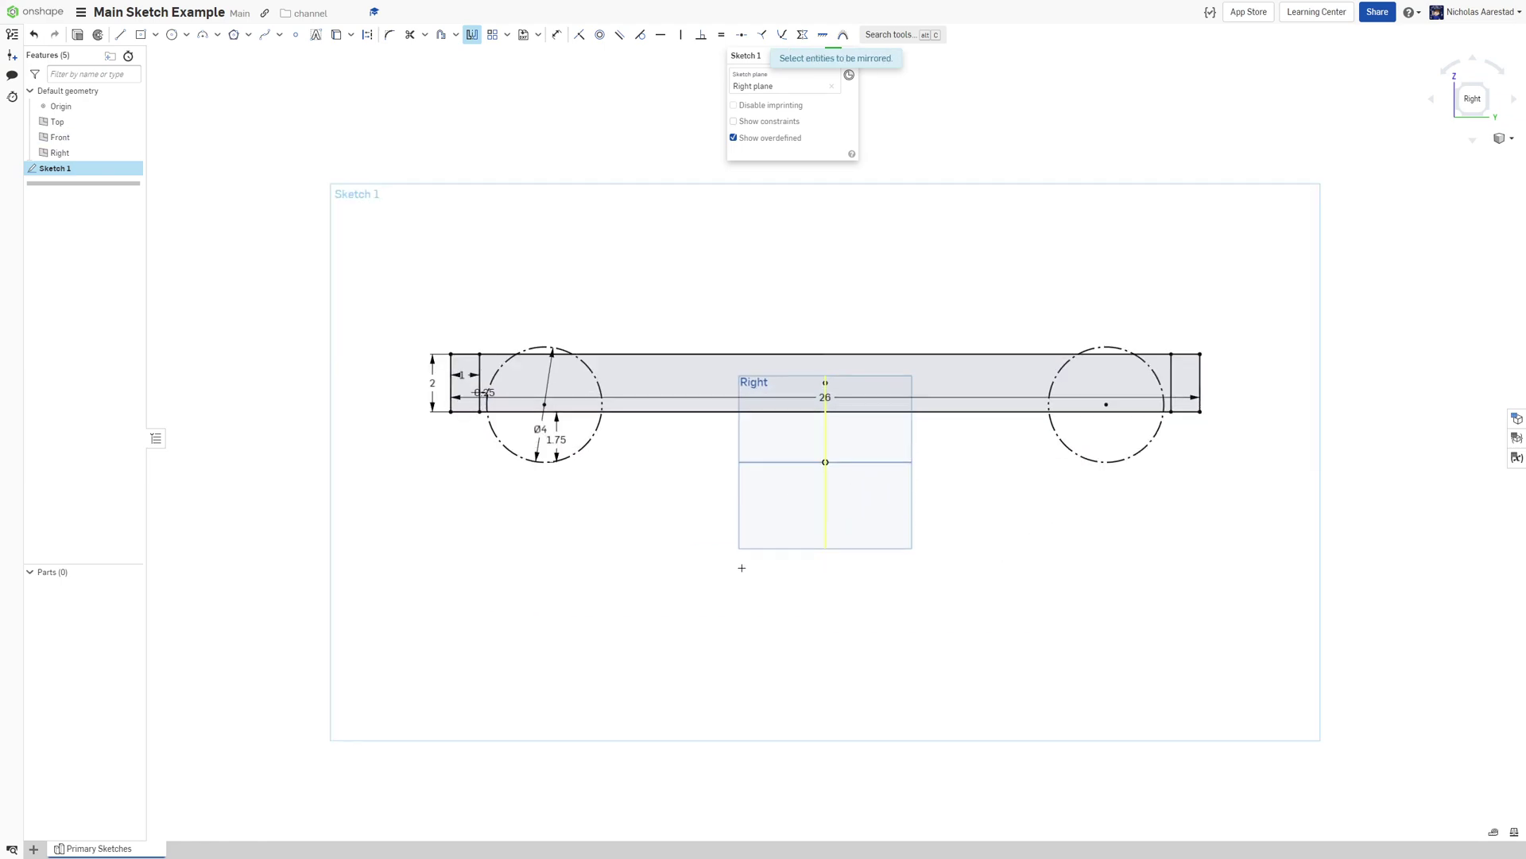
scroll(557, 692, "down", 1)
scroll(506, 410, "up", 1)
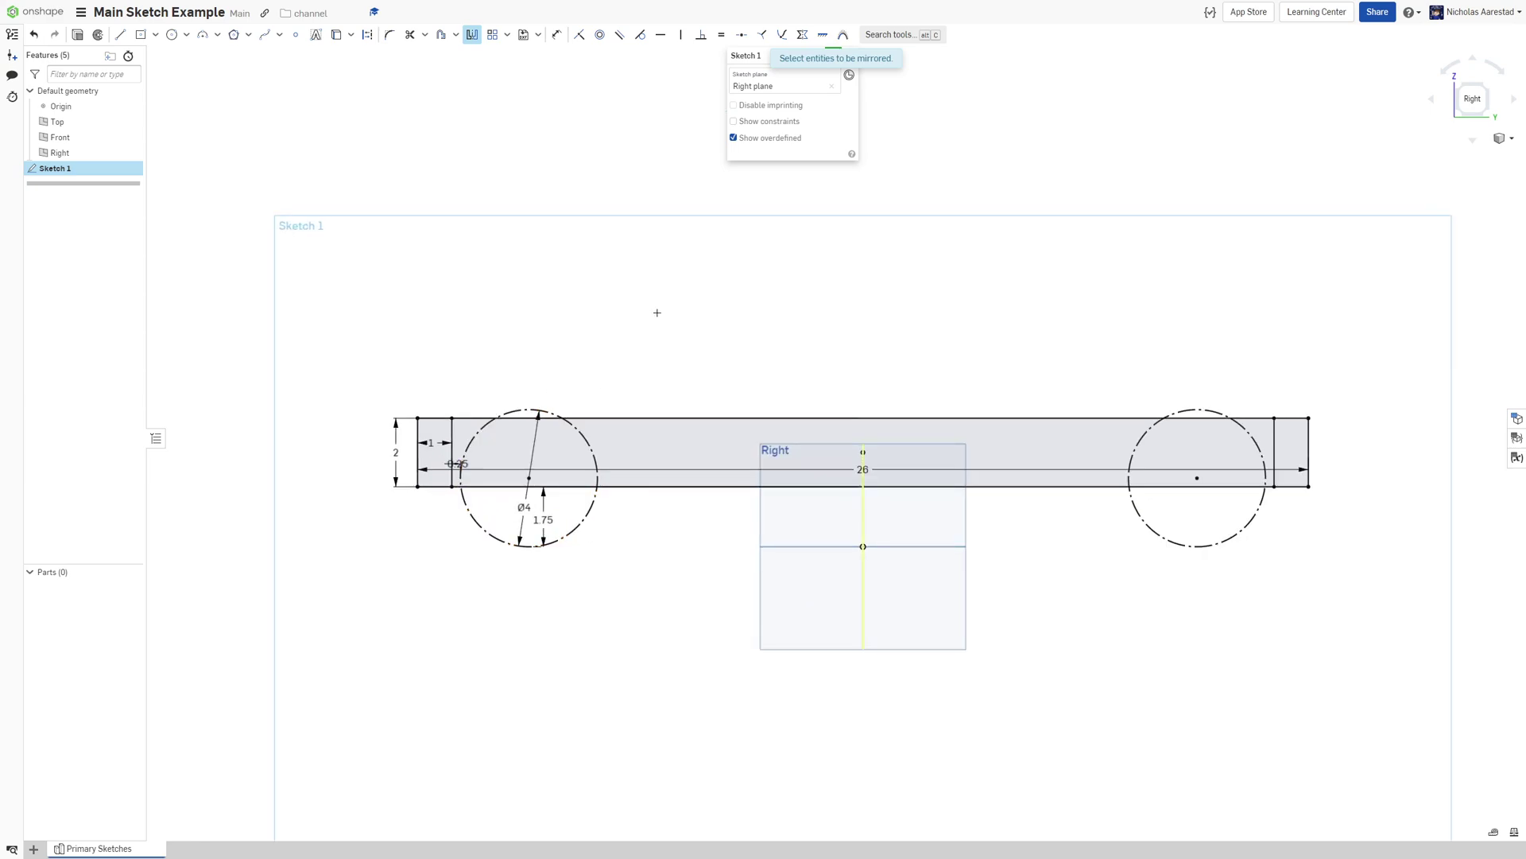
Draw a construction center-point rectangle on top of the long rectangle, with a corner at its upper-left corner and a width of 5.875 in
key("g")
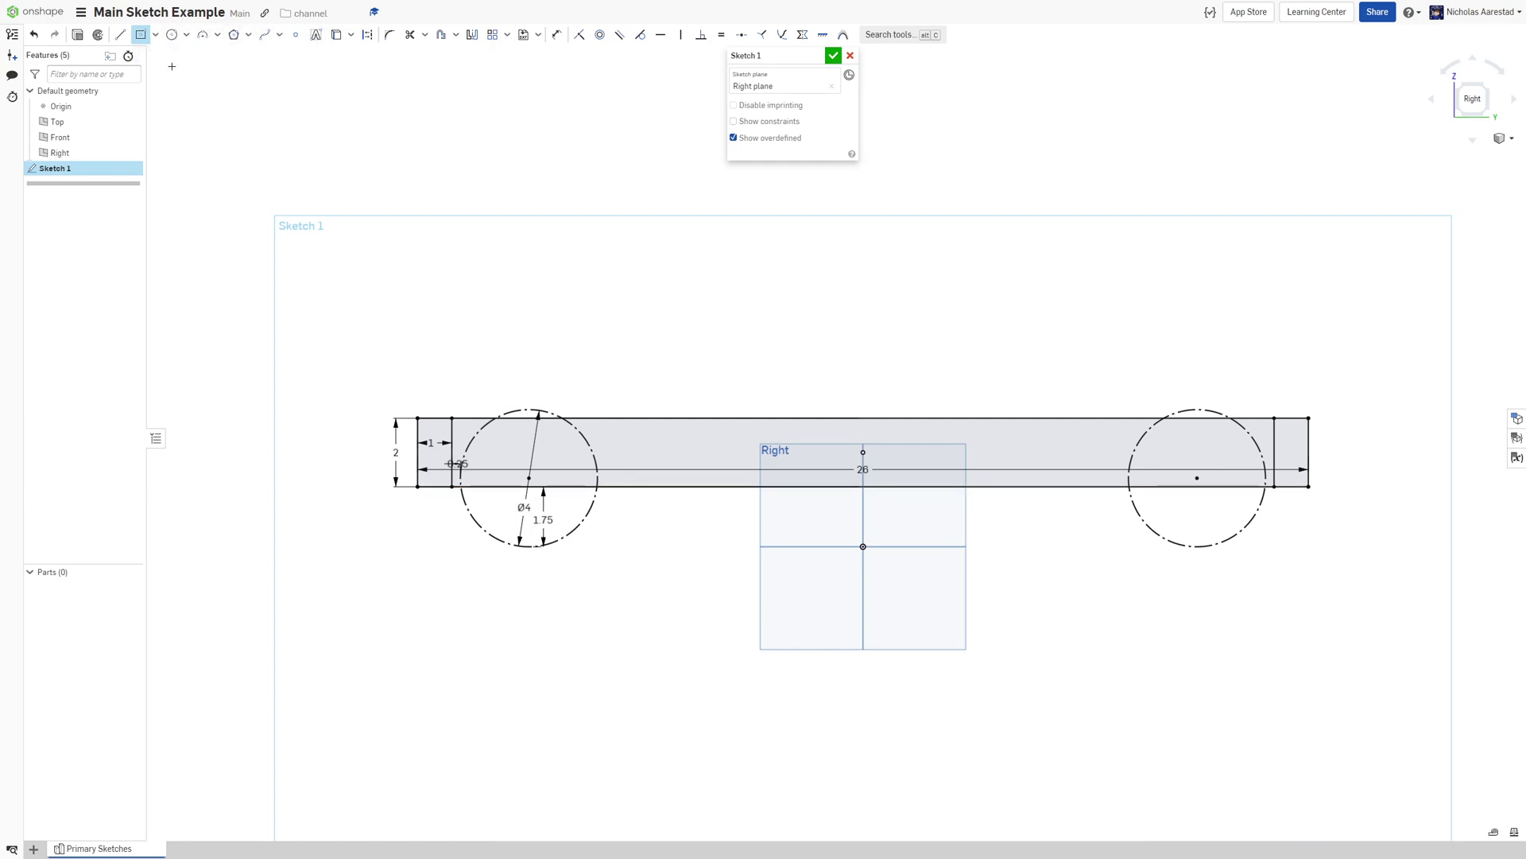
left_click(510, 325)
left_click(417, 416)
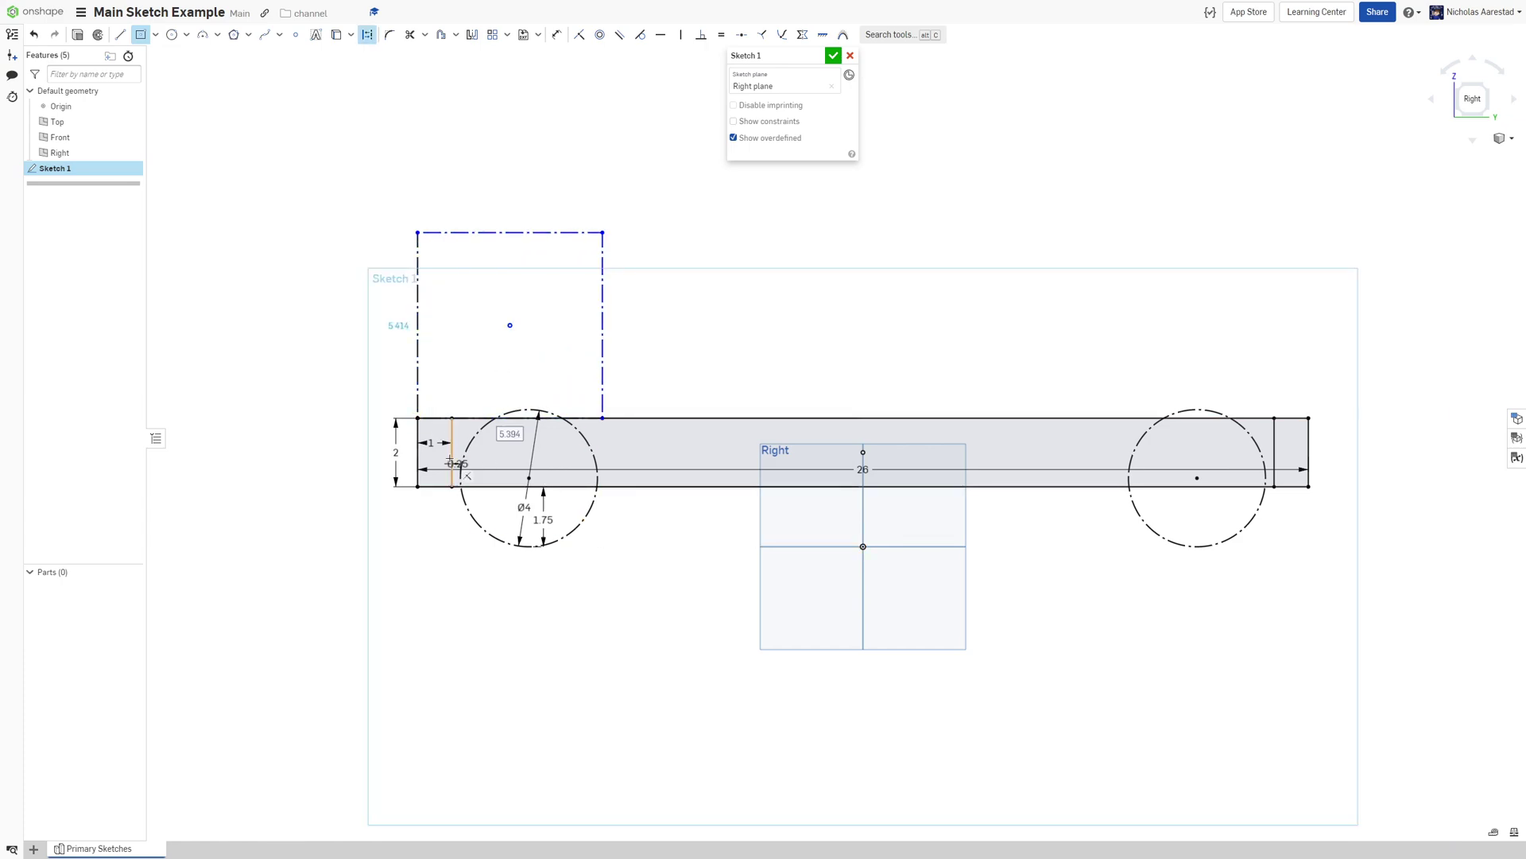
type("4")
type("7")
type("5")
key("Return")
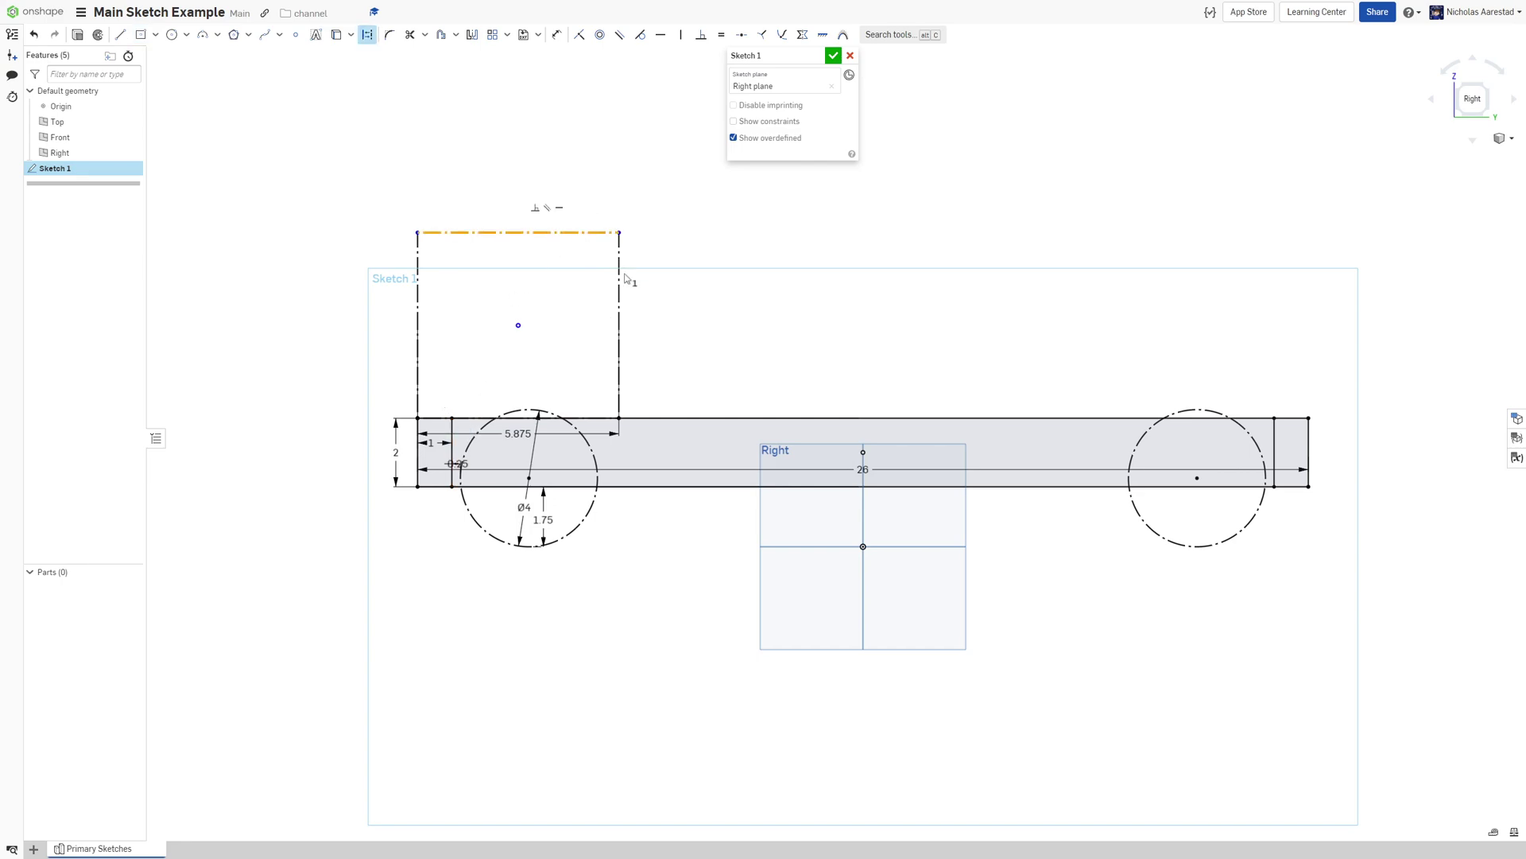
Make the construction rectangle square by constraining its top and side edges equal
left_click(619, 264)
left_click(595, 234)
key("e")
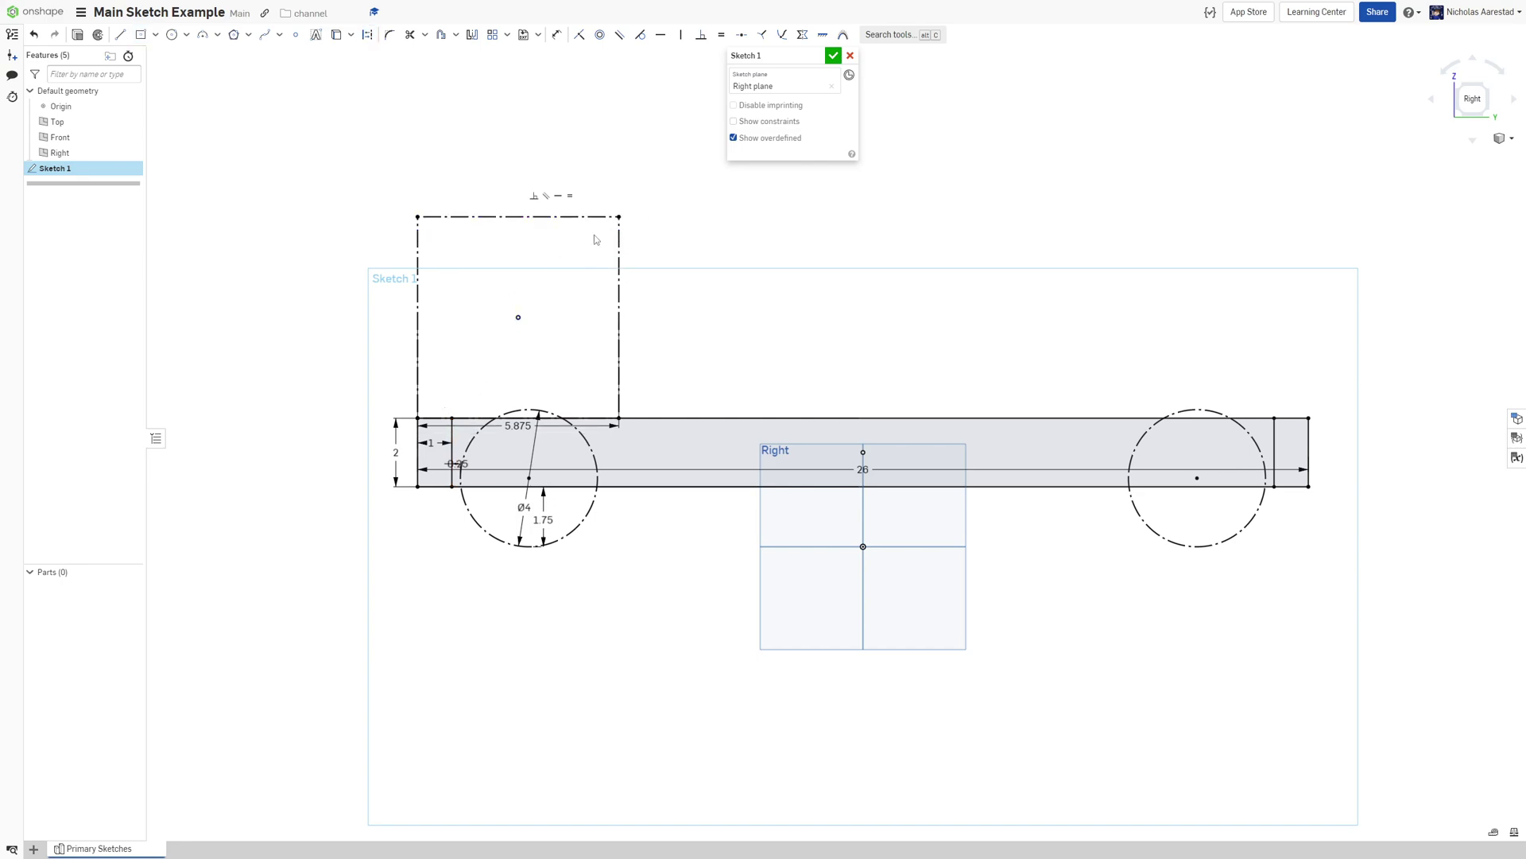
Mirror the construction square across the vertical center line to the other end of the long rectangle
scroll(635, 334, "down", 3)
left_click(472, 34)
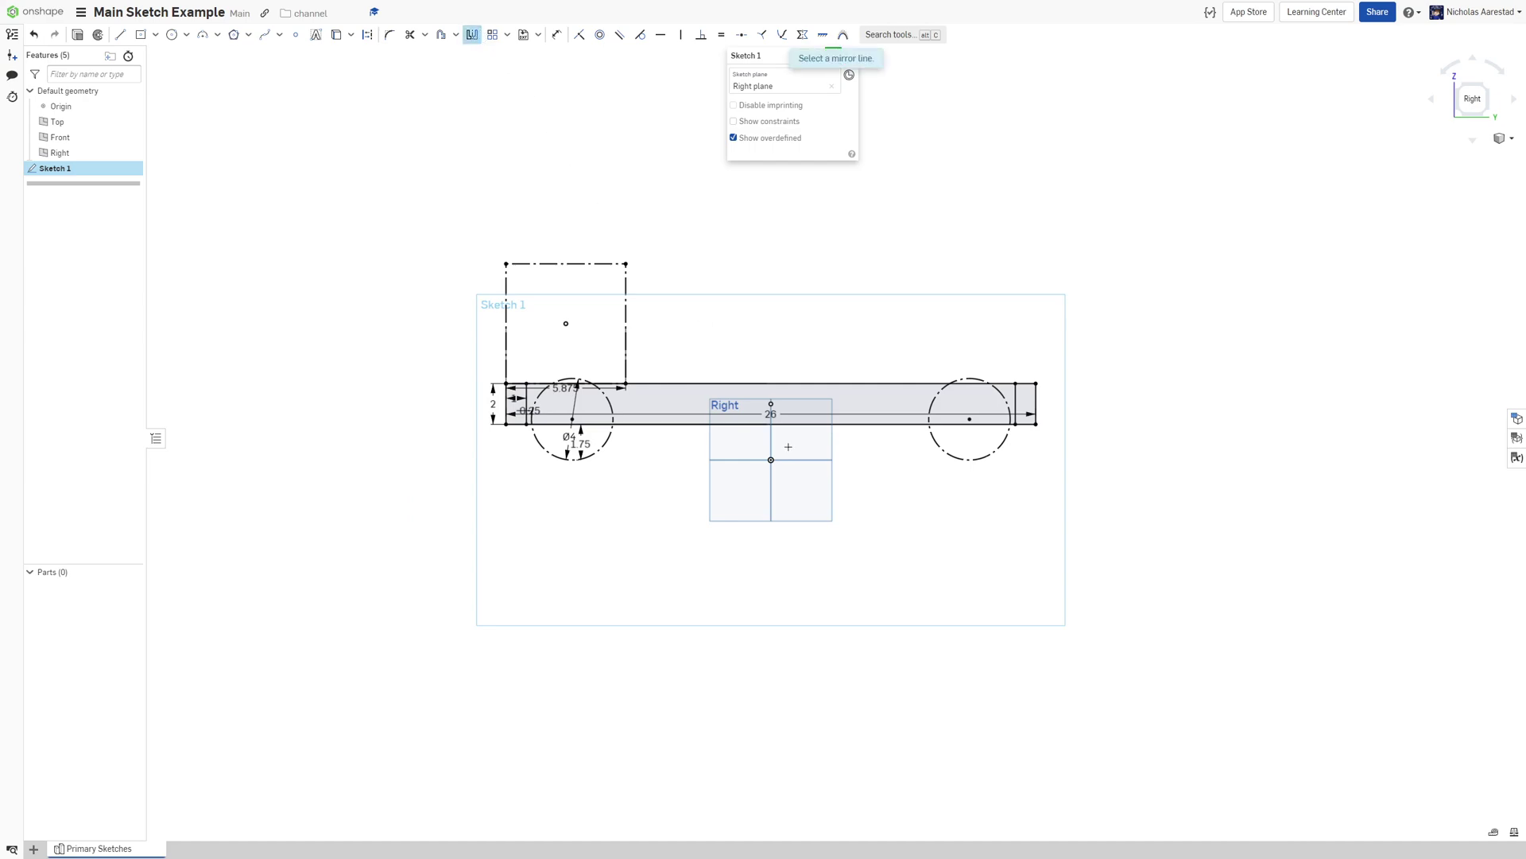
left_click(771, 444)
left_click_drag(473, 225, 640, 393)
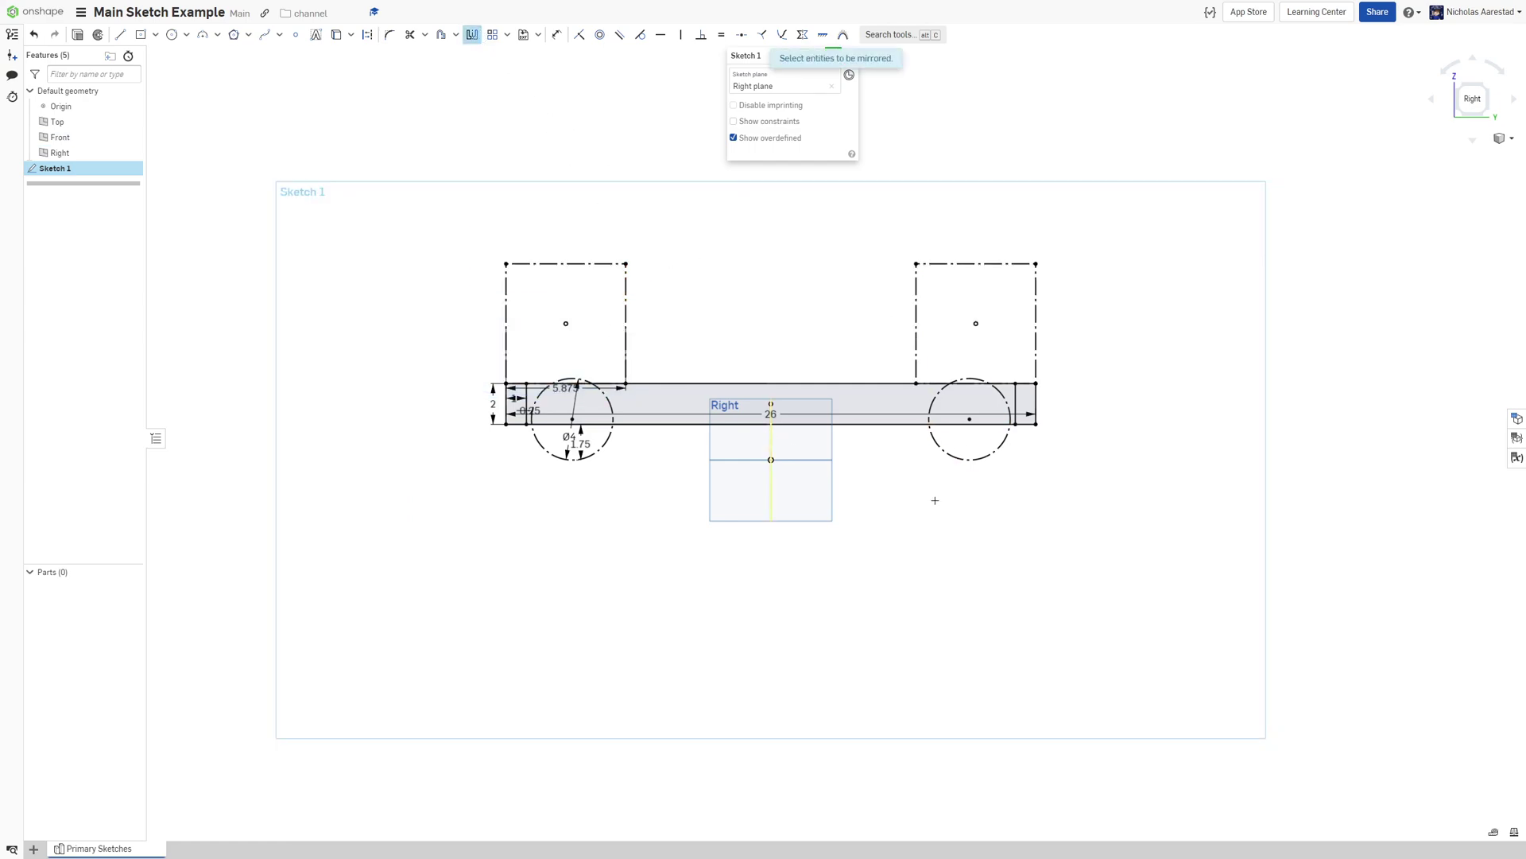
scroll(888, 535, "up", 1)
scroll(602, 497, "down", 1)
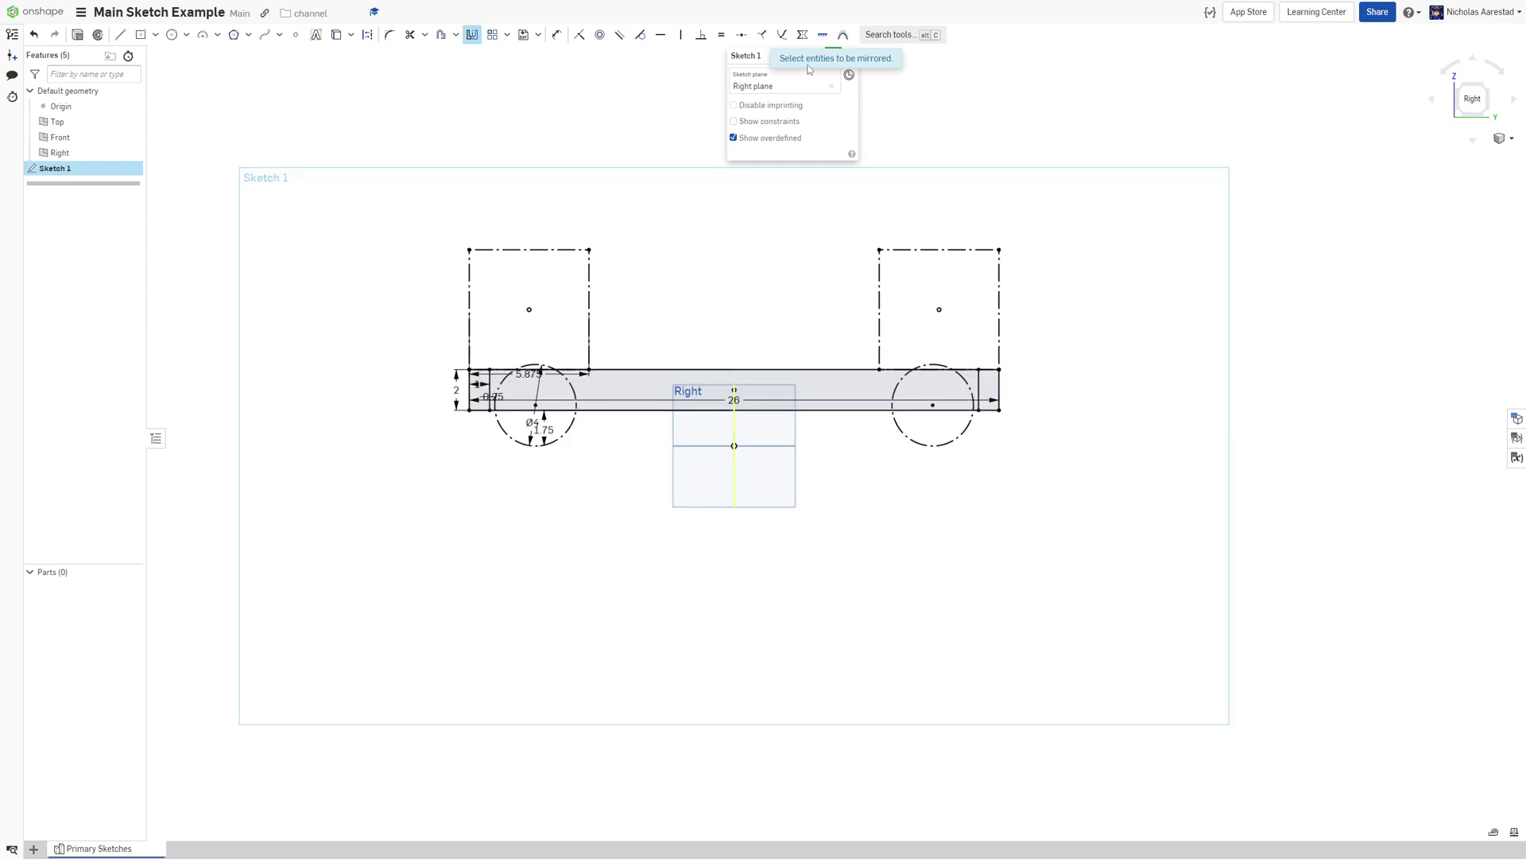
key("Escape")
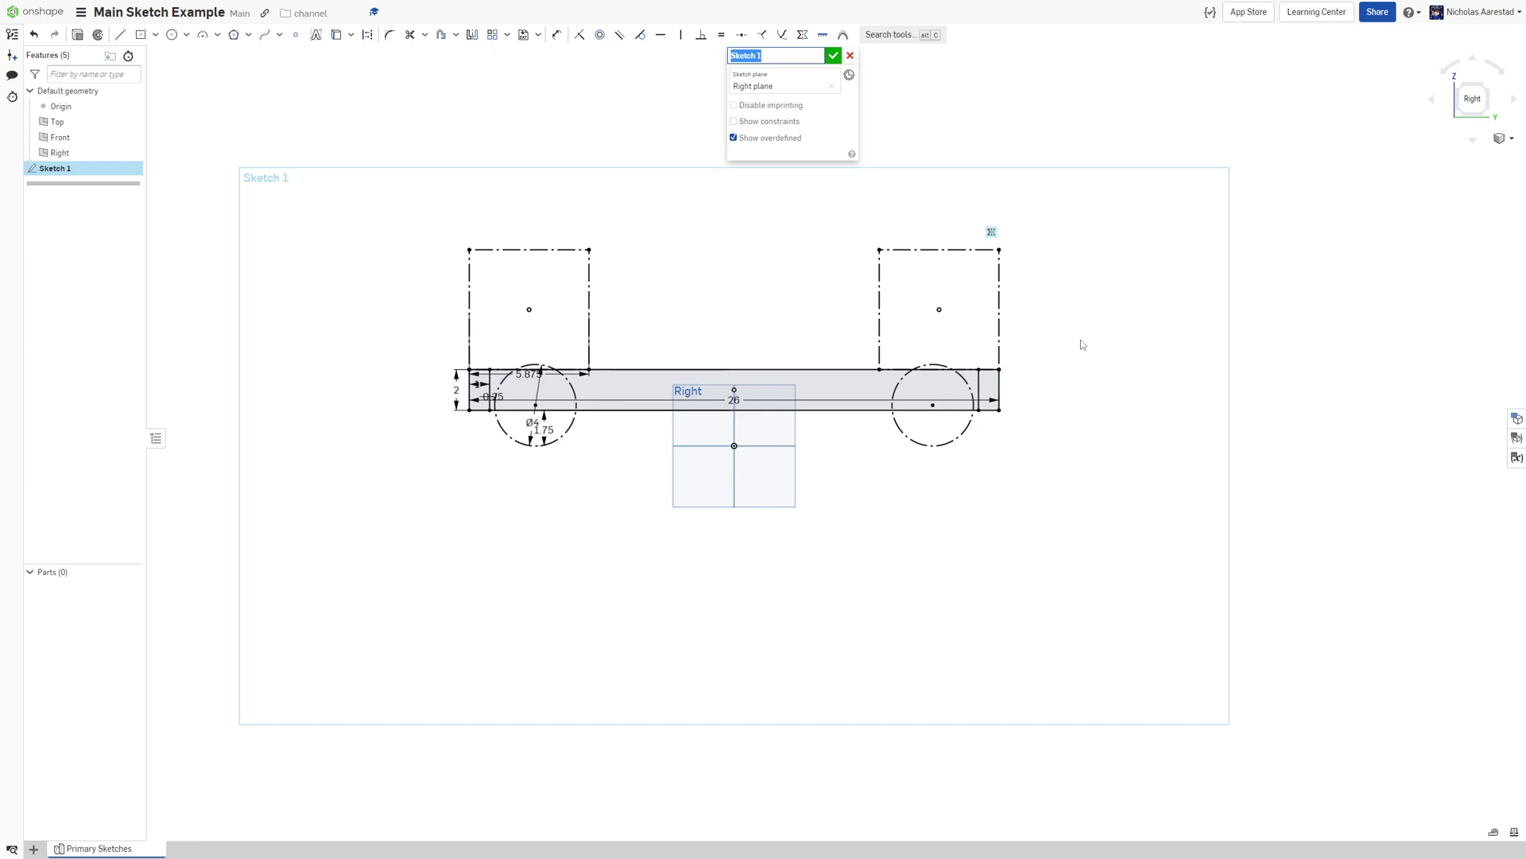
Name the sketch DT Side and finish it
type("DT Side")
left_click(832, 57)
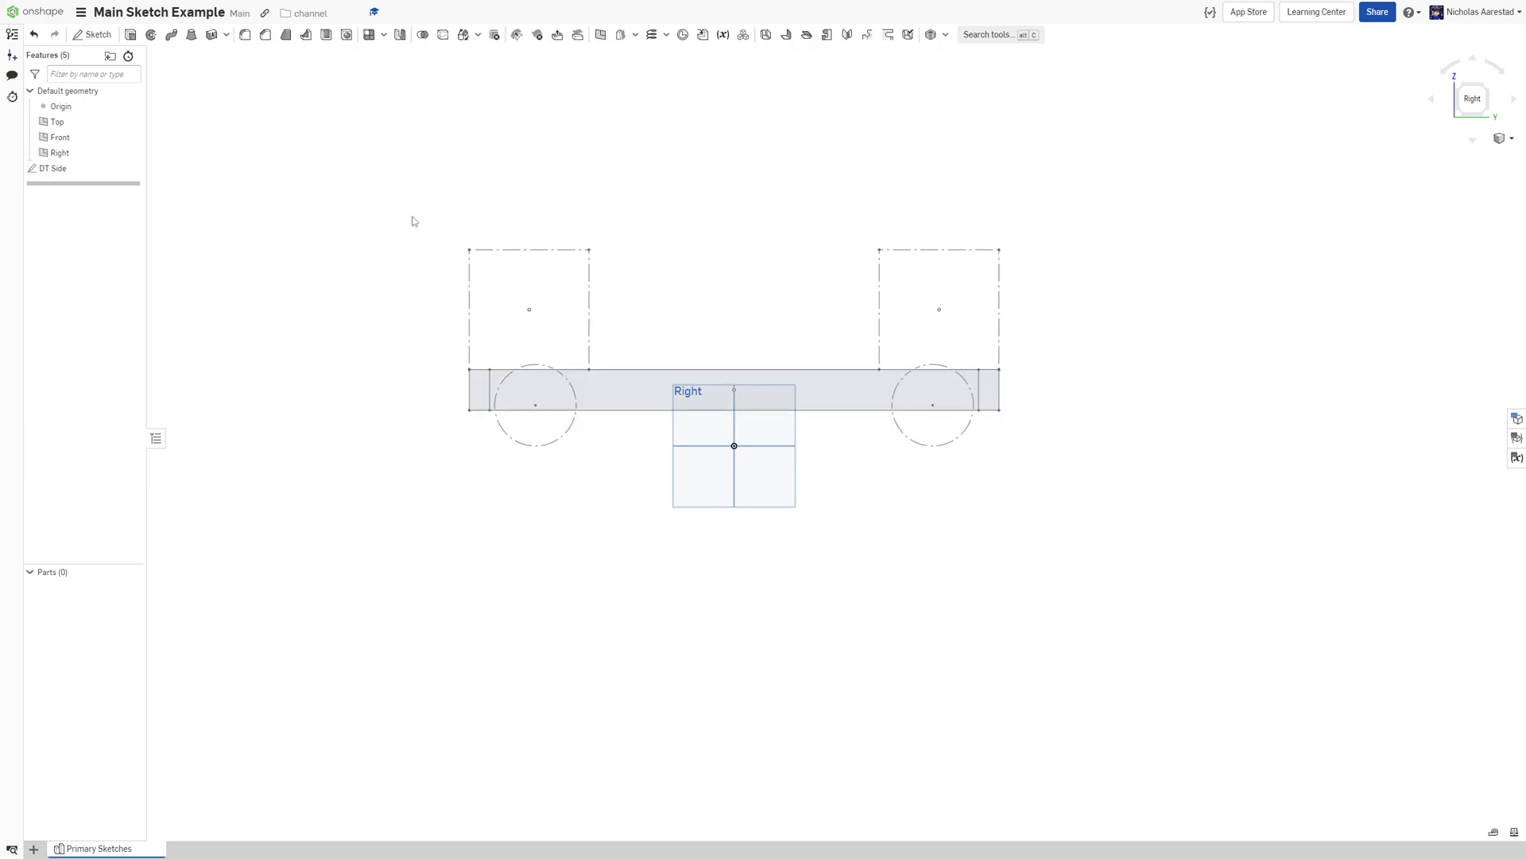
key("shift+s")
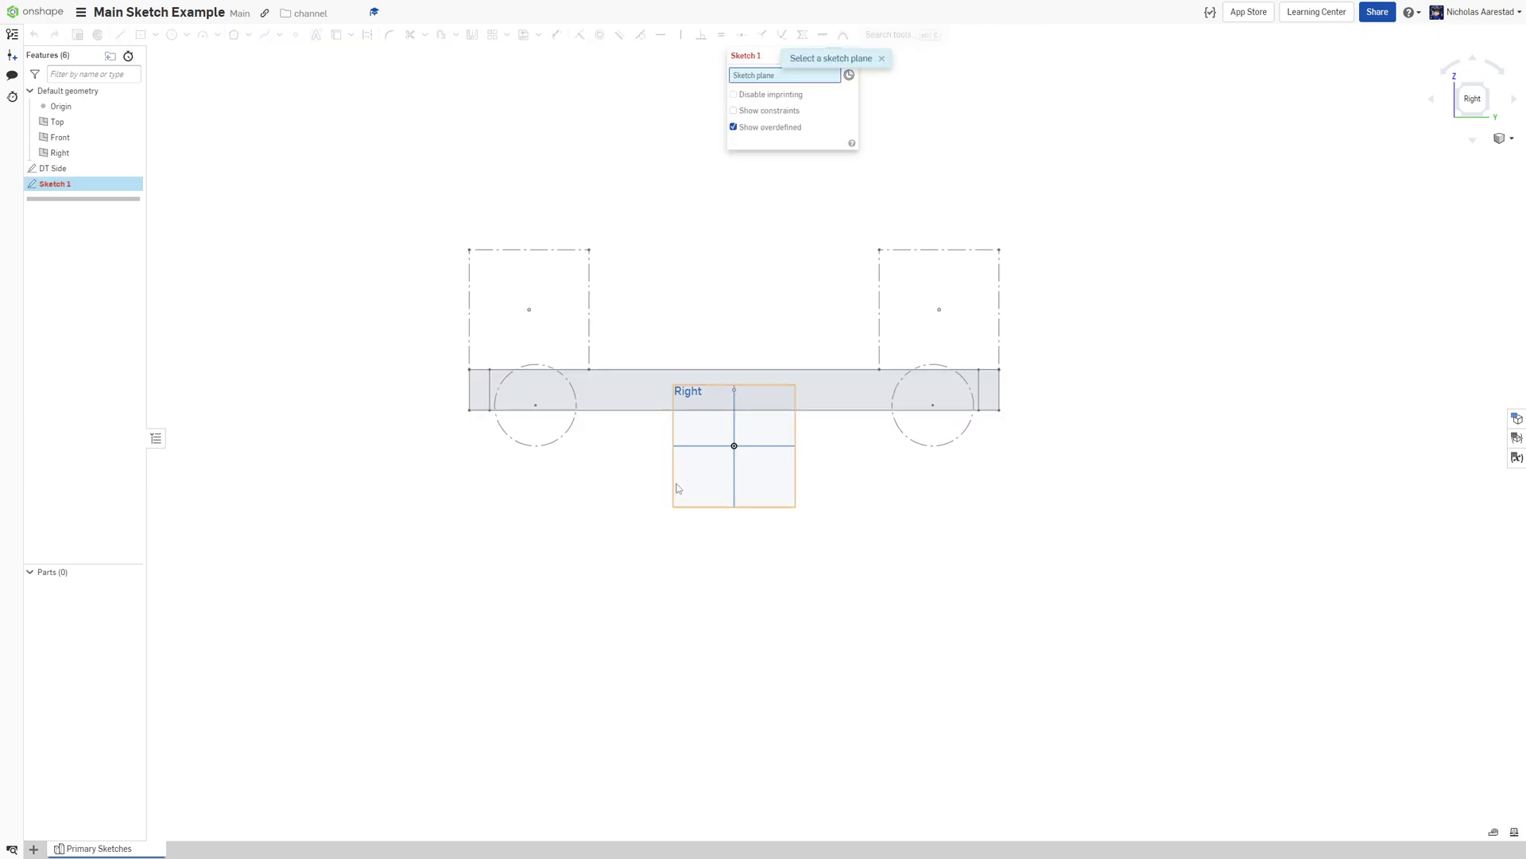
left_click(678, 488)
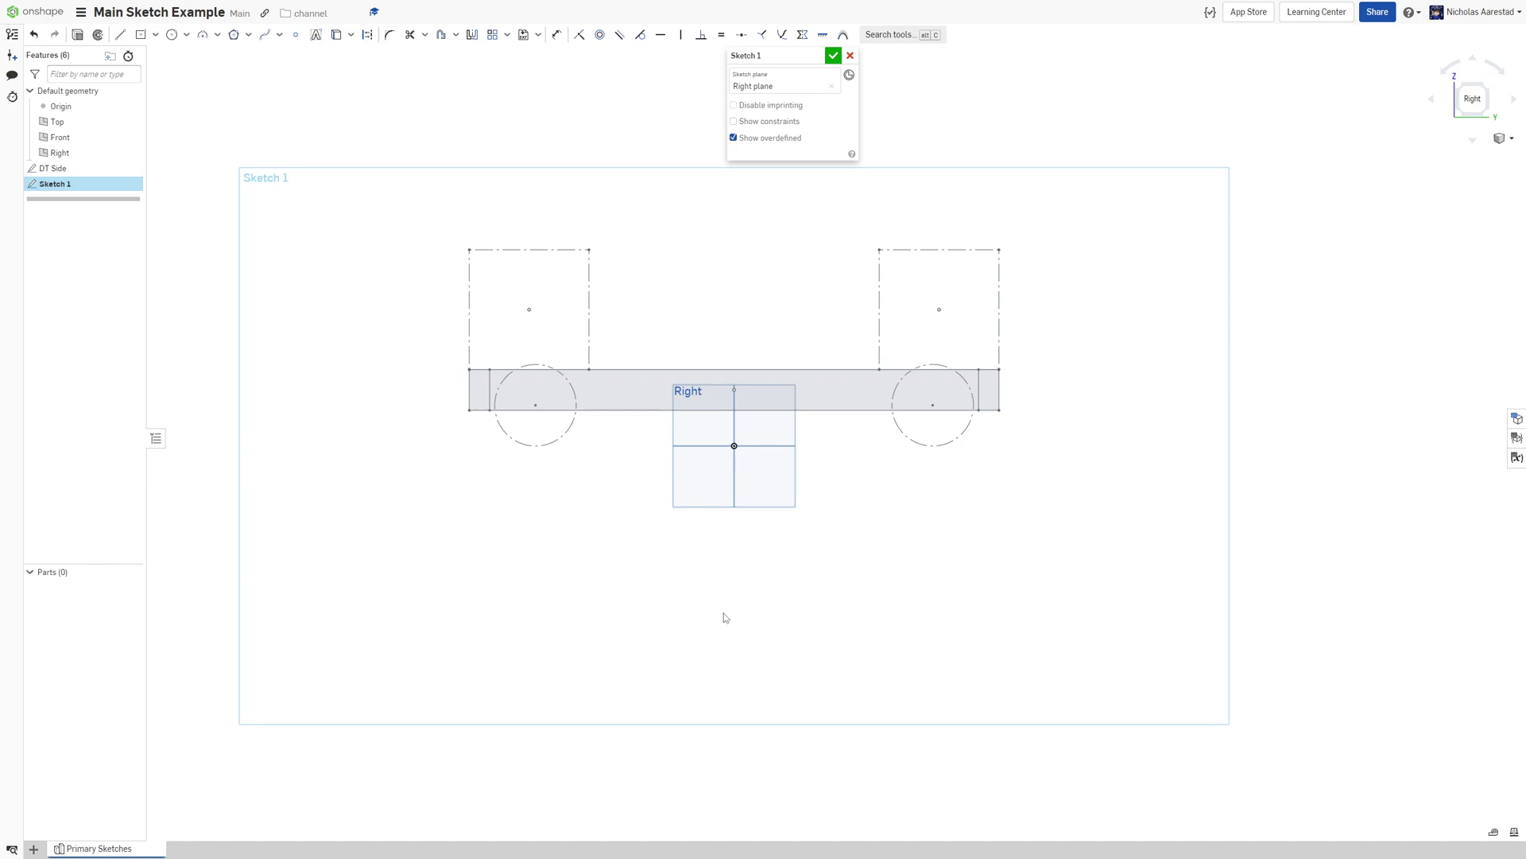
left_click(850, 55)
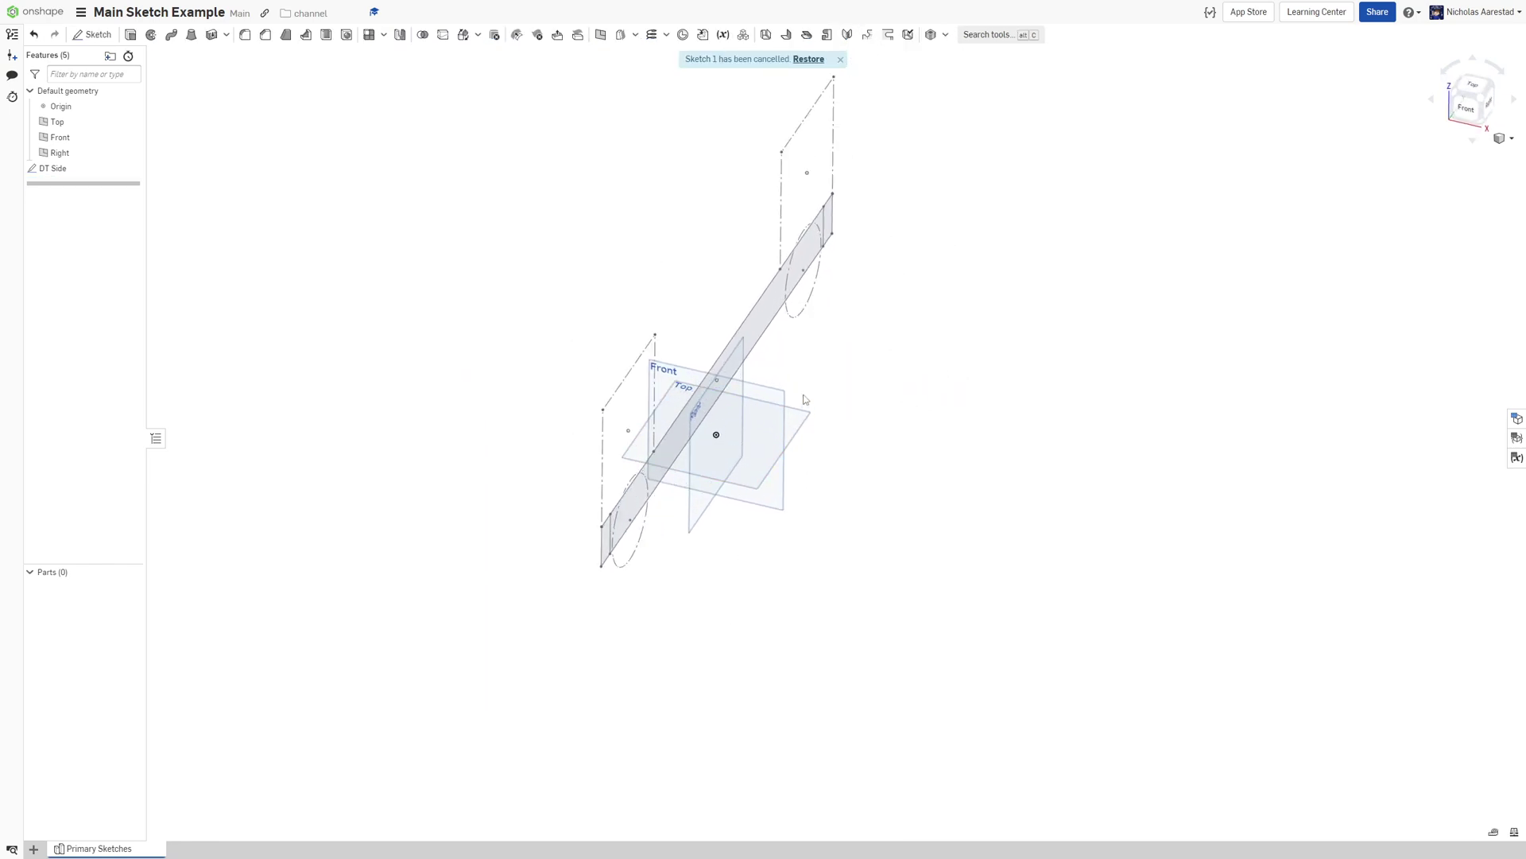
Create a Plane point plane from the Top plane and a vertex on the upper edge of DT Side, and name it DT Top
left_click(600, 34)
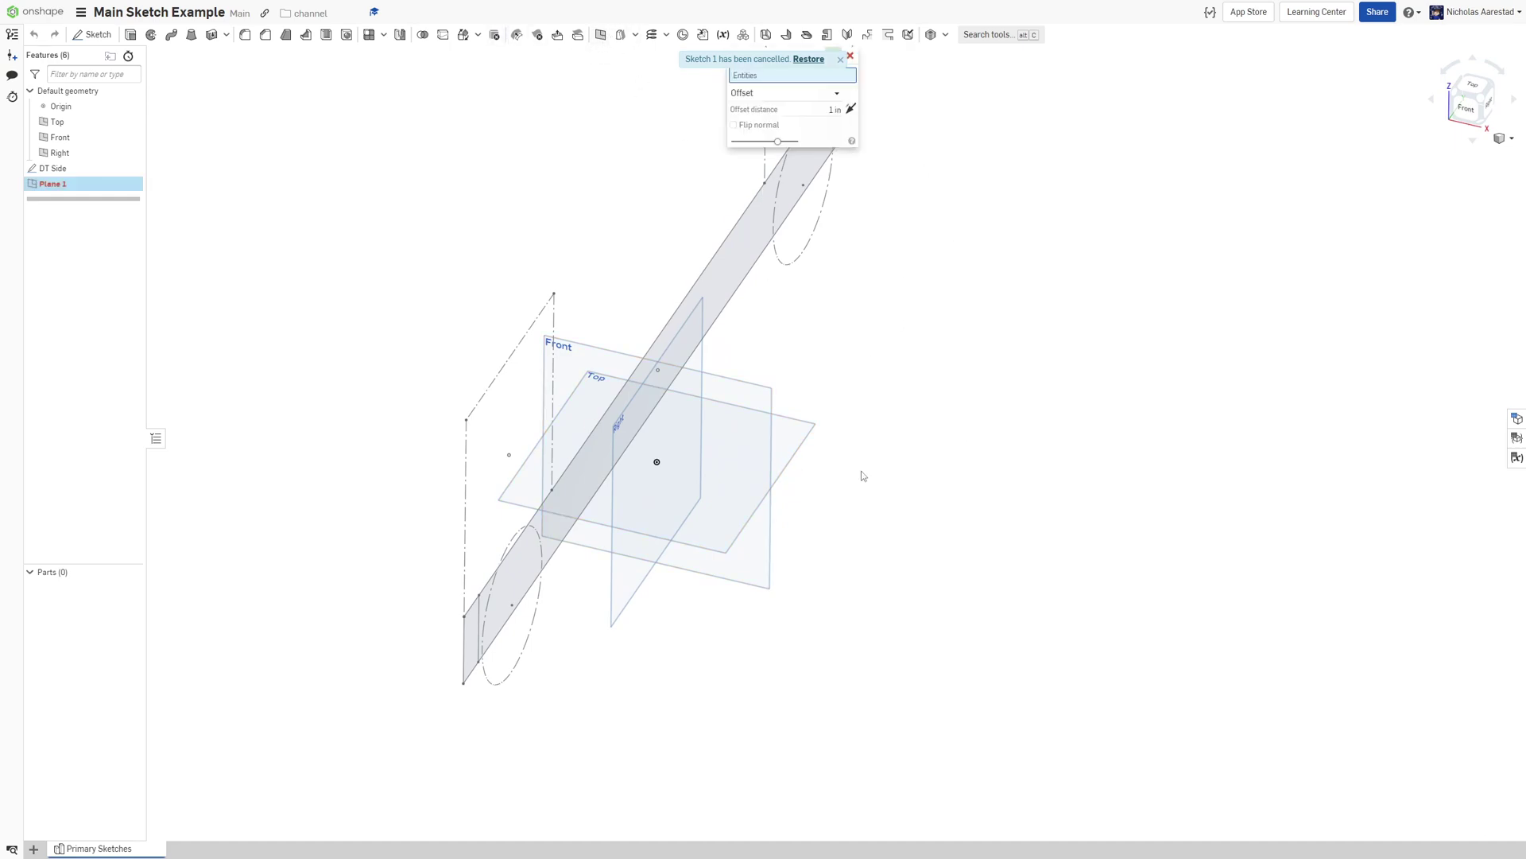
scroll(863, 465, "down", 2)
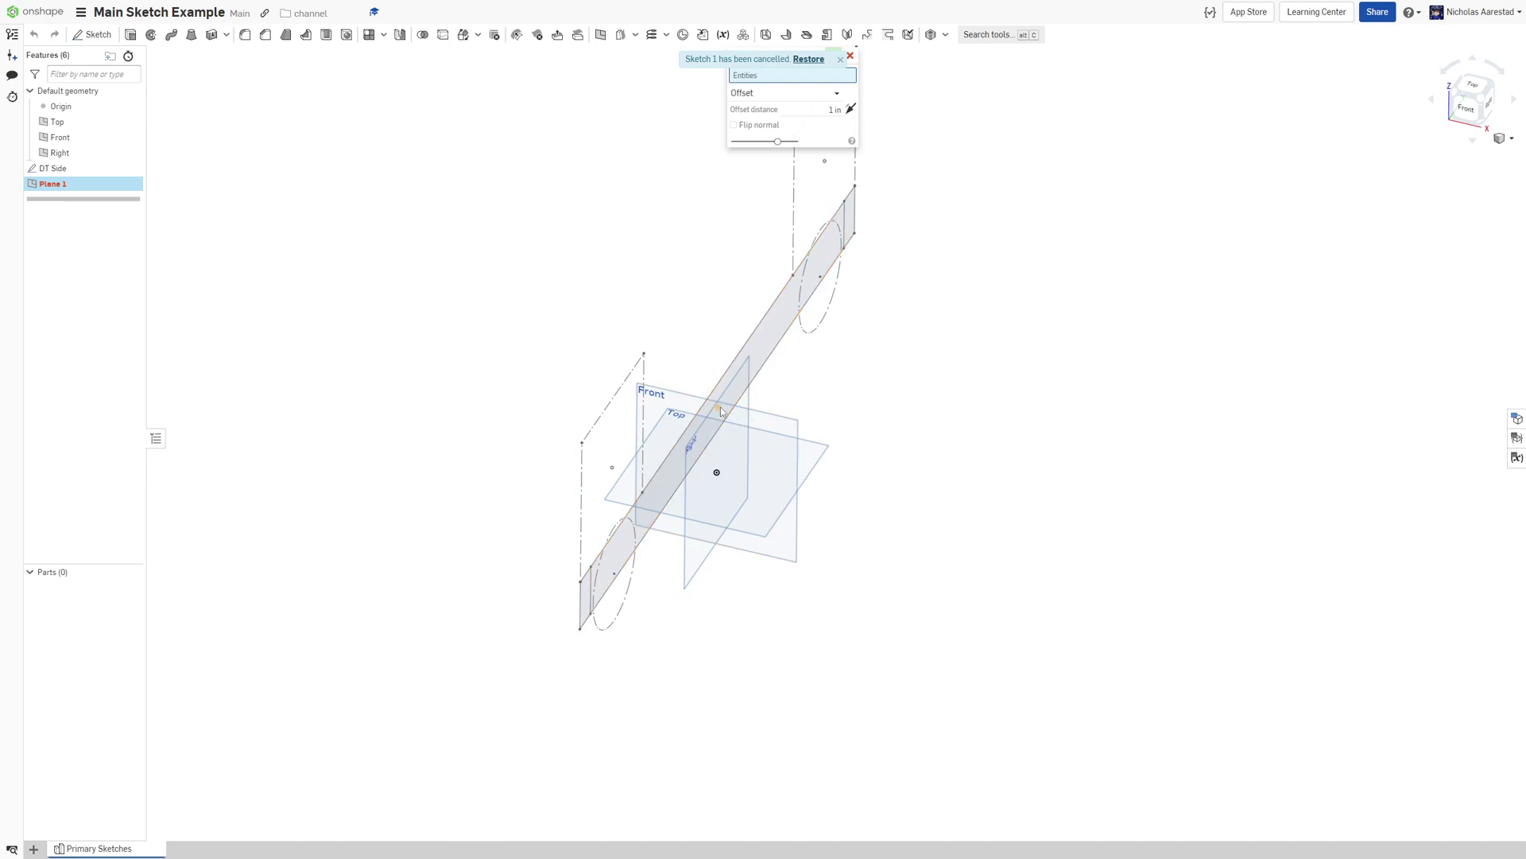
left_click(800, 94)
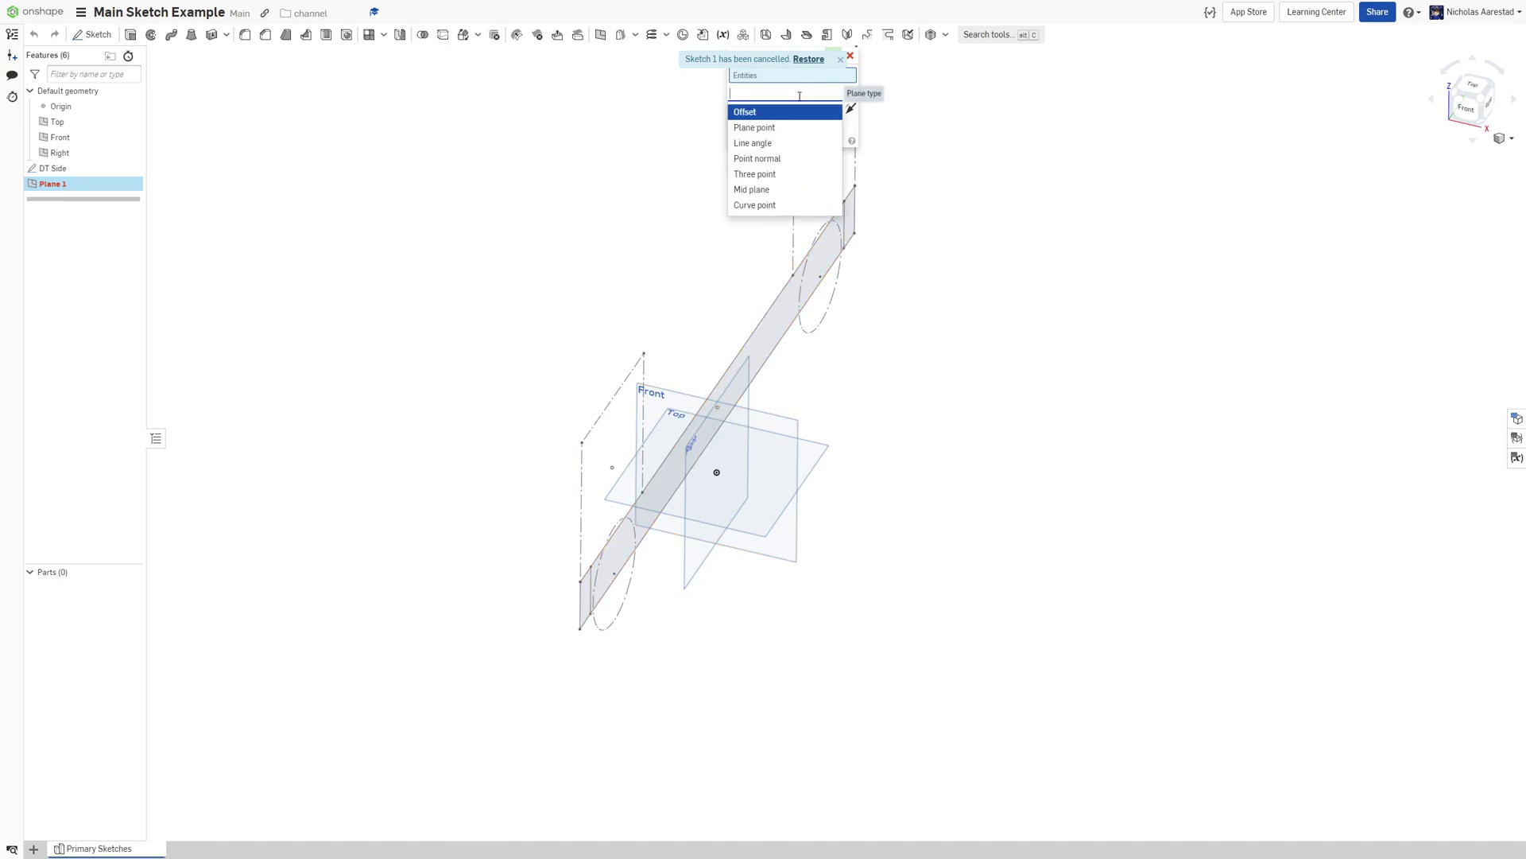
left_click(787, 127)
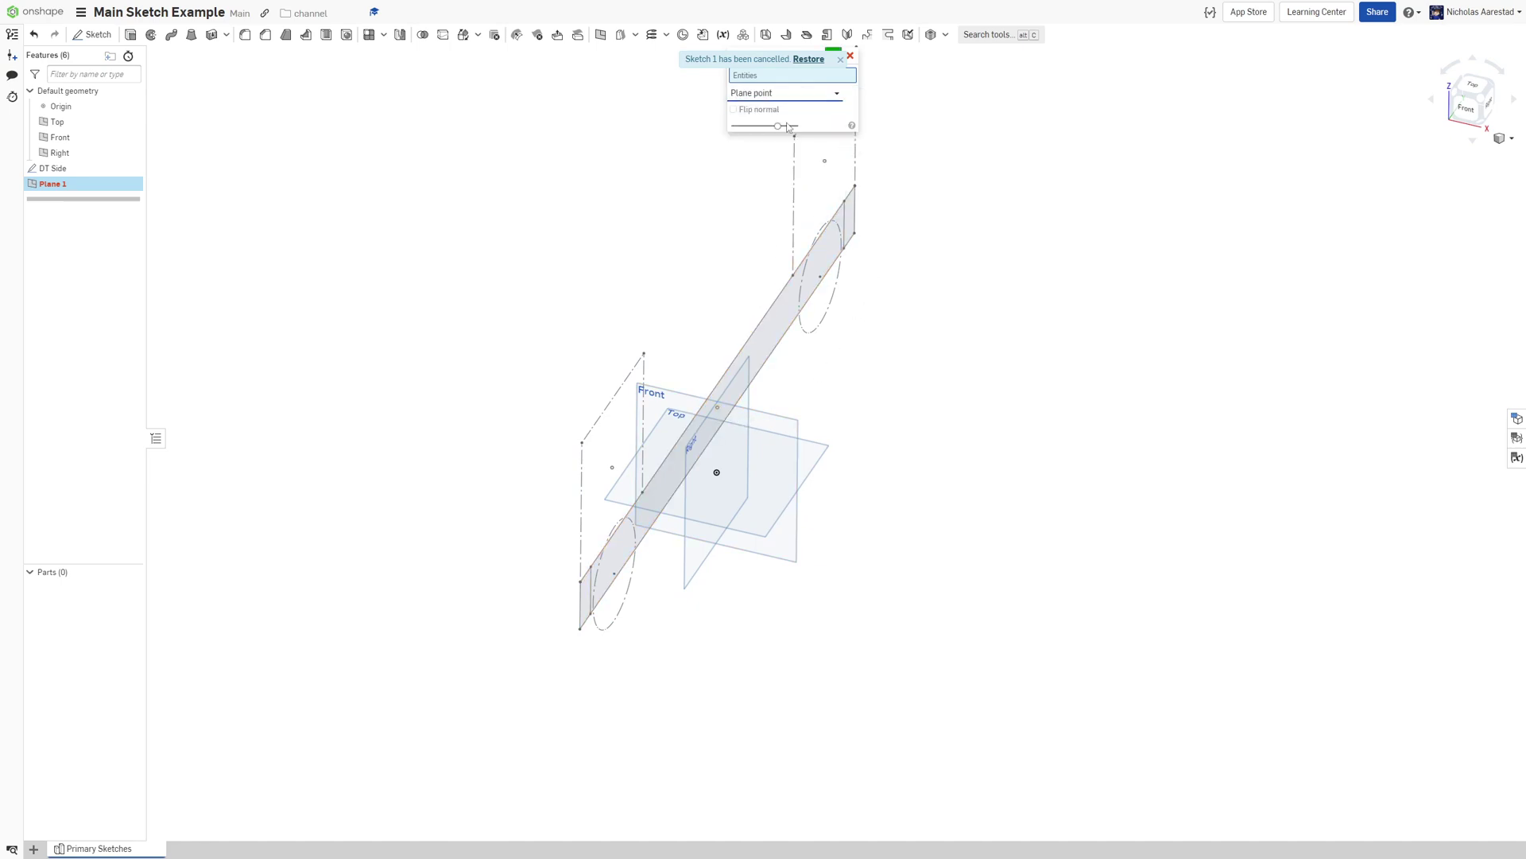
left_click(819, 461)
mouse_move(1018, 507)
right_mouse_down()
mouse_move(965, 443)
mouse_move(920, 446)
mouse_move(1008, 496)
mouse_move(1019, 525)
right_mouse_up()
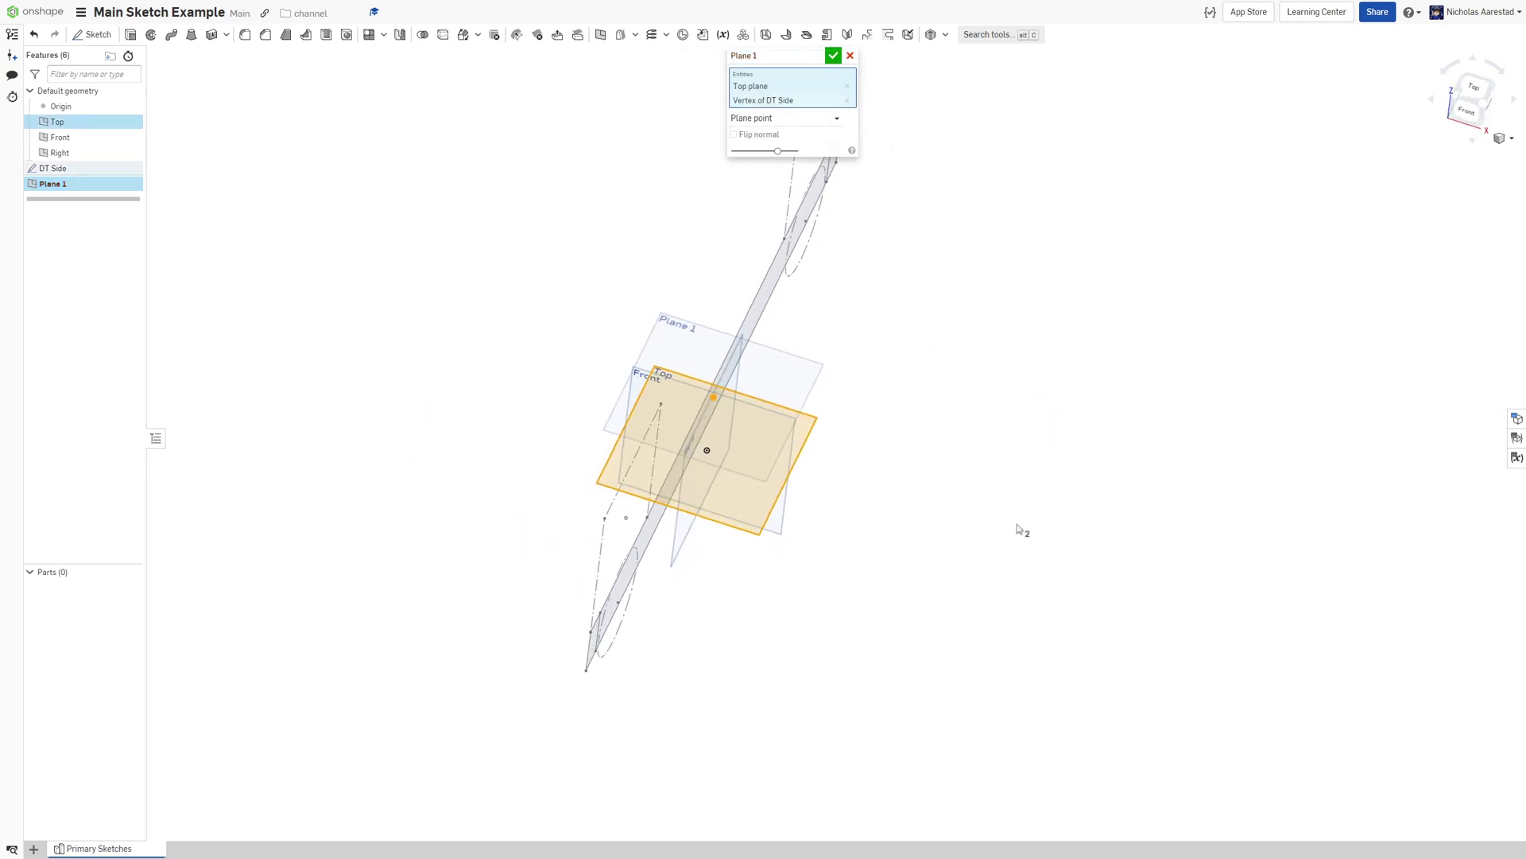
left_click(818, 57)
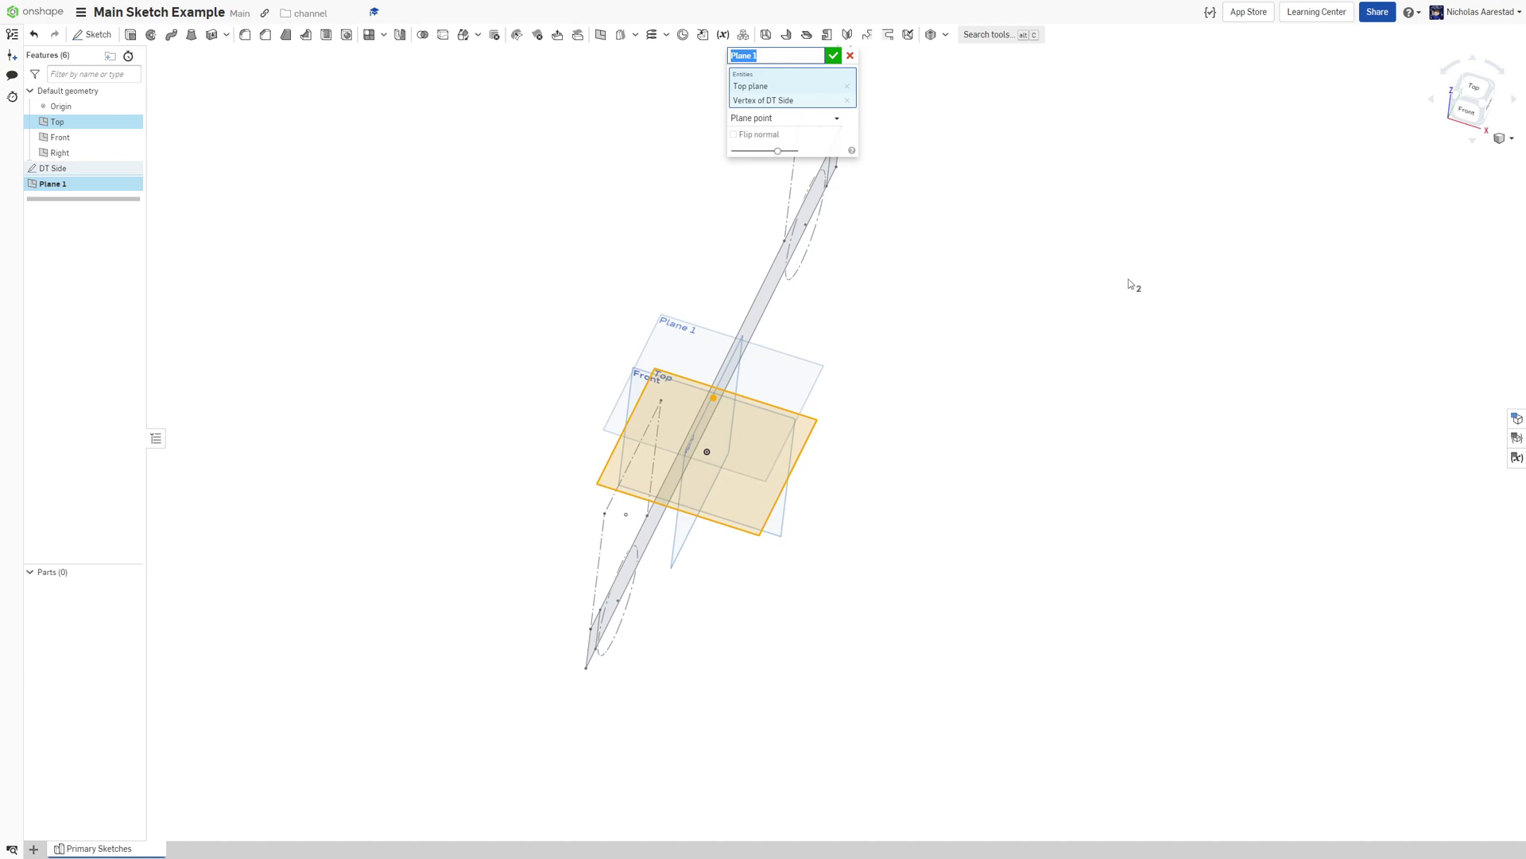
type("D")
left_click(833, 55)
Start a sketch on the DT Top plane and project the two vertical lines at the rear end of DT Side into it
key("shift+s")
left_click(811, 368)
key("shift+7")
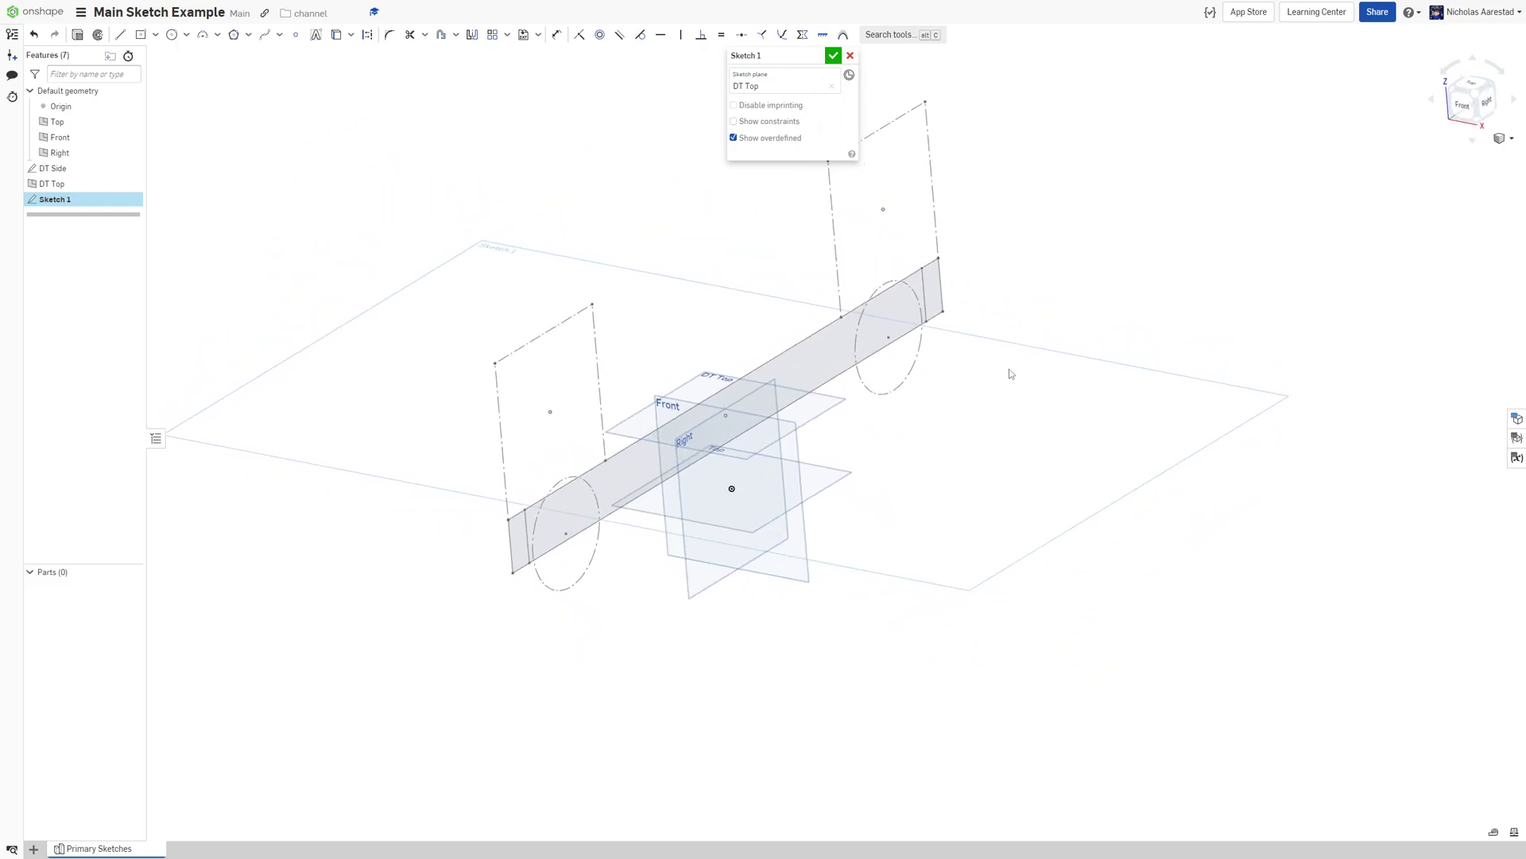
key("g")
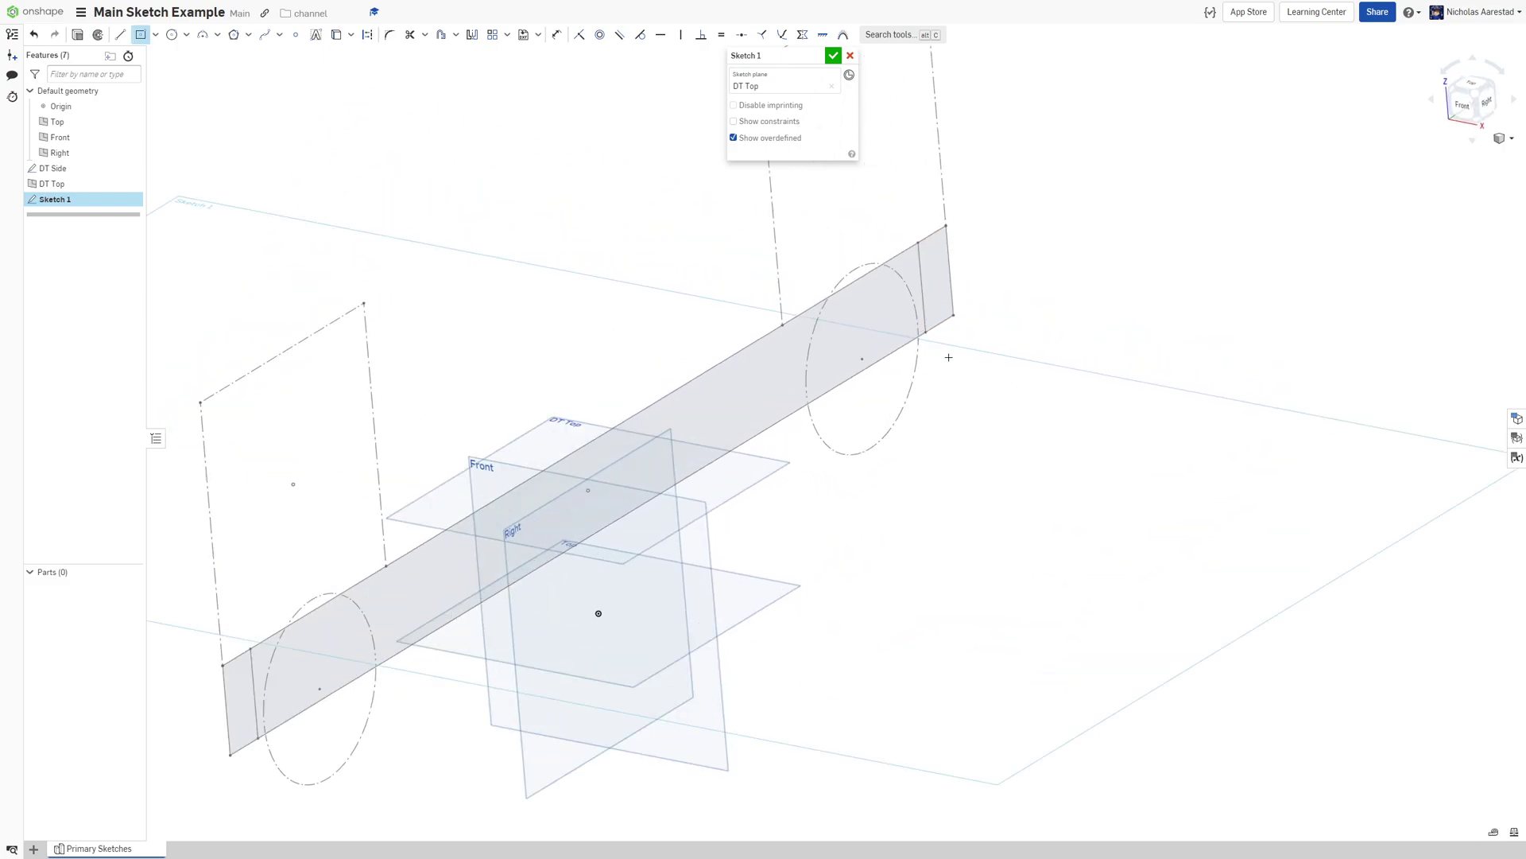
key("u")
left_click(925, 328)
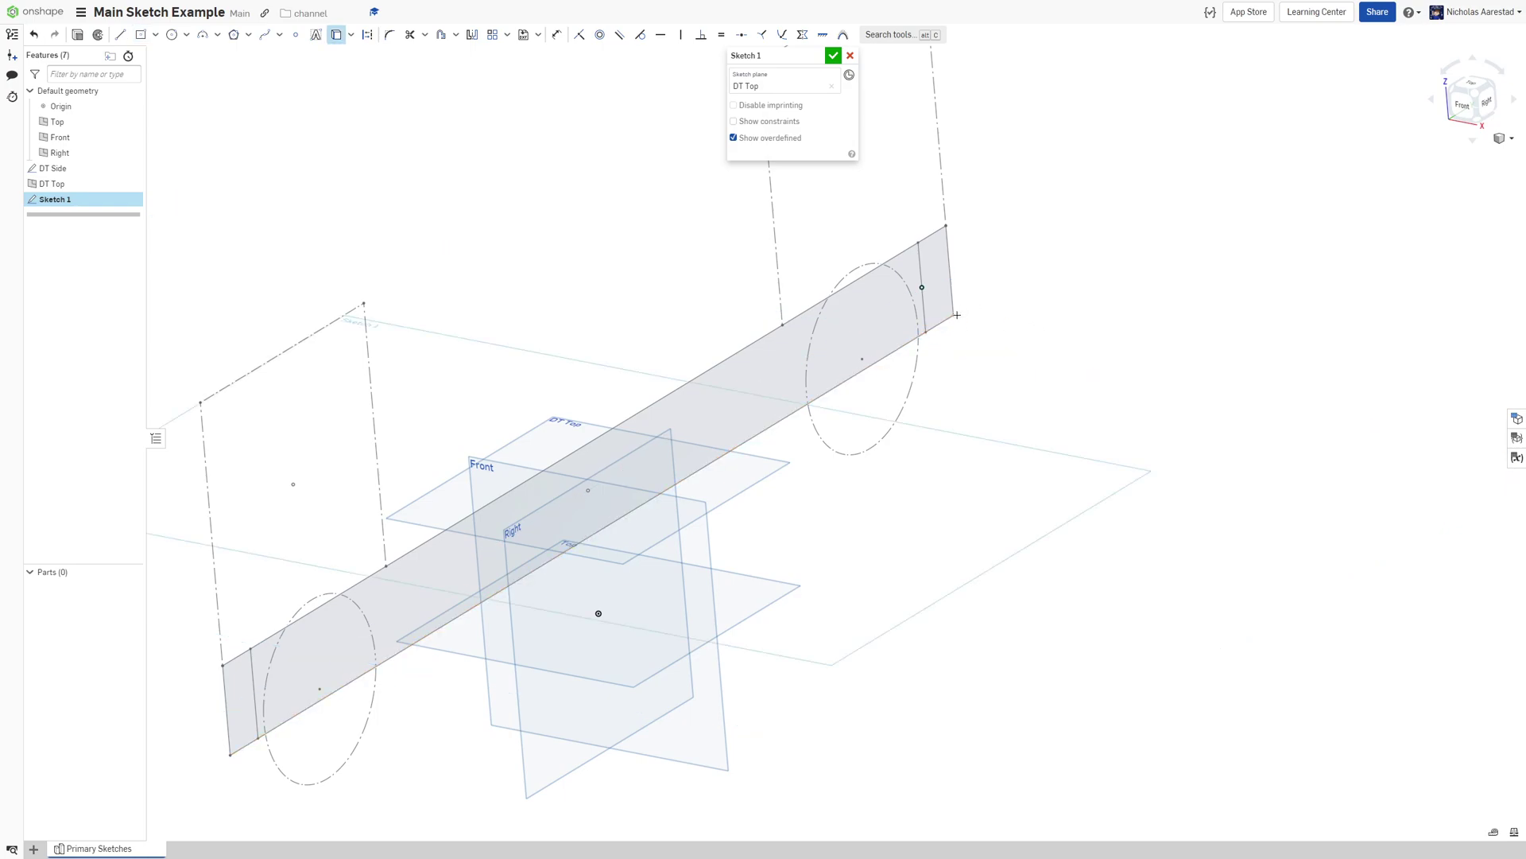
scroll(1114, 333, "down", 4)
right_click_drag(1114, 334, 1168, 375)
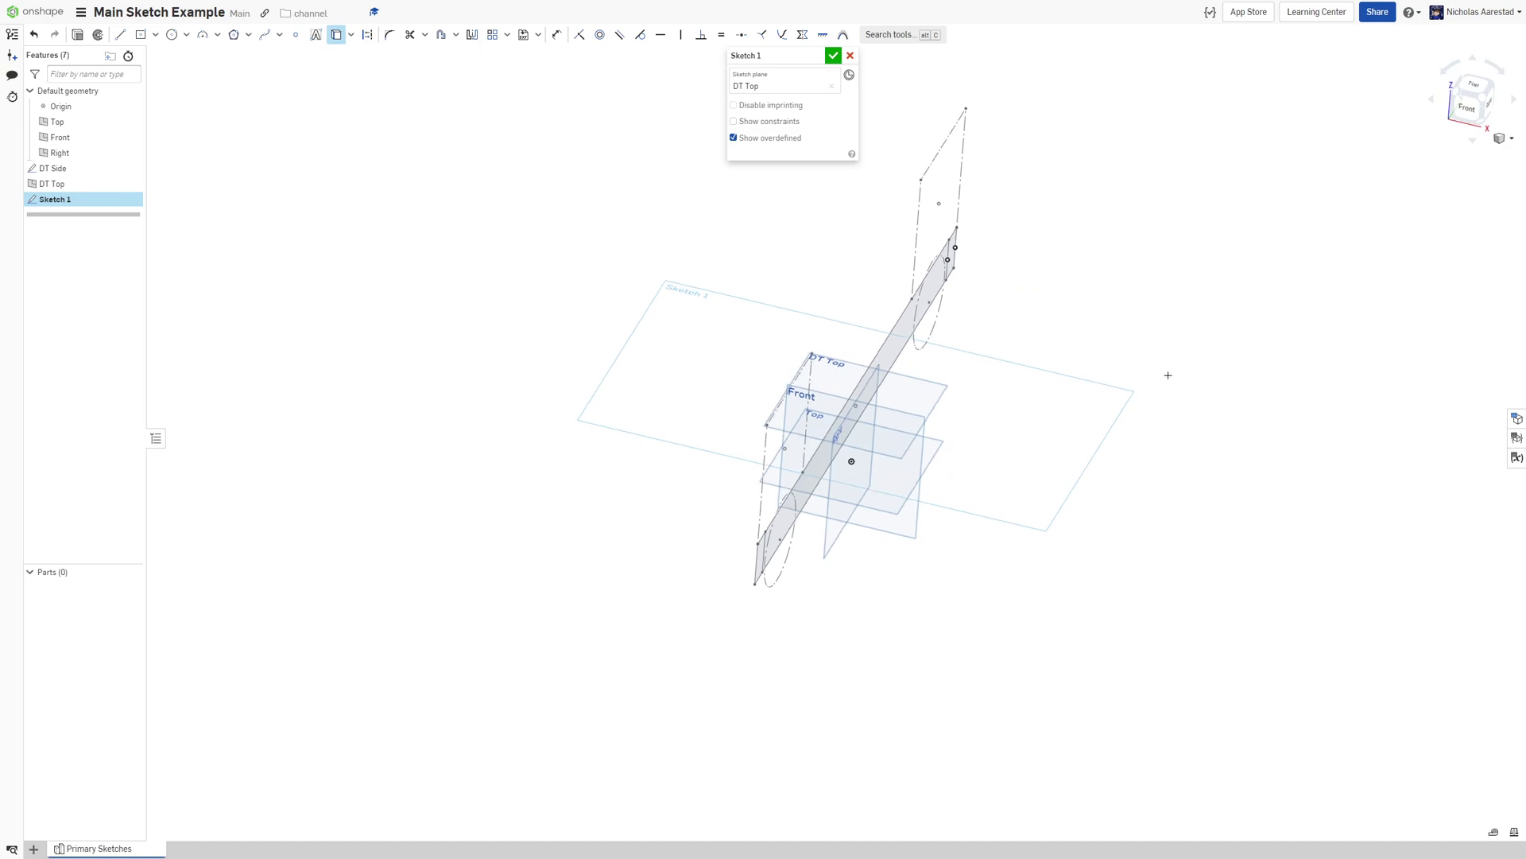
Draw two nested center-point rectangles about the origin, with their upper edges through the outer and inner projected points
key("n")
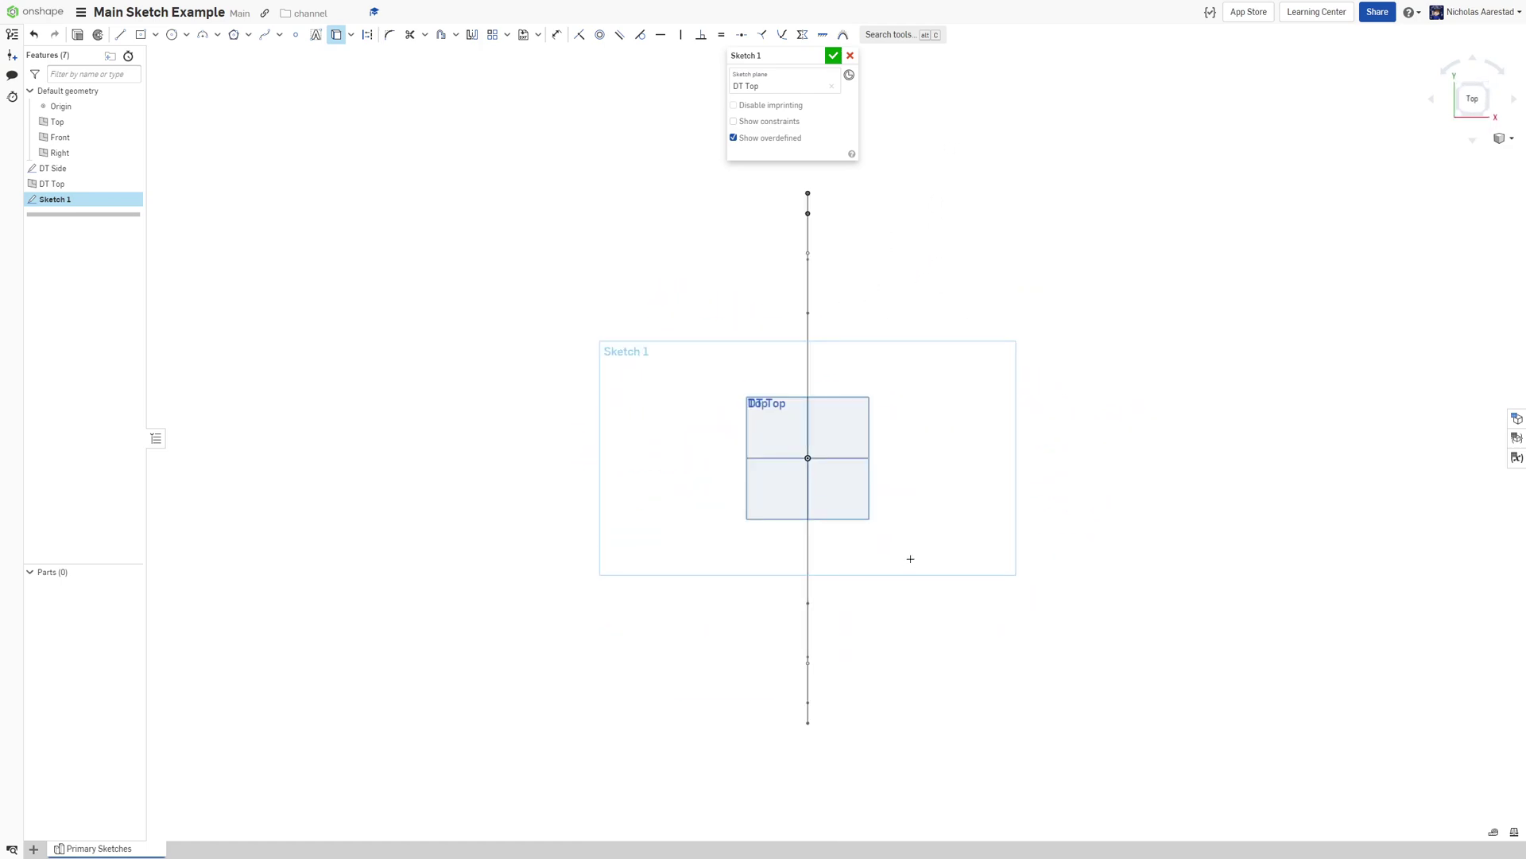
key("g")
left_click(808, 458)
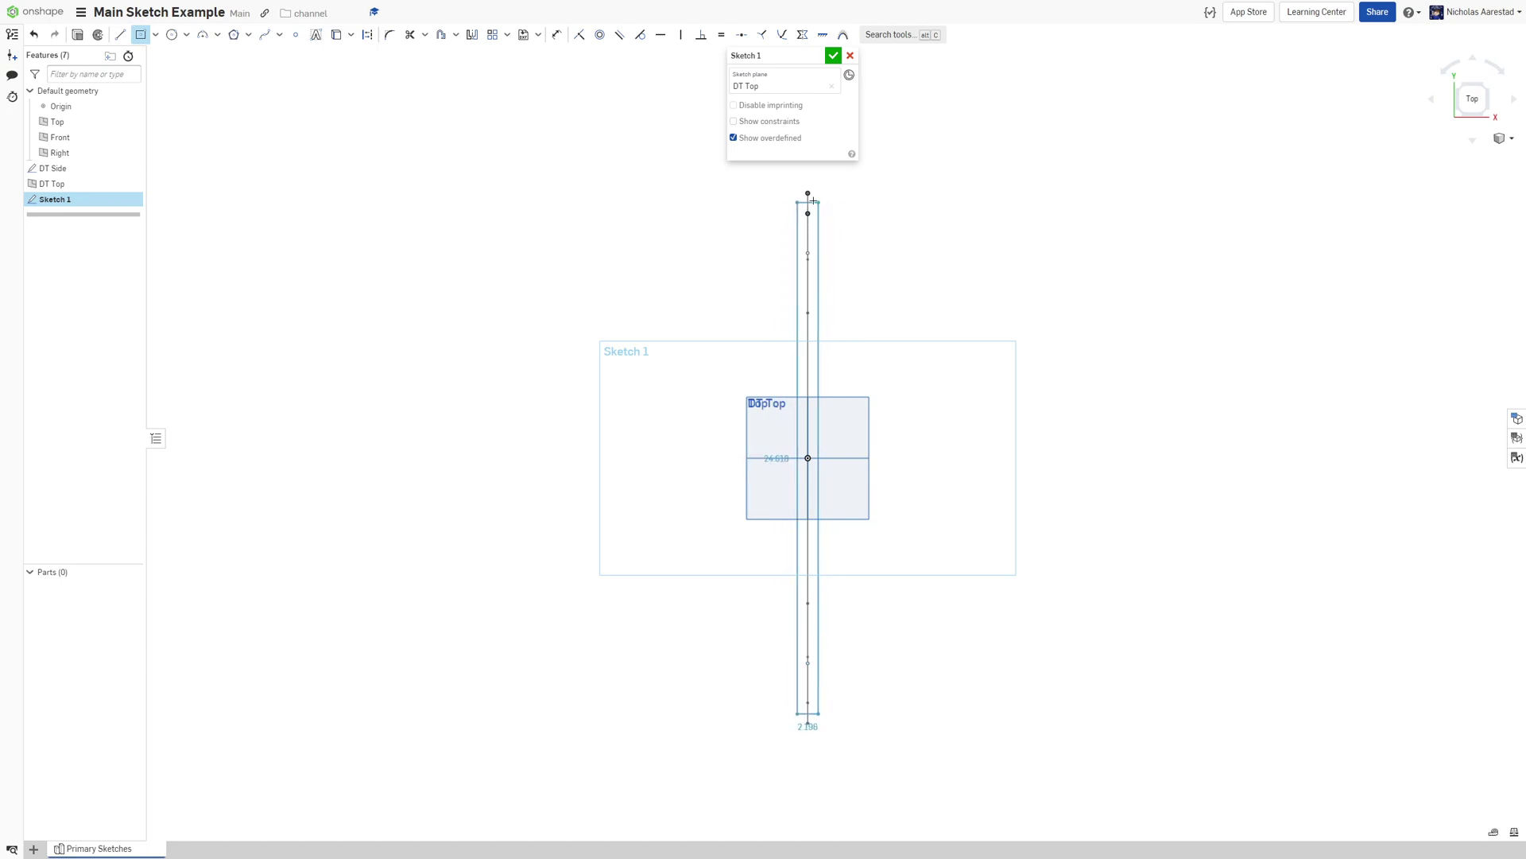
left_click(1012, 194)
left_click(808, 458)
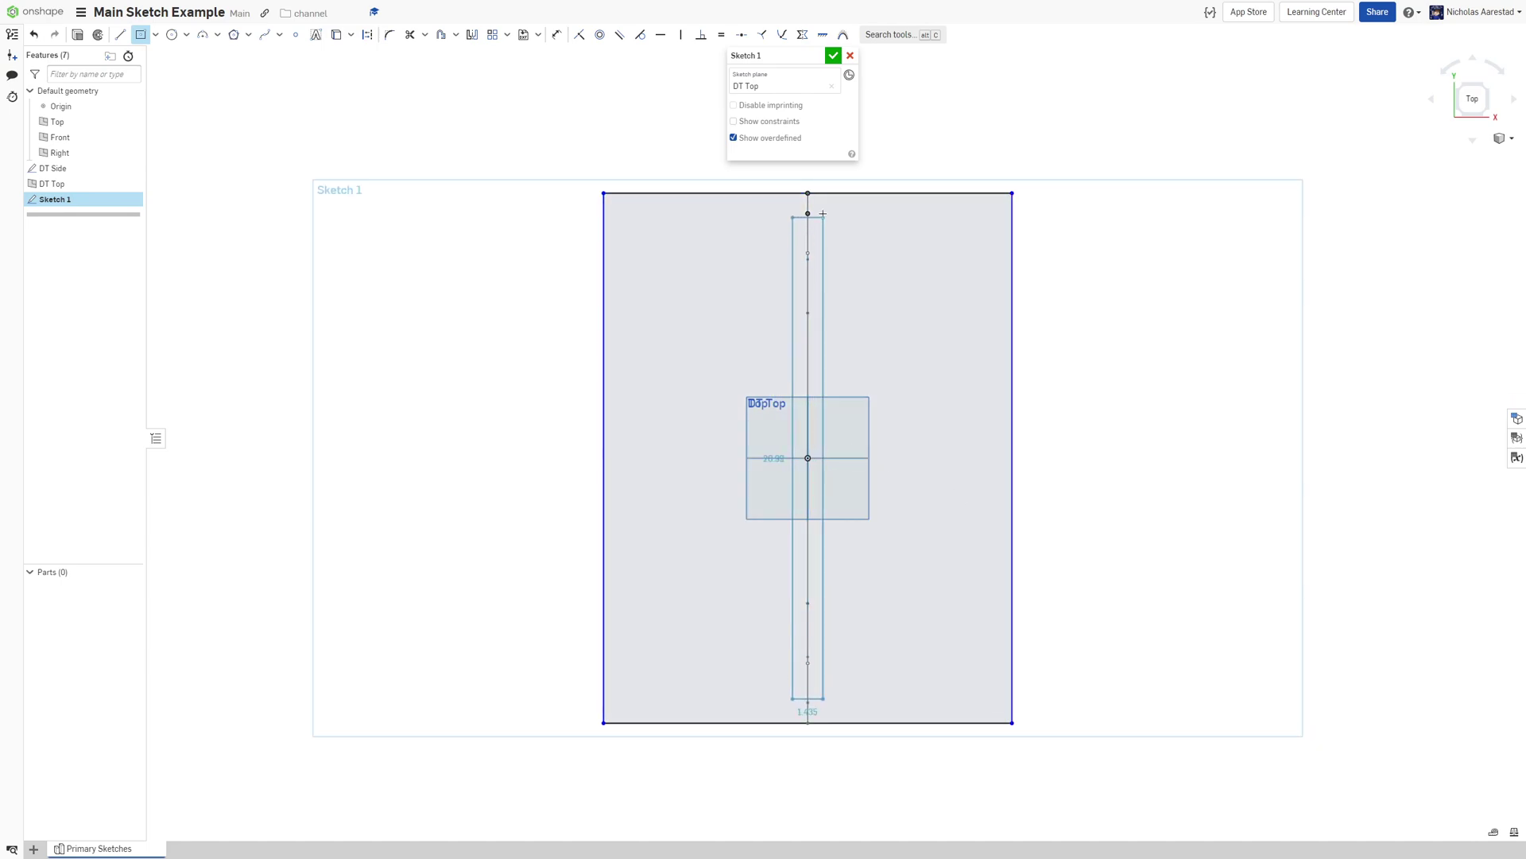
left_click(979, 212)
scroll(604, 238, "up", 3)
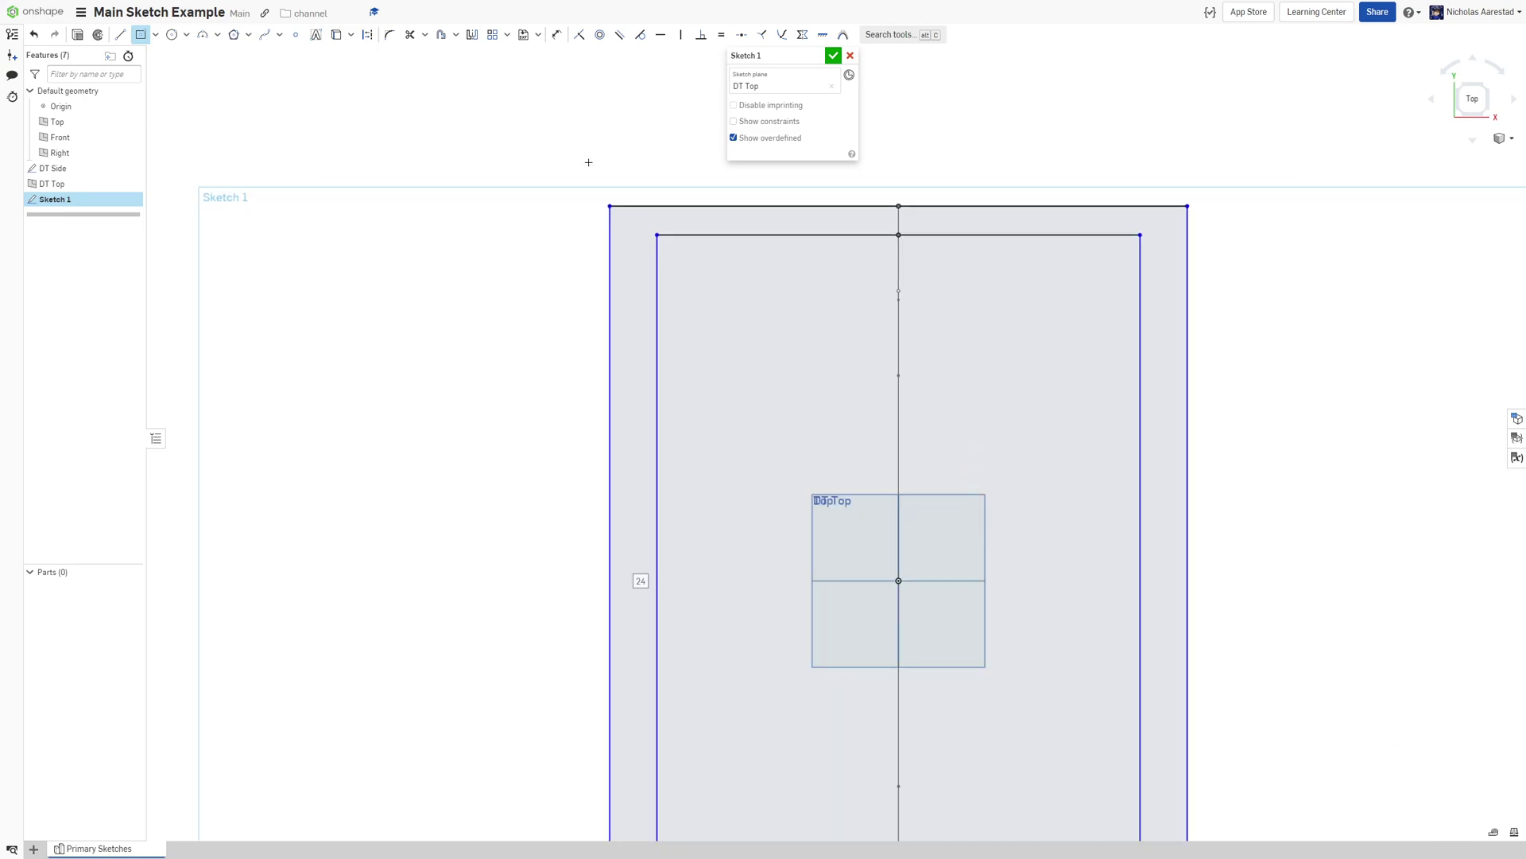
Dimension the gap between the left edges of the outer and inner rectangles to 1 in
key("d")
left_click(602, 201)
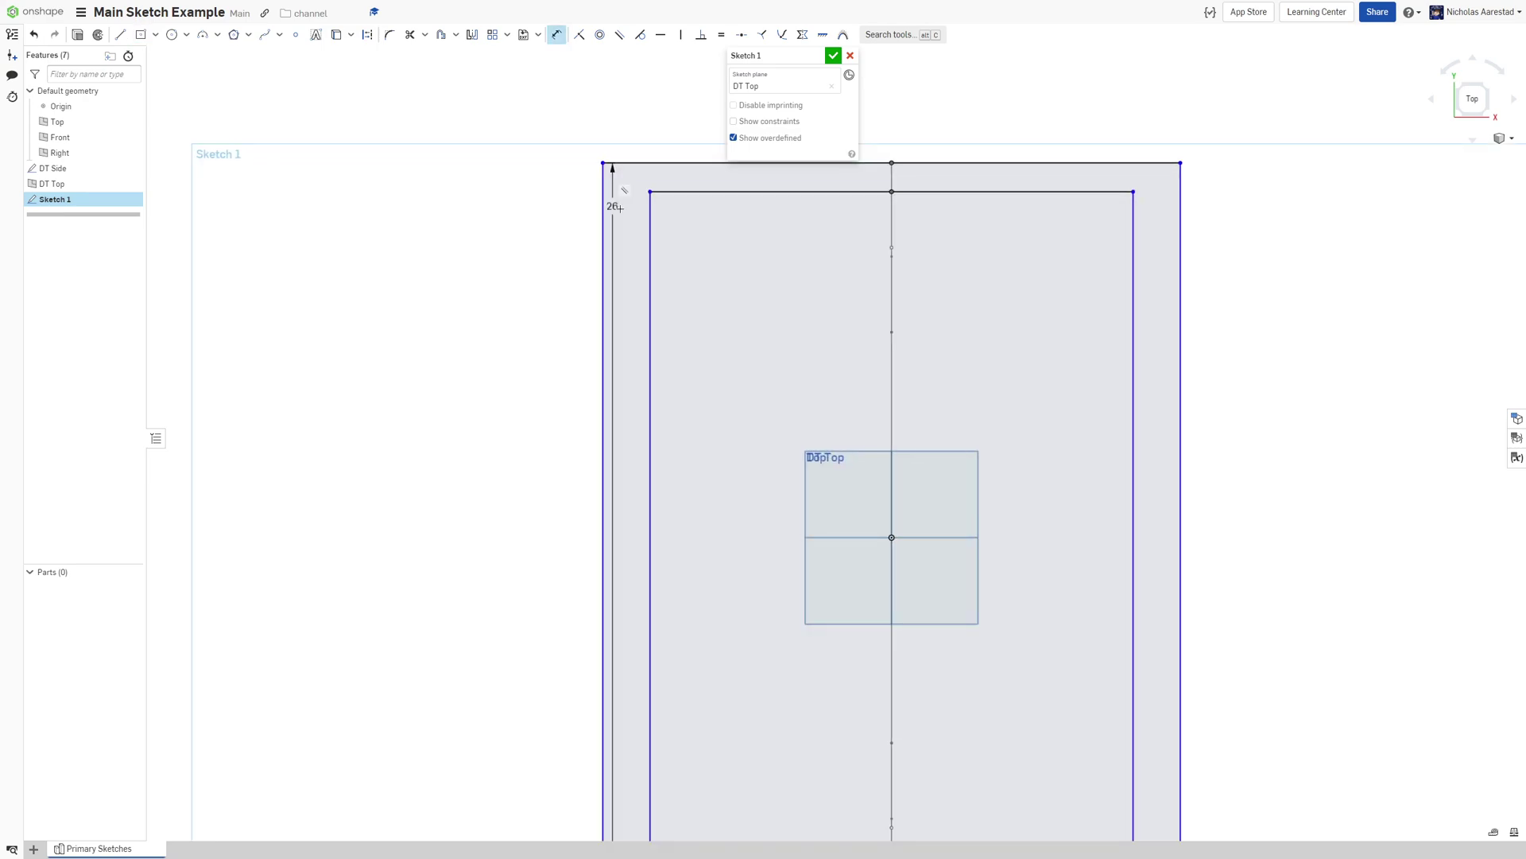
left_click(651, 217)
left_click(627, 288)
type("1.125")
key("Return")
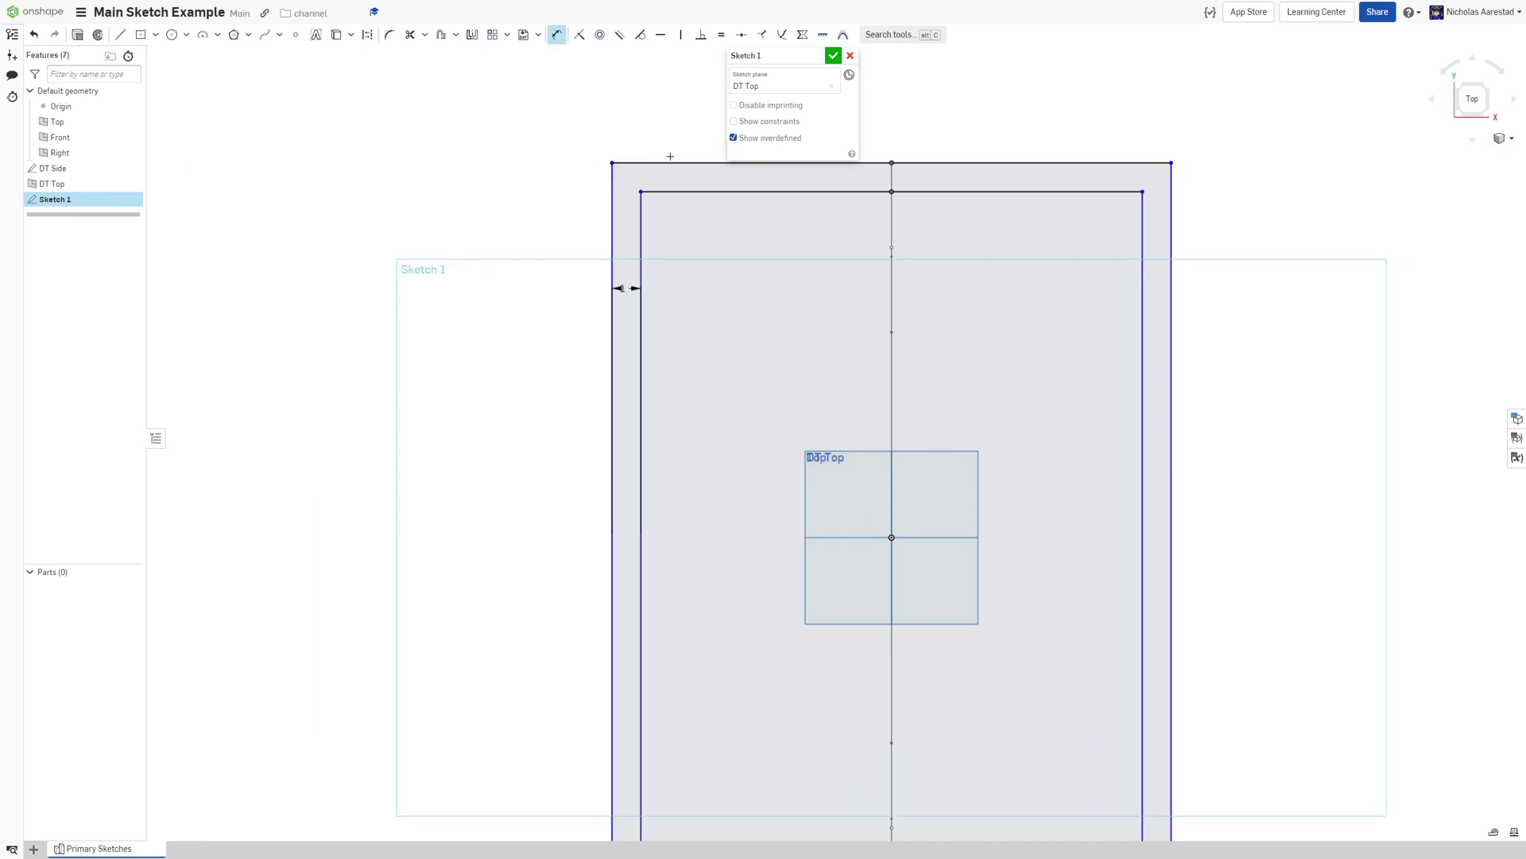
Add a driven dimension for the gap between the upper edges of the two rectangles, clearing the over-defined state
left_click(670, 162)
left_click(666, 192)
left_click(665, 179)
key("Return")
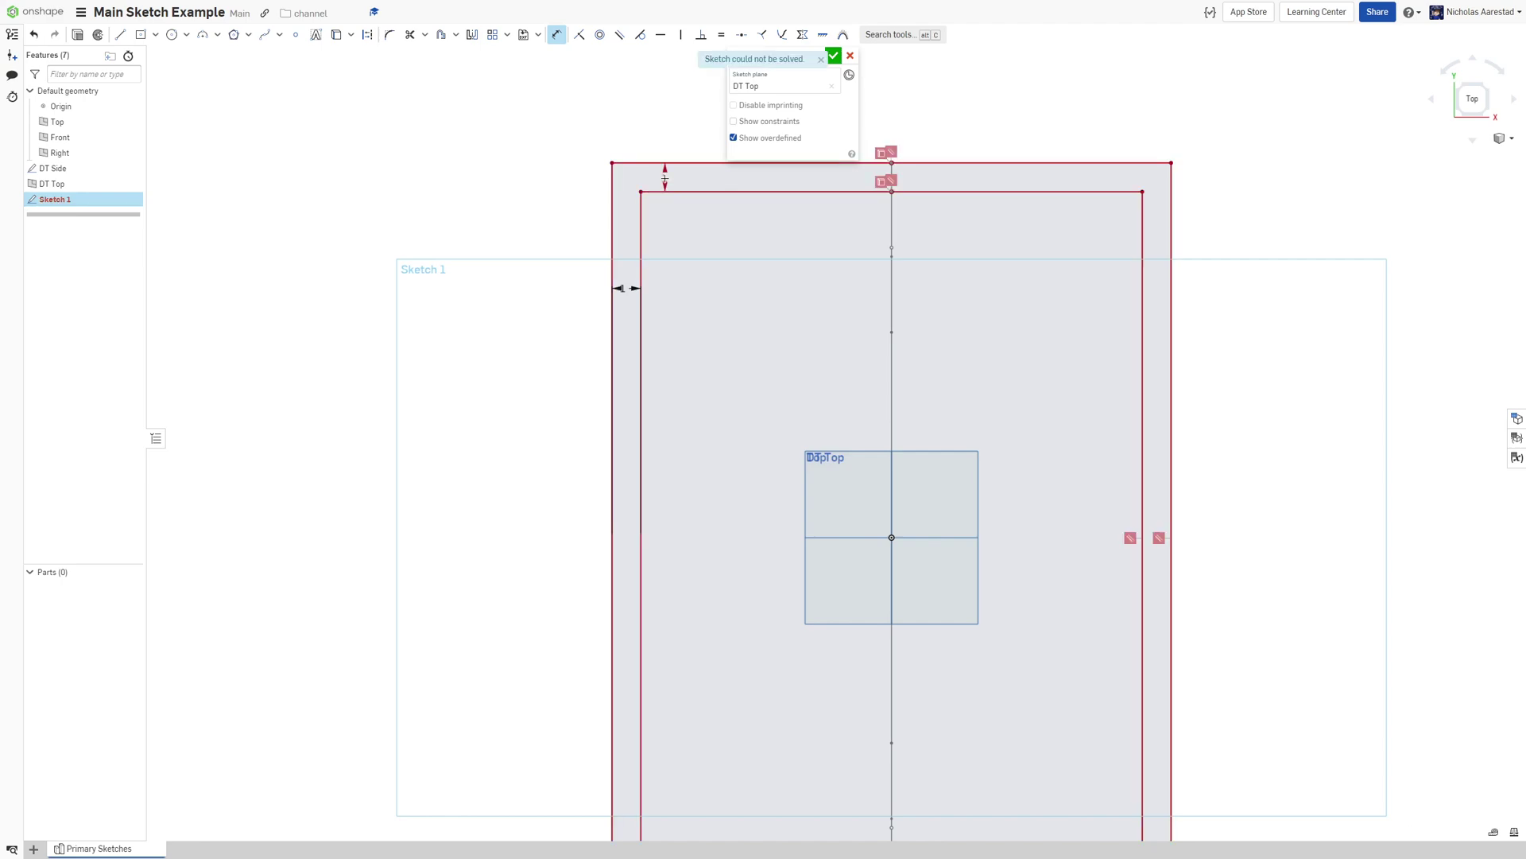
key("ctrl+z")
Set the outer rectangle's width to 24 in
scroll(772, 241, "down", 2)
key("d")
left_click(679, 188)
left_click(690, 159)
type("24")
key("Return")
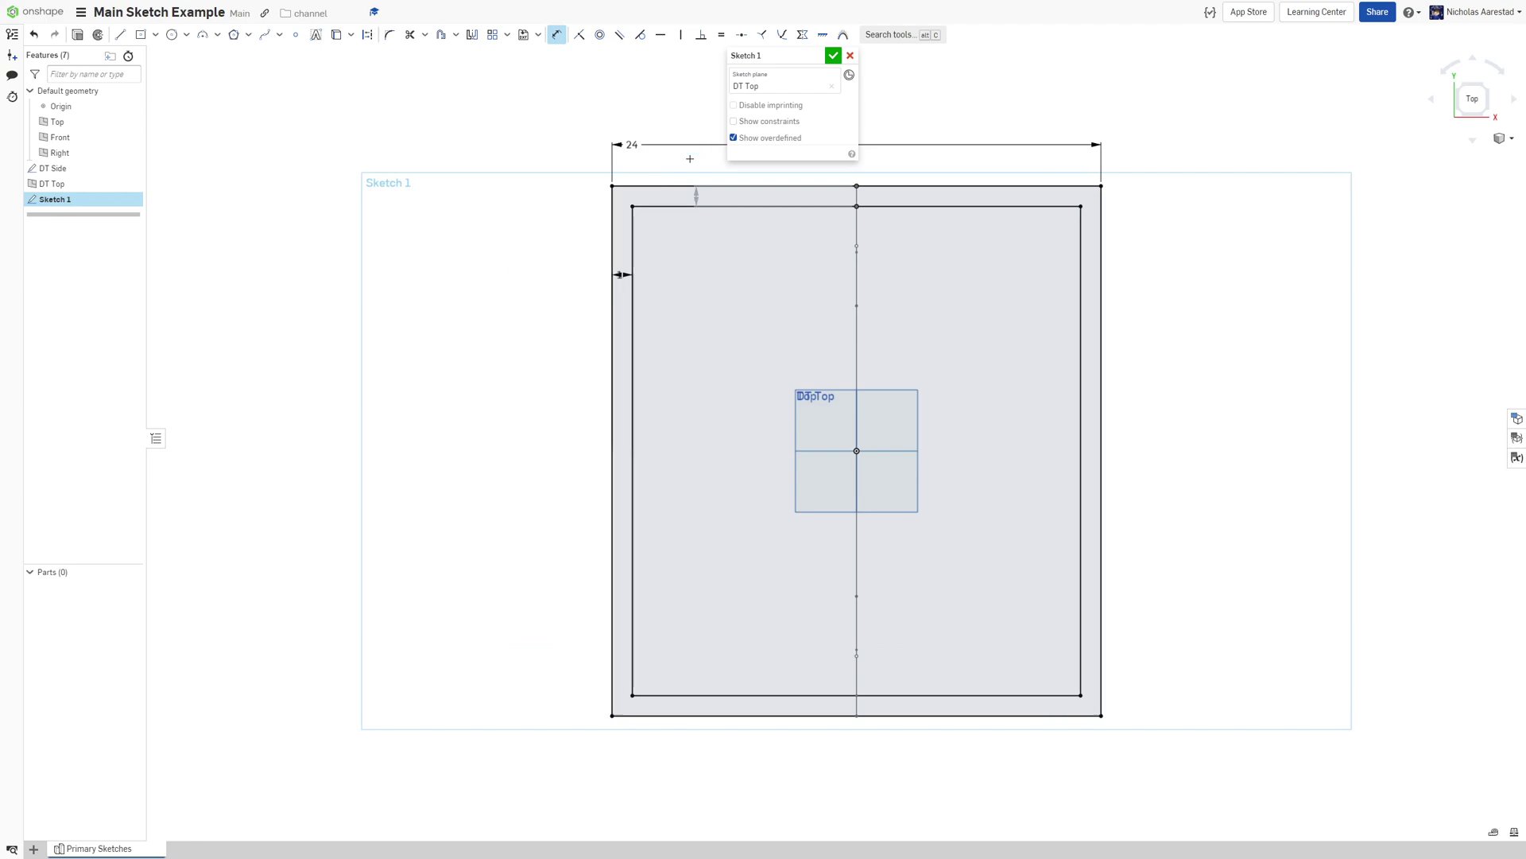
key("Escape")
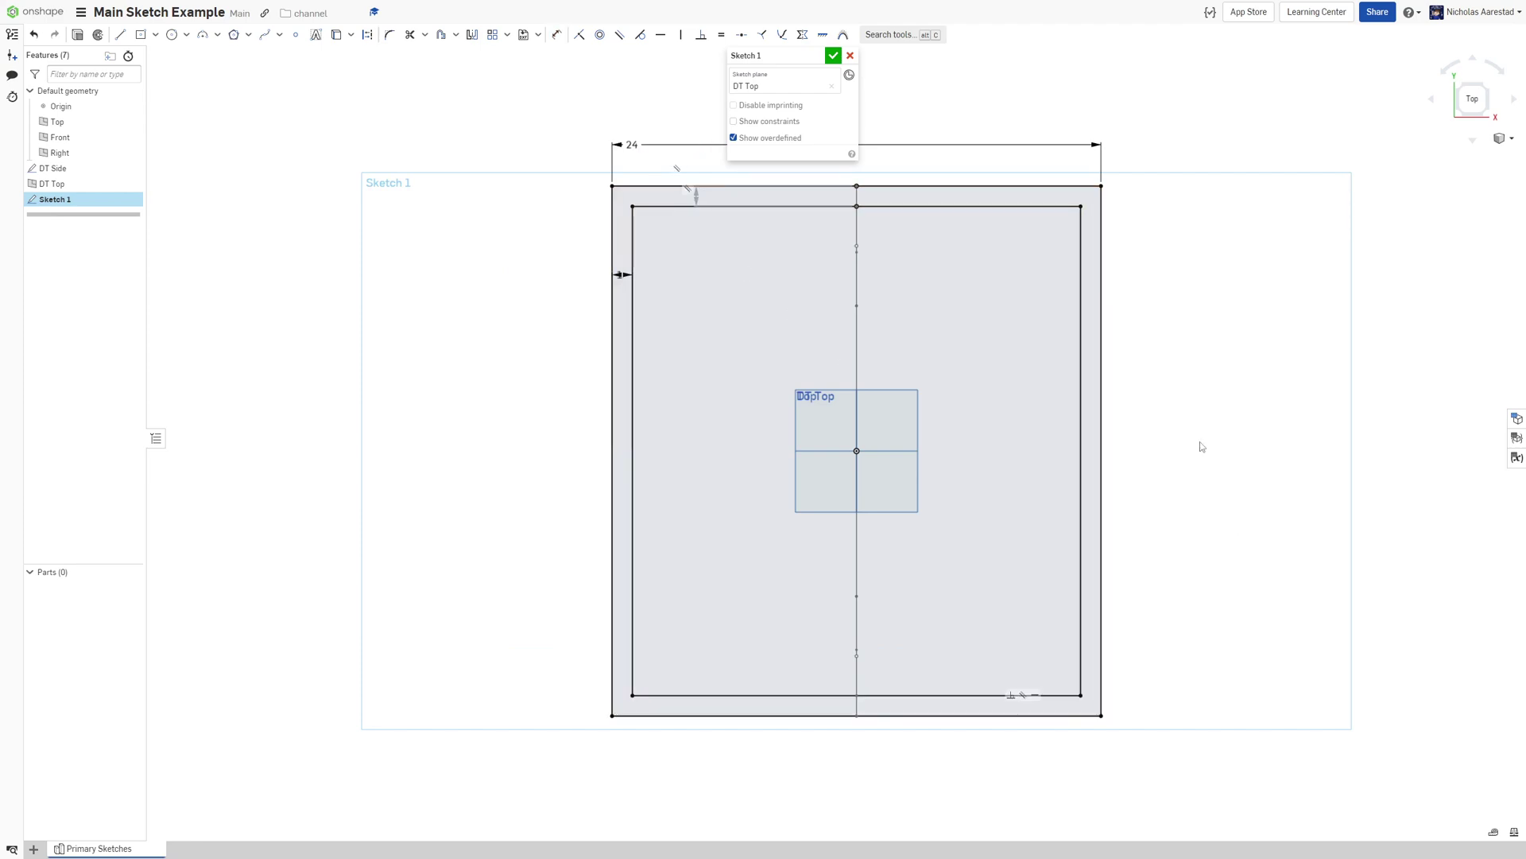
Draw short horizontal lines from the inner rectangle's two left corners to the outer rectangle's left edge
scroll(719, 450, "down", 1)
scroll(686, 228, "up", 2)
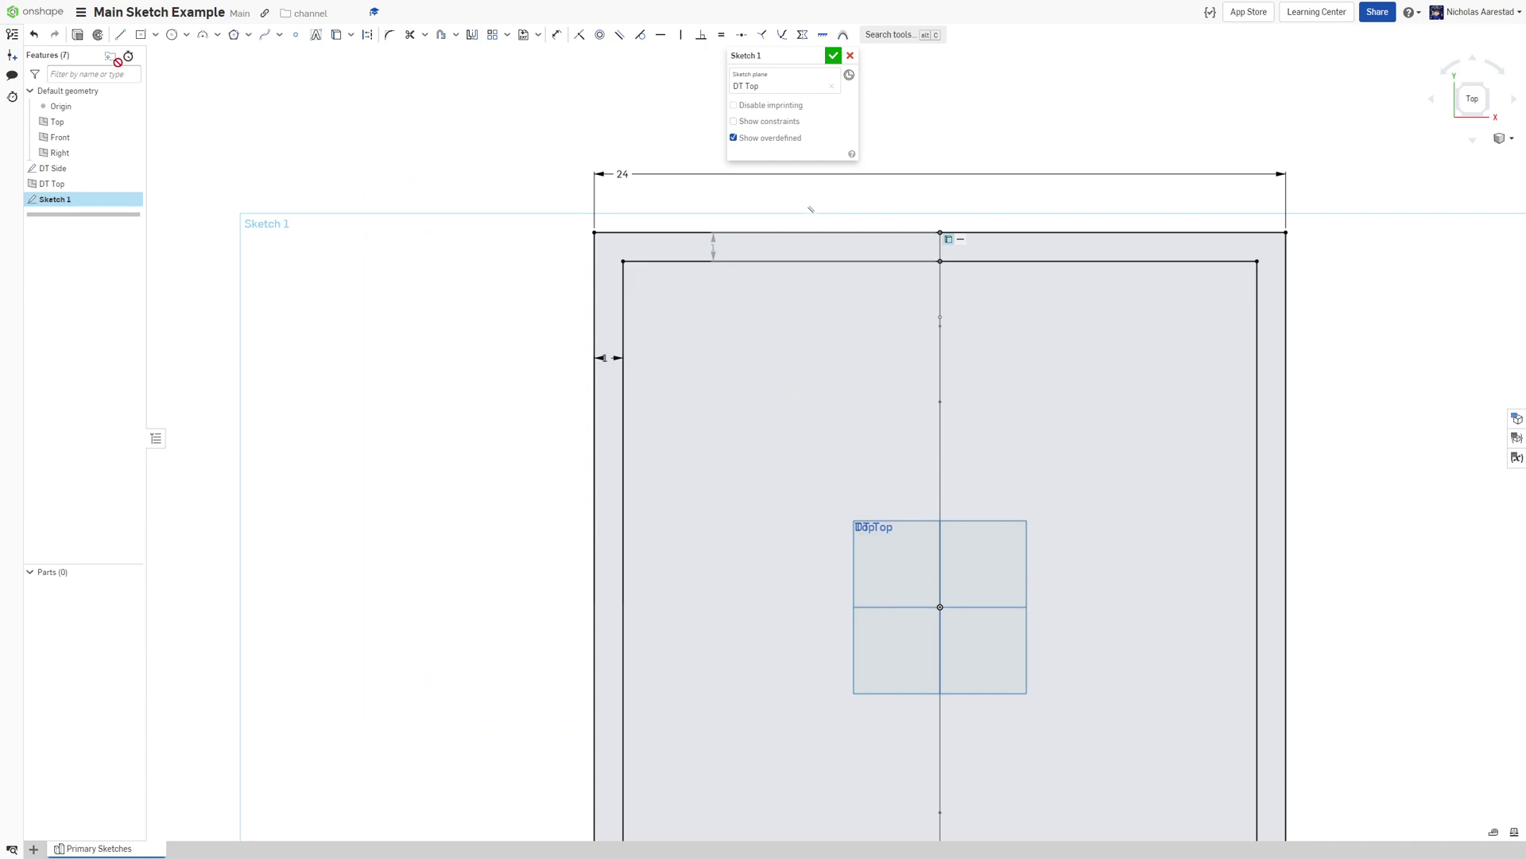
left_click(120, 34)
scroll(629, 244, "down", 2)
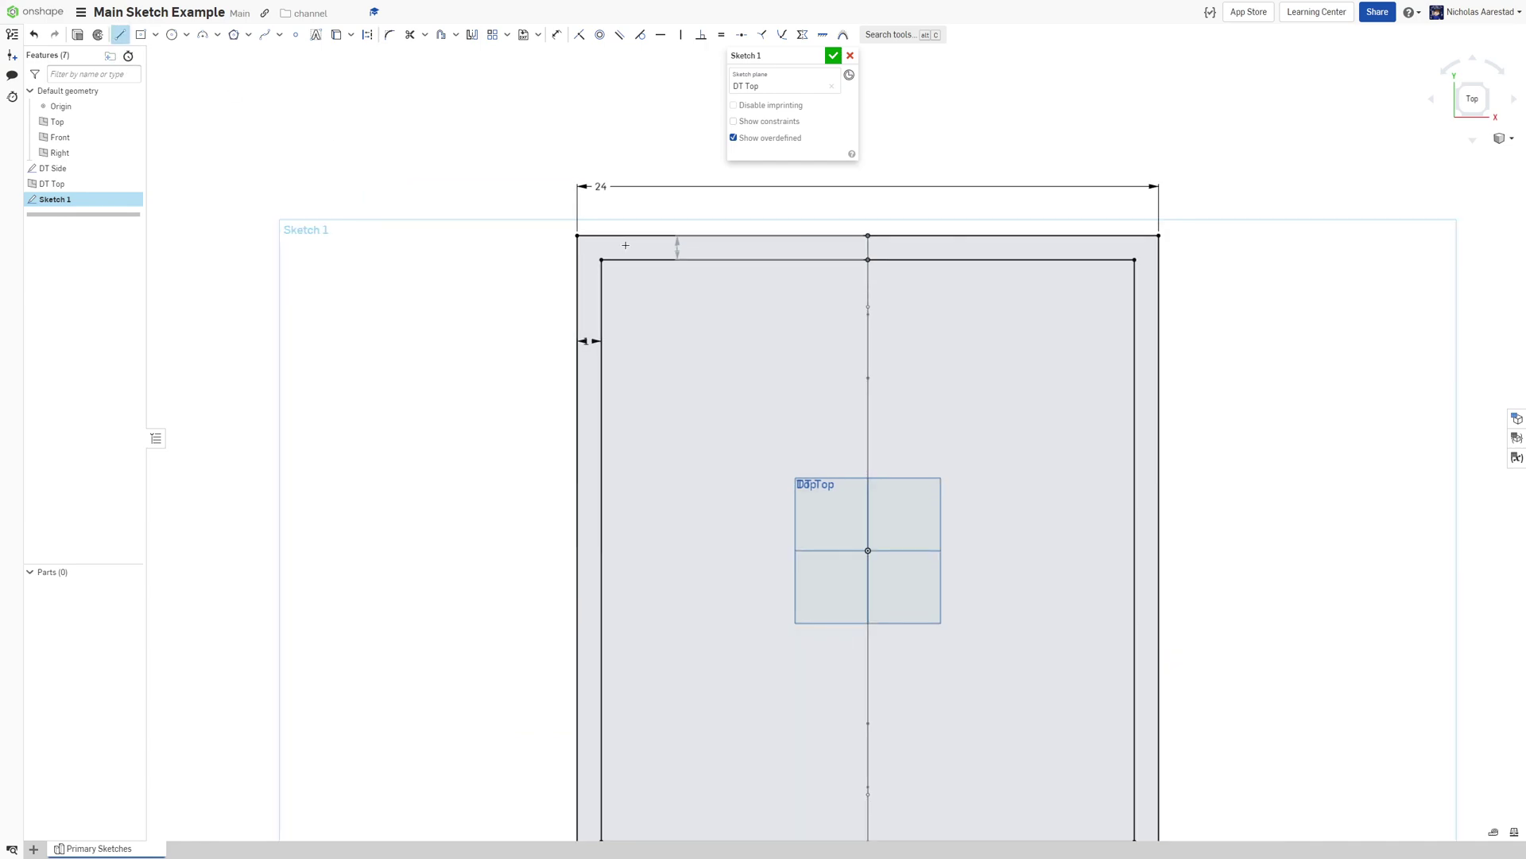
scroll(606, 256, "up", 3)
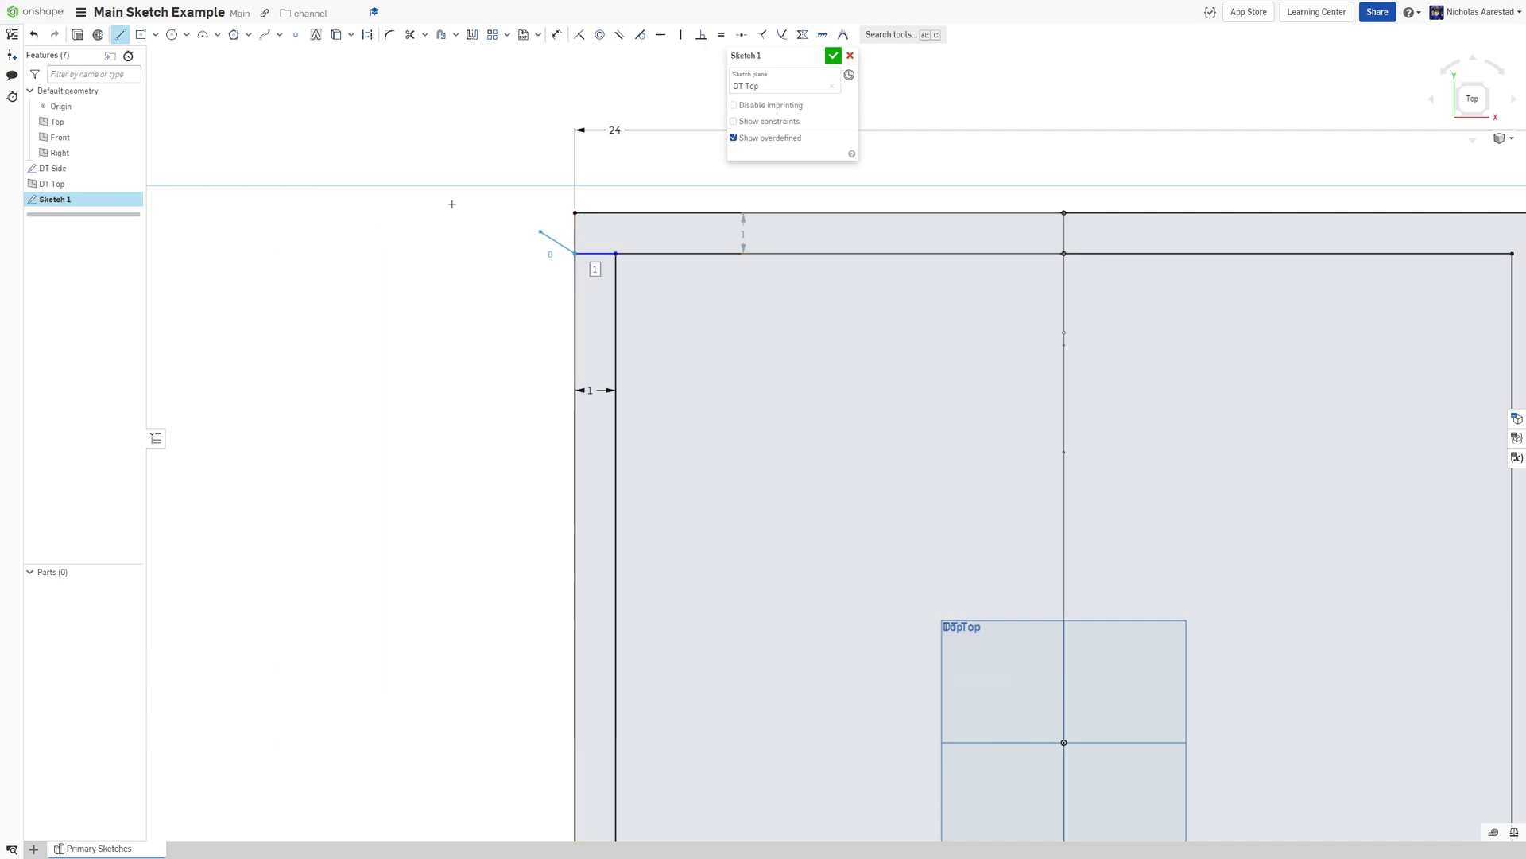
scroll(437, 159, "down", 4)
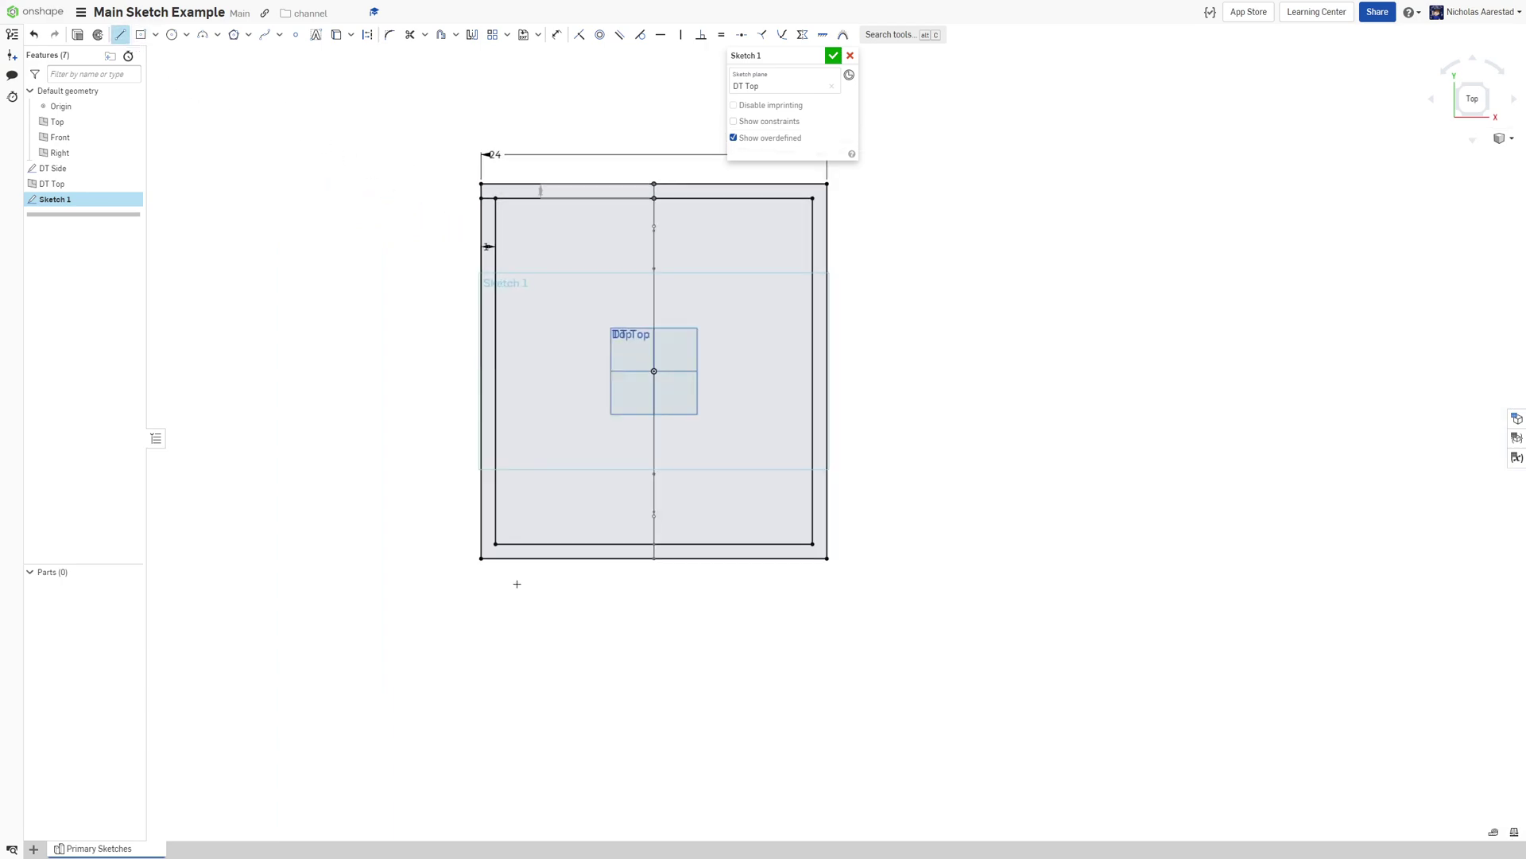
scroll(470, 304, "up", 3)
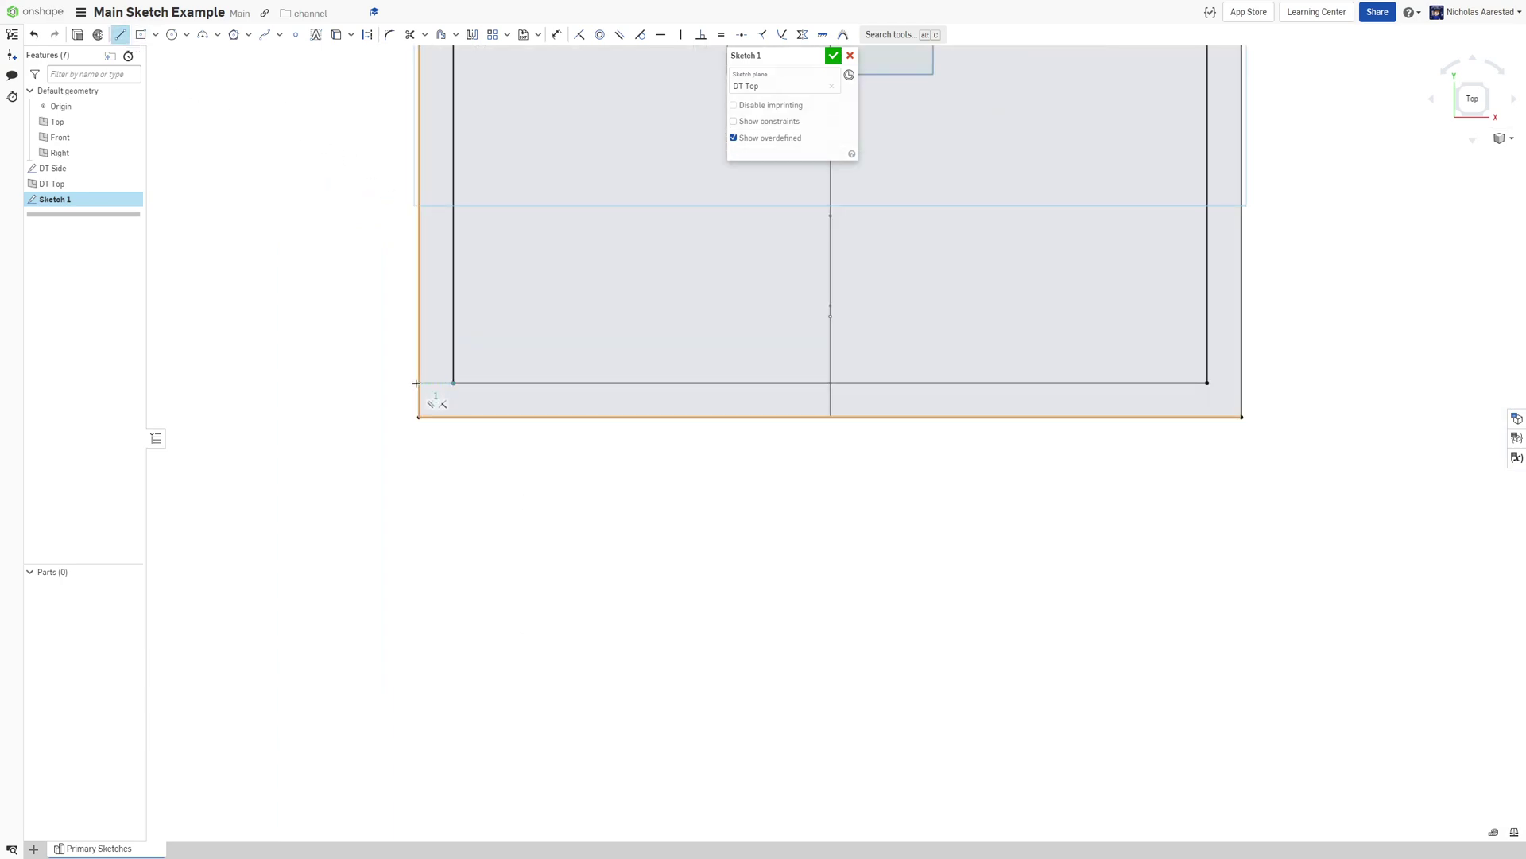
key("Escape")
scroll(535, 597, "down", 3)
scroll(545, 537, "down", 4)
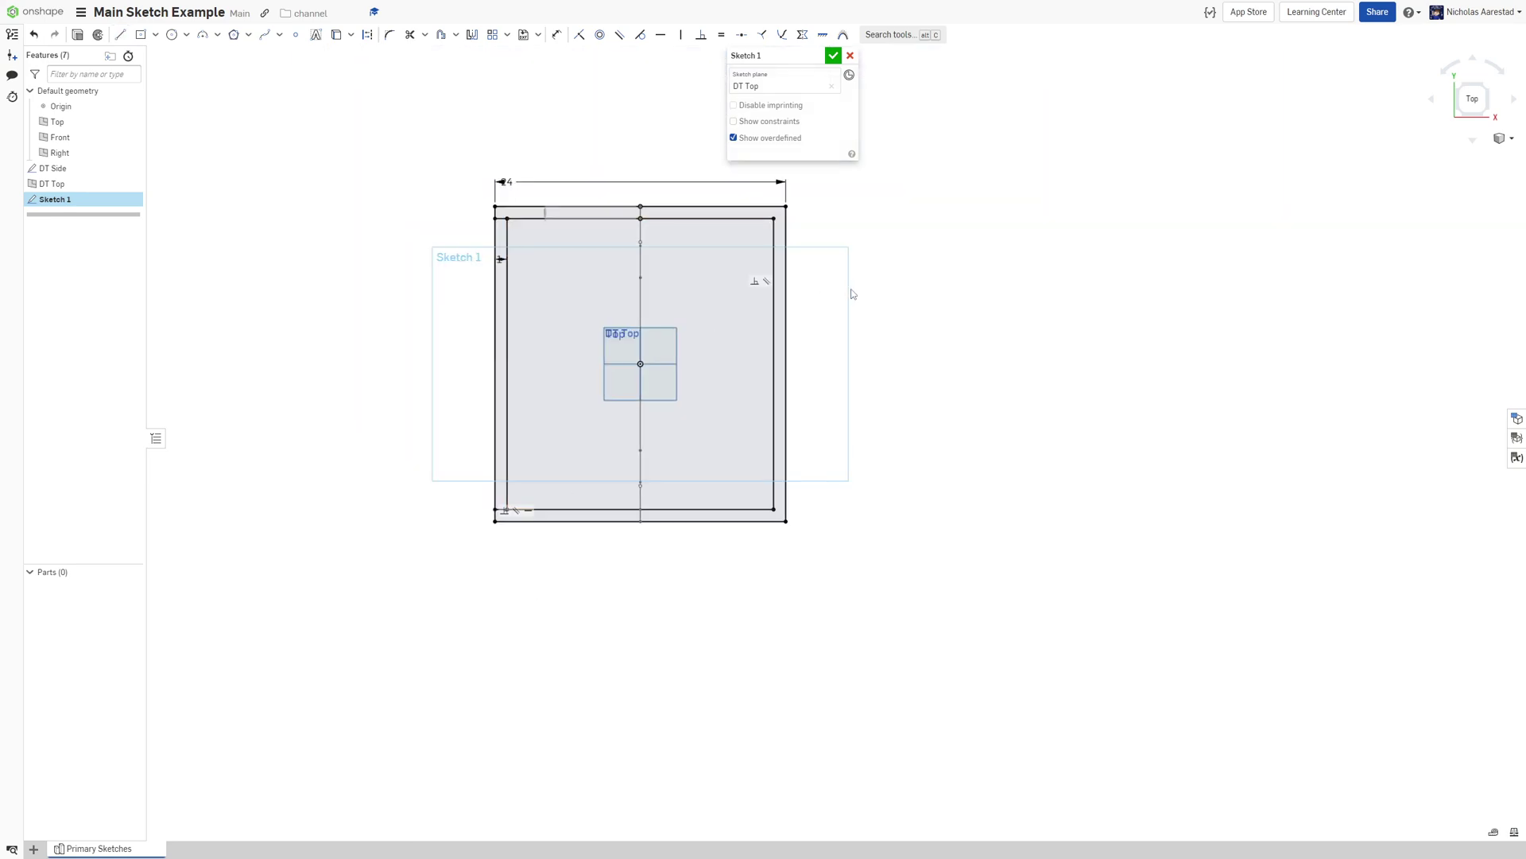
Mirror the two short corner lines across the vertical center line to the right side of the frame
left_click(473, 35)
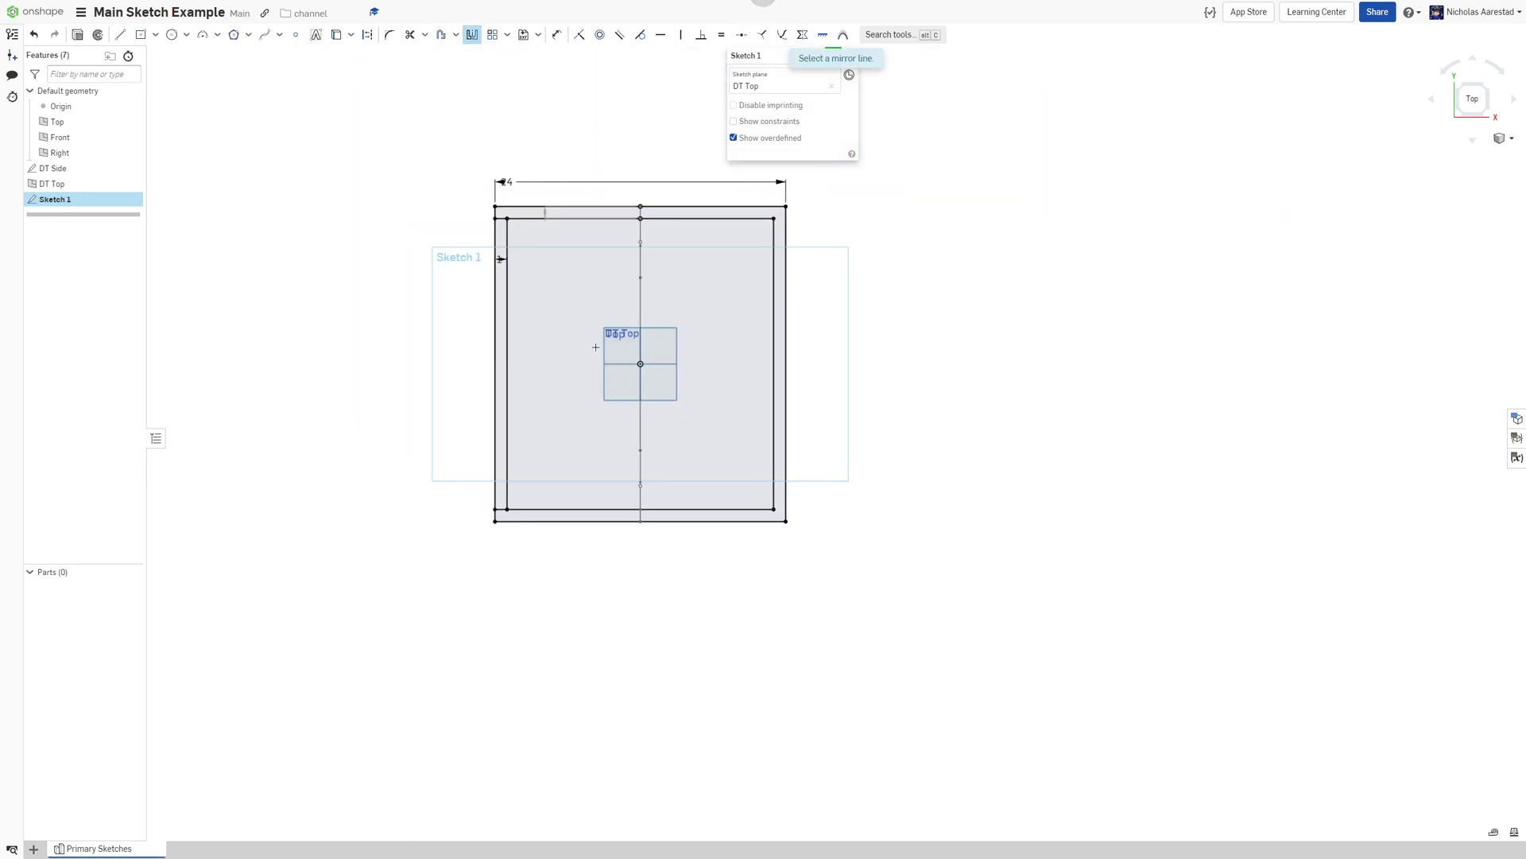
scroll(617, 373, "up", 2)
left_click(651, 334)
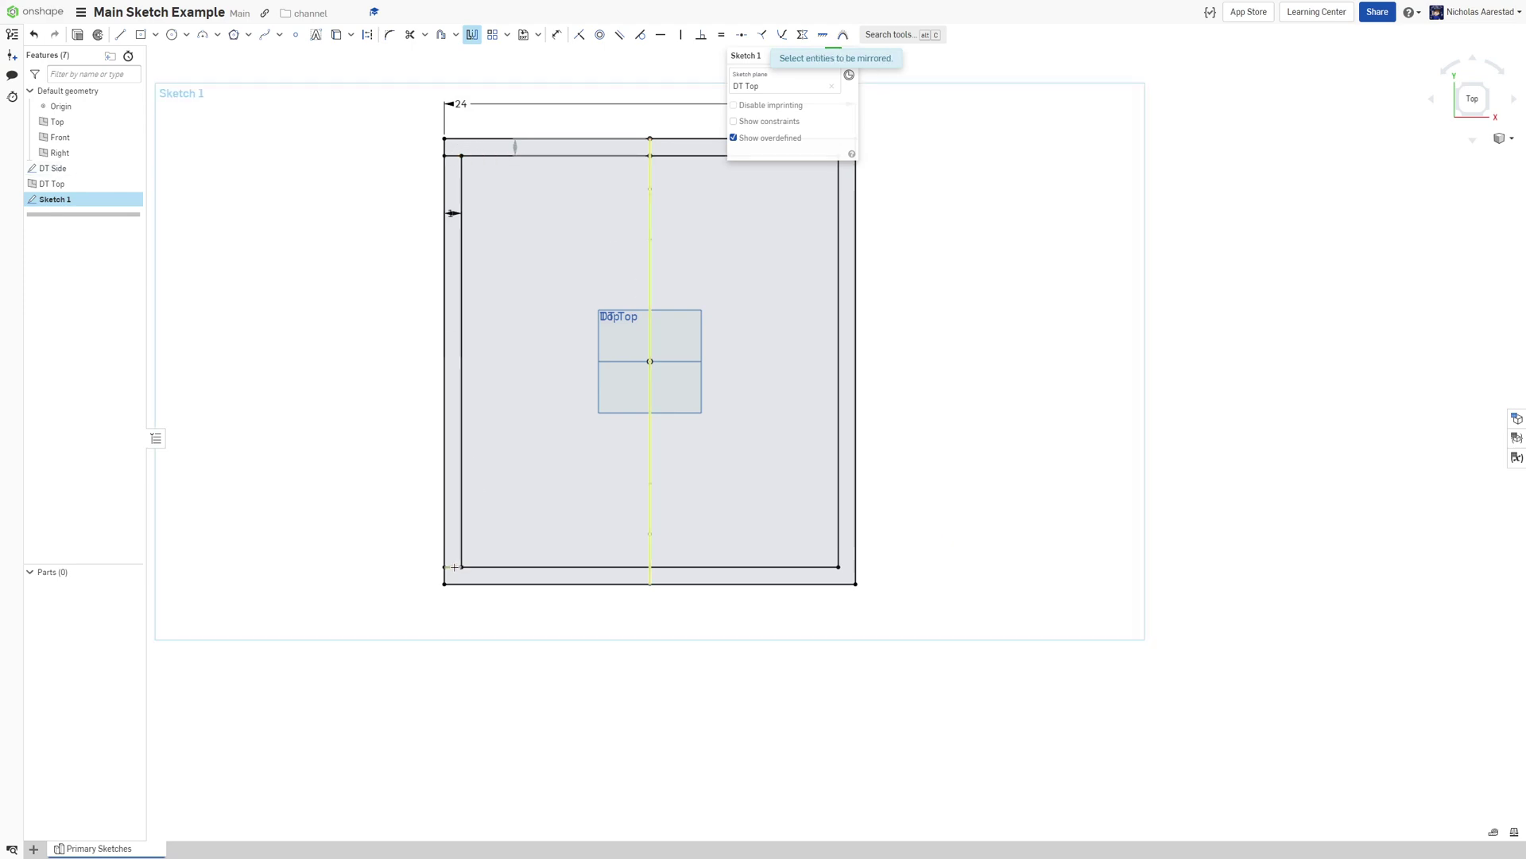
scroll(297, 477, "down", 2)
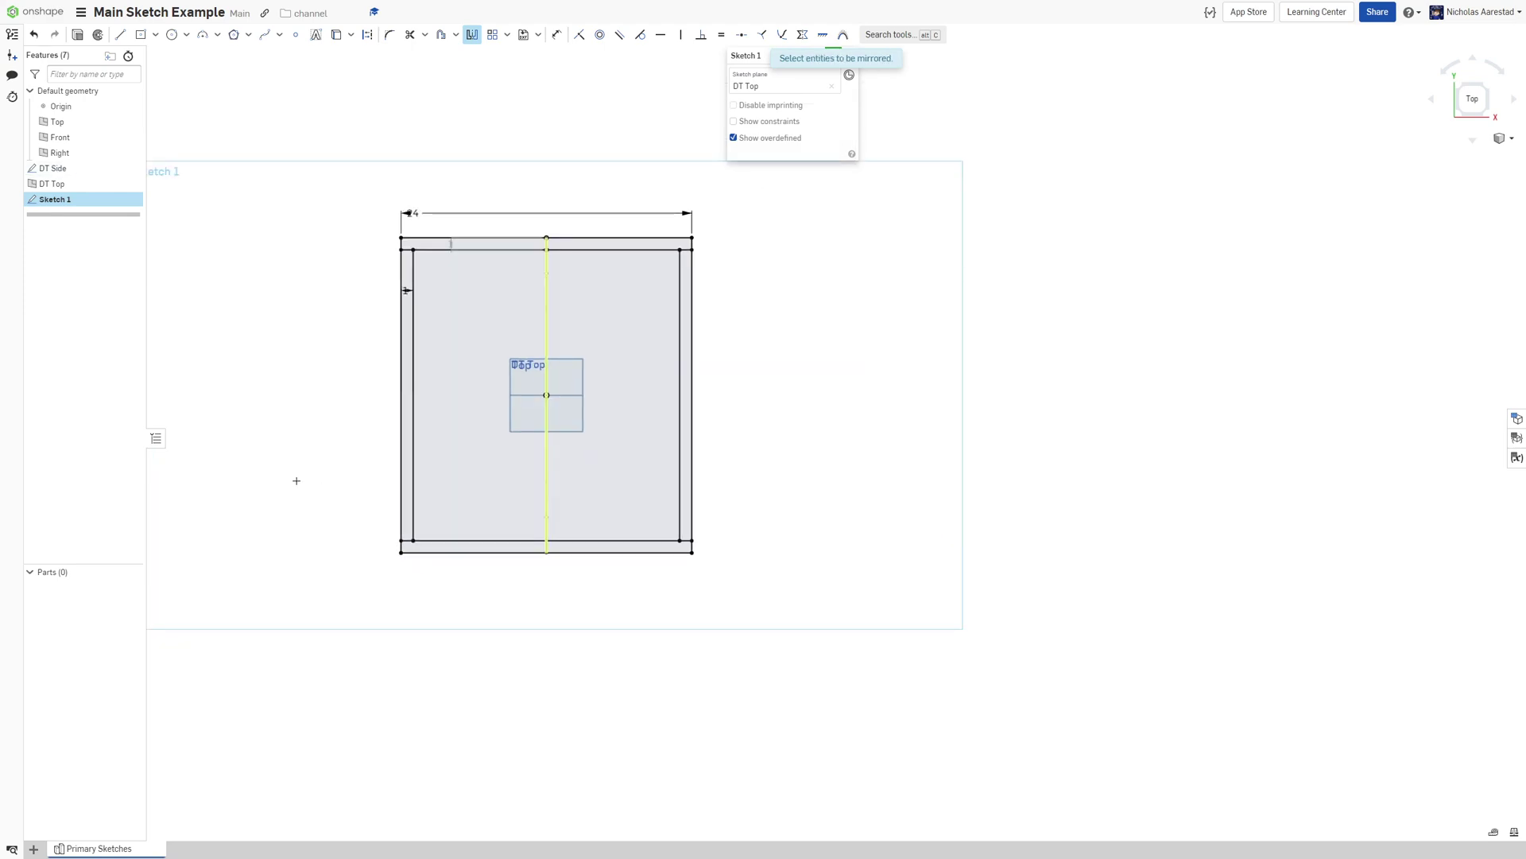
scroll(846, 454, "down", 1)
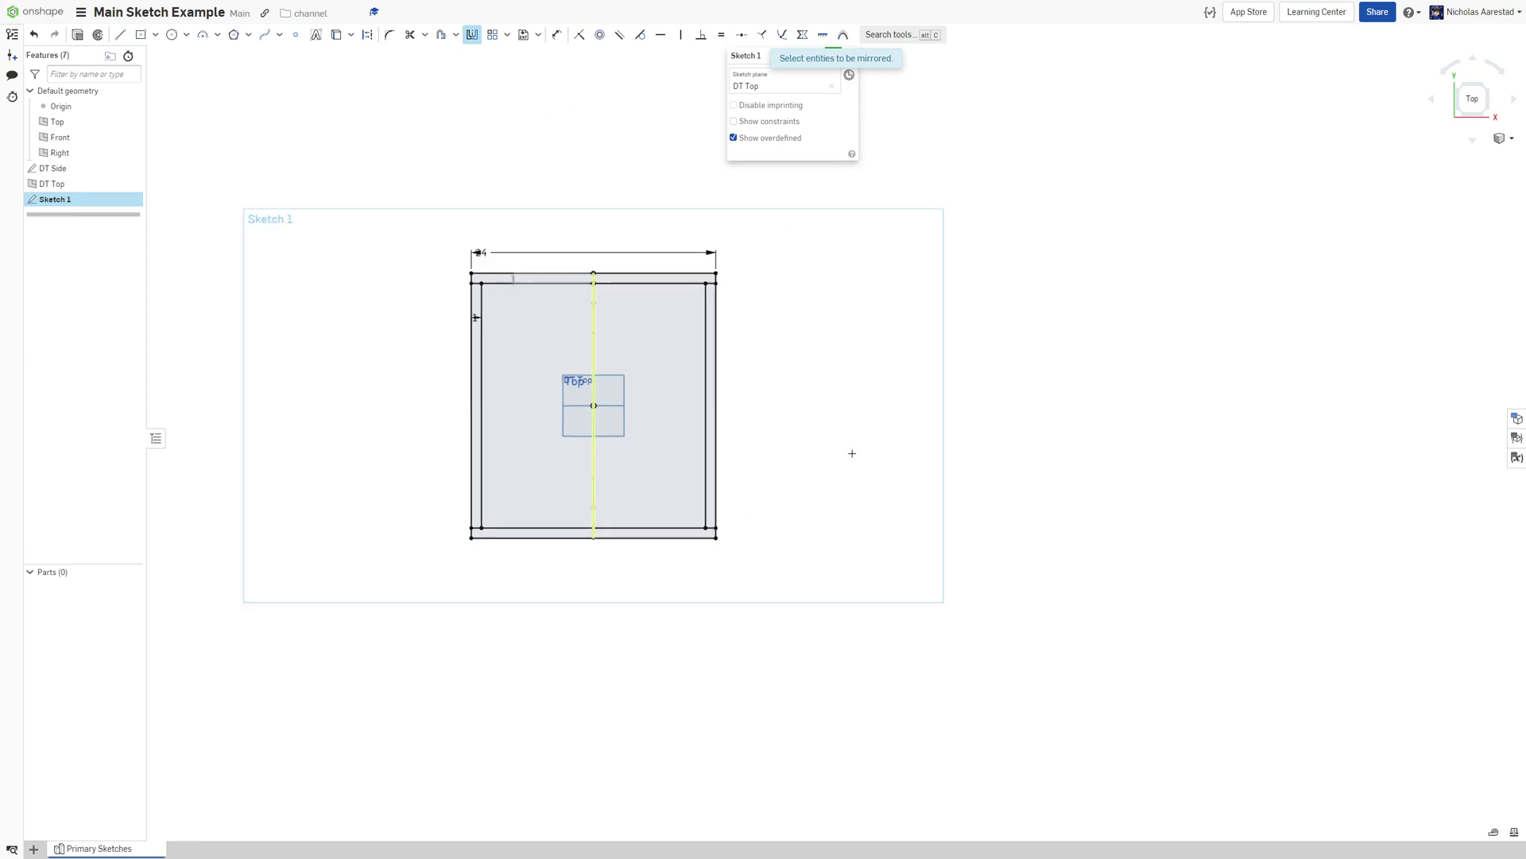
key("Escape")
scroll(853, 367, "down", 3)
scroll(747, 399, "up", 5)
scroll(719, 363, "down", 2)
scroll(612, 303, "up", 1)
scroll(612, 303, "up", 3)
scroll(610, 302, "down", 4)
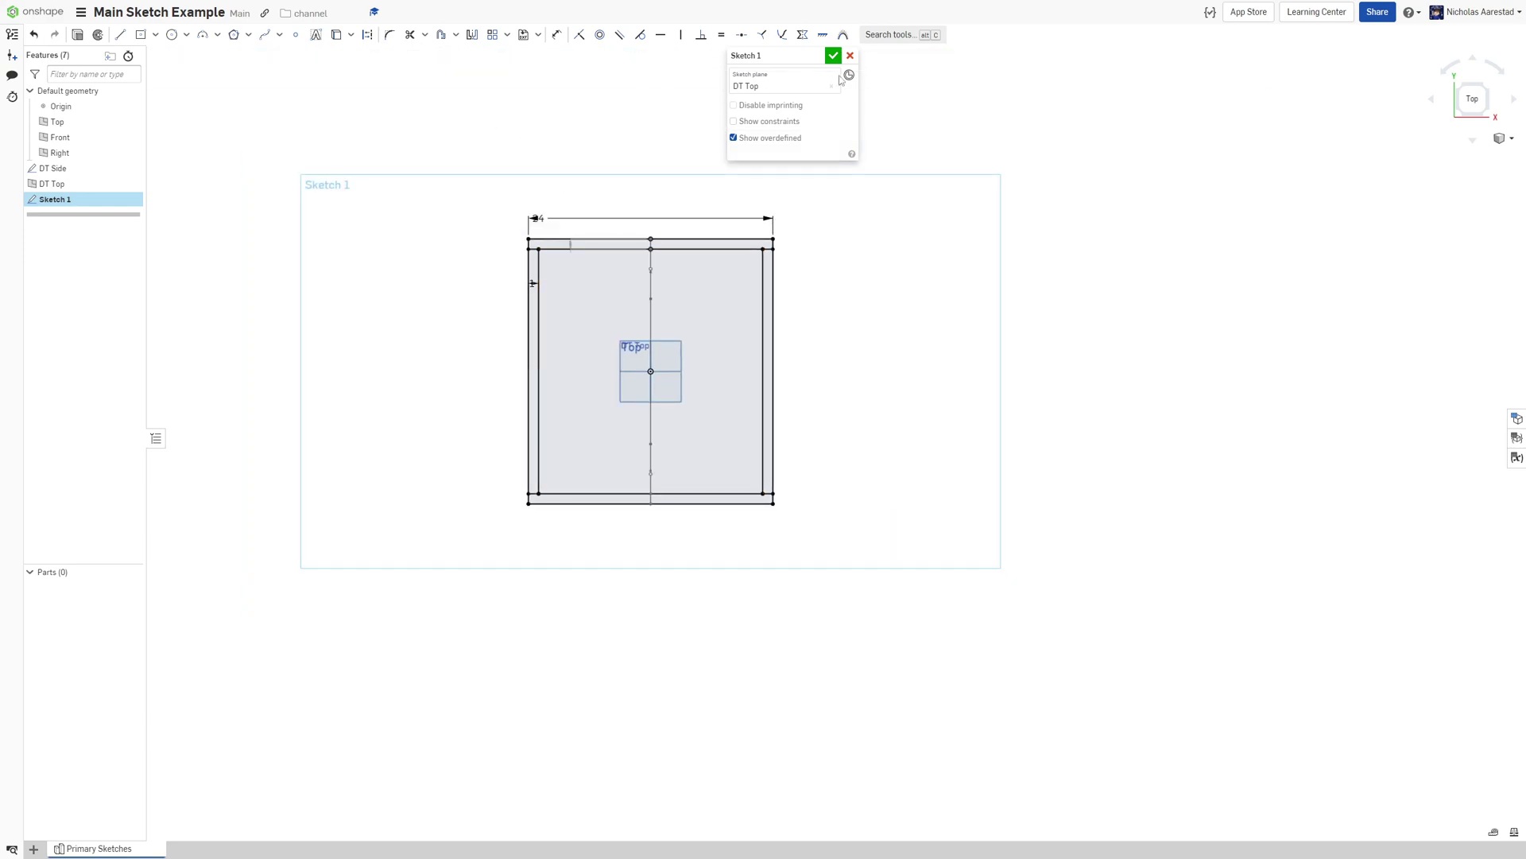
Name the sketch DT Top and finish it
left_click(817, 57)
type("D")
key("Return")
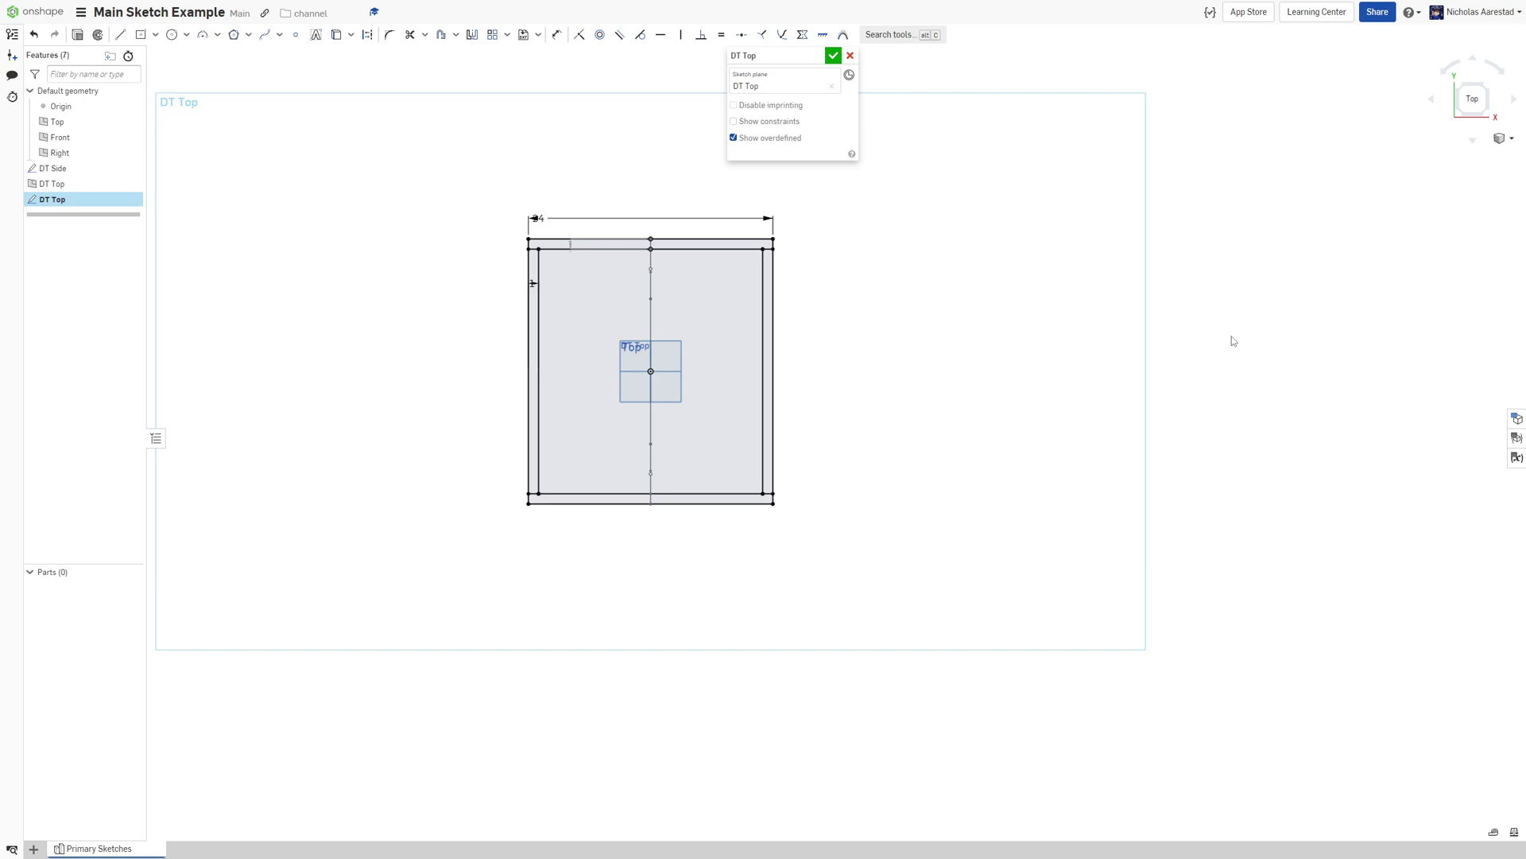
left_click(833, 55)
Start a sketch on the DT Top plane and draw two nested rectangles centered between the frame's front and rear members
scroll(442, 237, "up", 2)
mouse_move(872, 403)
right_mouse_down()
mouse_move(874, 345)
mouse_move(811, 278)
mouse_move(780, 318)
right_mouse_up()
key("shift+s")
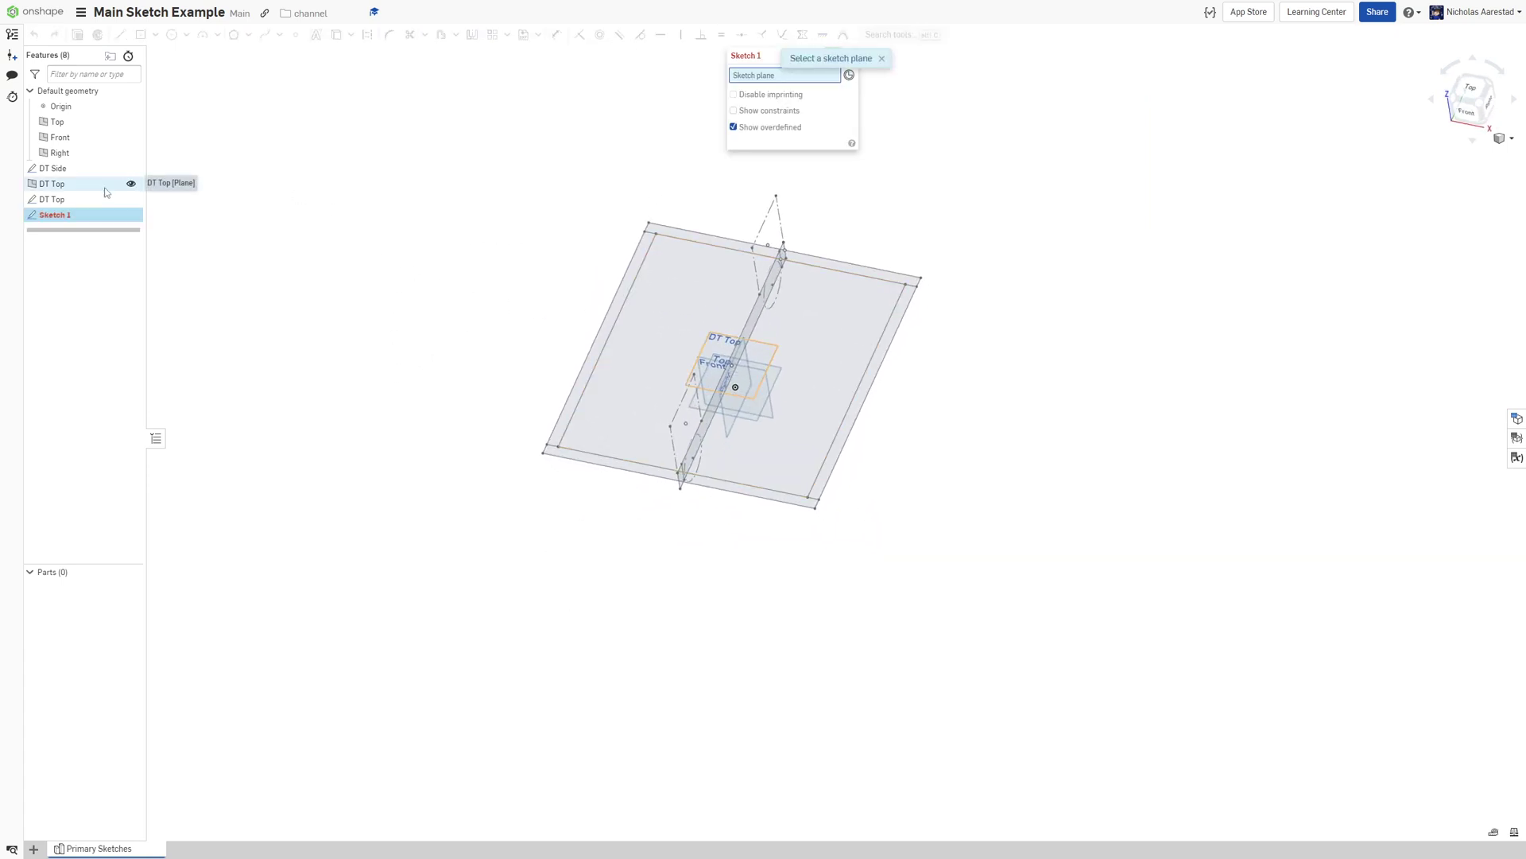
left_click(101, 185)
key("g")
left_click(776, 297)
left_click(836, 443)
left_click(874, 297)
Dimension the gap between the left edges of the two nested rectangles to 1 in
scroll(902, 289, "up", 5)
key("u")
left_click(657, 330)
left_click(602, 324)
left_click(629, 343)
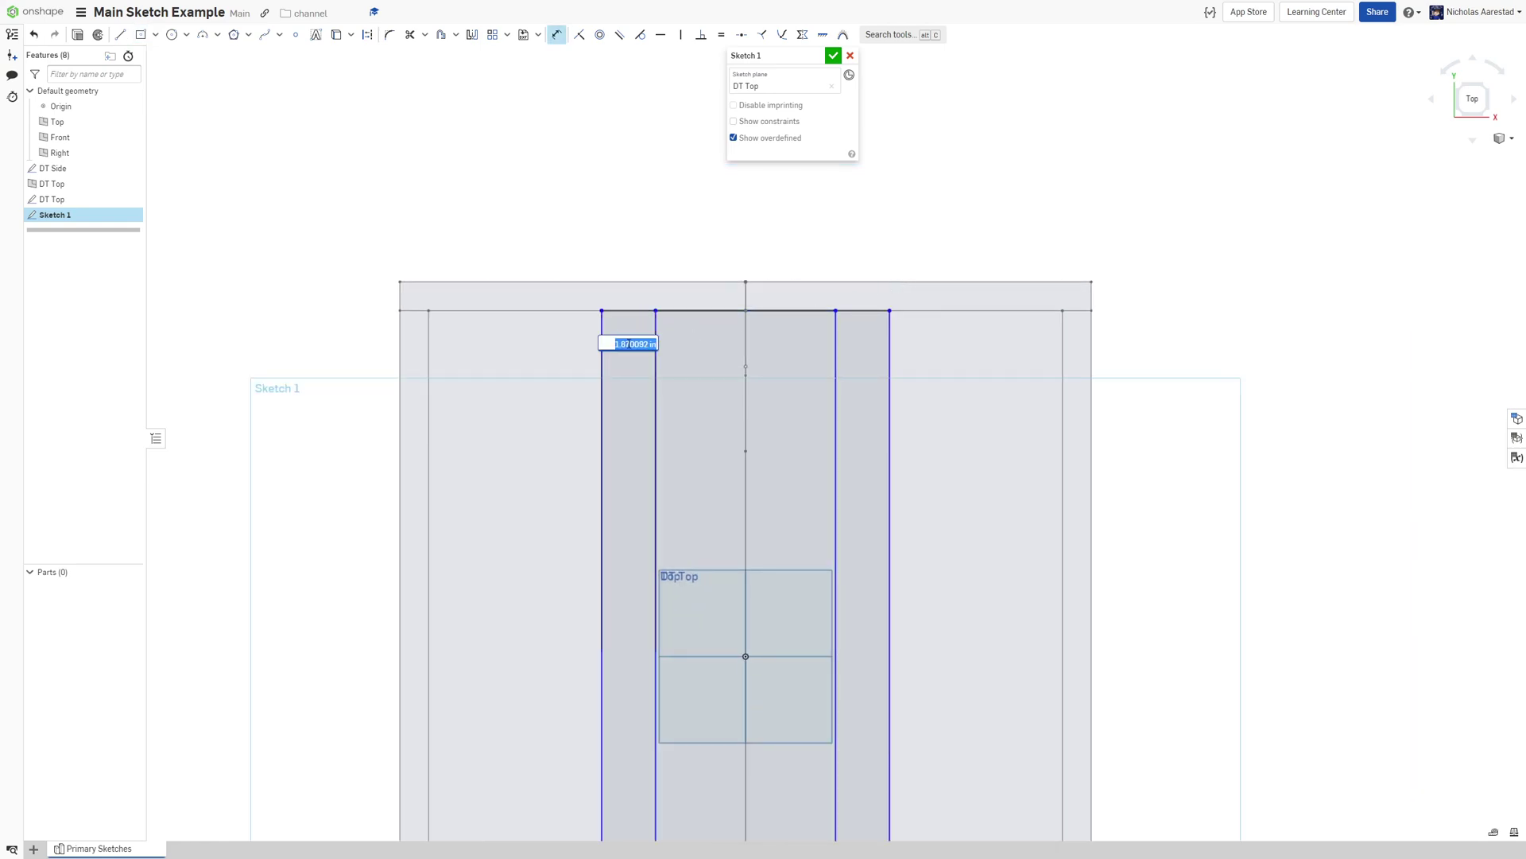
type("1")
key("Return")
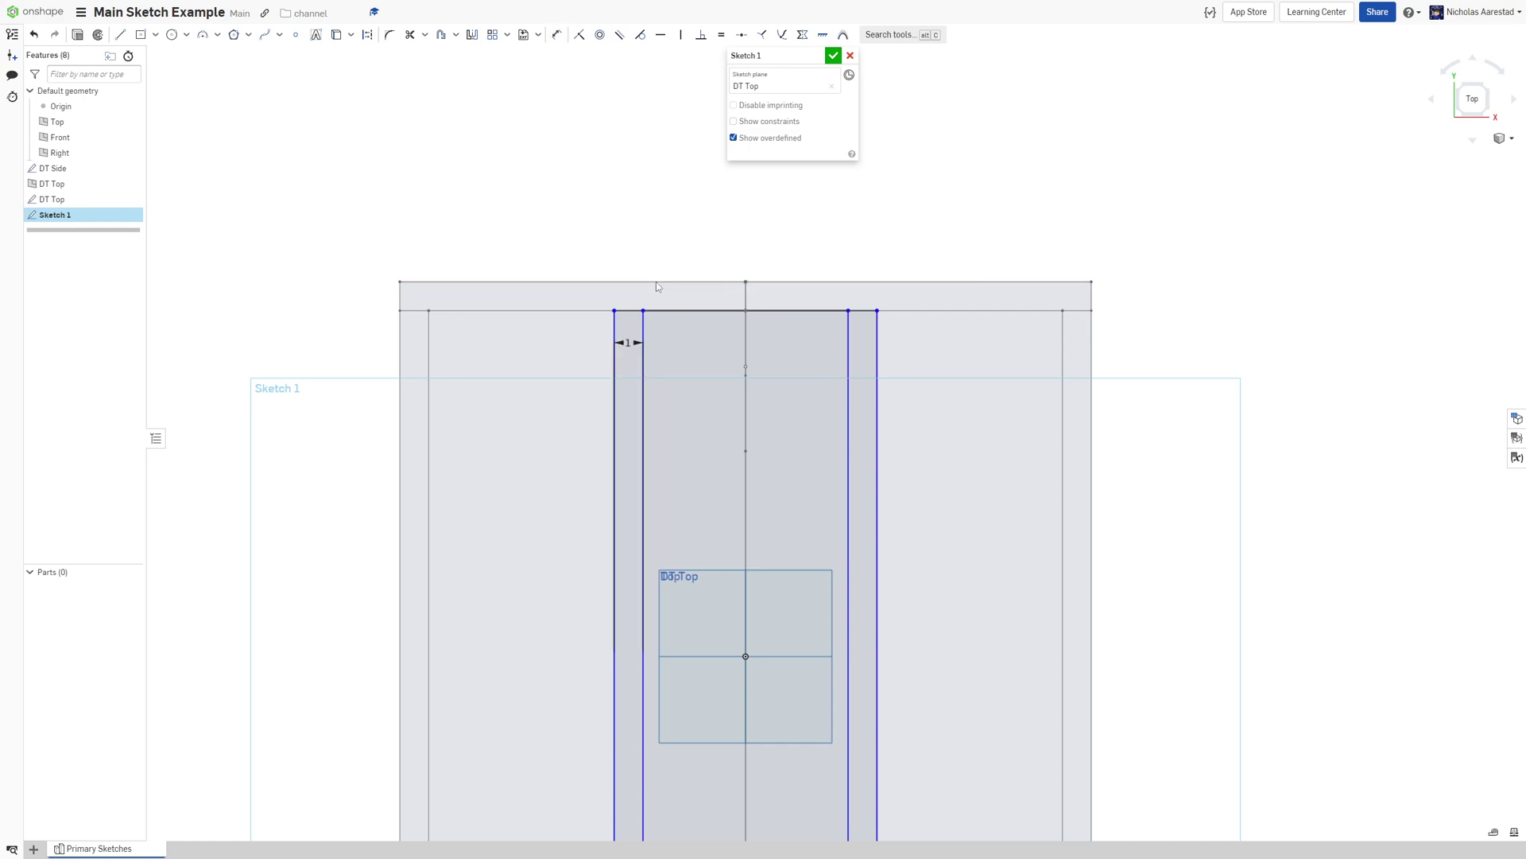
Set the width between the inner rectangle's left and right edges to 10 in
left_click(848, 342)
left_click(643, 338)
left_click(793, 340)
type("10")
key("Return")
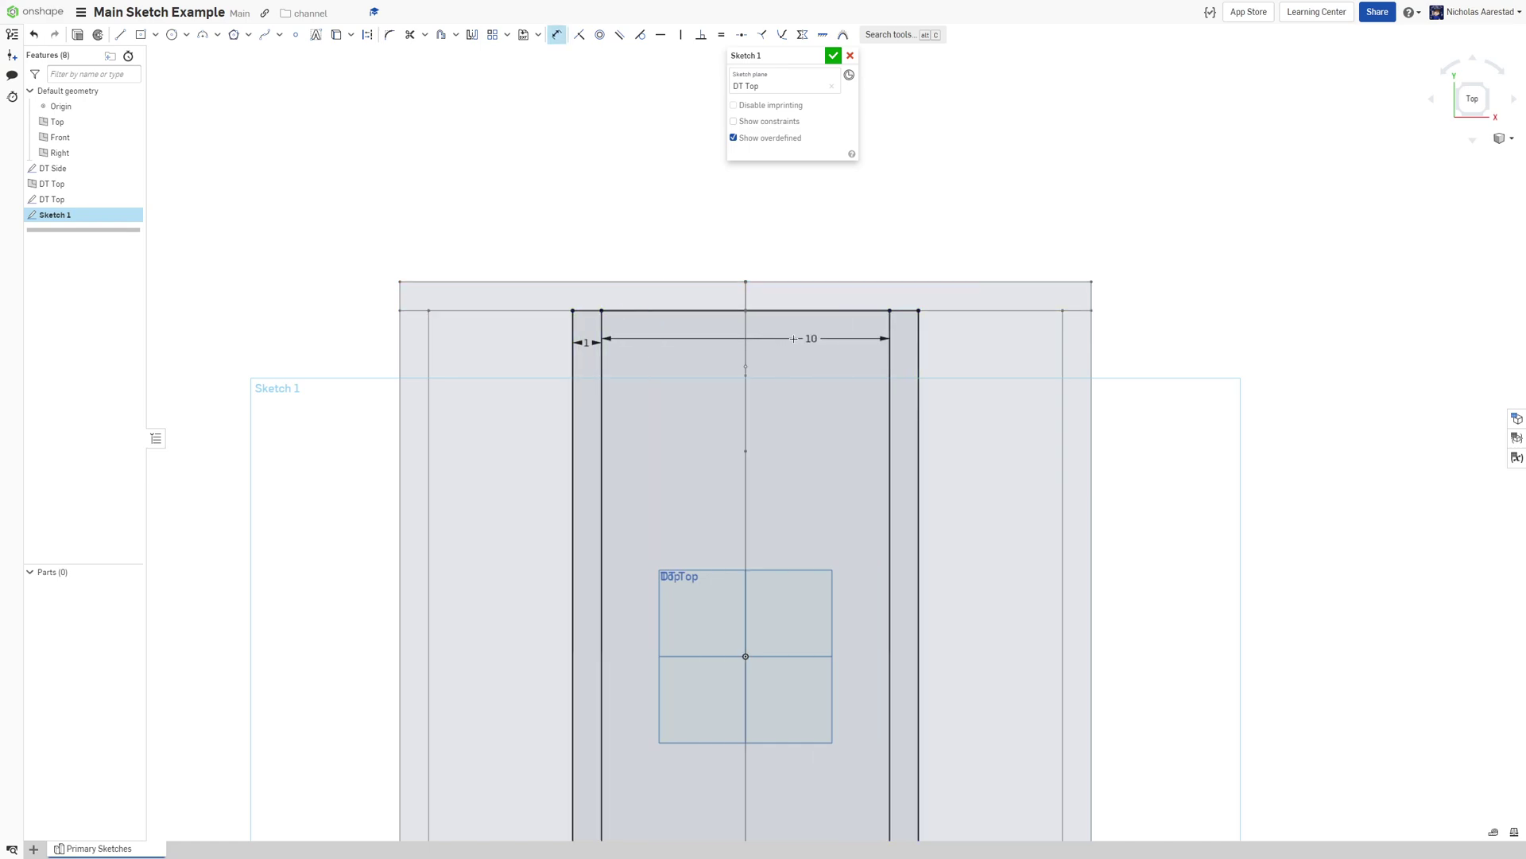
Add a reference dimension from the wider rectangle's right edge to the inner edge of the frame's right member
left_click(920, 318)
left_click(1063, 342)
left_click(997, 243)
key("Return")
scroll(1086, 376, "down", 5)
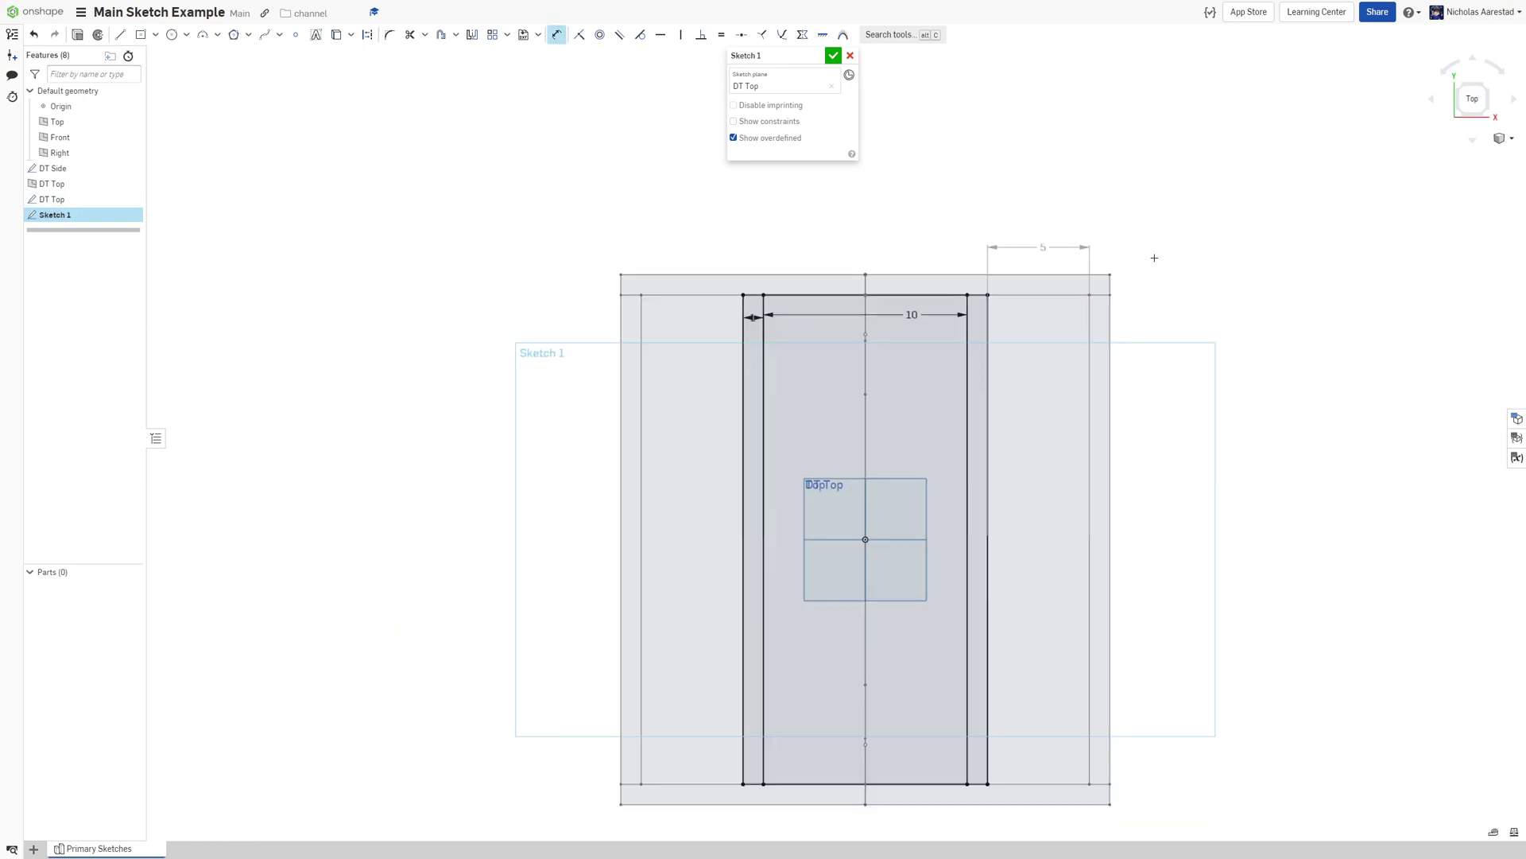
Name the sketch DT Cross Members and finish it
scroll(1086, 375, "up", 3)
left_click(815, 51)
type("DT Cross Members")
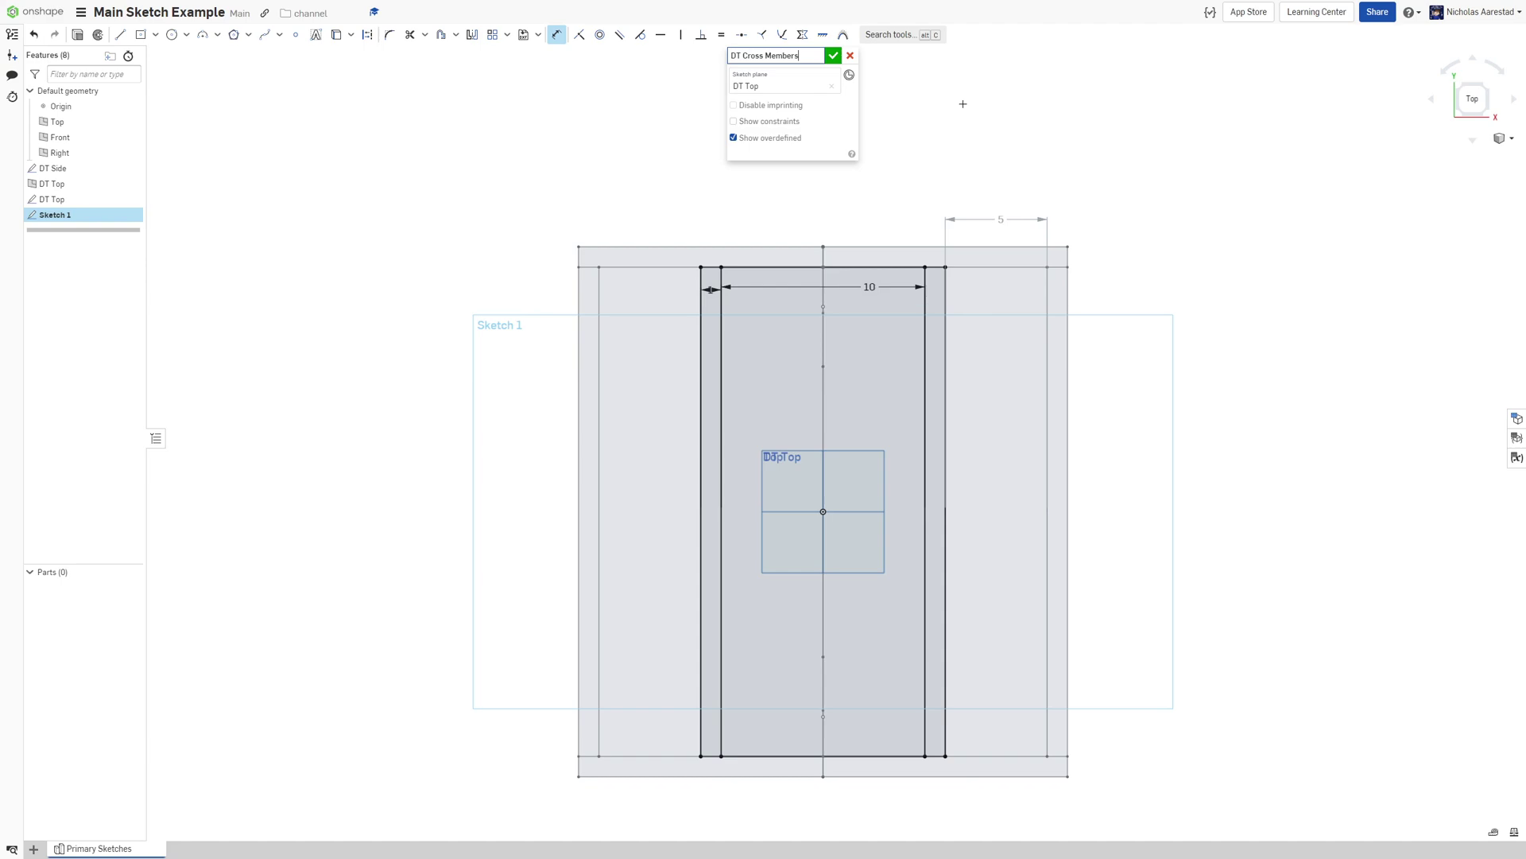
key("Return")
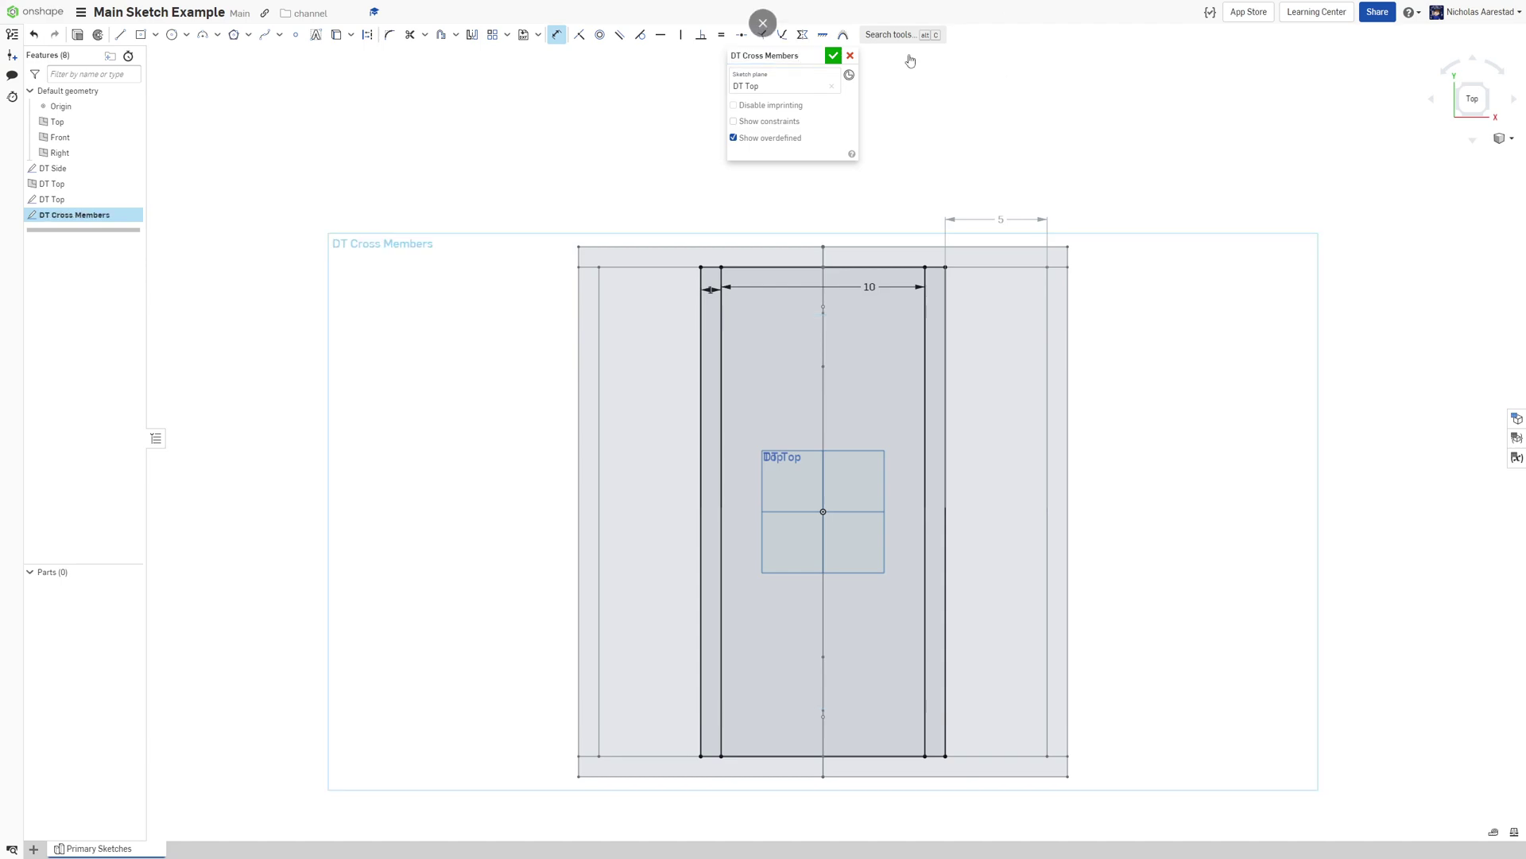
left_click(833, 56)
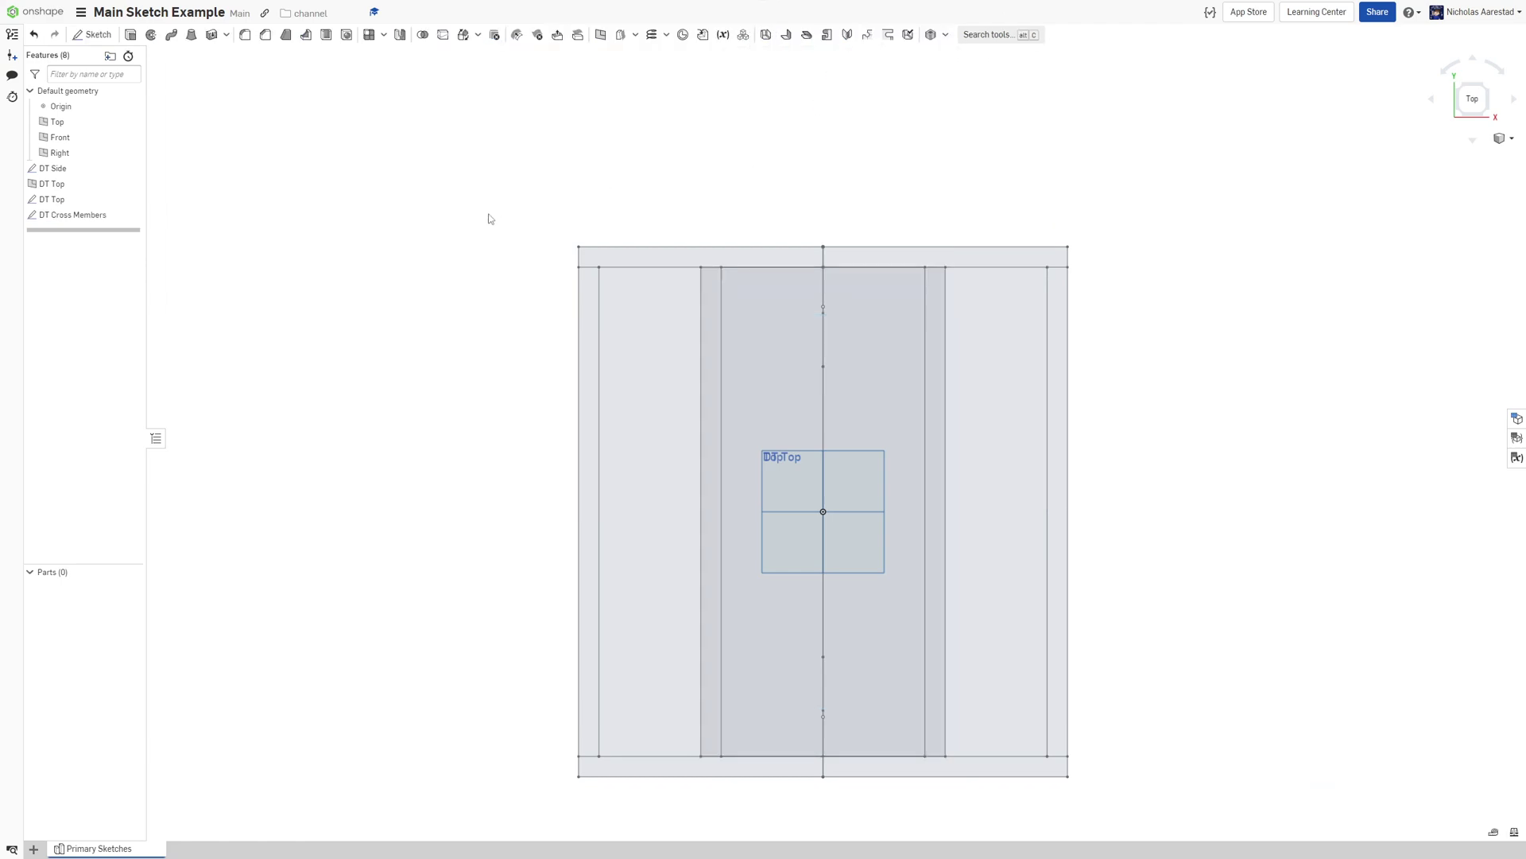
Examine the side, top and cross-member layout sketches together in 3D from several angles
right_click_drag(791, 436, 814, 285)
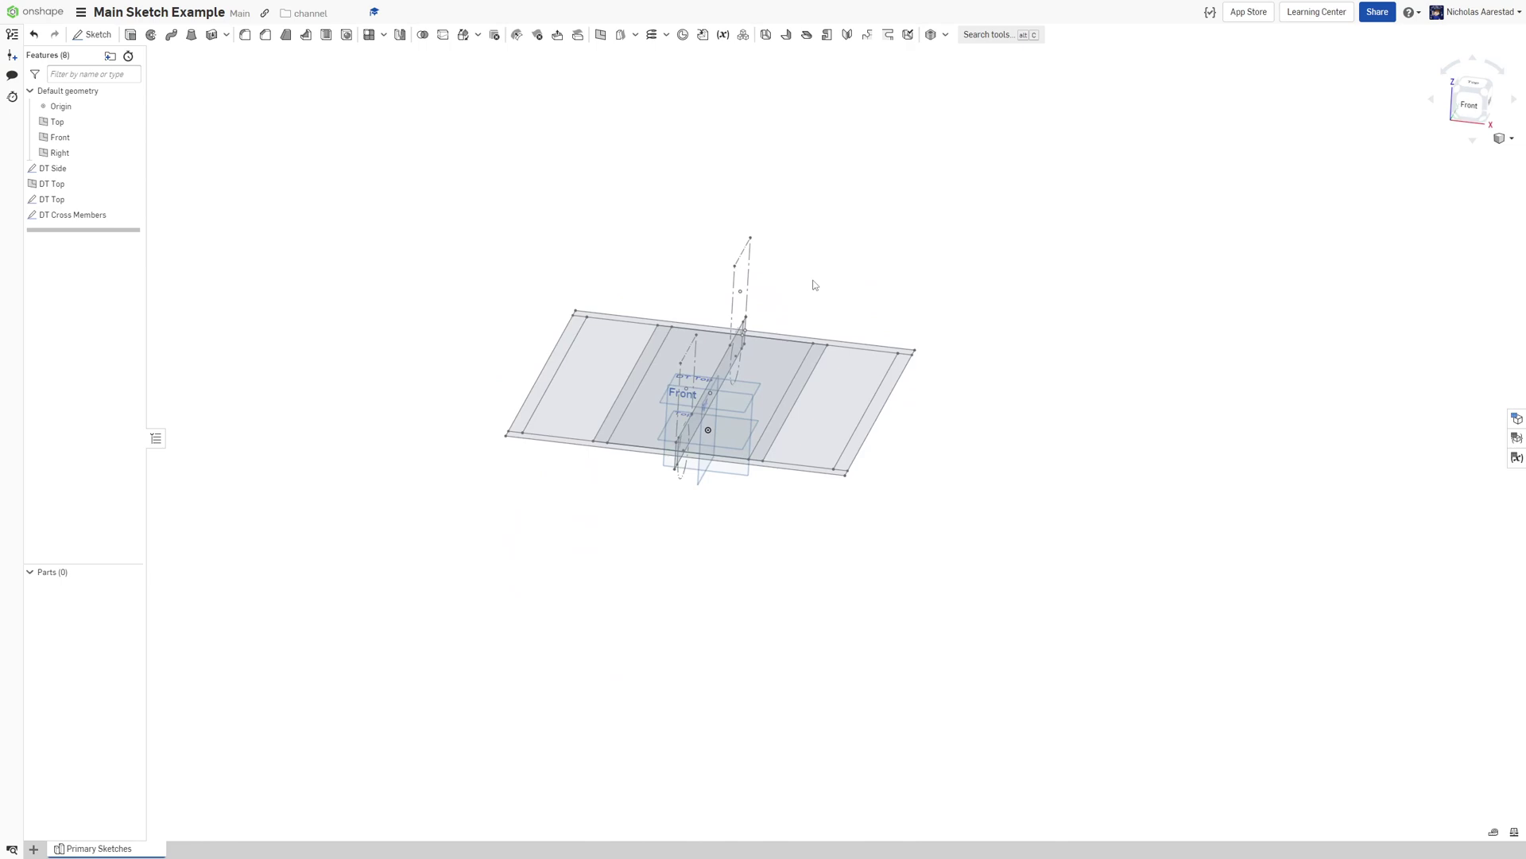
scroll(821, 405, "down", 5)
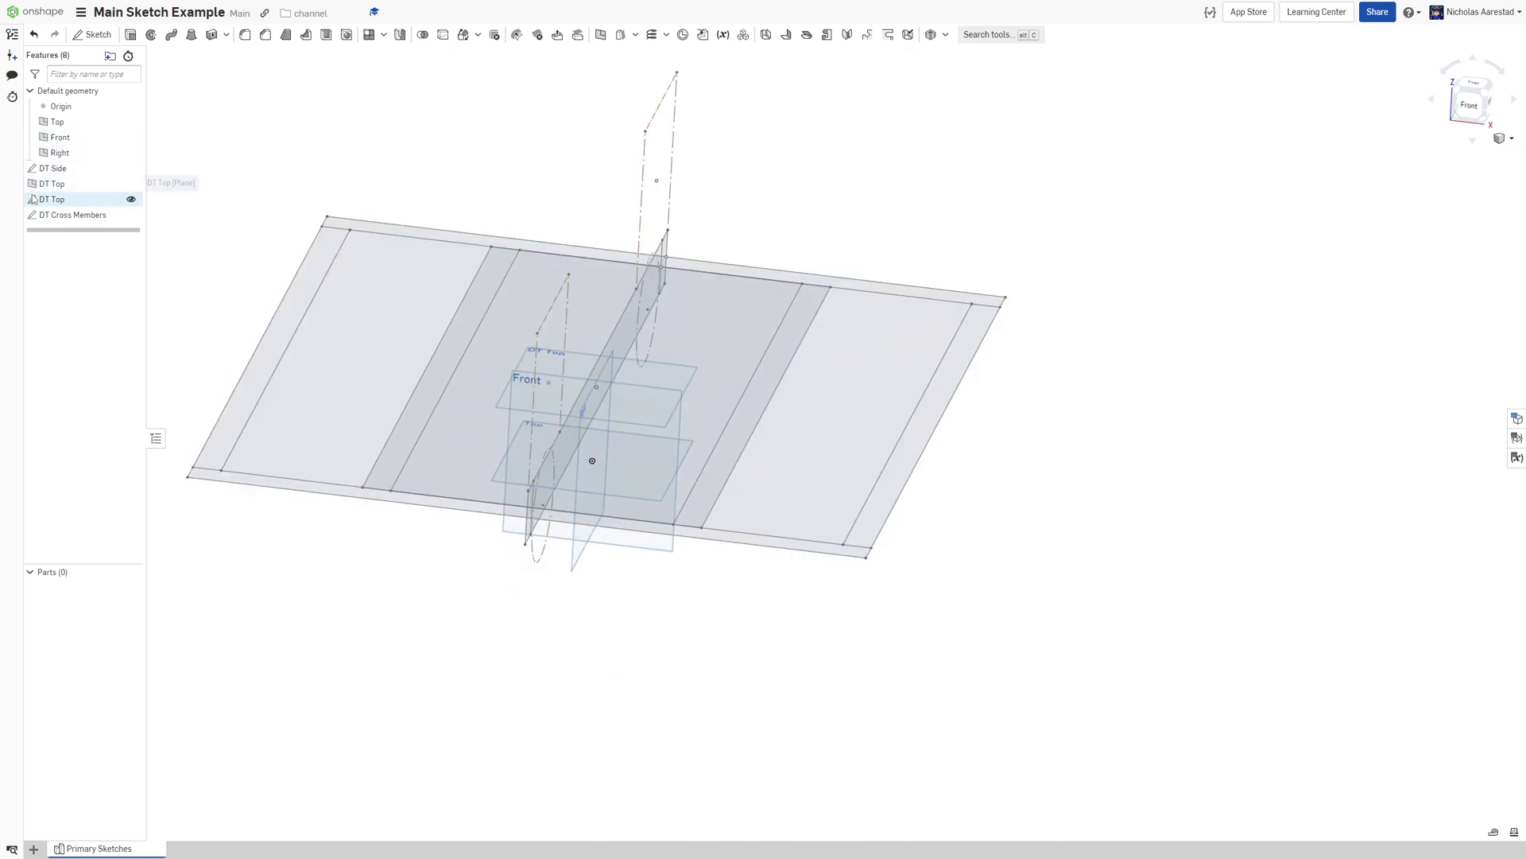
scroll(756, 187, "up", 3)
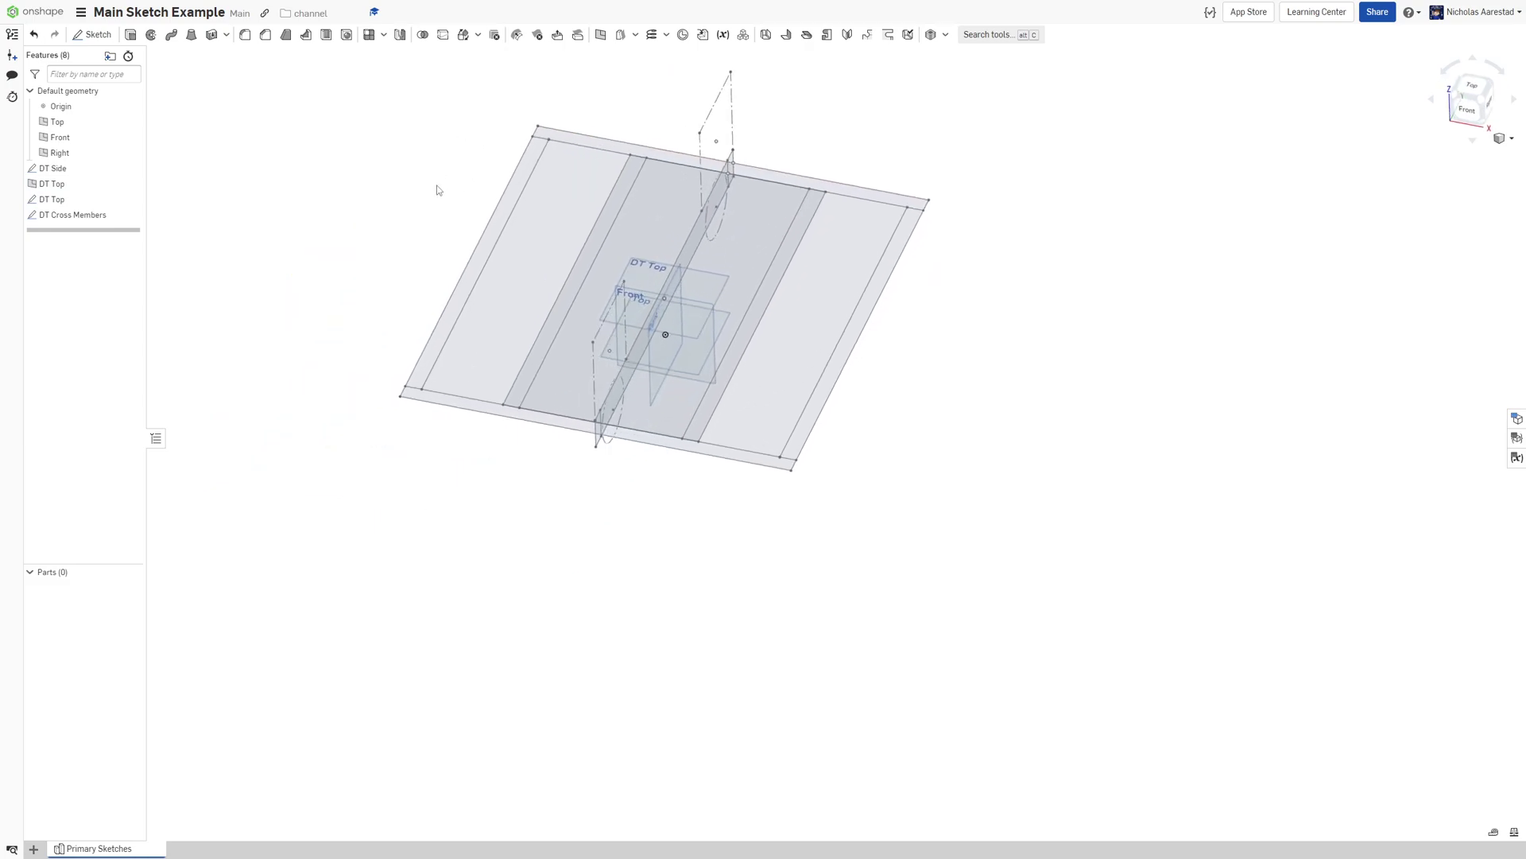
scroll(457, 274, "up", 4)
scroll(476, 361, "down", 6)
right_click_drag(475, 361, 452, 328)
scroll(450, 374, "up", 1)
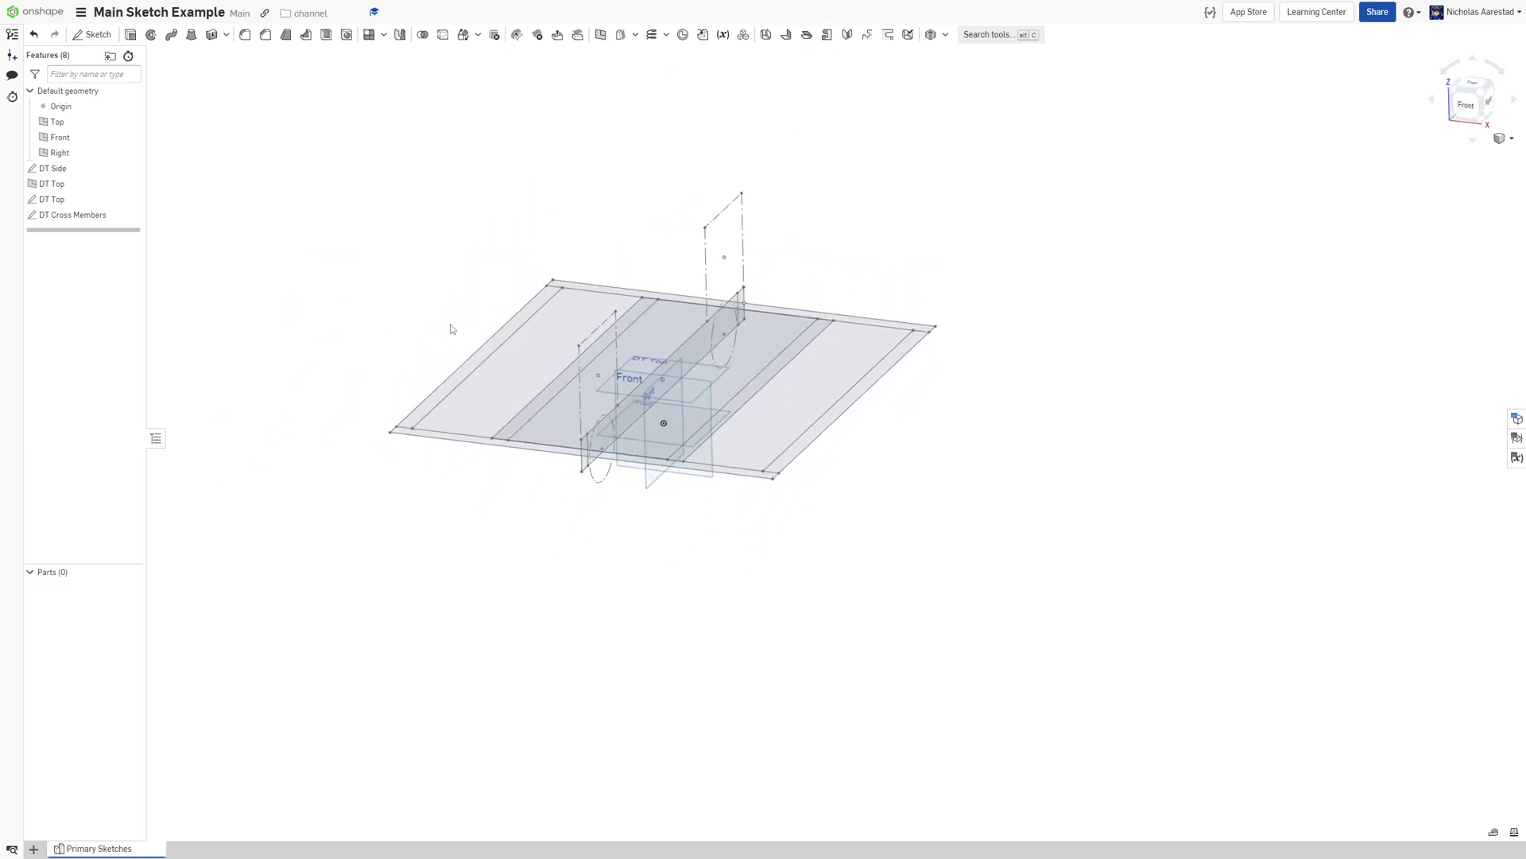
right_click_drag(487, 271, 568, 355)
scroll(568, 355, "up", 2)
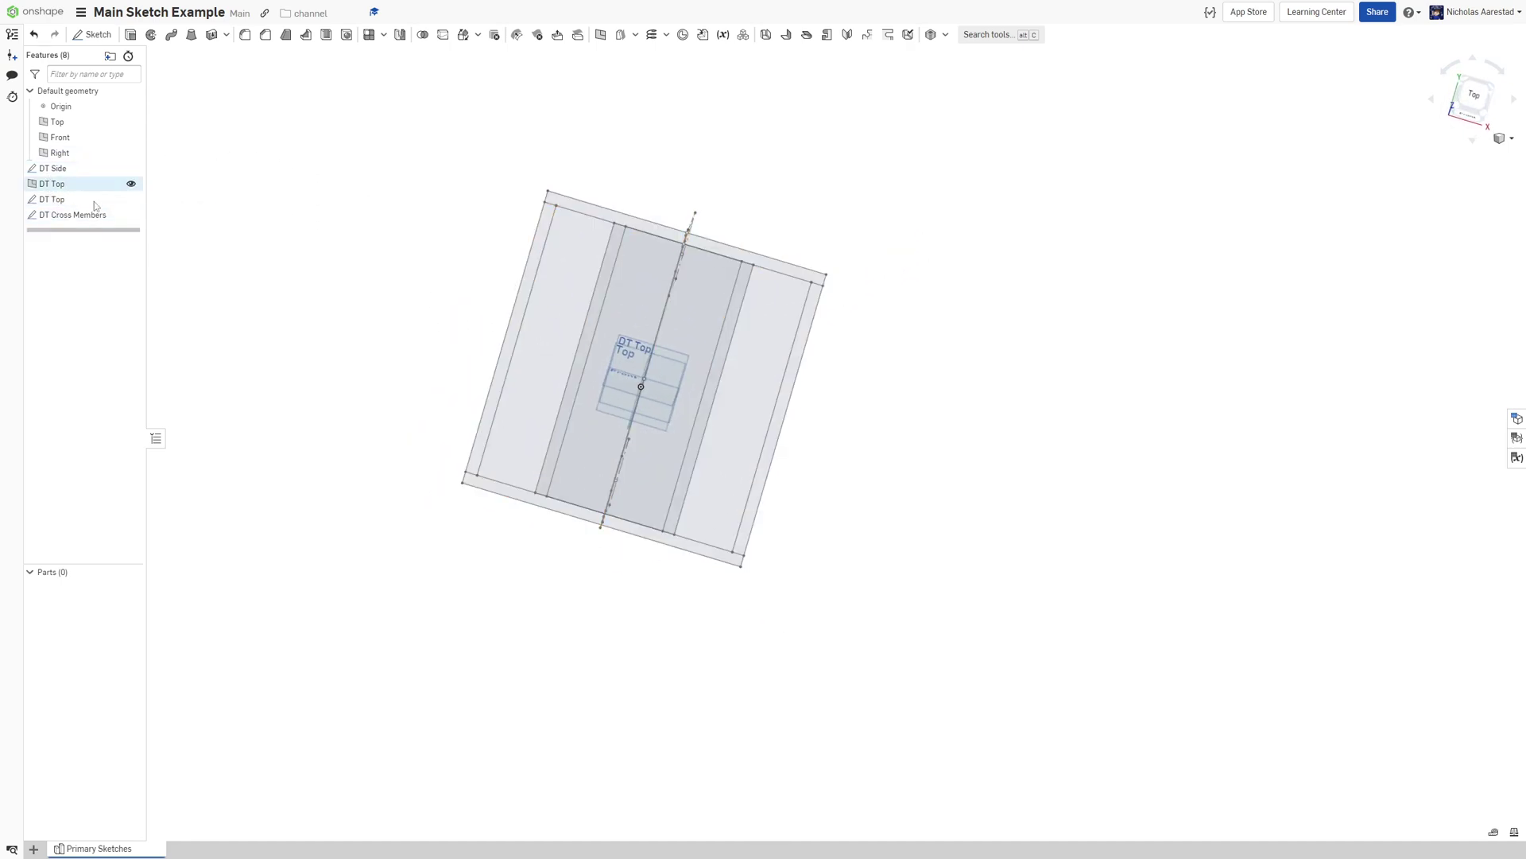
key("shift+7")
right_click_drag(304, 418, 360, 459)
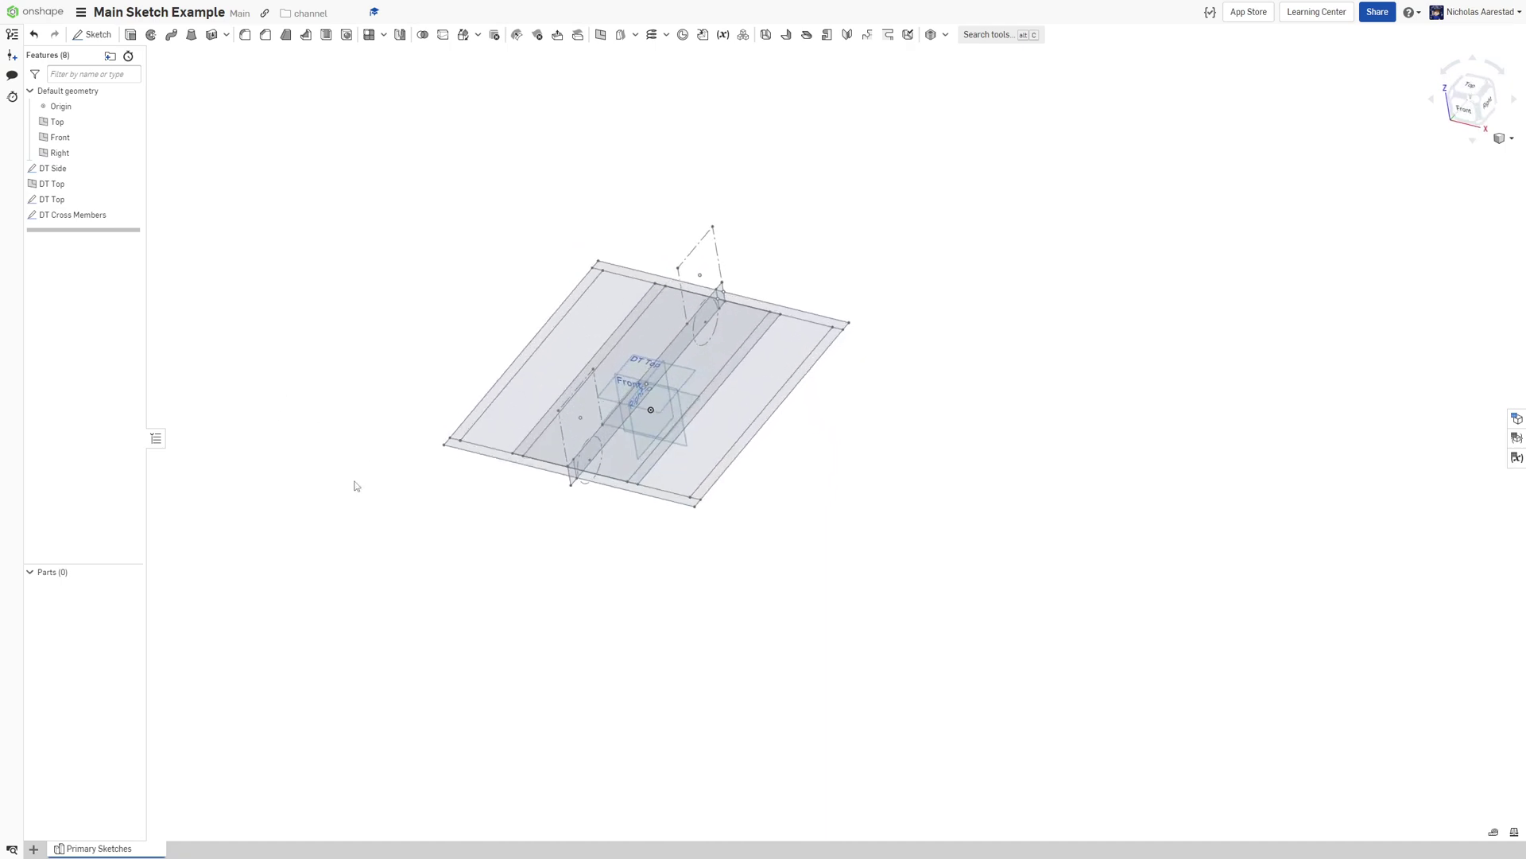
mouse_move(660, 552)
right_mouse_down()
mouse_move(647, 518)
mouse_move(535, 620)
right_mouse_up()
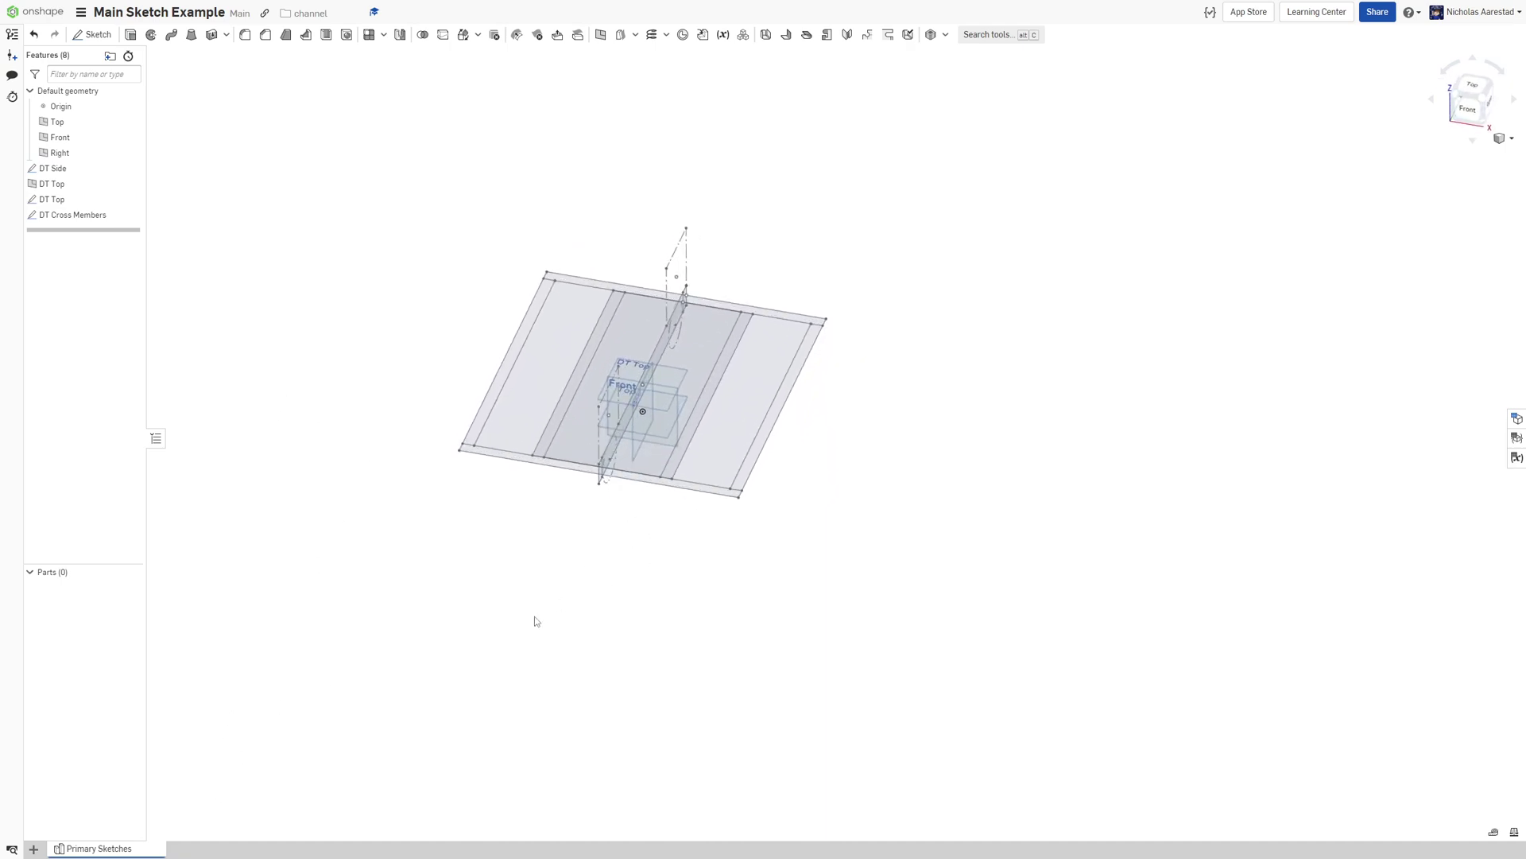
Create a document folder named Drivetrain and open it
left_click(32, 849)
left_click(72, 811)
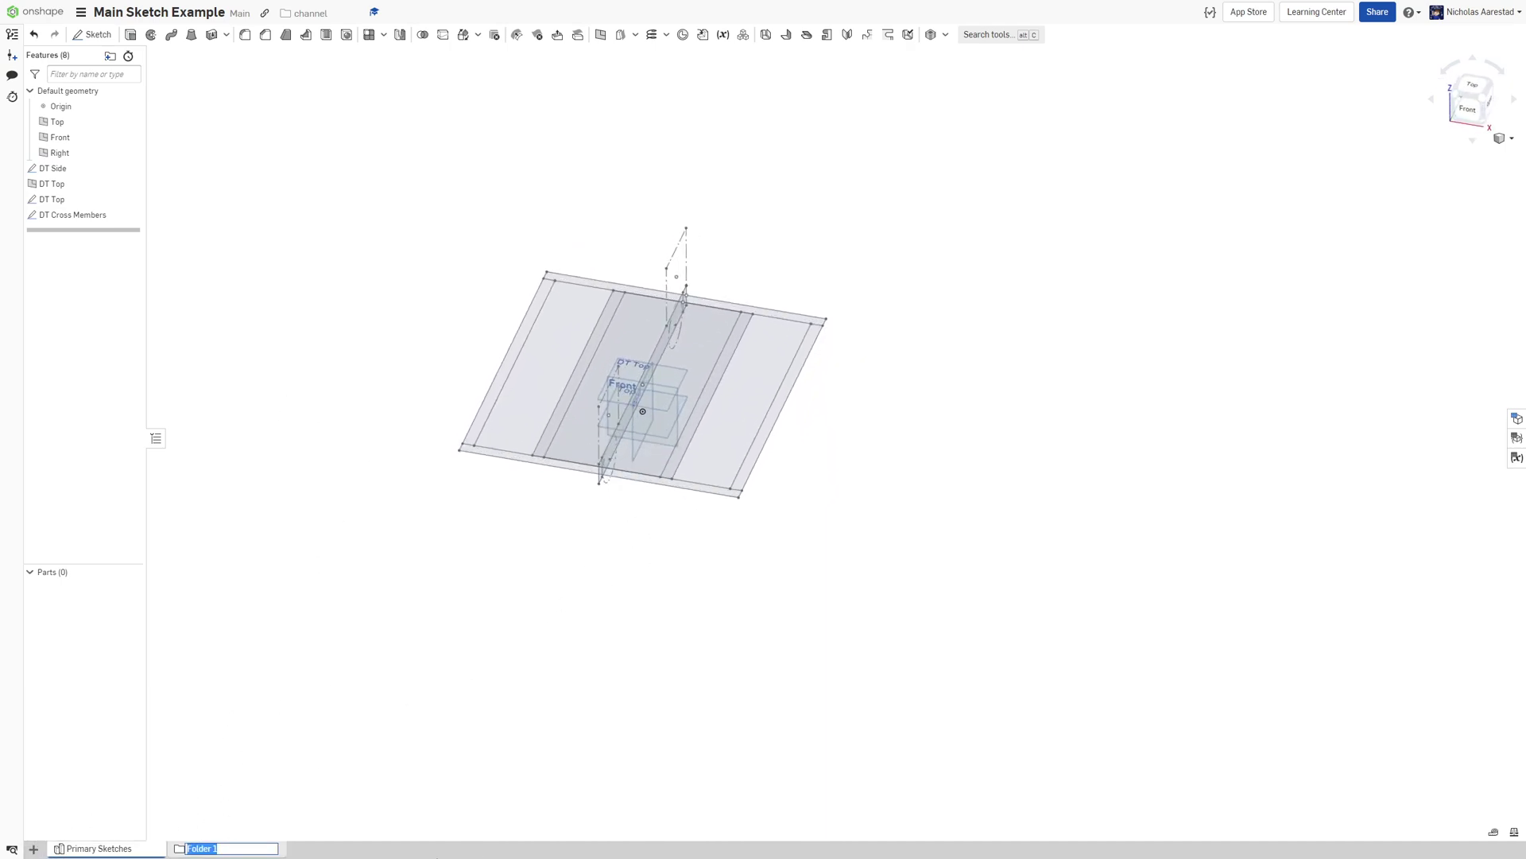
type("Drivetrain")
key("Return")
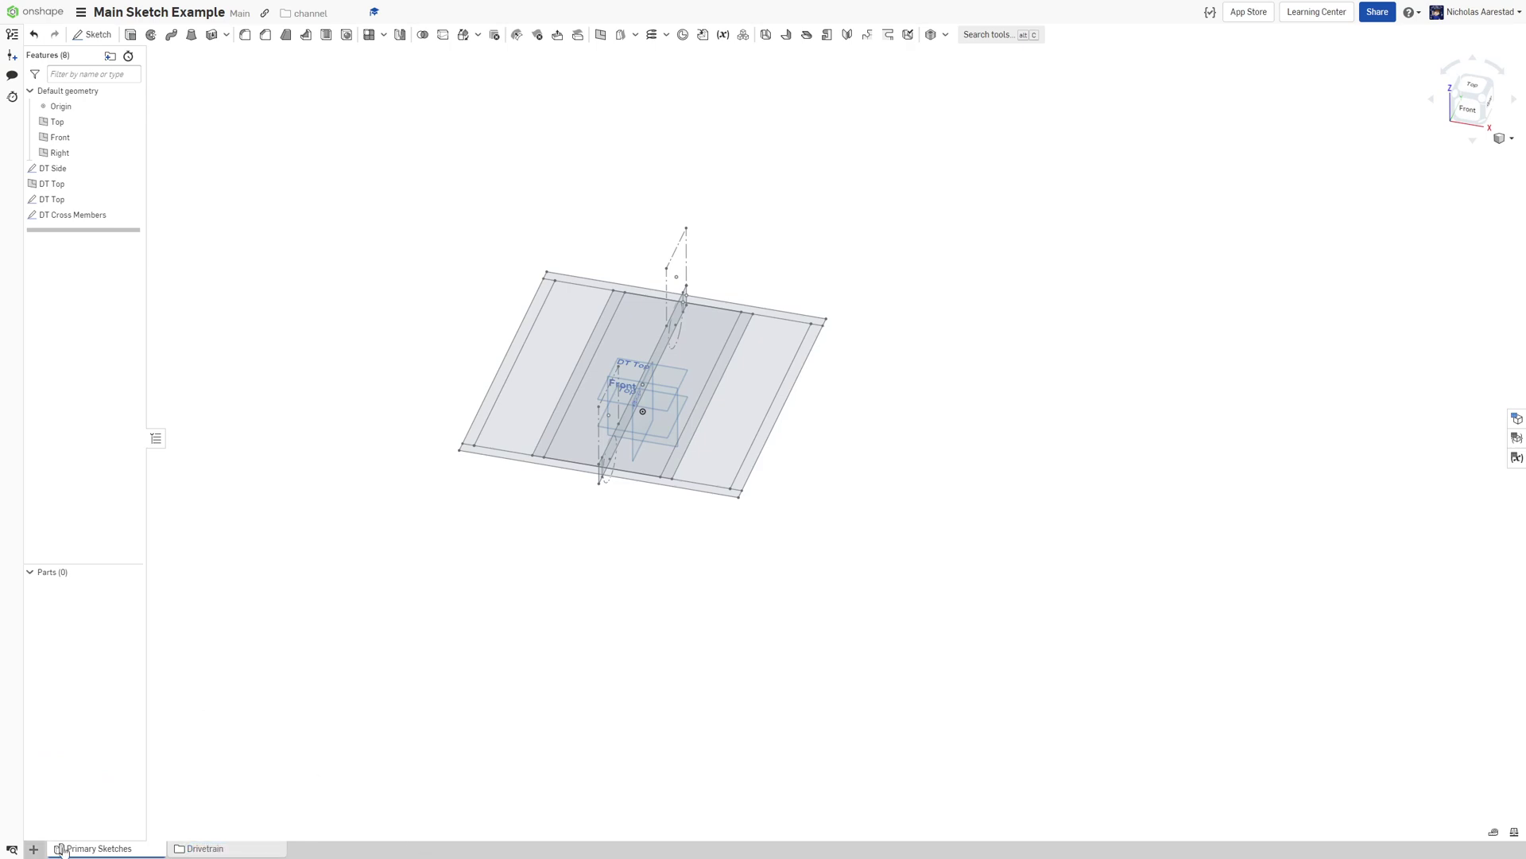
left_click(261, 853)
Create a Part Studio inside the folder and rename it Drivetrain
left_click(32, 849)
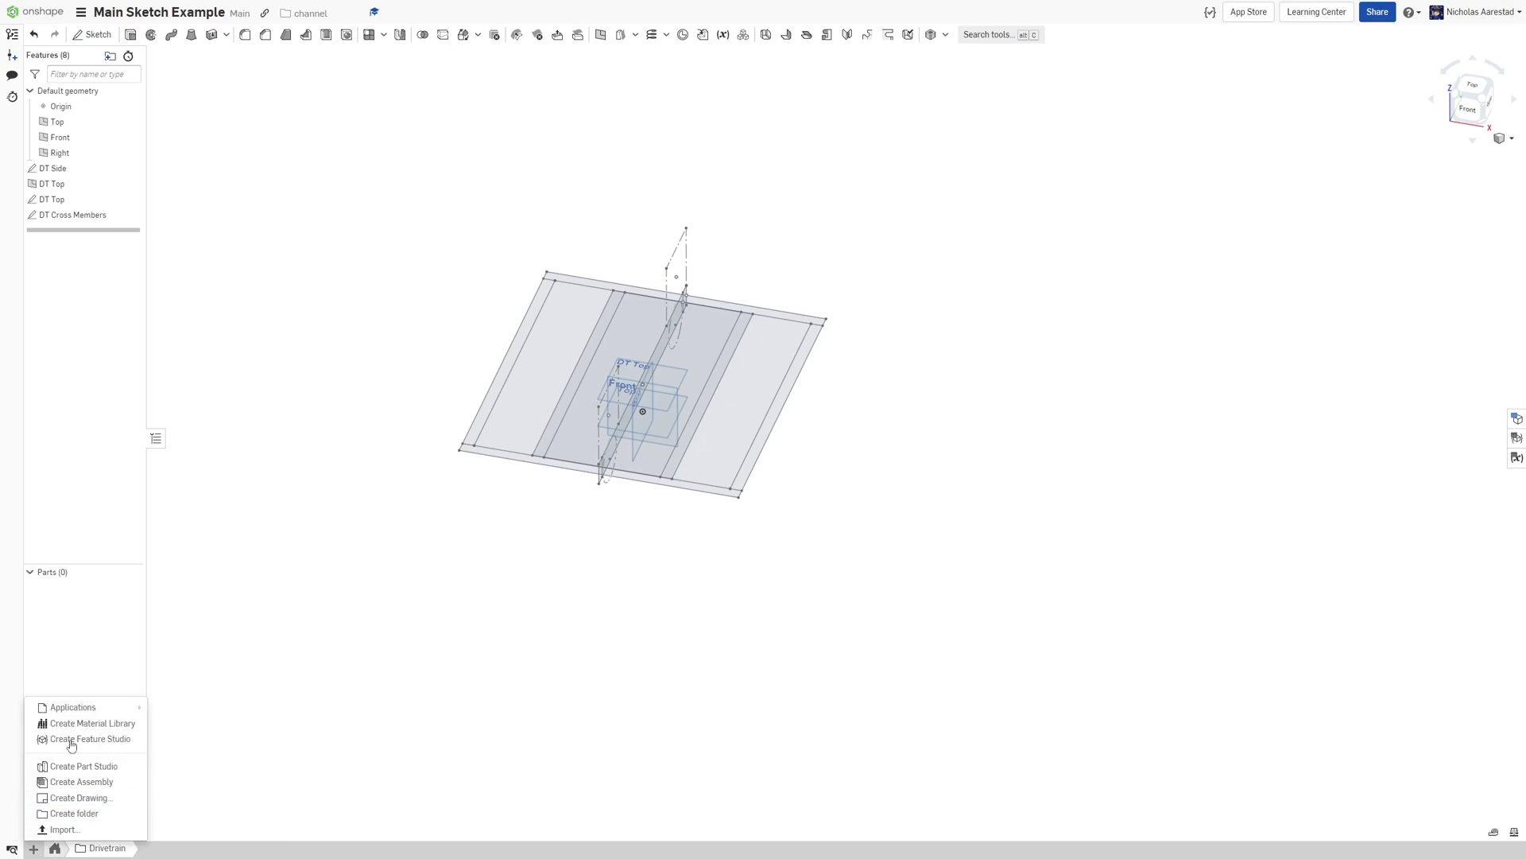
left_click(72, 767)
right_click(197, 848)
left_click(175, 740)
type("Driv")
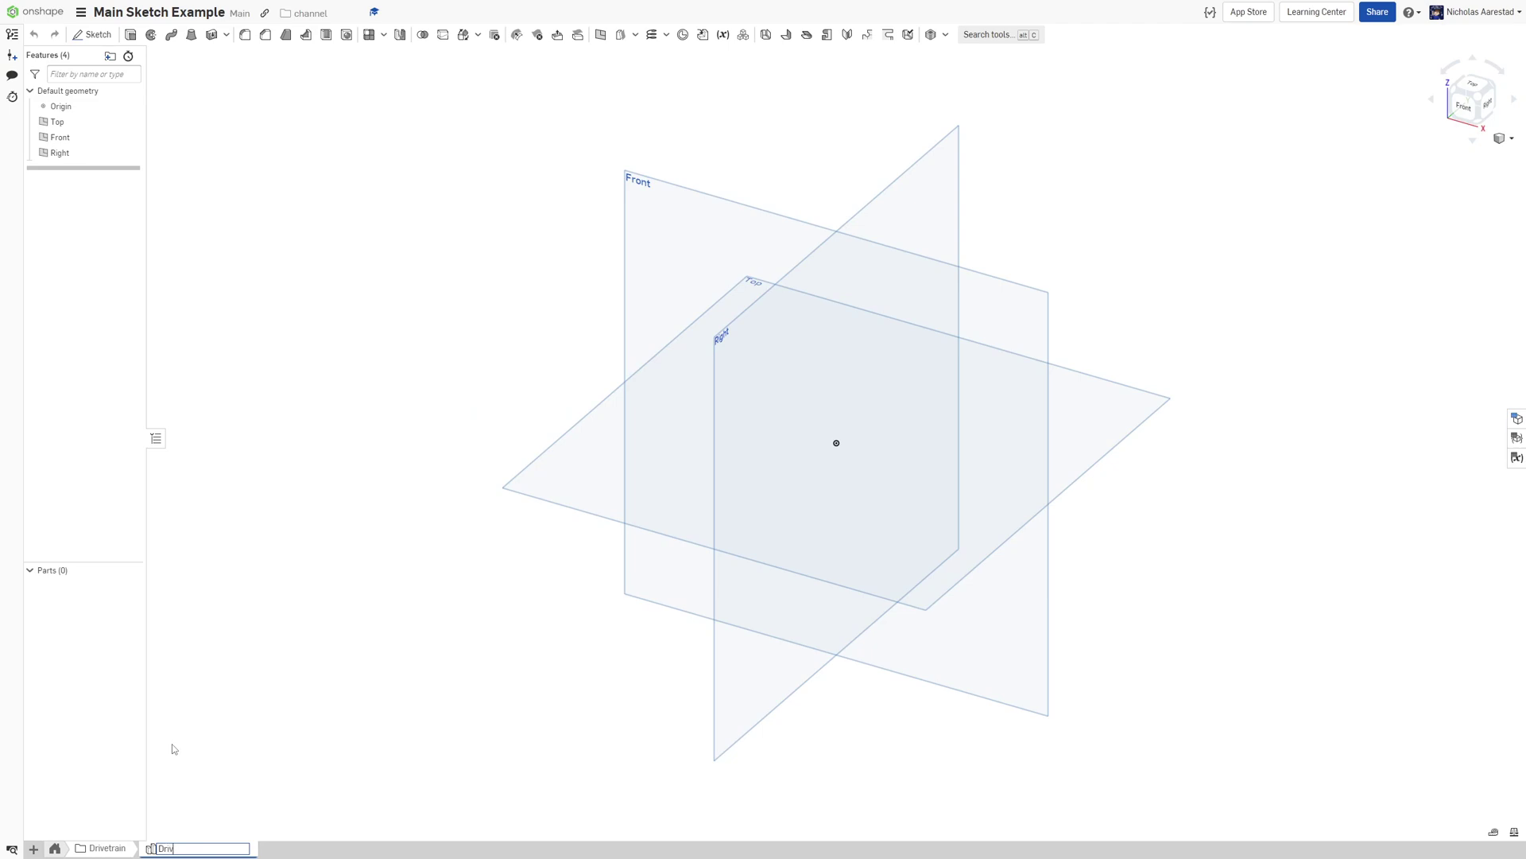
type("etrain")
key("Return")
key("shift+s")
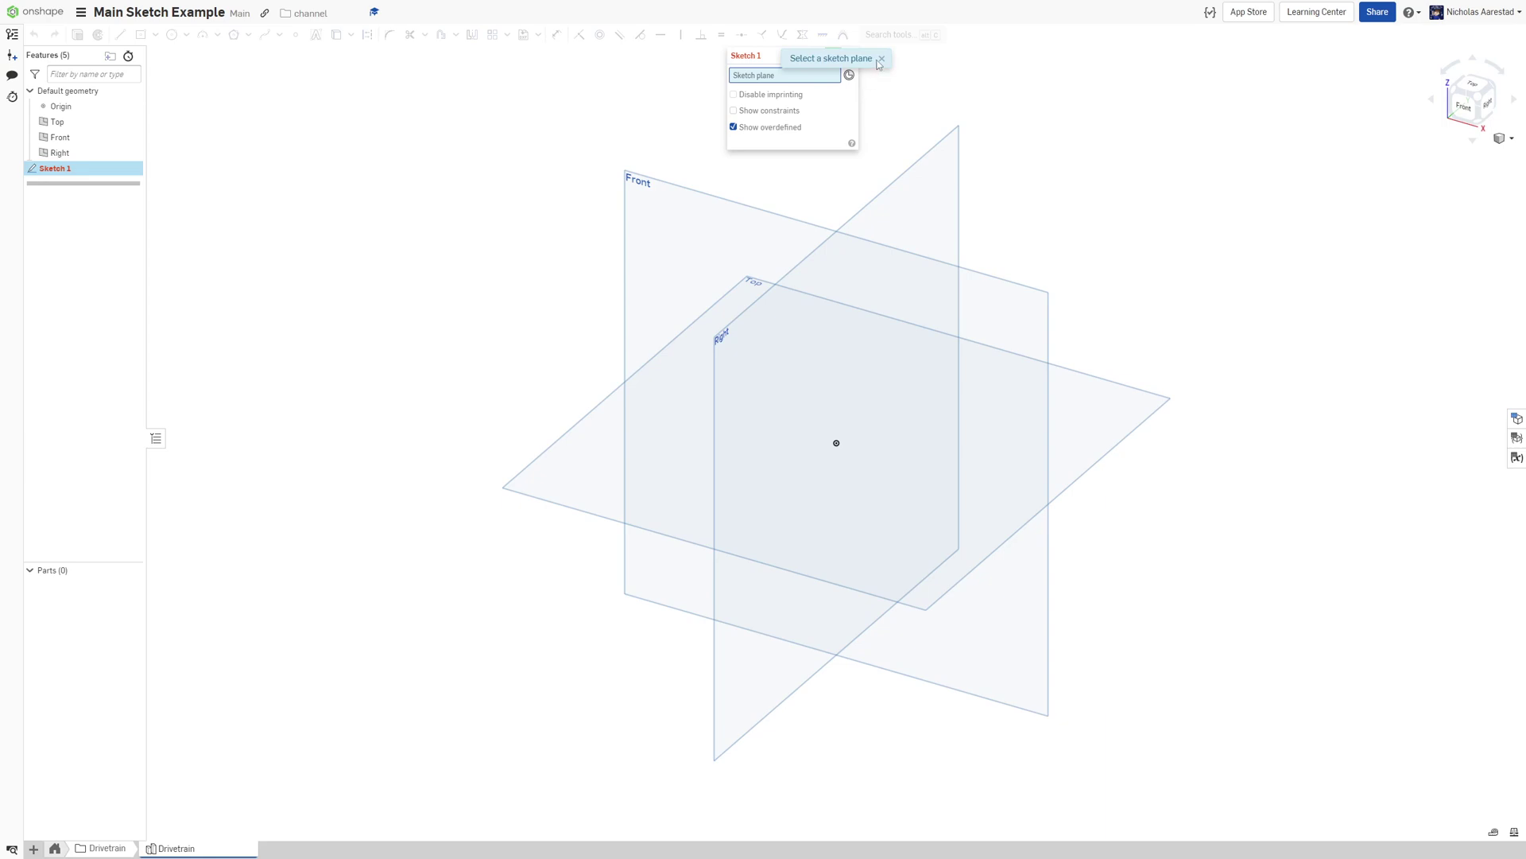
left_click(881, 59)
left_click(849, 56)
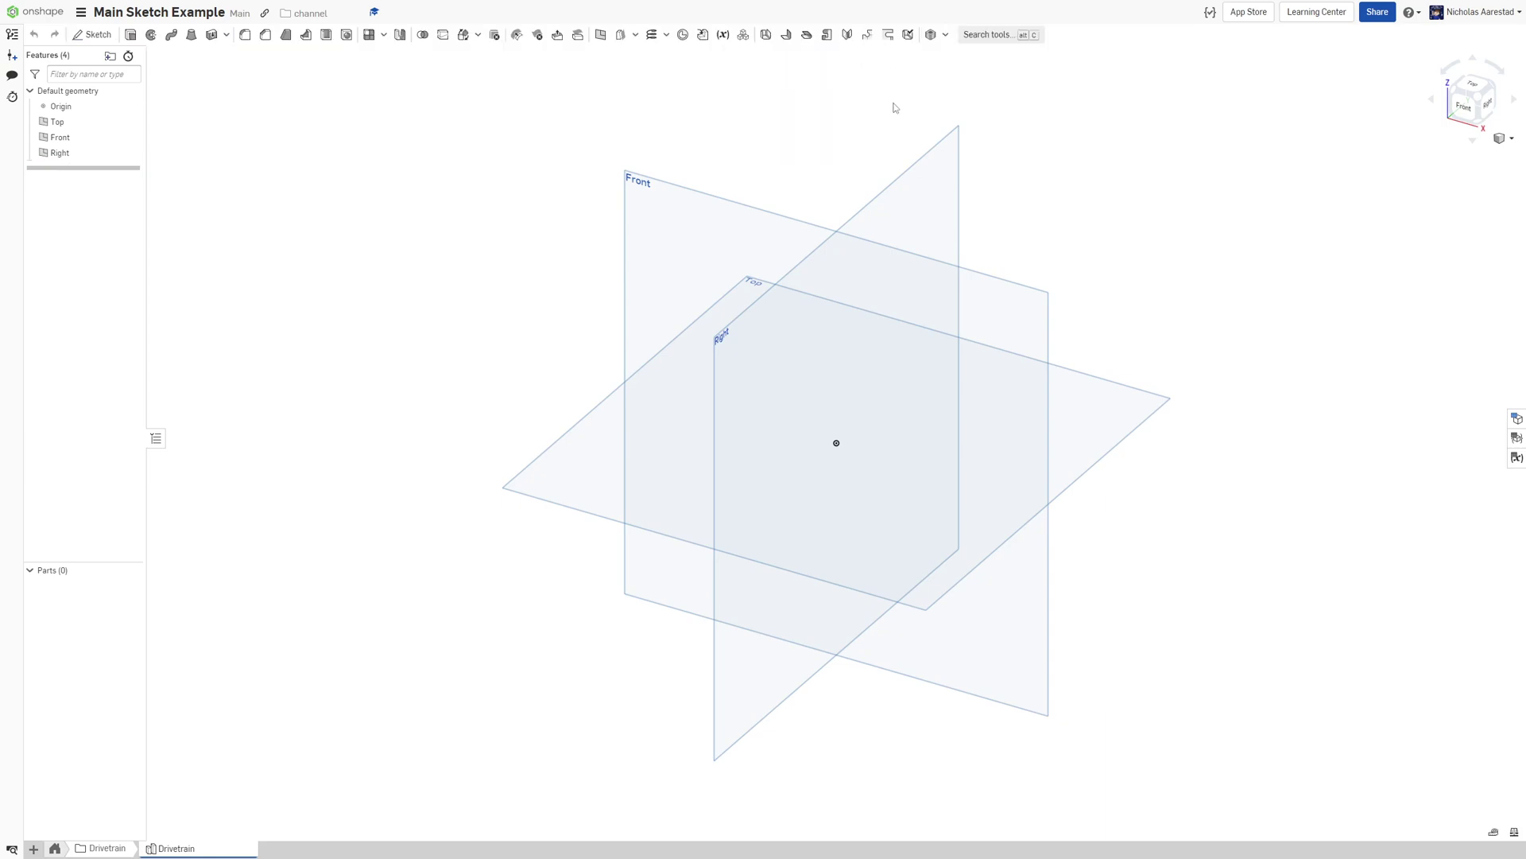
Derive the DT Side, DT Top and DT Cross Members sketches from Primary Sketches into this Part Studio
left_click(703, 35)
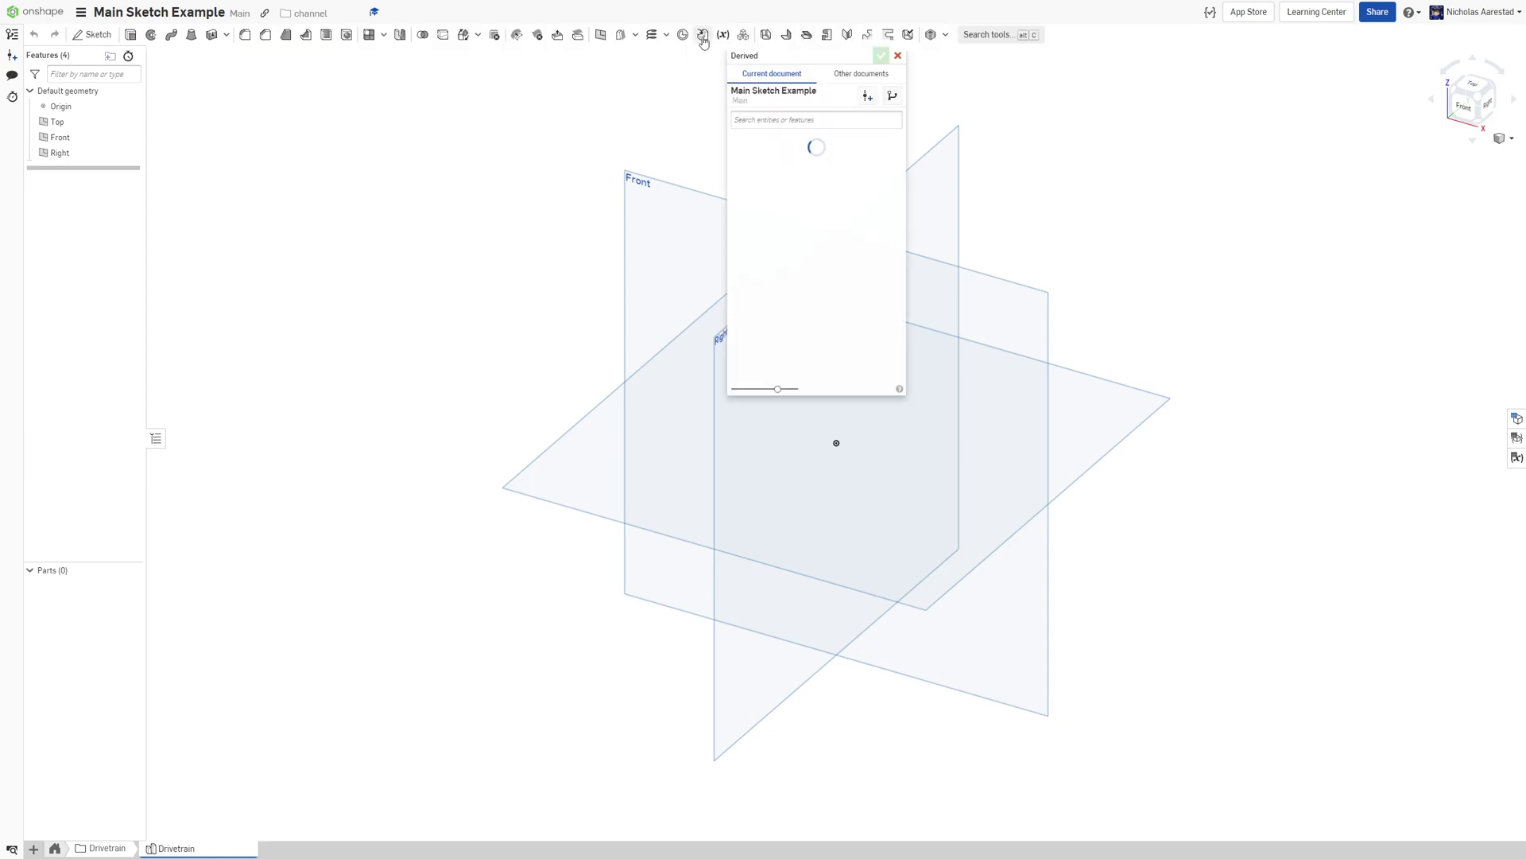
left_click(820, 170)
left_click(844, 220)
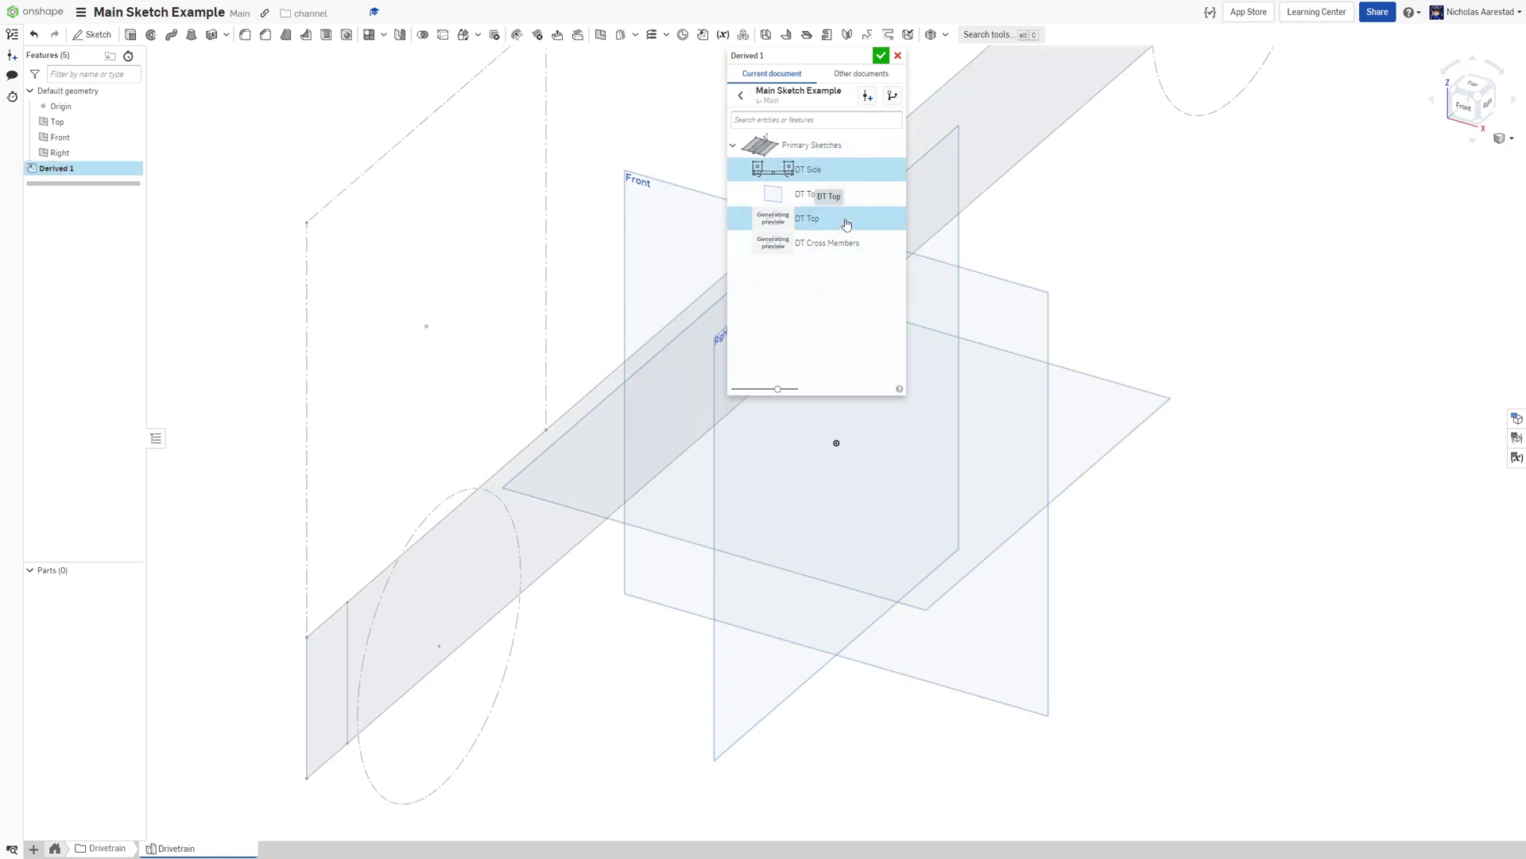
left_click(850, 241)
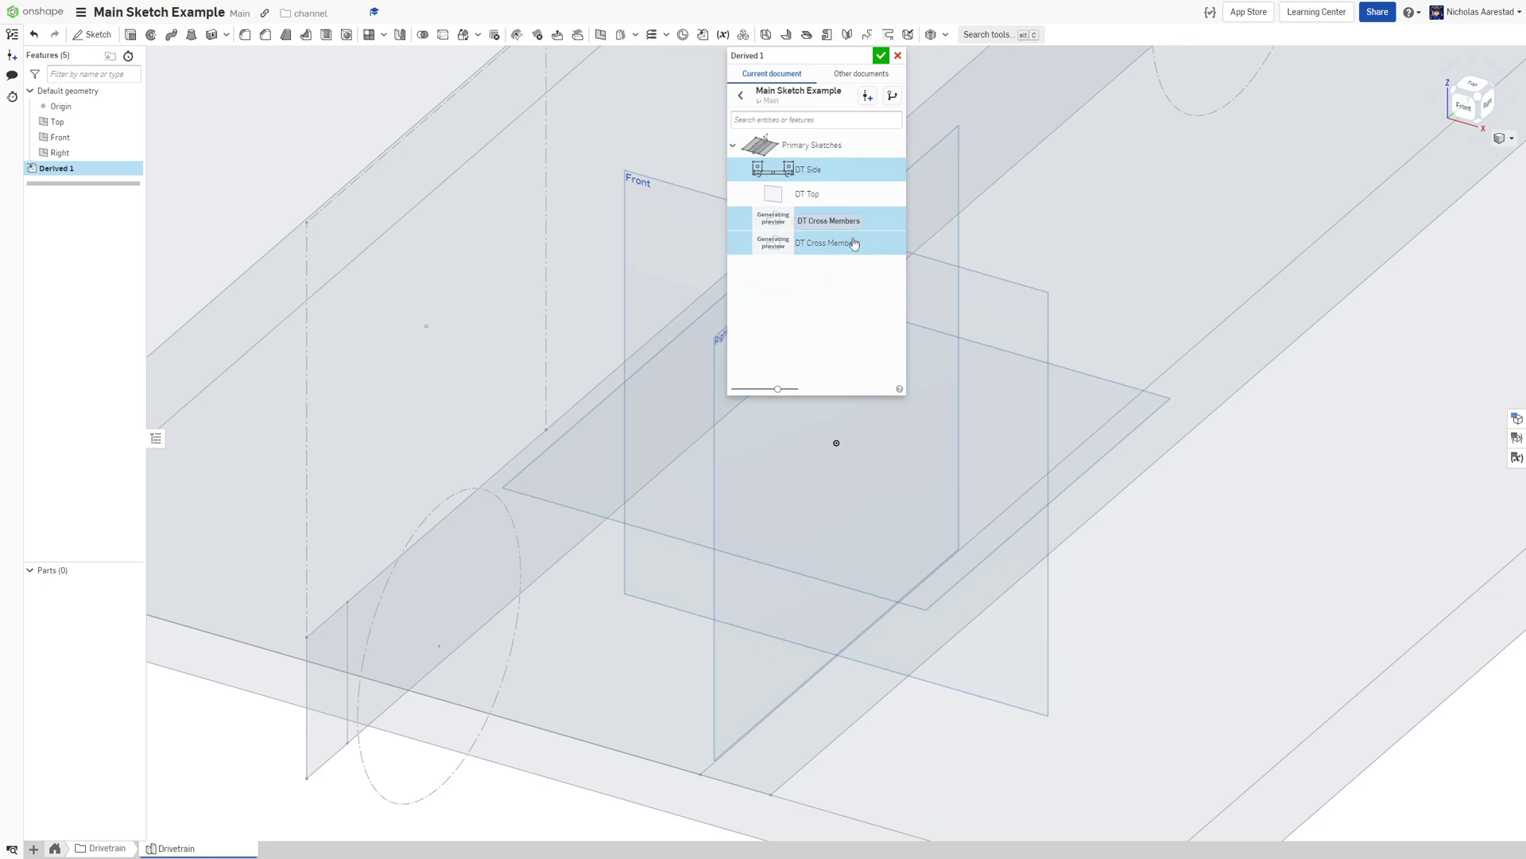
left_click(880, 54)
key("f")
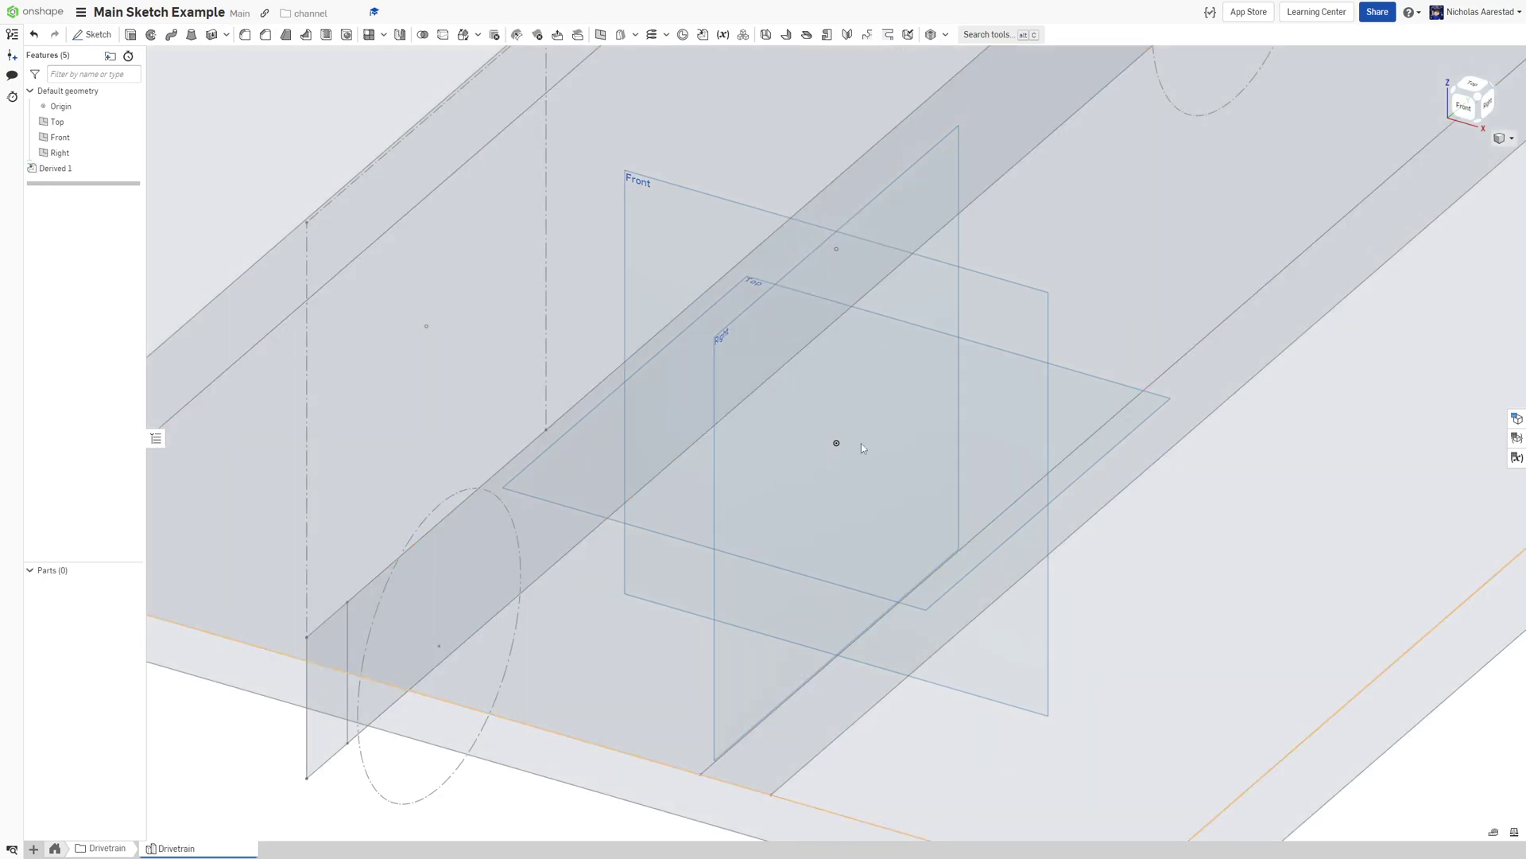
right_click_drag(1181, 495, 1143, 497)
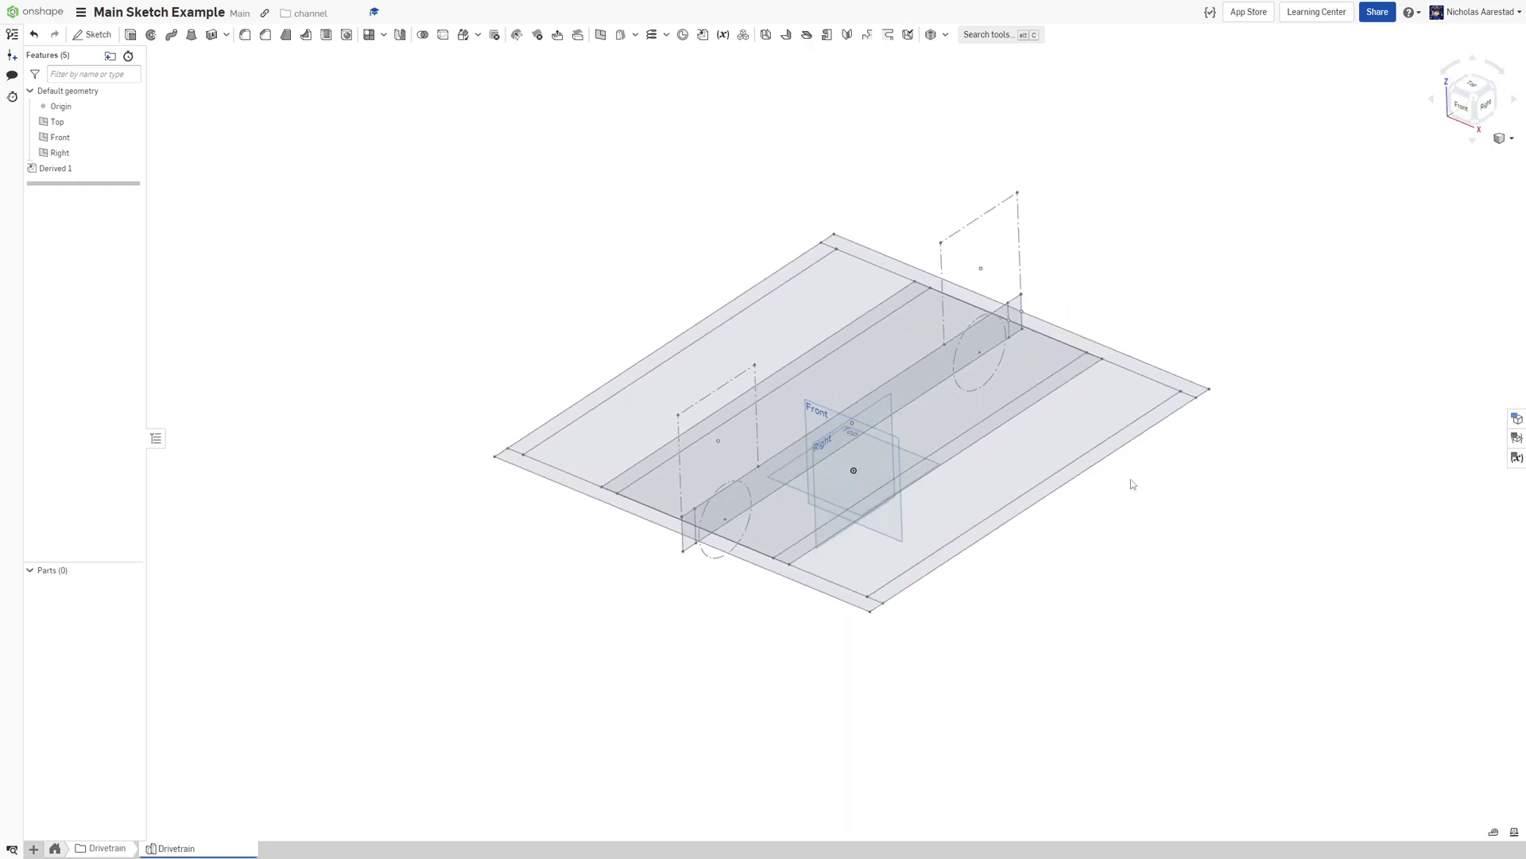
Start an Extrude Individual feature on the four outer frame regions and the two inner cross-member regions
left_click(945, 34)
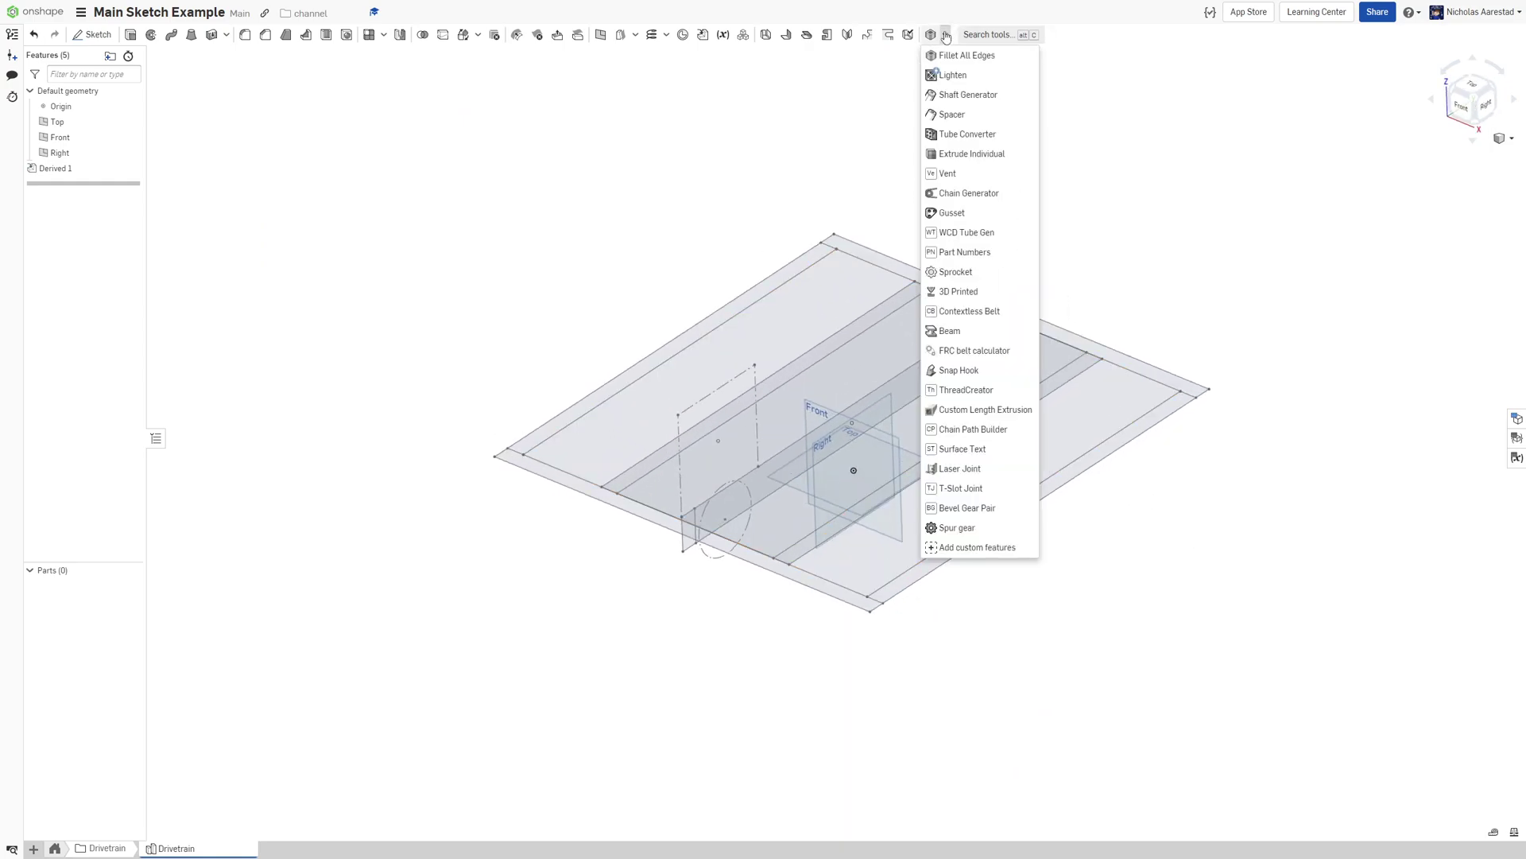
left_click(970, 156)
left_click(868, 253)
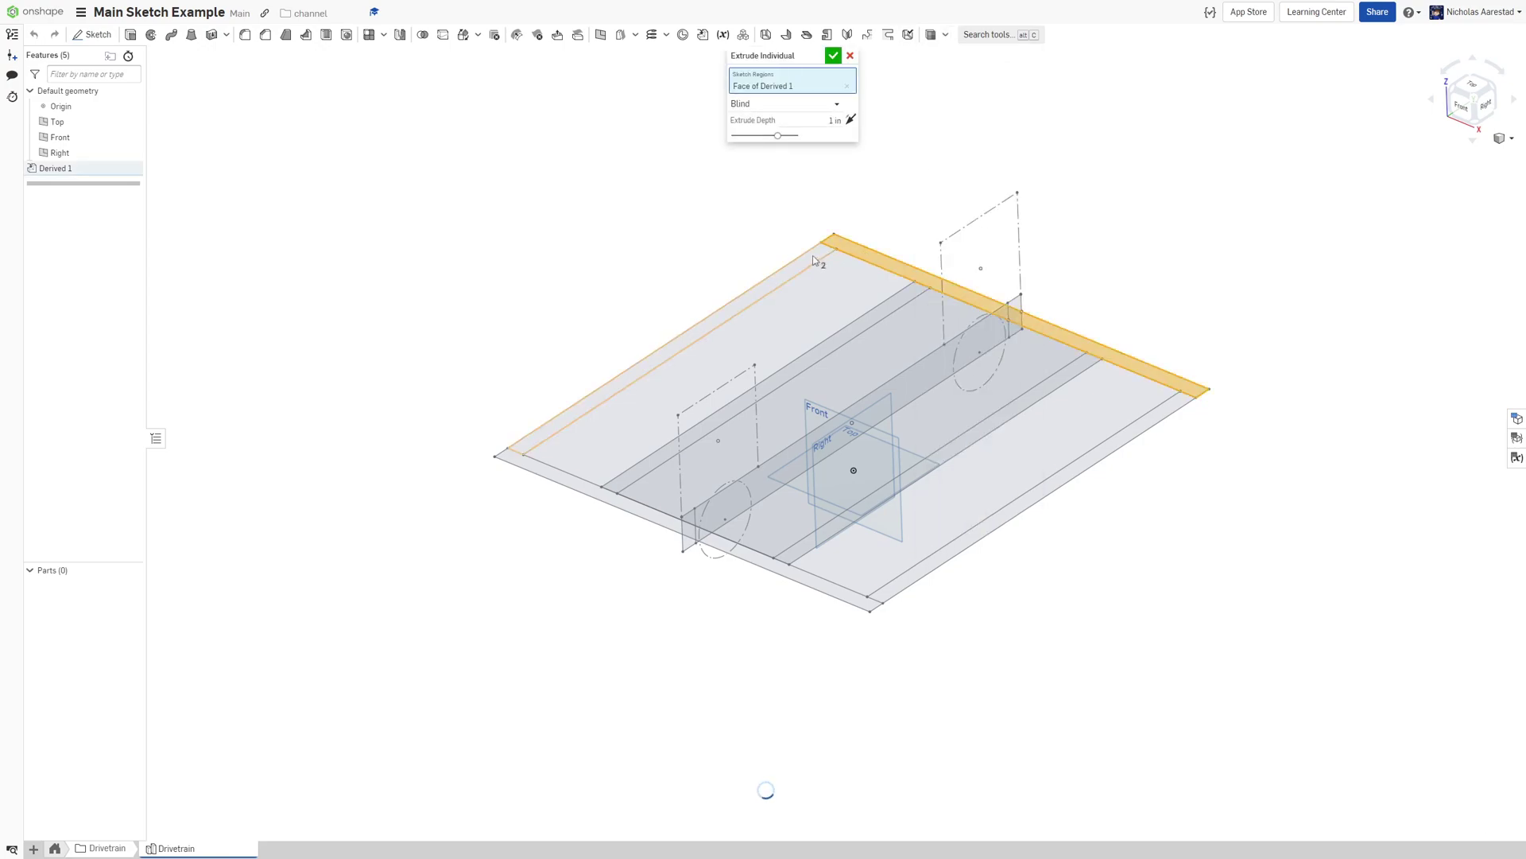
left_click(814, 260)
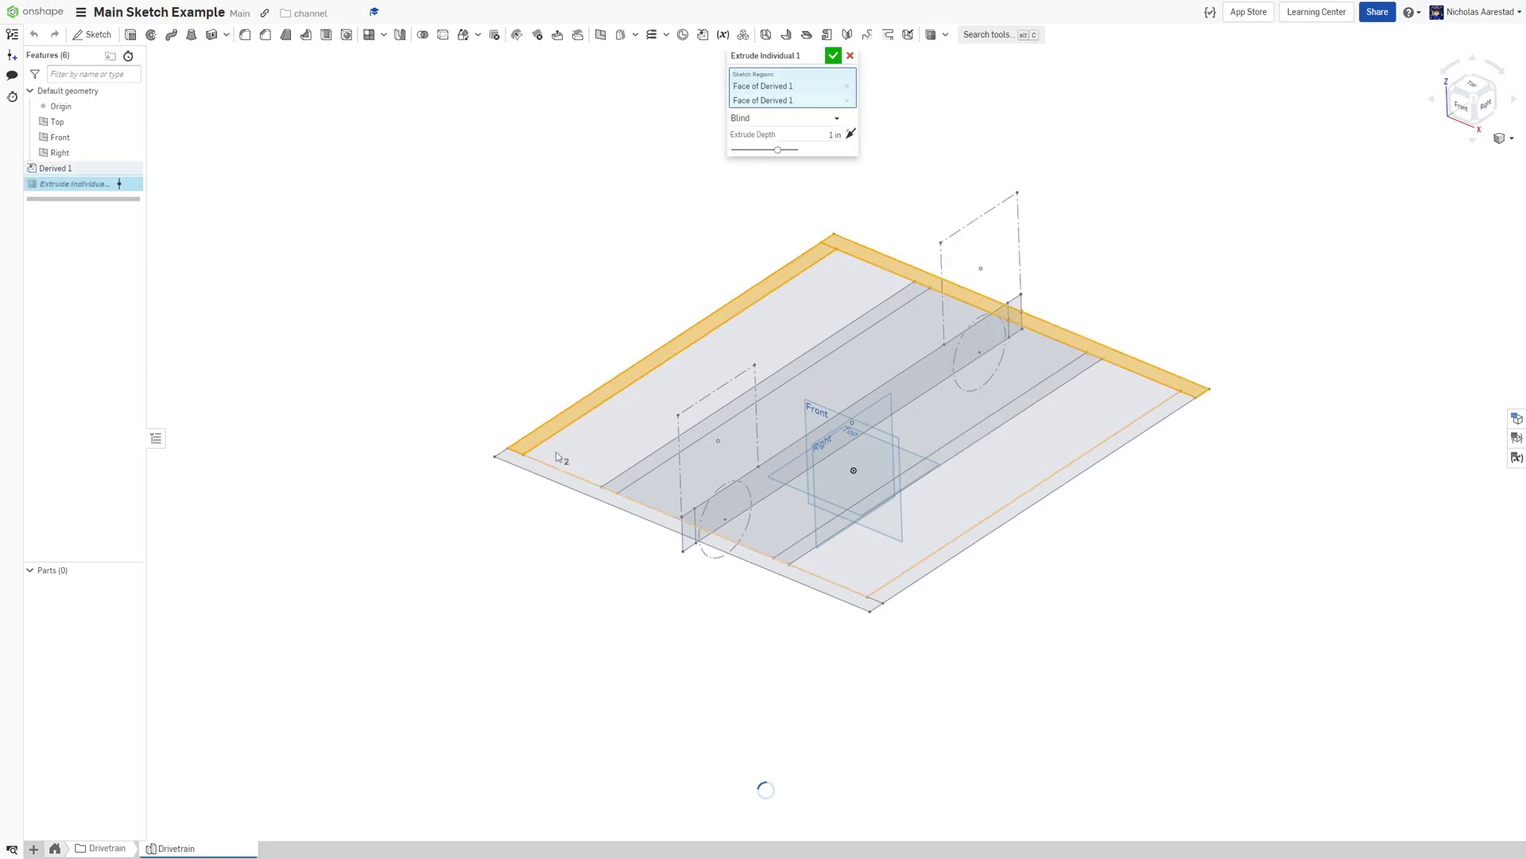
left_click(937, 566)
left_click(928, 475)
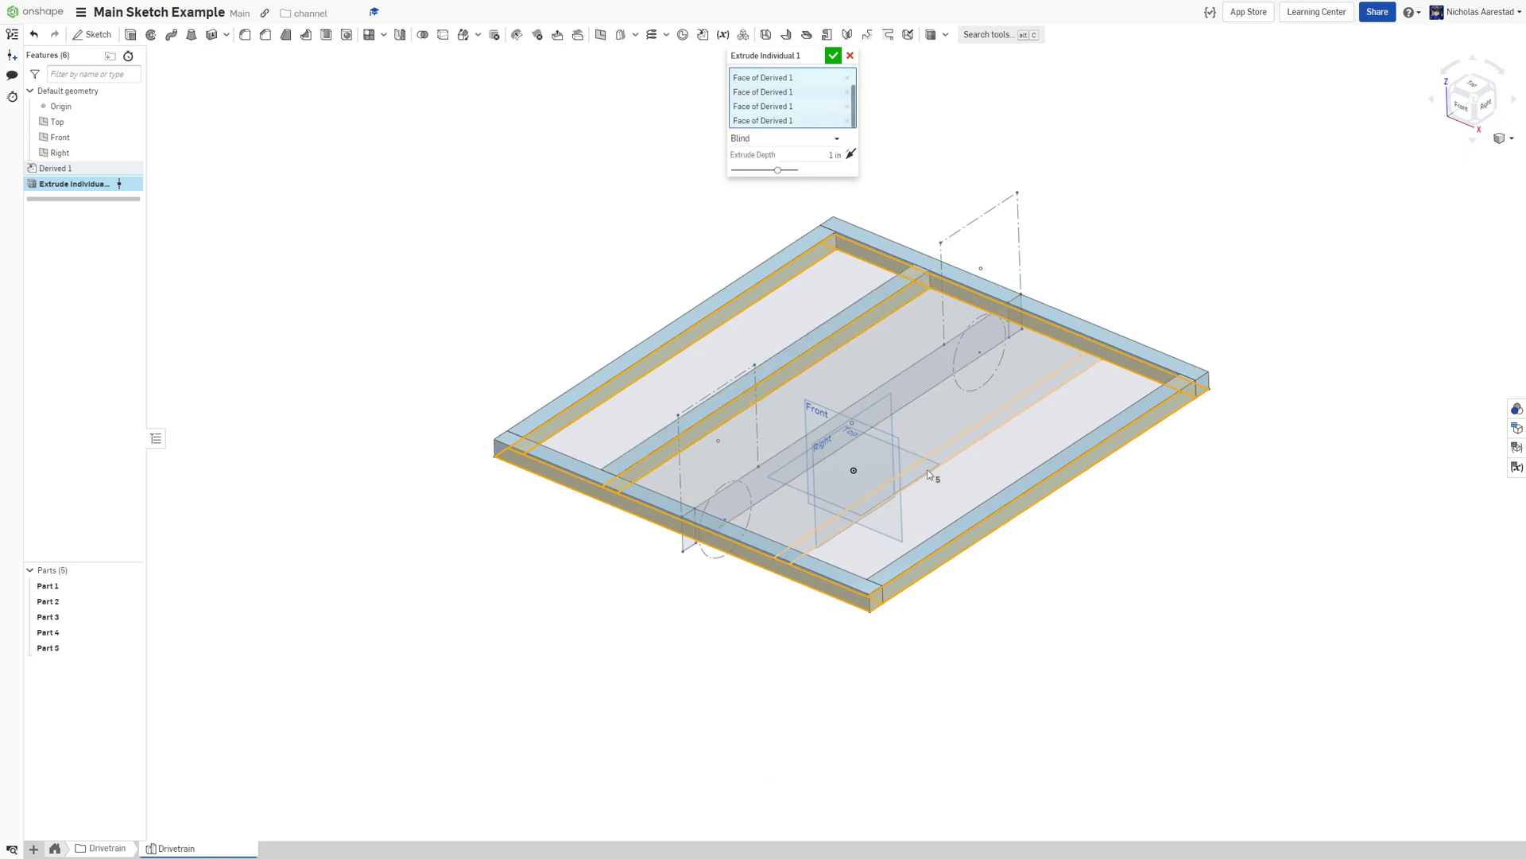
Make the frame member extrusion symmetric with a depth of 2 in
left_click(772, 140)
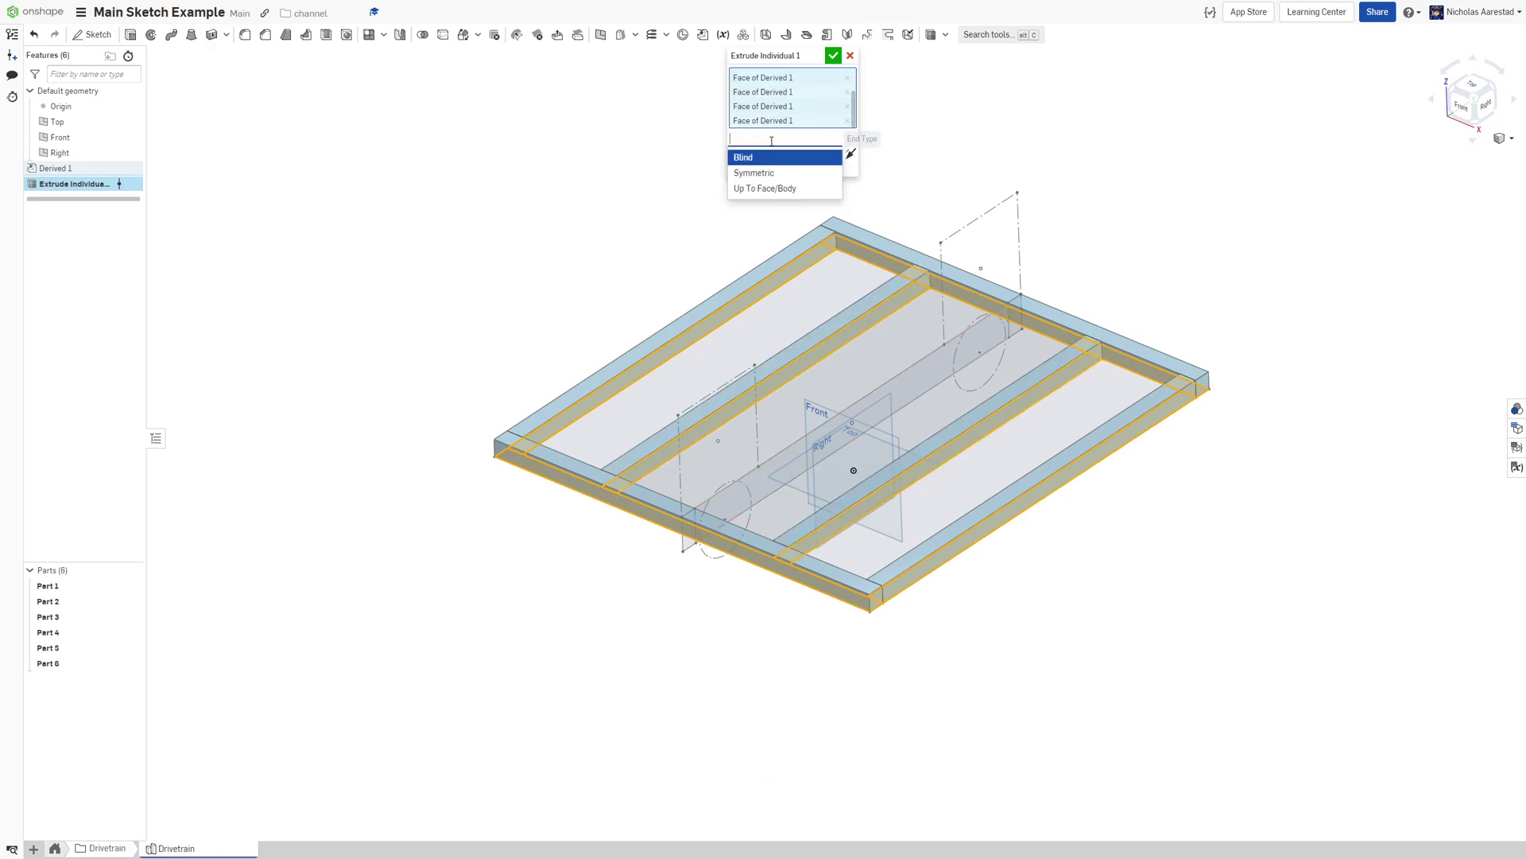
left_click(771, 173)
left_click(821, 157)
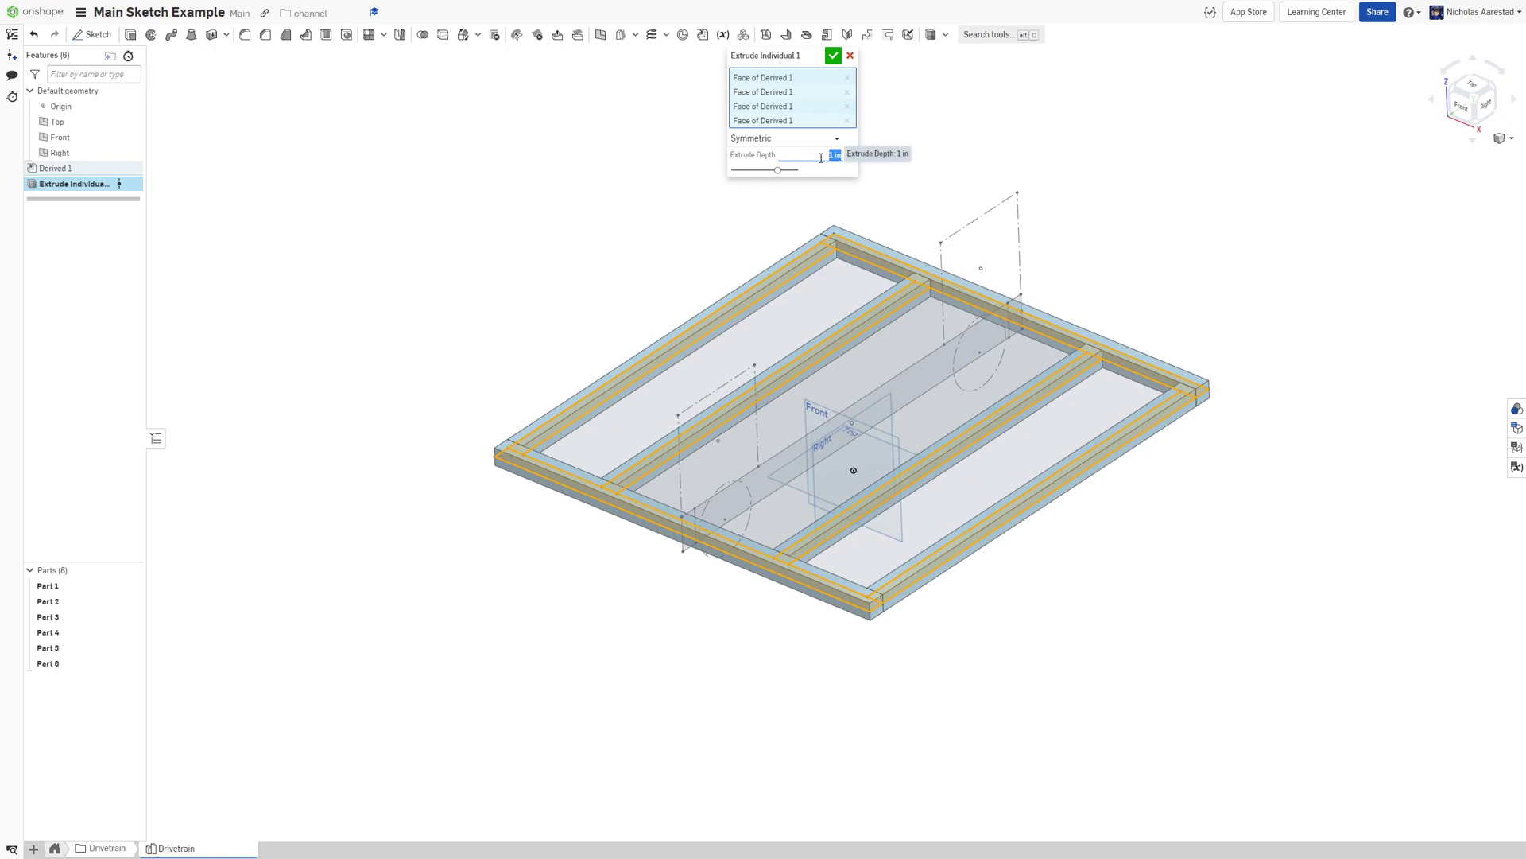
type("2")
key("Return")
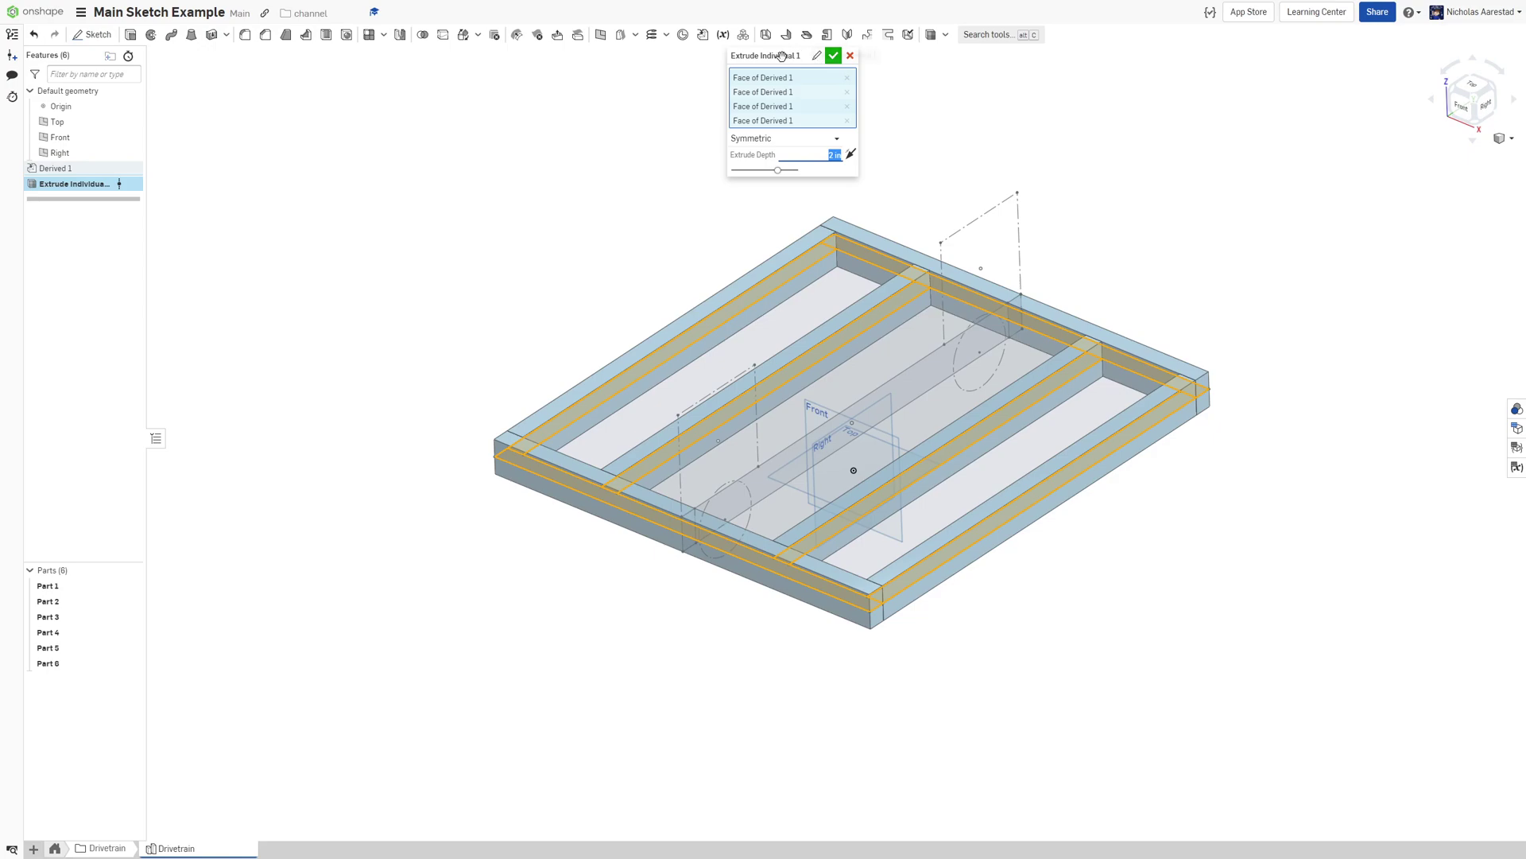
Rename the extrude feature Drivetrain Frame and accept it
left_click_drag(783, 56, 1172, 115)
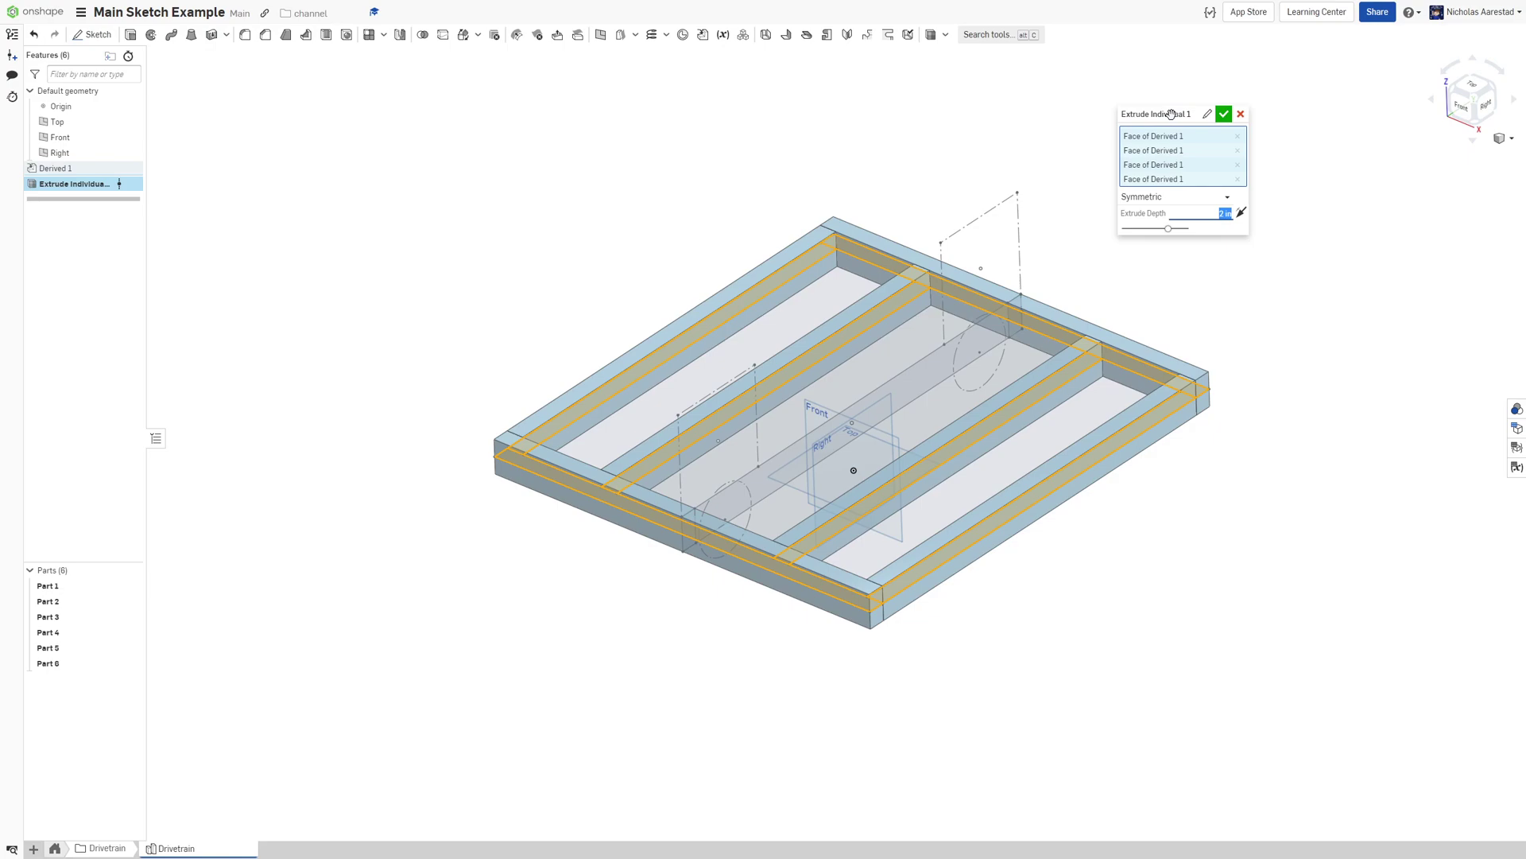
left_click(1206, 114)
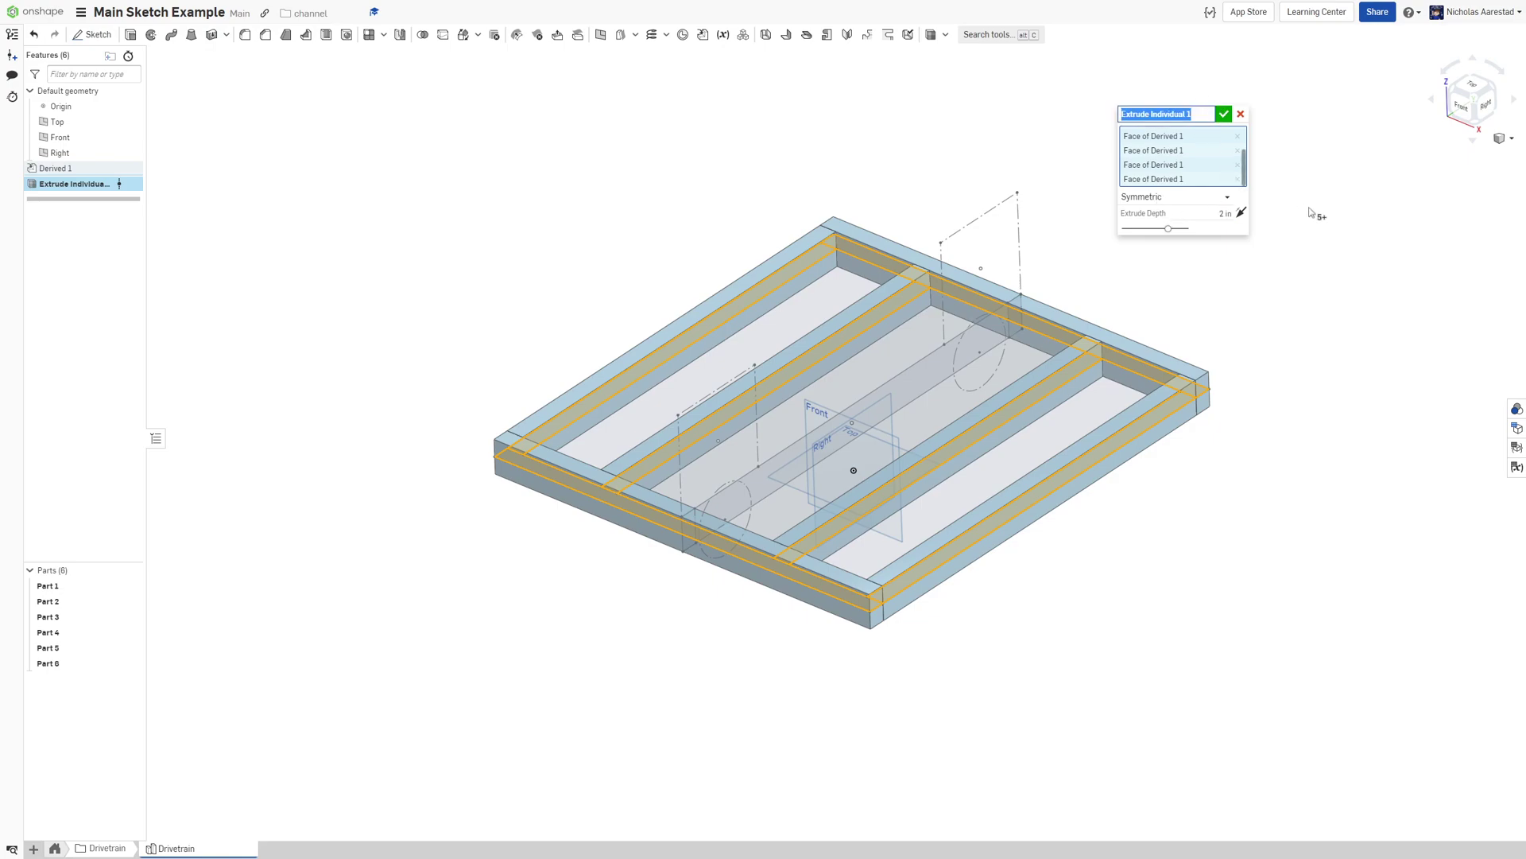
type("Drivetrain Frame")
left_click(1224, 115)
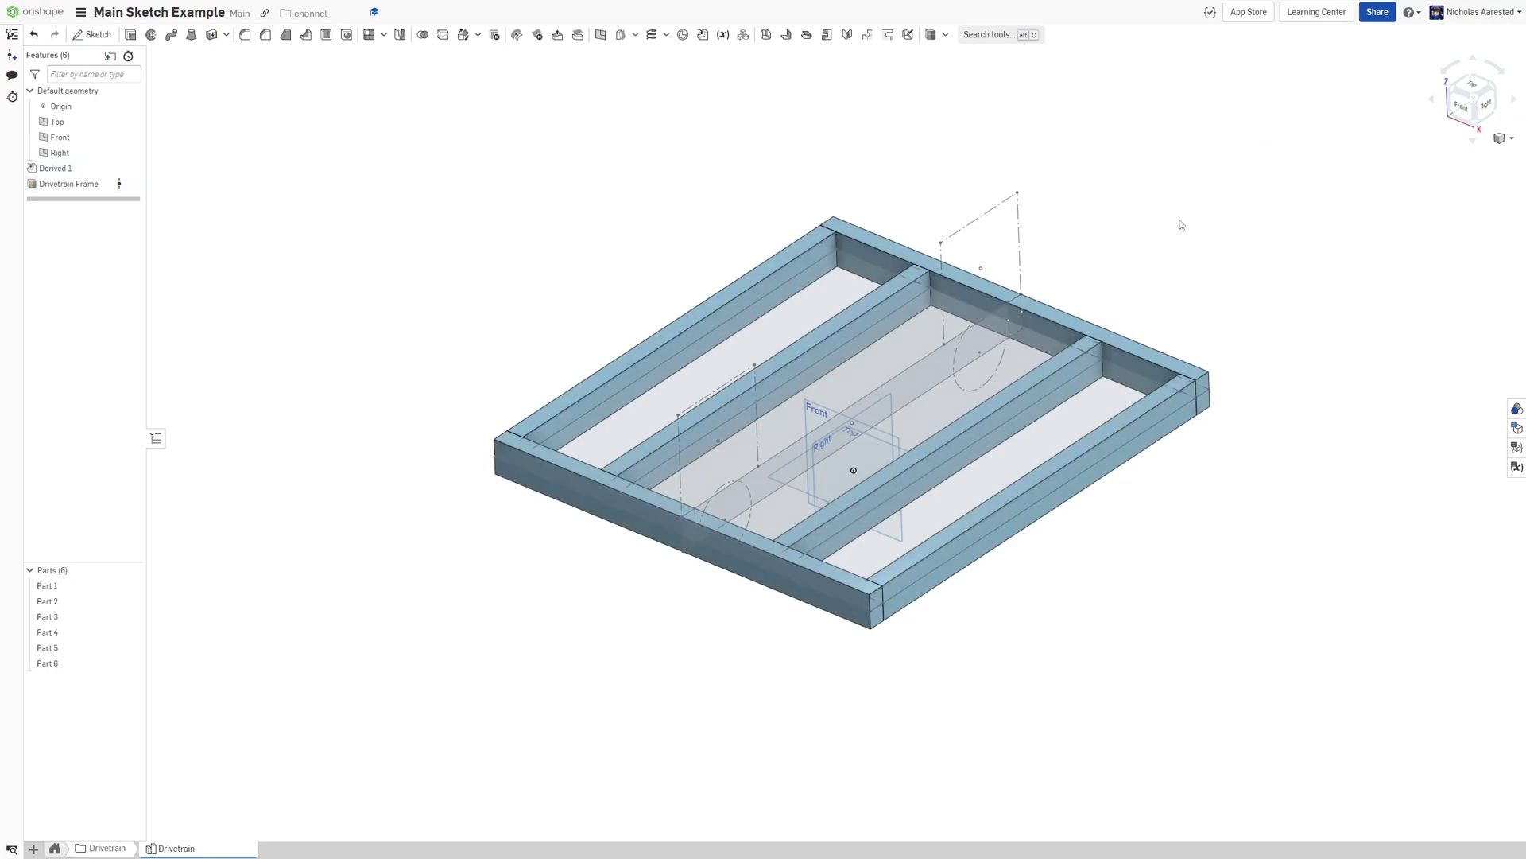
Examine the extruded frame tubes and their alignment with the derived sketches from several angles
scroll(982, 356, "down", 3)
scroll(967, 335, "up", 6)
right_click_drag(967, 336, 898, 397)
scroll(945, 306, "up", 5)
scroll(1002, 292, "down", 5)
right_click_drag(988, 317, 1030, 386)
scroll(1065, 299, "down", 5)
scroll(1031, 374, "down", 4)
scroll(1117, 321, "up", 5)
right_click_drag(632, 255, 787, 255)
scroll(737, 286, "up", 5)
scroll(737, 290, "down", 5)
scroll(737, 304, "up", 2)
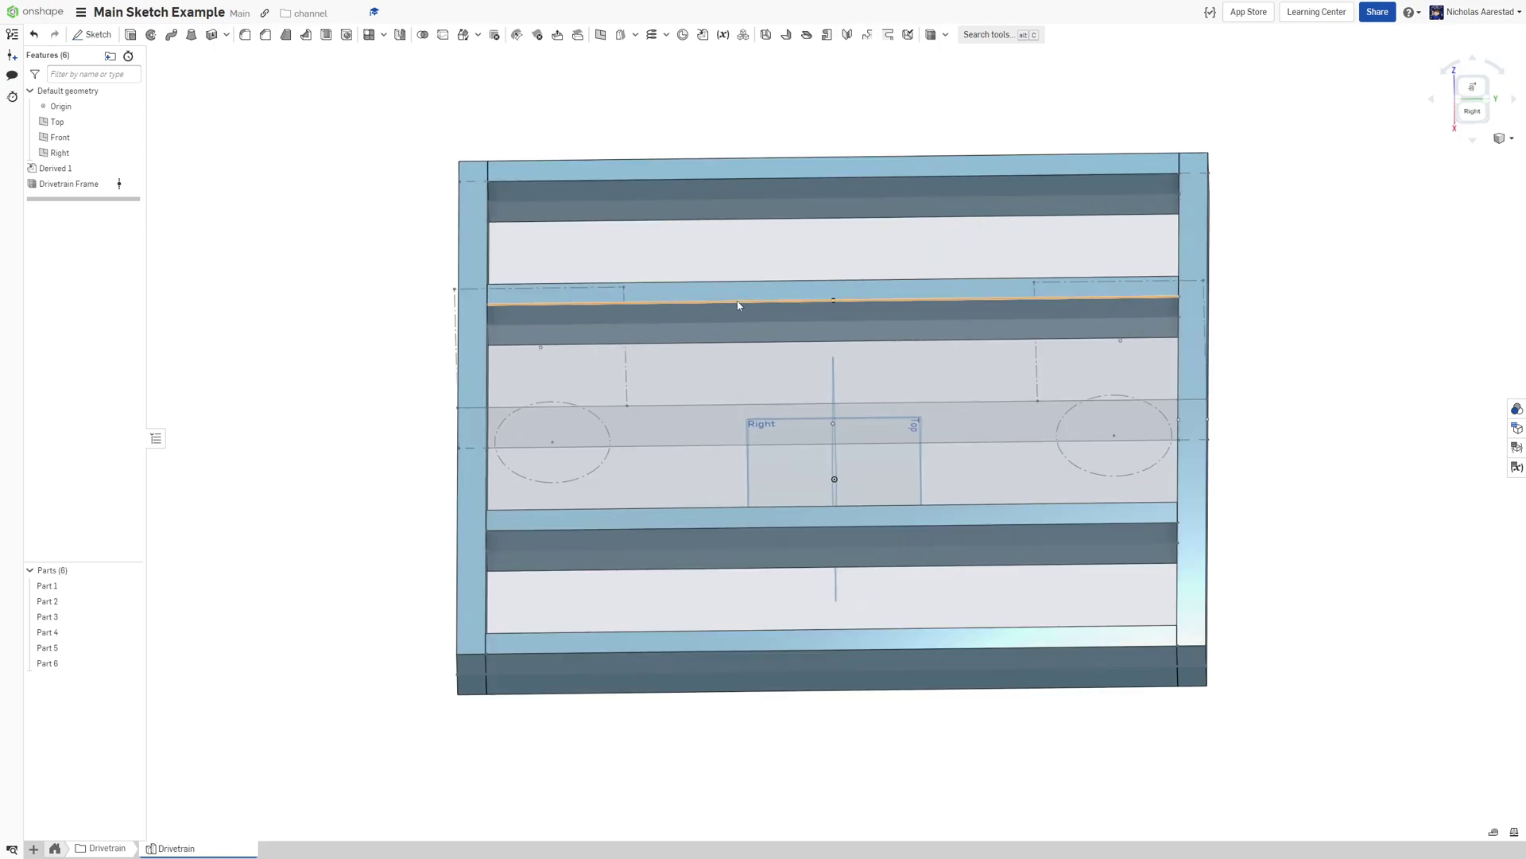
scroll(733, 302, "down", 3)
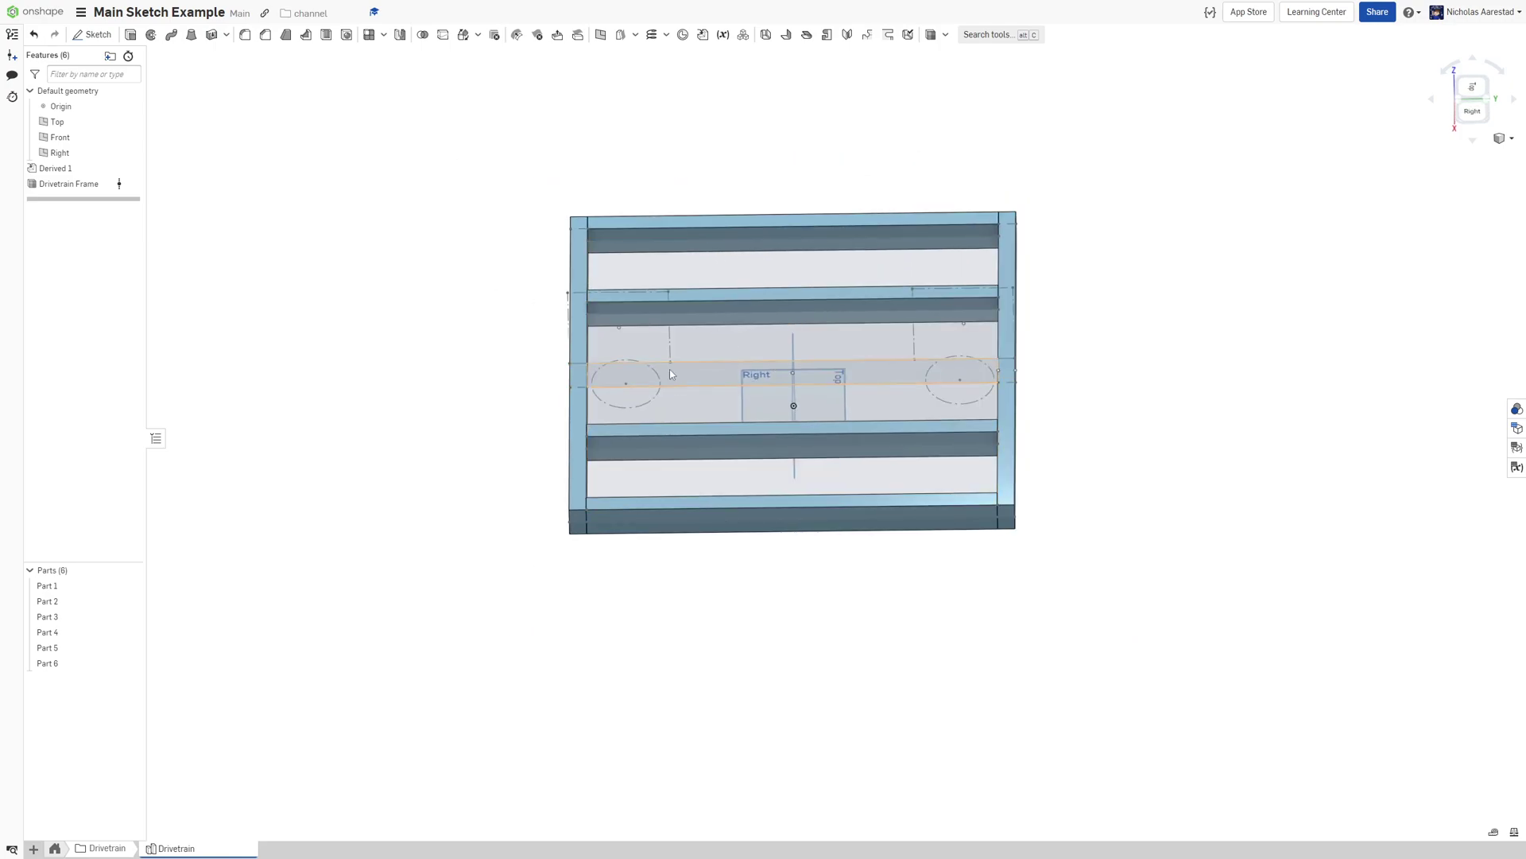
scroll(809, 297, "up", 3)
scroll(787, 309, "down", 2)
right_click_drag(617, 341, 579, 191)
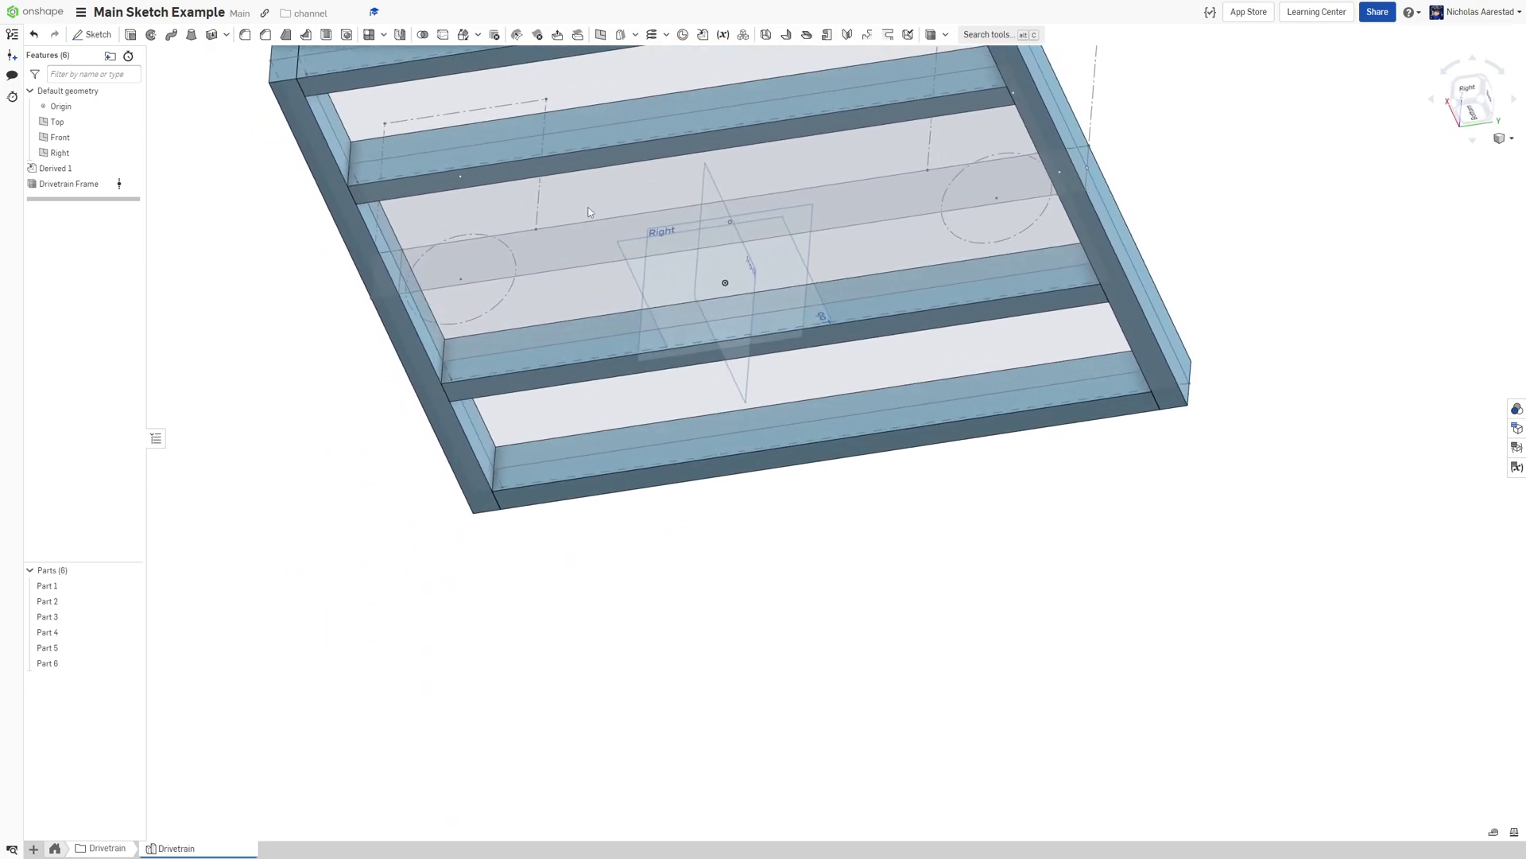
right_click_drag(585, 375, 577, 477)
right_click_drag(535, 388, 484, 319)
scroll(483, 320, "up", 4)
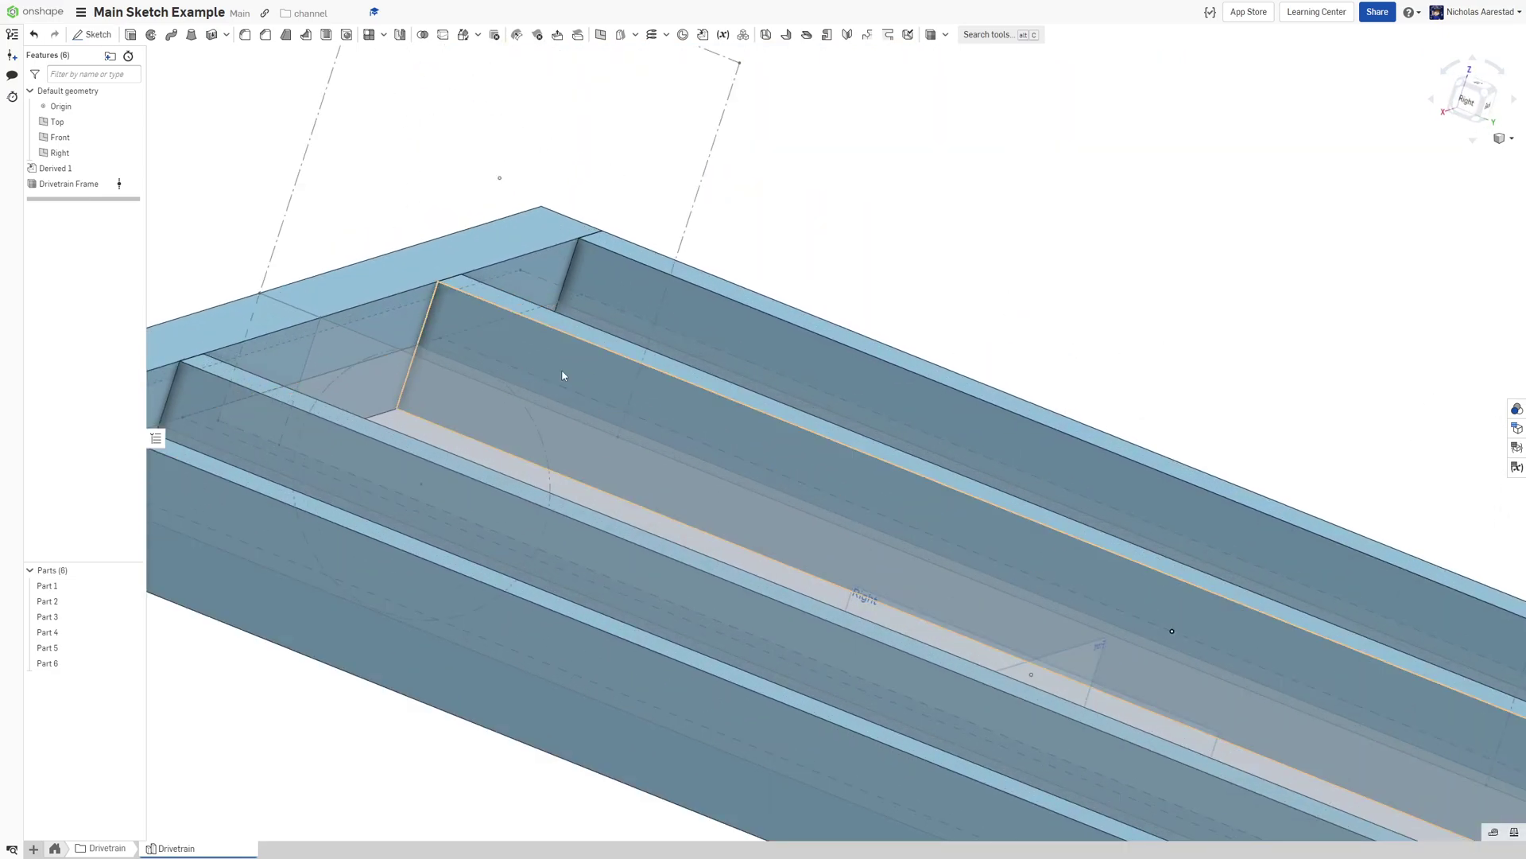
scroll(609, 376, "down", 3)
key("shift+s")
left_click(610, 392)
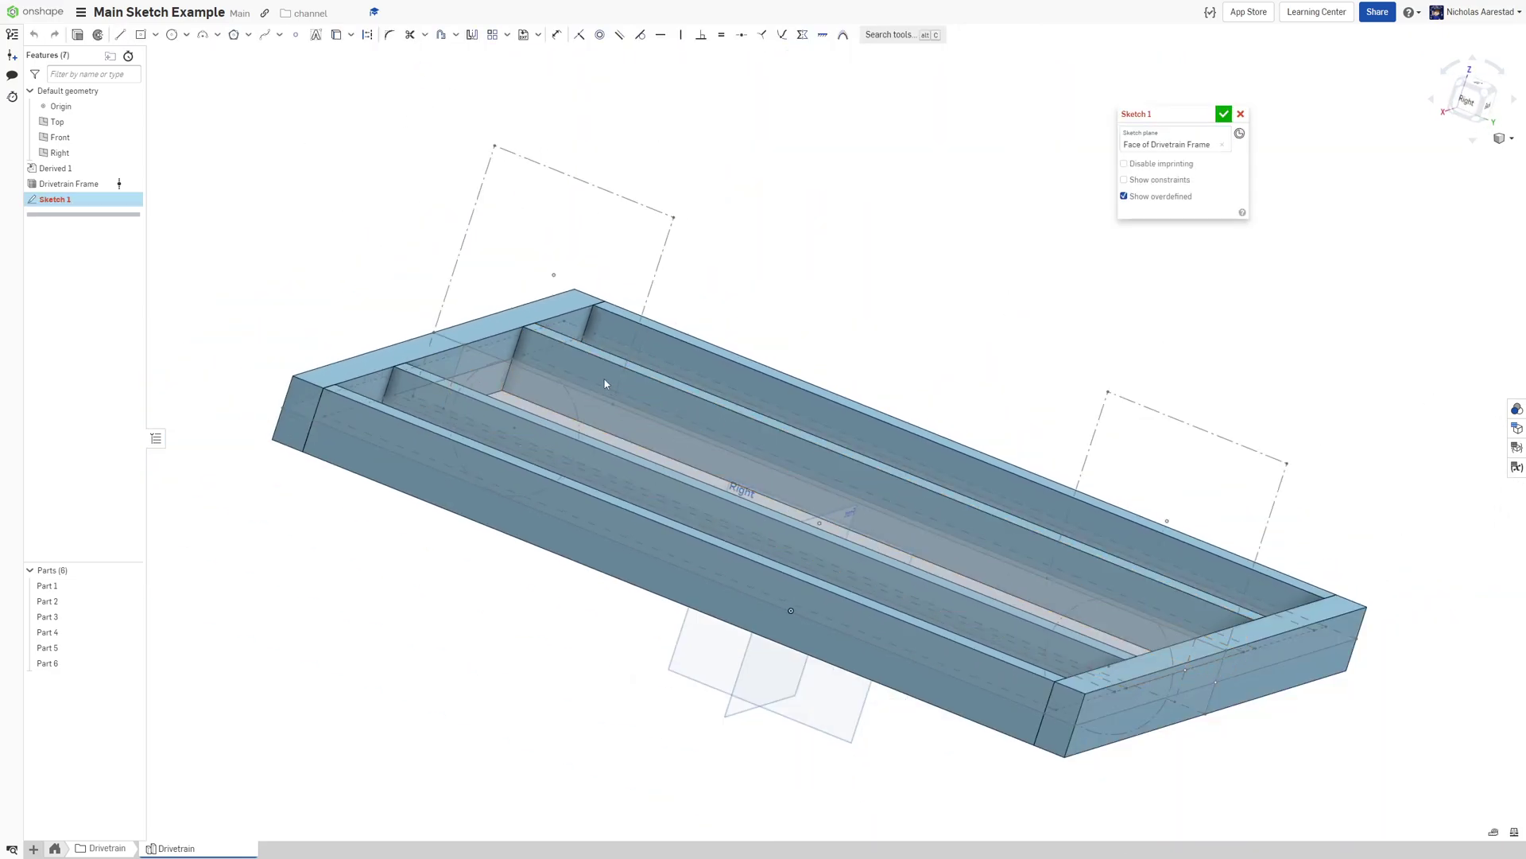
key("n")
scroll(738, 439, "down", 2)
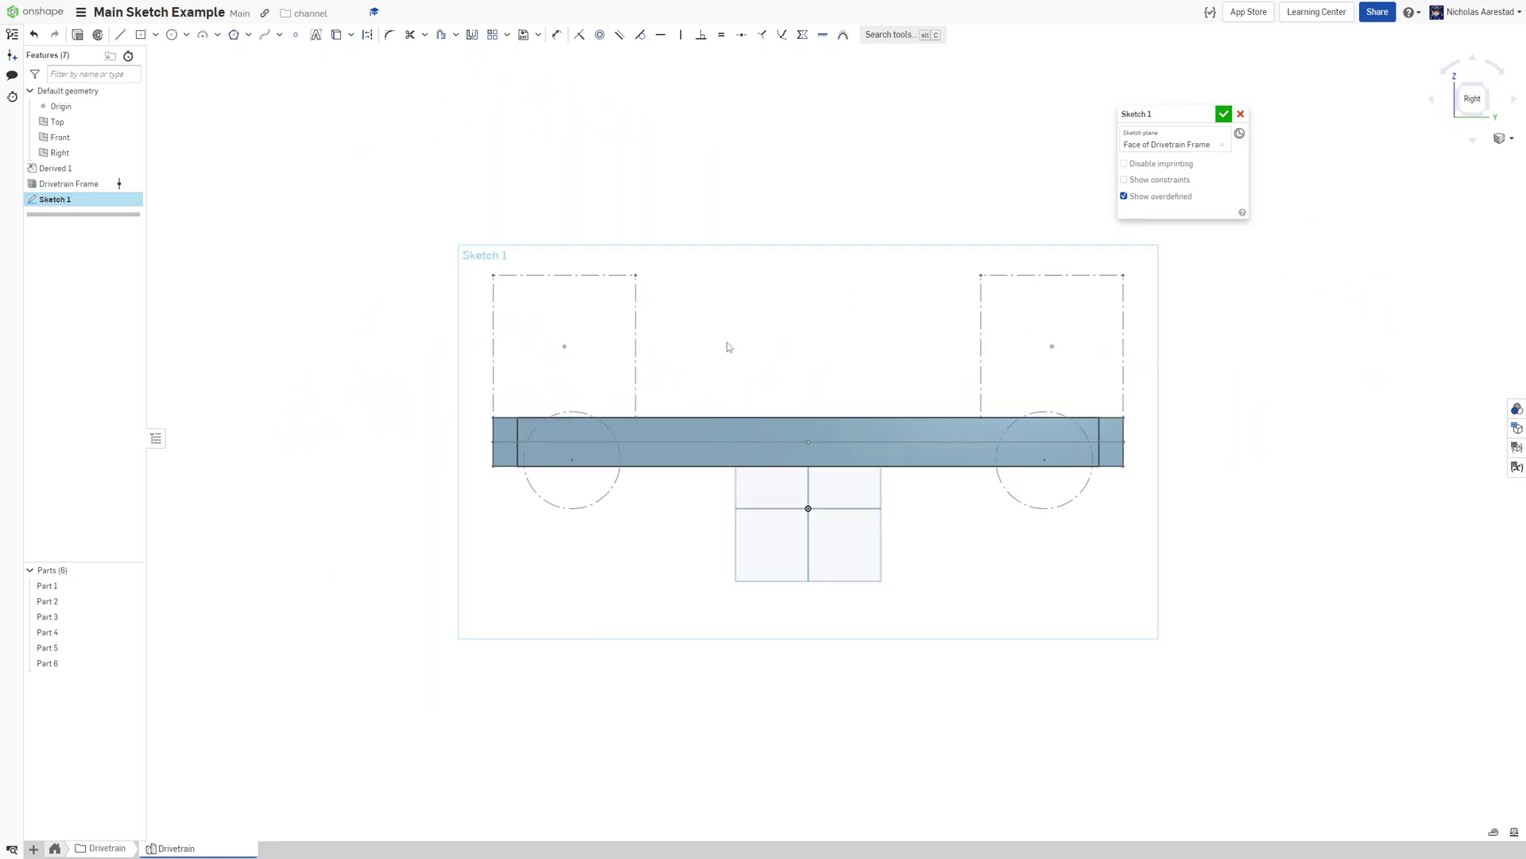
right_click_drag(728, 344, 723, 434)
scroll(723, 435, "down", 2)
scroll(868, 306, "up", 1)
scroll(867, 306, "up", 3)
key("c")
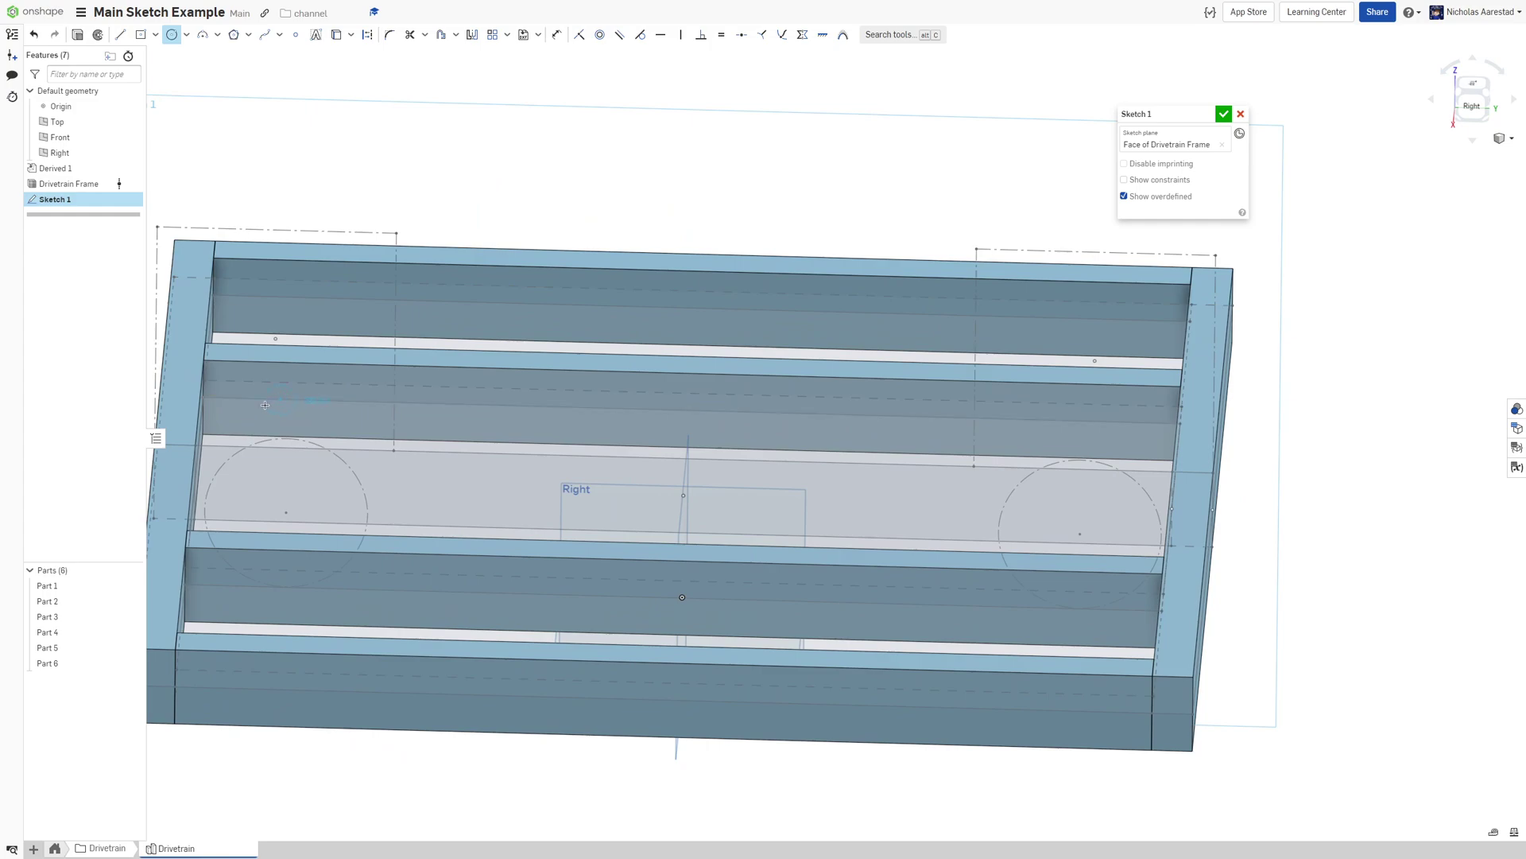
left_click(255, 412)
type("1.5")
key("Return")
scroll(528, 385, "down", 2)
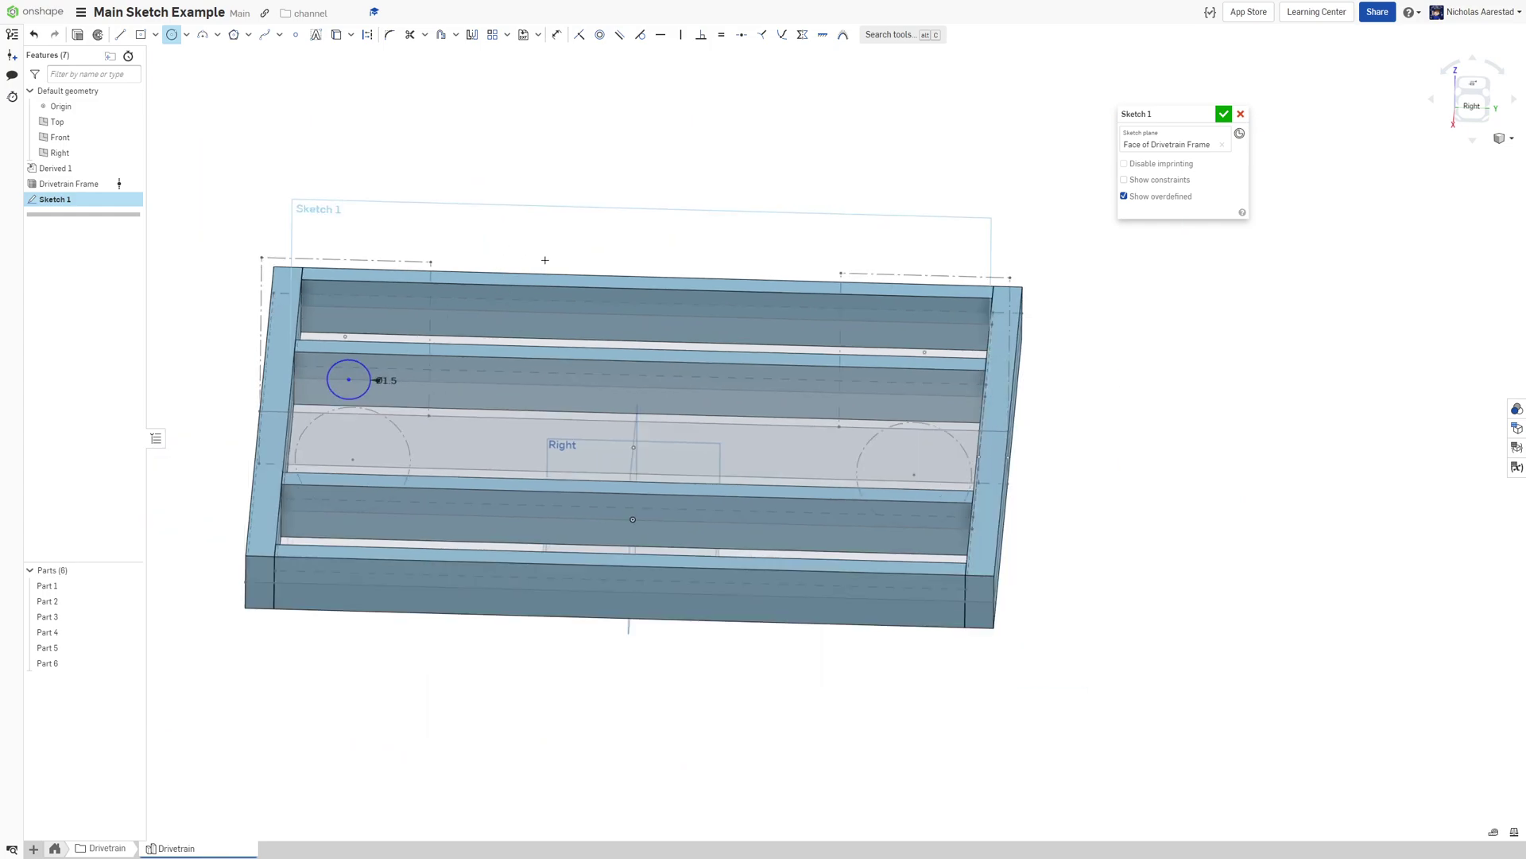
left_click(469, 36)
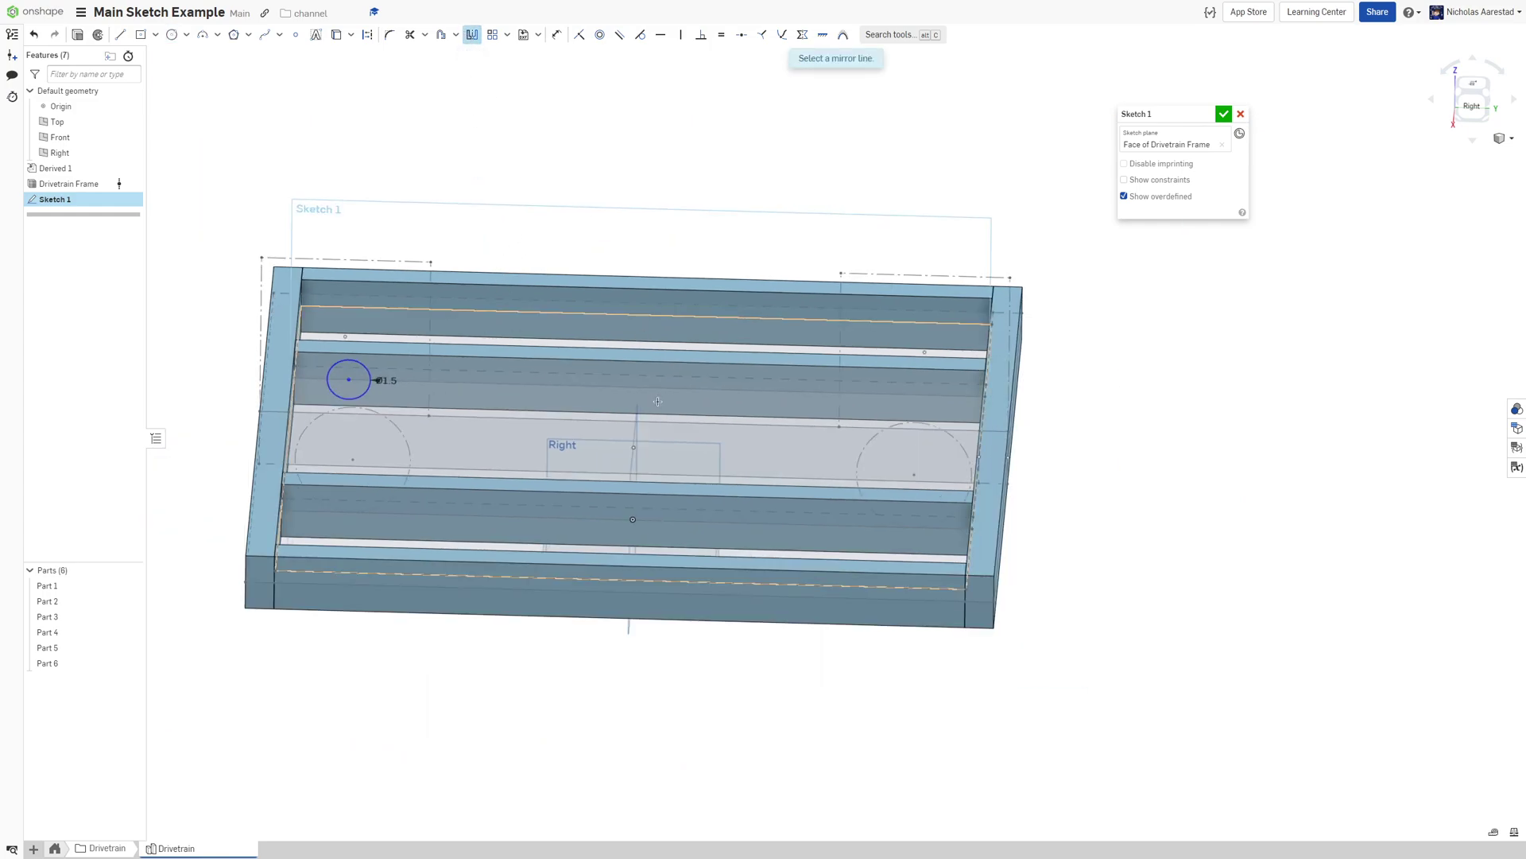
left_click(1240, 113)
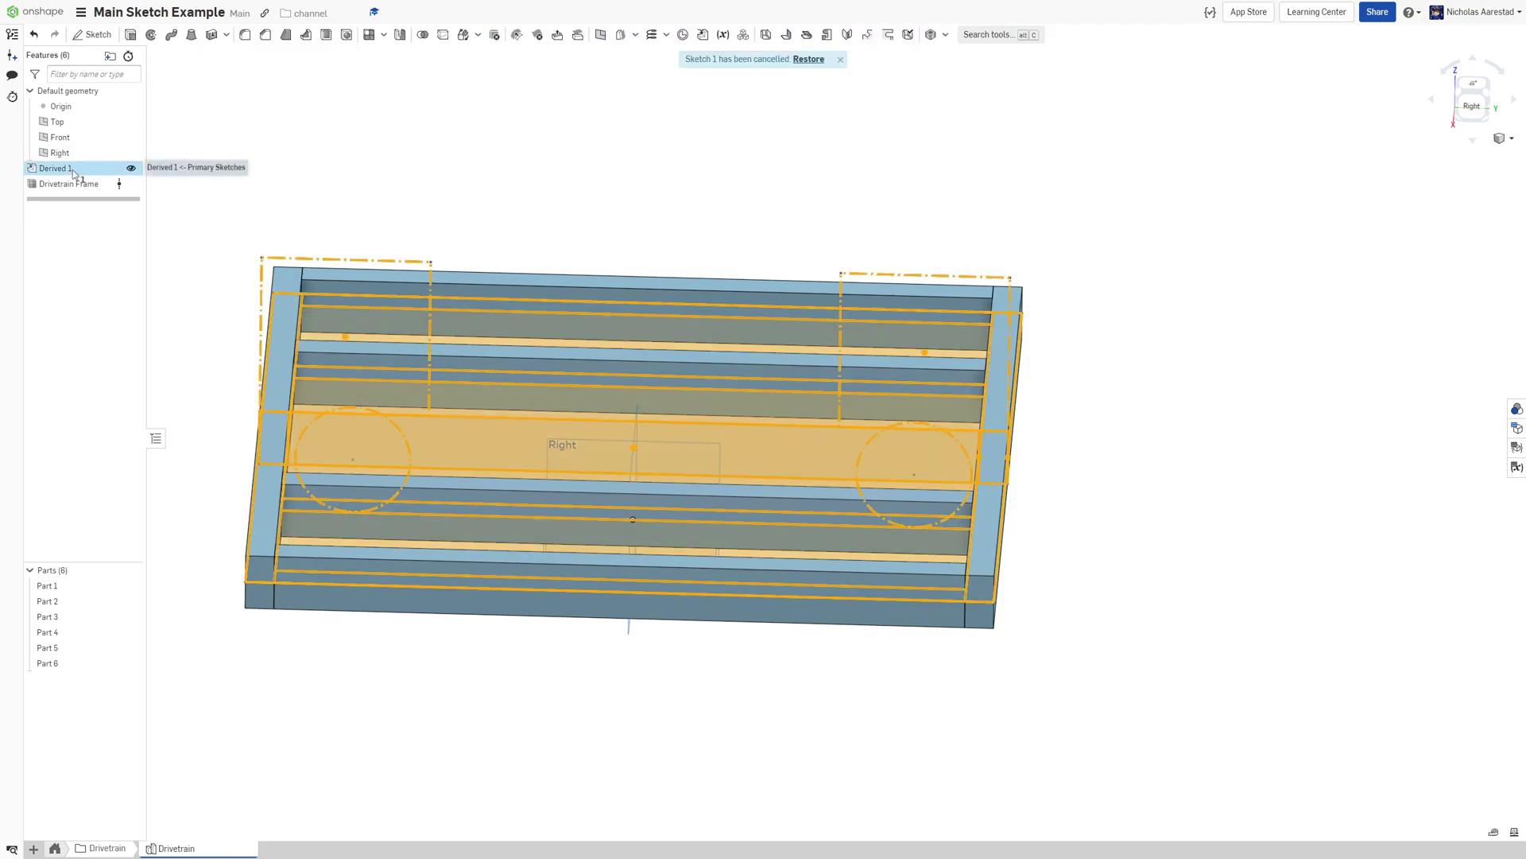
double_click(56, 169)
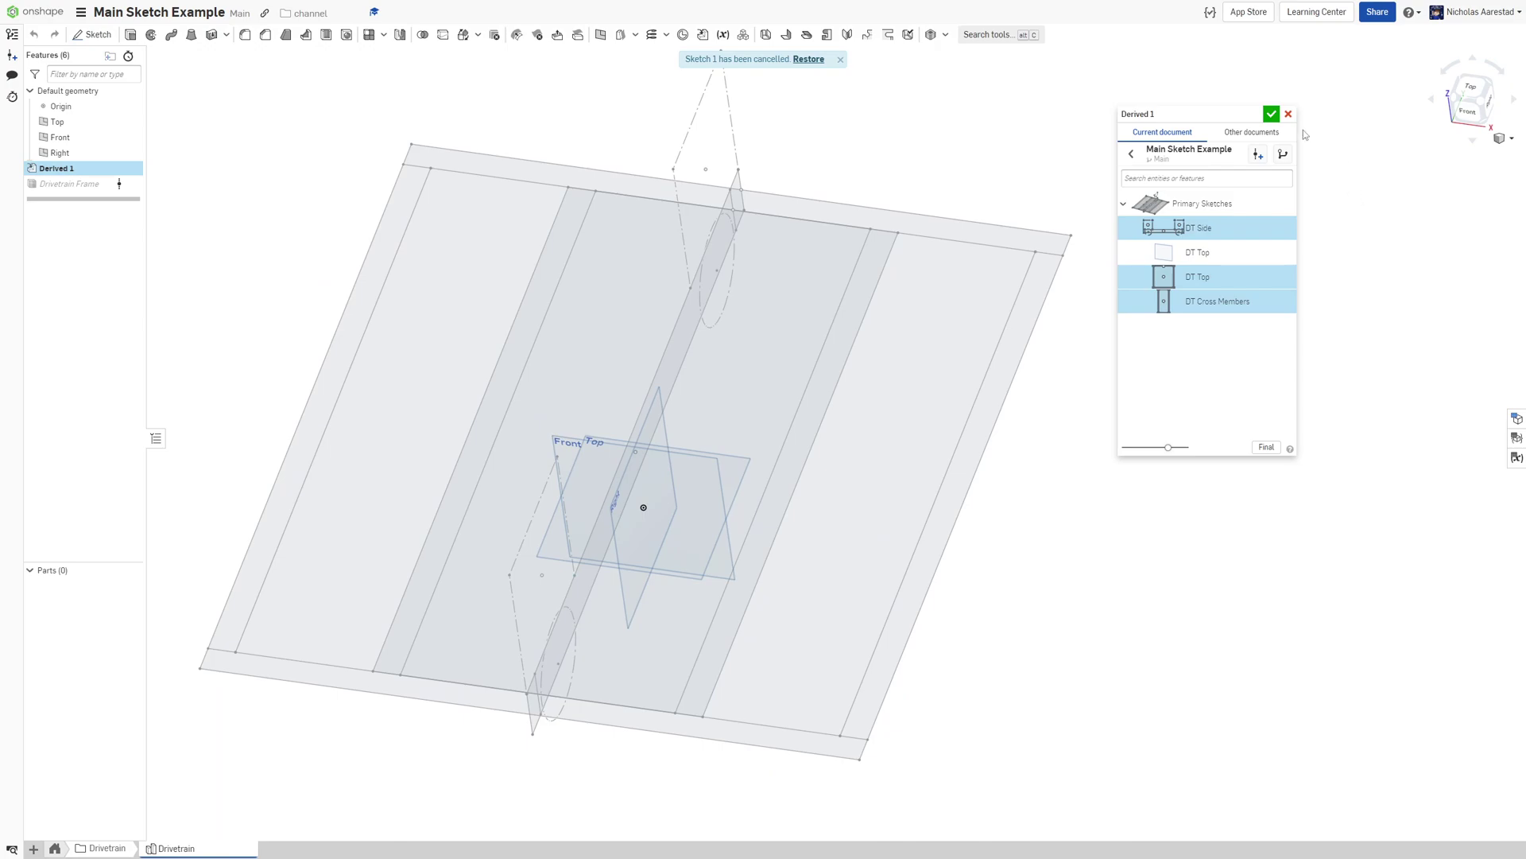
left_click(1289, 114)
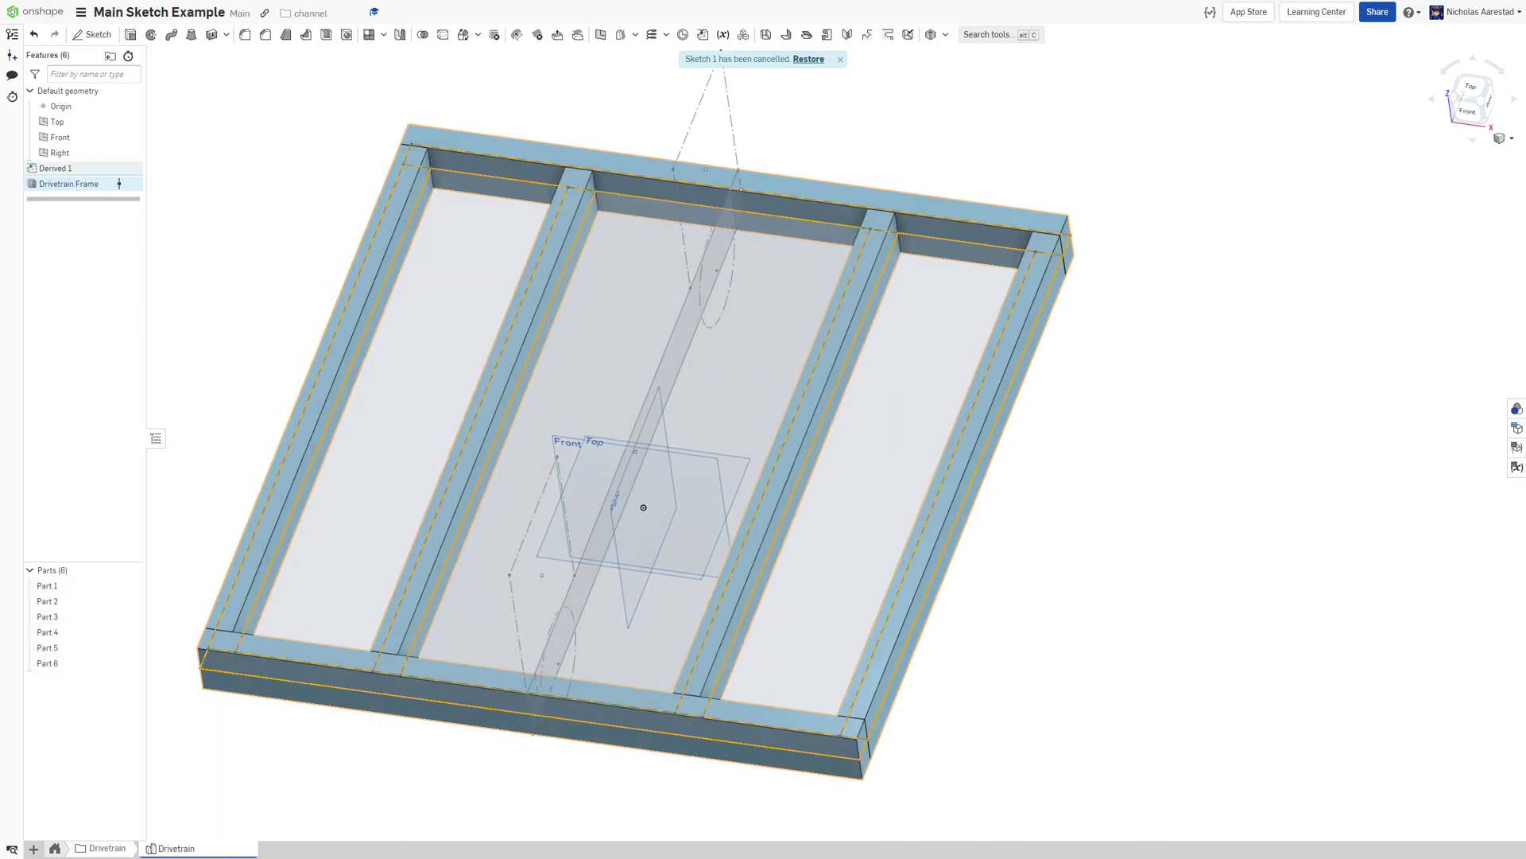
Edit the Drivetrain Frame extrusion to drop the right cross member, the right outer tube and the back tube regions
double_click(70, 184)
right_click_drag(928, 350, 876, 337)
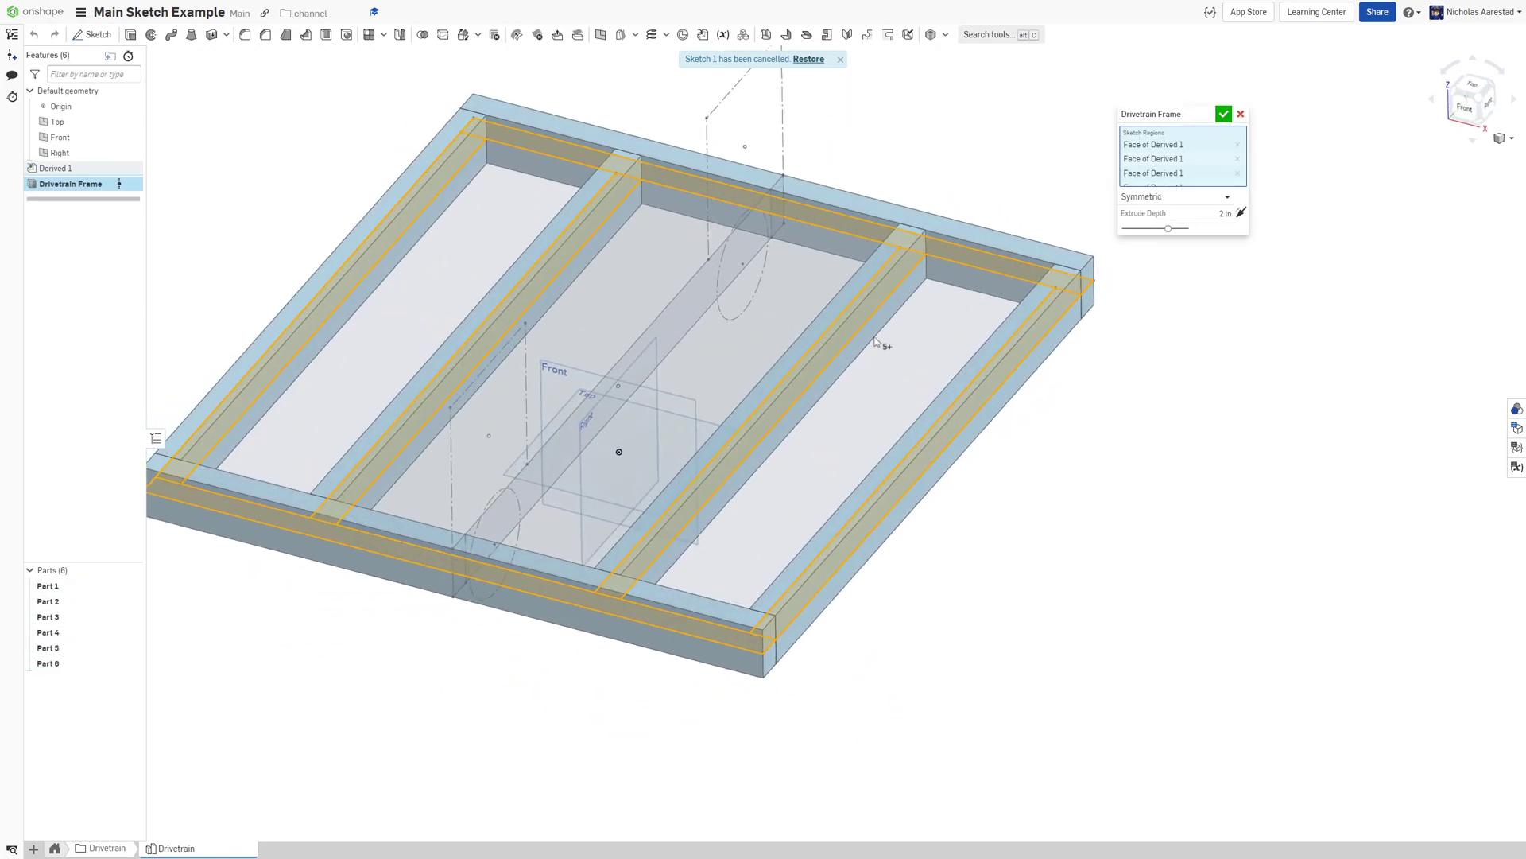
left_click(851, 327)
left_click(980, 398)
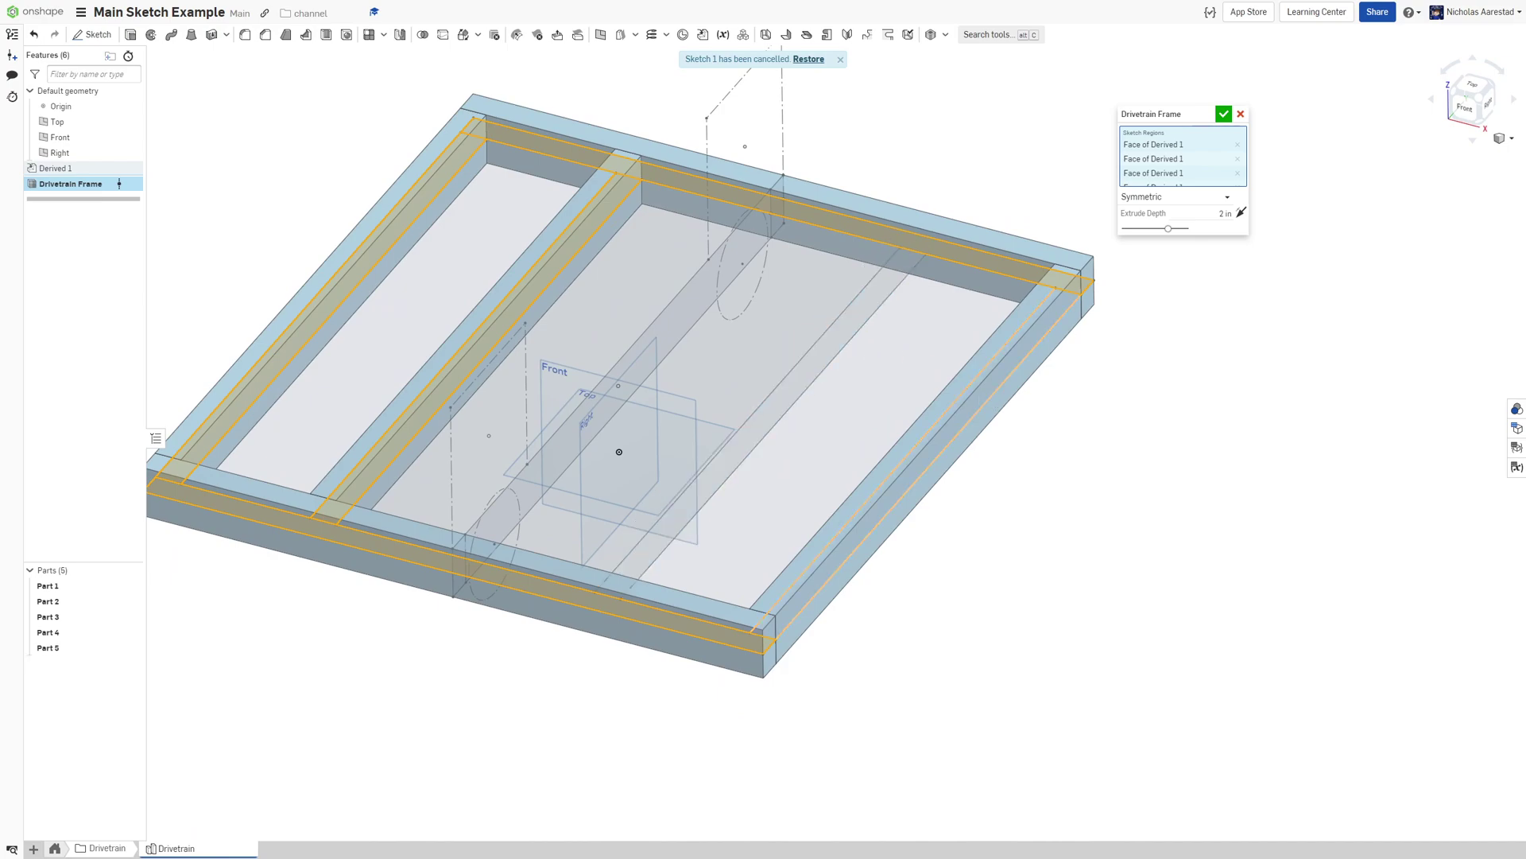
left_click(914, 248)
left_click(1225, 114)
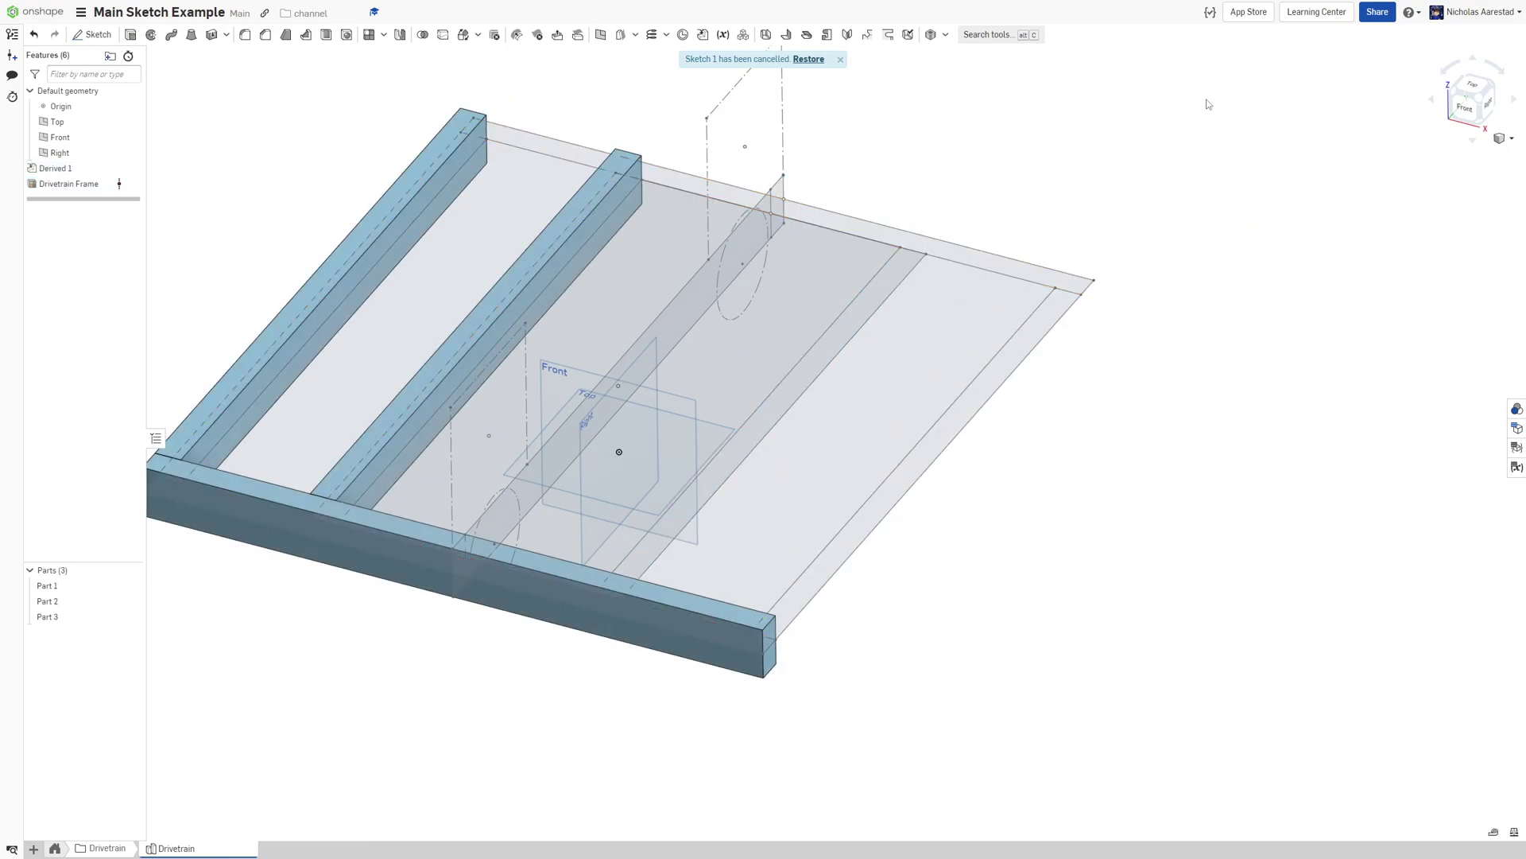
Start a sketch on the inner side face of the remaining cross member
scroll(986, 239, "down", 3)
mouse_move(986, 239)
right_mouse_down()
mouse_move(970, 222)
mouse_move(985, 212)
right_mouse_up()
scroll(986, 211, "up", 3)
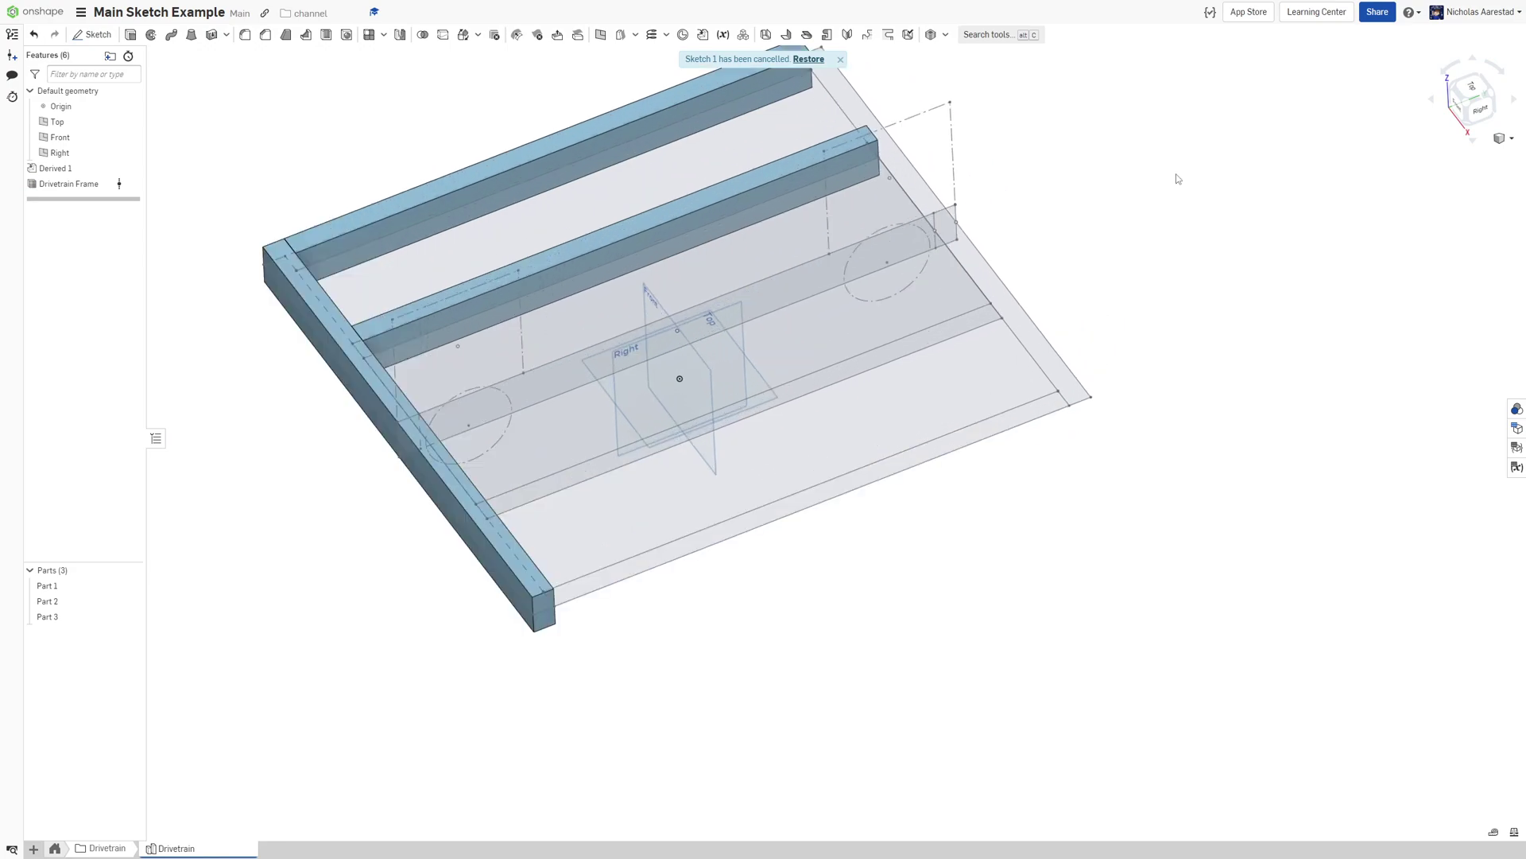
right_click_drag(765, 223, 701, 265)
right_click_drag(564, 264, 588, 170)
scroll(463, 204, "up", 5)
key("shift+s")
left_click(388, 219)
Draw a 1.5 in diameter circle centred on the cross member's midline near its front end
key("c")
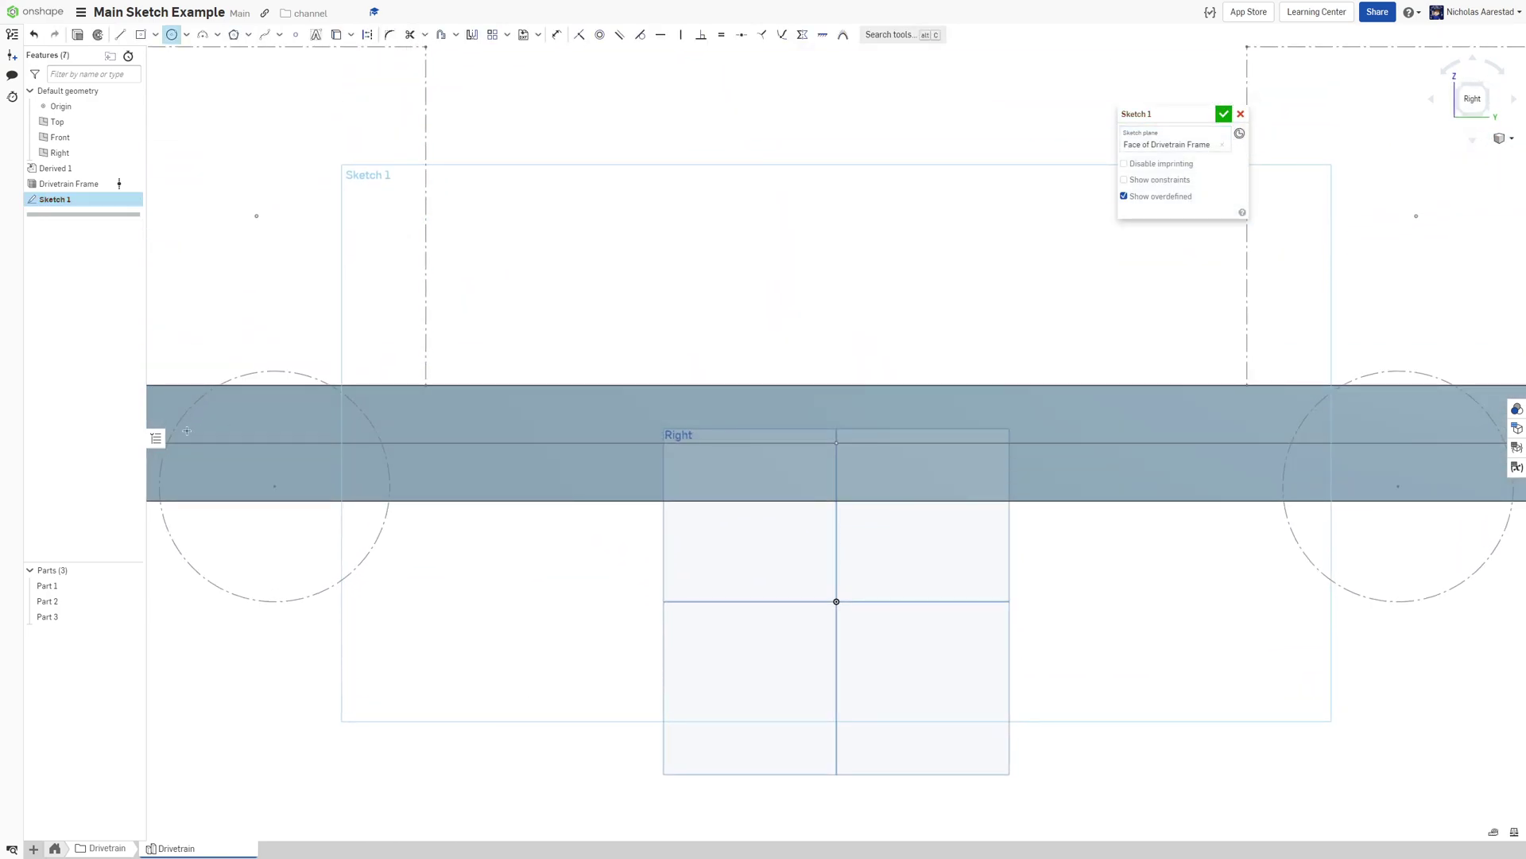
scroll(365, 417, "up", 3)
left_click(361, 415)
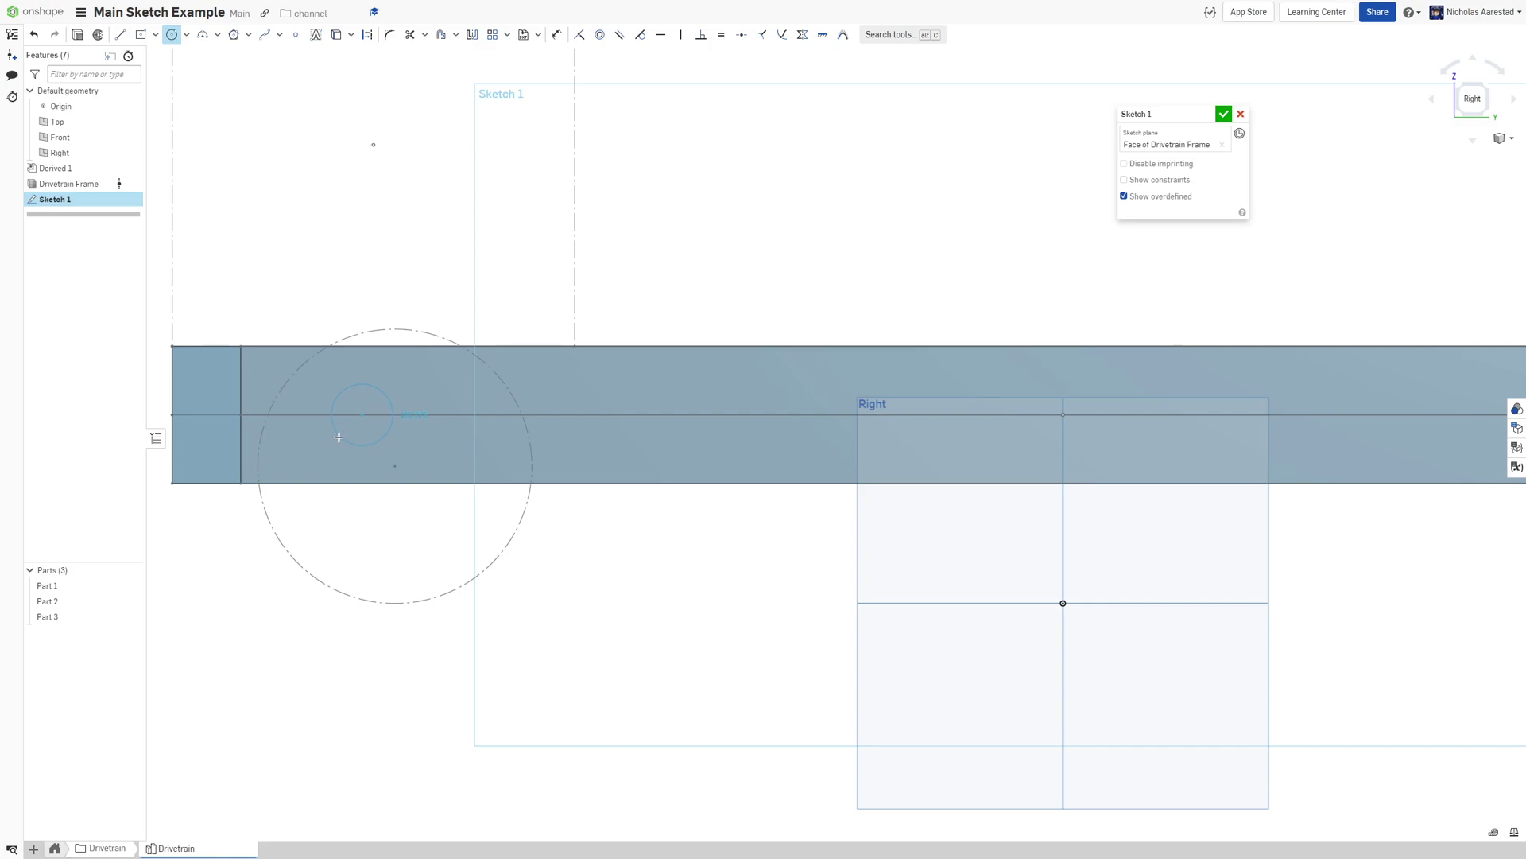
left_click(335, 444)
type("1.5")
key("Return")
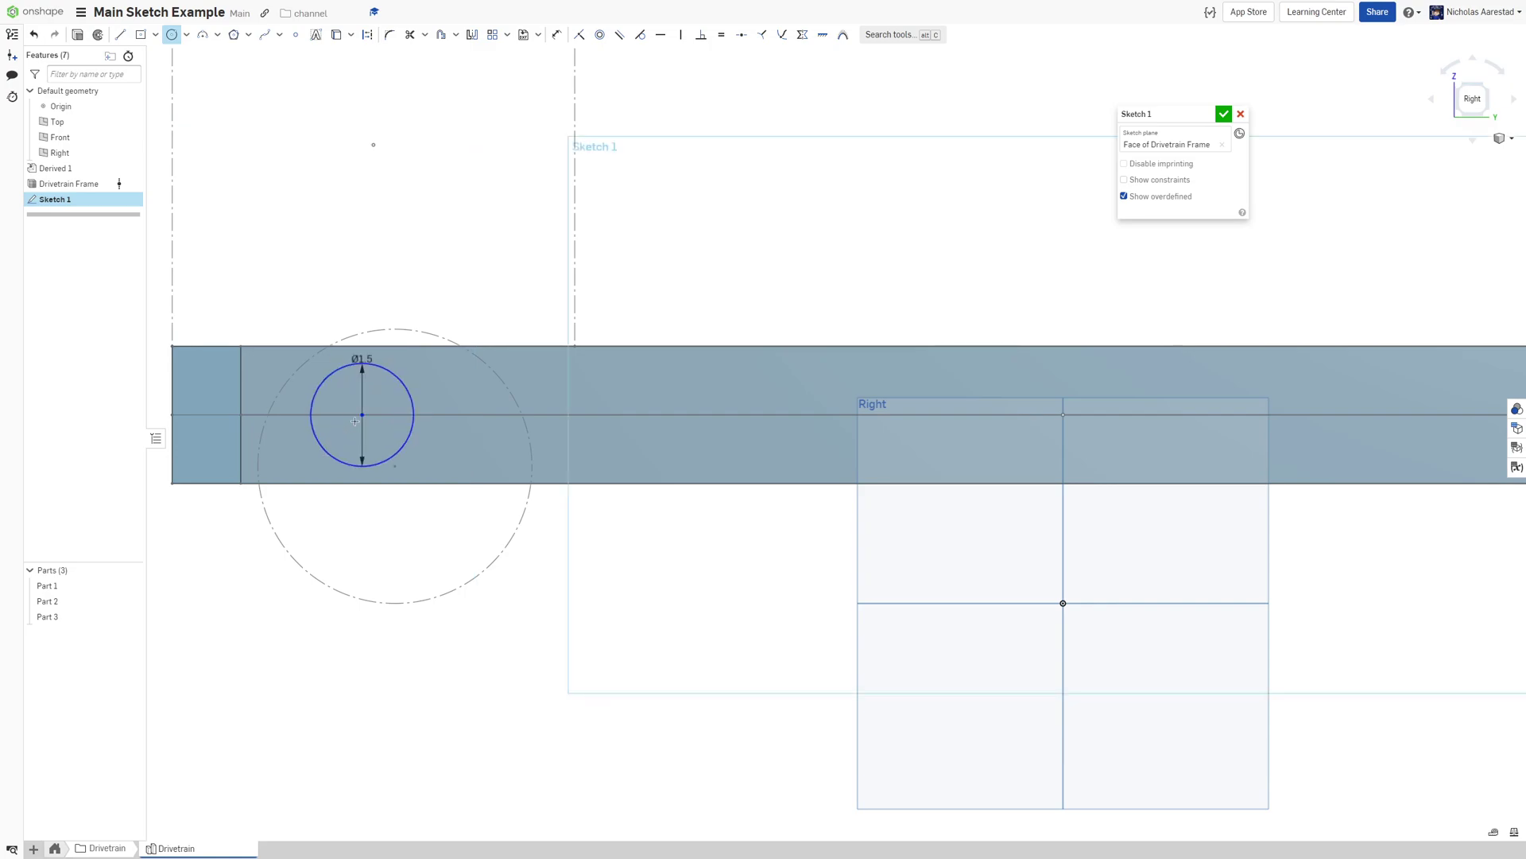
Mirror the circle about the vertical centre plane to the other end of the cross member
scroll(327, 342, "down", 3)
left_click(472, 35)
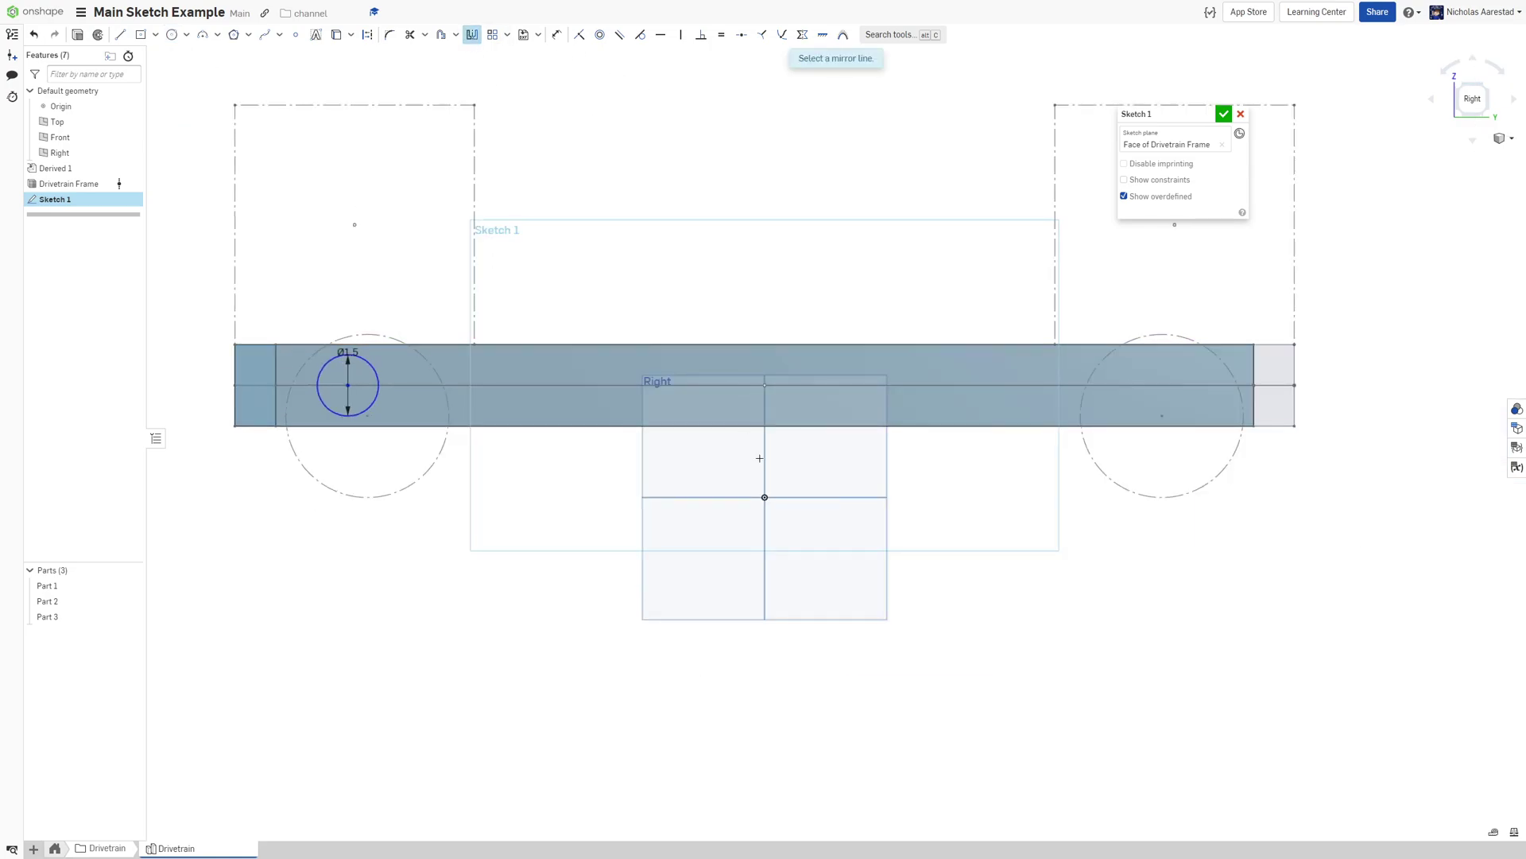
left_click(768, 440)
left_click(342, 359)
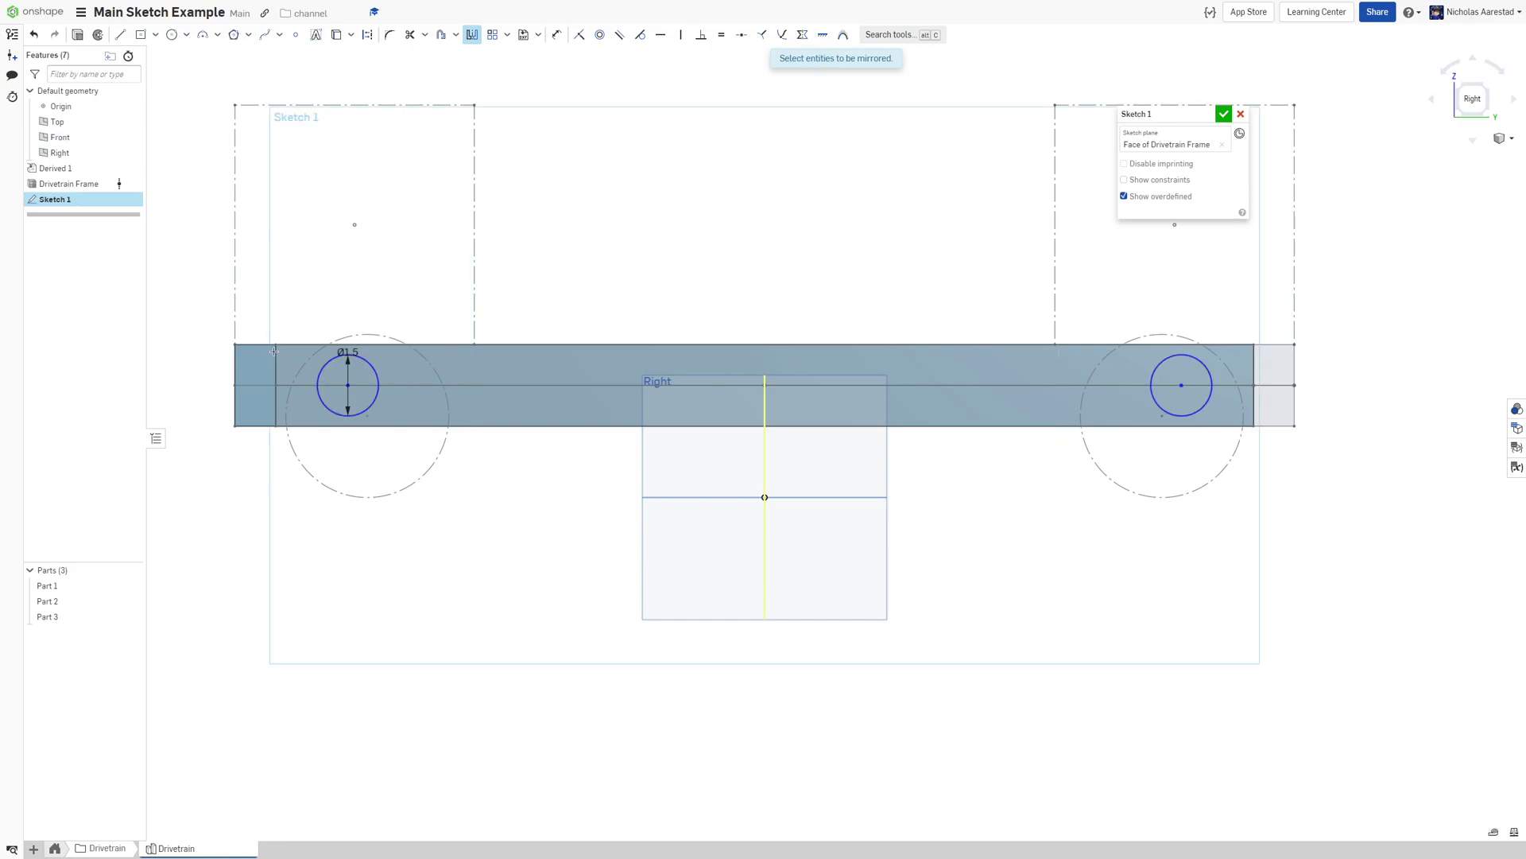
Dimension the original circle's centre 2 in from the edge where the cross member meets the front tube
scroll(410, 378, "up", 3)
key("u")
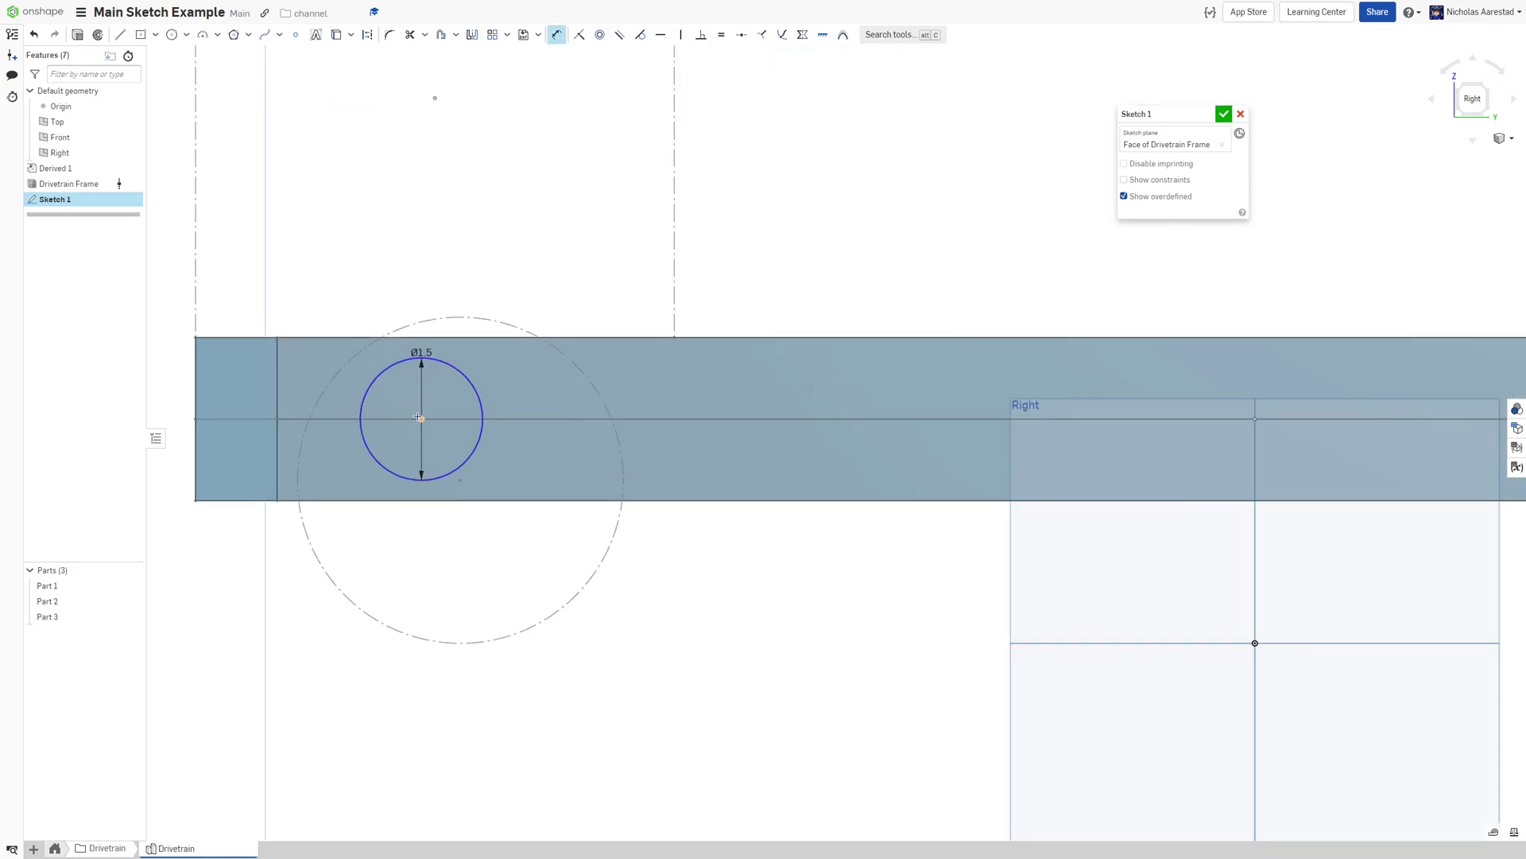
left_click(278, 363)
left_click(313, 358)
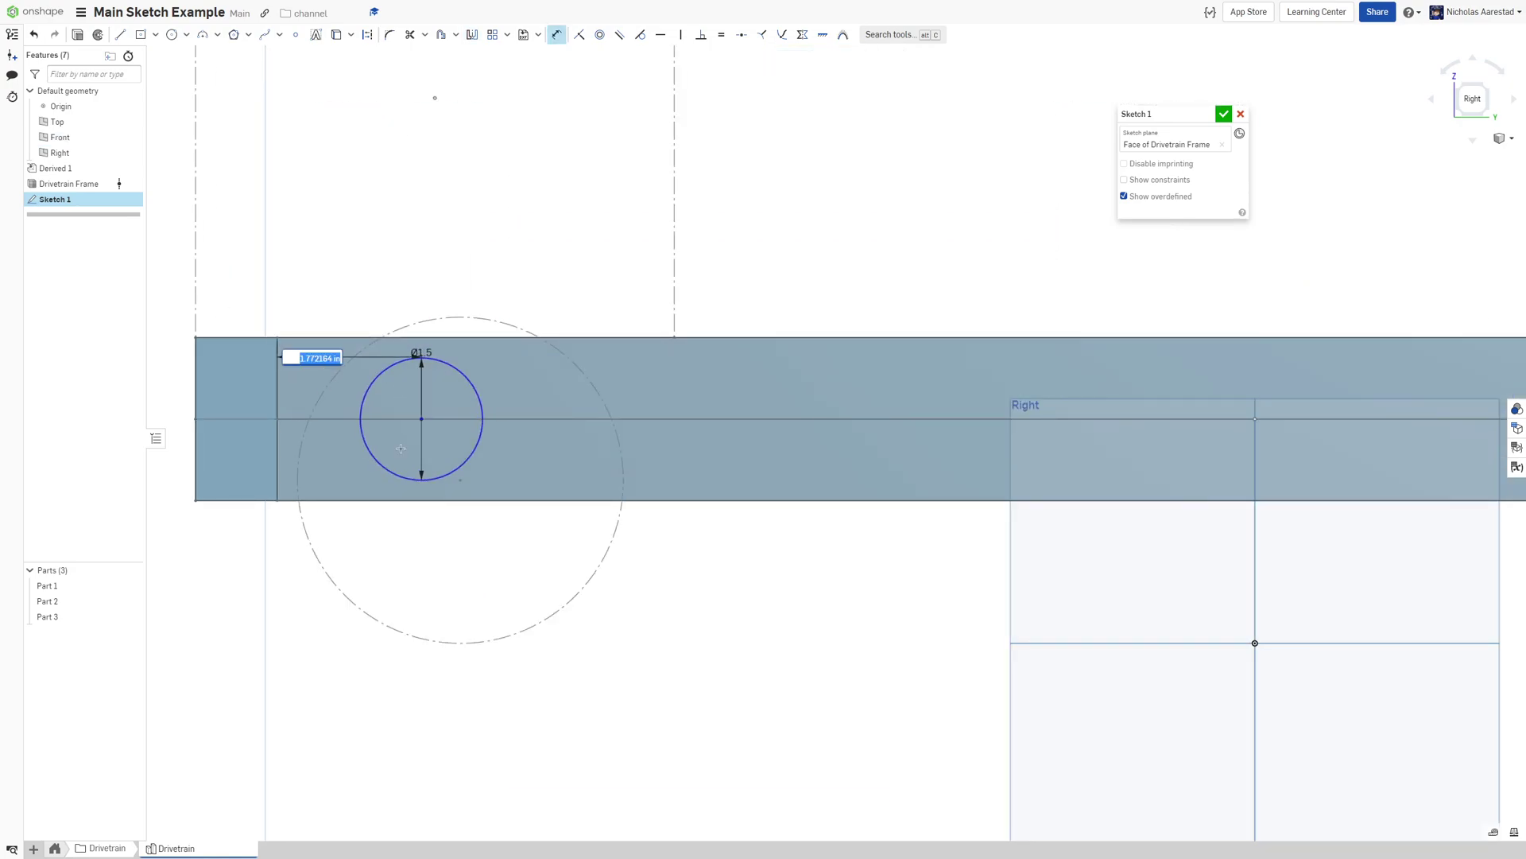
type("2")
key("Return")
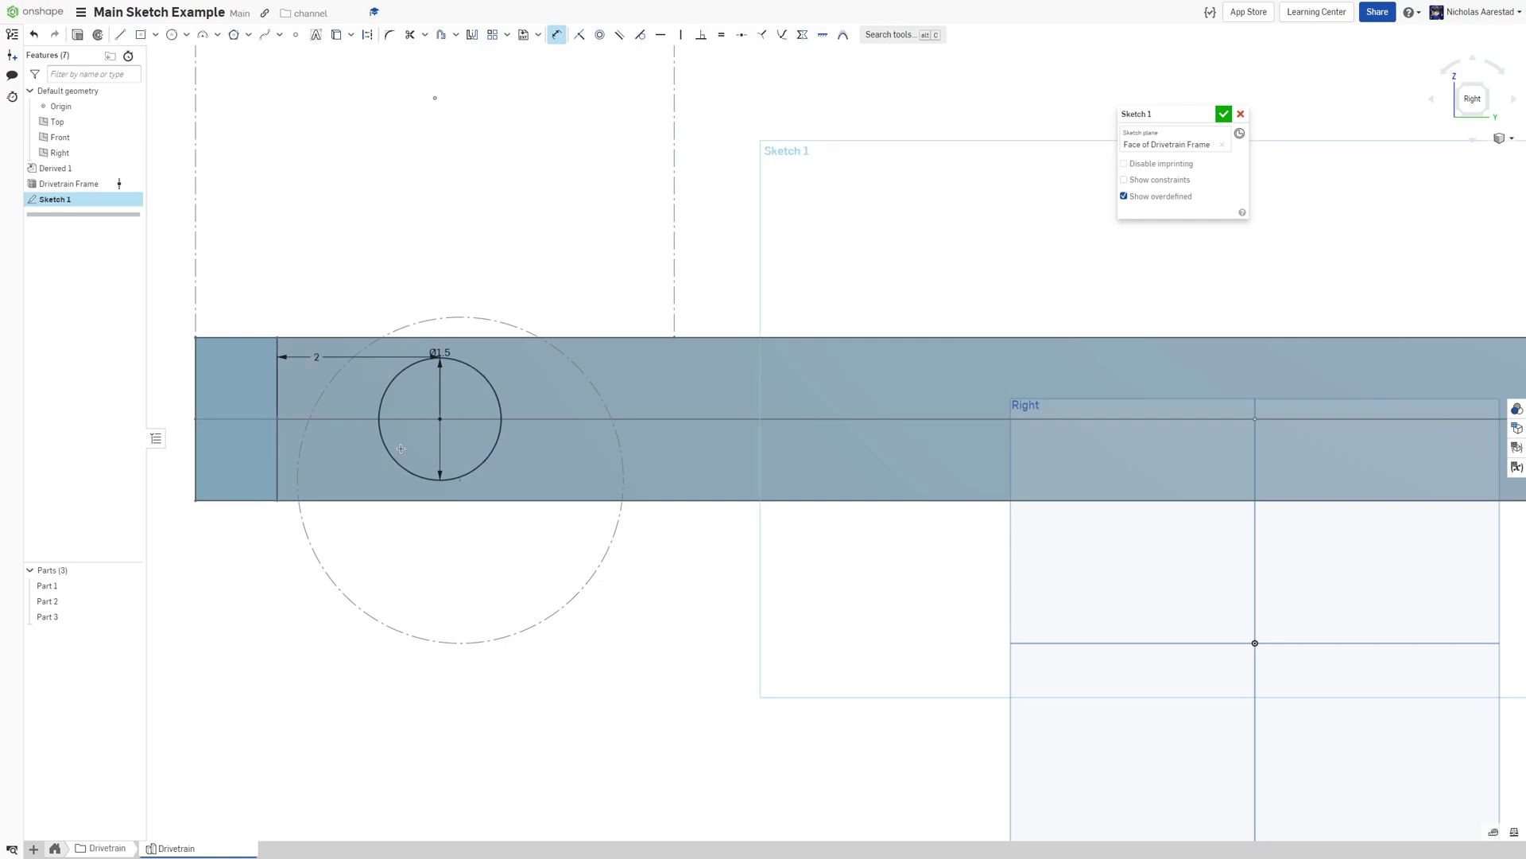
Change the circle's offset from the front tube to 1.75 in
scroll(401, 448, "down", 2)
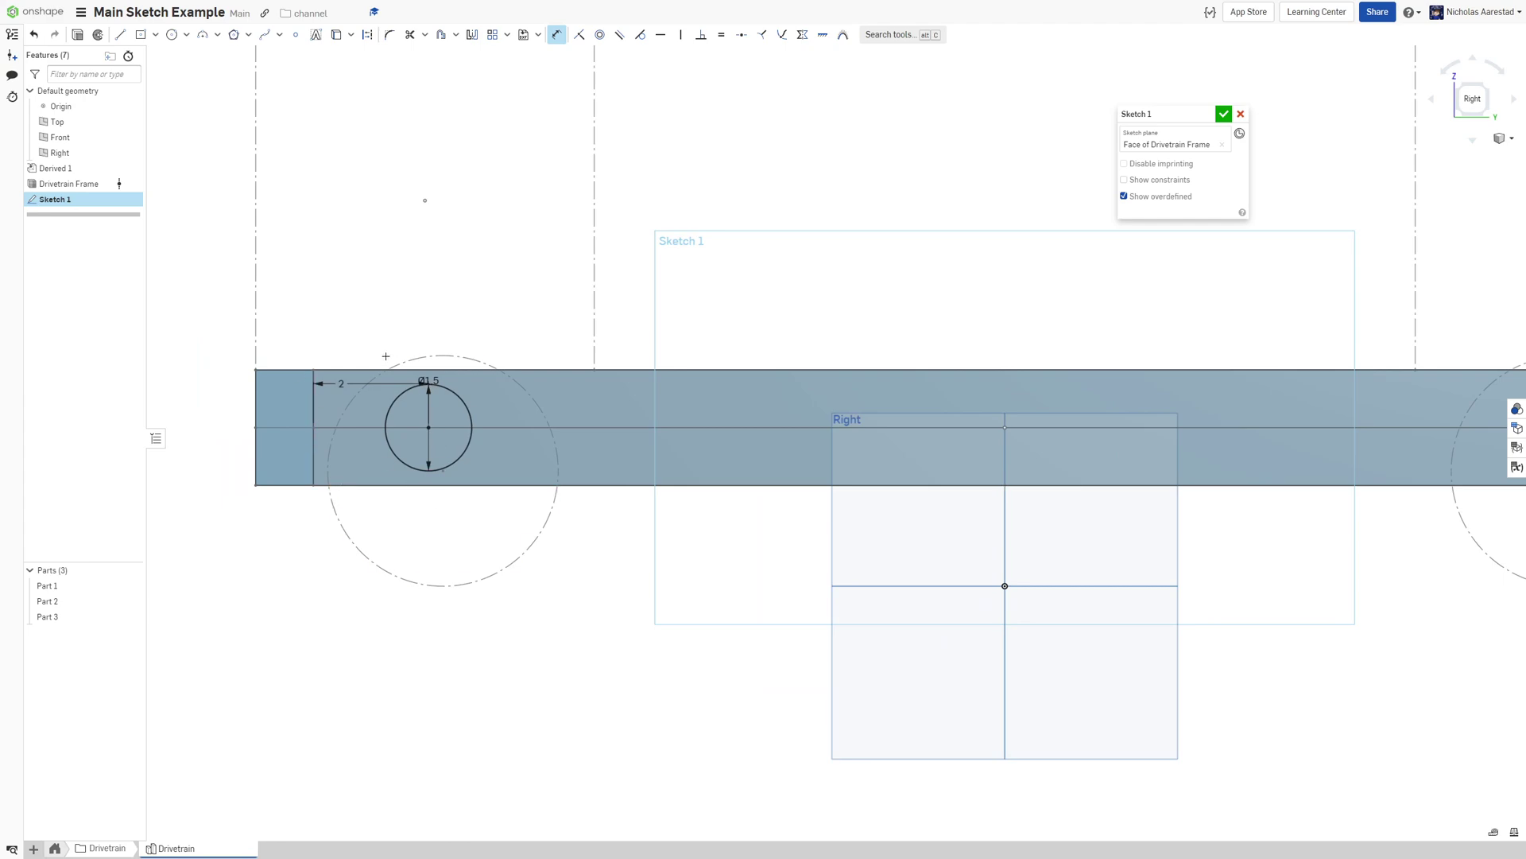
double_click(343, 383)
type("1.7")
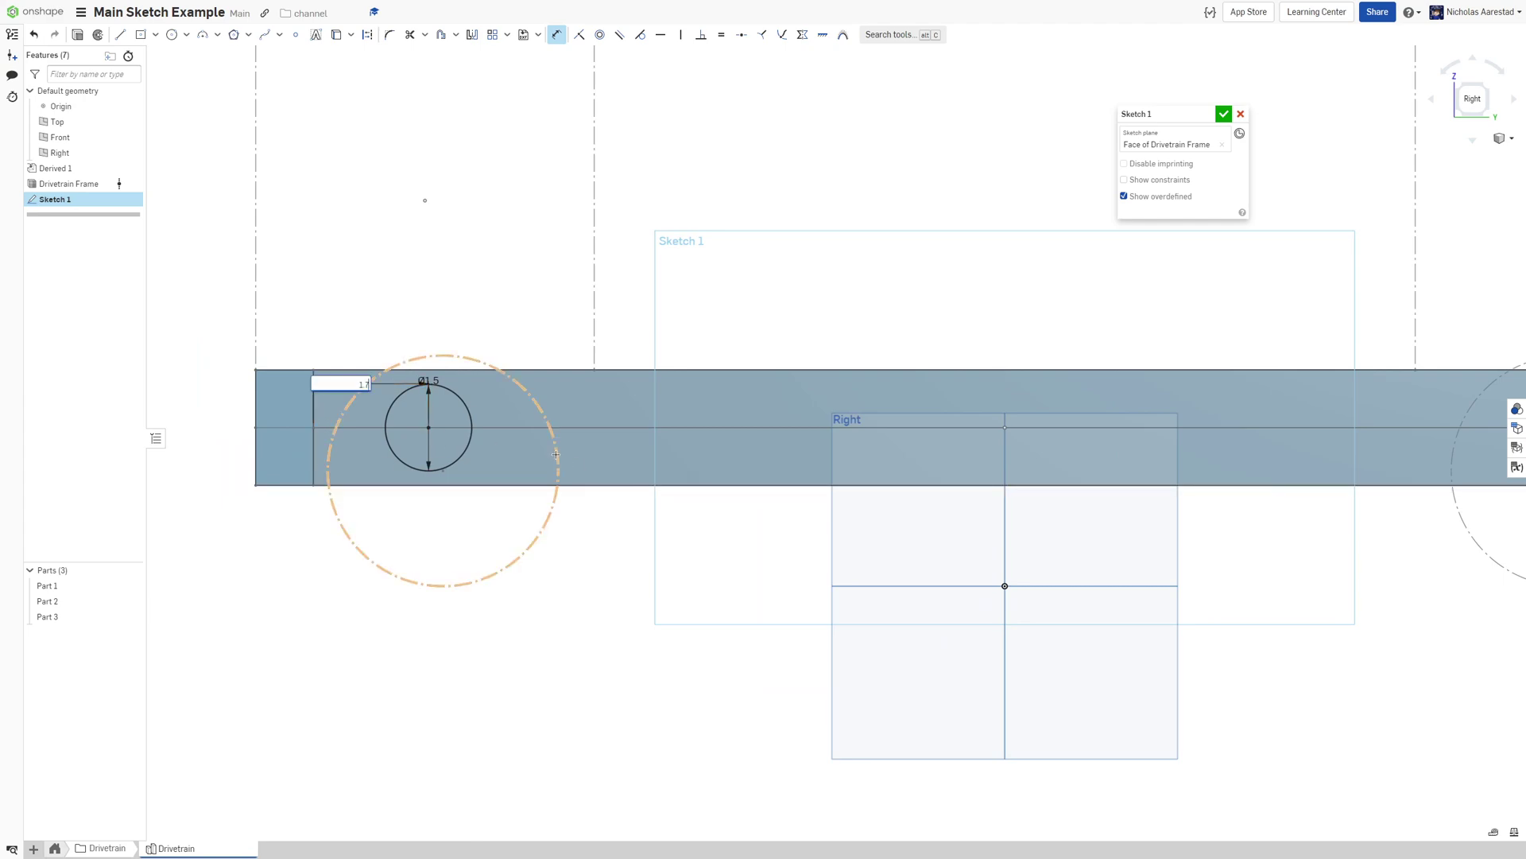
type("5")
key("Return")
scroll(484, 265, "down", 3)
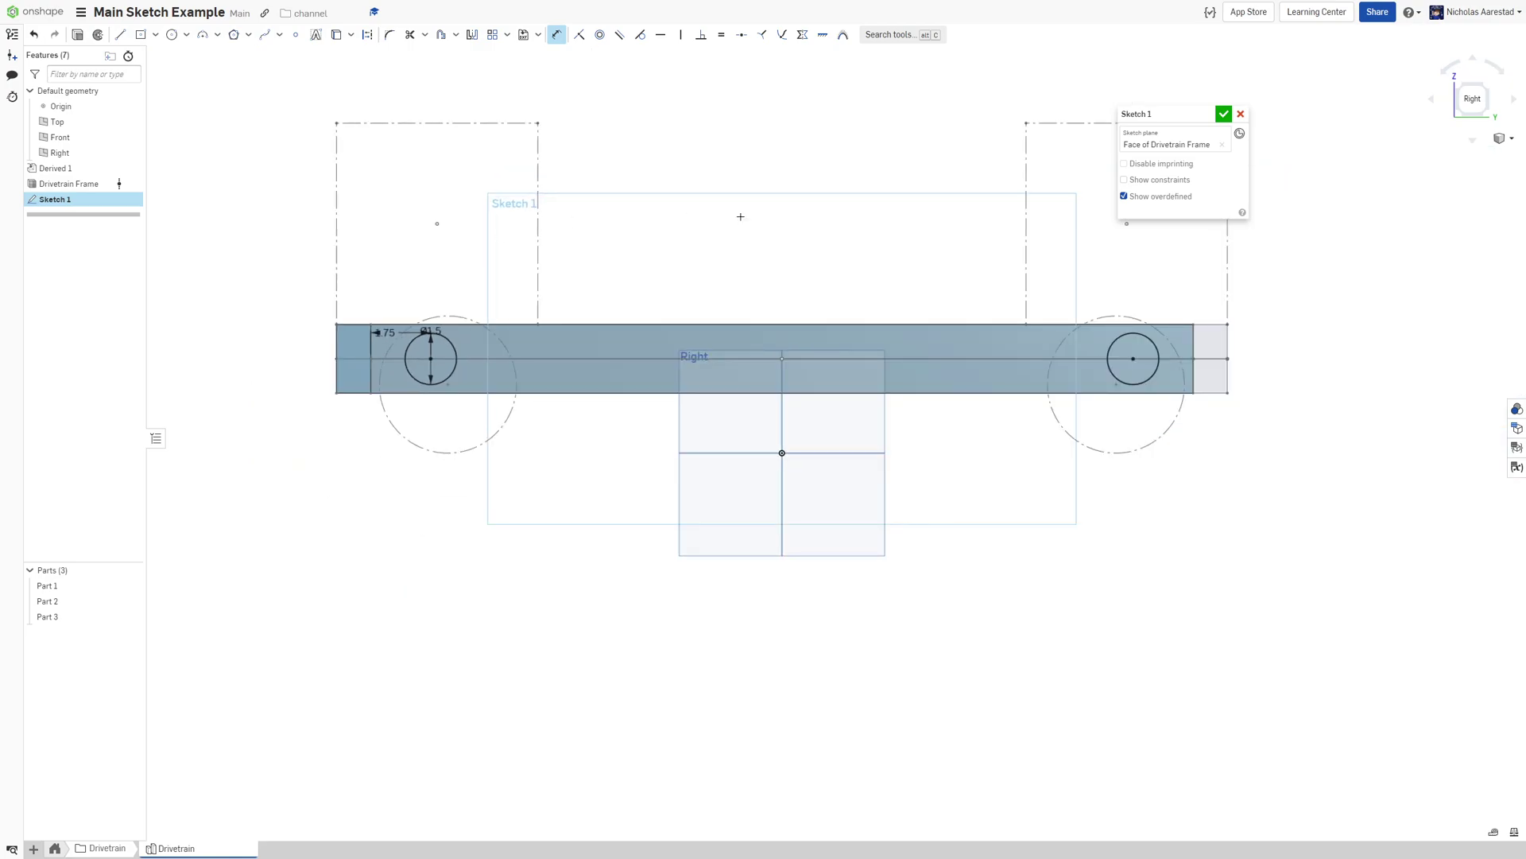
scroll(675, 436, "up", 2)
scroll(362, 320, "down", 2)
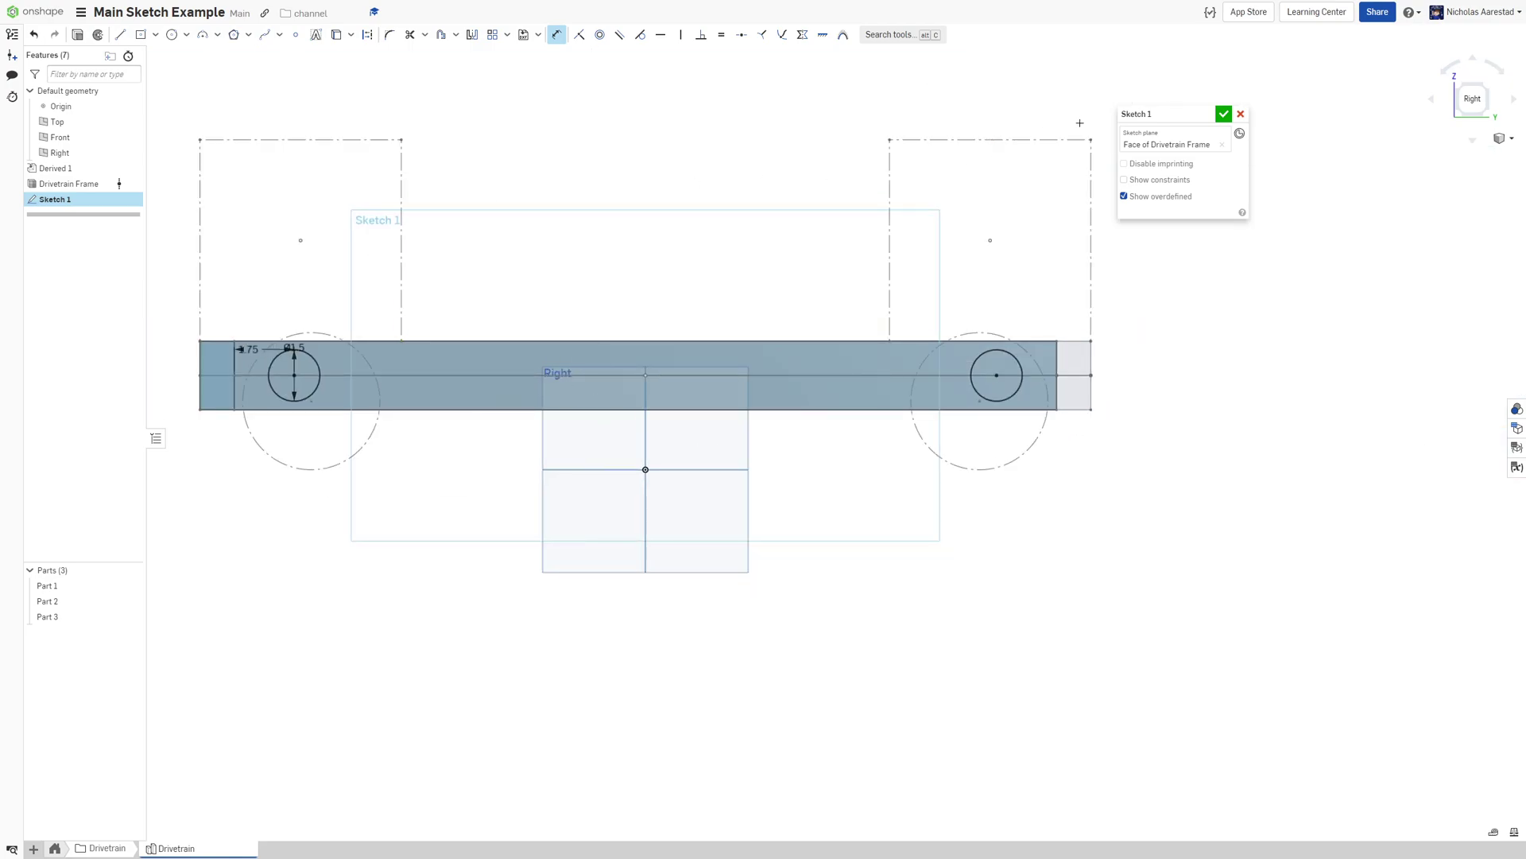
Rename the sketch Wiring Holes and finish it
left_click(1206, 112)
key("Return")
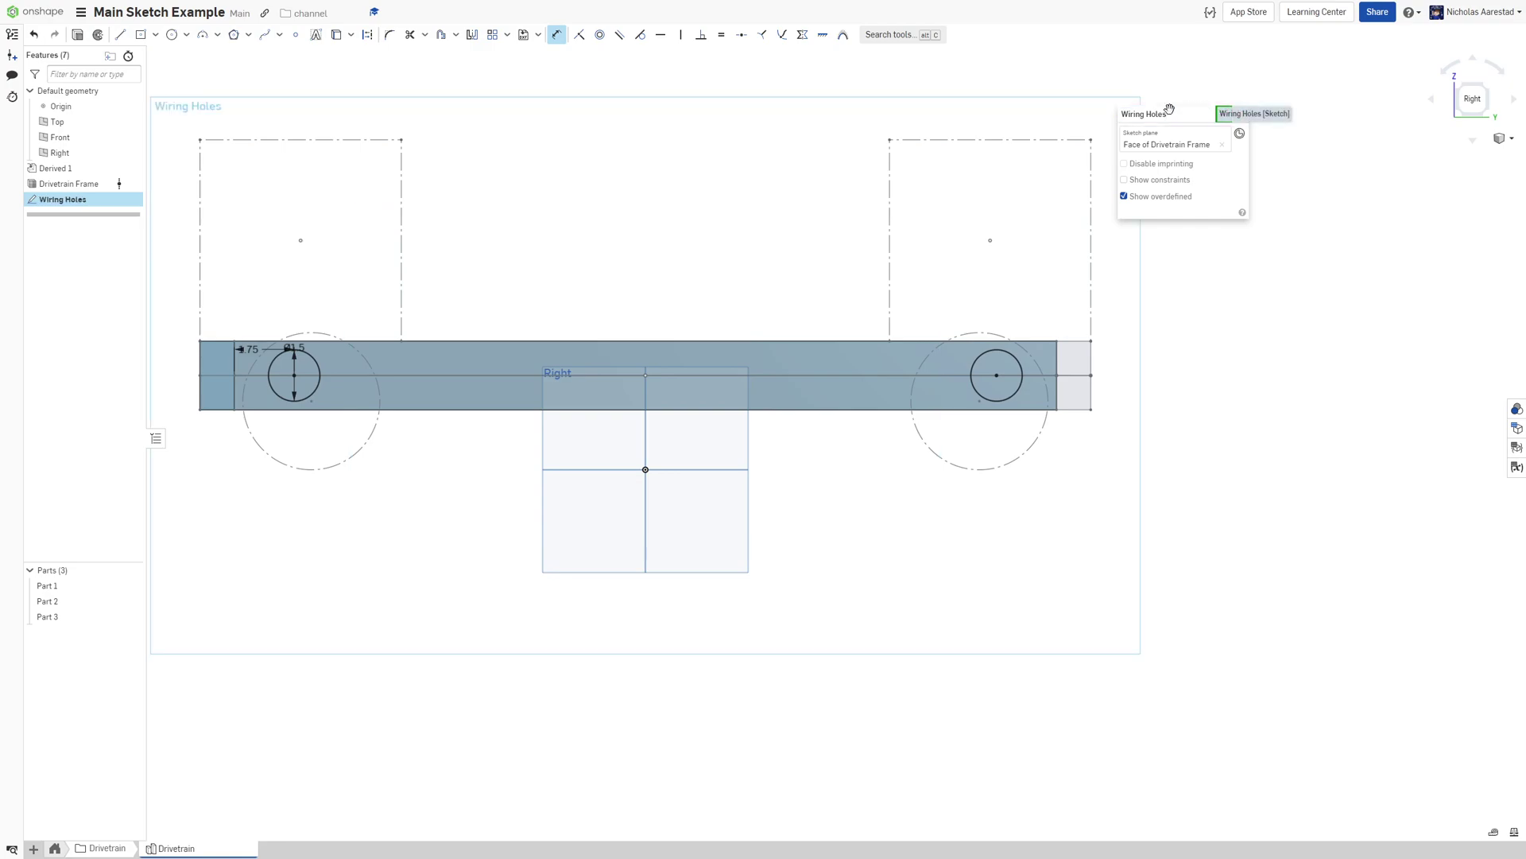
right_click_drag(824, 265, 807, 310)
key("Return")
Cut the two Wiring Holes circles into the cross member with a blind Remove extrude 0.5 in deep
key("shift+e")
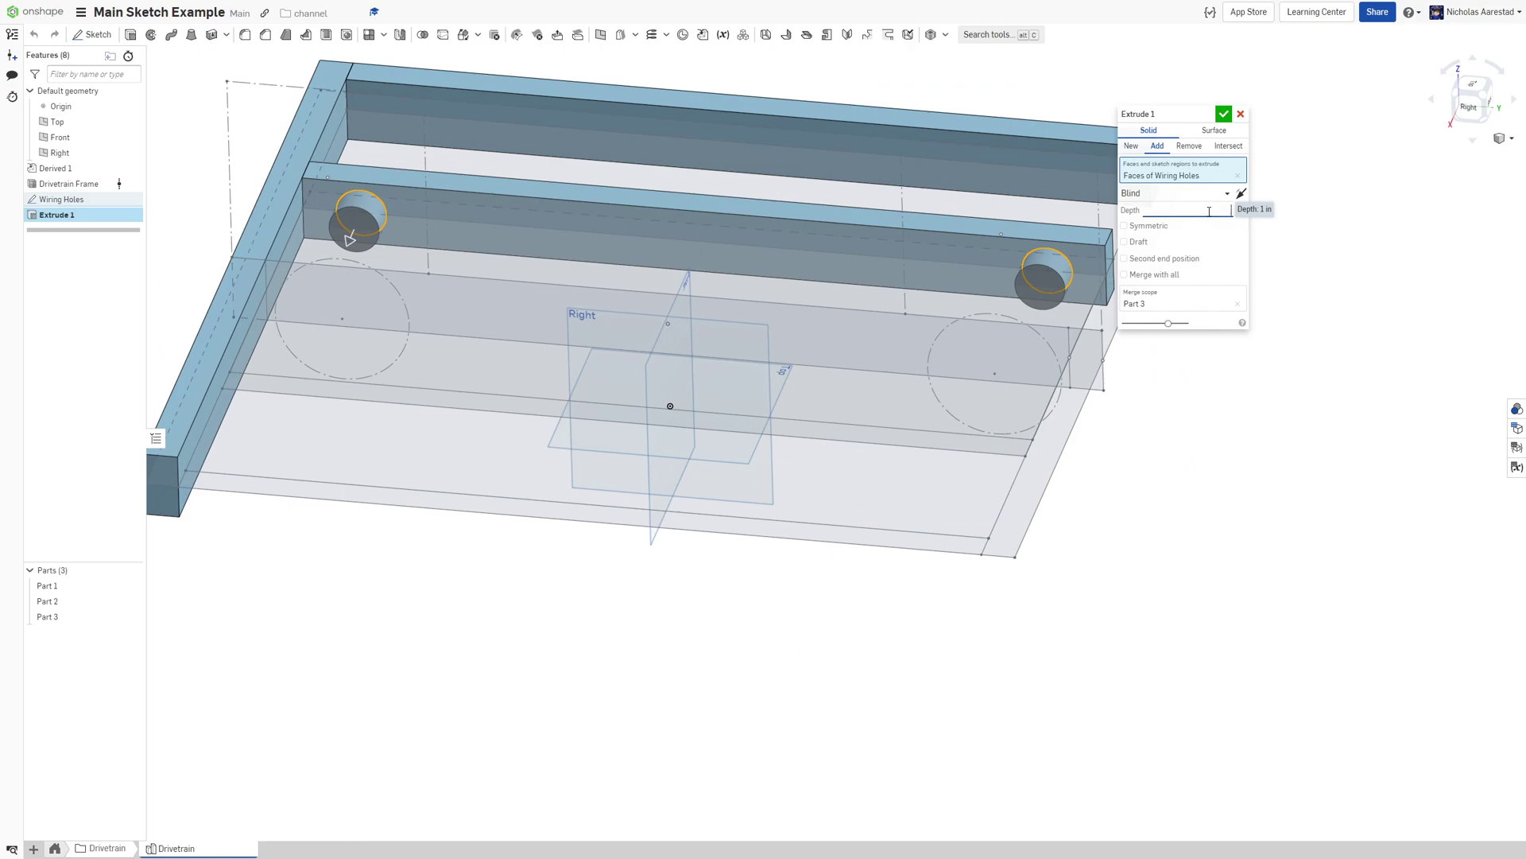
type("0.5")
left_click(1188, 147)
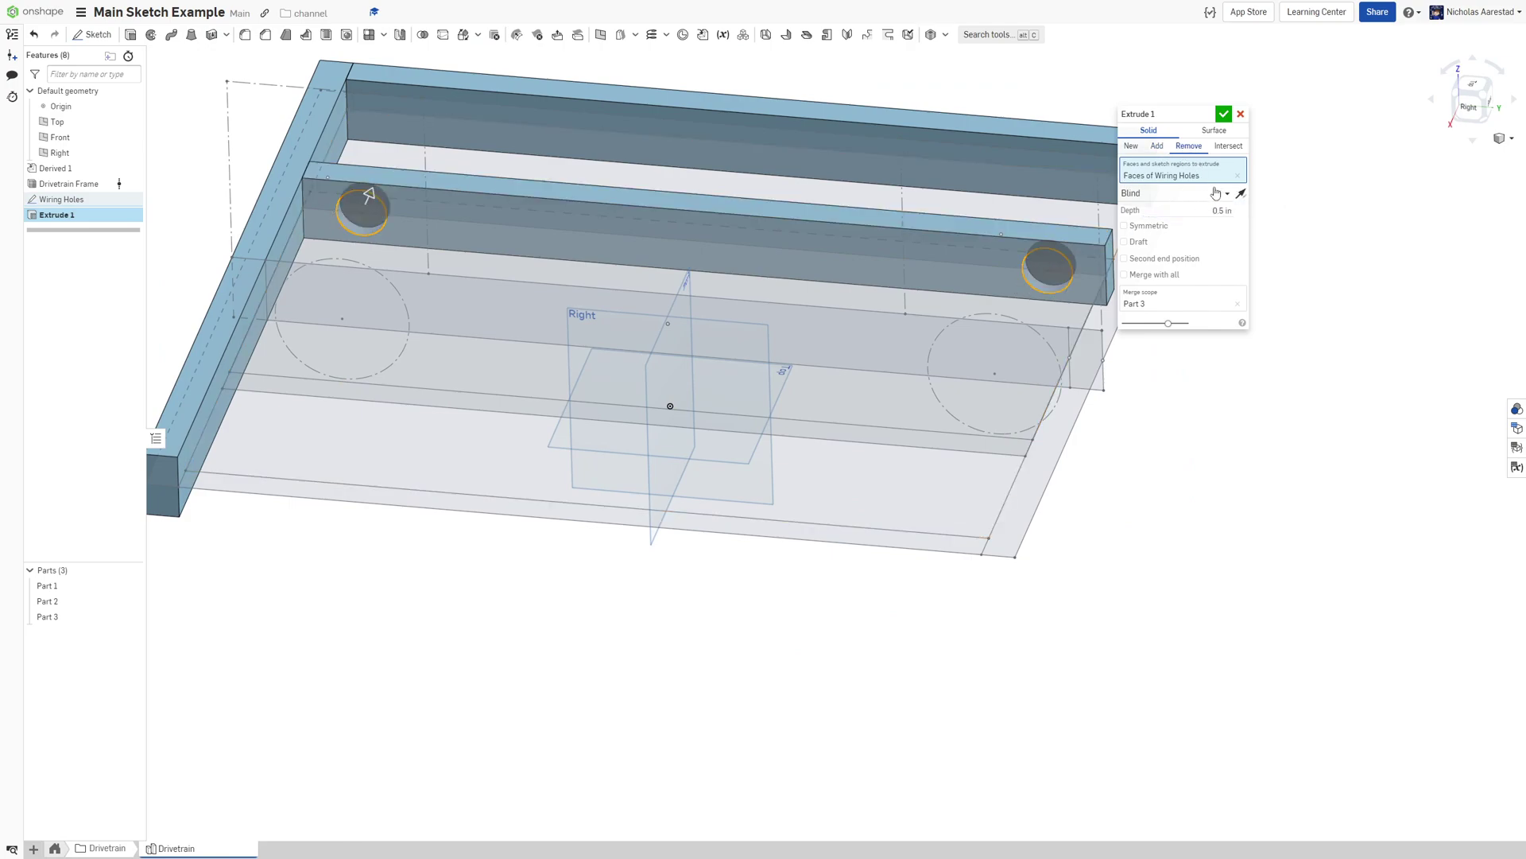
left_click(1224, 115)
right_click_drag(1225, 119, 408, 86)
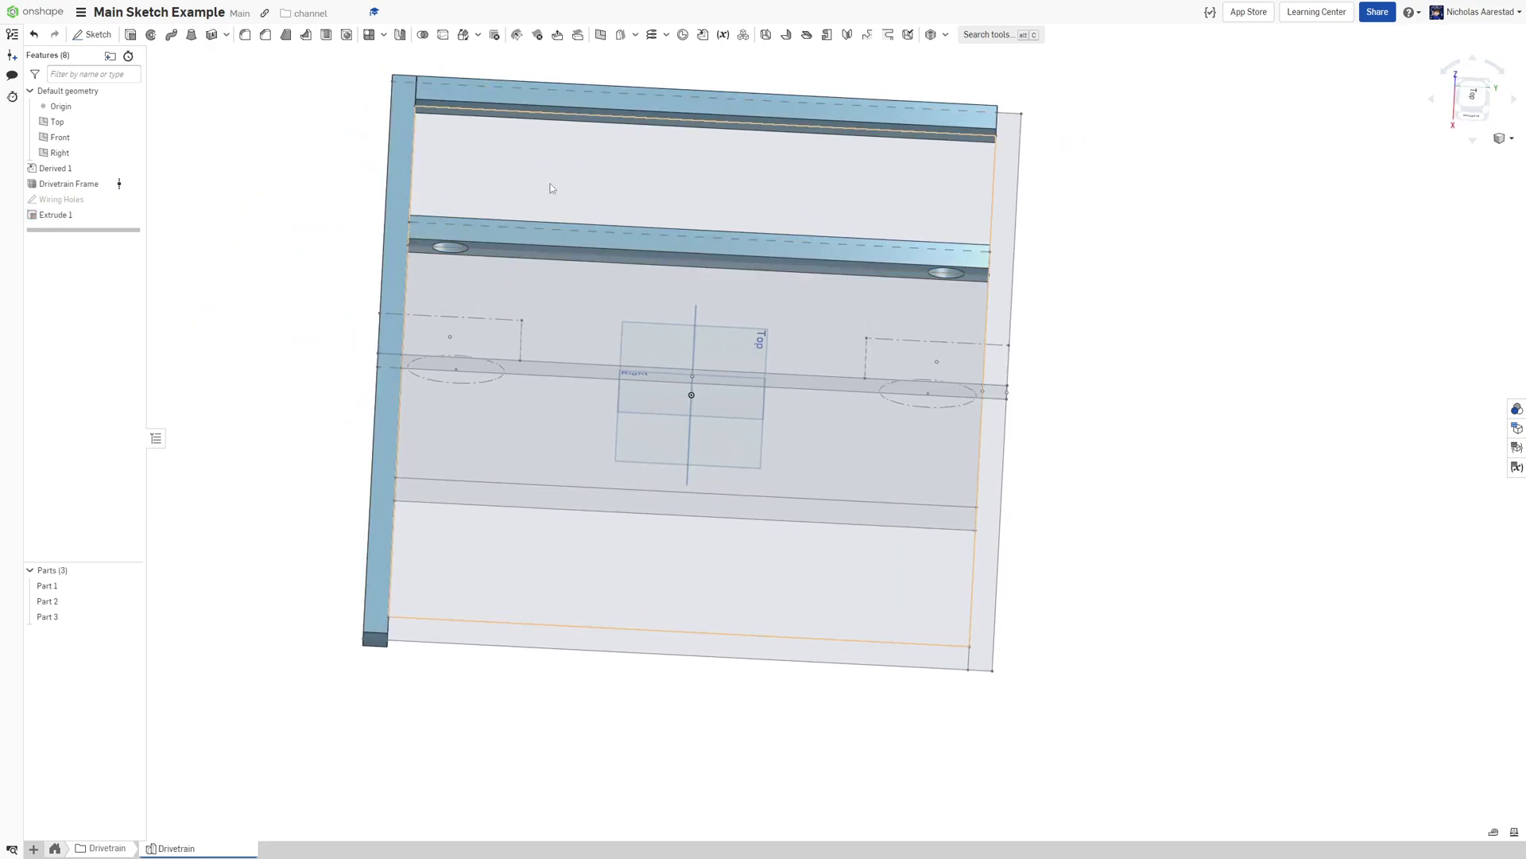
Start a sketch on the outer face of the cross member and draw a 1.5 in diameter circle on its centreline
mouse_move(572, 188)
right_mouse_down()
mouse_move(574, 105)
mouse_move(426, 7)
mouse_move(358, 121)
mouse_move(660, 281)
right_mouse_up()
scroll(660, 282, "down", 4)
scroll(596, 217, "up", 5)
right_click_drag(597, 217, 525, 312)
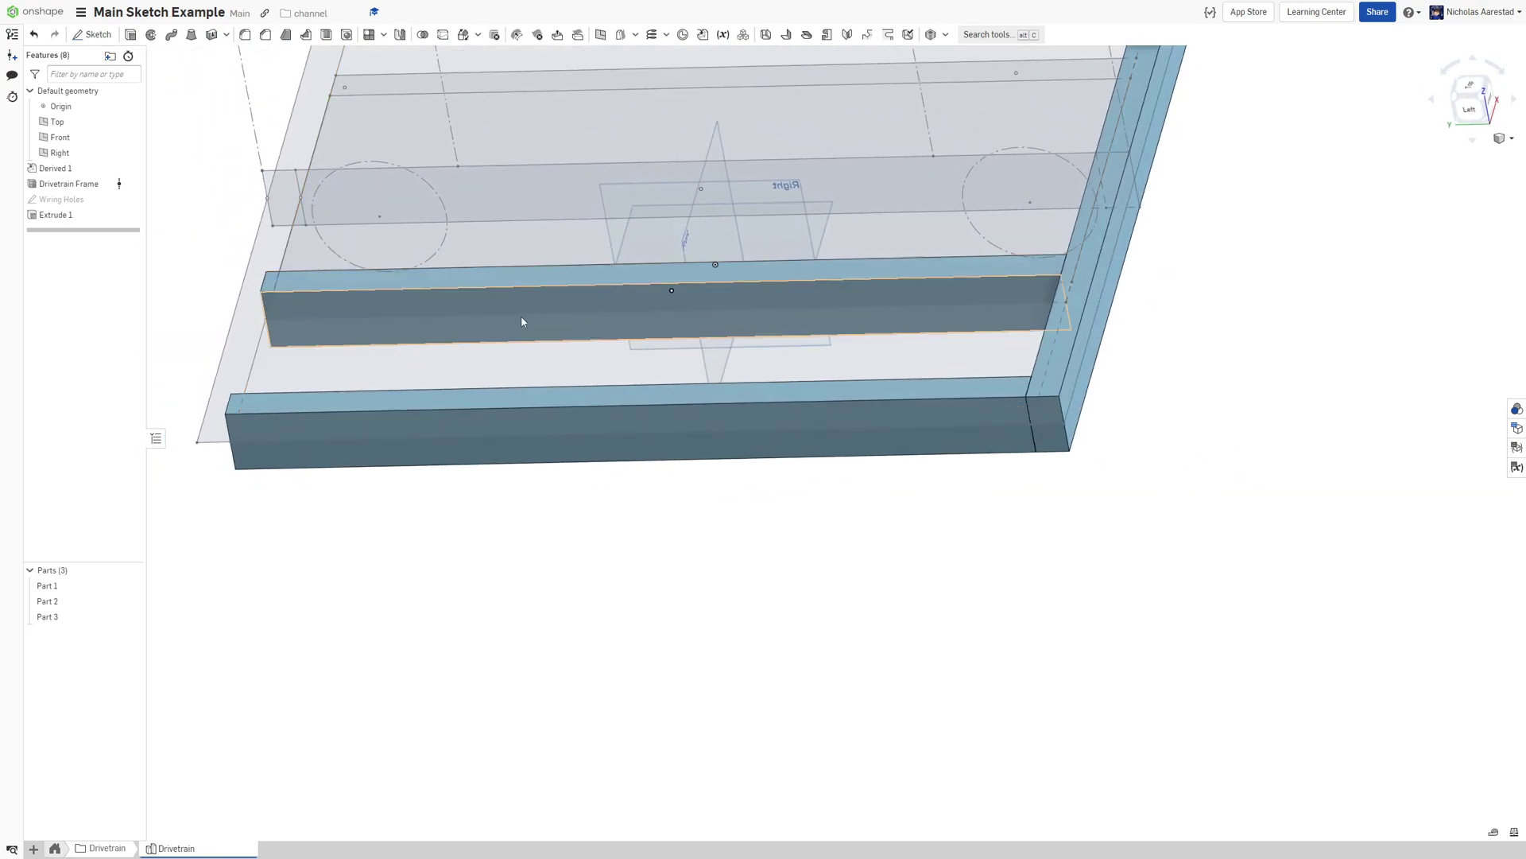
key("shift+s")
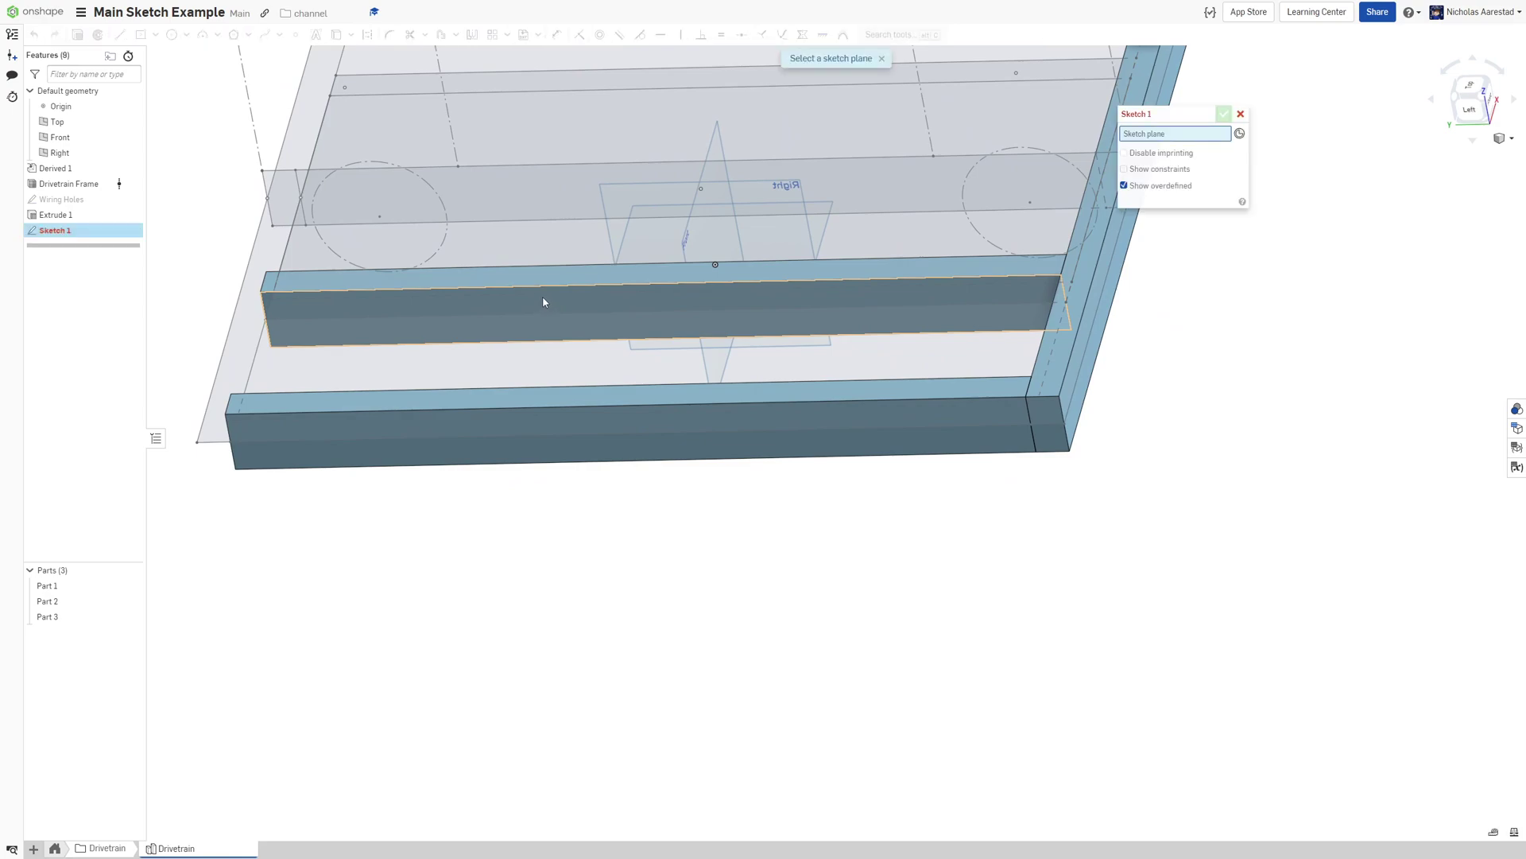
left_click(542, 295)
key("n")
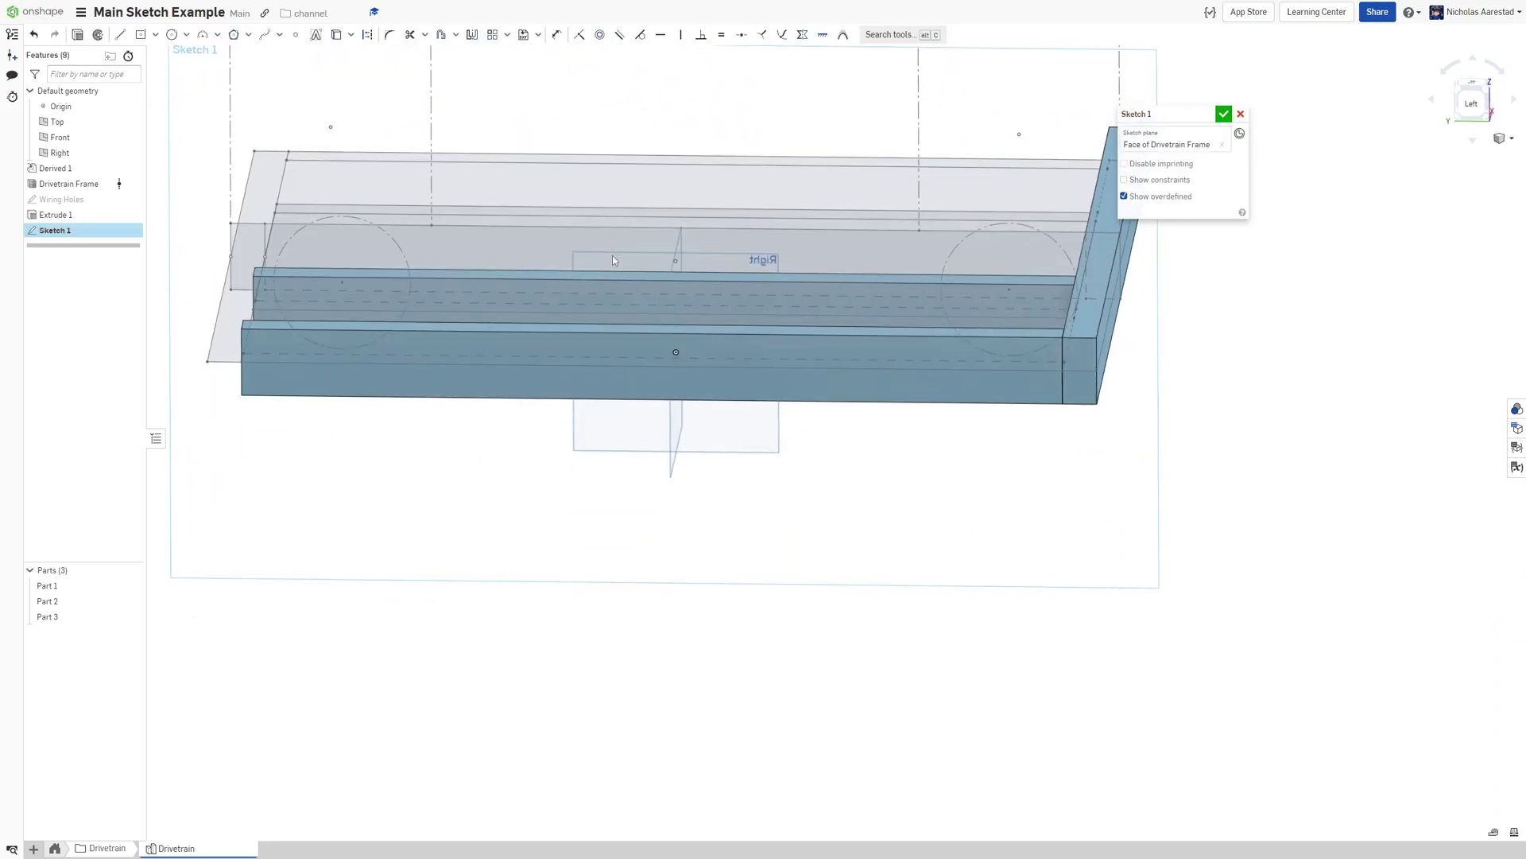
key("c")
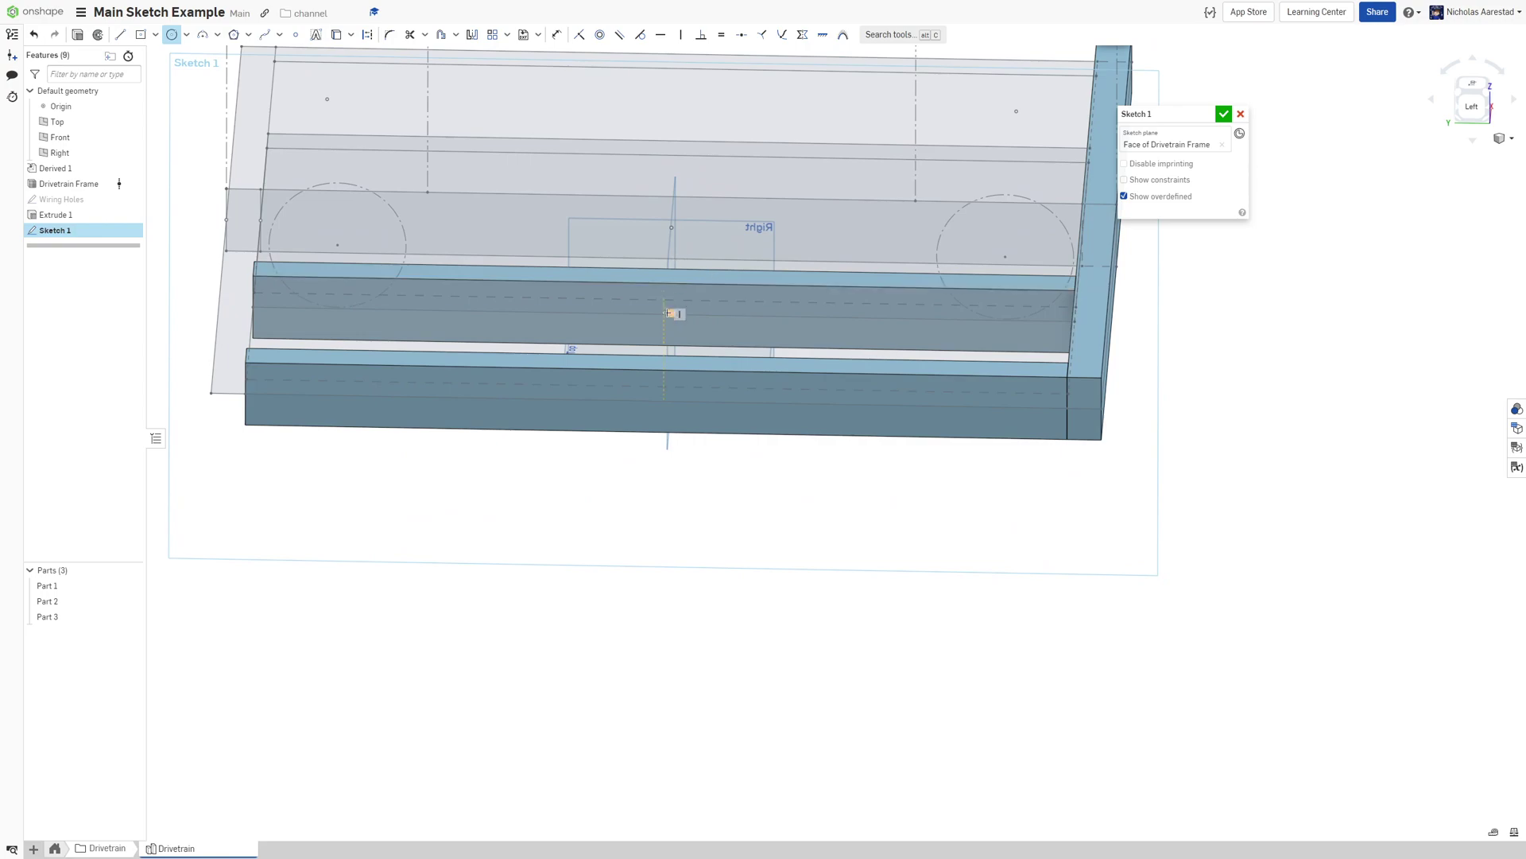
left_click_drag(790, 316, 812, 318)
scroll(793, 320, "up", 2)
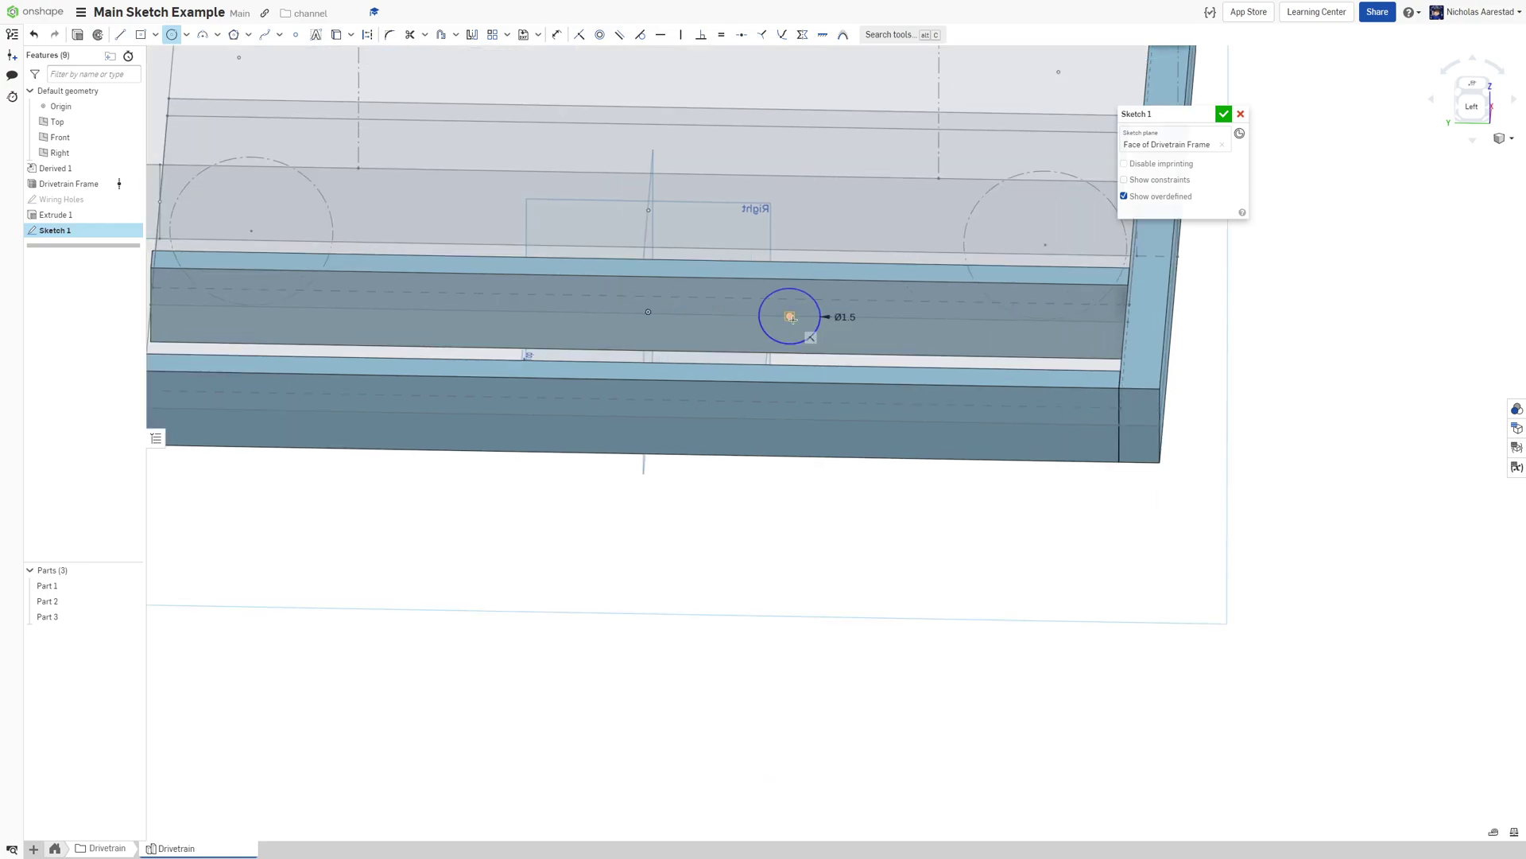
Dimension the circle's centre 7 in from the edge where the cross member meets the front tube
key("d")
right_click_drag(788, 313, 1167, 303)
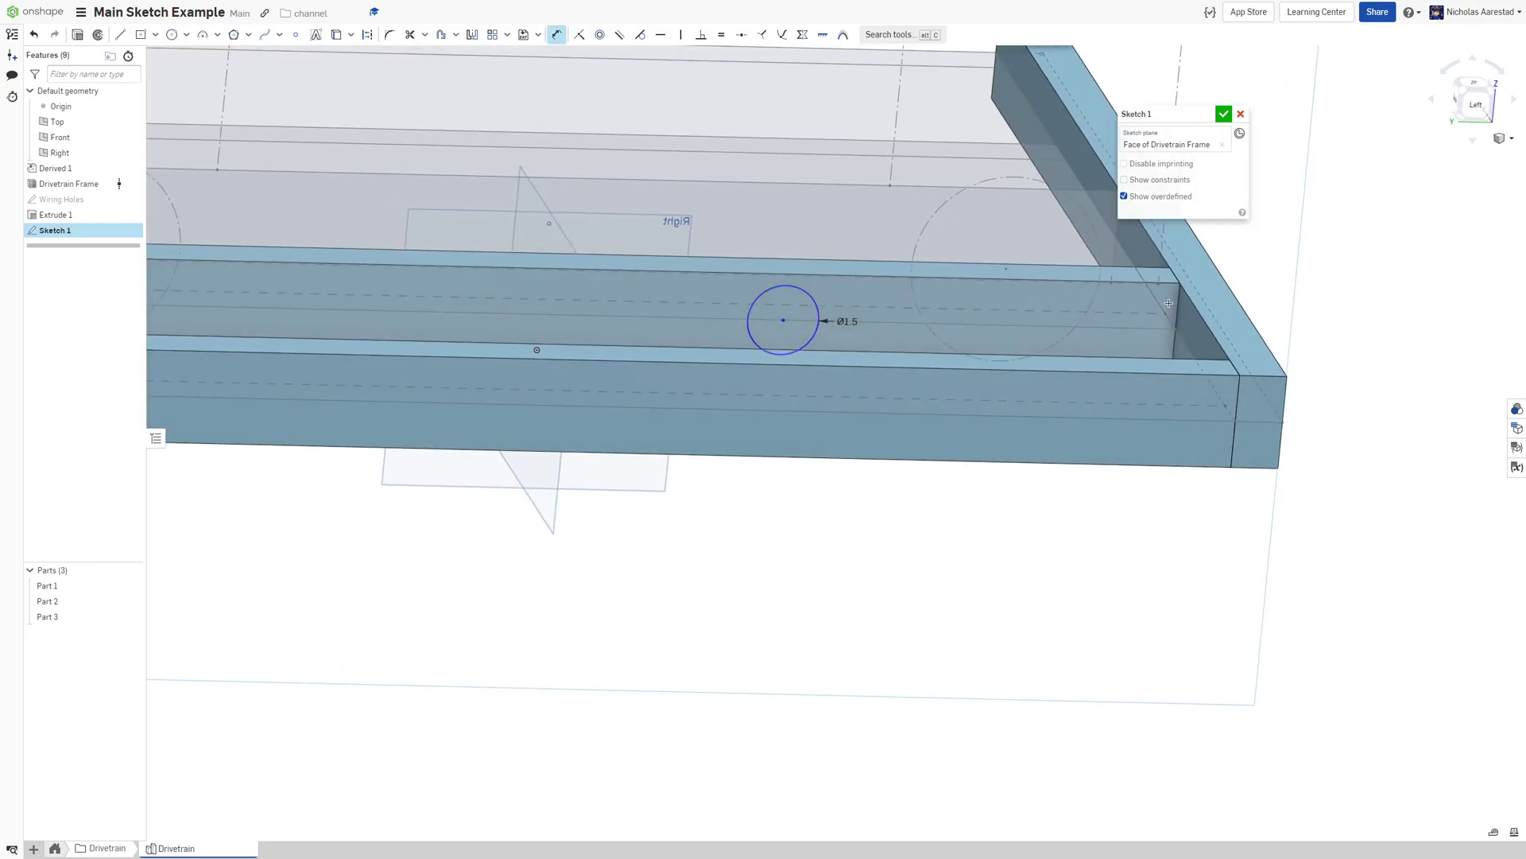
left_click(1178, 302)
left_click(1104, 347)
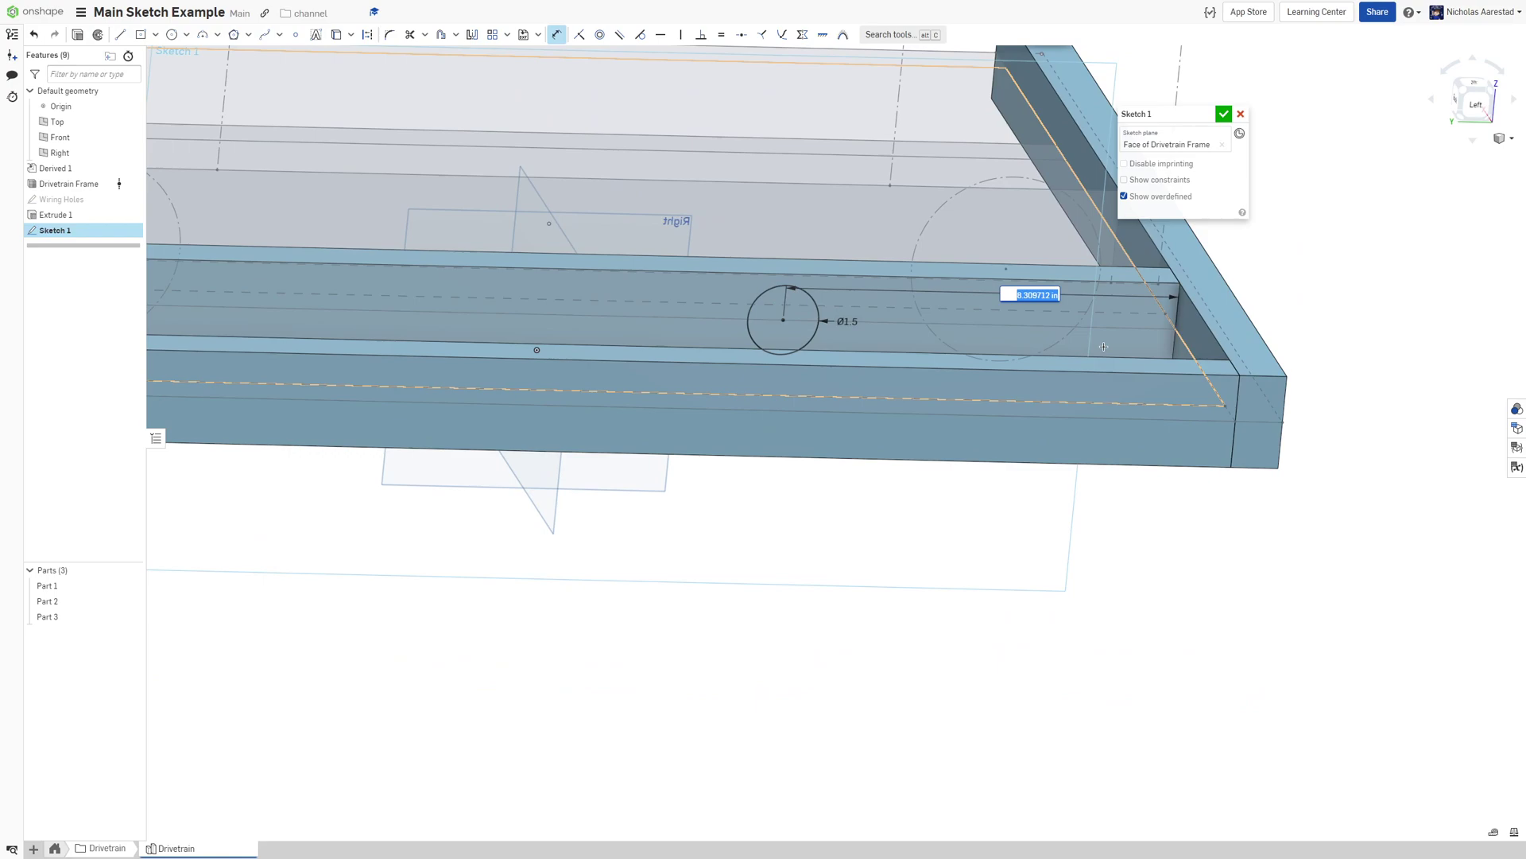
type("7")
key("Return")
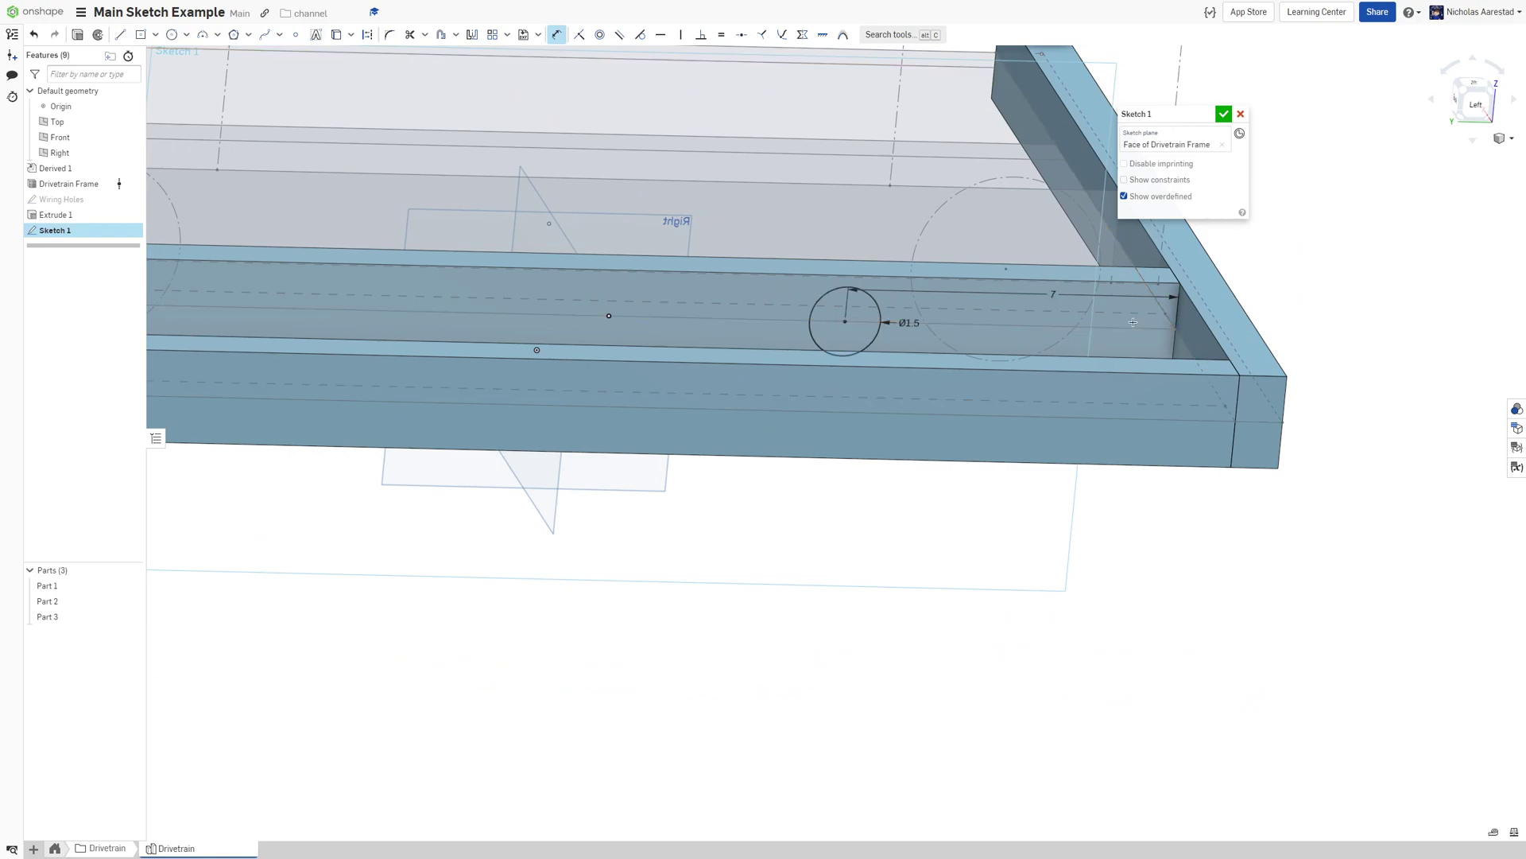
Mirror the 1.5 in circle across the Front plane onto the other half of the cross member
key("n")
right_click_drag(883, 339, 668, 136)
left_click(473, 35)
right_click_drag(795, 294, 700, 401)
scroll(872, 305, "up", 2)
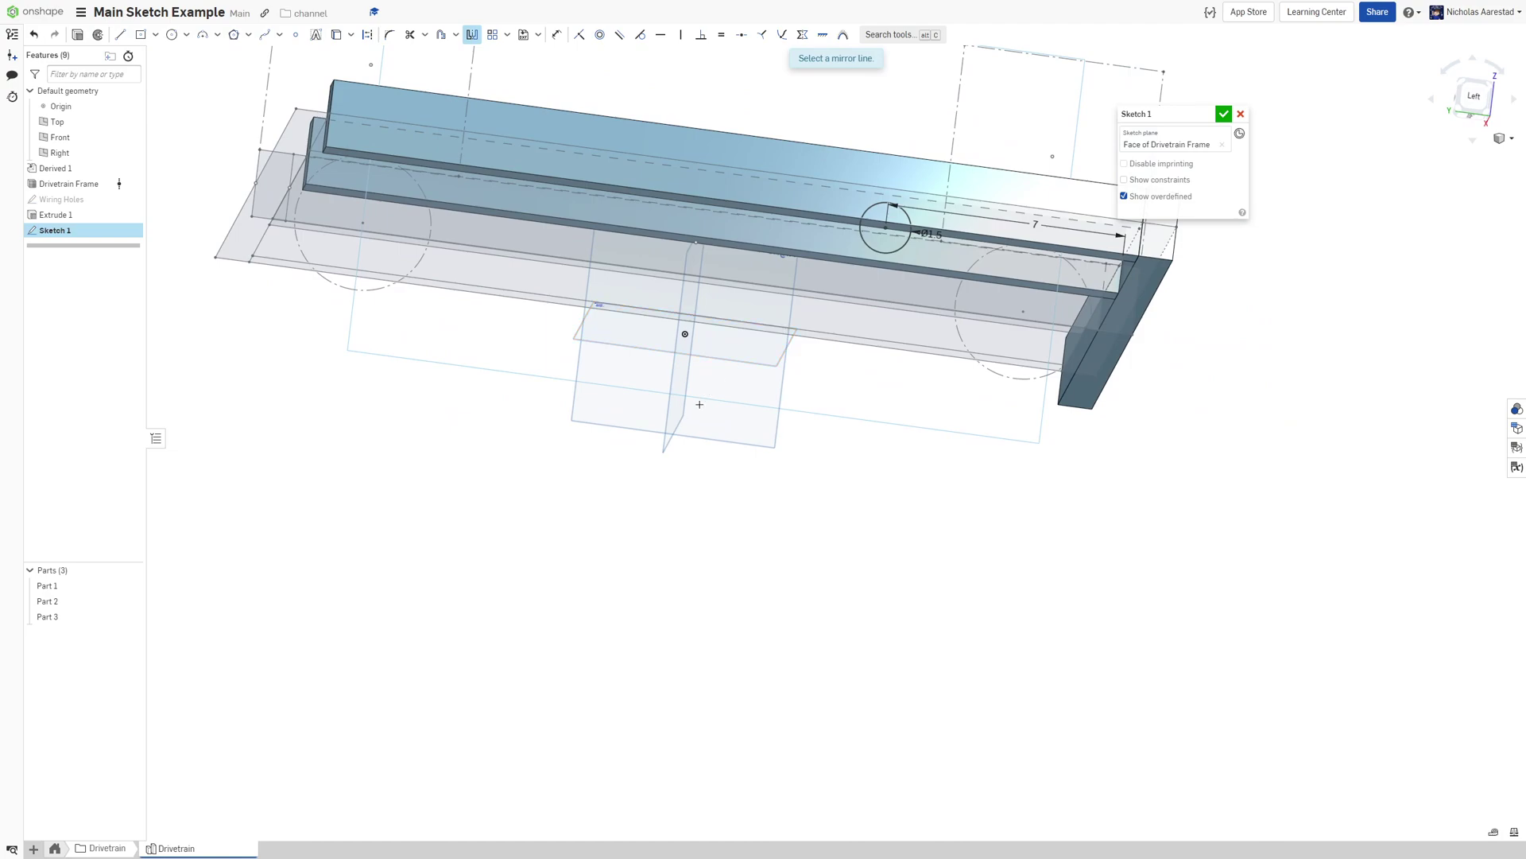
left_click(682, 417)
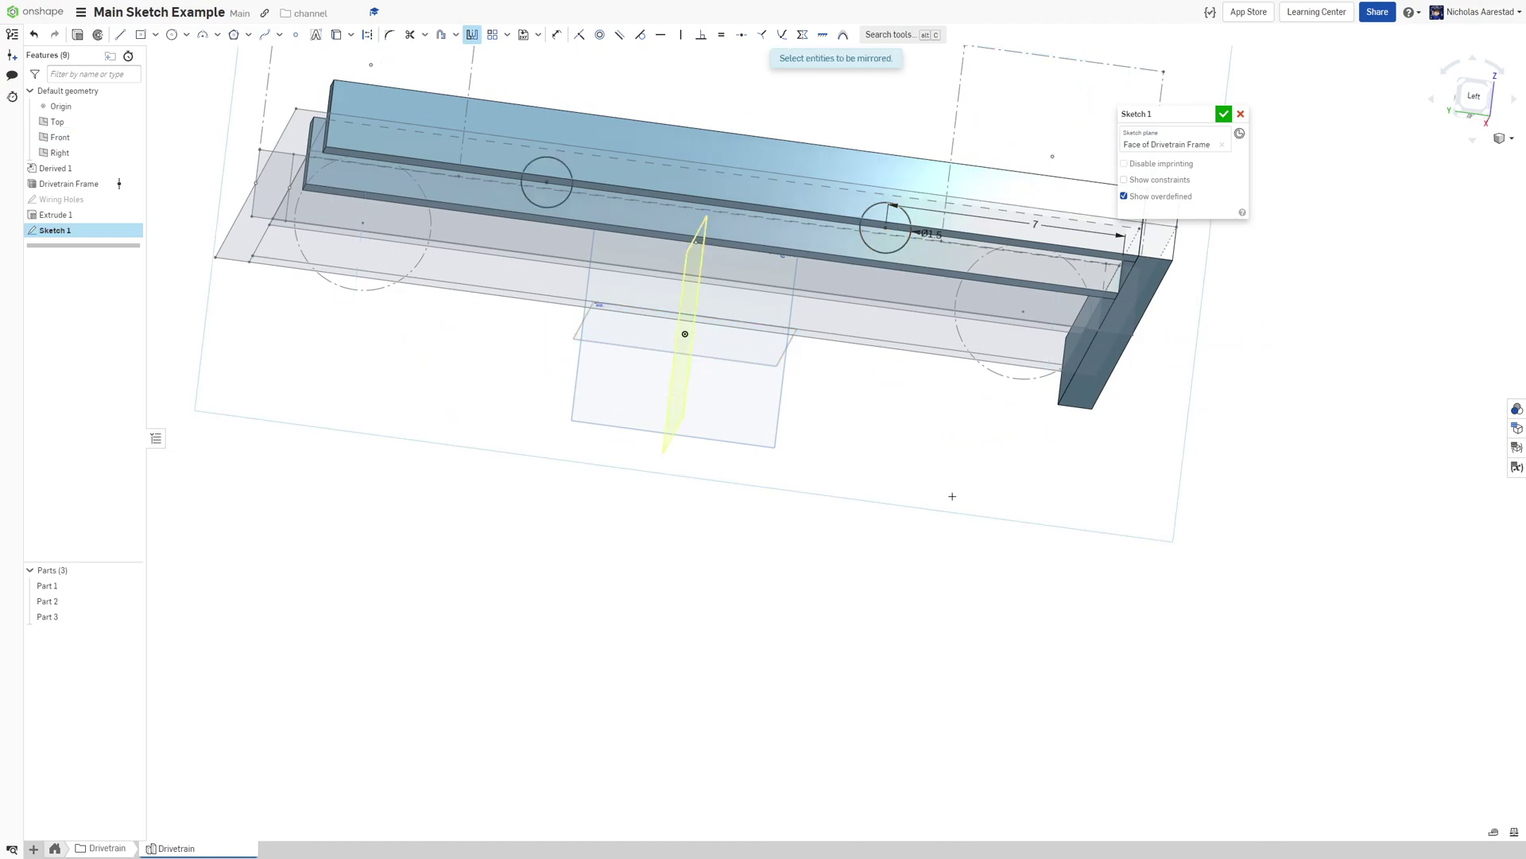
Rename the sketch Wiring Holes (Outside)
scroll(865, 244, "down", 4)
right_click_drag(865, 244, 952, 498)
left_click(1206, 114)
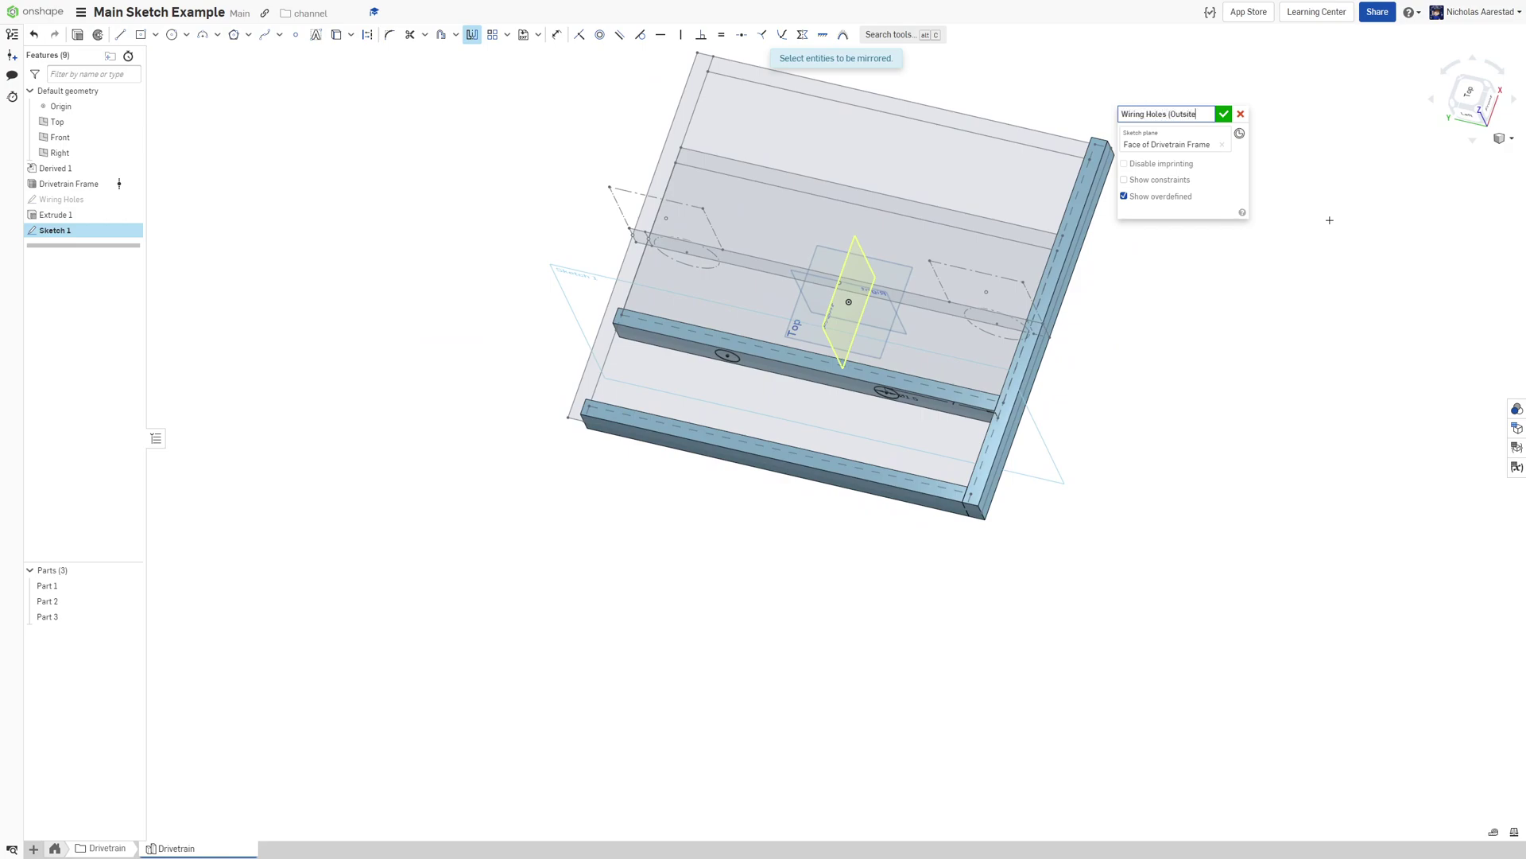
key("Return")
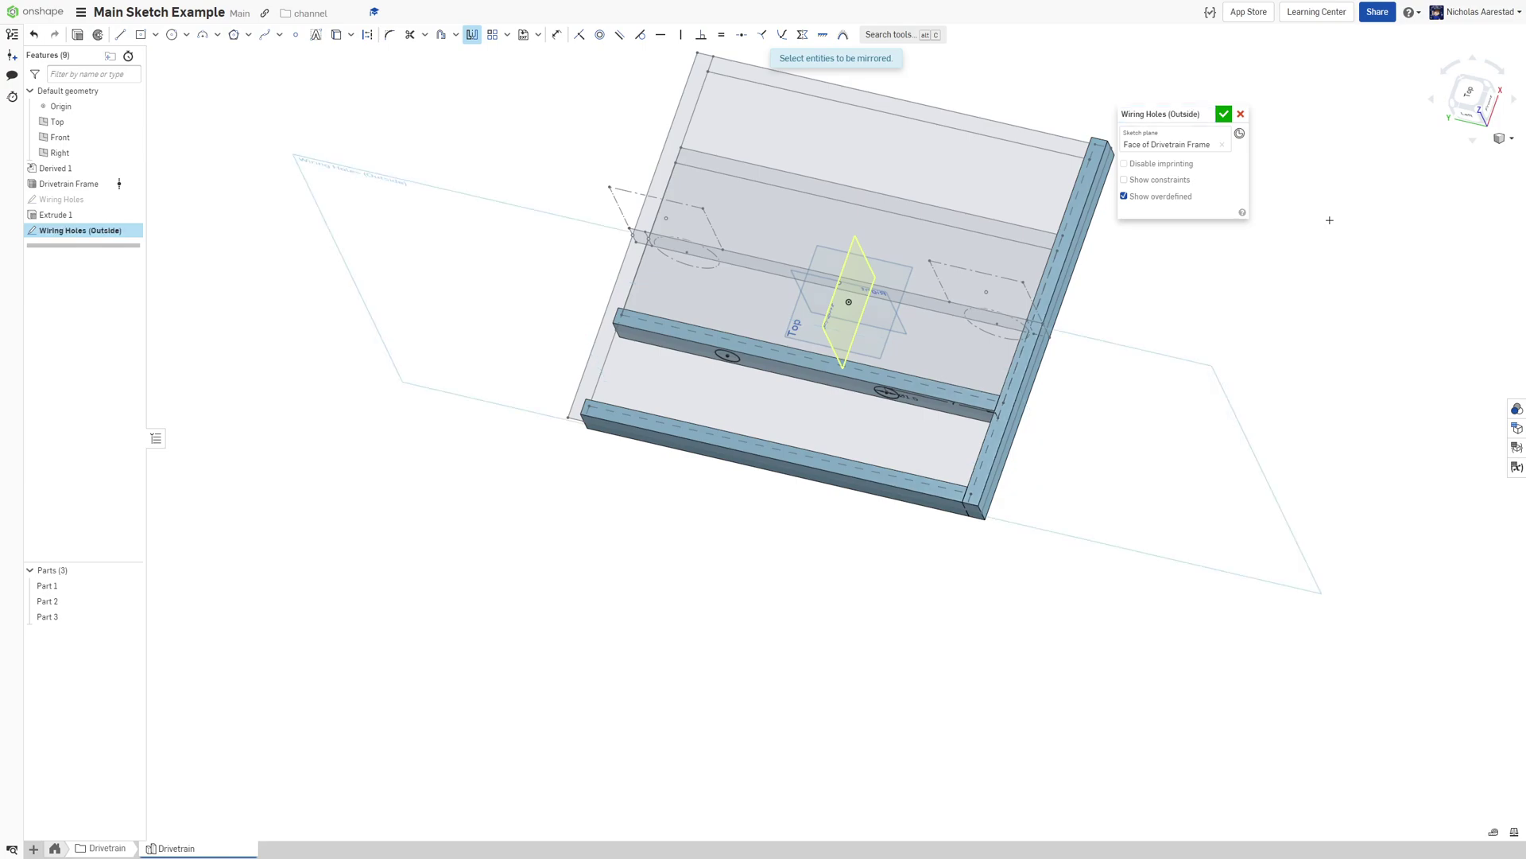
Cut the two Wiring Holes (Outside) circles into the cross member with a blind Remove extrude 0.5 in deep
key("shift+e")
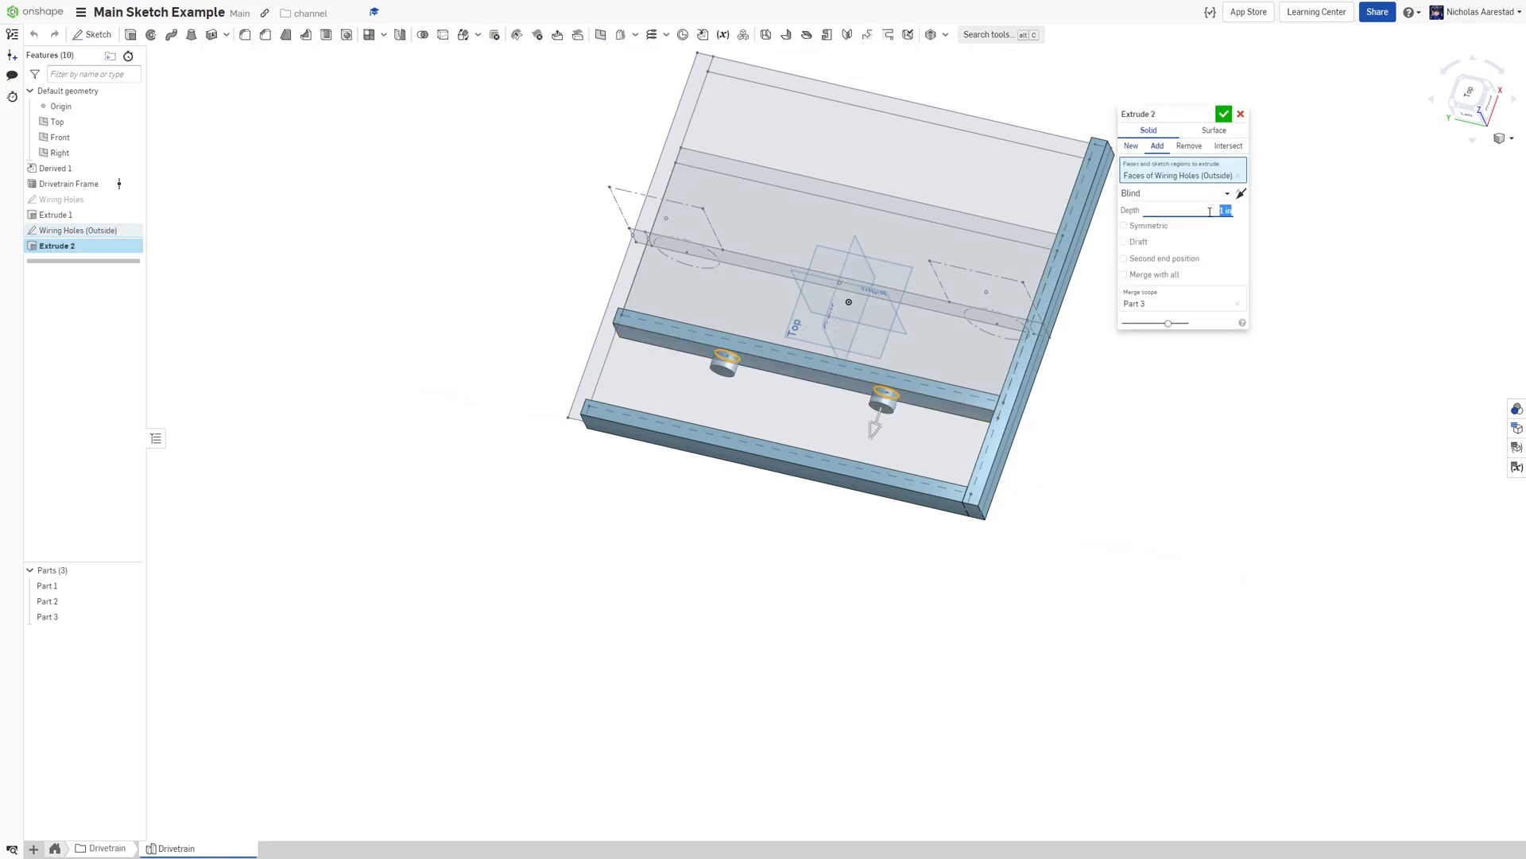
type(".5")
key("Return")
left_click(1188, 146)
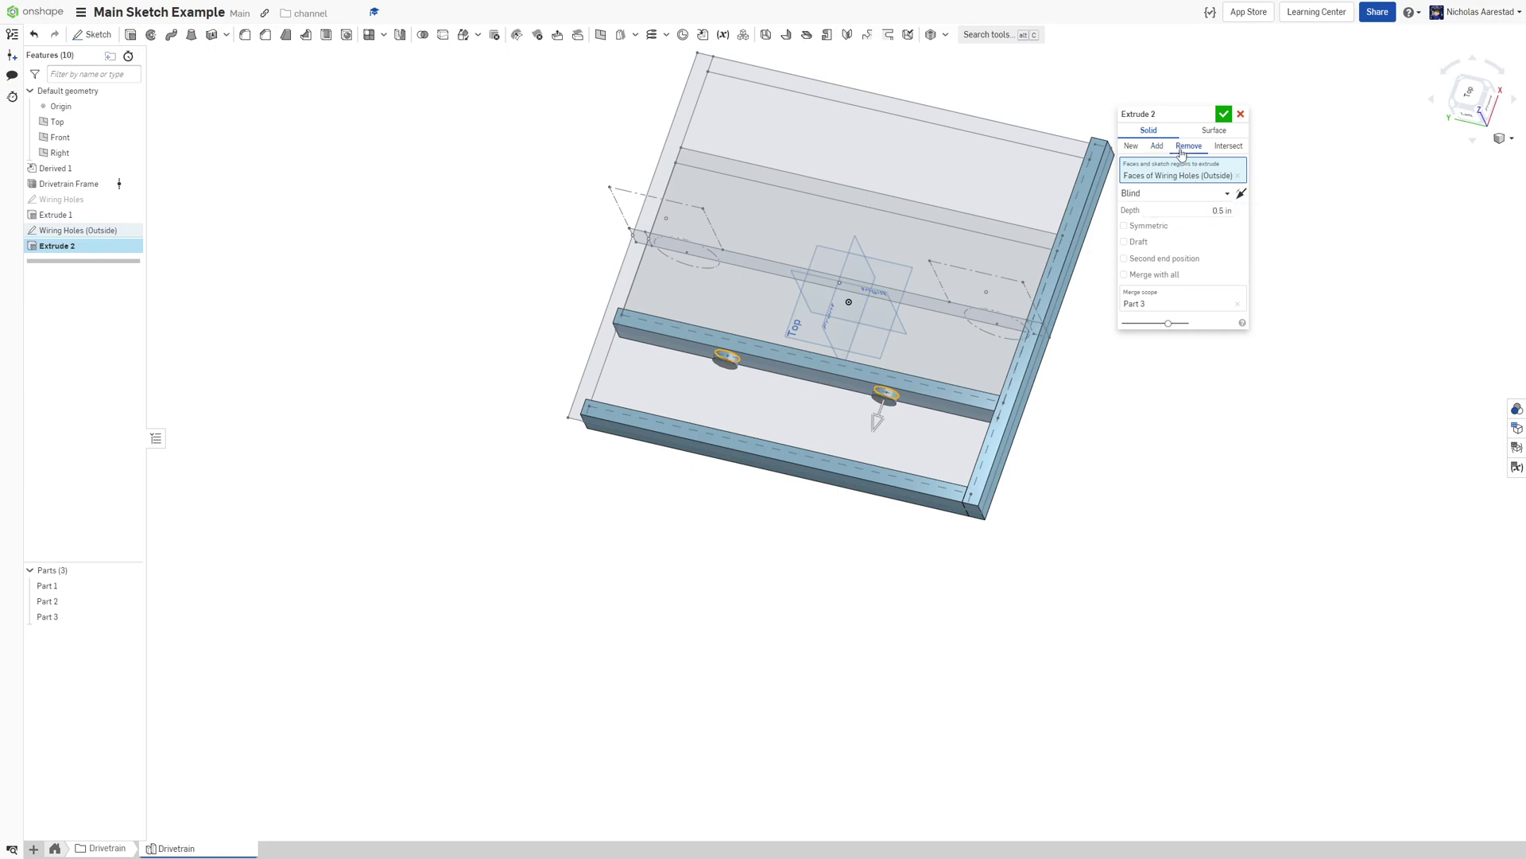
left_click(1226, 119)
right_click_drag(751, 298, 661, 269)
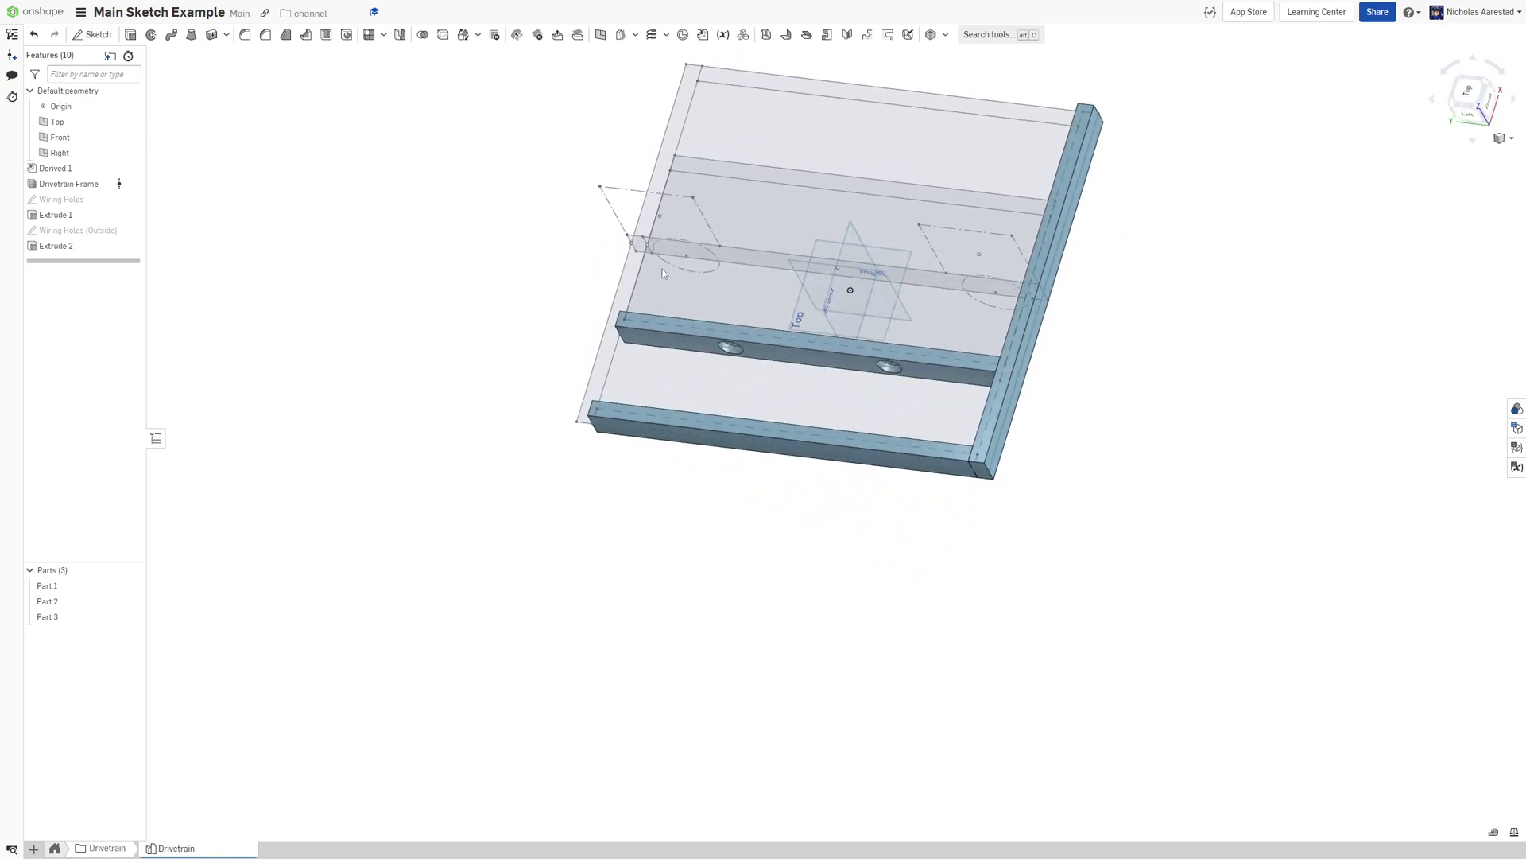
Rename the first cut extrude Wiring Holes (Inside) and the second one Wiring Holes (Outside)
left_click(58, 221)
right_click(64, 222)
left_click(132, 236)
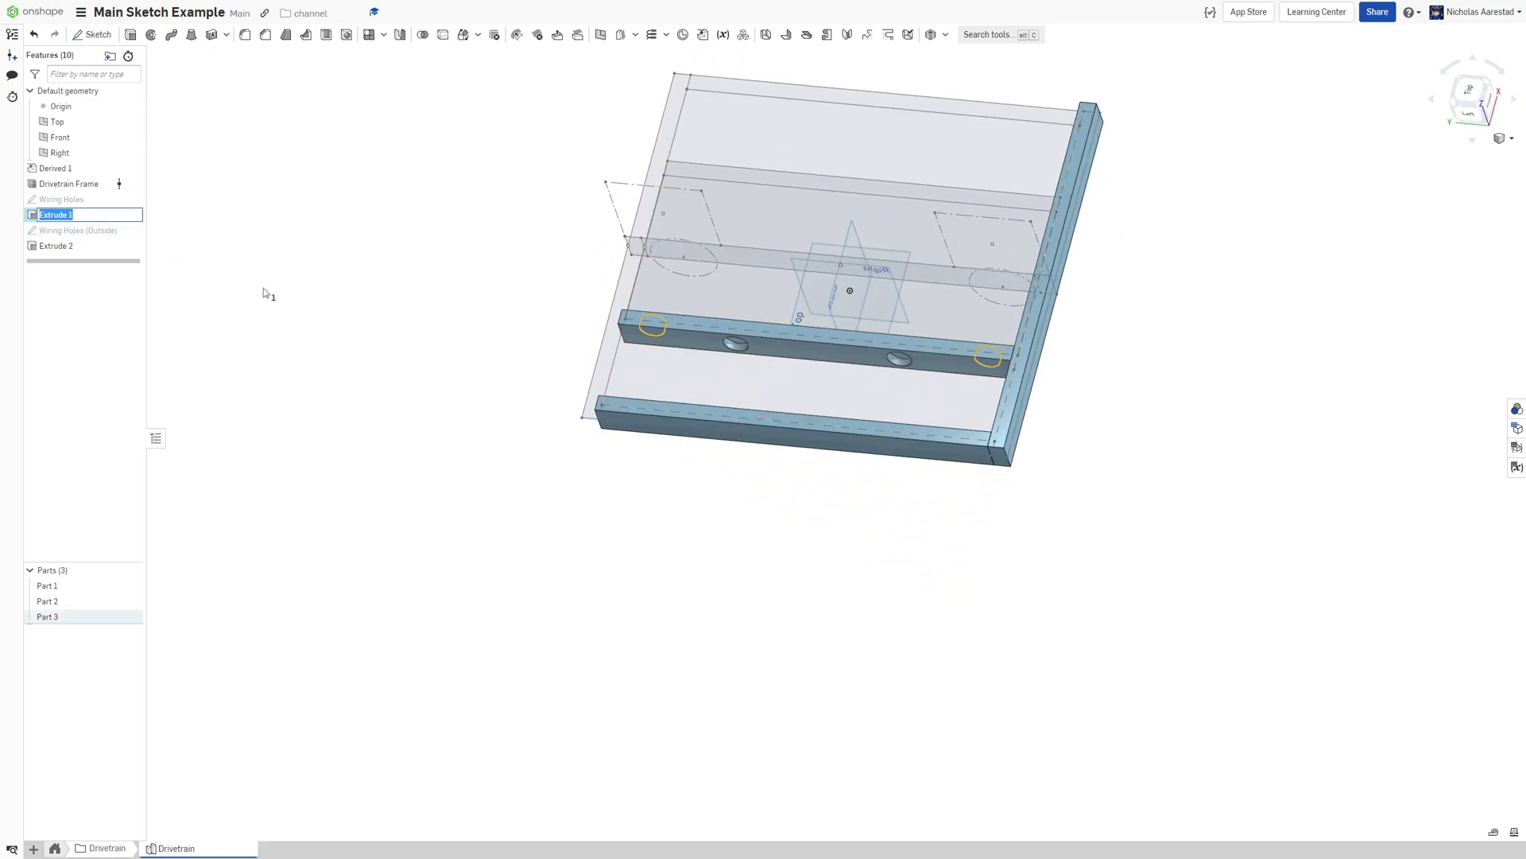
type("Wiring Holes (Inside)")
key("Return")
left_click(381, 207)
right_click(109, 246)
left_click(143, 259)
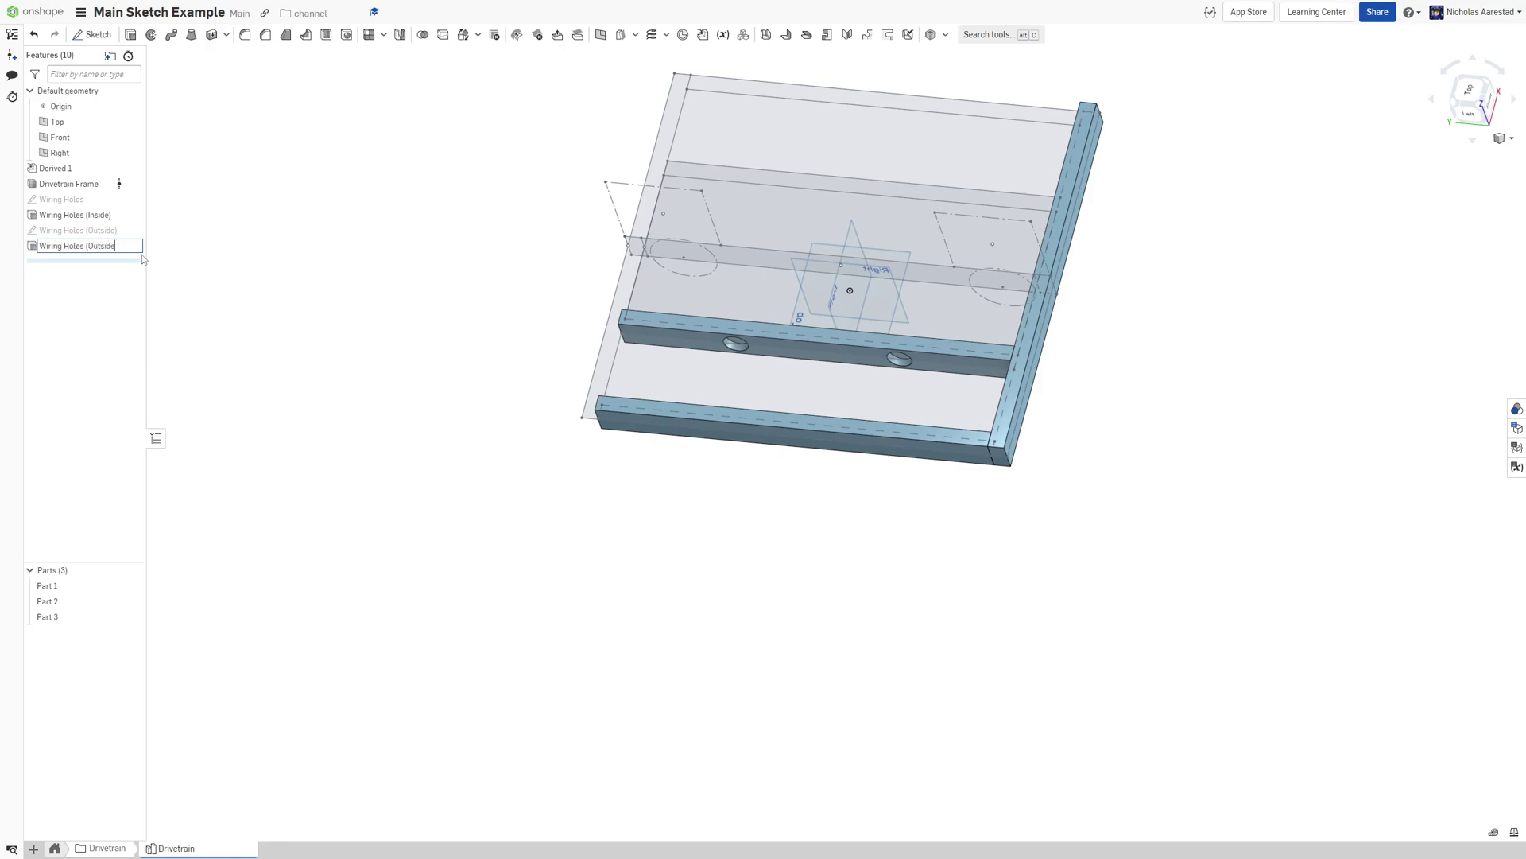
Examine the frame and the wiring holes in the cross member from several angles
scroll(372, 306, "down", 3)
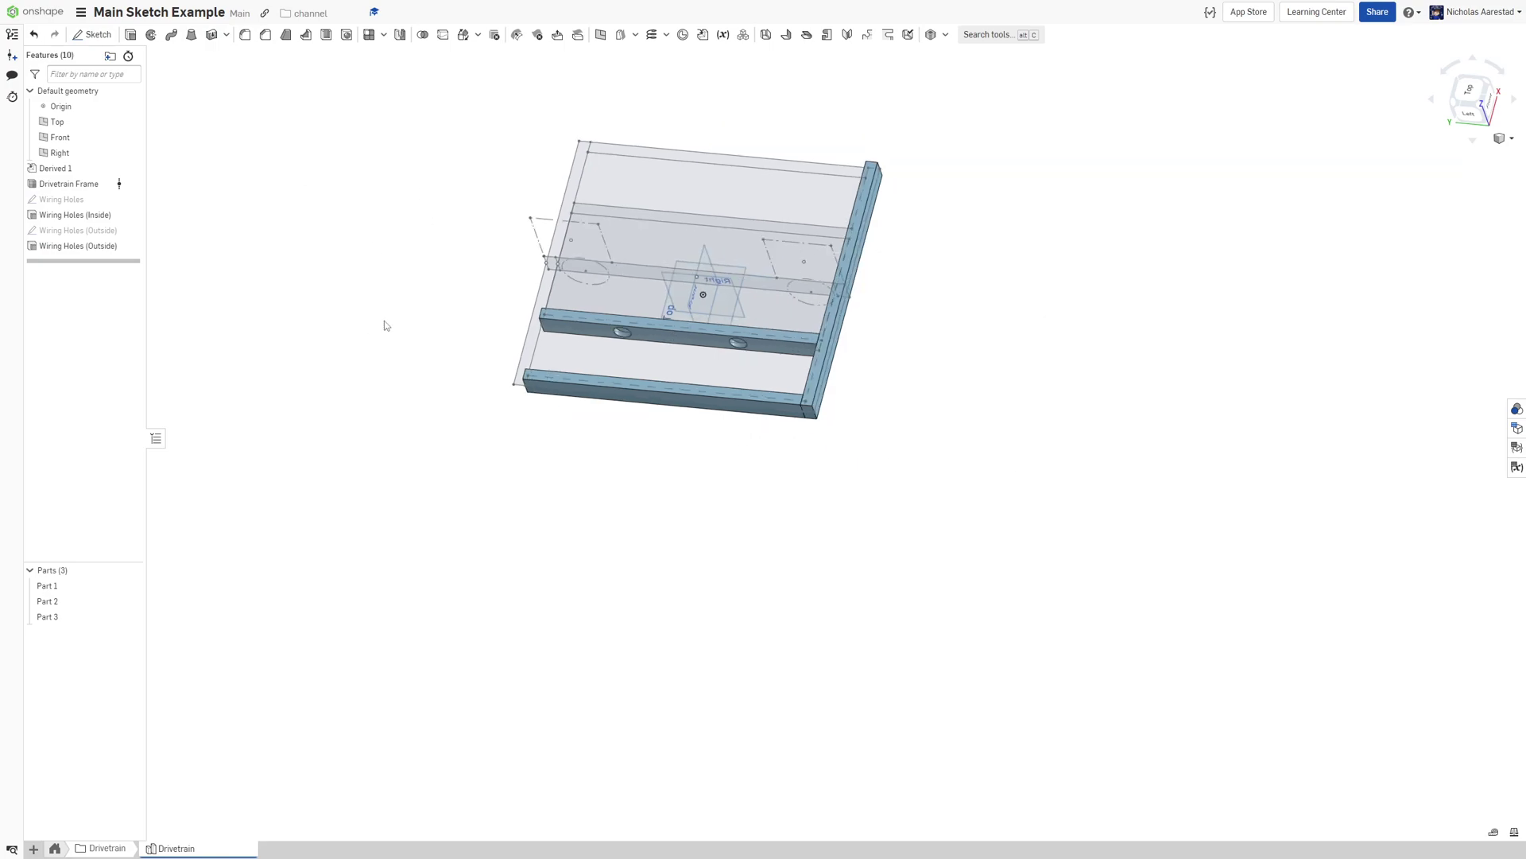
scroll(668, 228, "up", 3)
right_click_drag(488, 326, 525, 182)
scroll(674, 327, "down", 4)
right_click_drag(644, 172, 676, 215)
scroll(688, 219, "up", 6)
scroll(871, 374, "down", 5)
scroll(872, 374, "up", 8)
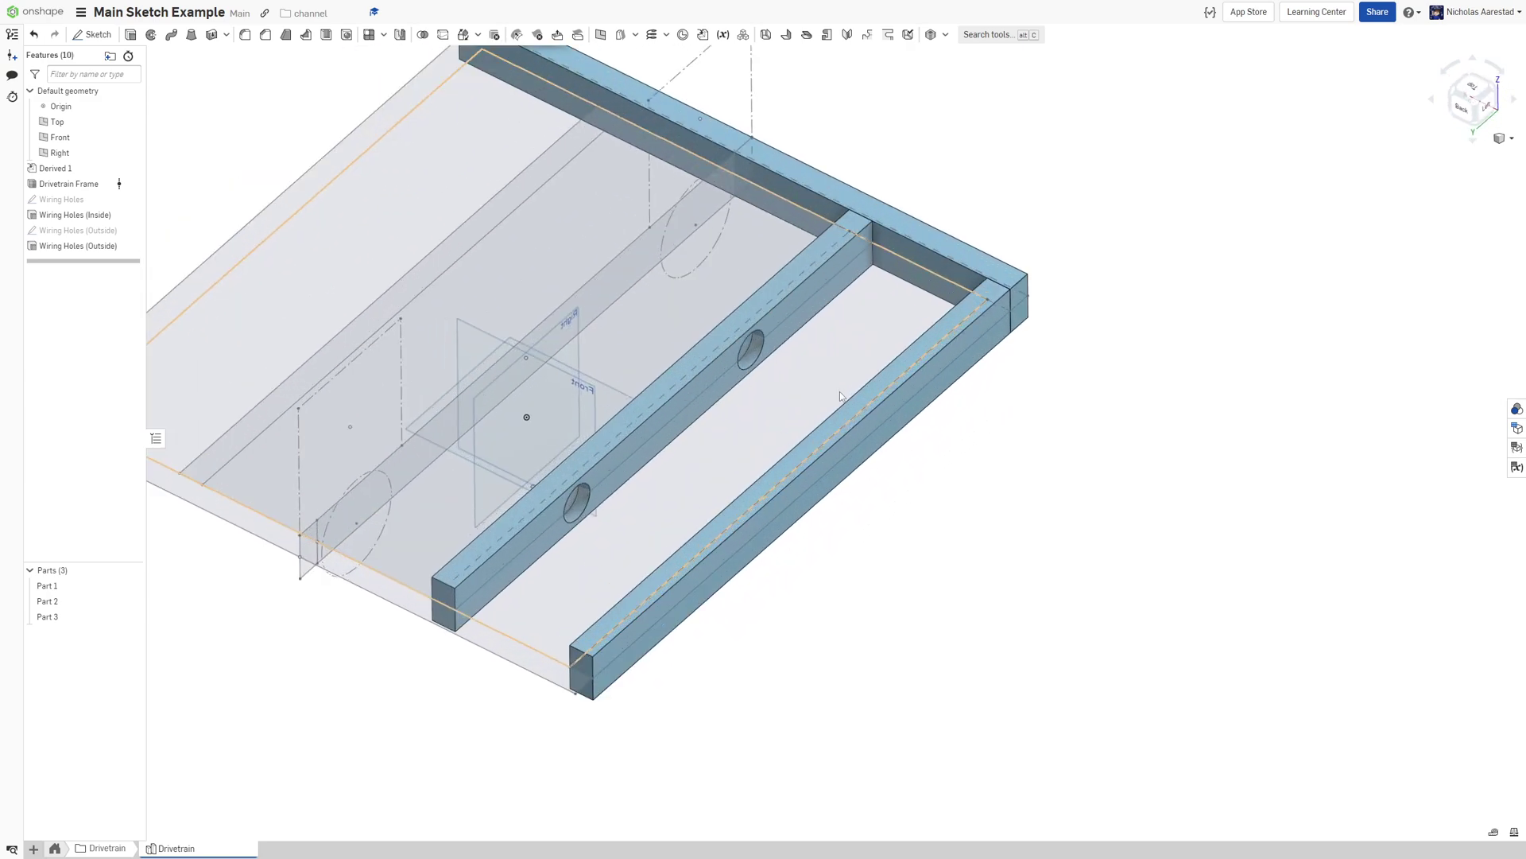
Convert the cross member and the other two solid frame members into hollow tubes with Tube Converter
left_click(945, 35)
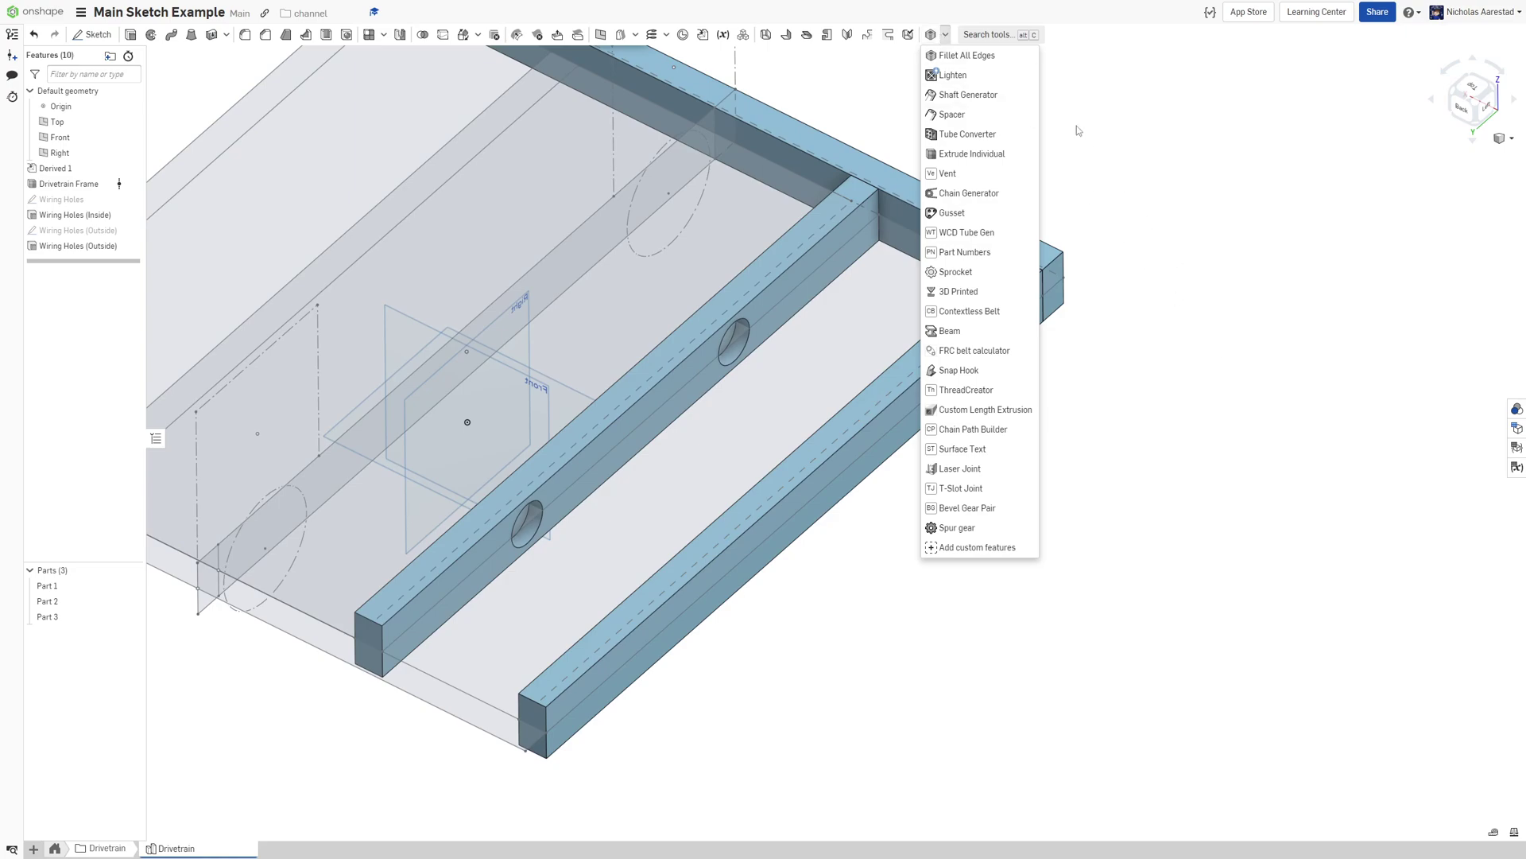
left_click(963, 135)
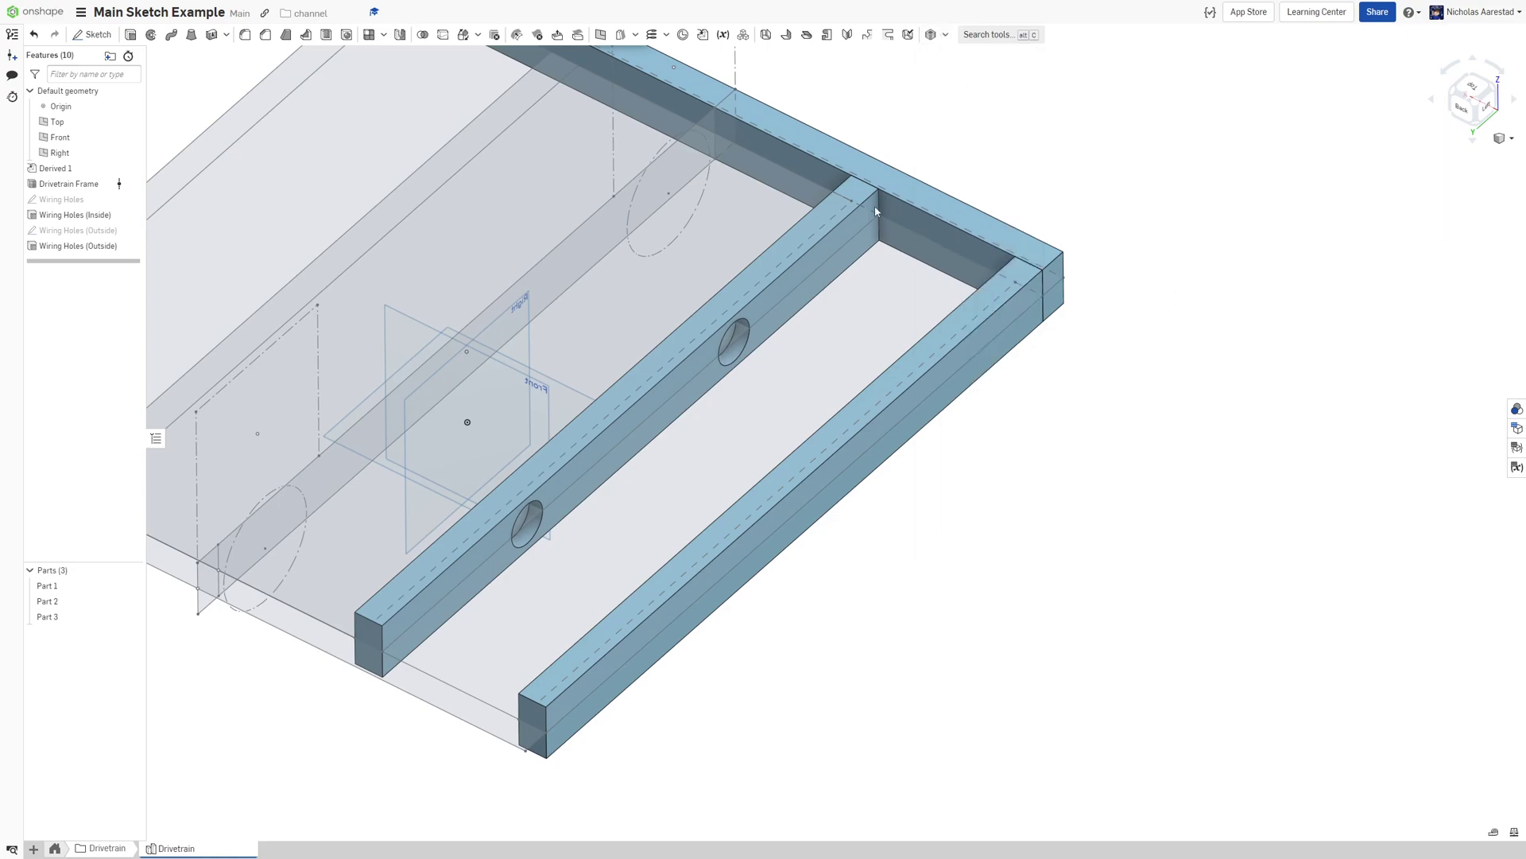
left_click(772, 279)
left_click(938, 213)
left_click(969, 342)
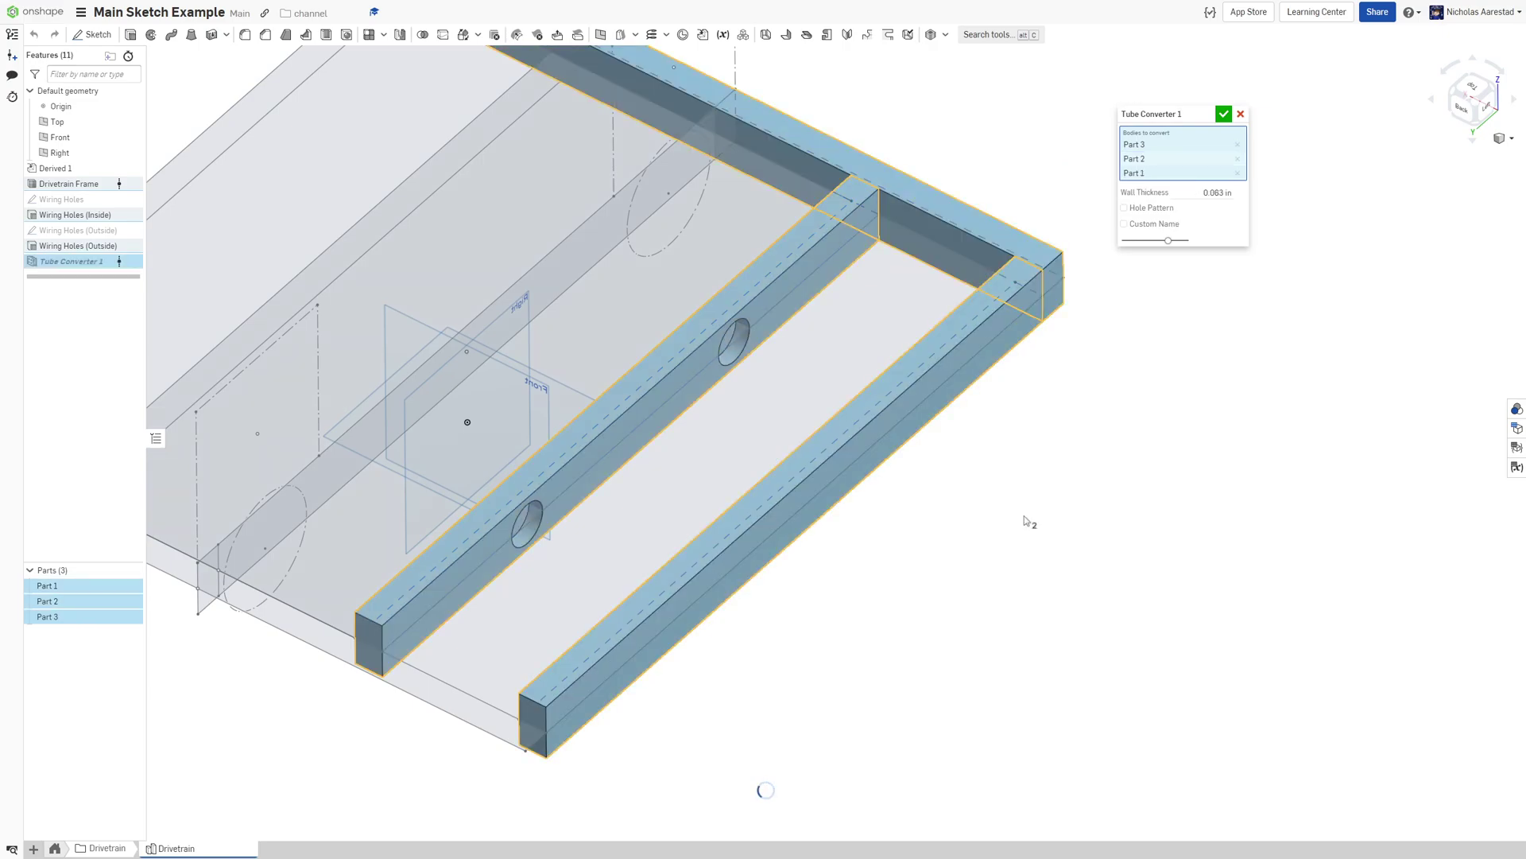
scroll(1144, 541, "down", 3)
right_click_drag(1232, 288, 725, 401)
right_click_drag(963, 515, 915, 445)
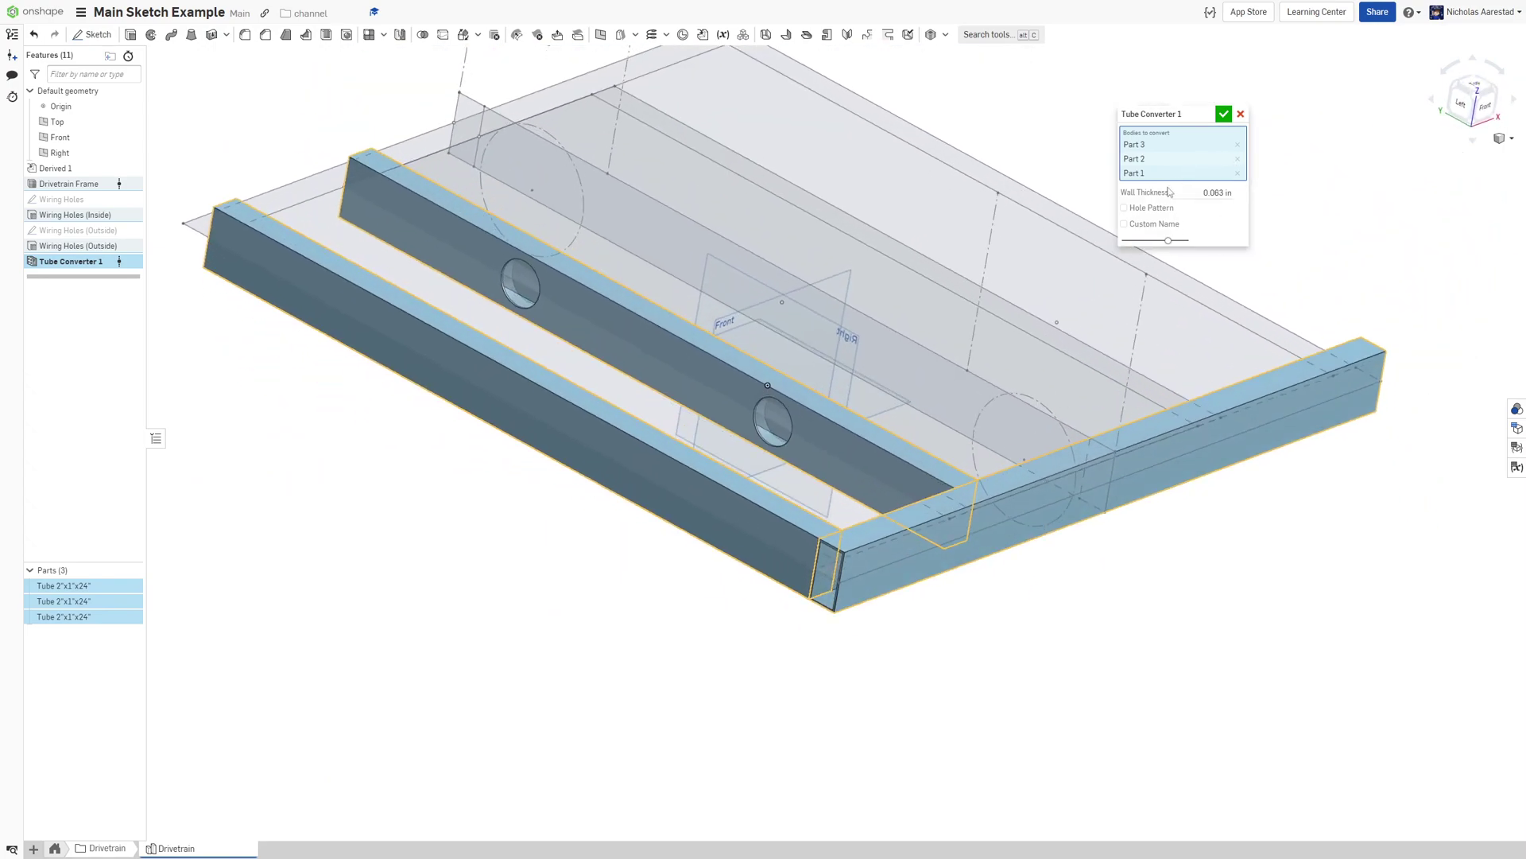
Enable the hole pattern on the converted tubes and inspect it around the cross member's wiring hole
left_click(1125, 208)
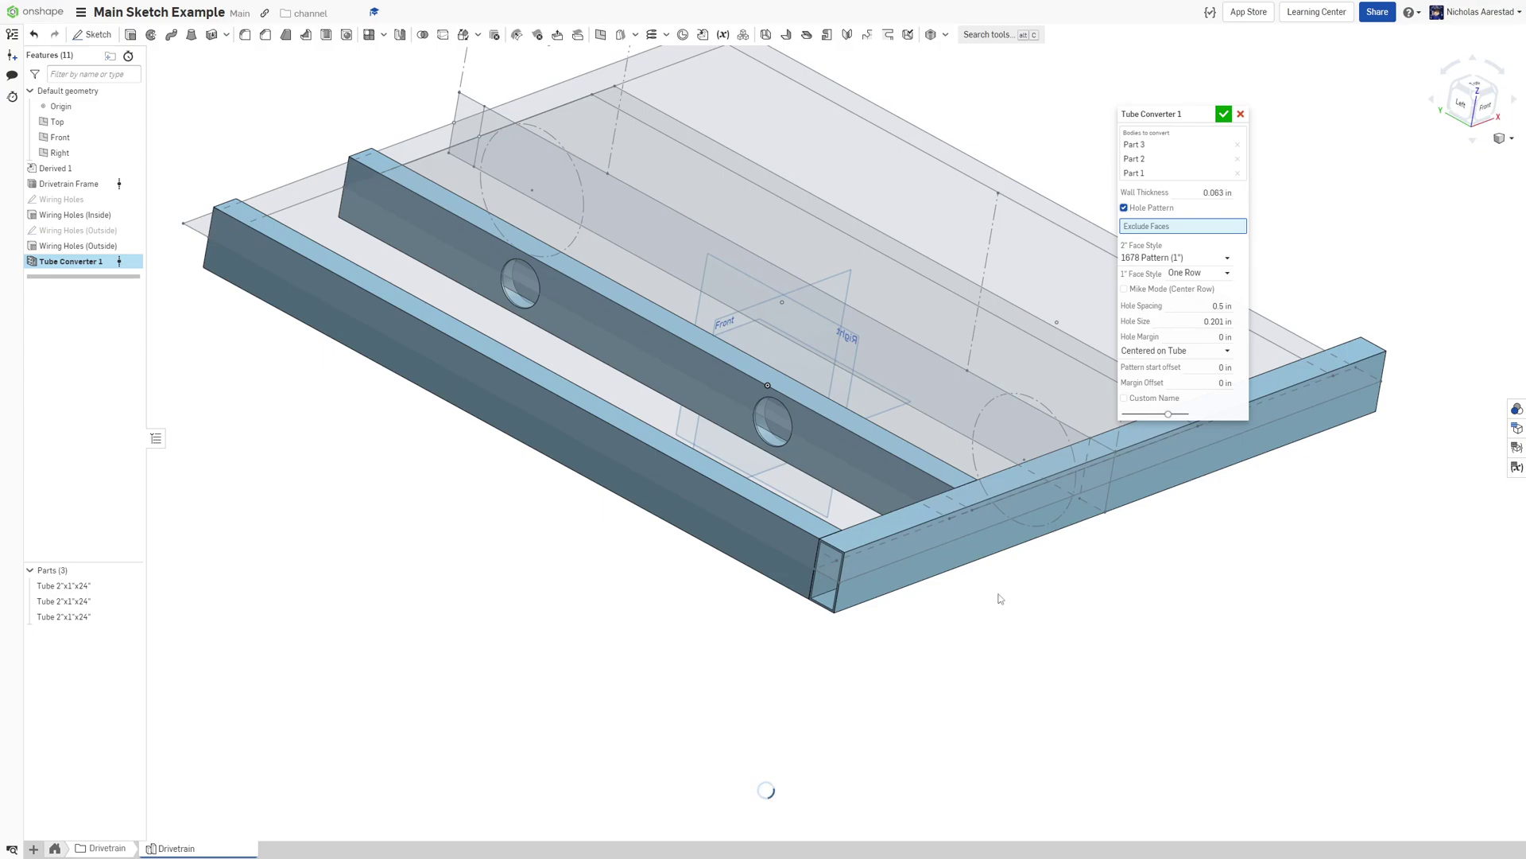
right_click_drag(978, 612, 867, 718)
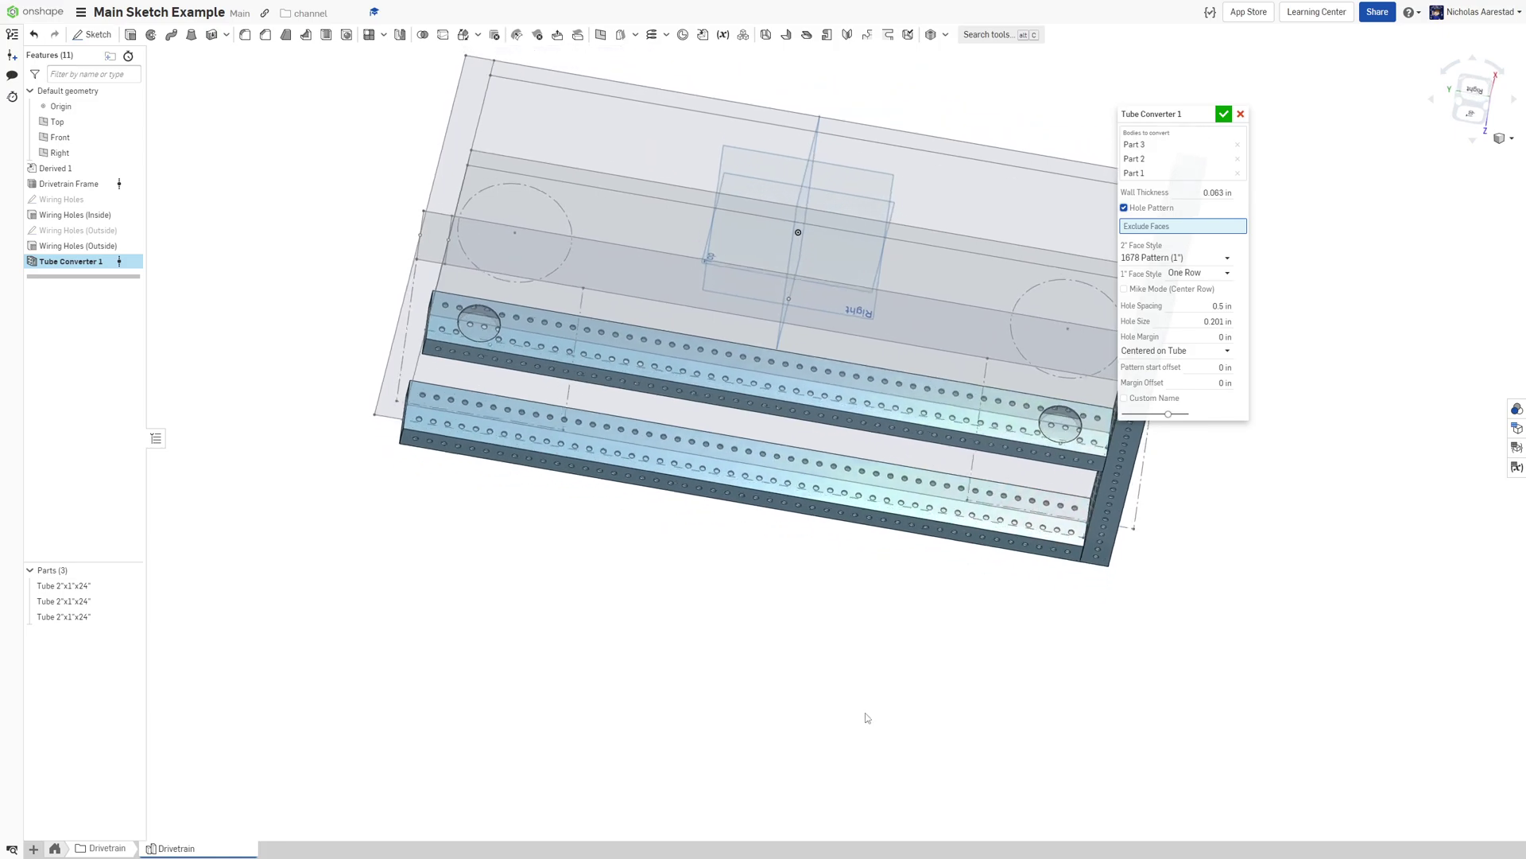
scroll(1050, 565, "up", 10)
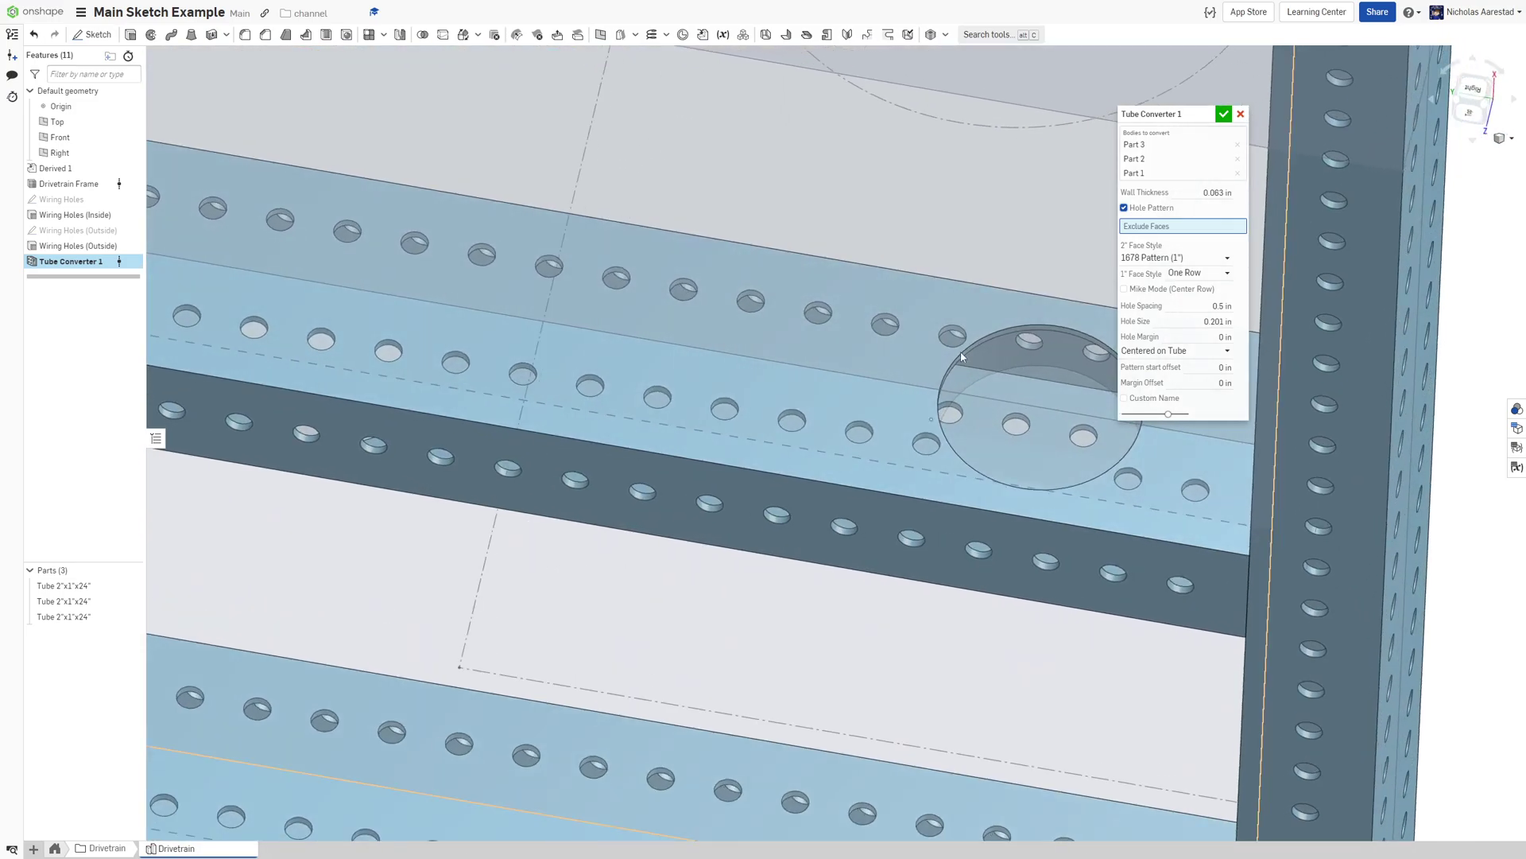
scroll(961, 355, "up", 3)
Try margin offsets of 1/32 in, 1/16 in and 0.09 in for the tube hole pattern
left_click(1225, 382)
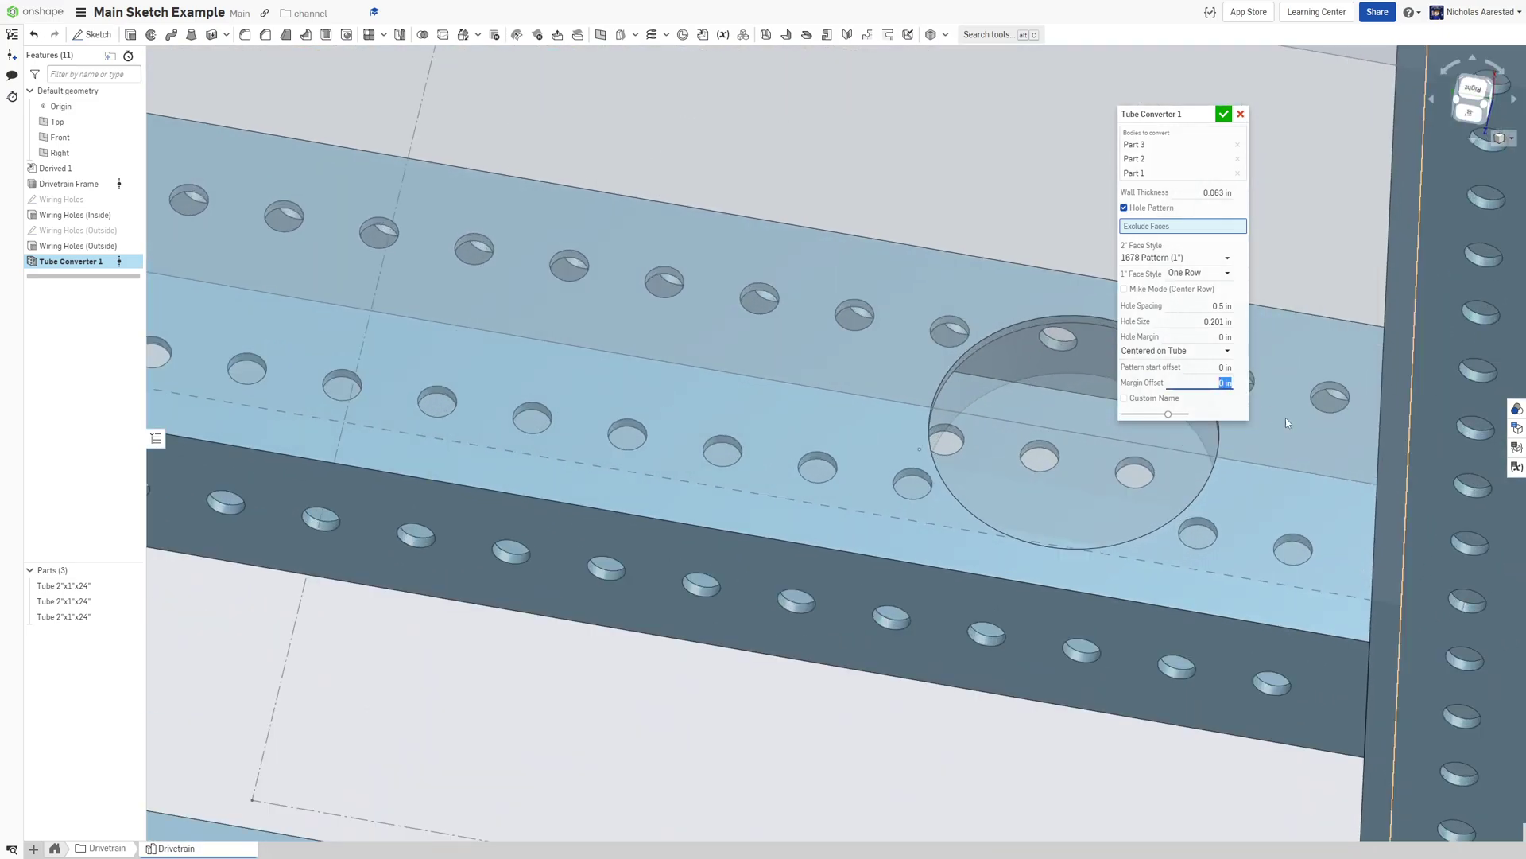
type("1/32")
key("Return")
type("1")
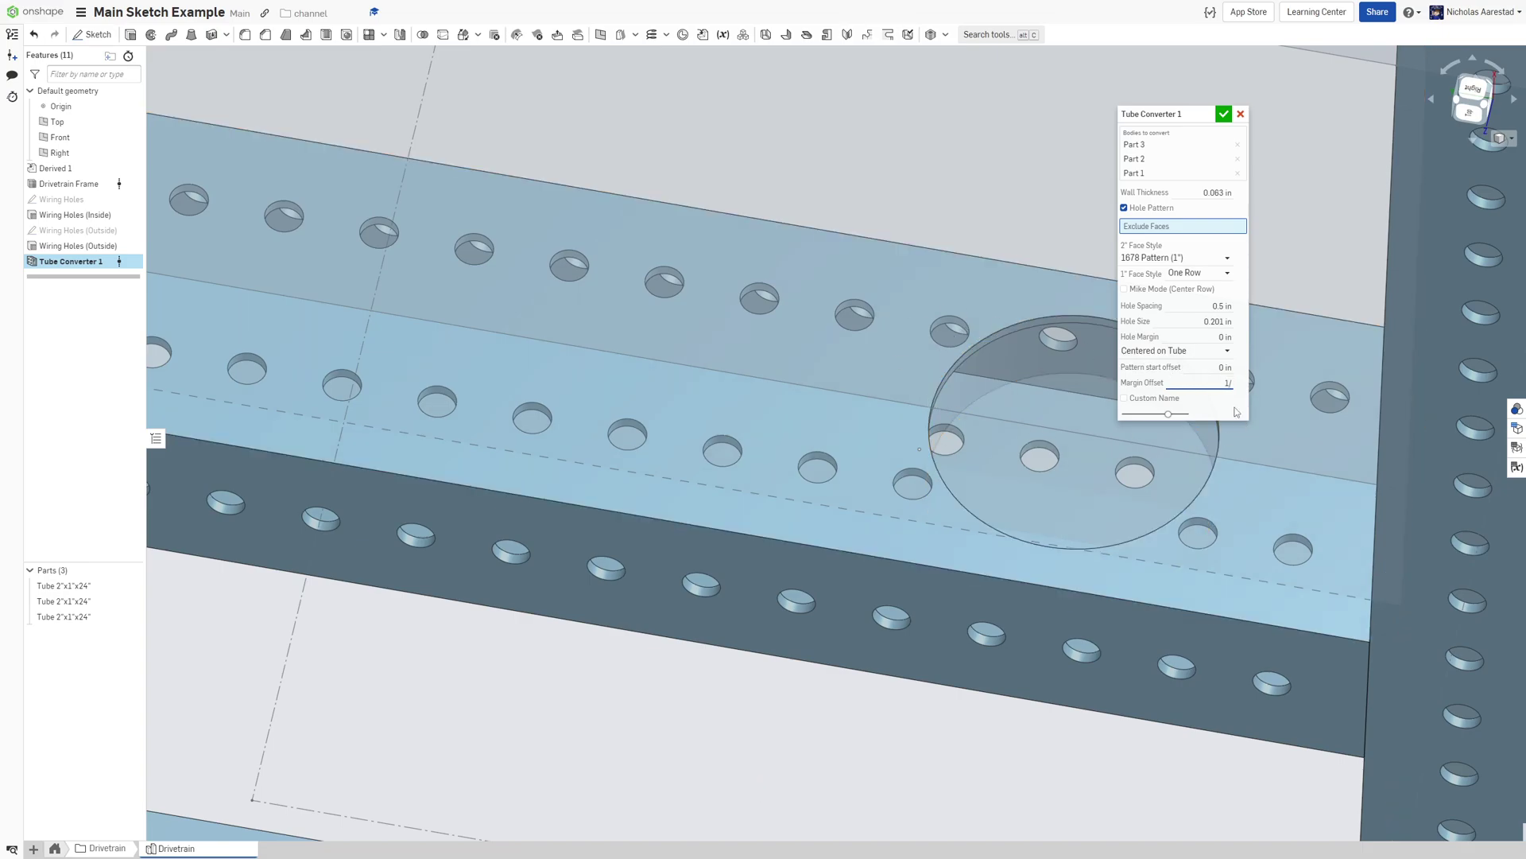
type("/16")
key("Return")
key("BackSpace")
key("Return")
left_click(1228, 386)
key("Return")
left_click(1227, 384)
key("Return")
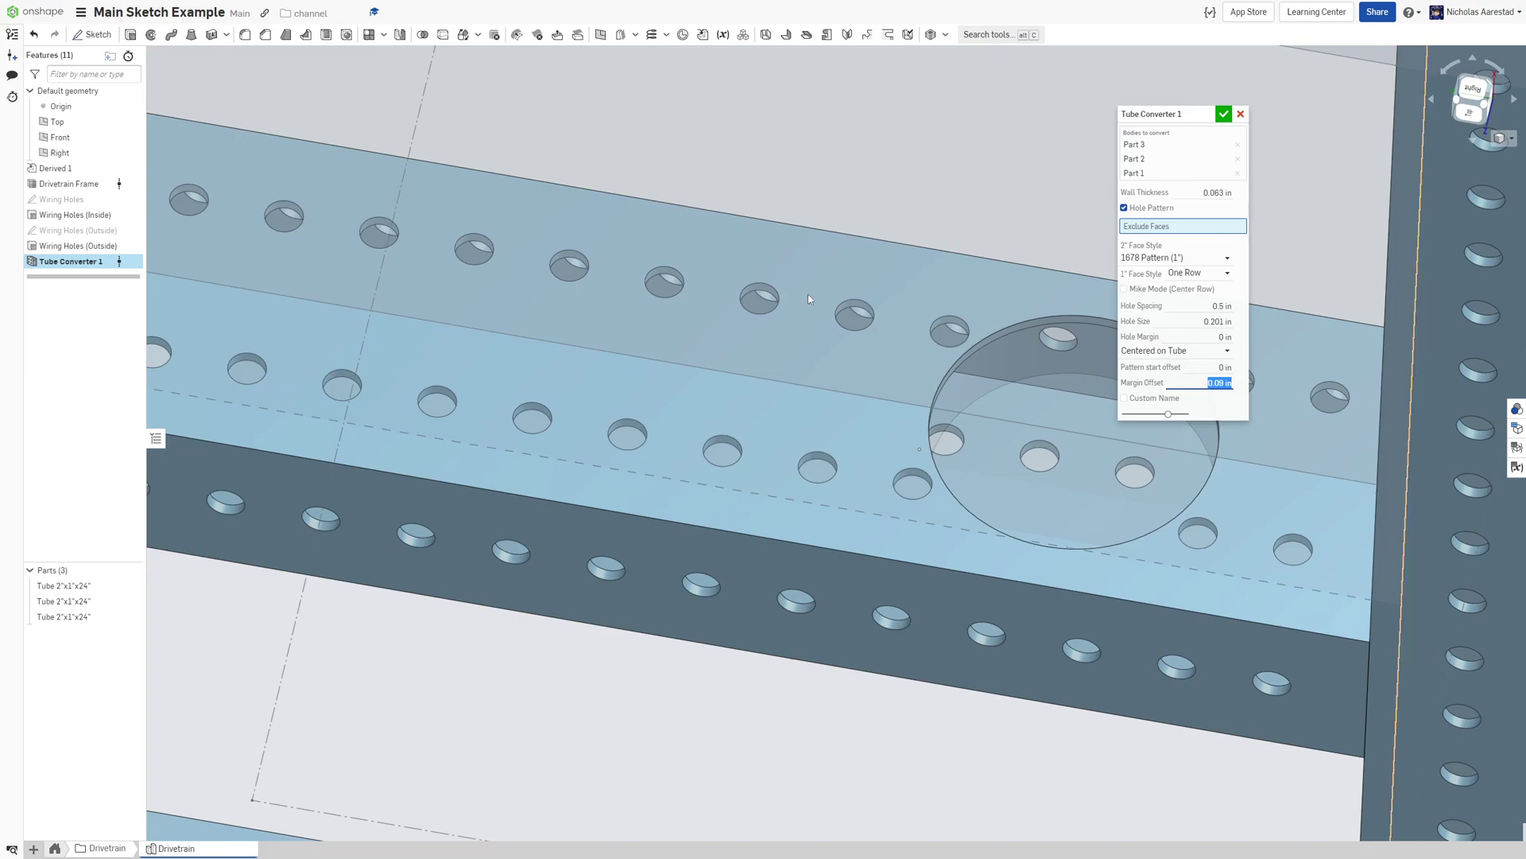
Reset the hole pattern's margin offset to 0 in
left_click(1224, 383)
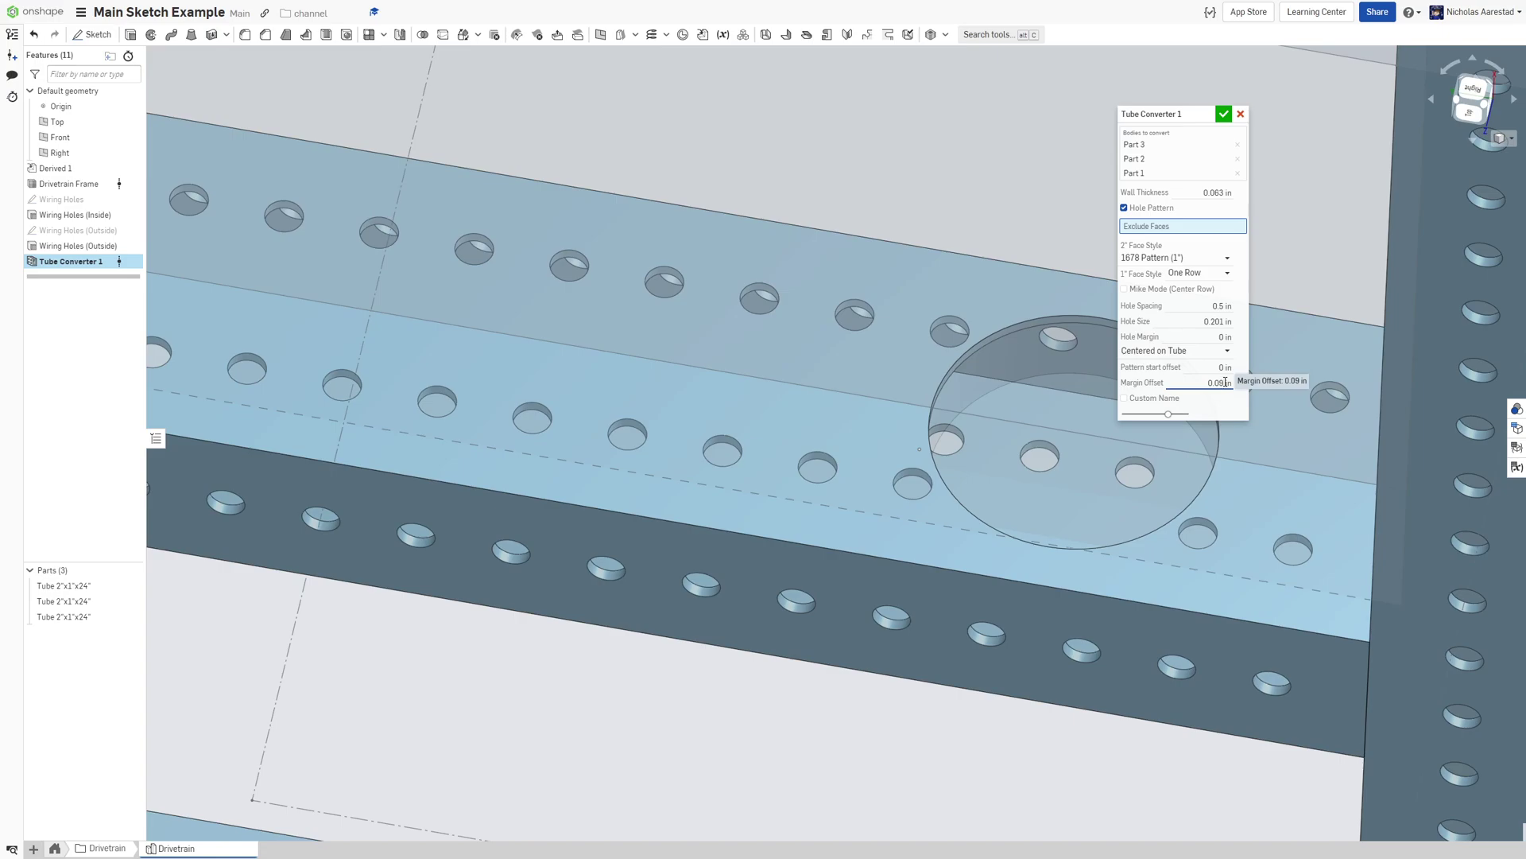
left_click_drag(1207, 383, 1283, 395)
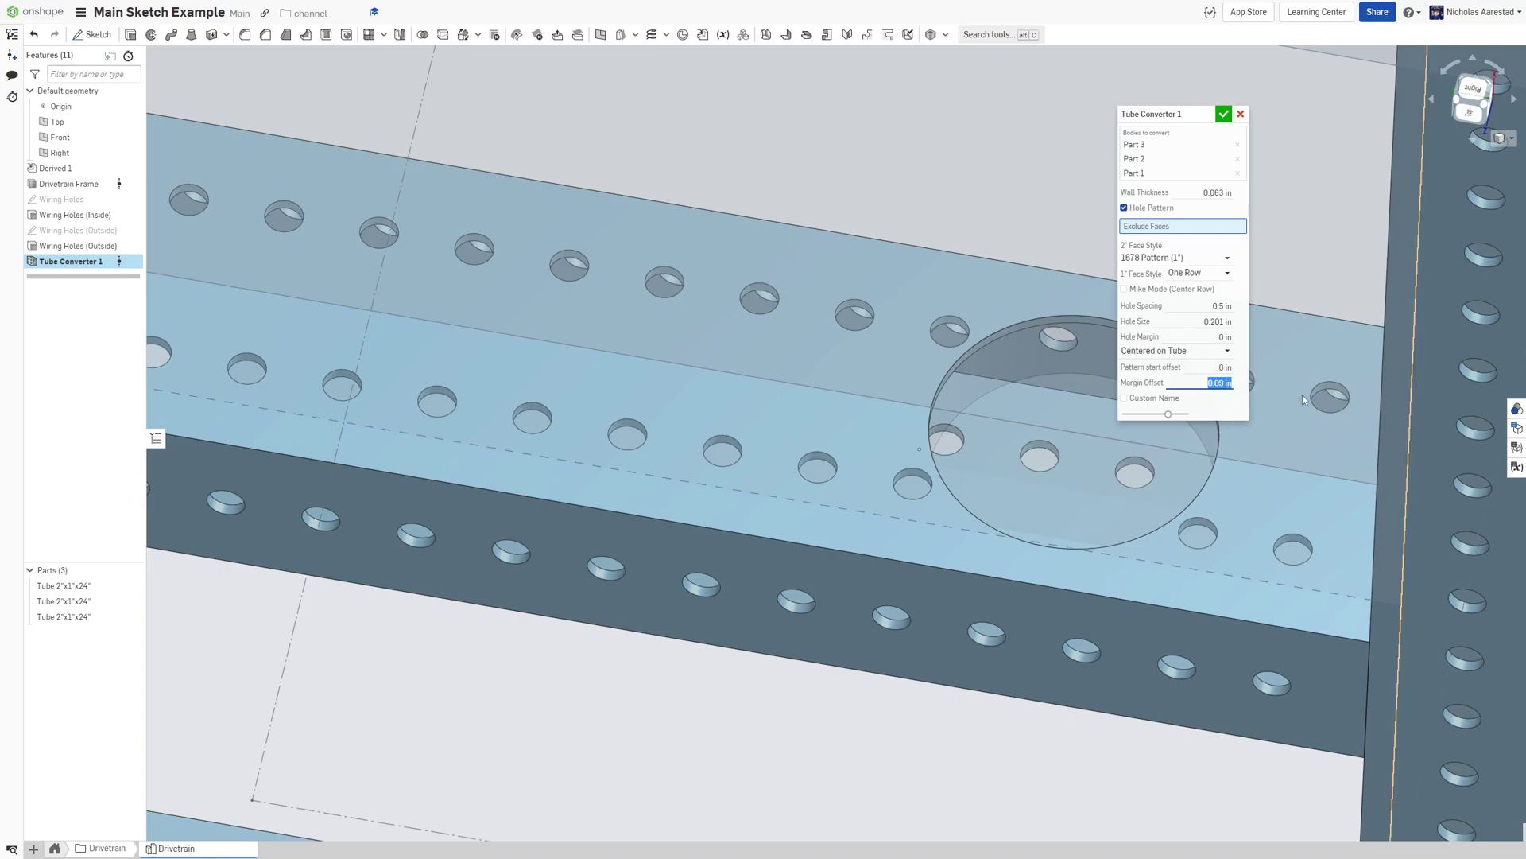
type("0")
key("Return")
Set the hole pattern's hole margin to 1/32 in
left_click(1205, 331)
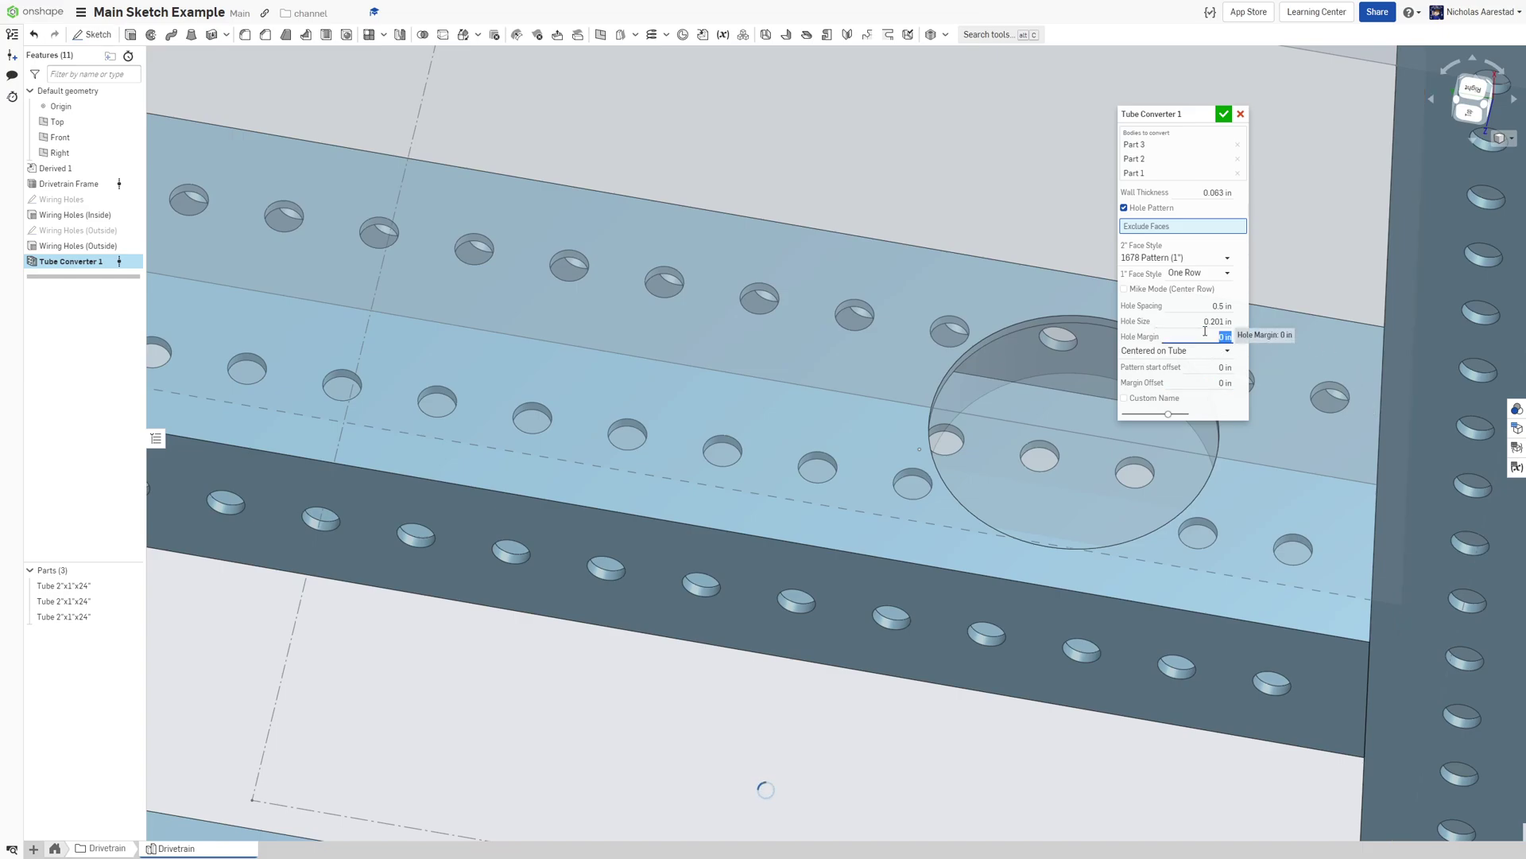
type("1/32")
key("Return")
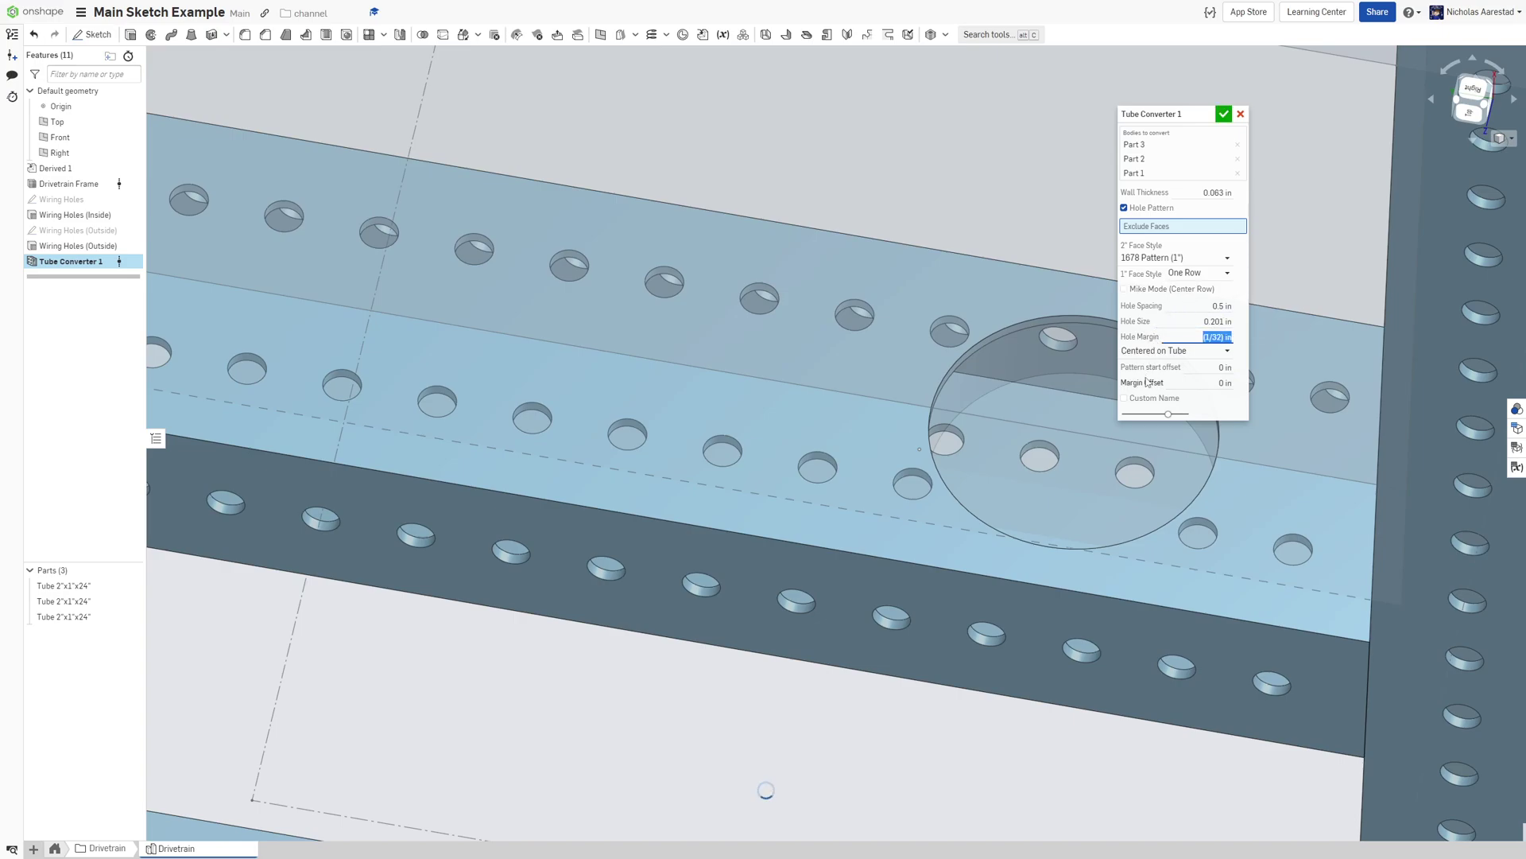
Set the tube hole pattern's hole margin to 1/16 in and finish the tube conversion
scroll(1210, 603, "down", 4)
right_click_drag(1210, 602, 1327, 625)
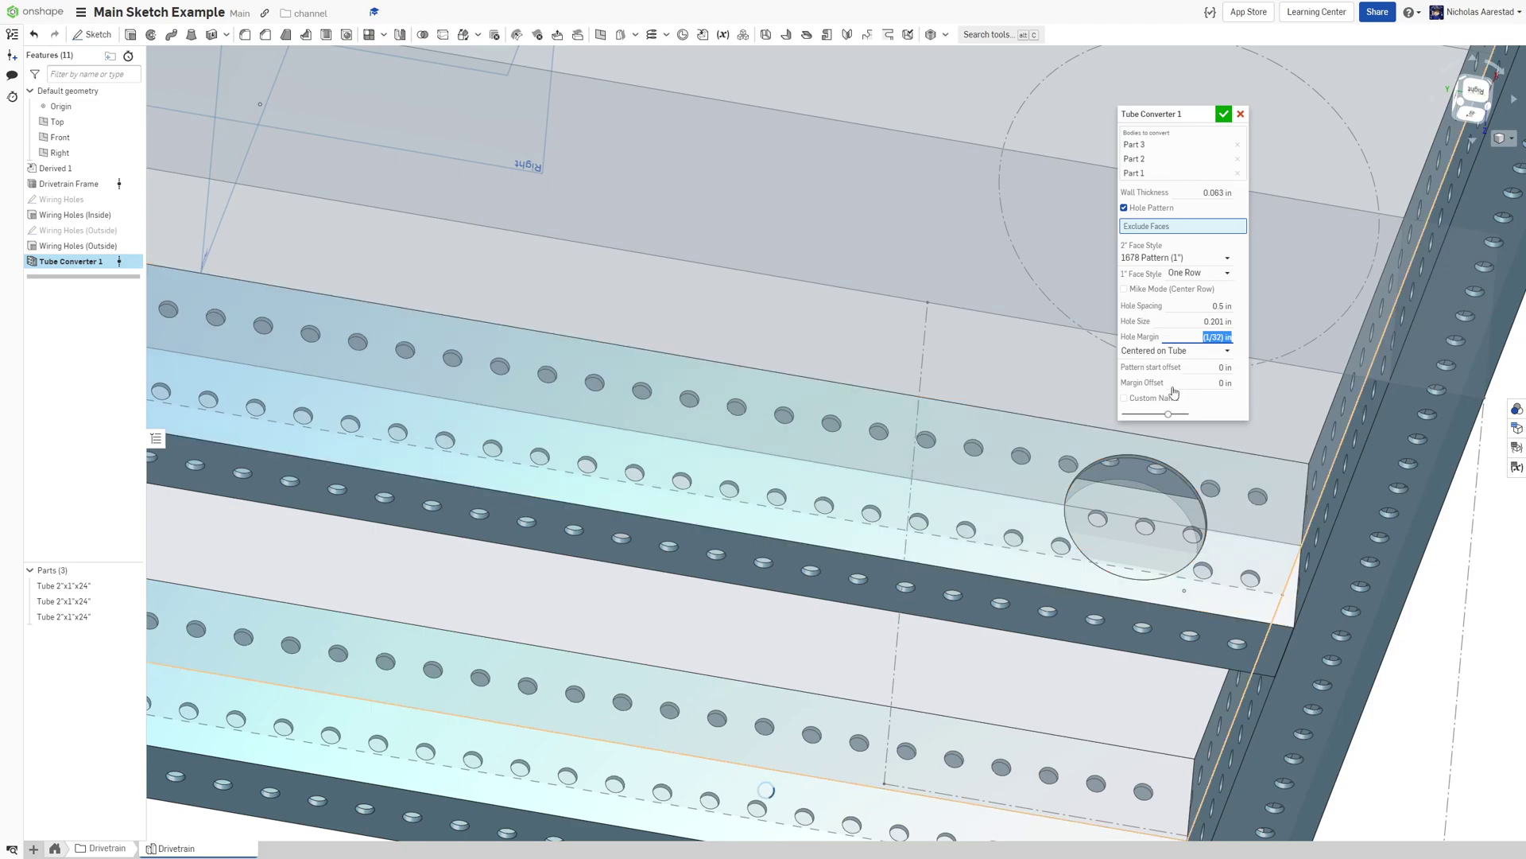
left_click(1216, 338)
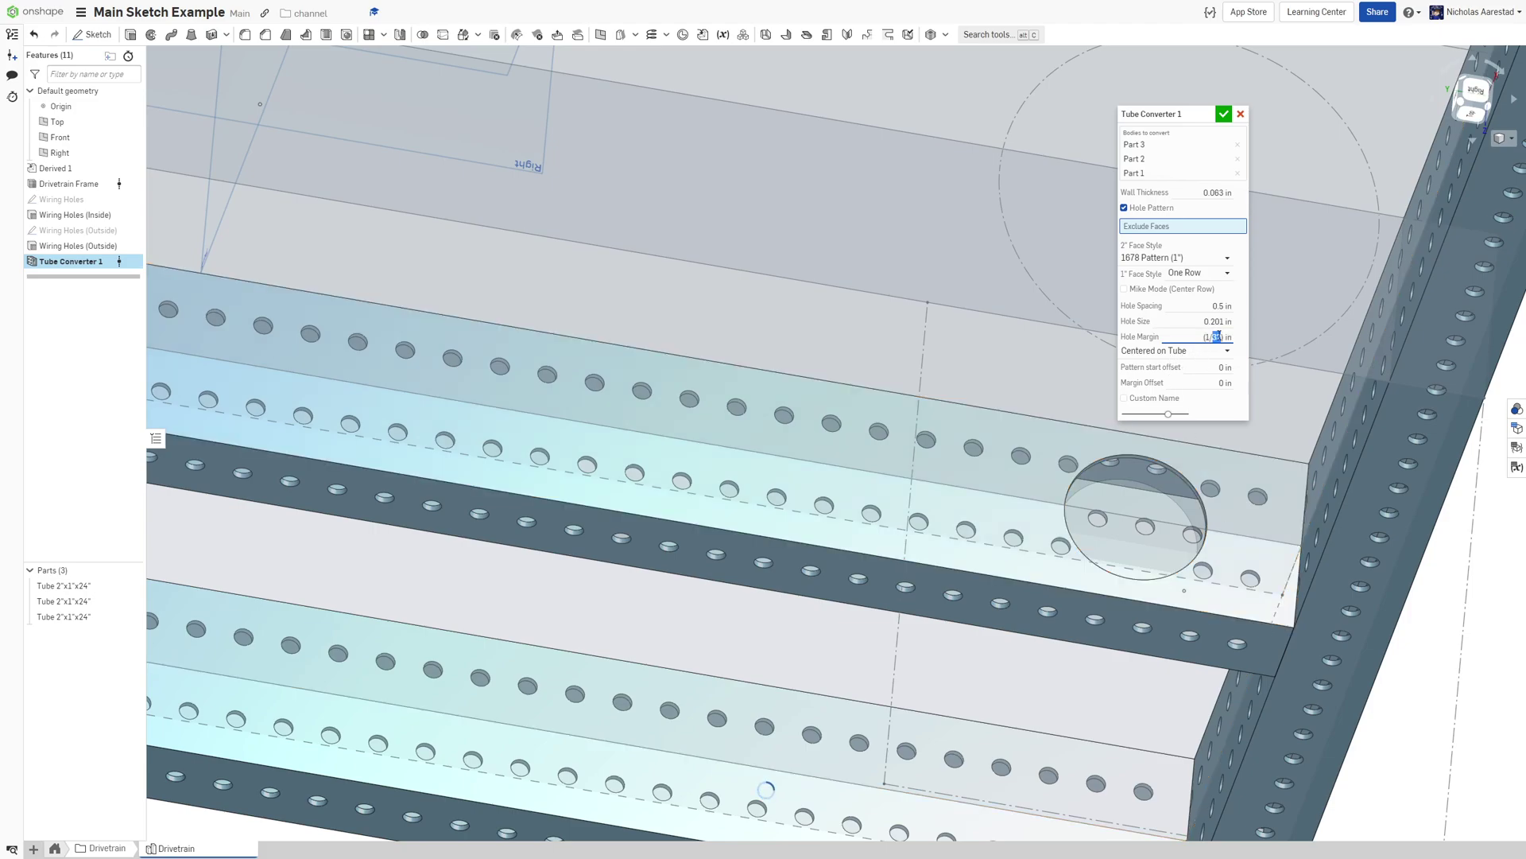
type("16")
key("Return")
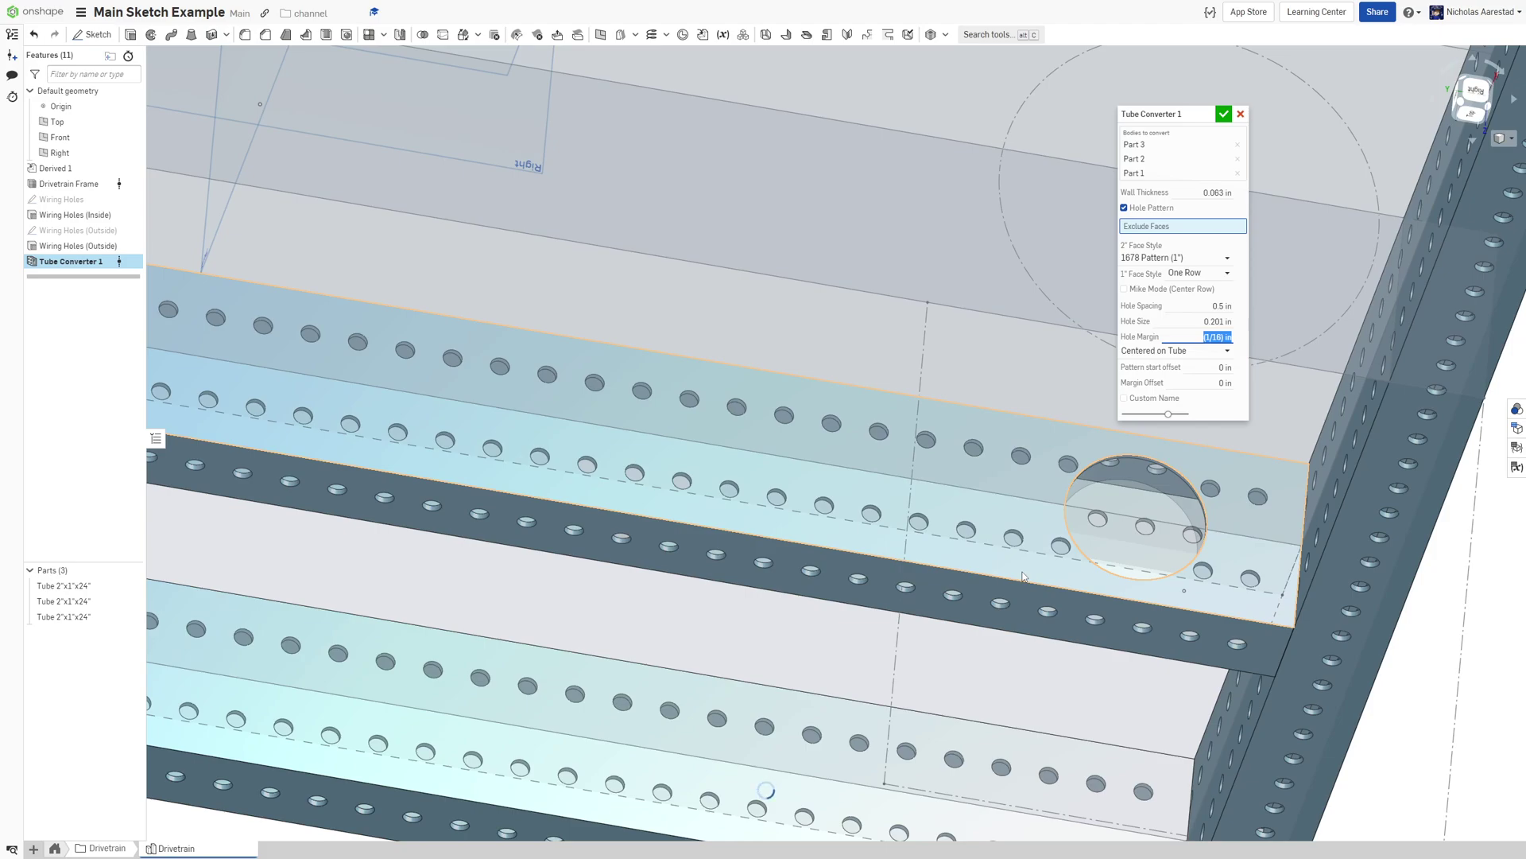
scroll(1081, 481, "up", 3)
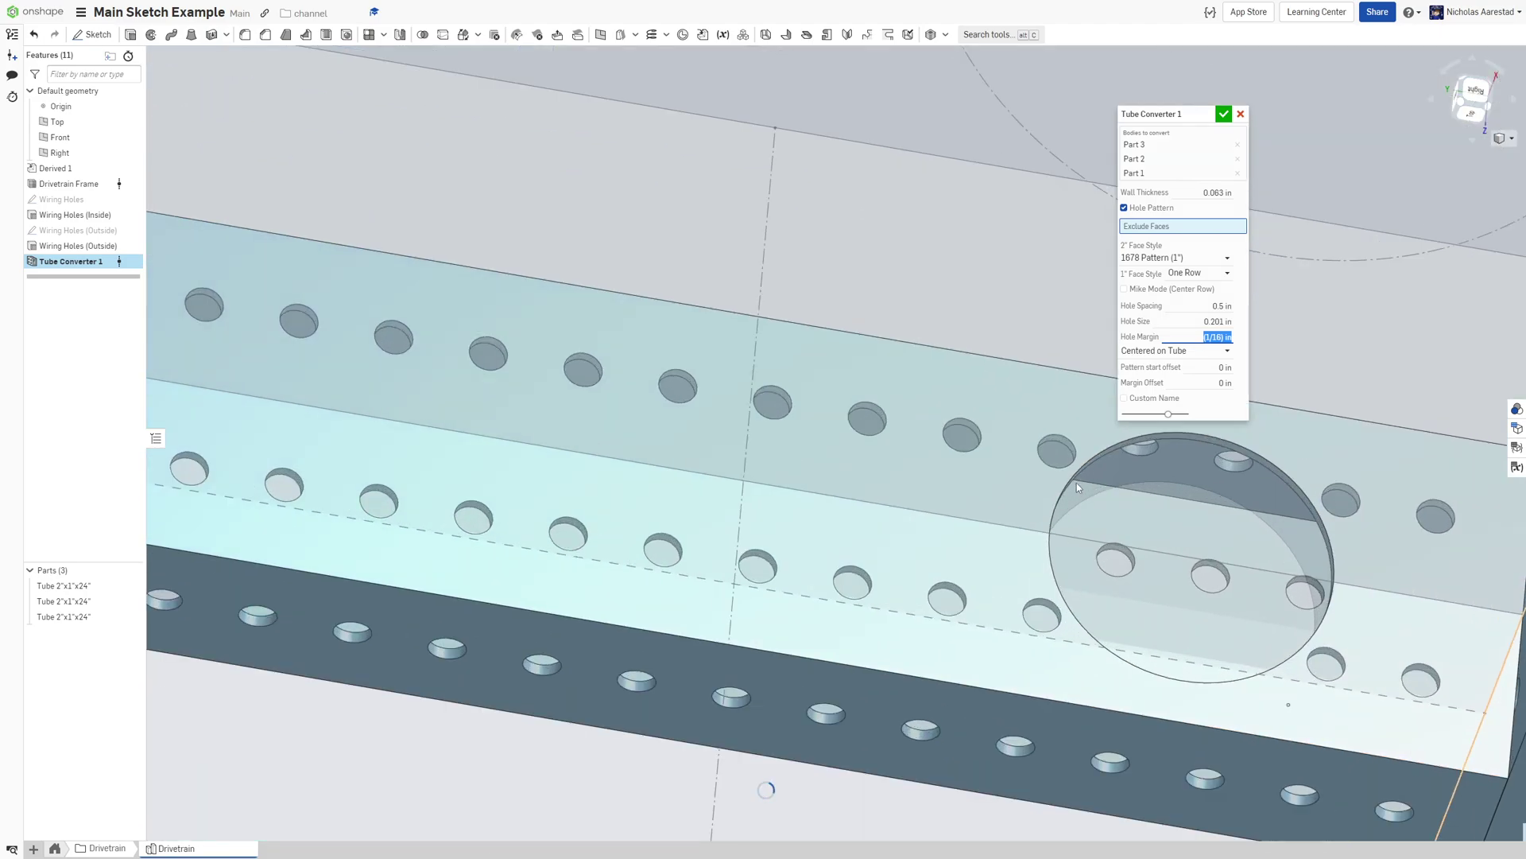
right_click_drag(1077, 483, 1068, 494)
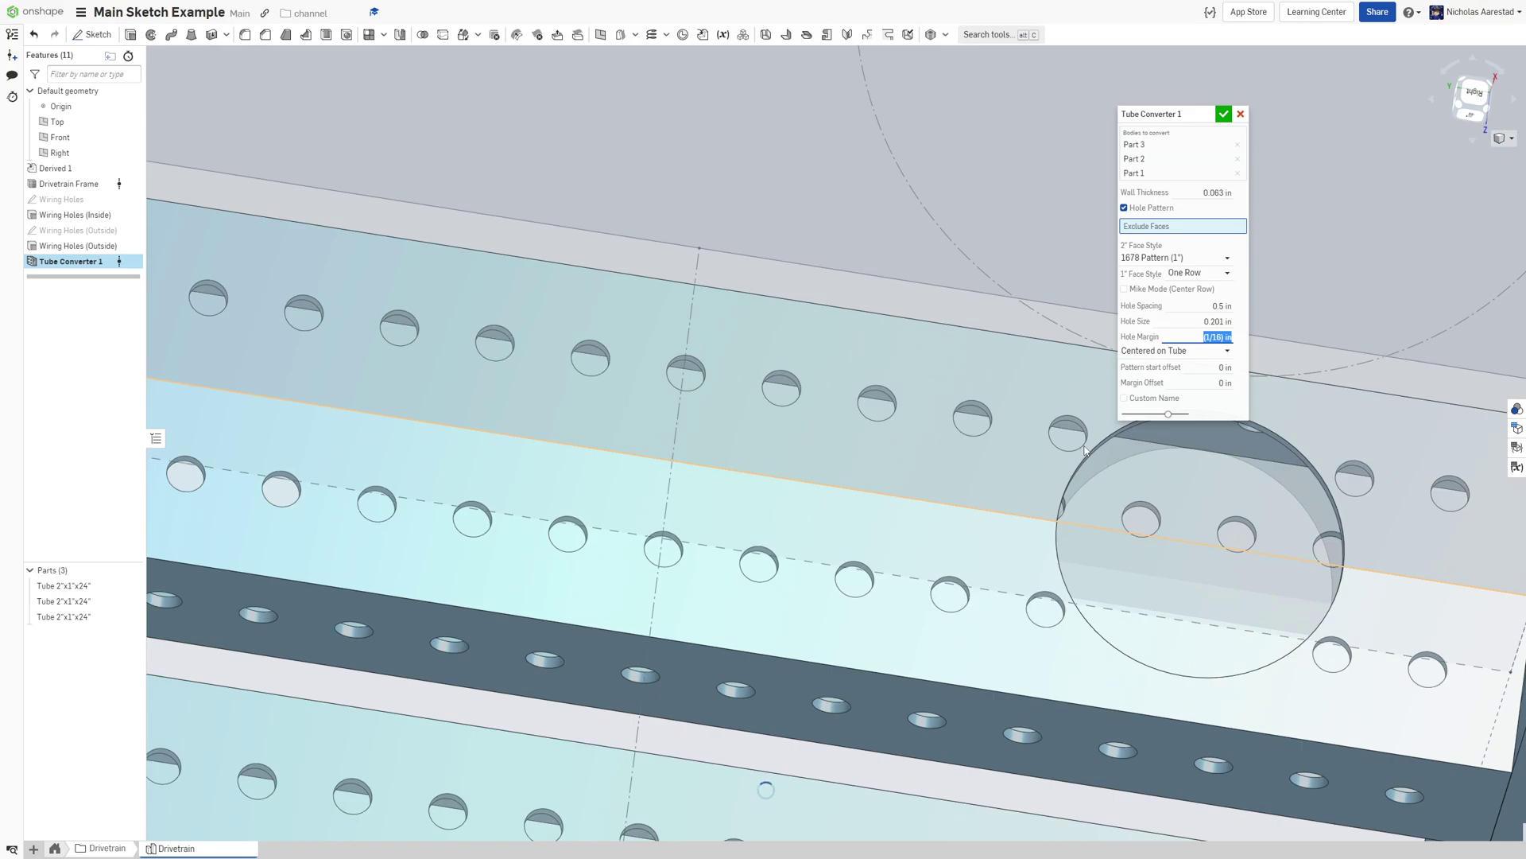
key("f")
right_click_drag(664, 480, 612, 364)
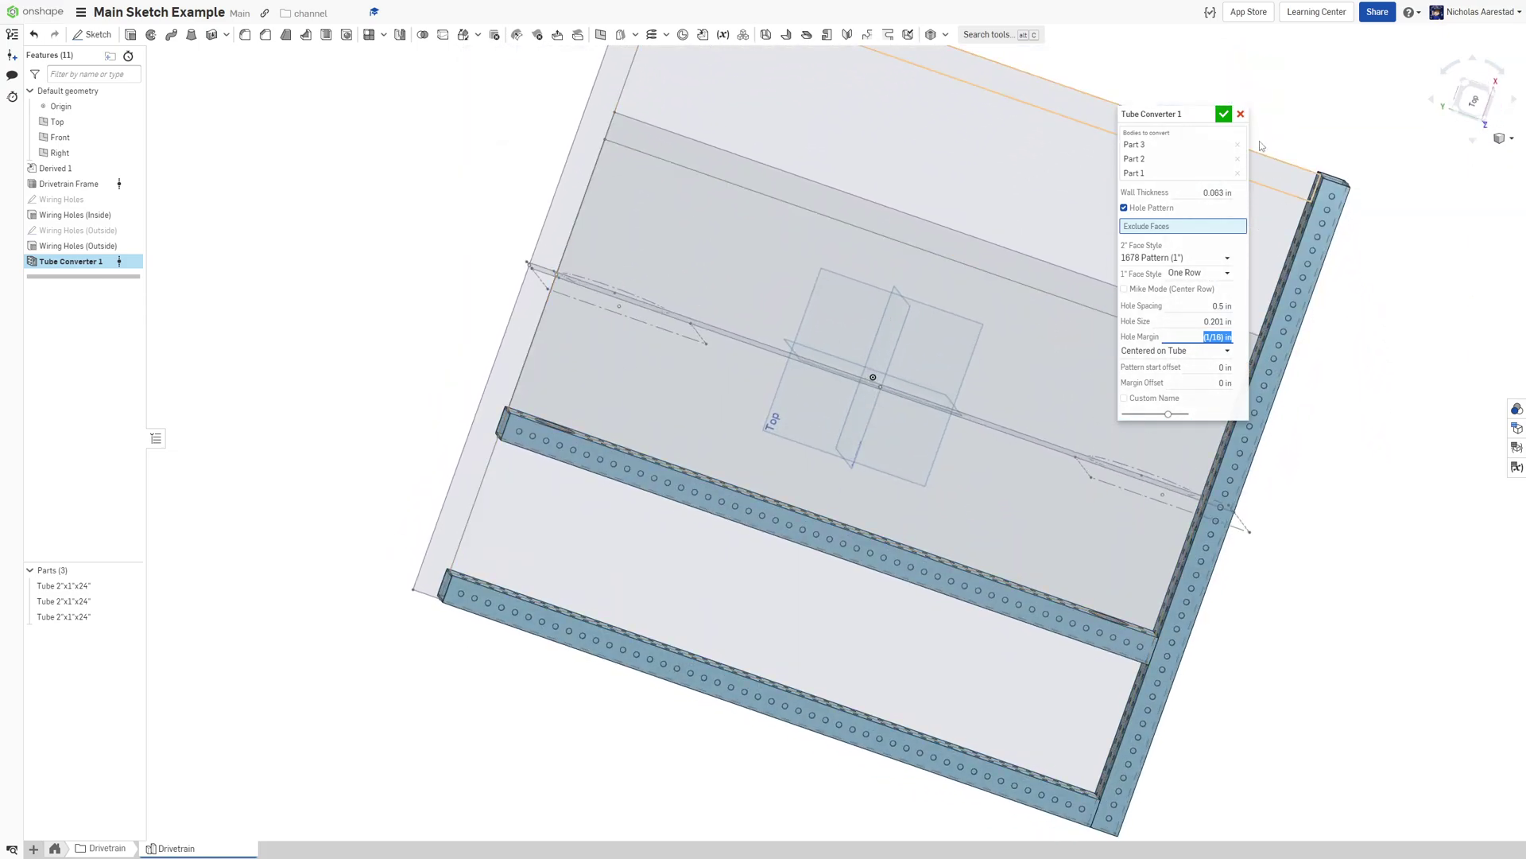
left_click(1224, 114)
Sketch two circles about 0.5 in in diameter on the front tube's outer face, centred on the upper and lower holes at the cross member
right_click_drag(847, 250, 684, 246)
scroll(672, 398, "up", 5)
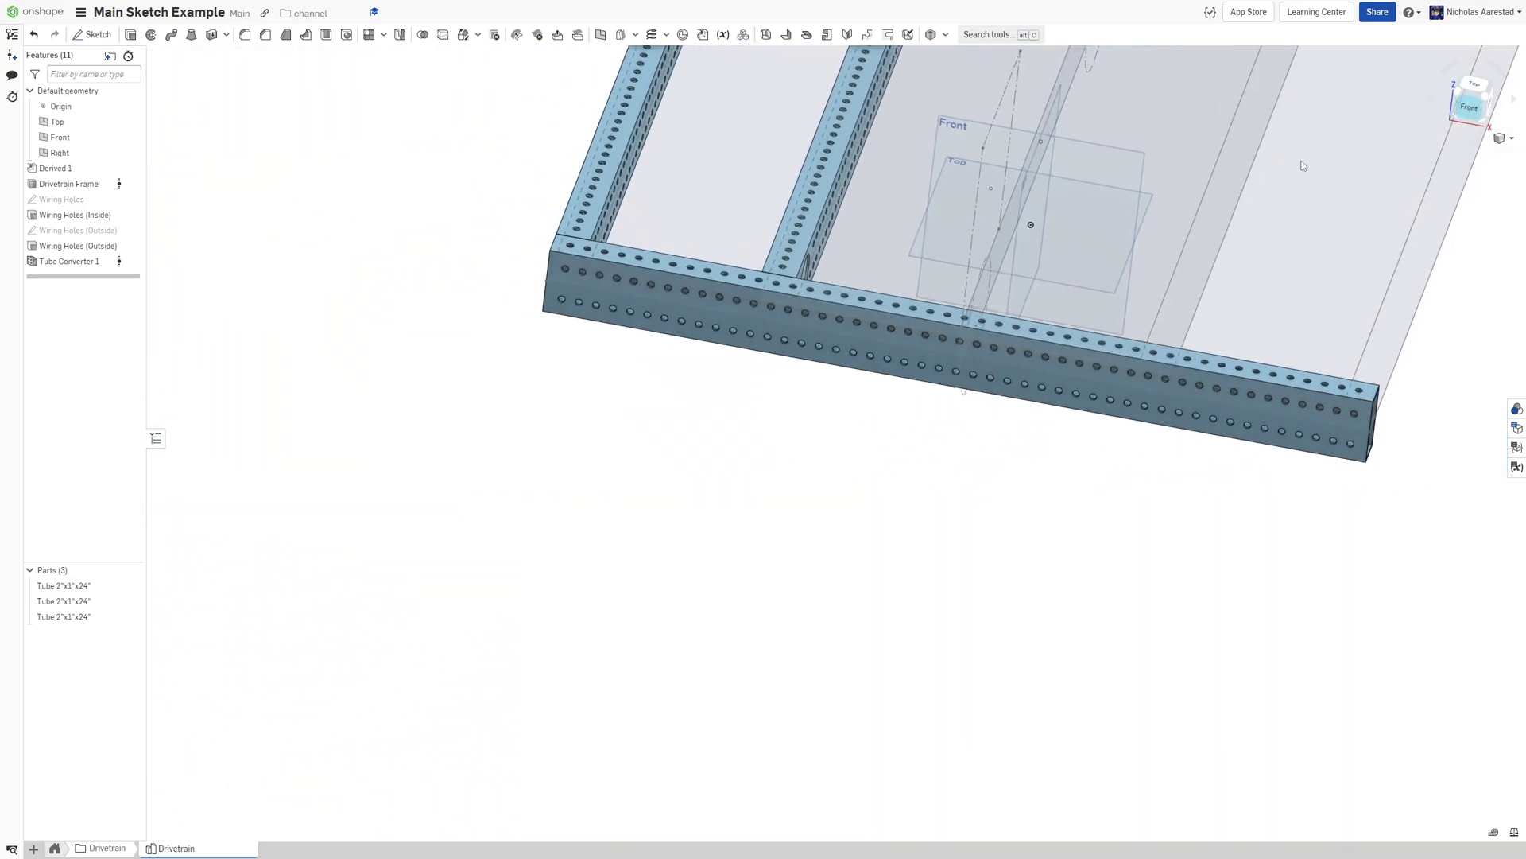
left_click(1470, 107)
scroll(503, 459, "up", 5)
key("shift+s")
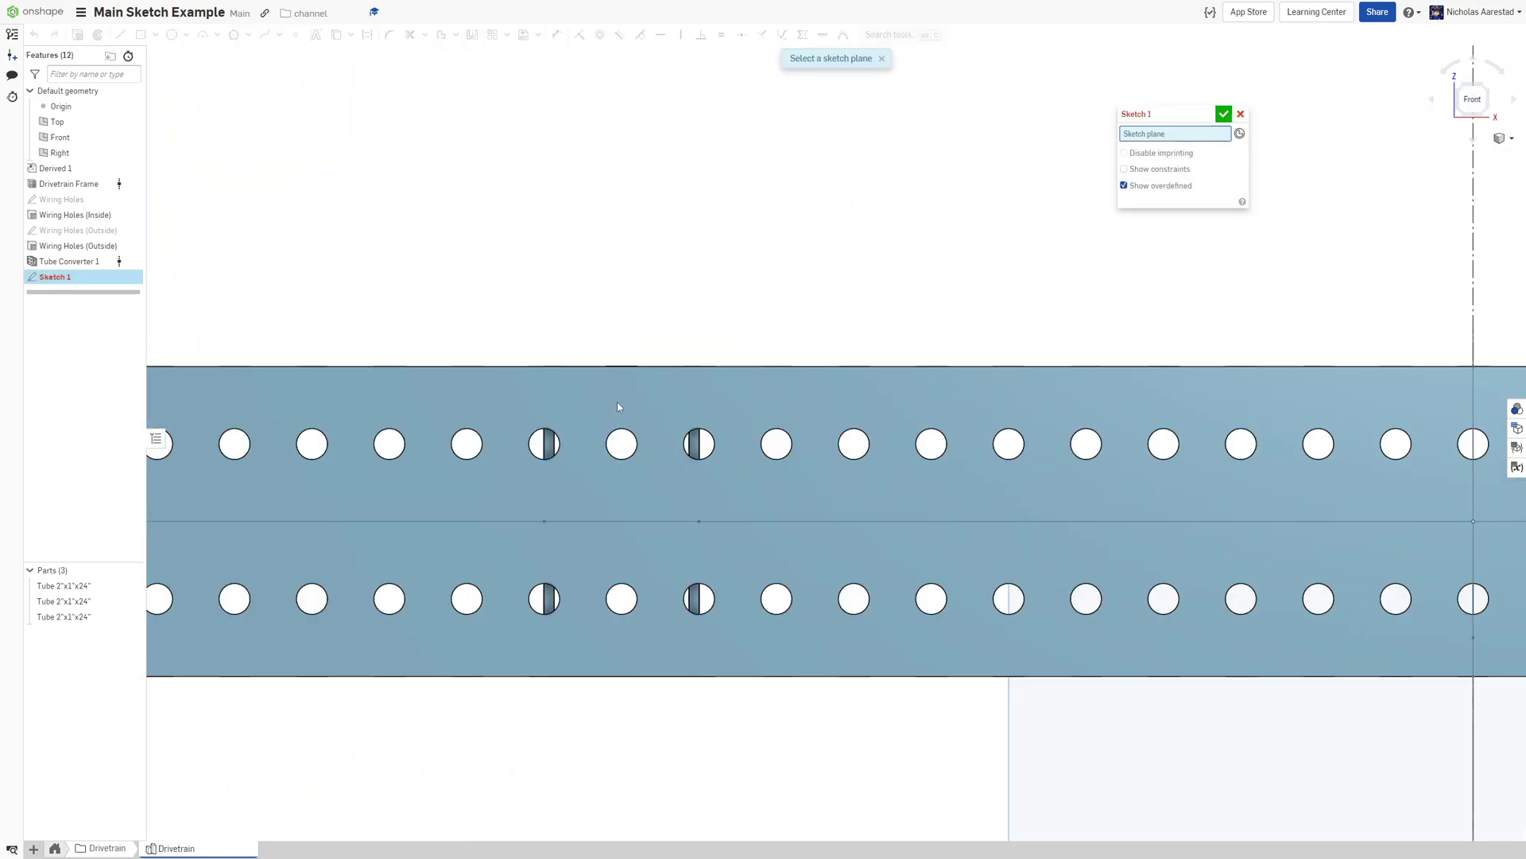
key("c")
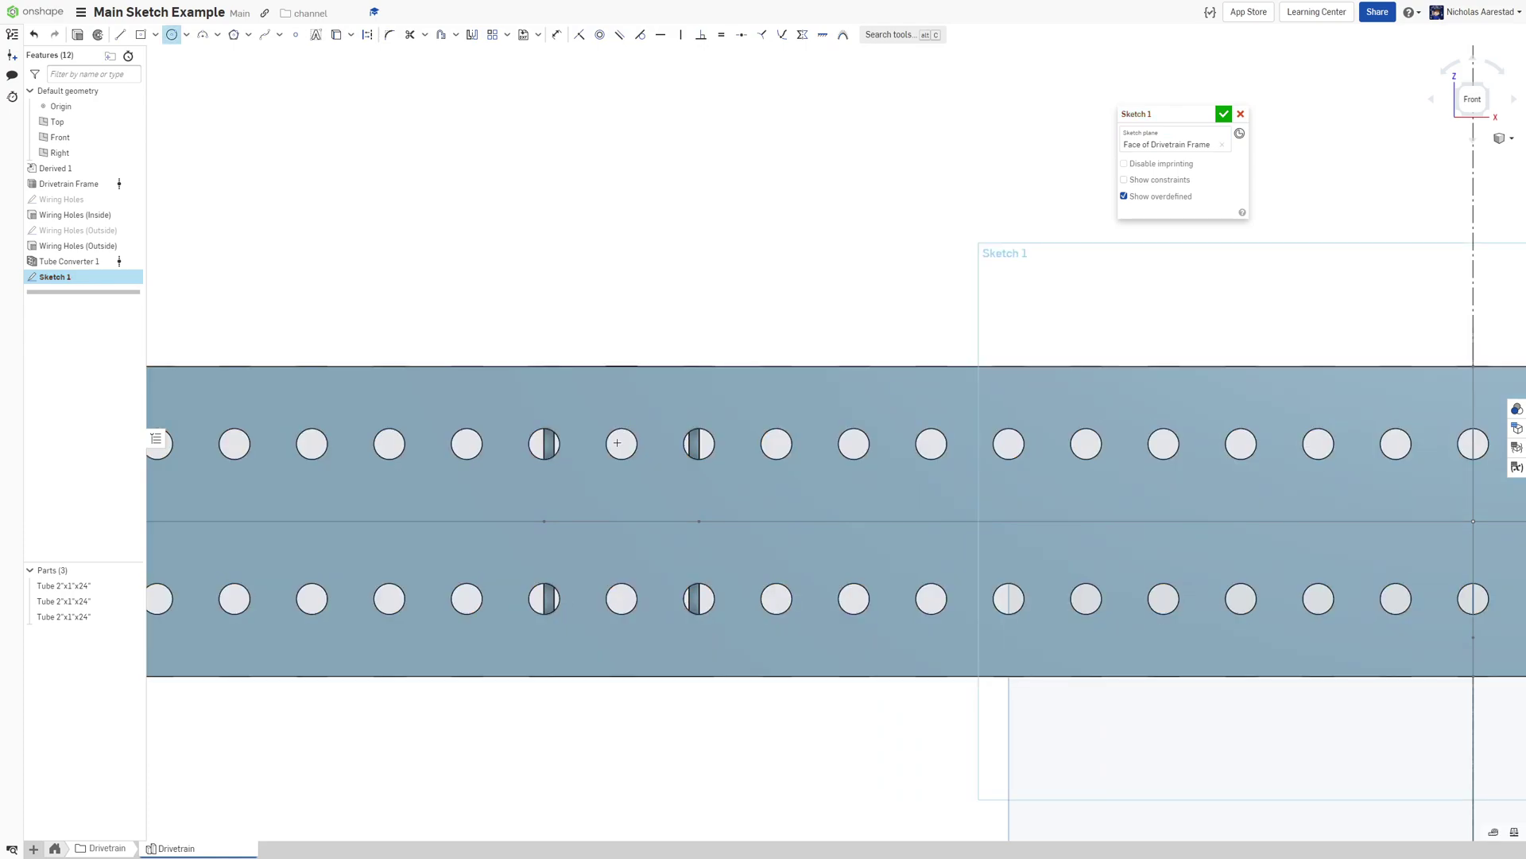
left_click(622, 444)
left_click(642, 464)
left_click(621, 598)
left_click(650, 575)
key("Escape")
Make the two circles equal in size and mirror both about the Right plane
left_click(651, 574)
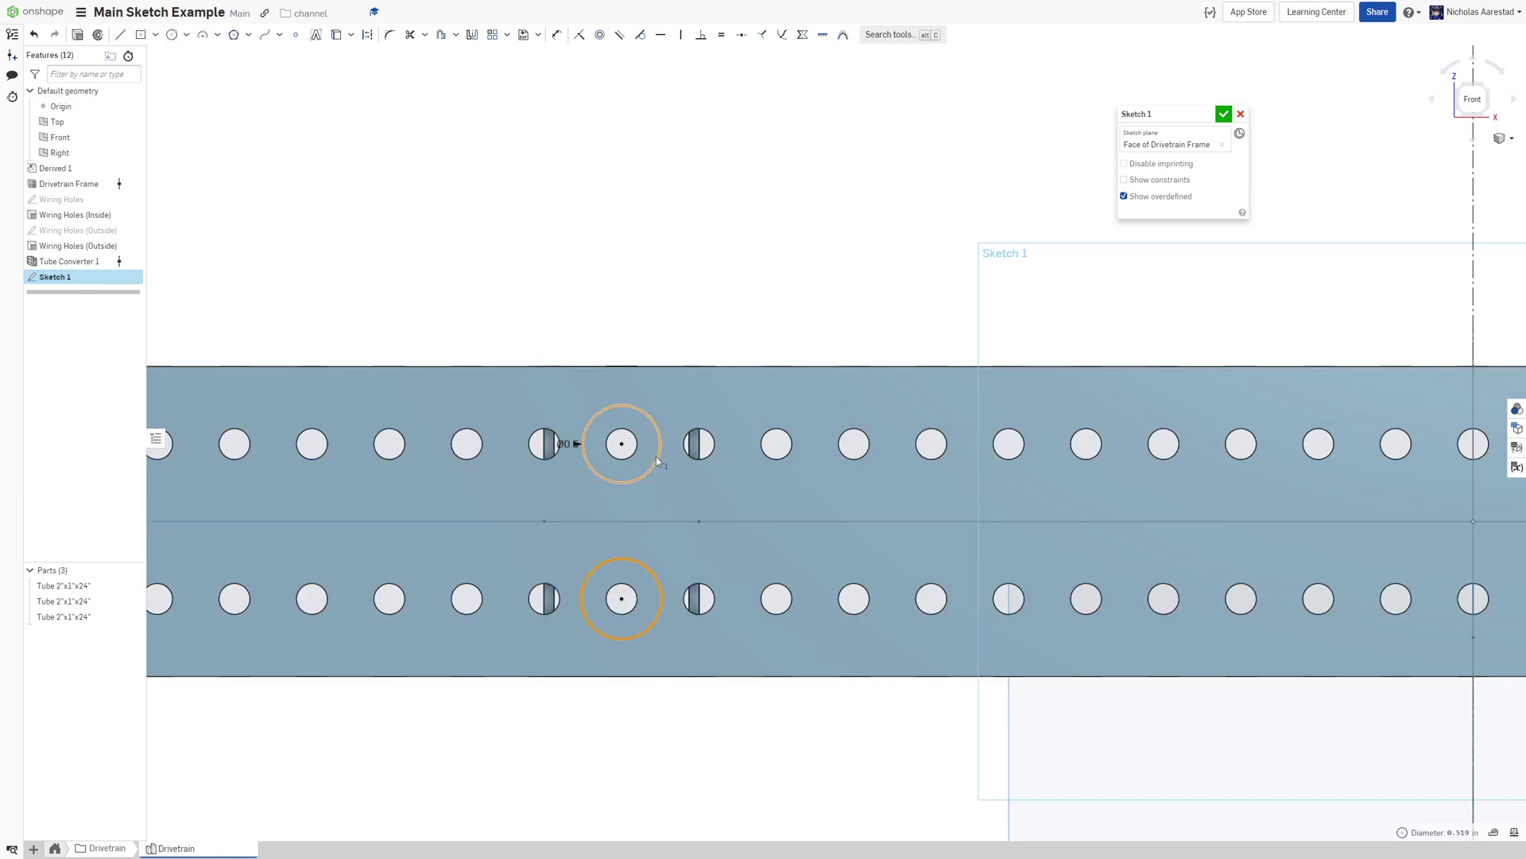
key("e")
scroll(628, 449, "down", 5)
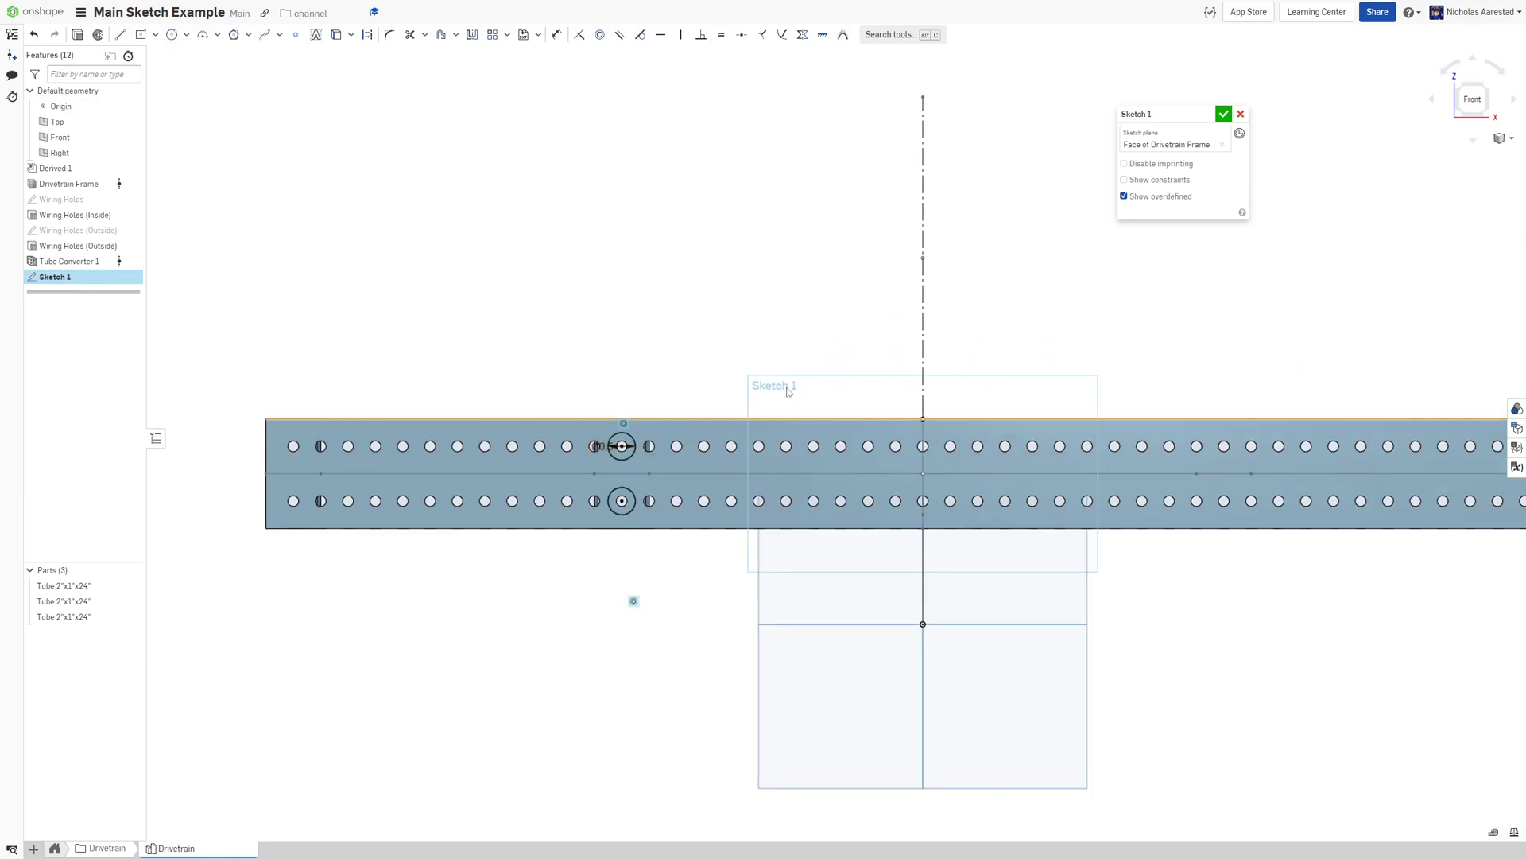
left_click(473, 34)
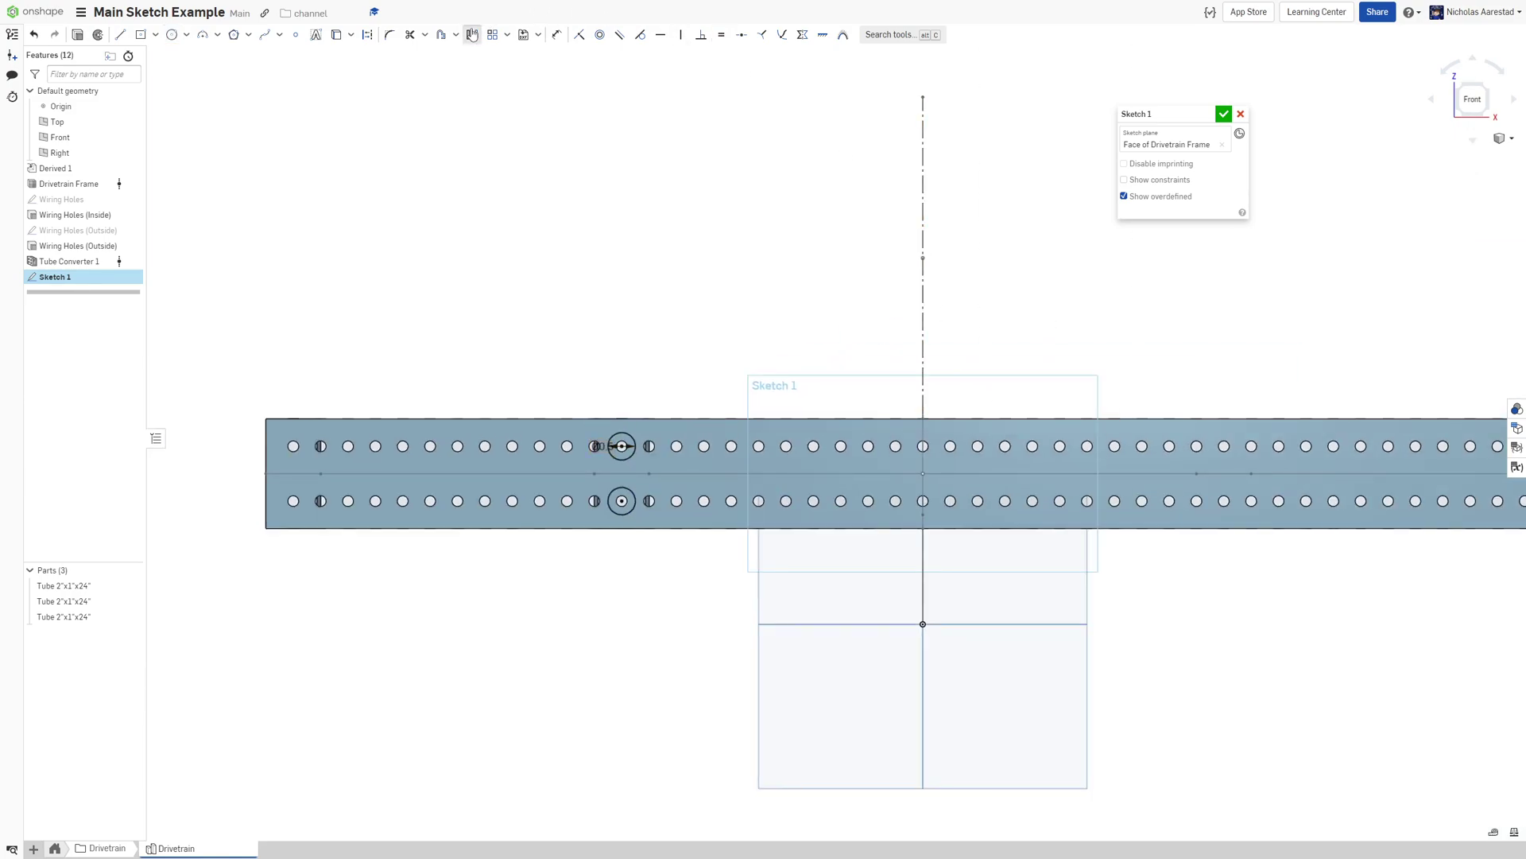
left_click(923, 681)
left_click(635, 443)
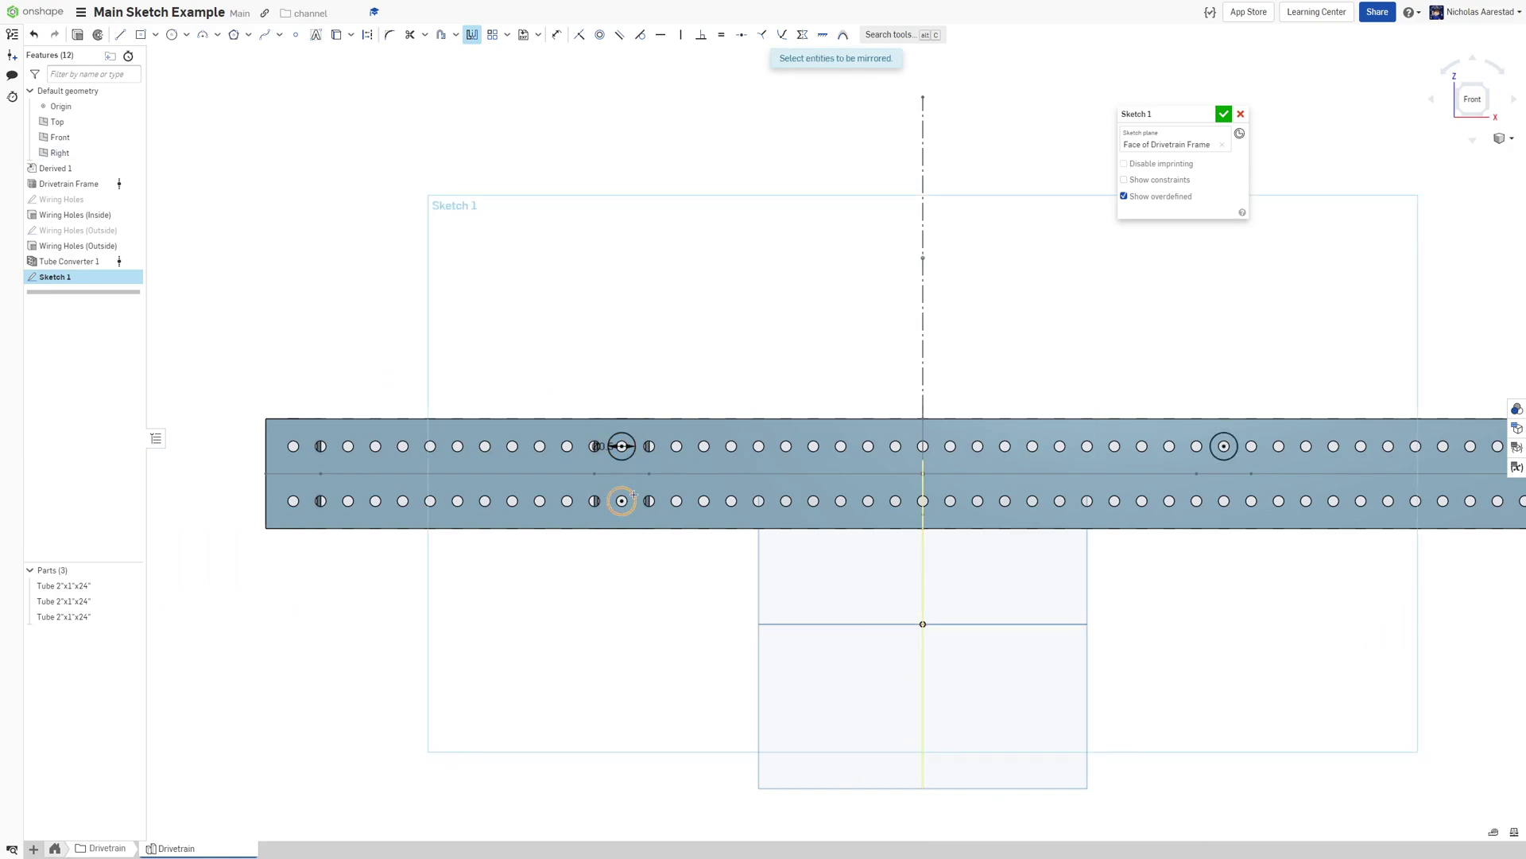
scroll(591, 254, "down", 3)
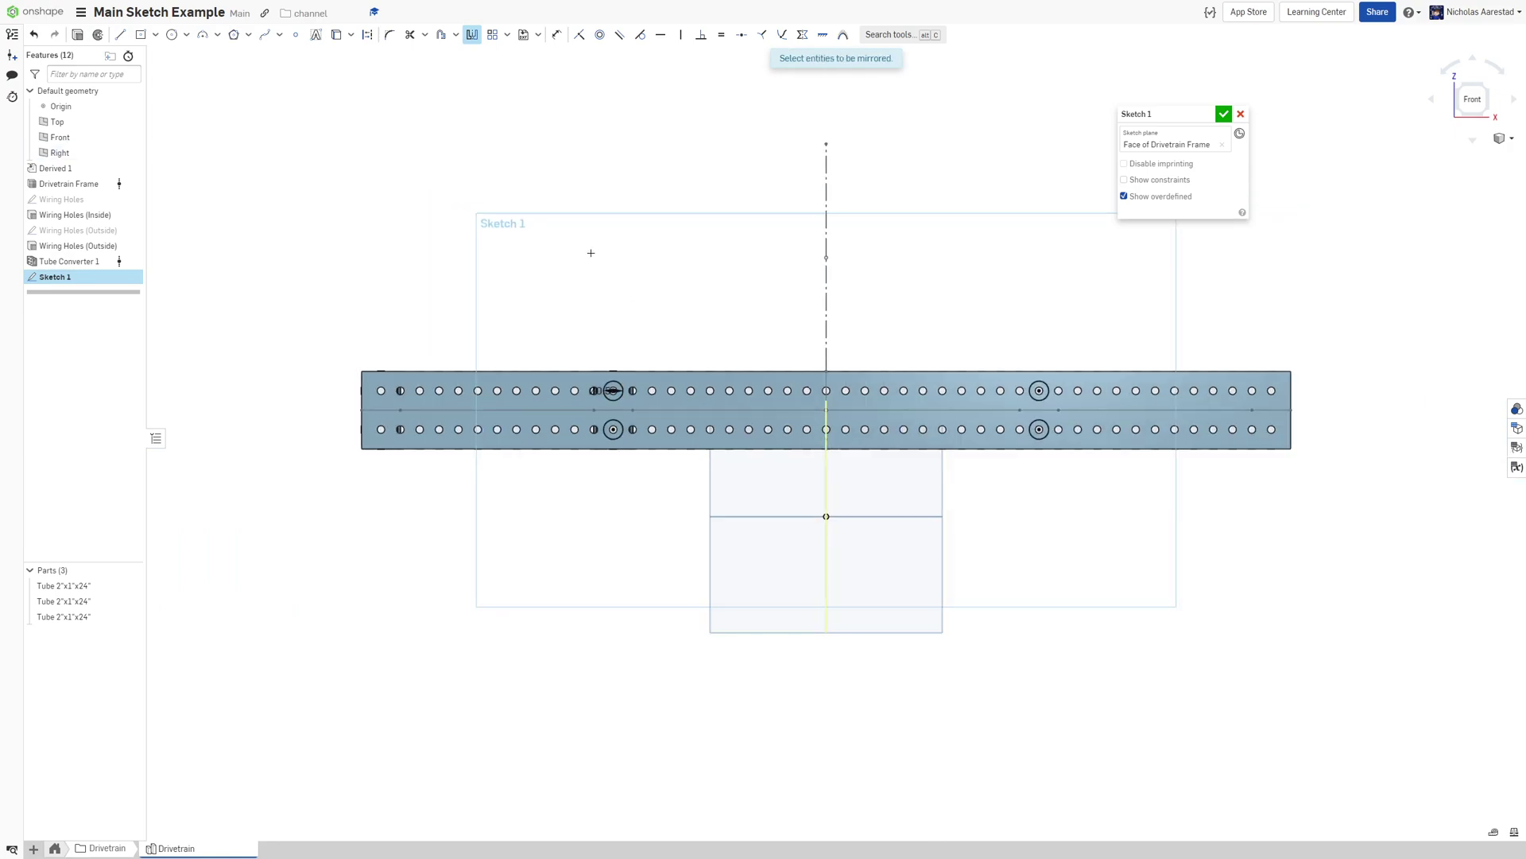
Inspect the mirrored circles on the front tube in relation to both side members
right_click_drag(681, 232, 573, 419)
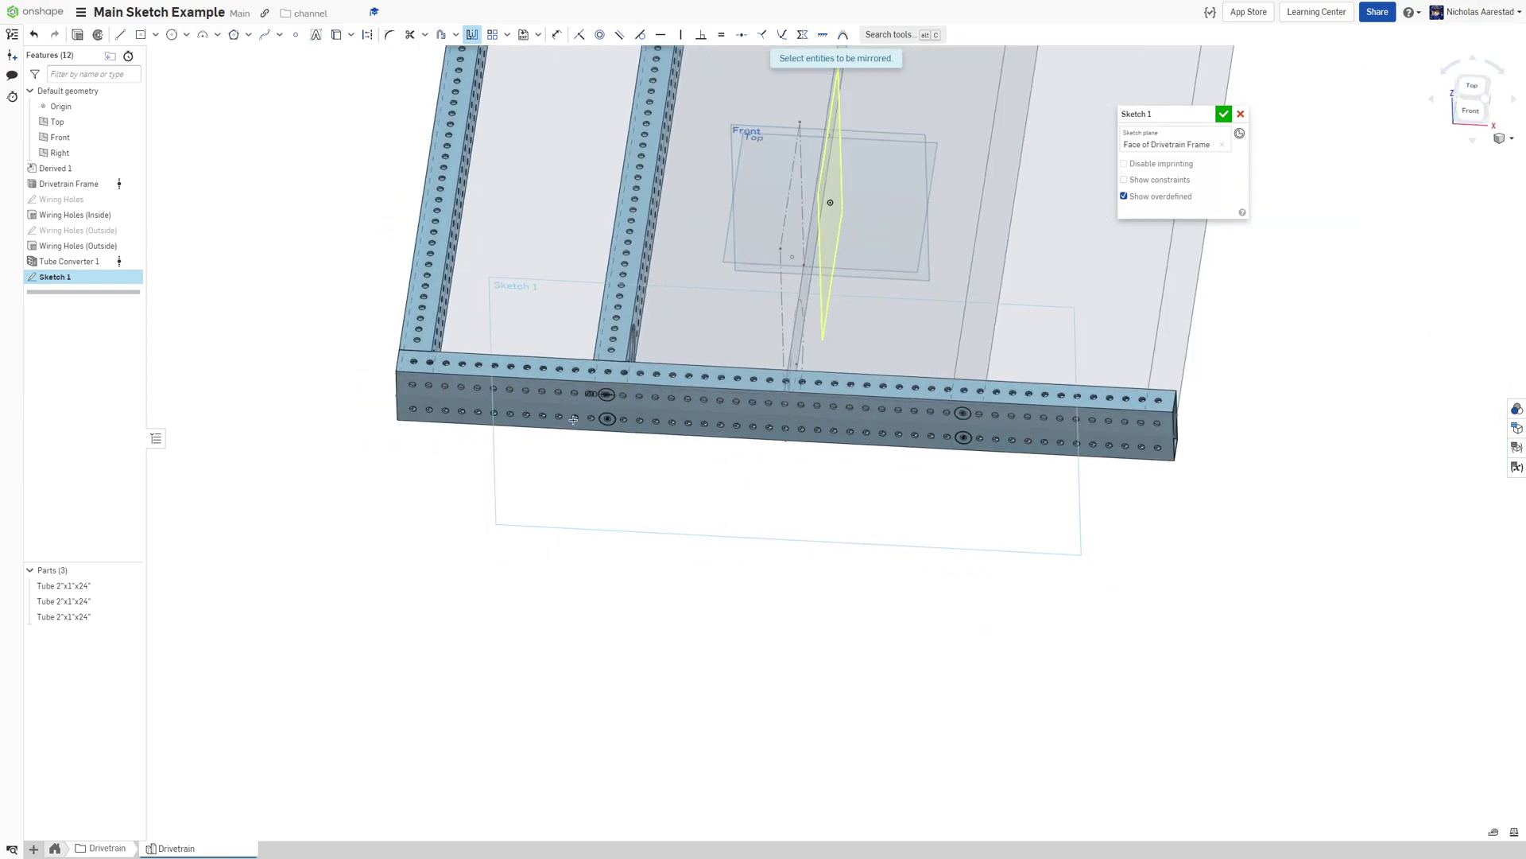
right_click_drag(866, 429, 567, 306)
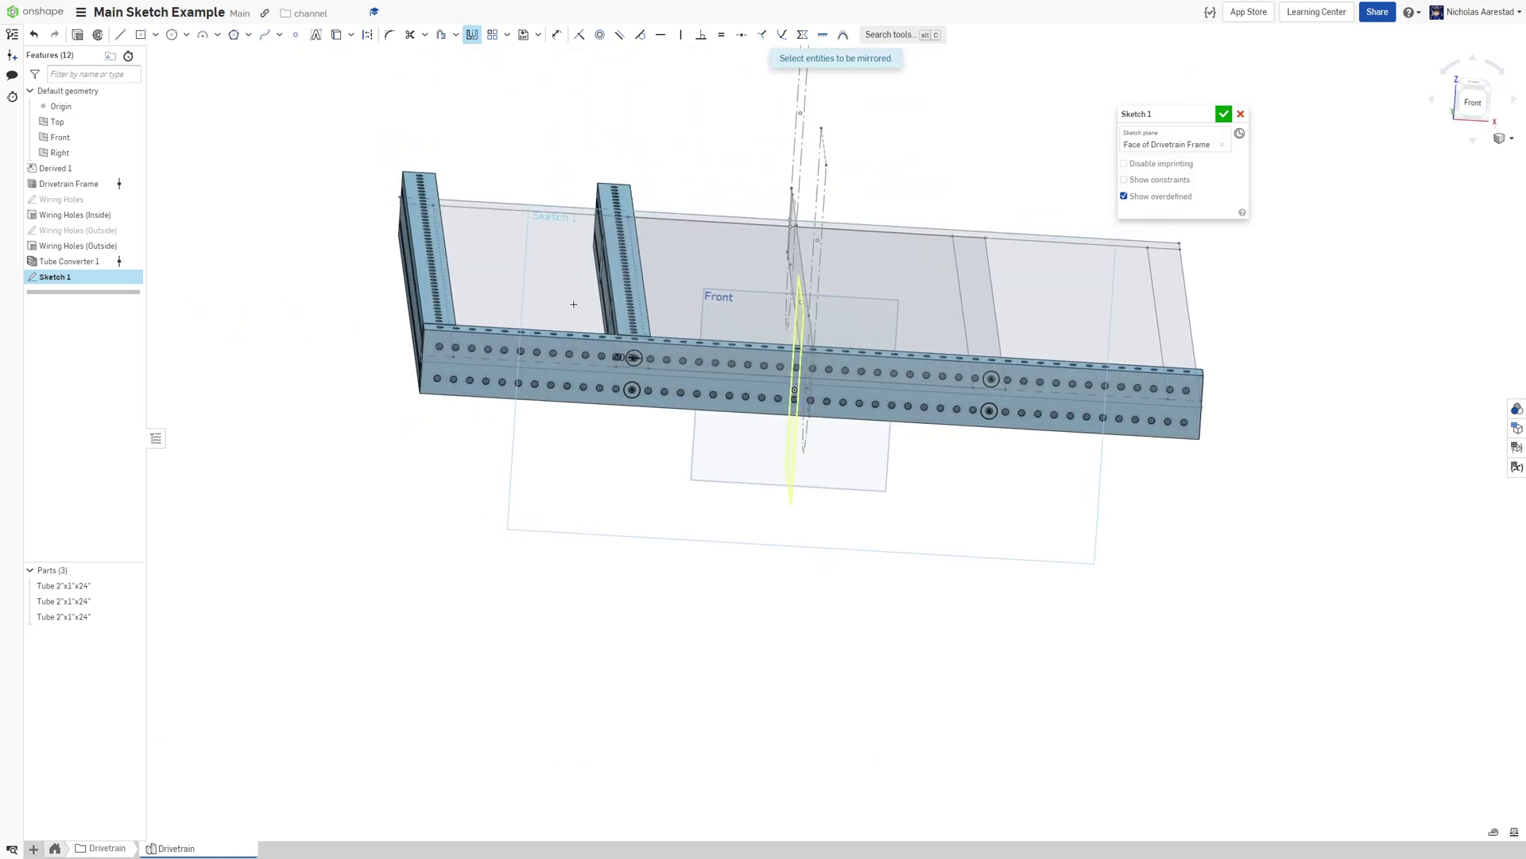
left_click(1488, 122)
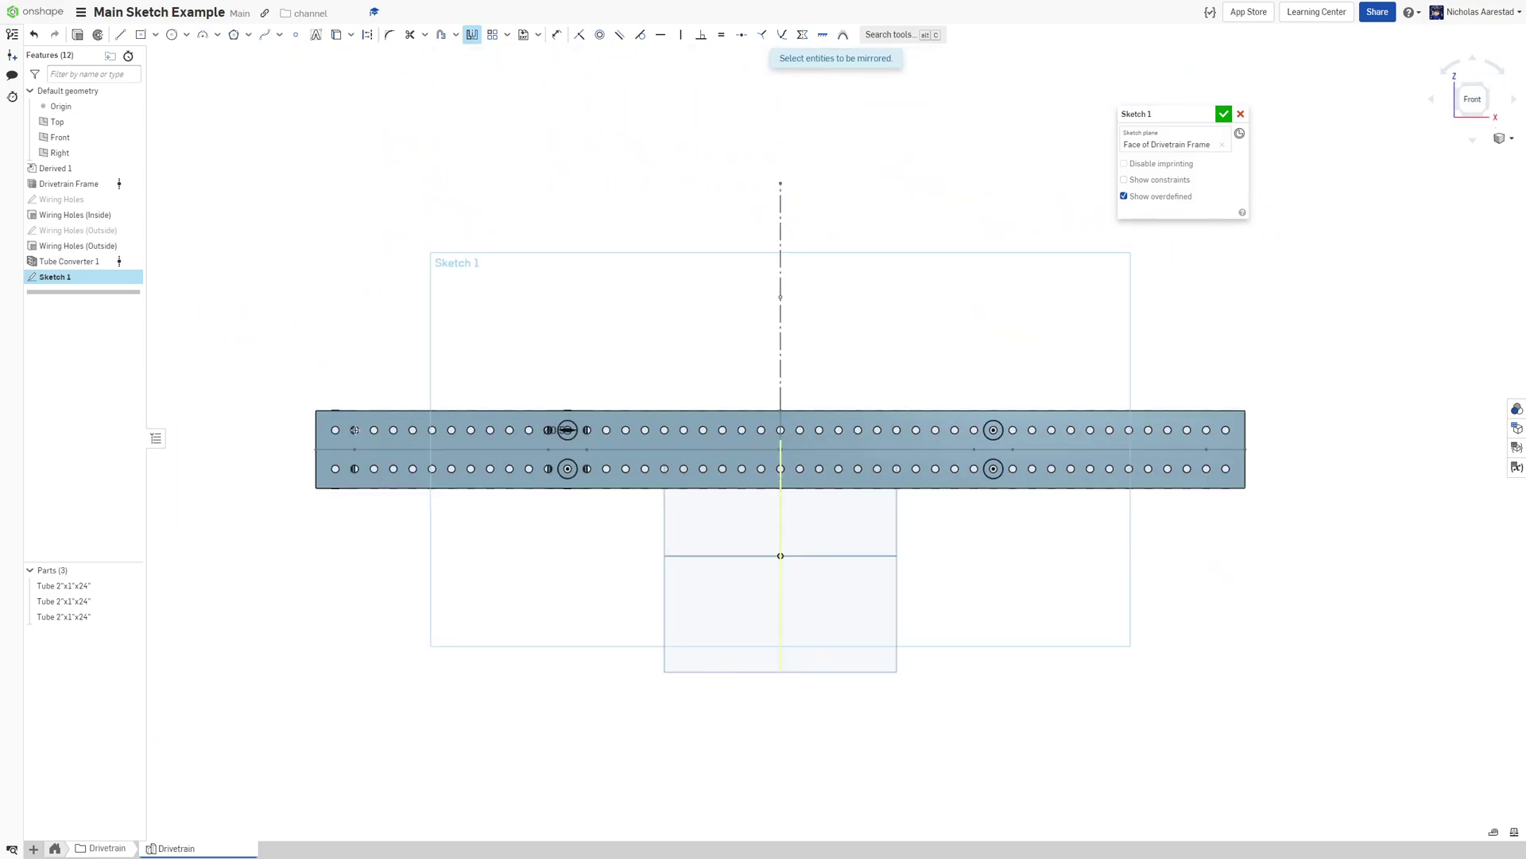
scroll(309, 426, "up", 5)
scroll(309, 426, "up", 2)
scroll(520, 421, "down", 4)
mouse_move(442, 342)
right_mouse_down()
mouse_move(427, 405)
mouse_move(382, 286)
mouse_move(613, 302)
right_mouse_up()
scroll(517, 258, "down", 4)
mouse_move(517, 259)
right_mouse_down()
mouse_move(405, 258)
mouse_move(436, 322)
mouse_move(507, 331)
right_mouse_up()
scroll(445, 318, "up", 6)
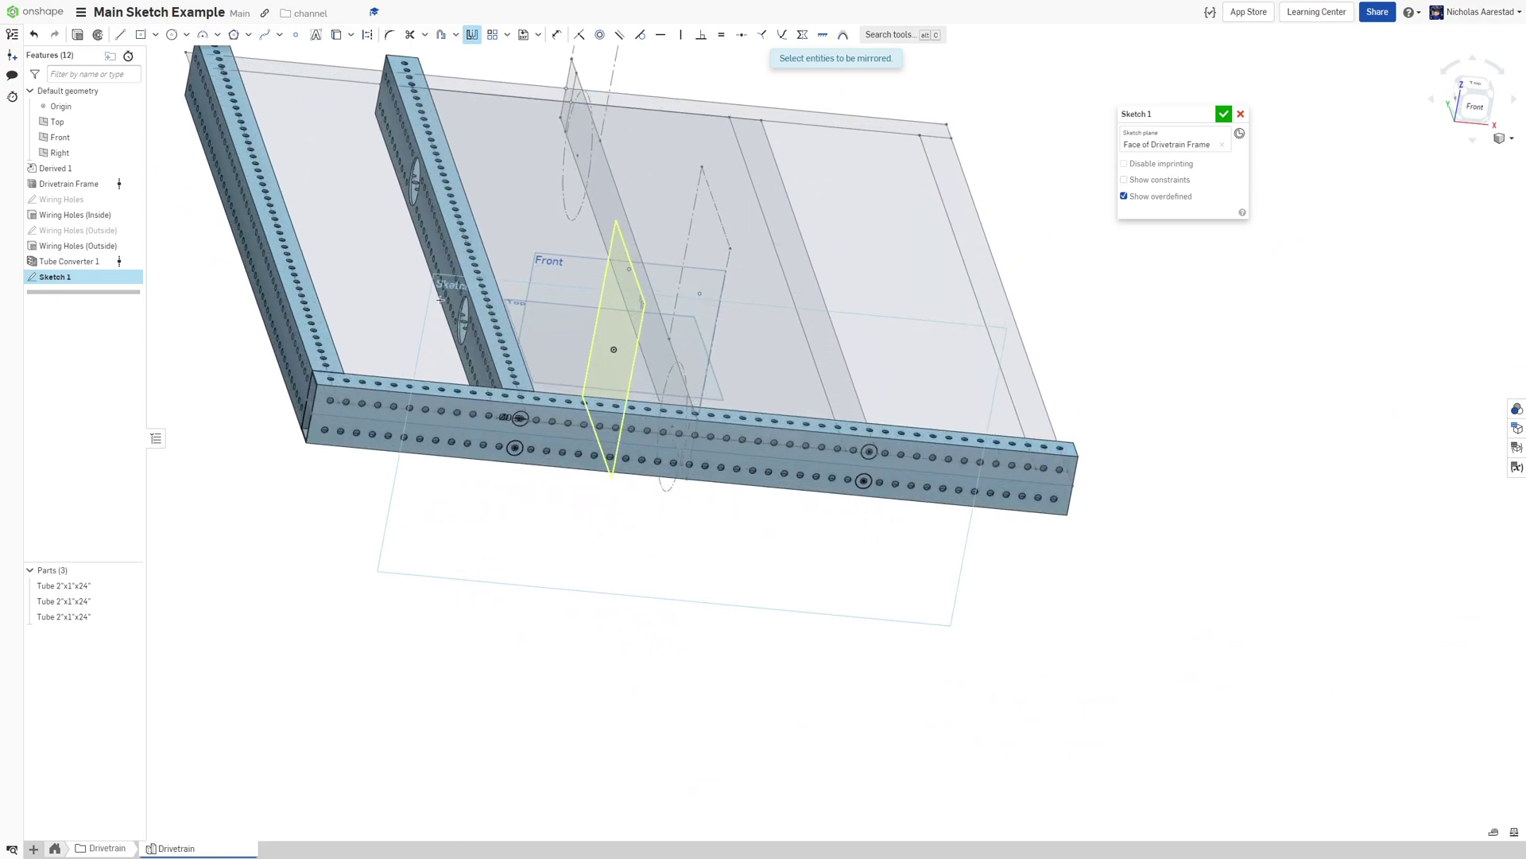
Start a Remove extrude of the four sketched circles and try the Up to next end type
key("shift+e")
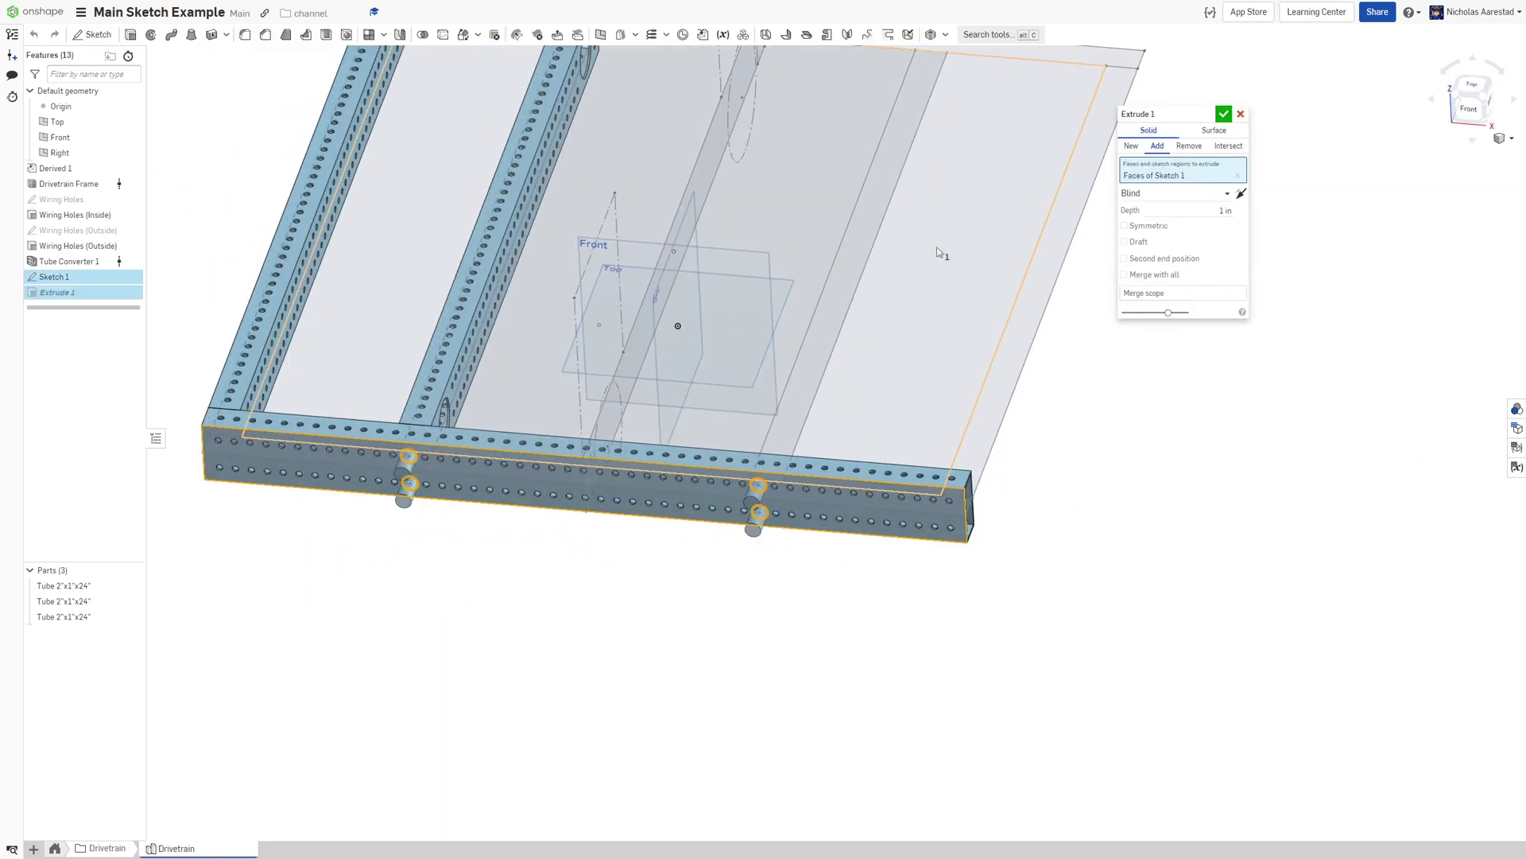
left_click(1198, 151)
left_click(1210, 195)
left_click(1192, 249)
left_click(1192, 193)
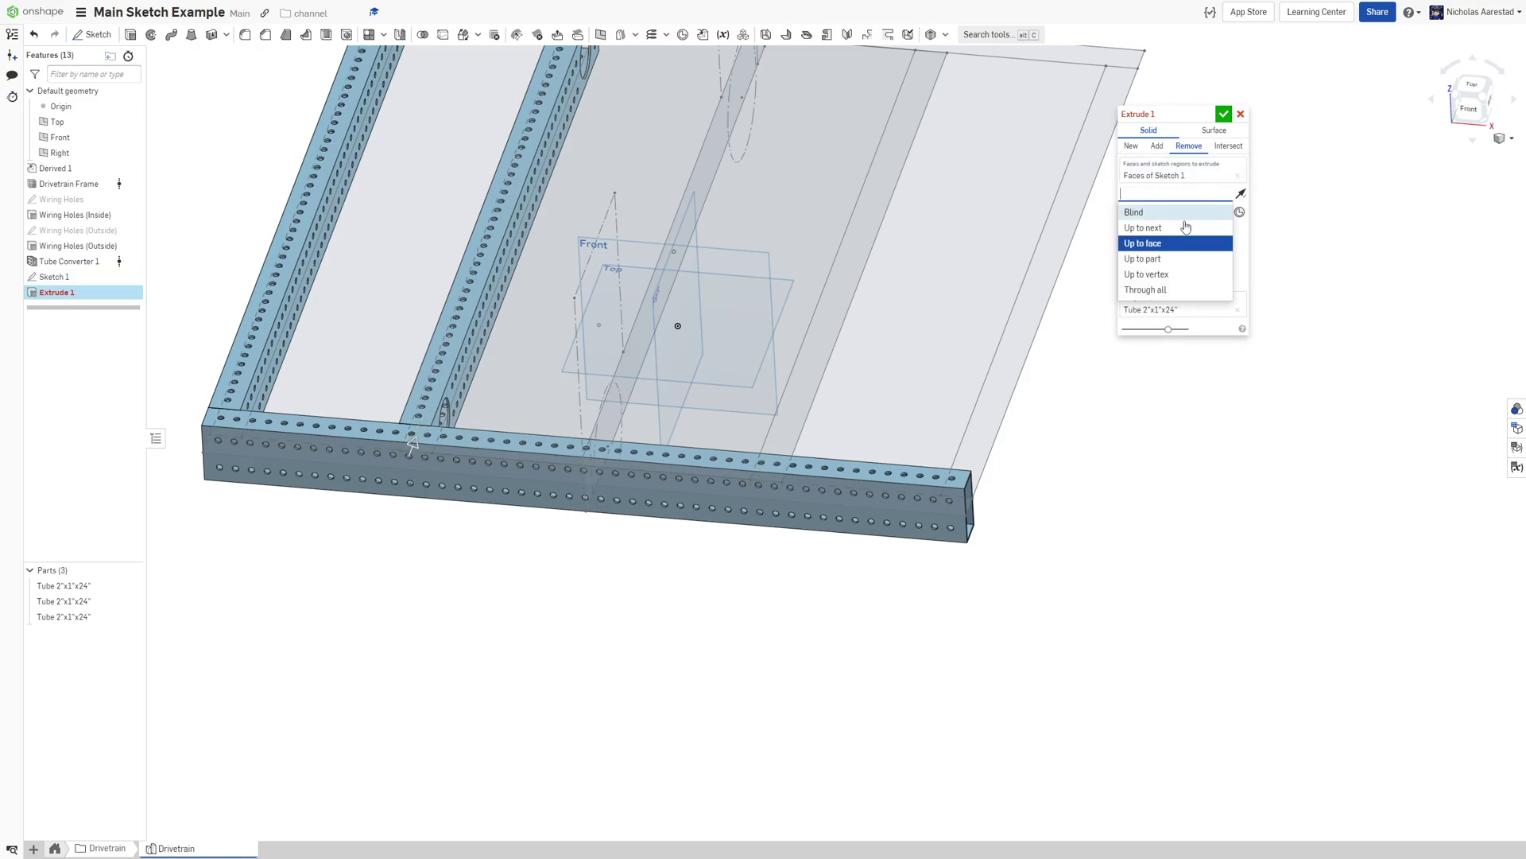
left_click(1145, 226)
scroll(392, 458, "up", 7)
right_click_drag(391, 458, 411, 363)
scroll(411, 363, "down", 5)
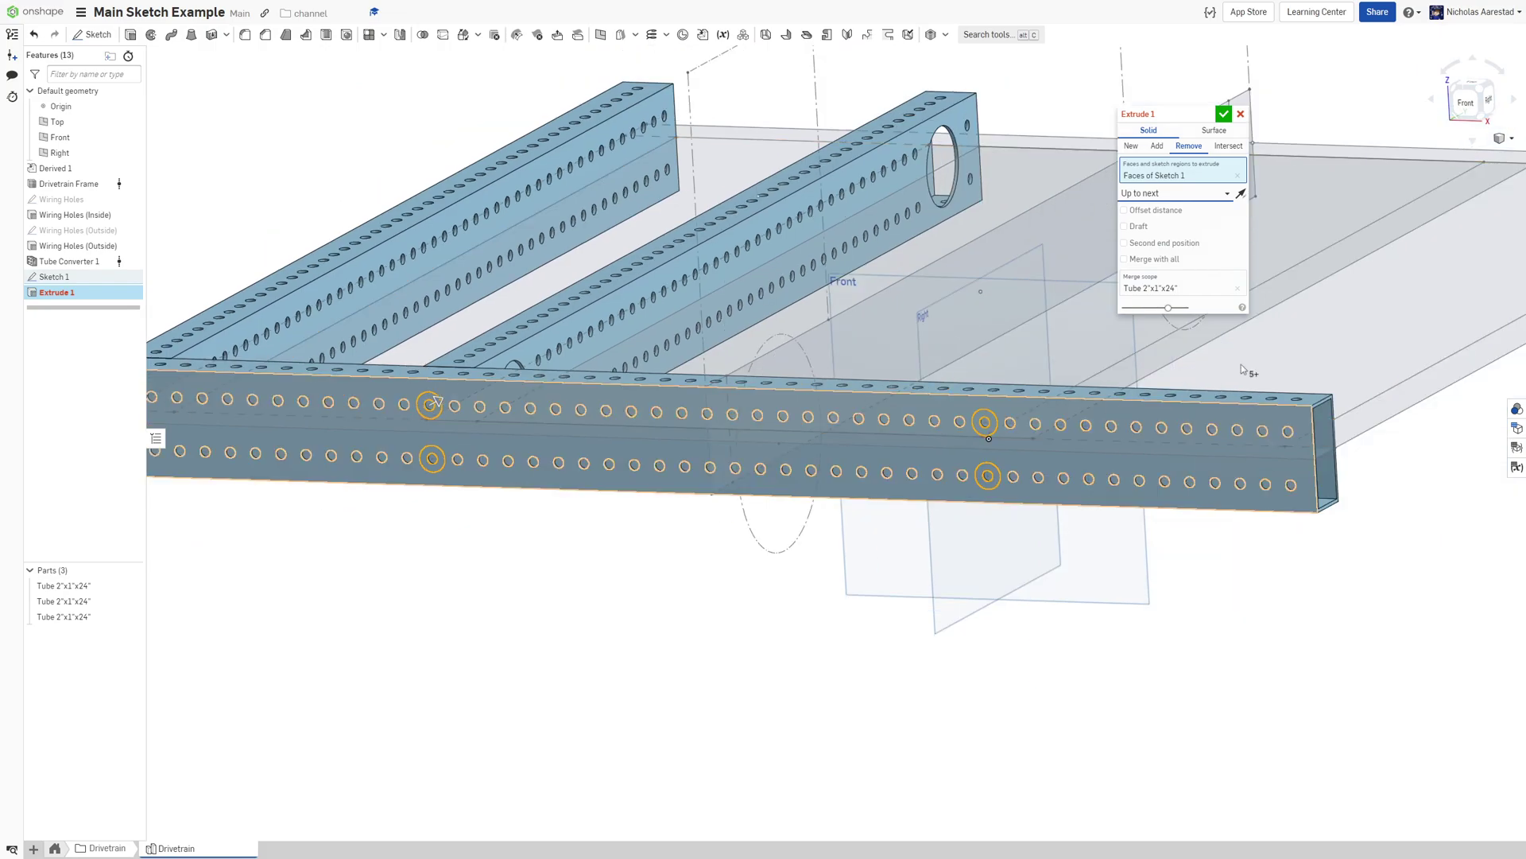
mouse_move(1147, 112)
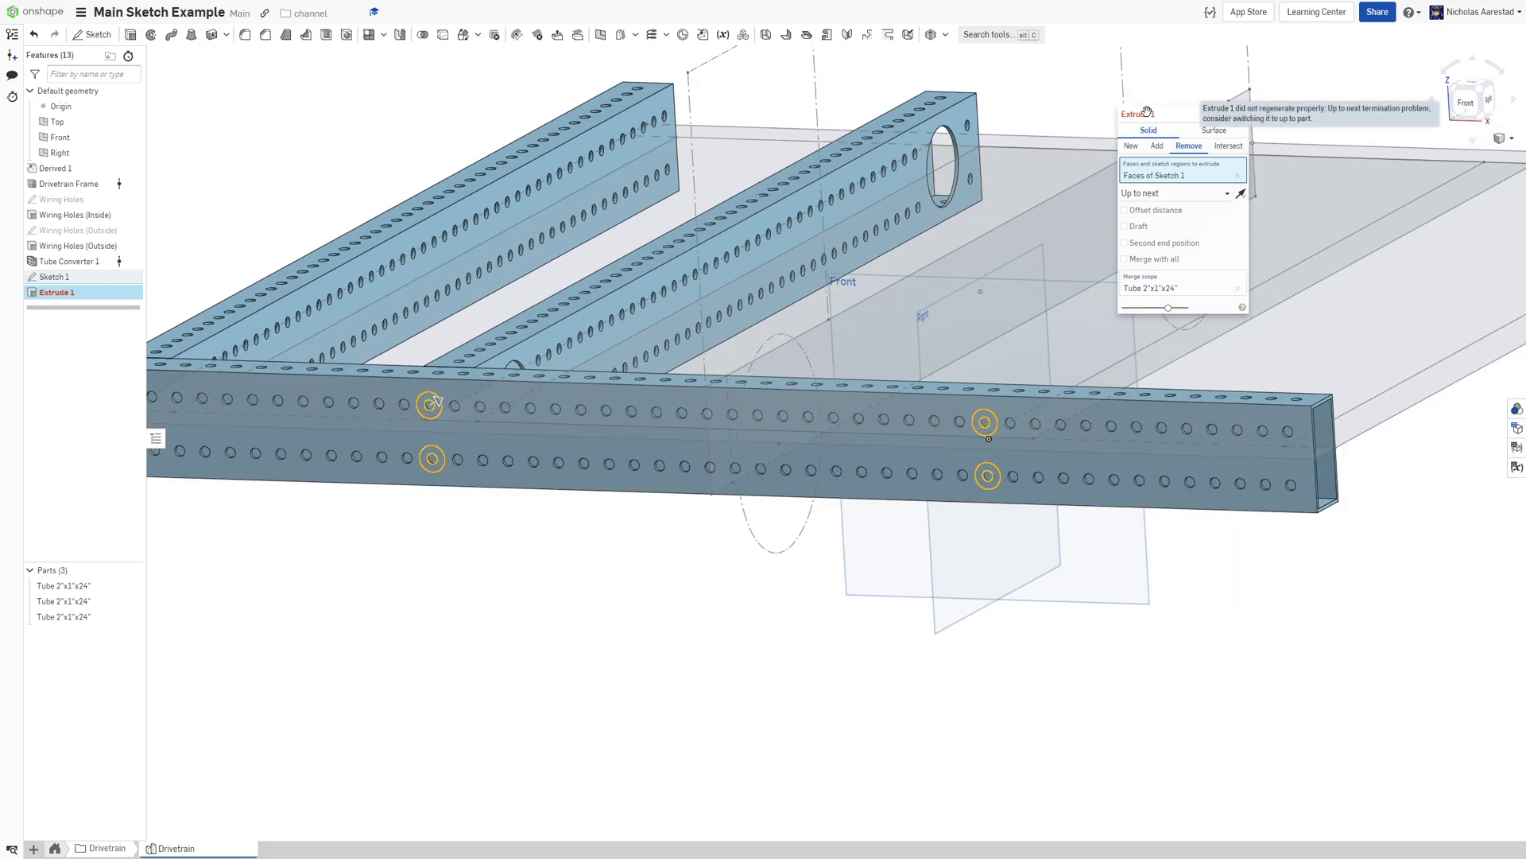
End the circle cut with Up to face at the inner face of the front tube's far wall
left_click(1169, 194)
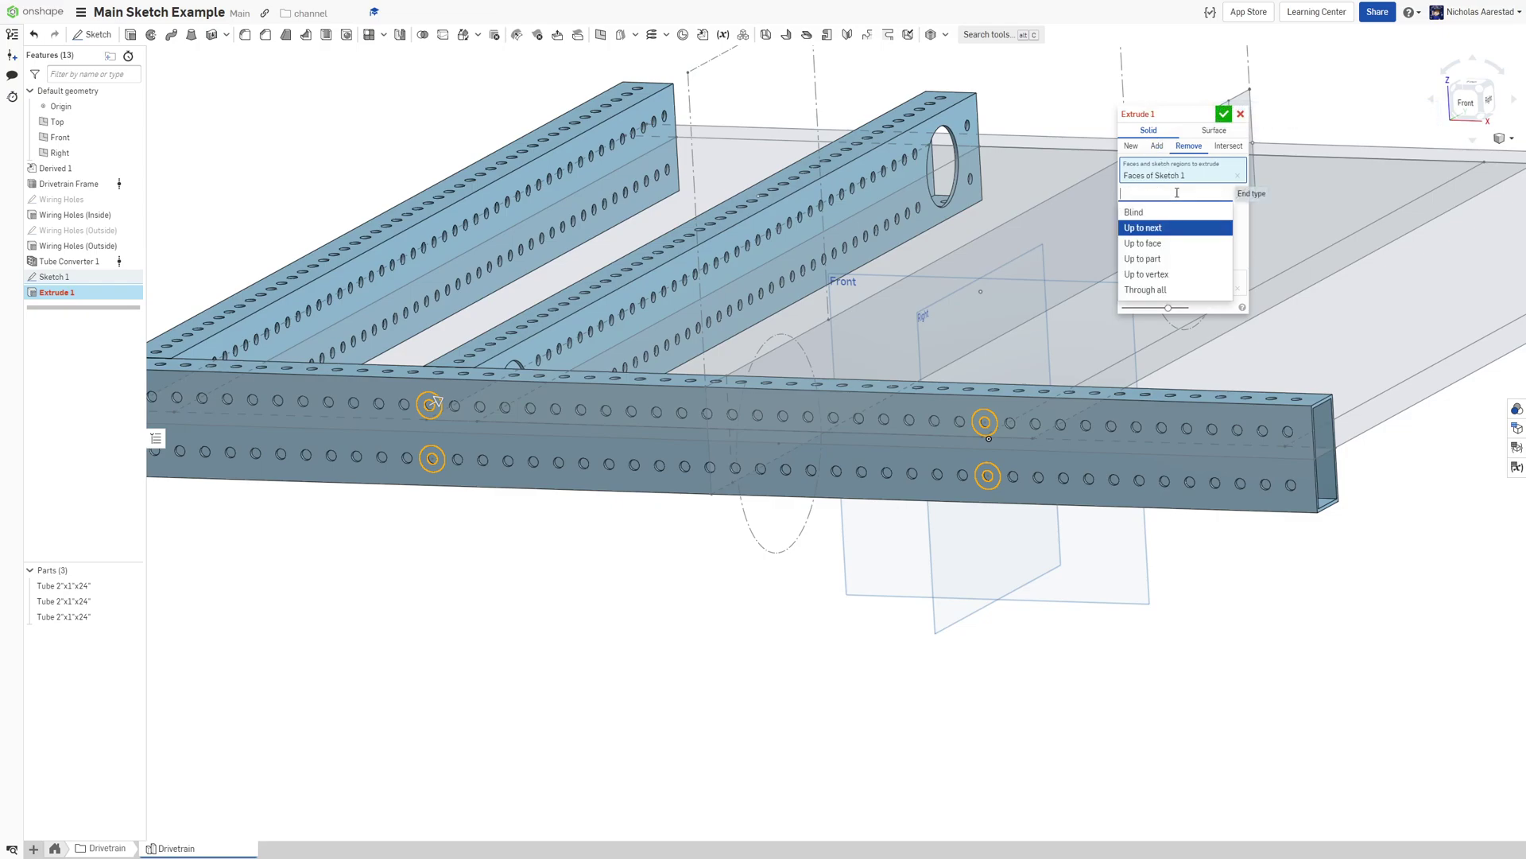
left_click(1174, 258)
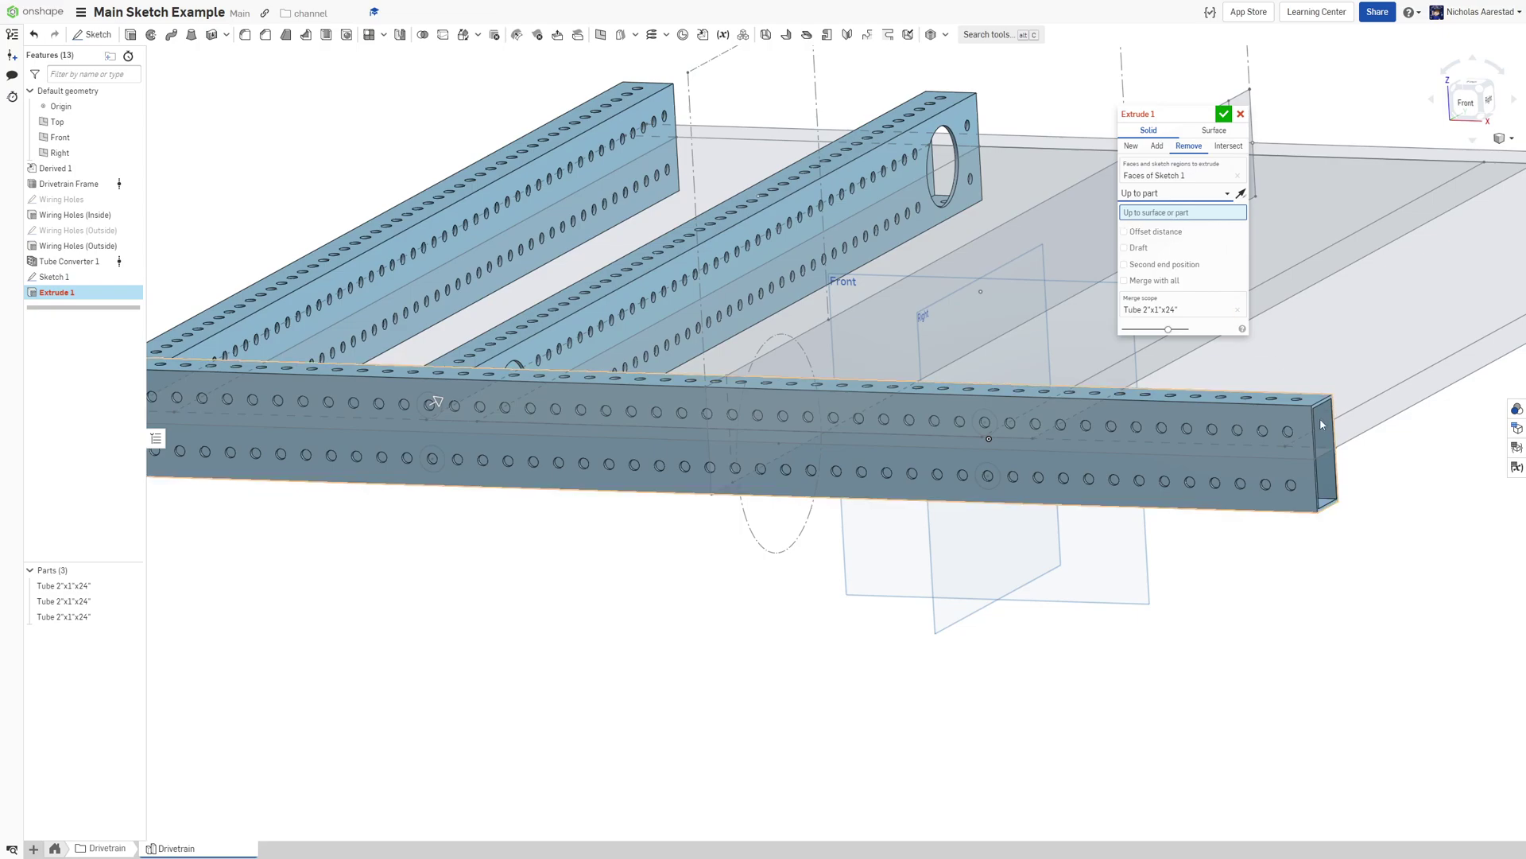
left_click(1175, 194)
left_click(1162, 243)
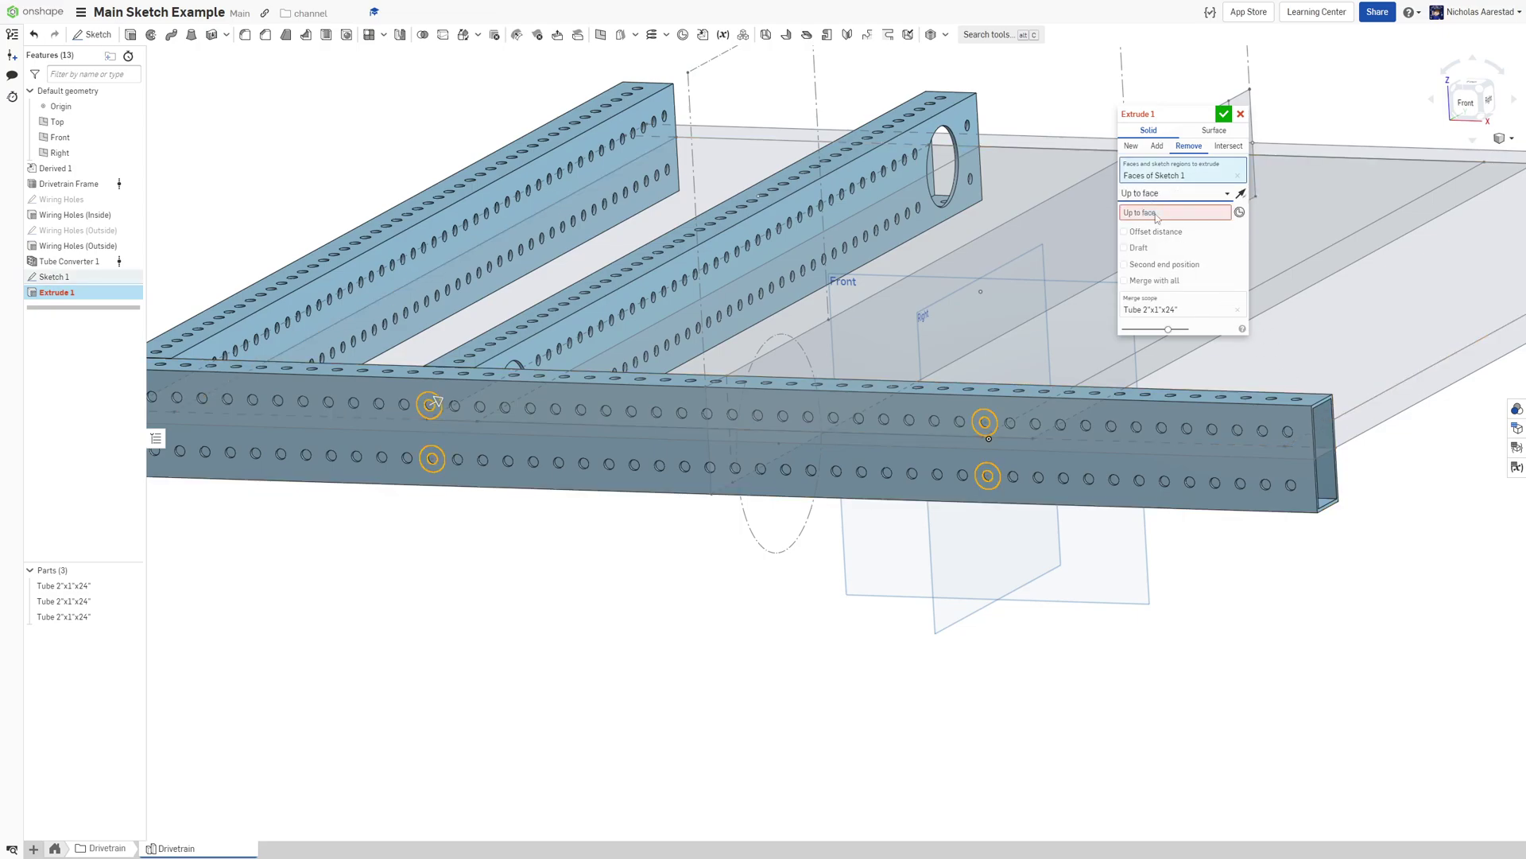
left_click(1325, 420)
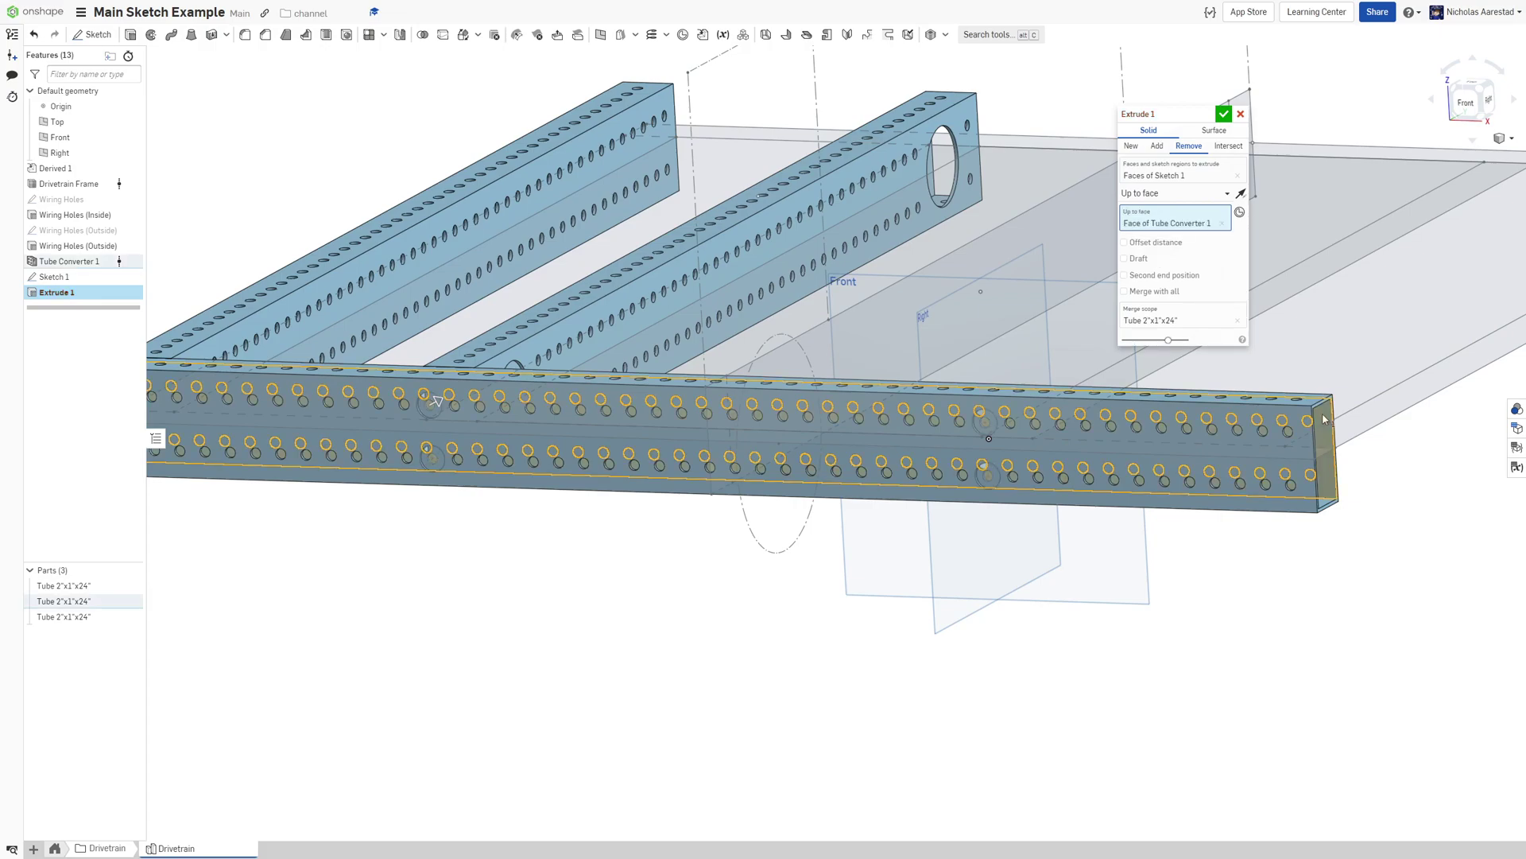
scroll(595, 417, "down", 2)
right_click_drag(594, 417, 700, 374)
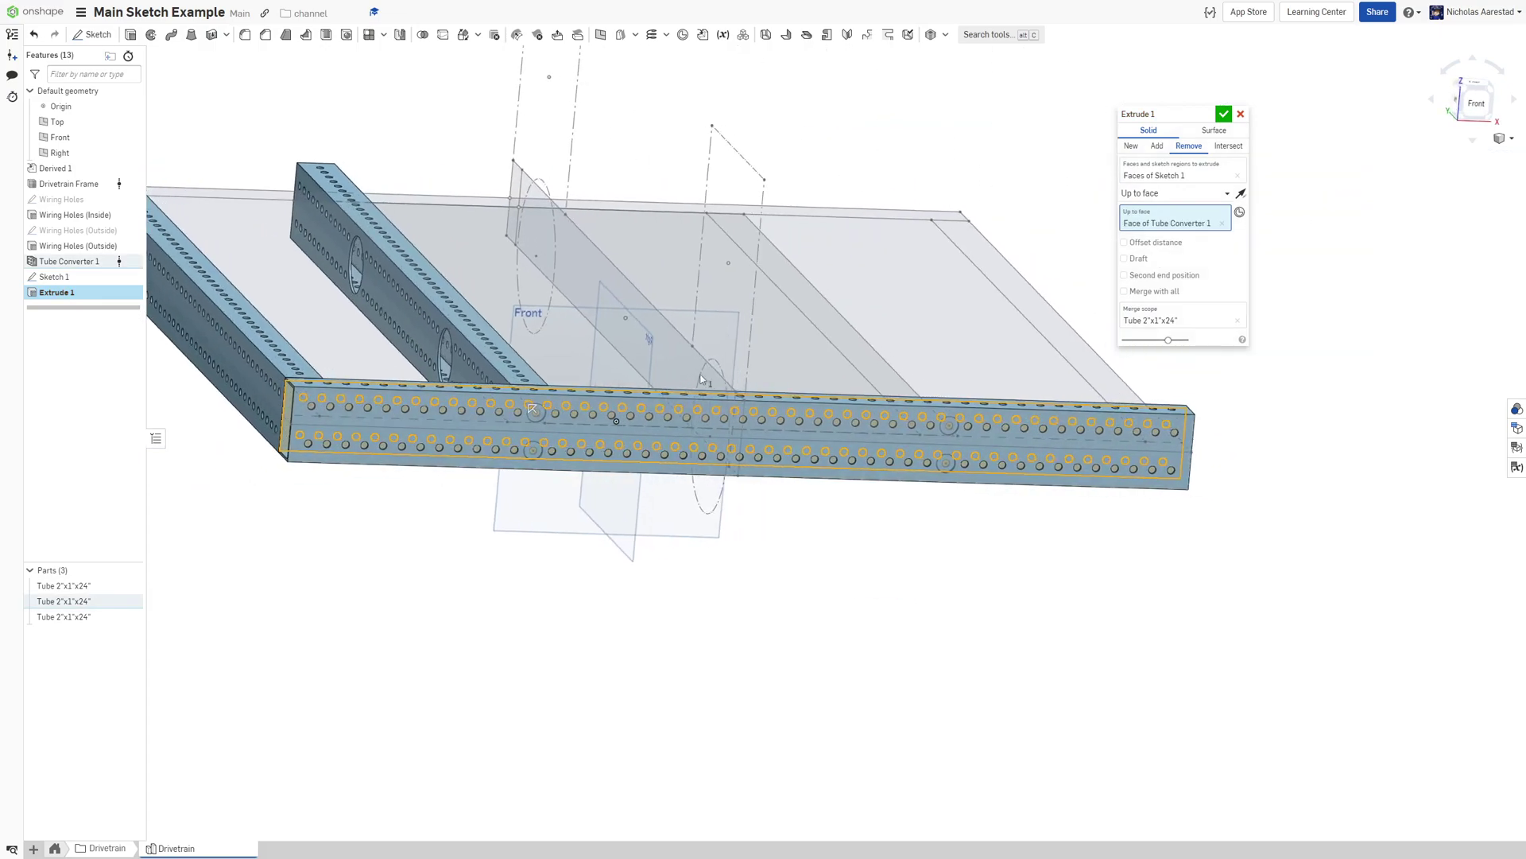
Name the cut extrude "Tube Plug Clearance Holes" and accept it
left_click(1209, 111)
type("Tube Plug Clearange Holes")
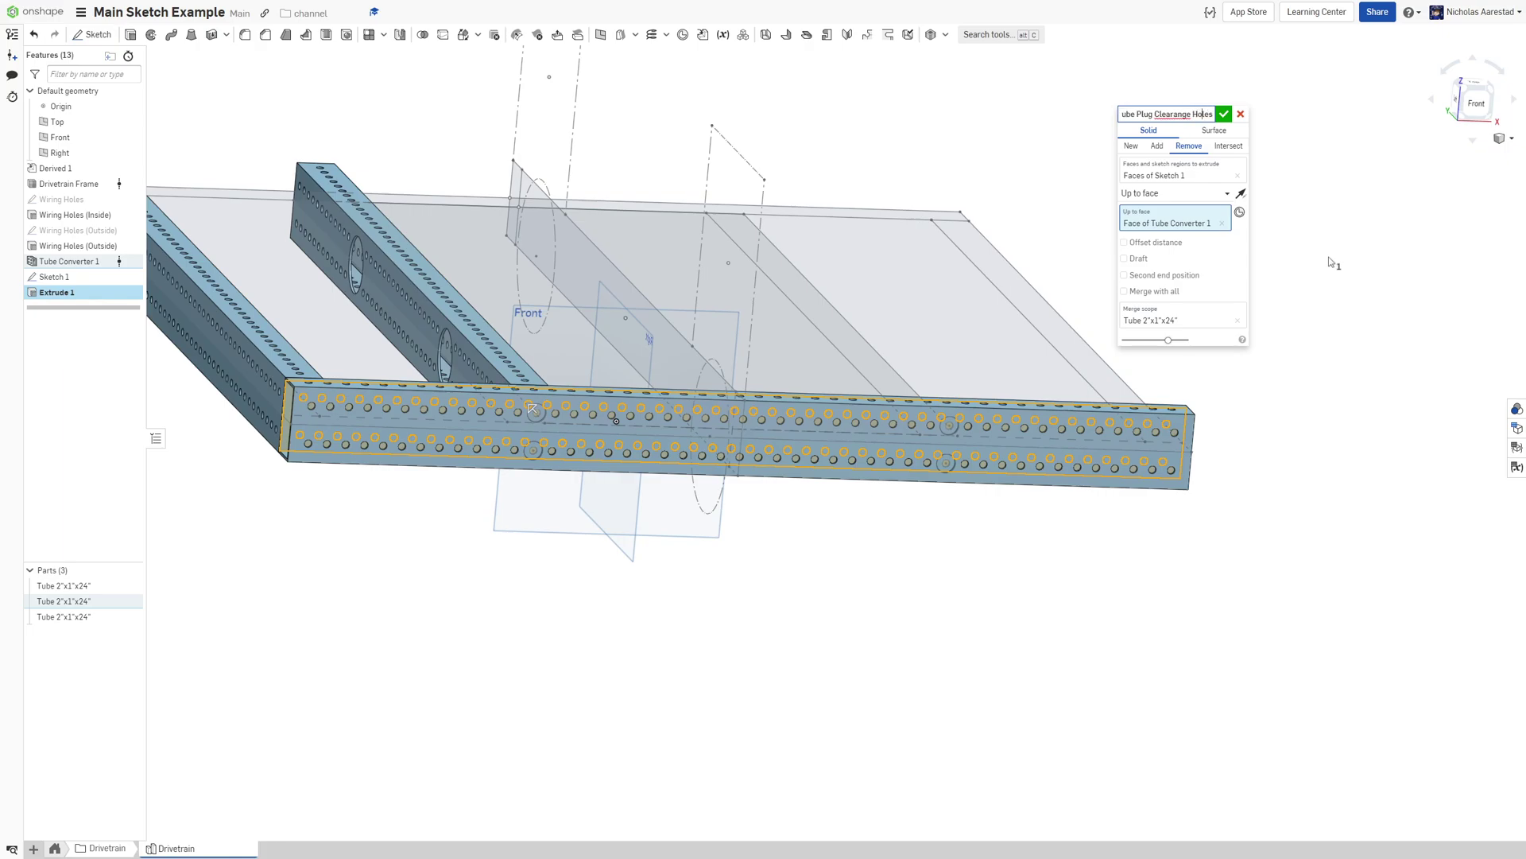
key("Left")
key("BackSpace")
left_click(1224, 118)
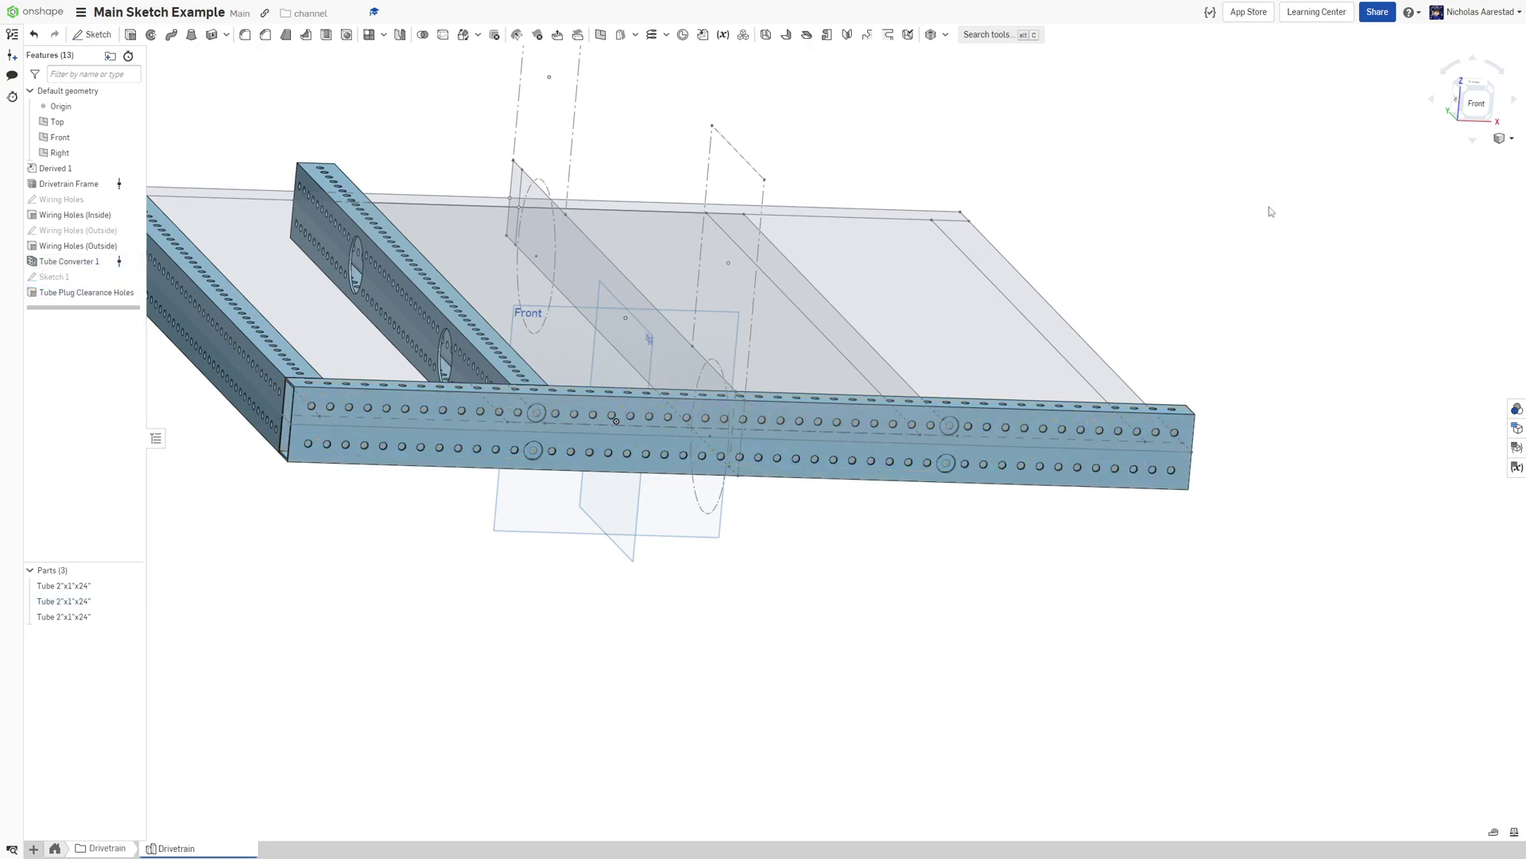
Examine the tube frame from several sides, including the holes around the cross member's wiring hole
scroll(1266, 205, "down", 4)
right_click_drag(914, 183, 772, 342)
scroll(772, 342, "down", 3)
scroll(783, 238, "up", 4)
right_click_drag(783, 239, 709, 394)
scroll(810, 401, "down", 5)
scroll(694, 208, "up", 5)
right_click_drag(694, 208, 895, 163)
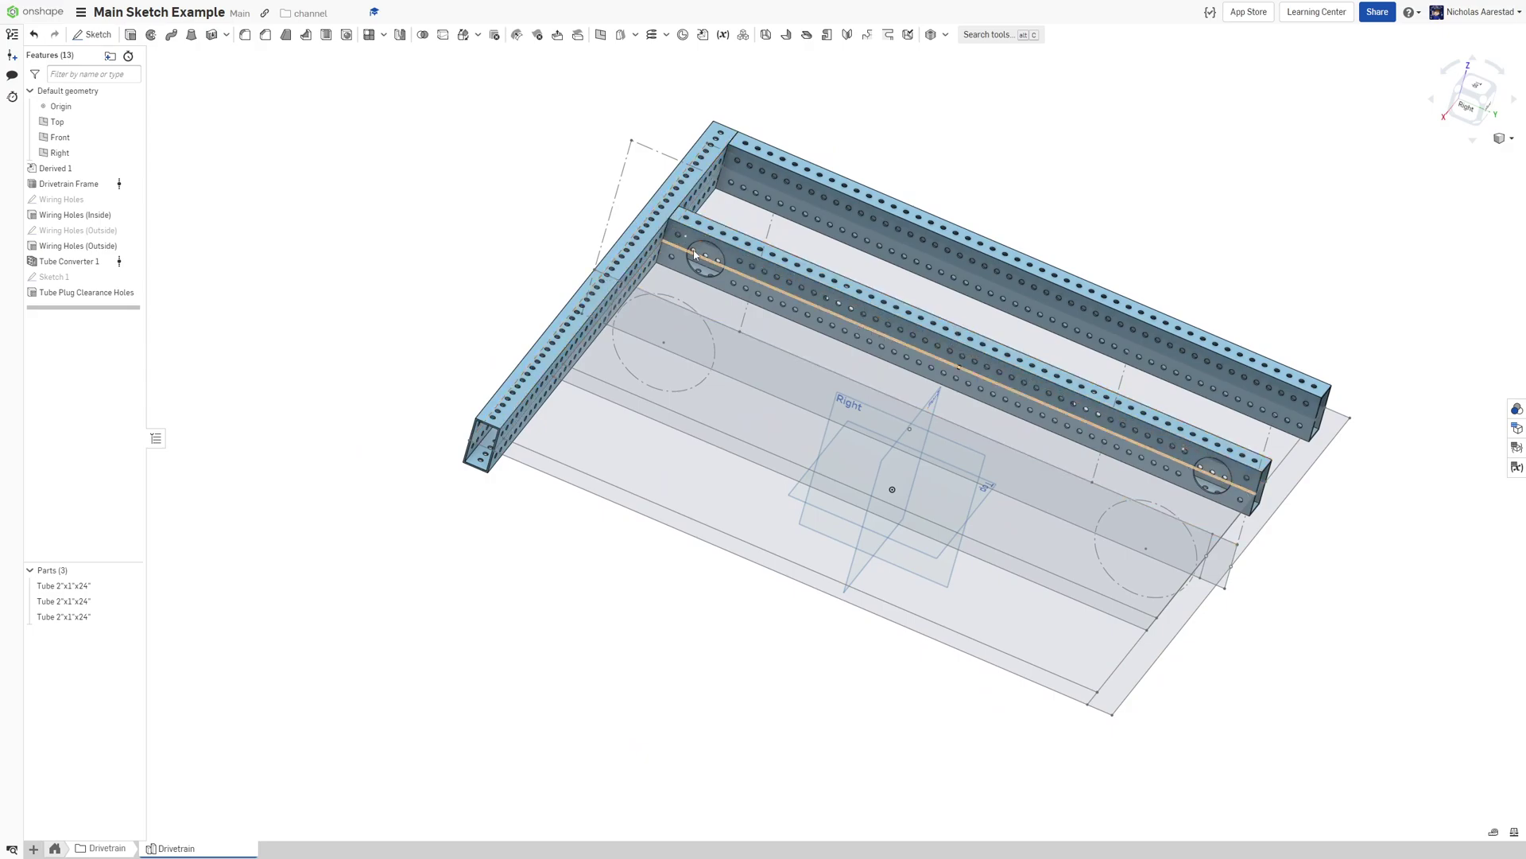
scroll(659, 211, "up", 8)
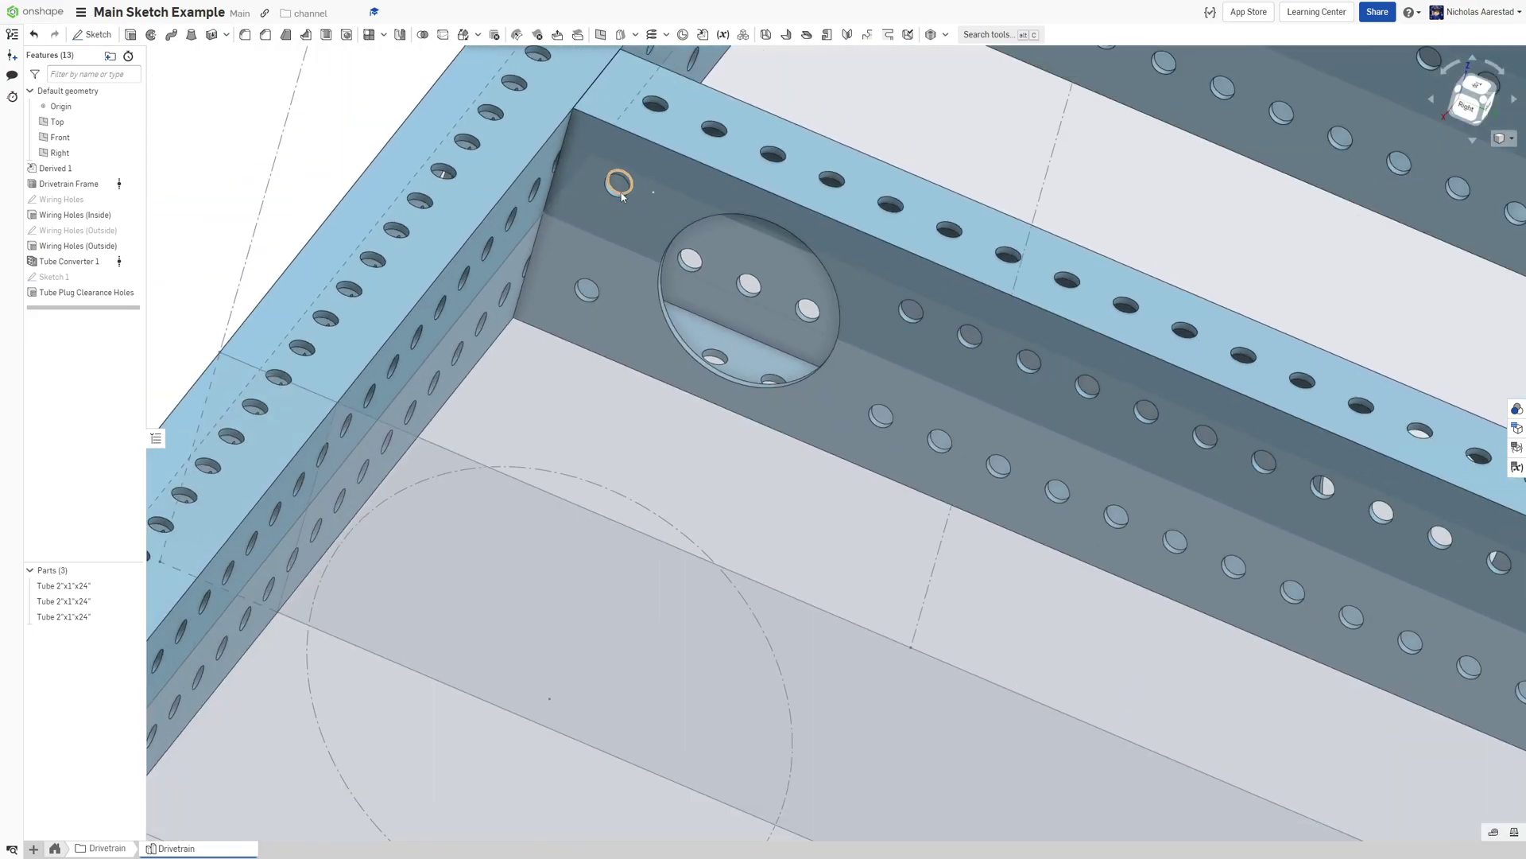
right_click_drag(623, 198, 546, 227)
scroll(594, 228, "down", 5)
scroll(593, 219, "down", 5)
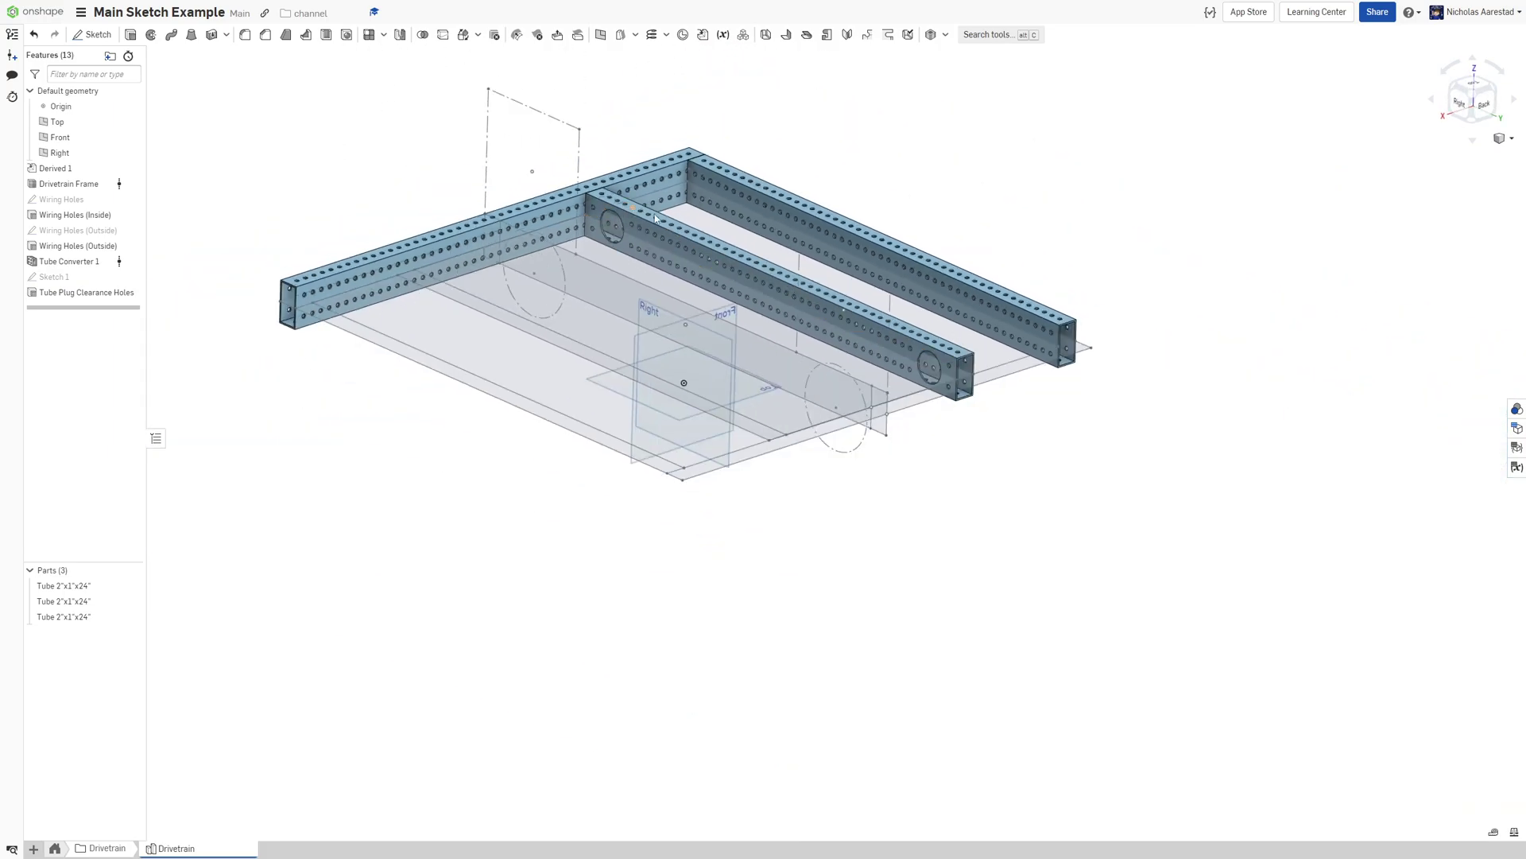
Inspect the frame from the front and from below, and check the outer side tube's hole pattern
scroll(994, 377, "up", 6)
right_click_drag(950, 382, 611, 353)
right_click_drag(771, 401, 1090, 362)
scroll(989, 541, "down", 5)
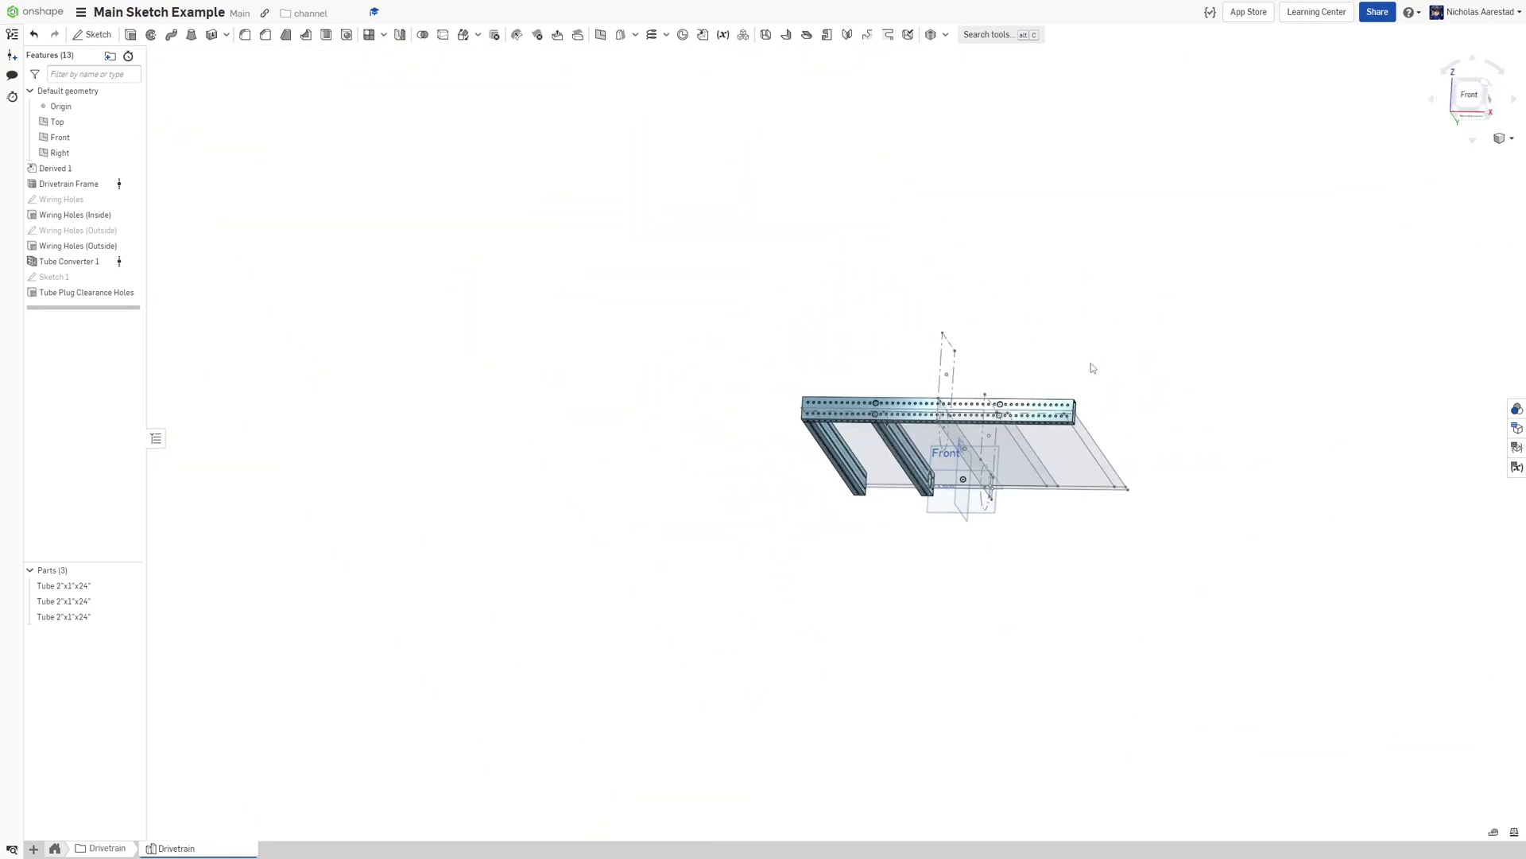
scroll(845, 419, "up", 6)
right_click_drag(845, 419, 834, 306)
left_click(1475, 95)
scroll(1026, 273, "down", 5)
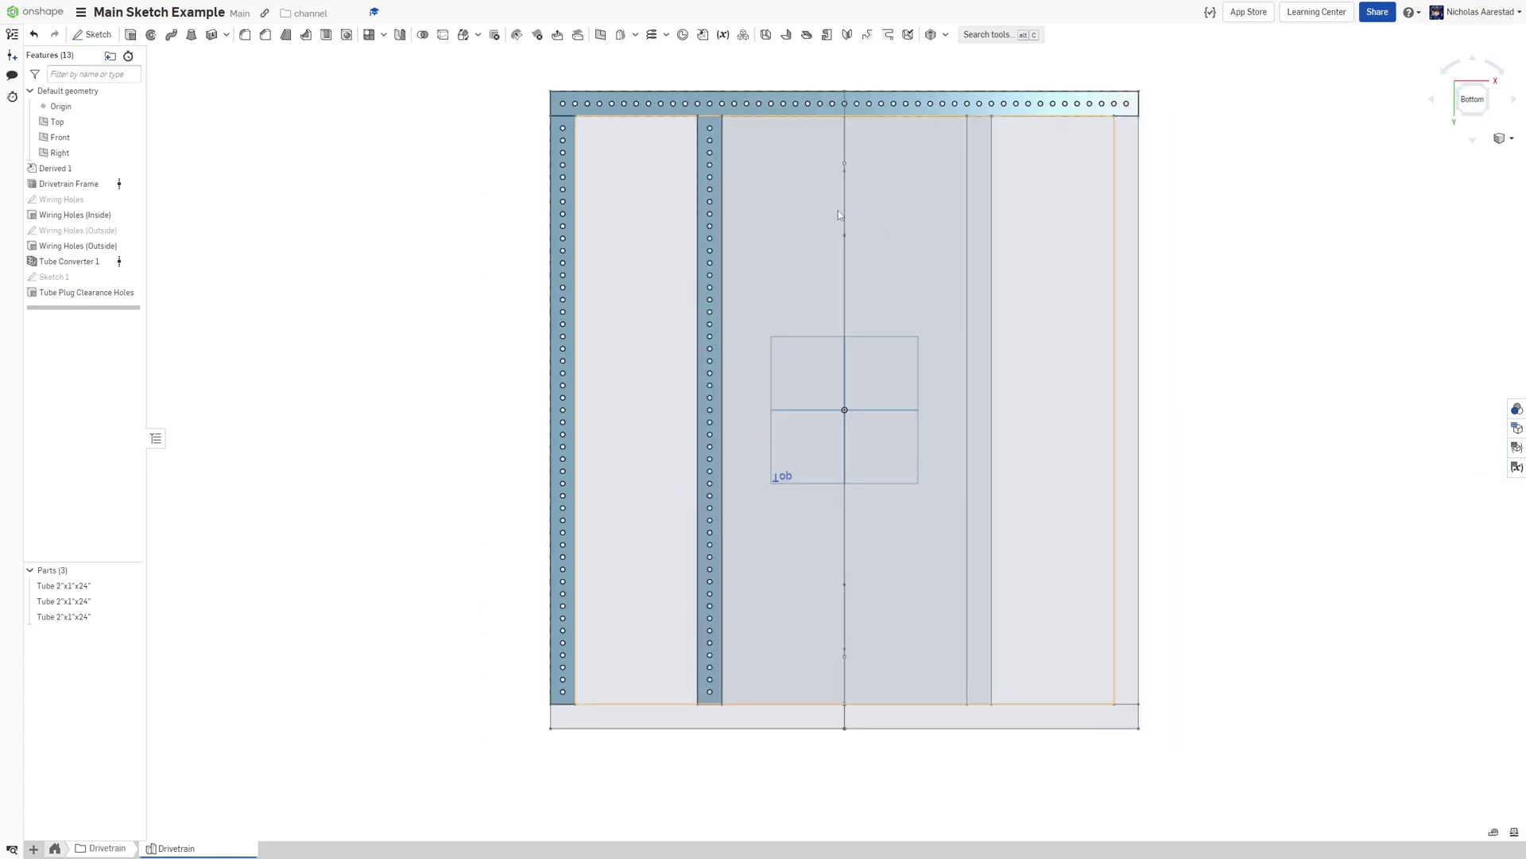
scroll(735, 160, "up", 2)
right_click_drag(718, 127, 647, 441)
scroll(352, 412, "up", 5)
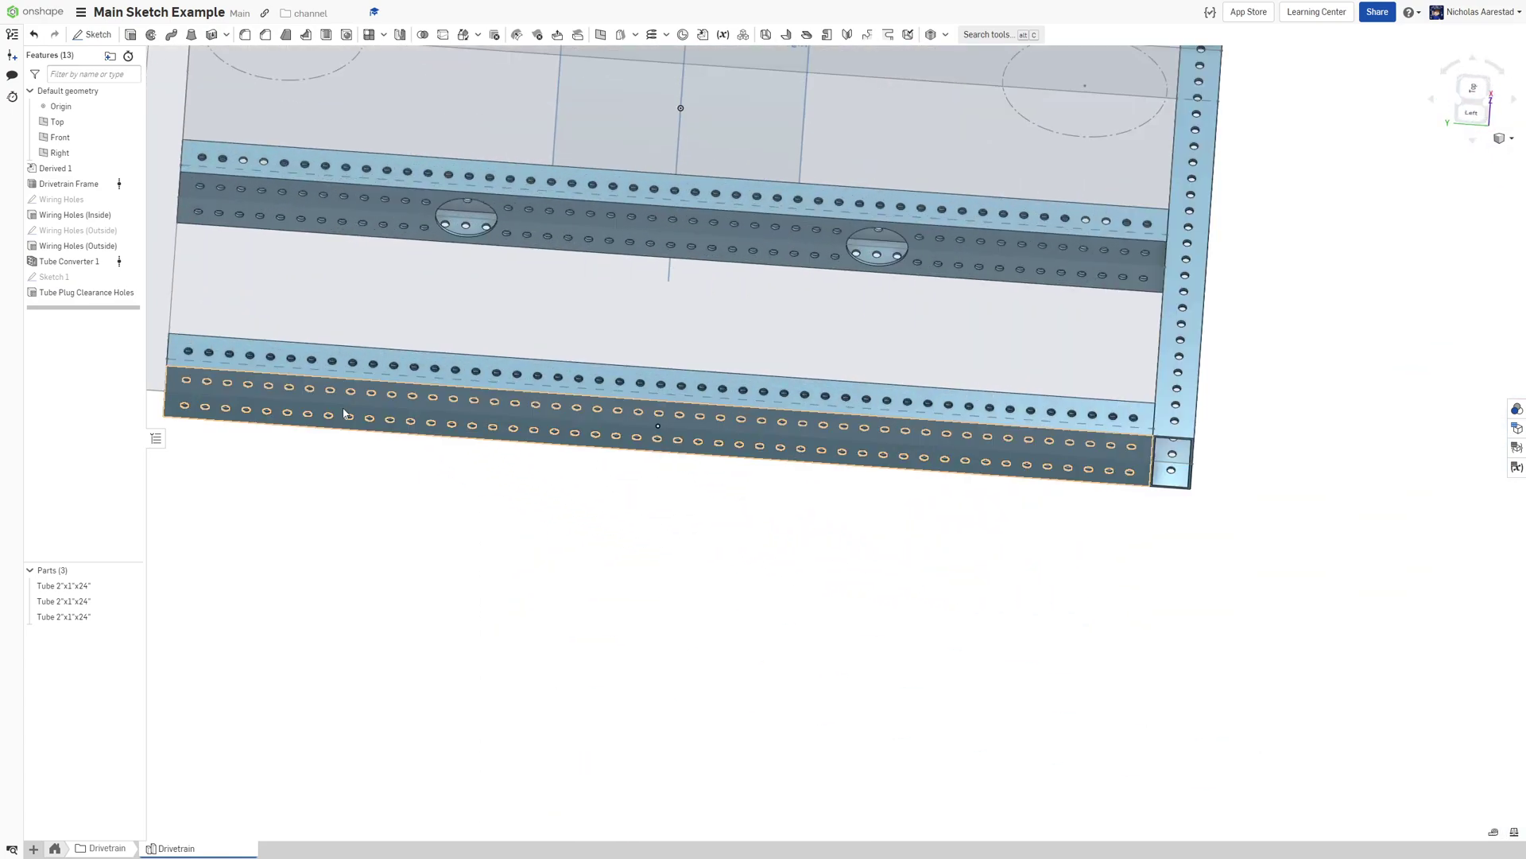
Start a sketch on the bottom face of the front tube, viewed square from below
scroll(1008, 403, "down", 5)
right_click_drag(1008, 377, 1254, 165)
scroll(803, 314, "down", 3)
scroll(995, 366, "up", 4)
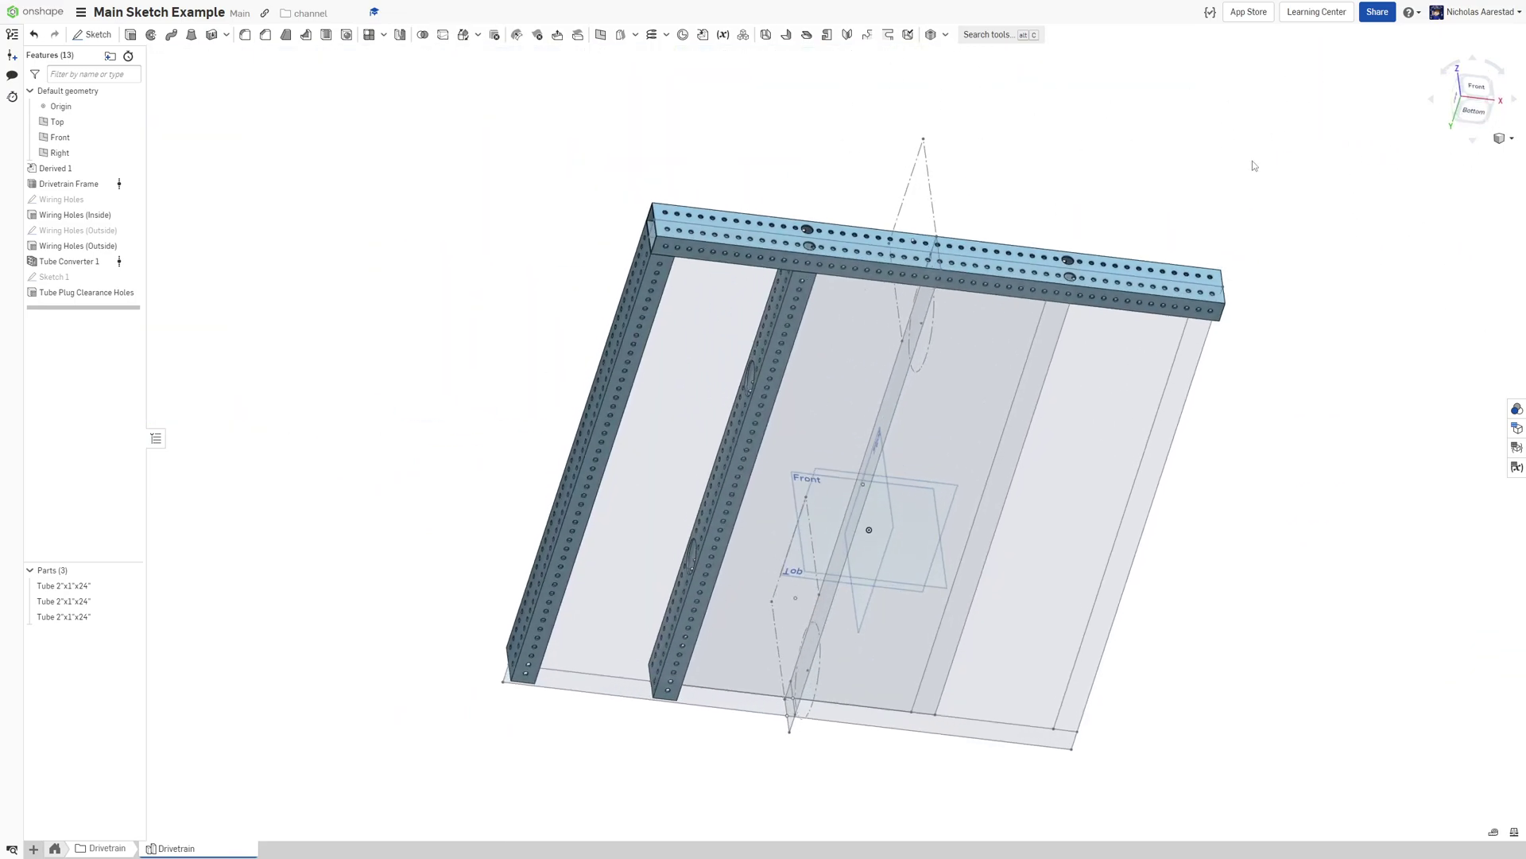
left_click(1474, 109)
scroll(664, 236, "up", 5)
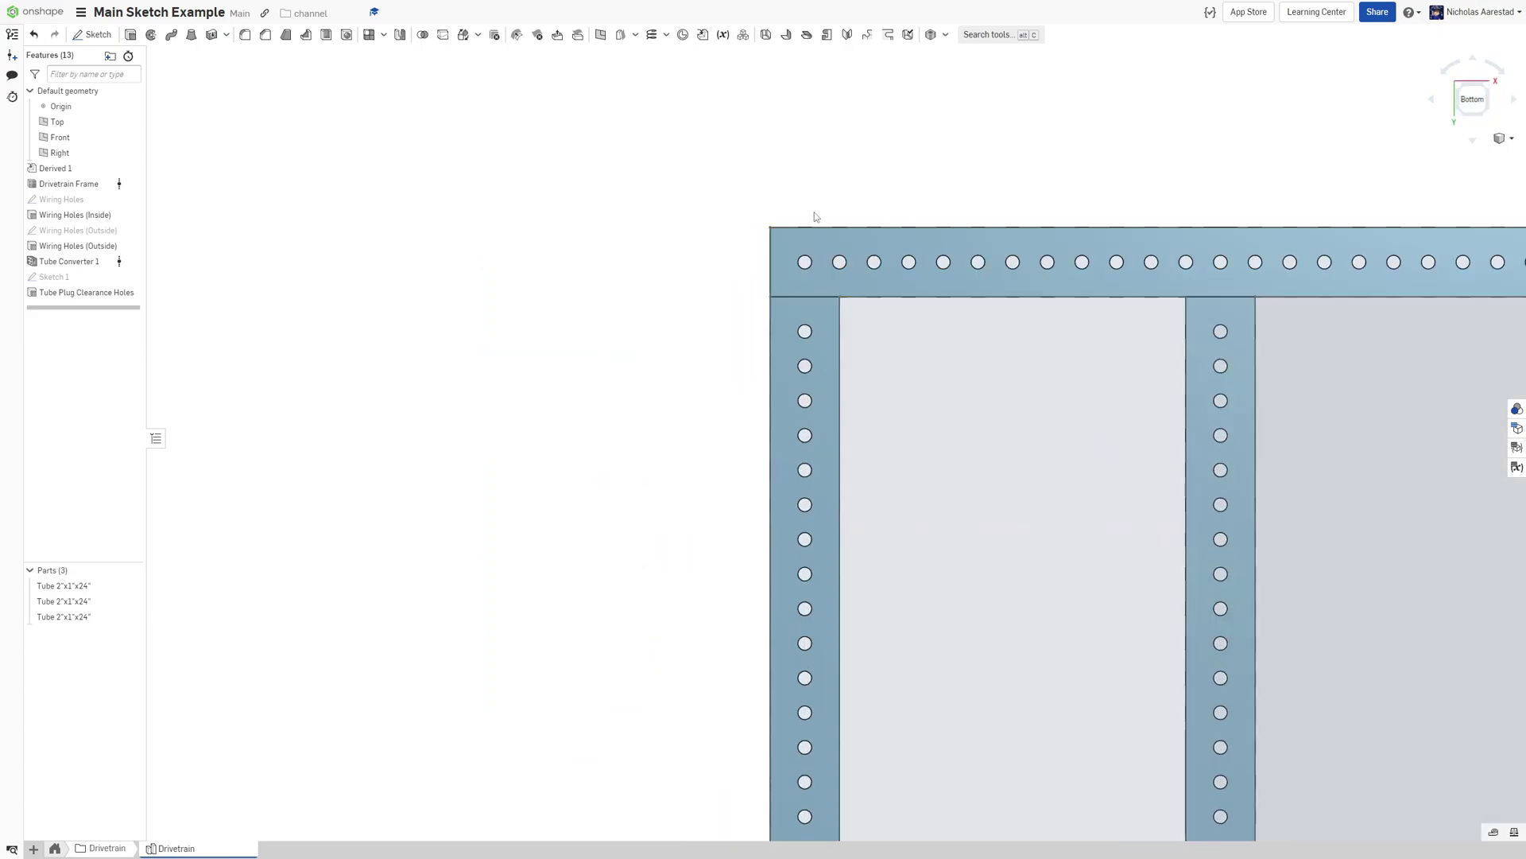
key("shift+s")
left_click(954, 274)
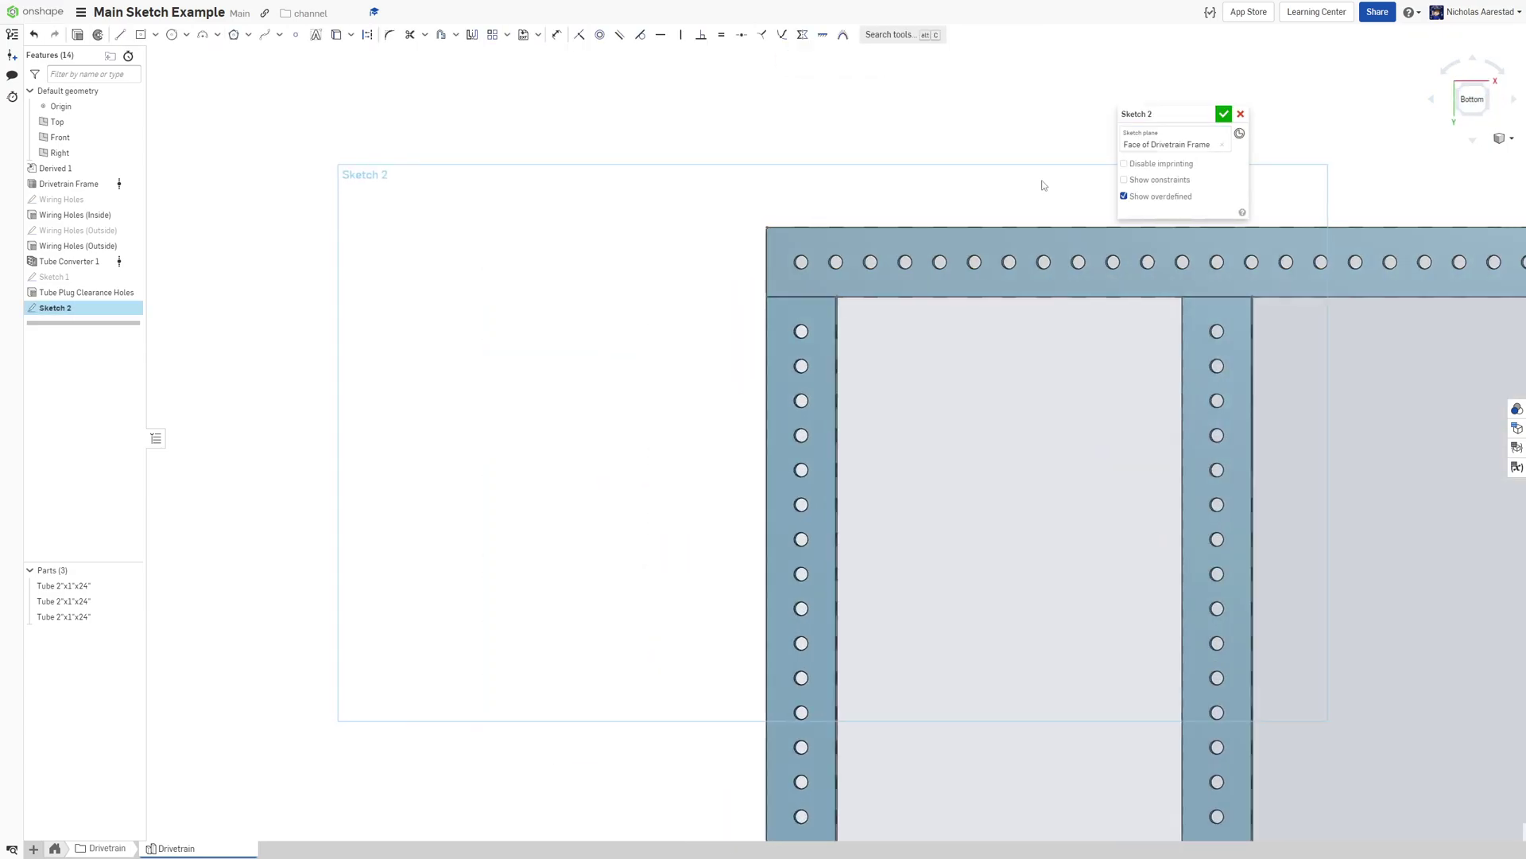
key("n")
key("n")
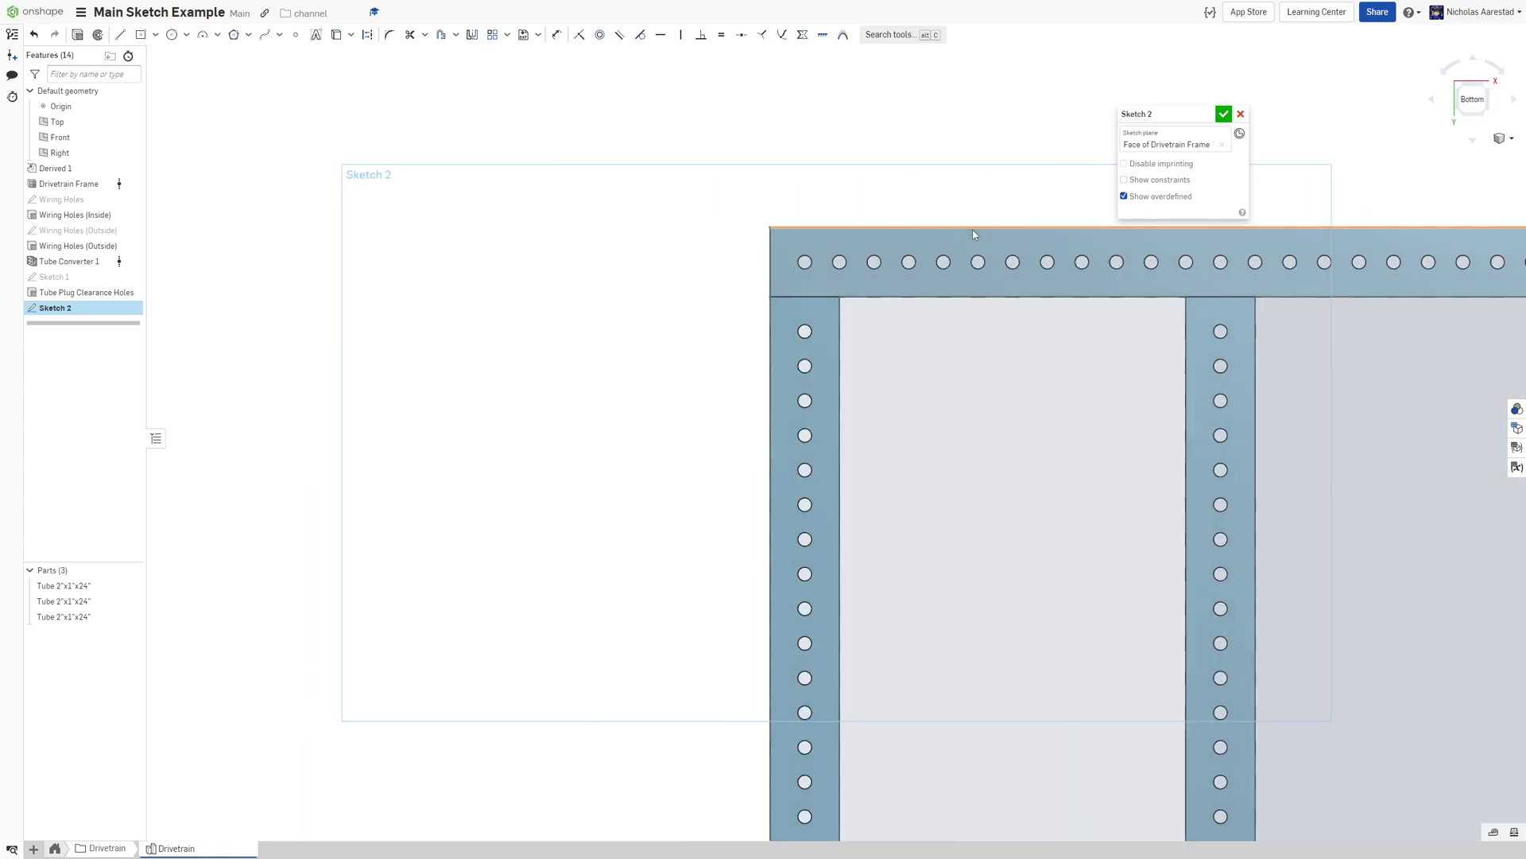
Sketch a rectangle about 0.735 in wide along the front tube and another about 4.773 in long down the outer side tube from its corner
scroll(1019, 182, "up", 5)
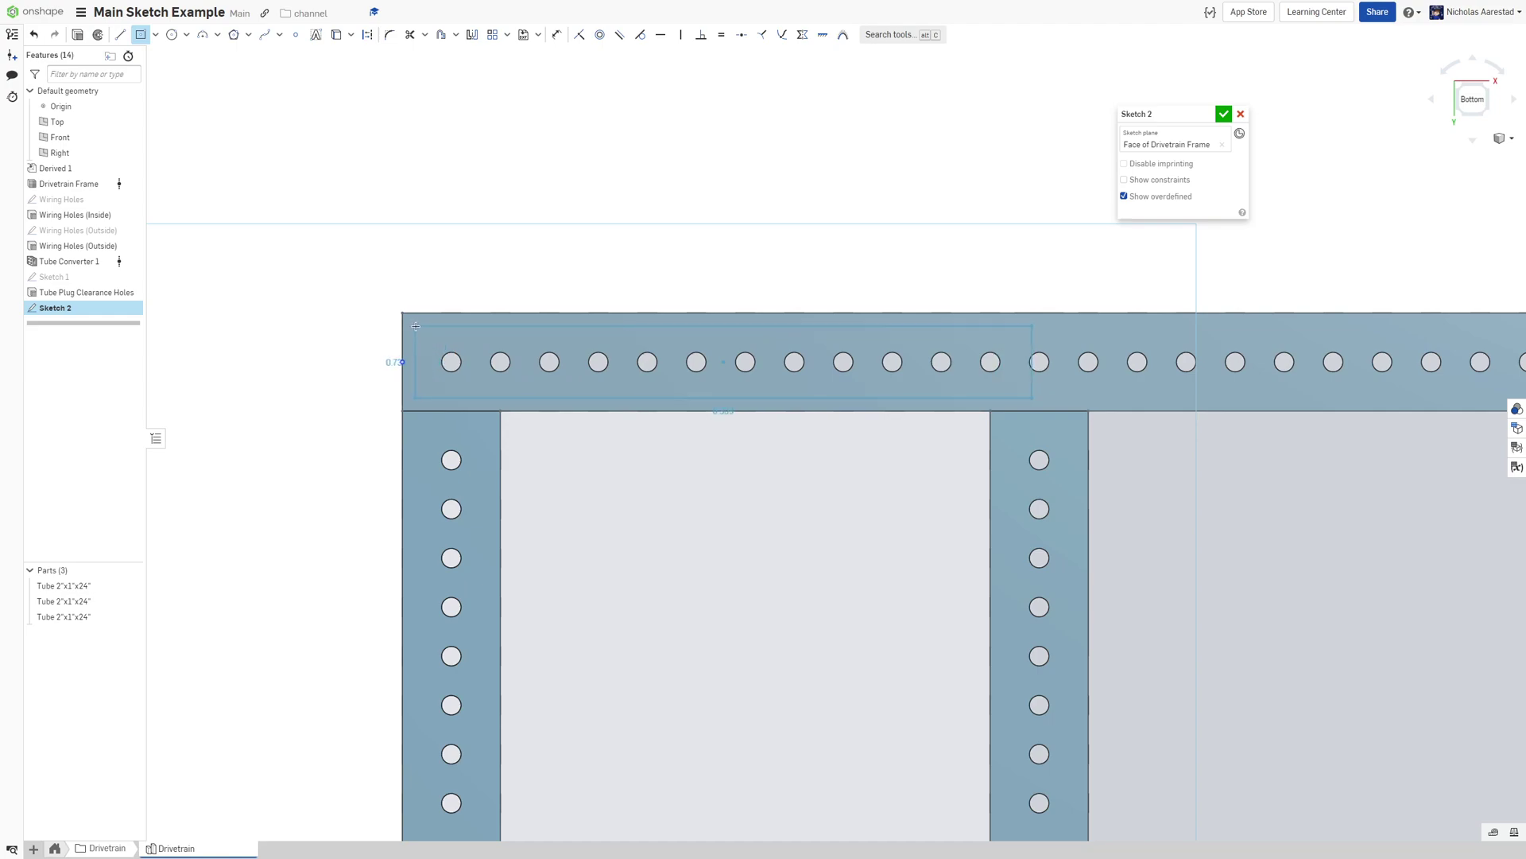
left_click(416, 326)
scroll(637, 480, "down", 3)
scroll(565, 638, "up", 3)
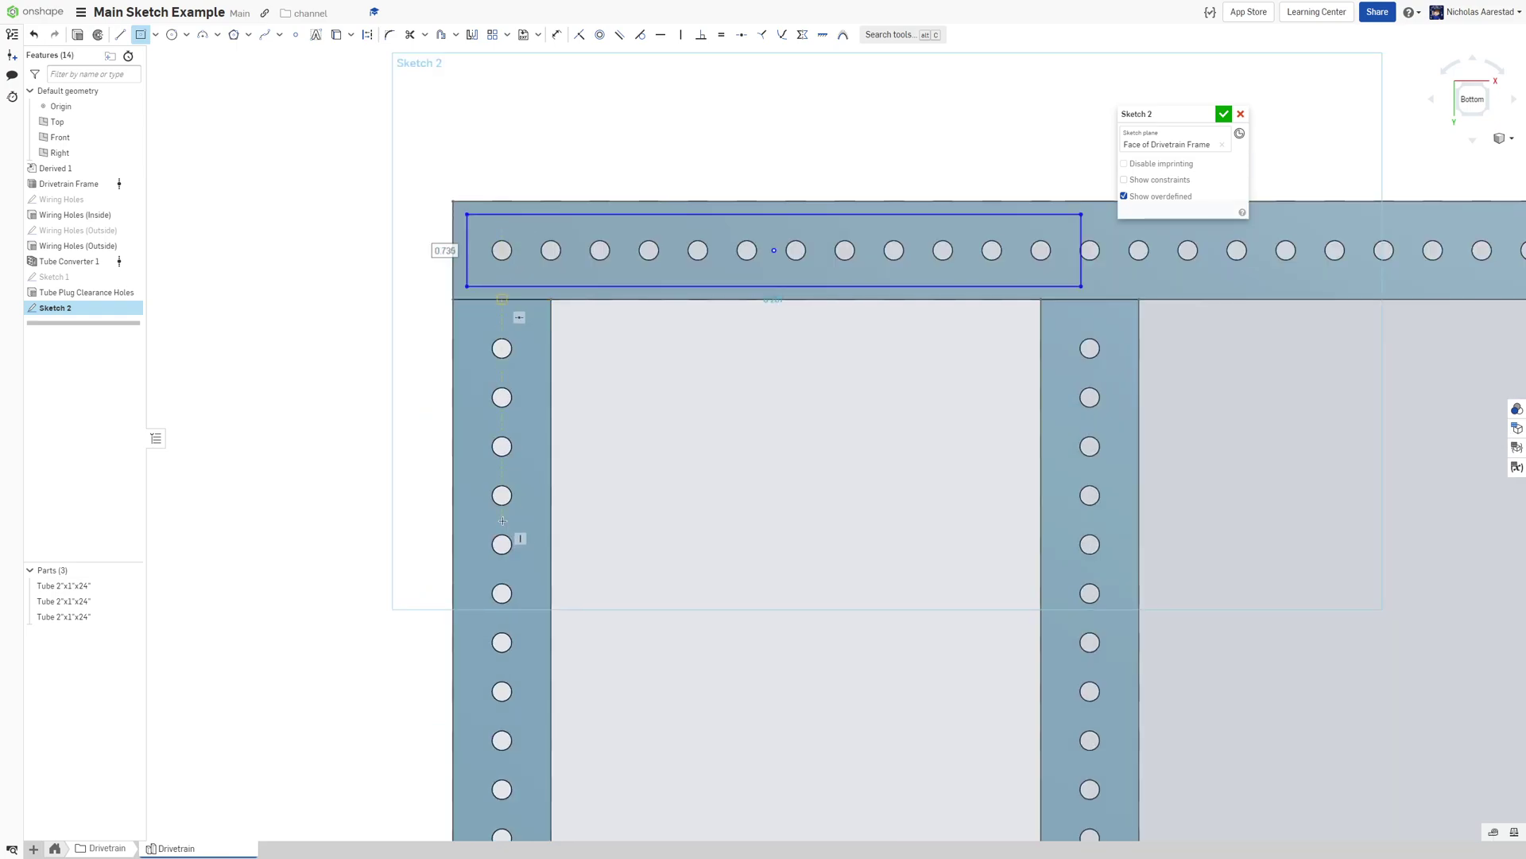
left_click(466, 287)
left_click(539, 753)
scroll(680, 350, "down", 2)
scroll(789, 240, "up", 1)
scroll(807, 265, "down", 1)
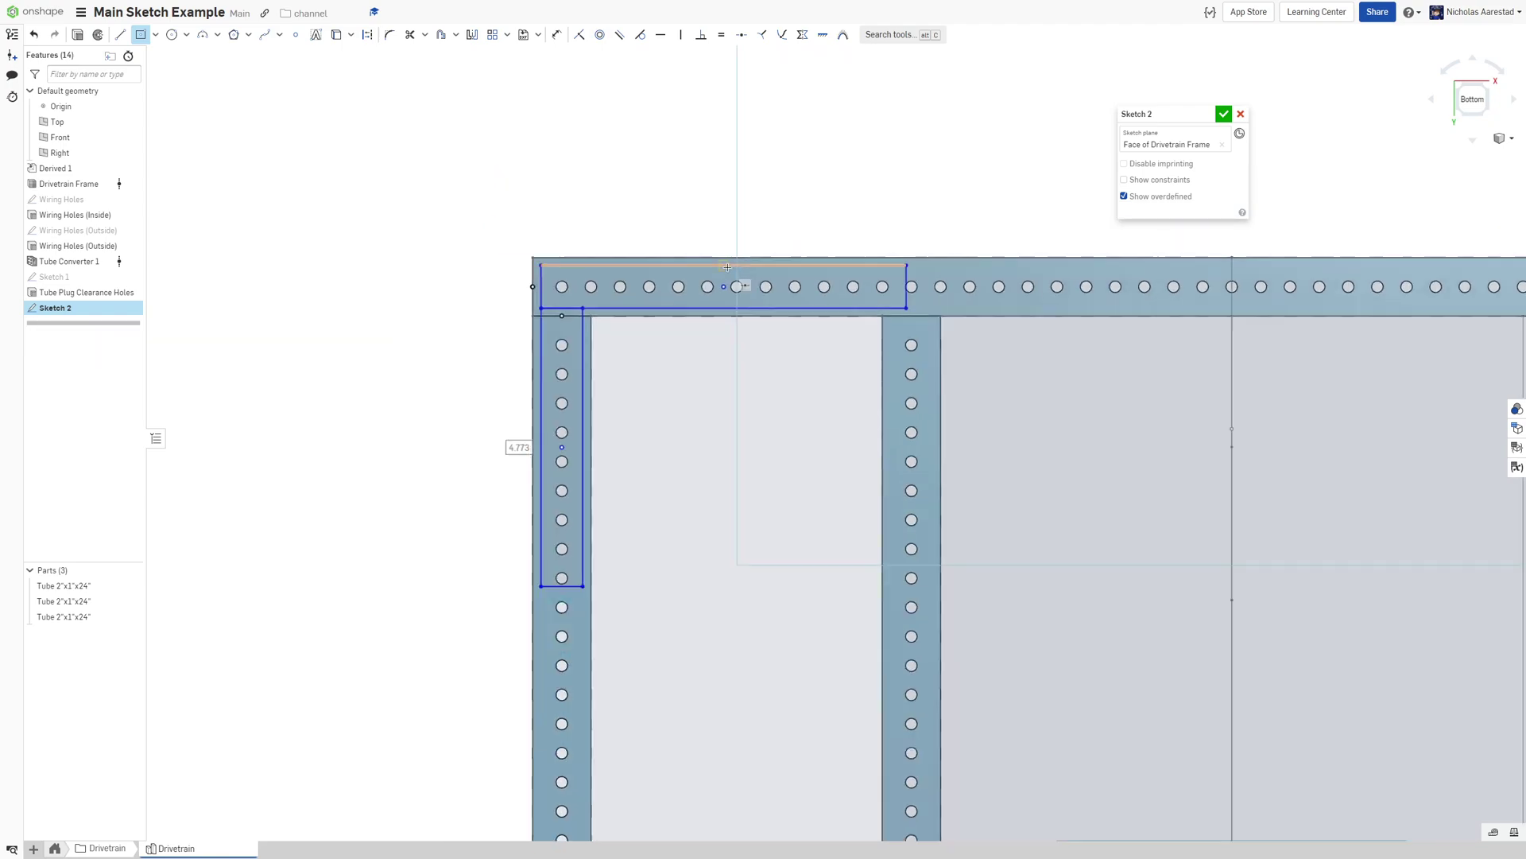
Shorten the front tube rectangle so its inner end falls just past the eleventh hole
scroll(588, 258, "up", 2)
scroll(600, 260, "down", 1)
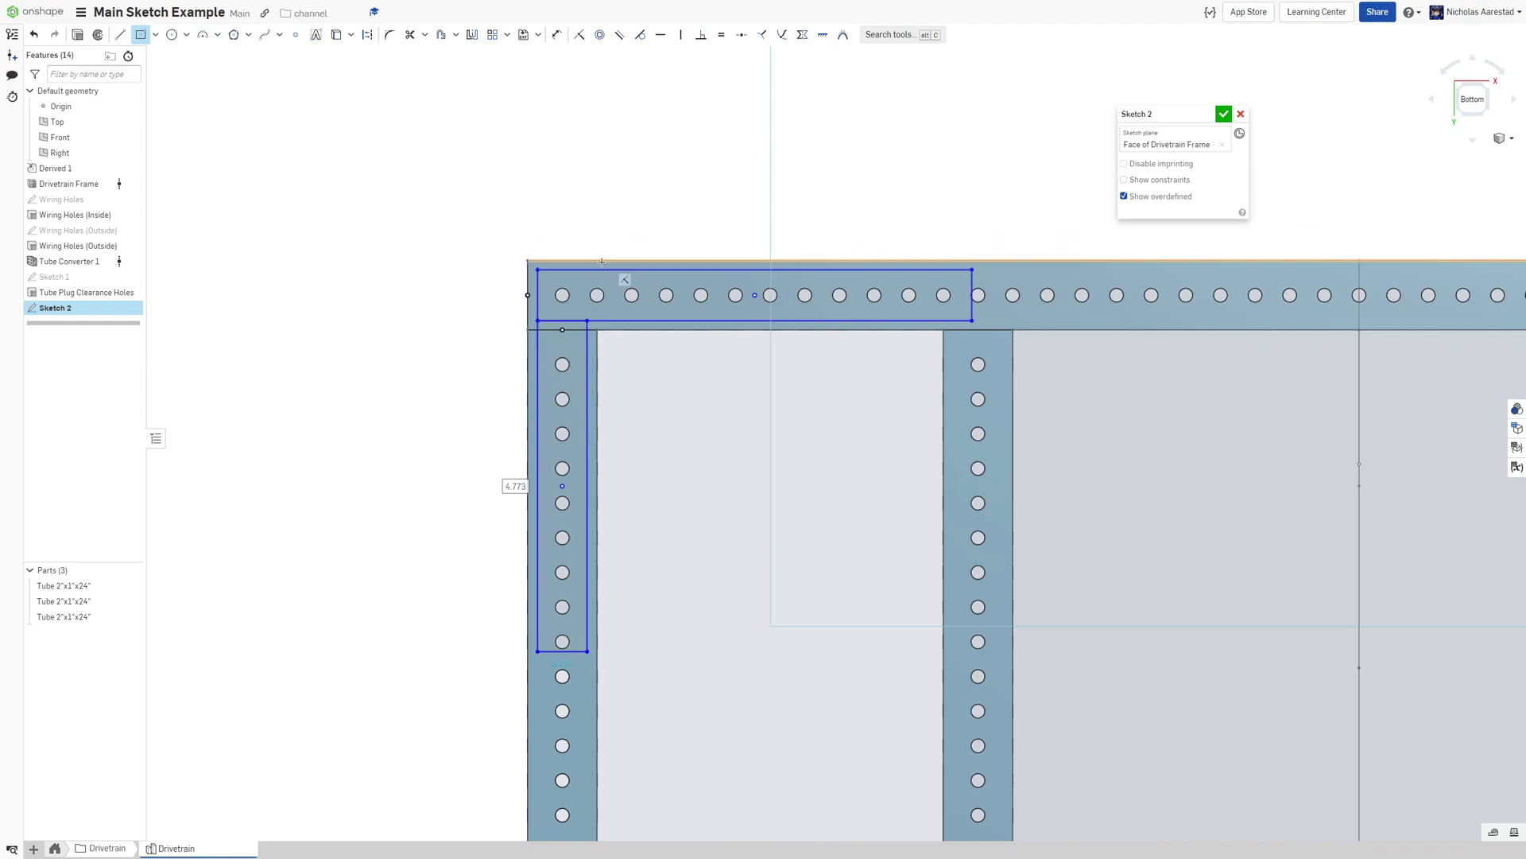
scroll(604, 261, "up", 3)
scroll(485, 253, "up", 3)
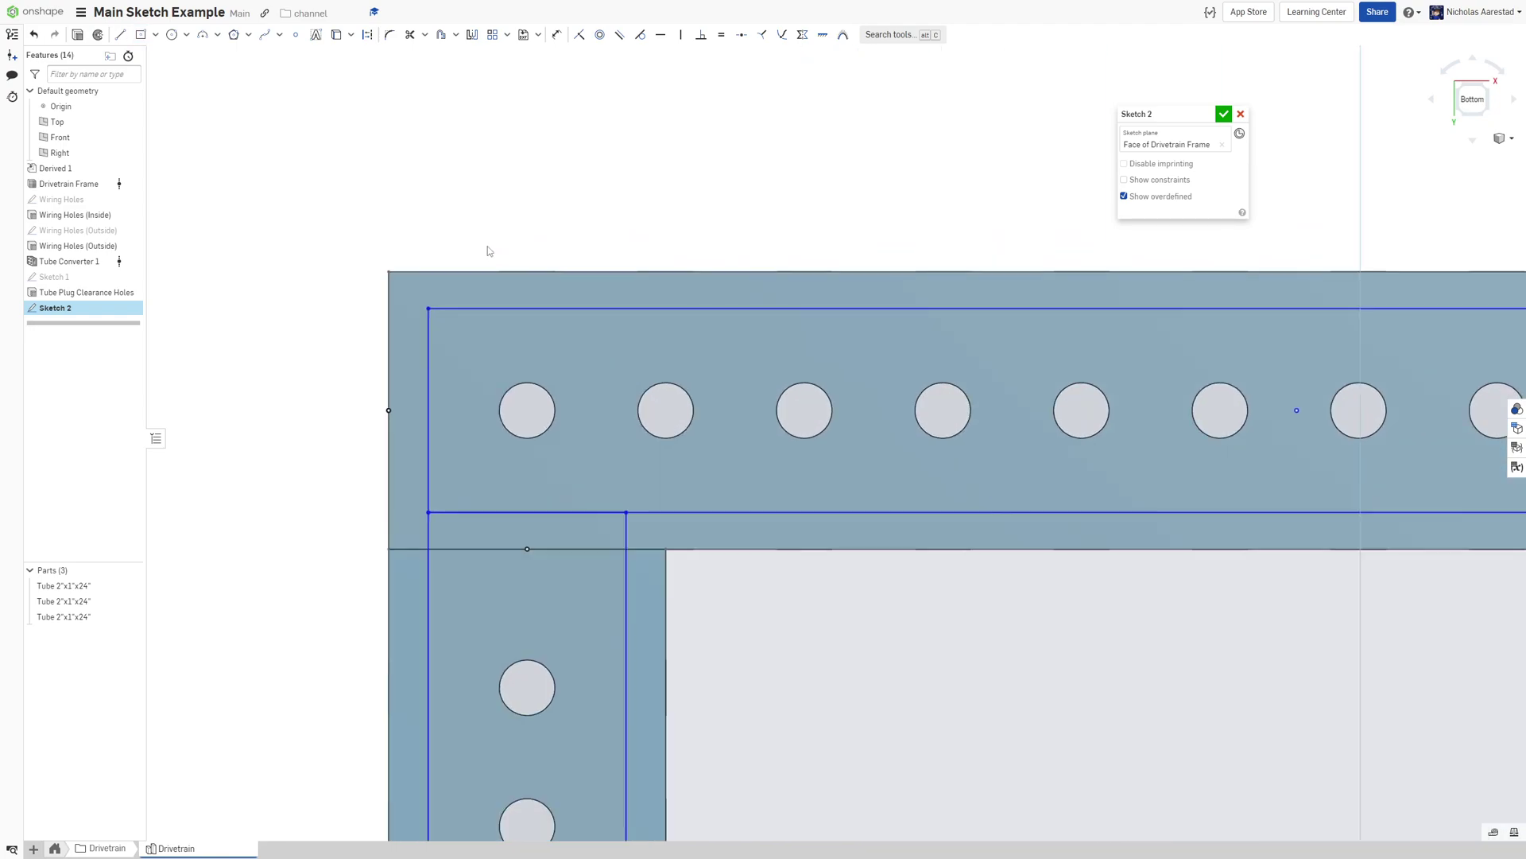
key("u")
scroll(755, 334, "down", 4)
key("Escape")
left_click_drag(1172, 293, 1066, 308)
scroll(1129, 294, "down", 1)
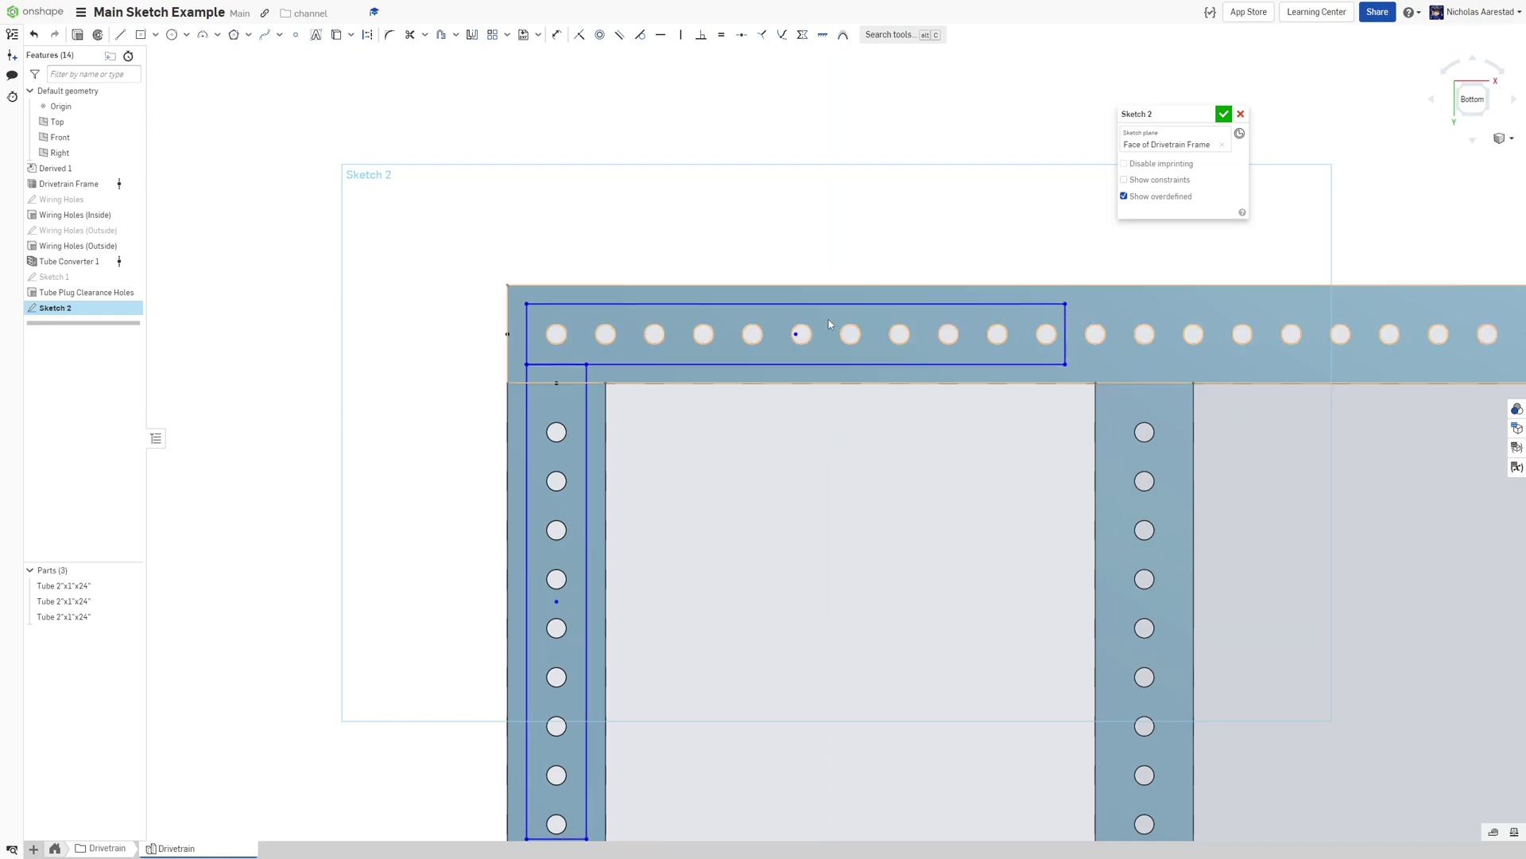
Examine how the two rectangles sit against the holes and edges of the front and side tubes
scroll(742, 327, "down", 2)
scroll(617, 338, "up", 6)
scroll(617, 337, "down", 3)
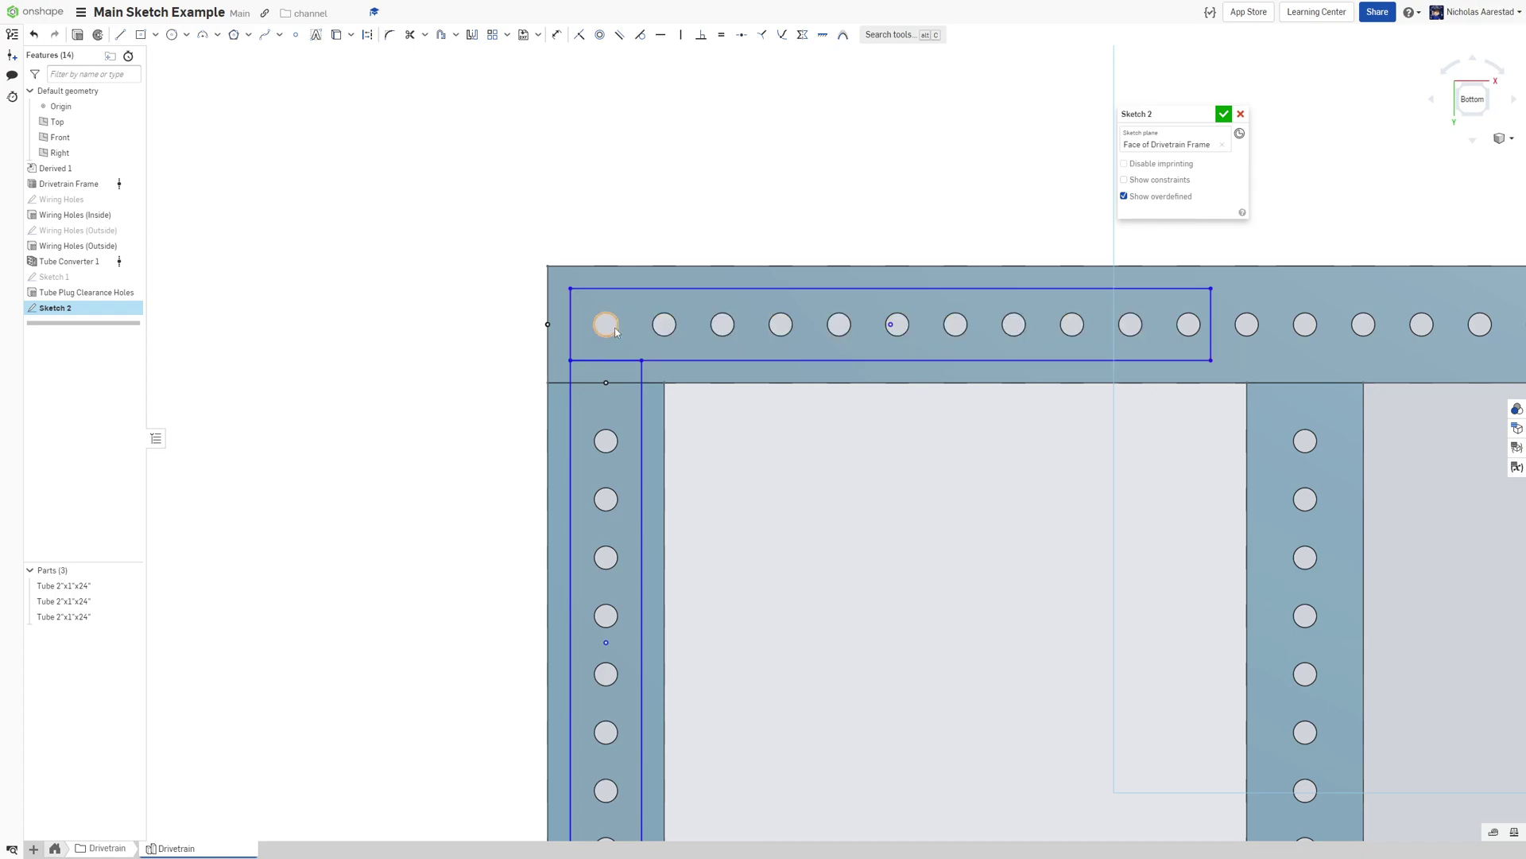
scroll(616, 332, "down", 2)
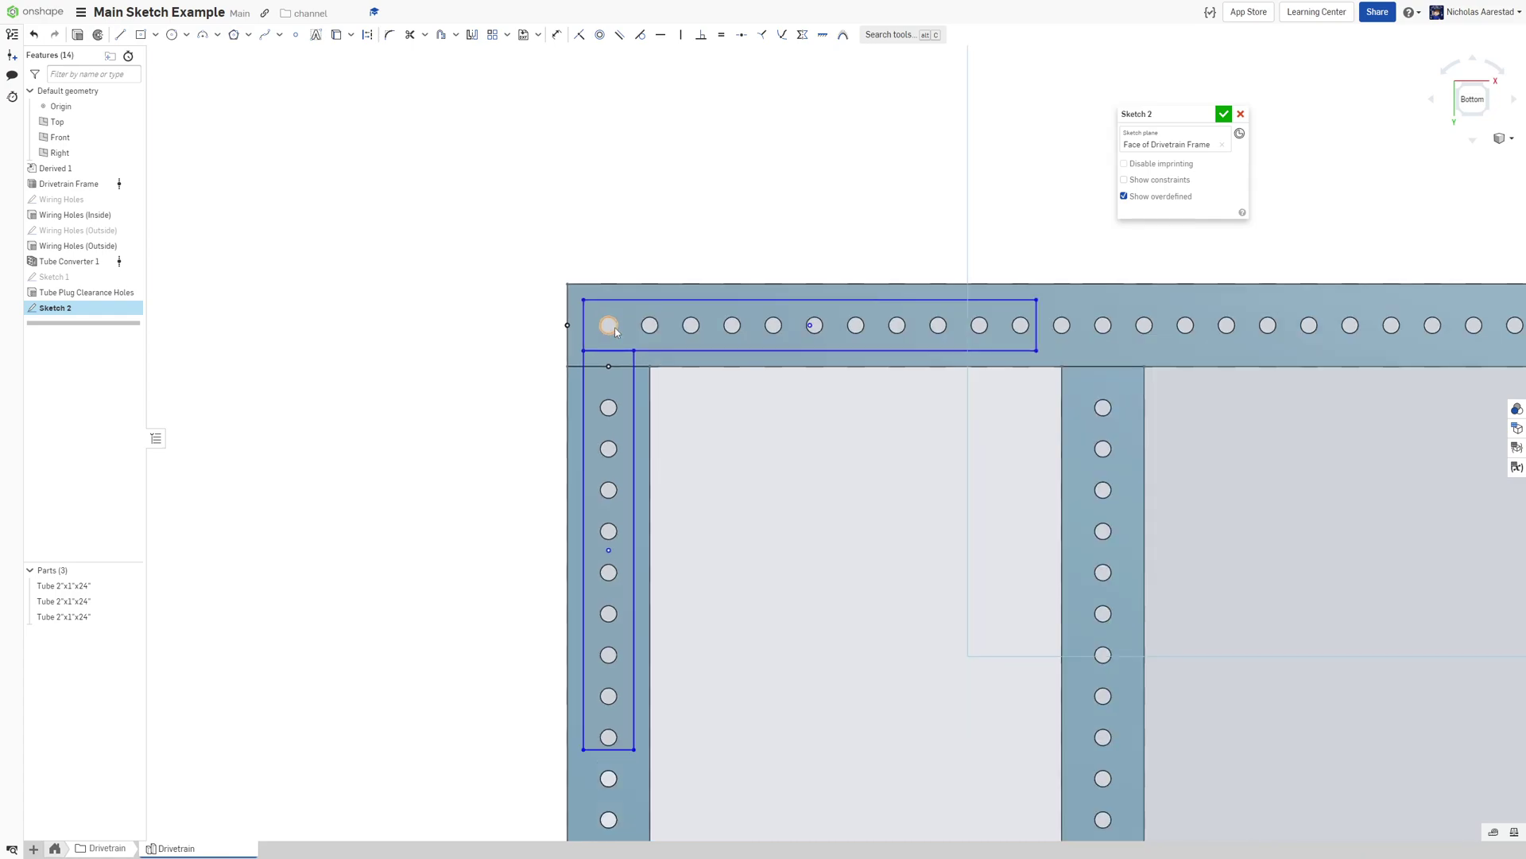
scroll(616, 332, "down", 2)
scroll(617, 332, "up", 4)
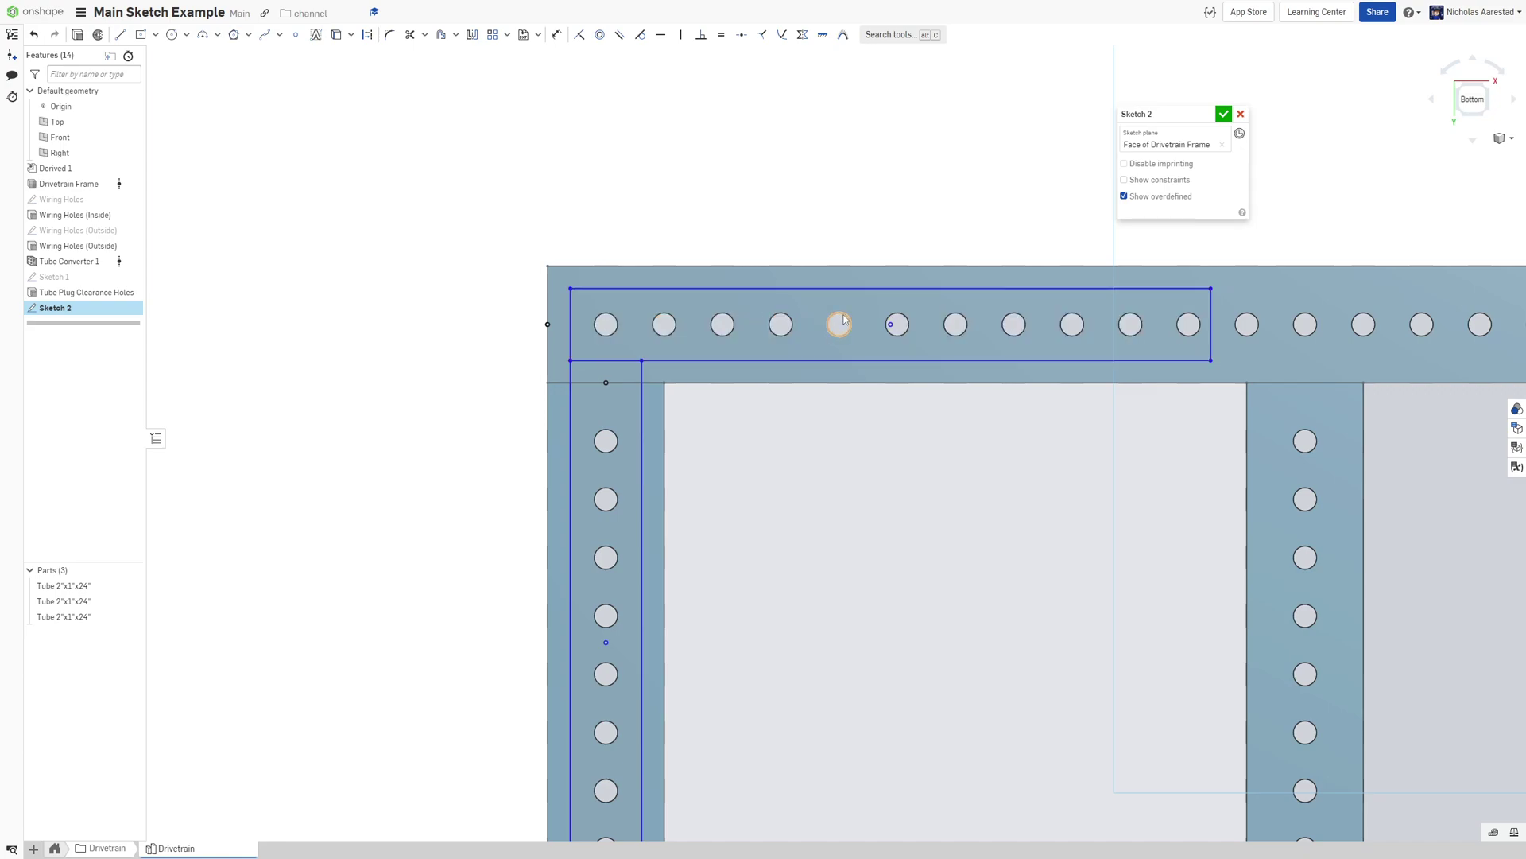
scroll(845, 320, "down", 1)
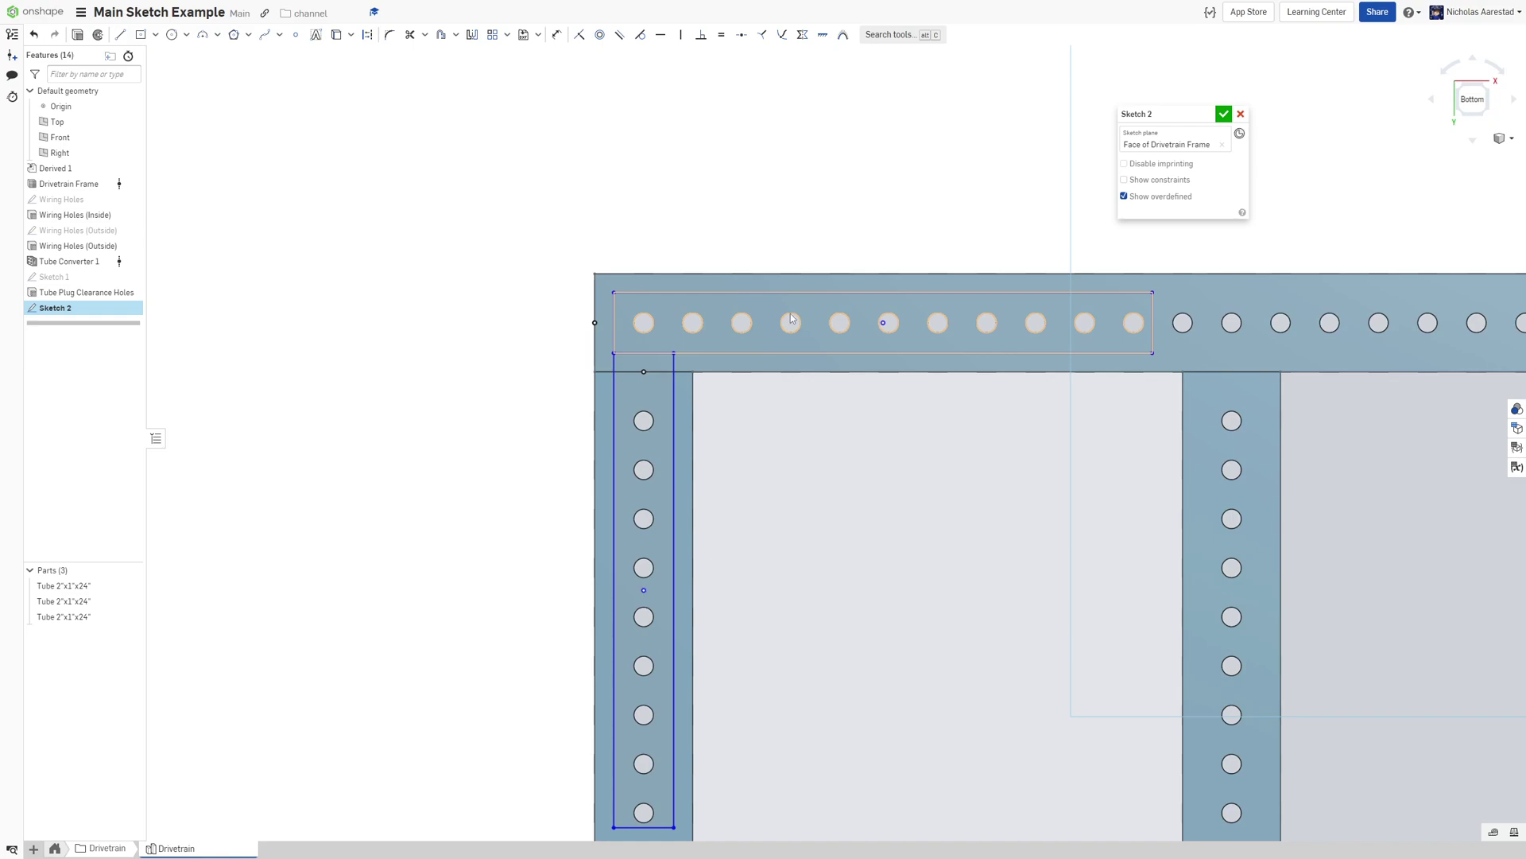
key("u")
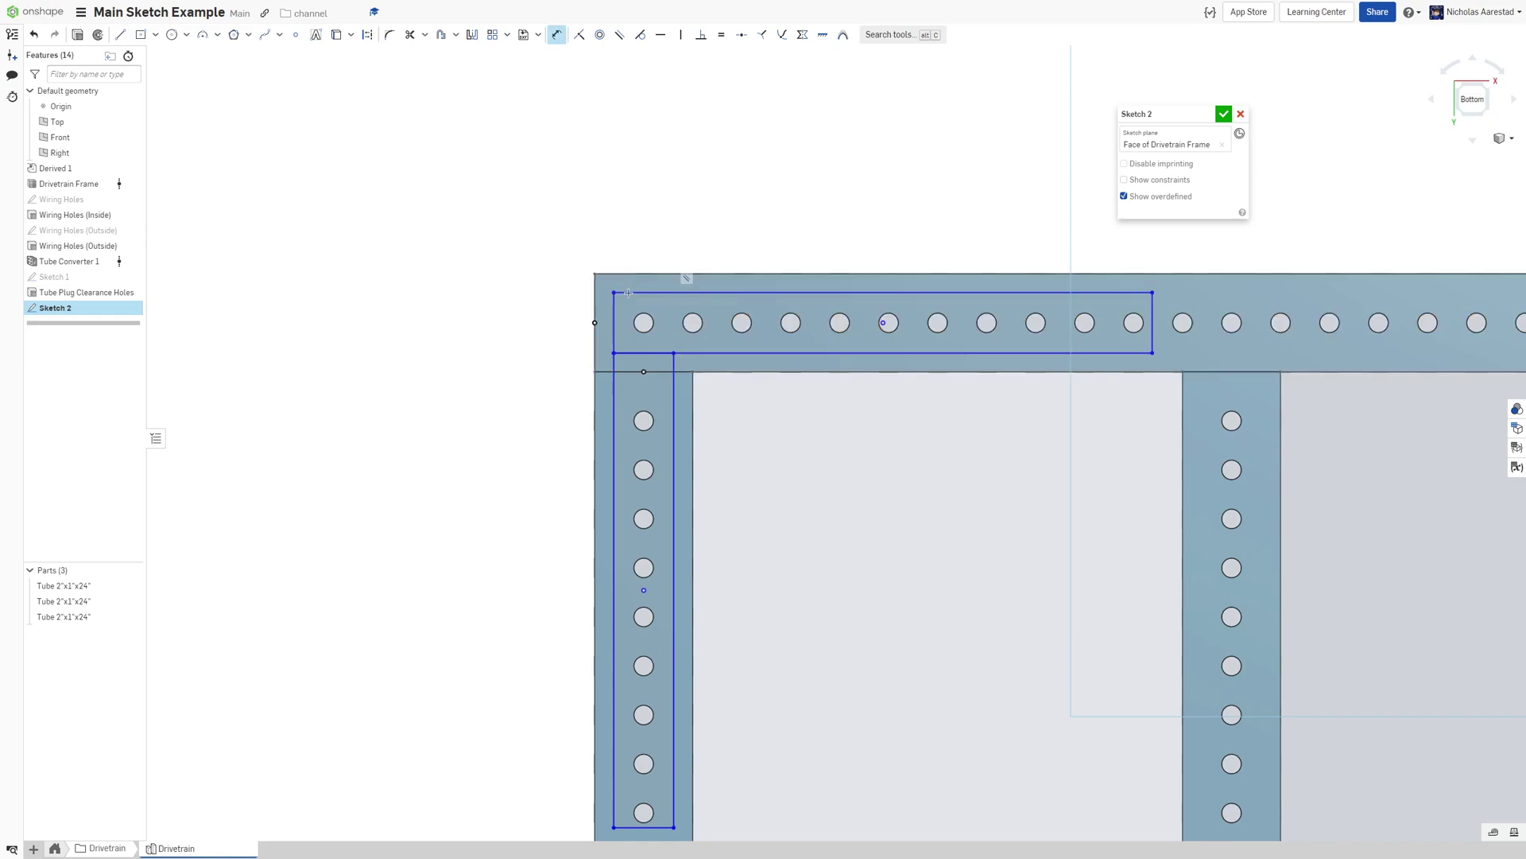
scroll(633, 308, "down", 1)
scroll(653, 291, "up", 4)
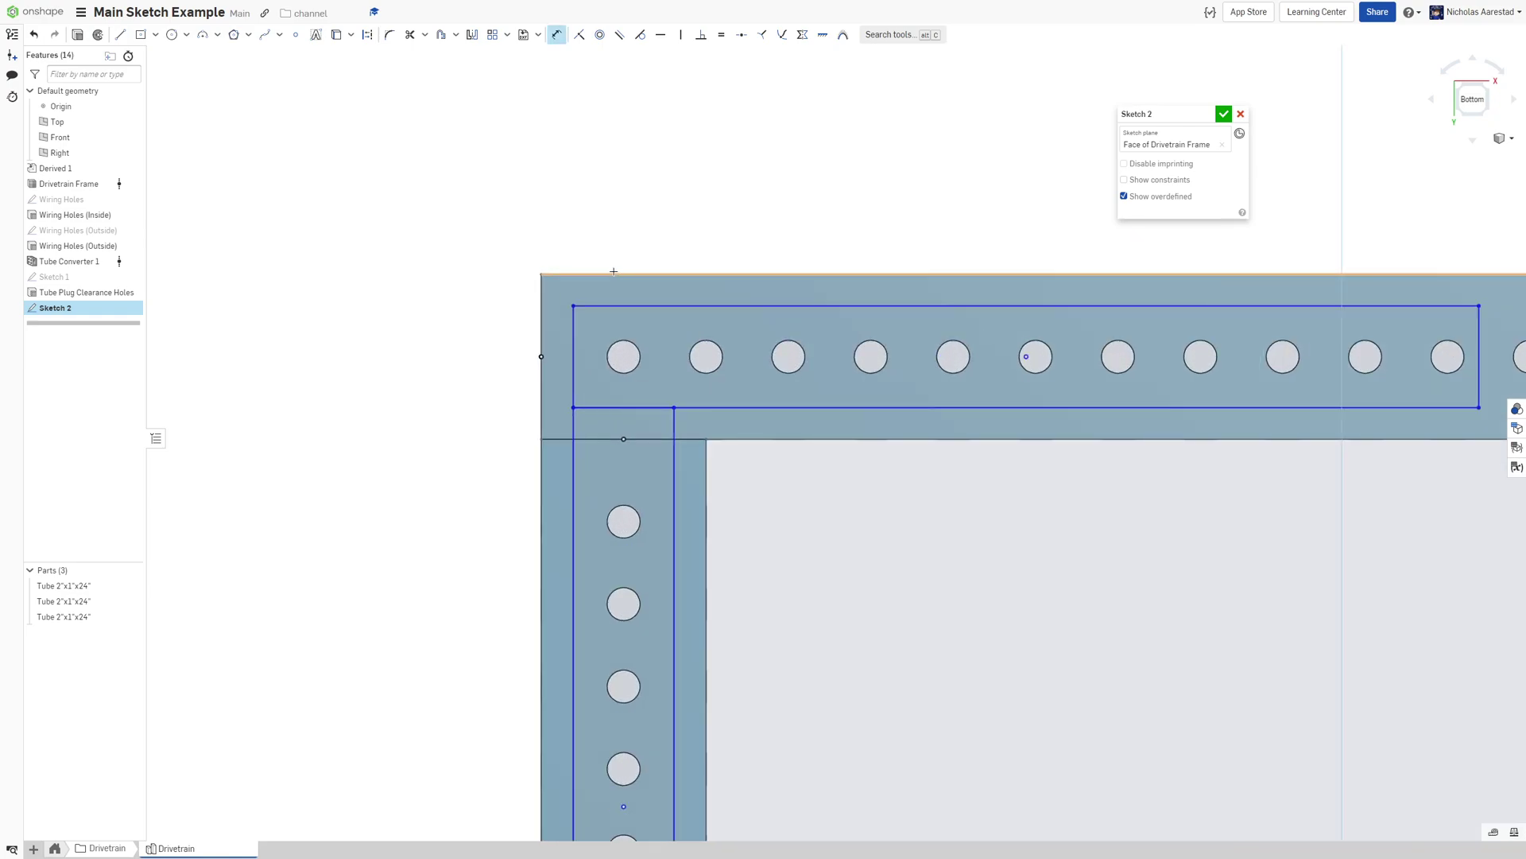
scroll(721, 335, "down", 2)
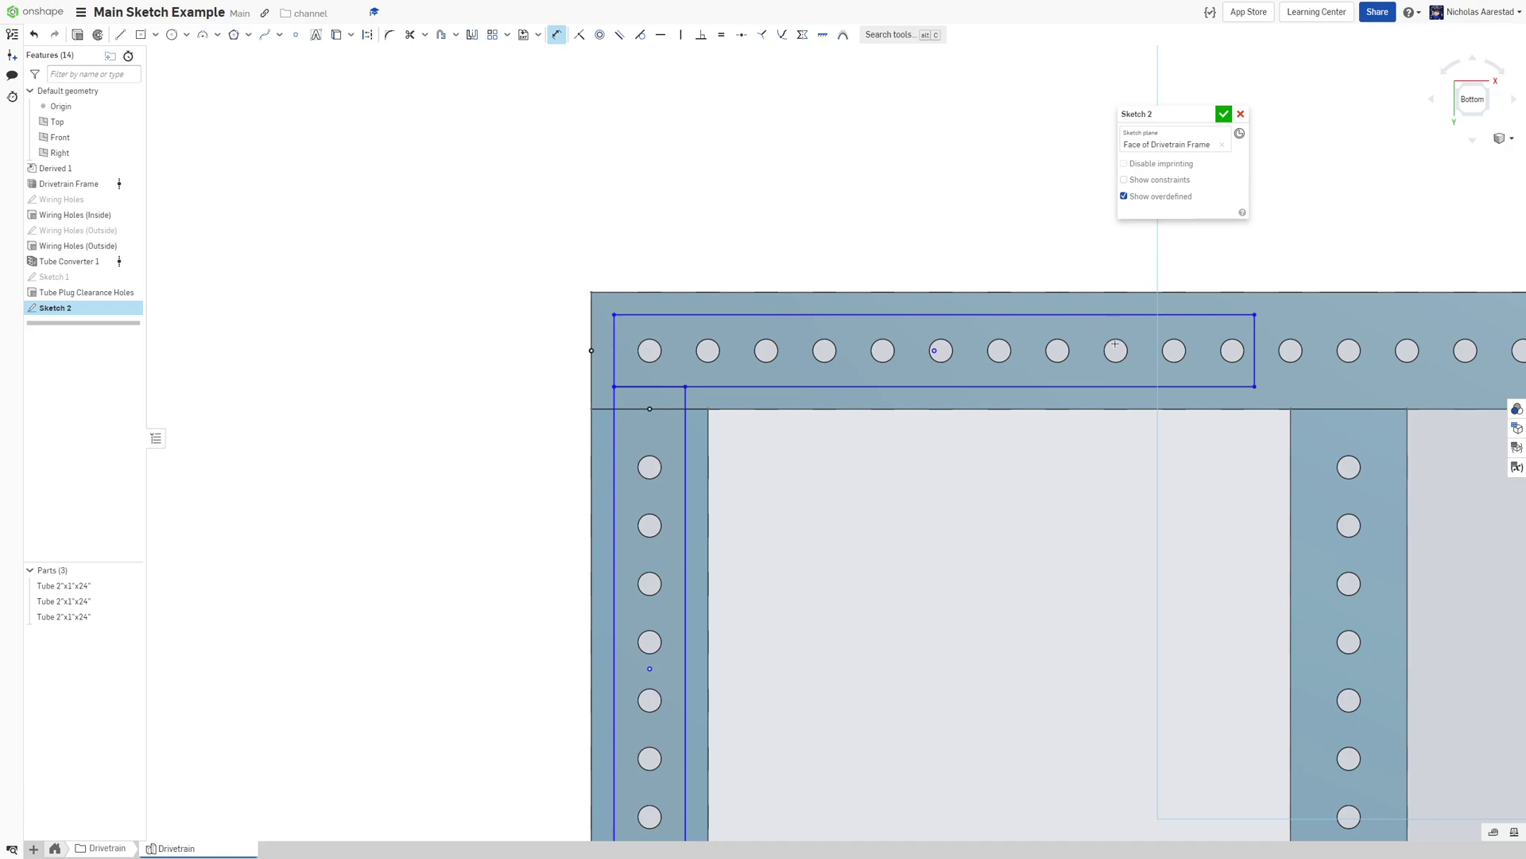
scroll(1108, 348, "down", 2)
scroll(1058, 358, "up", 2)
scroll(803, 343, "down", 3)
scroll(942, 326, "up", 4)
scroll(568, 301, "down", 1)
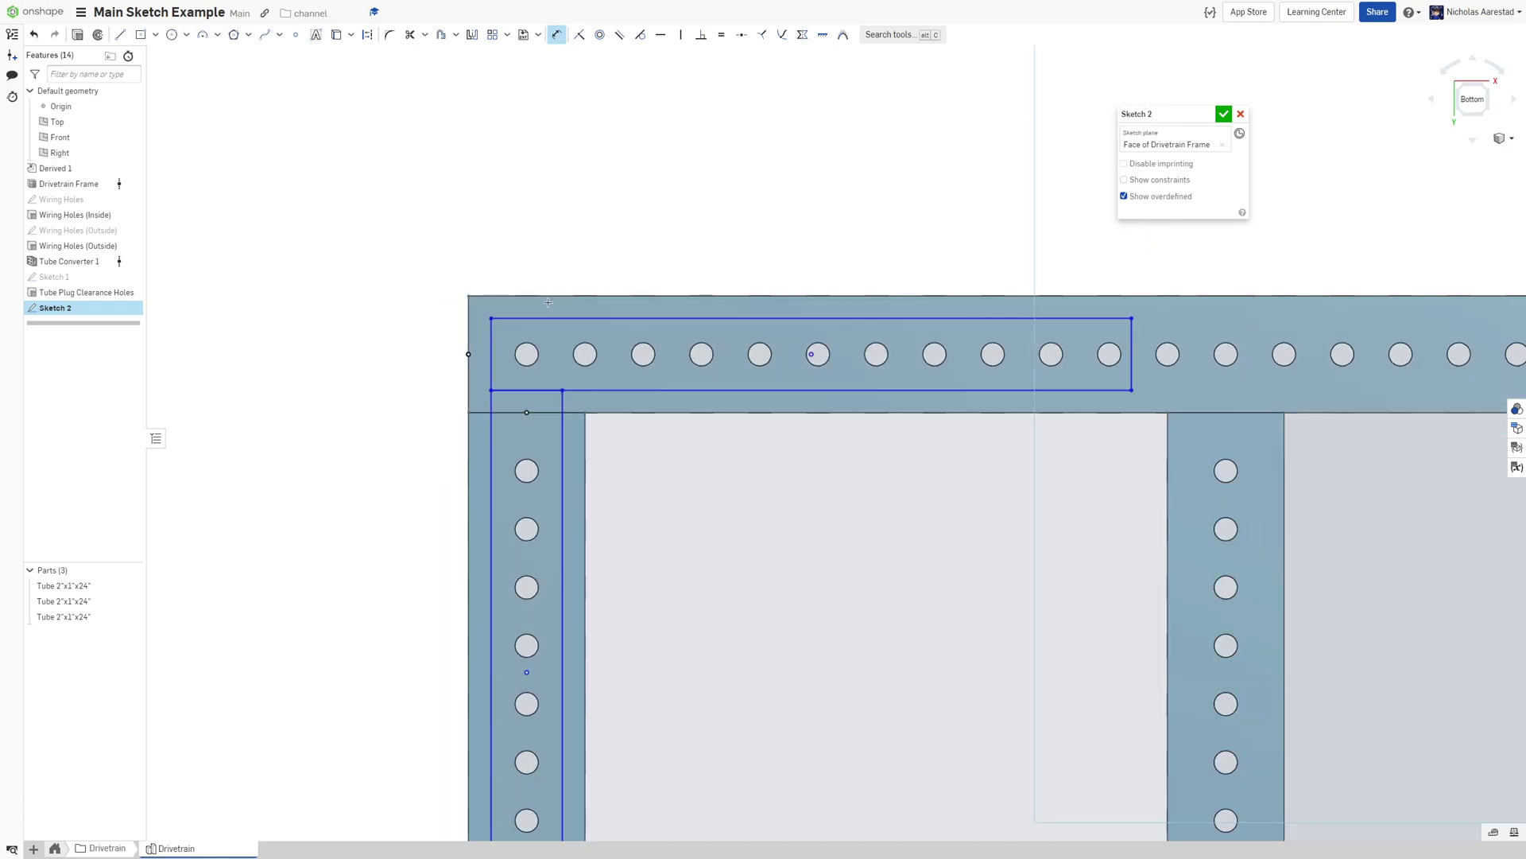
scroll(552, 299, "up", 4)
scroll(542, 297, "down", 3)
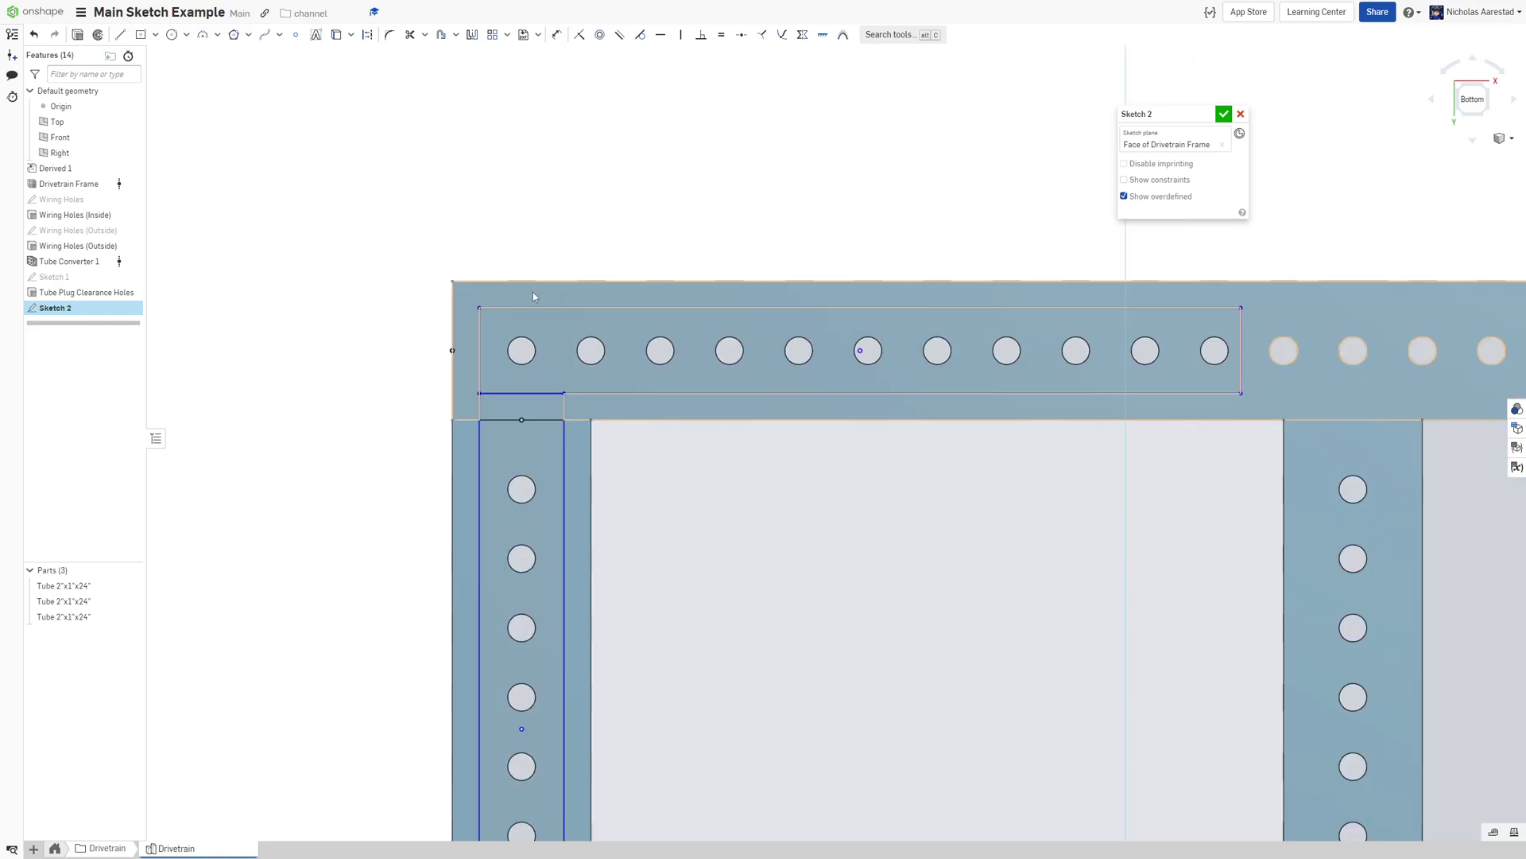
Project the eleven tube holes inside the front rectangle into the sketch
key("u")
left_click(521, 350)
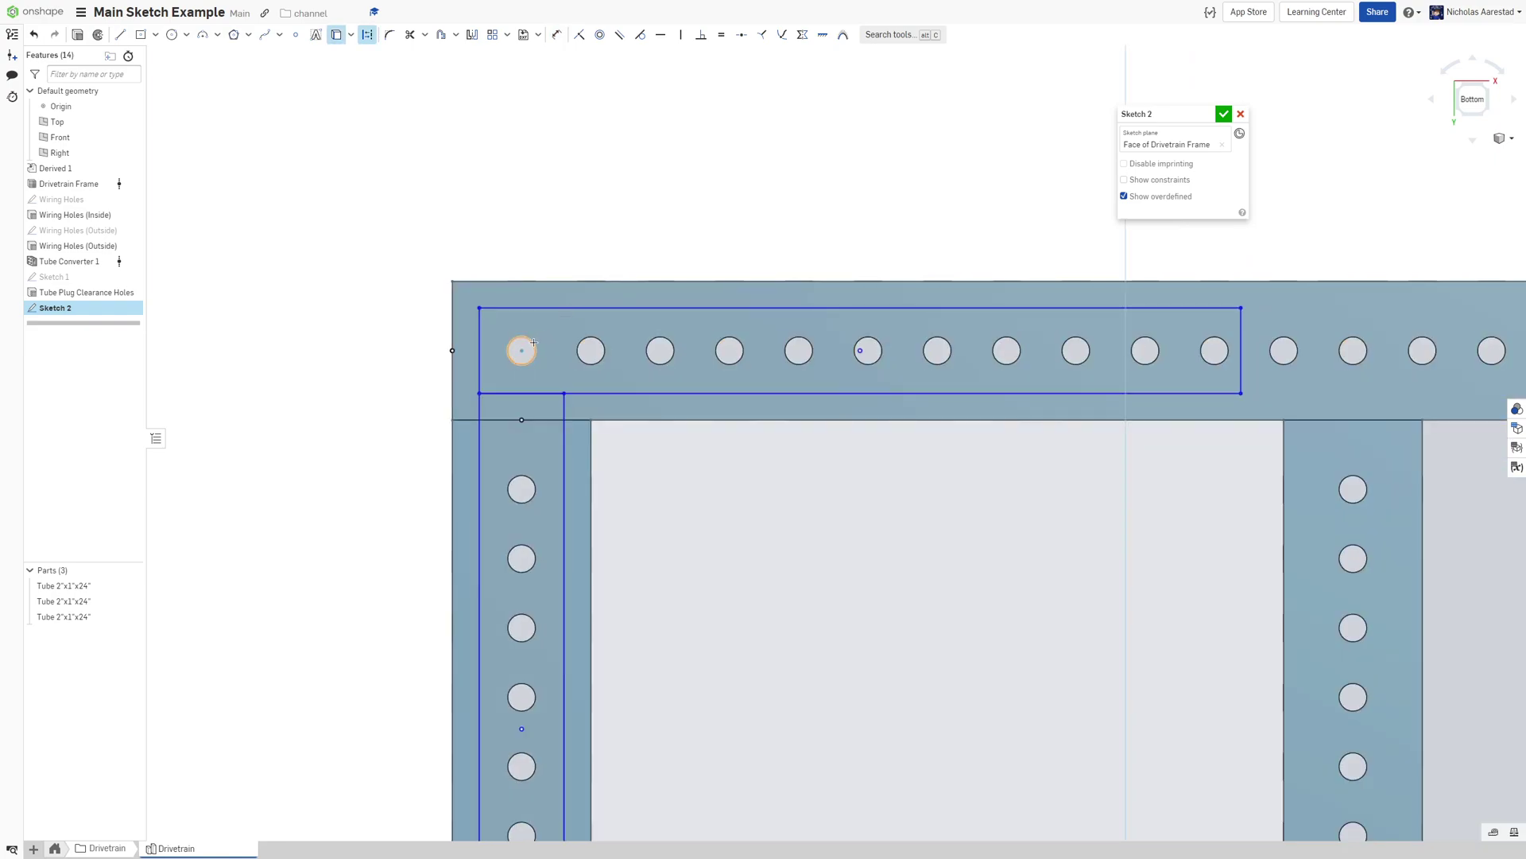
key("Escape")
left_click(522, 350)
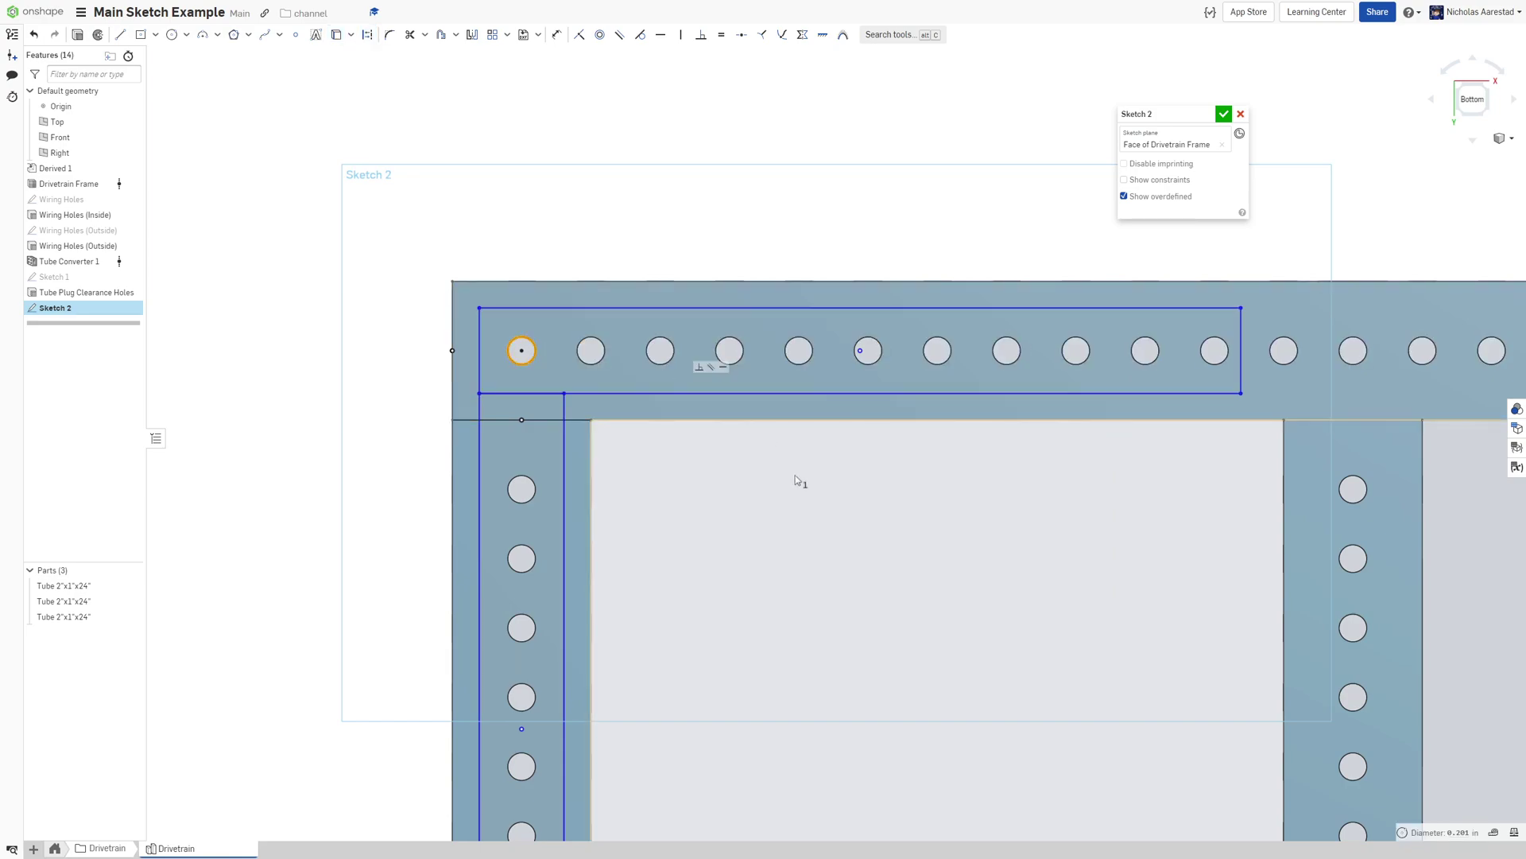
key("Escape")
key("u")
left_click(591, 335)
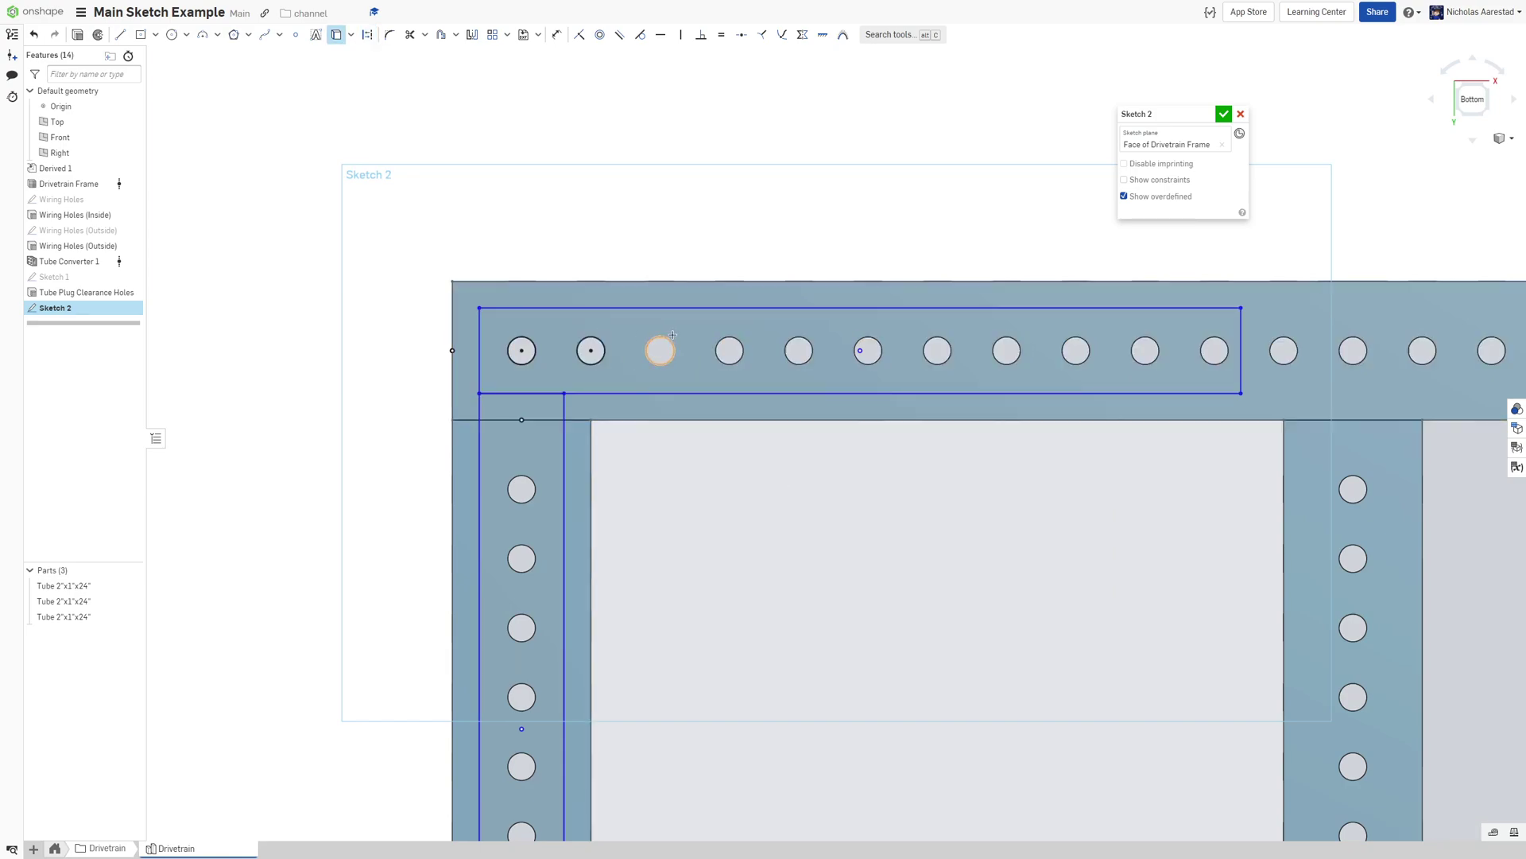
left_click(660, 338)
left_click(730, 338)
left_click(795, 338)
left_click(867, 338)
left_click(1011, 338)
left_click(1074, 338)
left_click(1148, 348)
left_click(1212, 343)
scroll(865, 286, "down", 3)
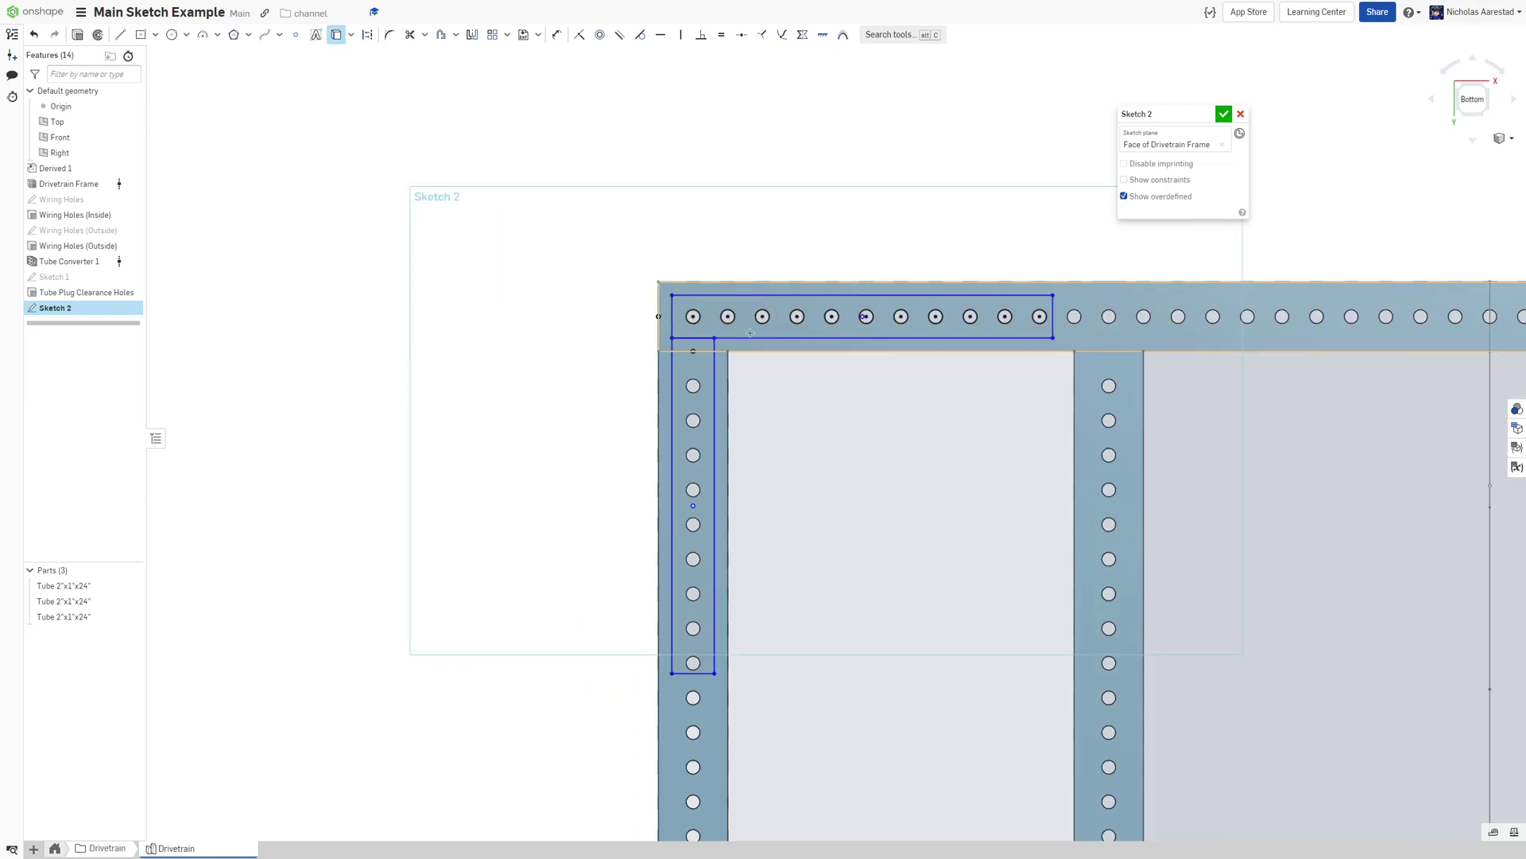
Dimension the front rectangle's inner end 0.24 in from the center of the eleventh hole
key("u")
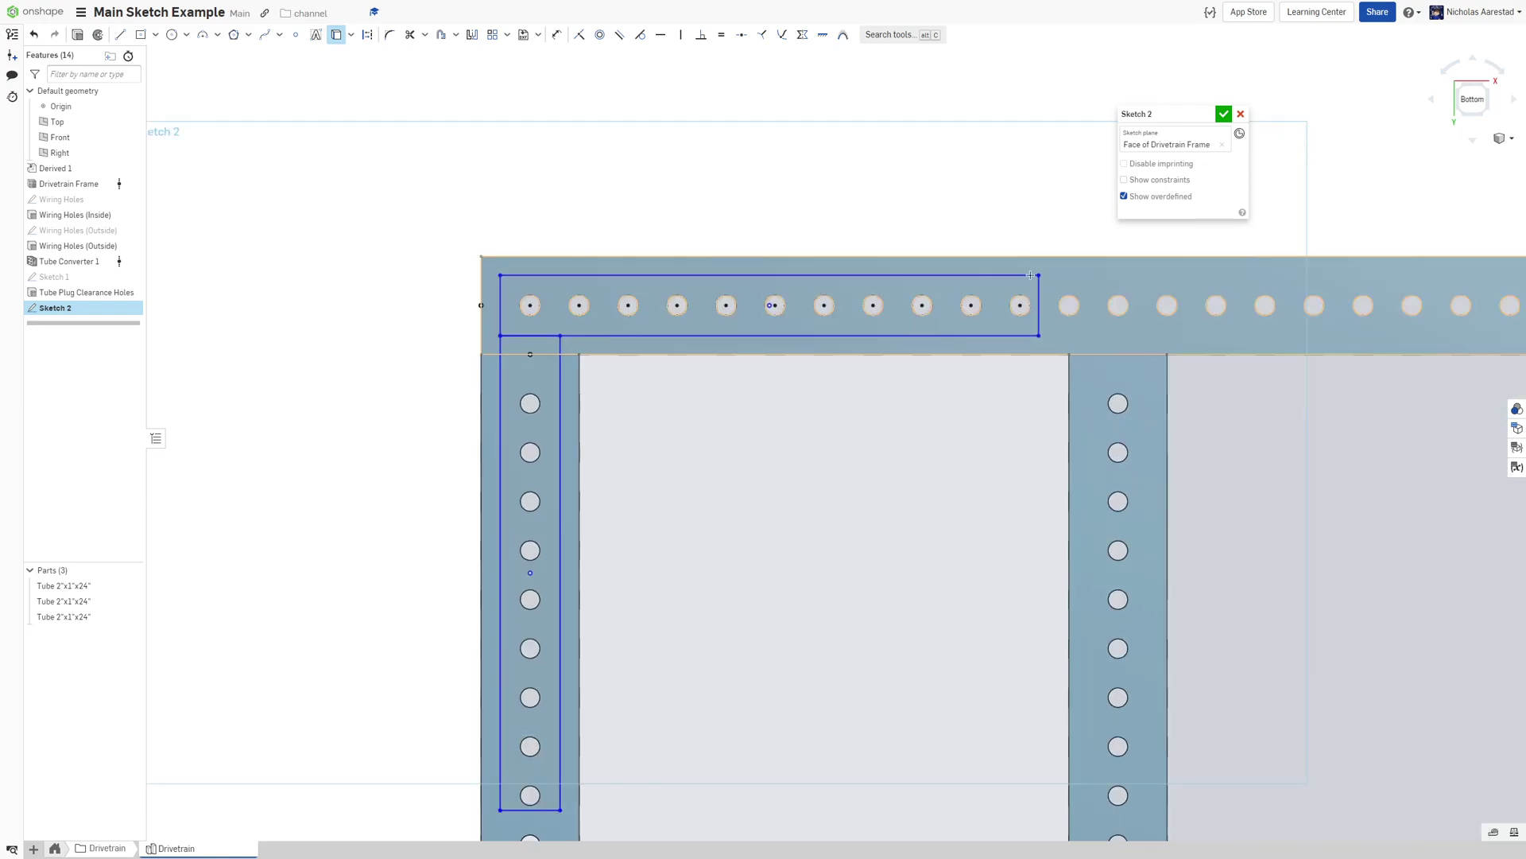
scroll(1025, 321, "up", 4)
left_click(1012, 323)
left_click(1049, 314)
left_click(1031, 288)
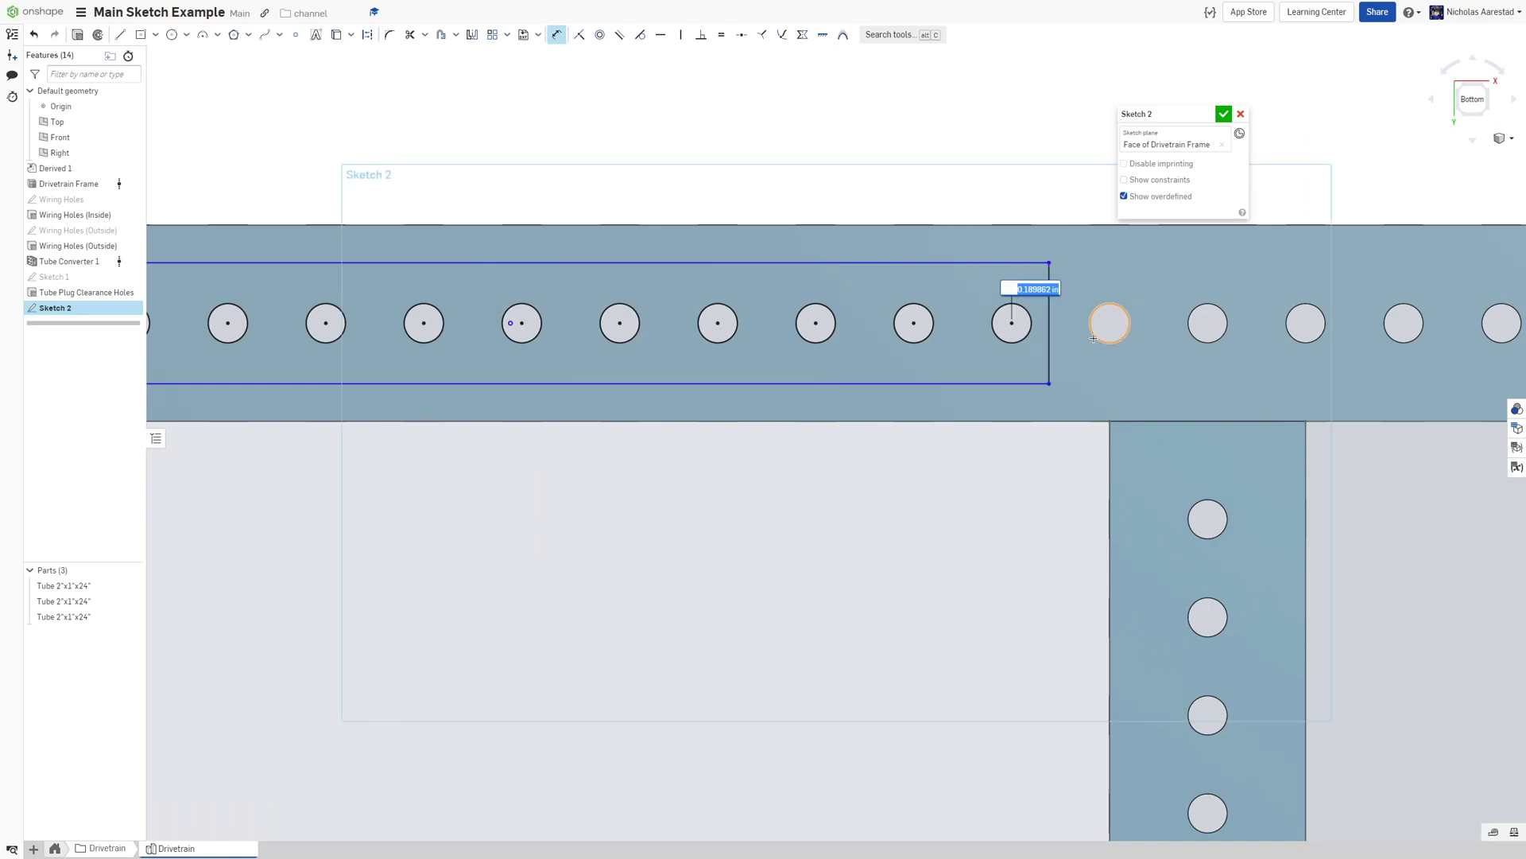
type("0.24")
key("Return")
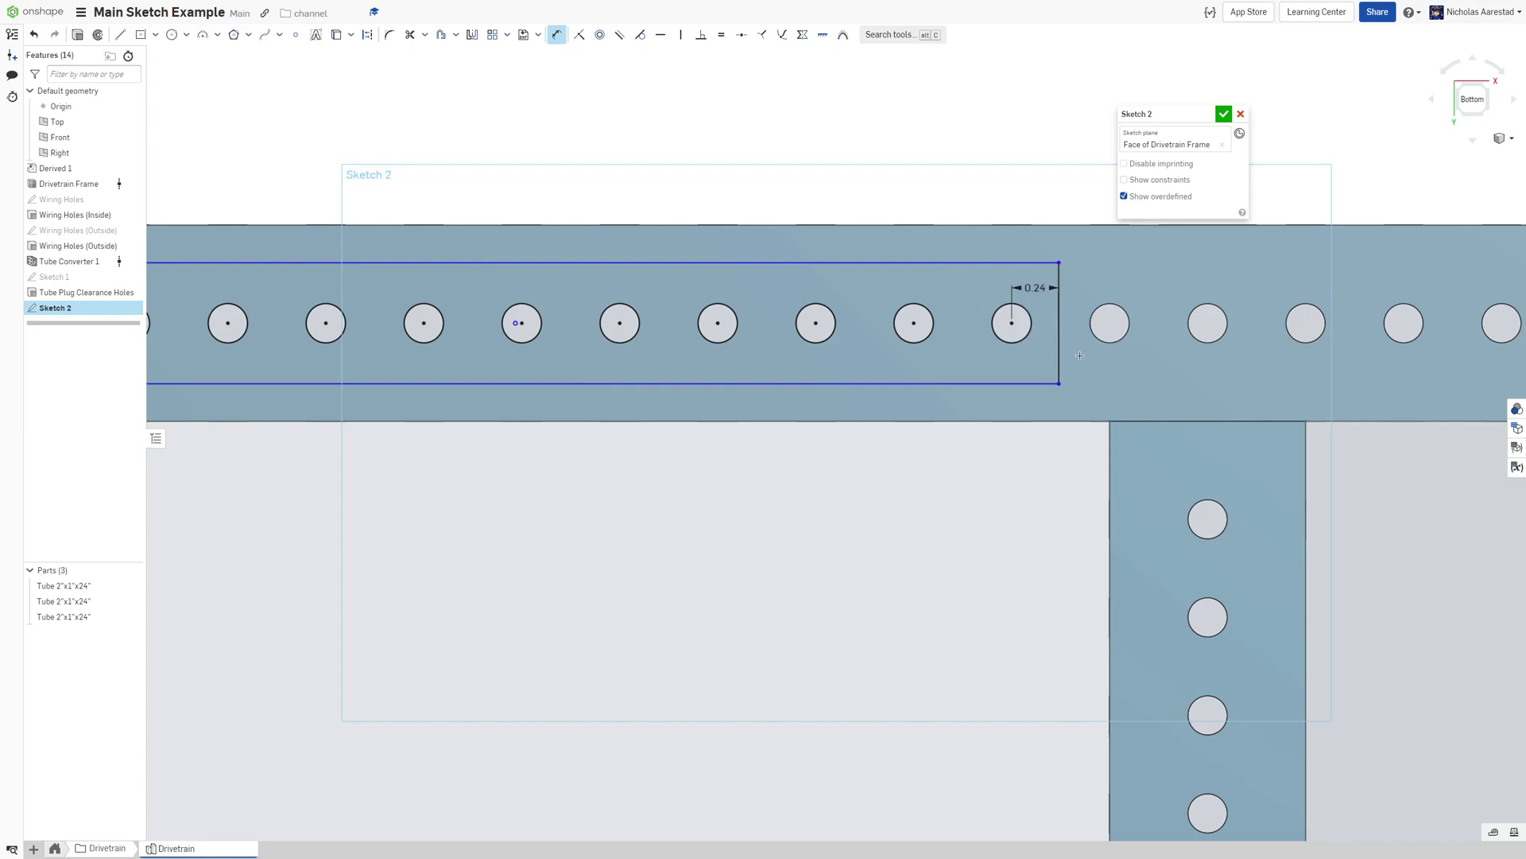
Dimension the front rectangle's outer long edge 0.031 in from the front tube's outer edge
scroll(1138, 306, "down", 4)
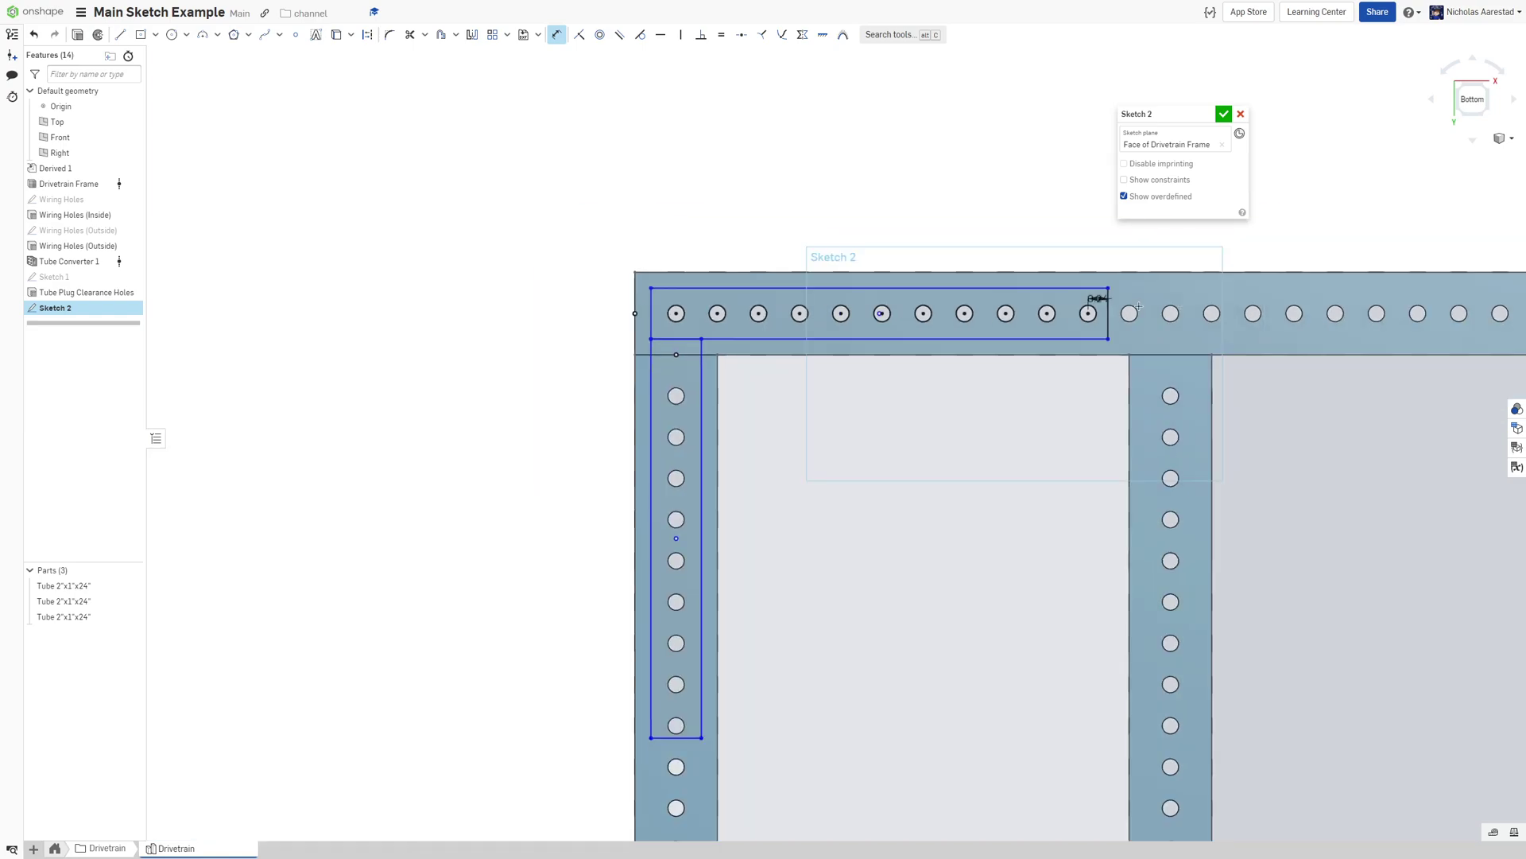
scroll(620, 262, "up", 3)
scroll(636, 271, "down", 2)
scroll(656, 313, "up", 4)
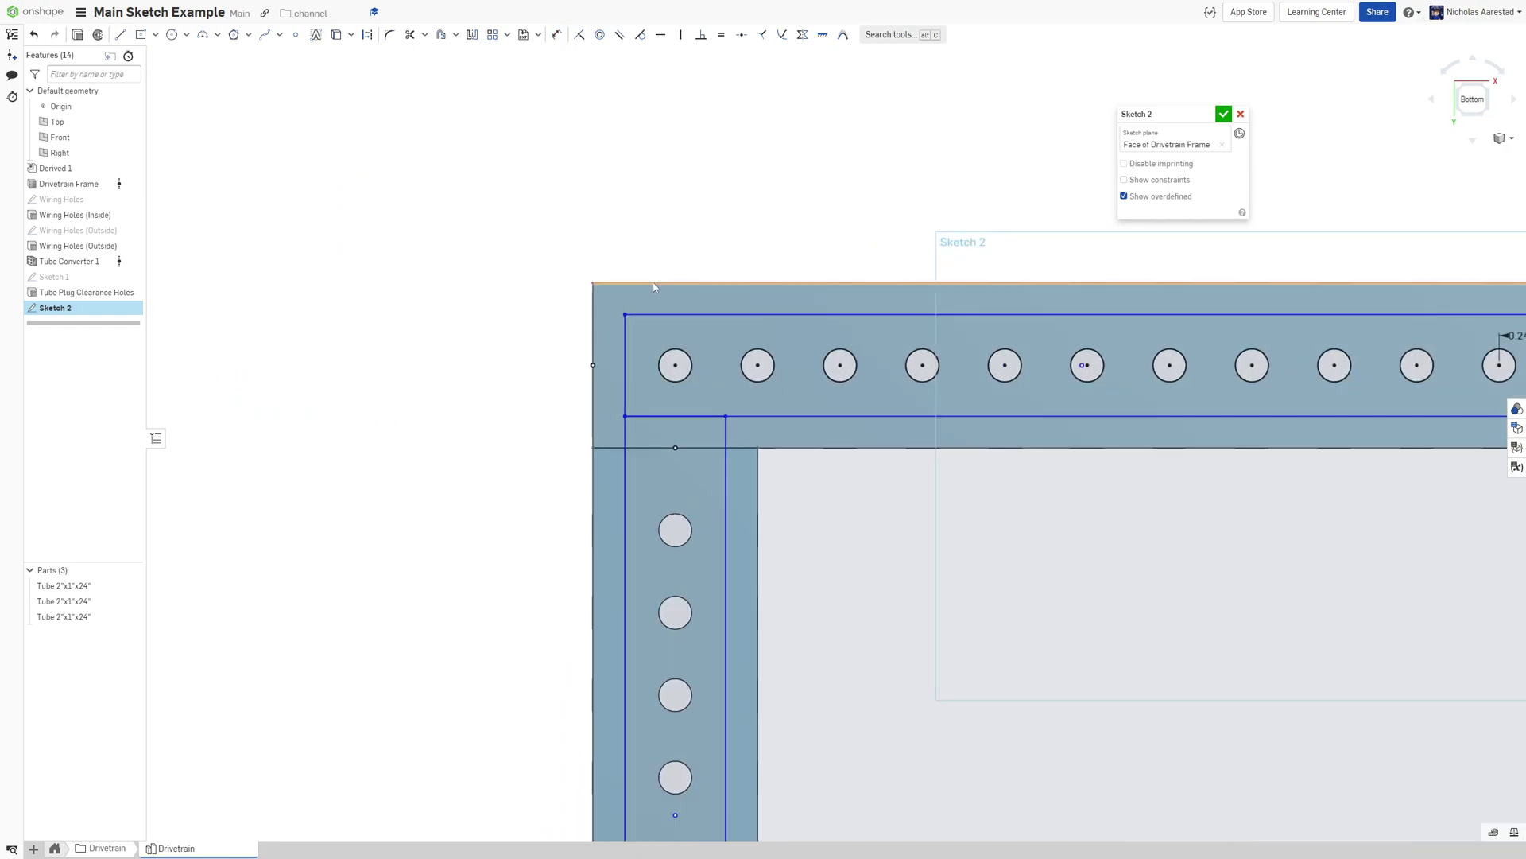
left_click(656, 314)
left_click(660, 283)
left_click(662, 303)
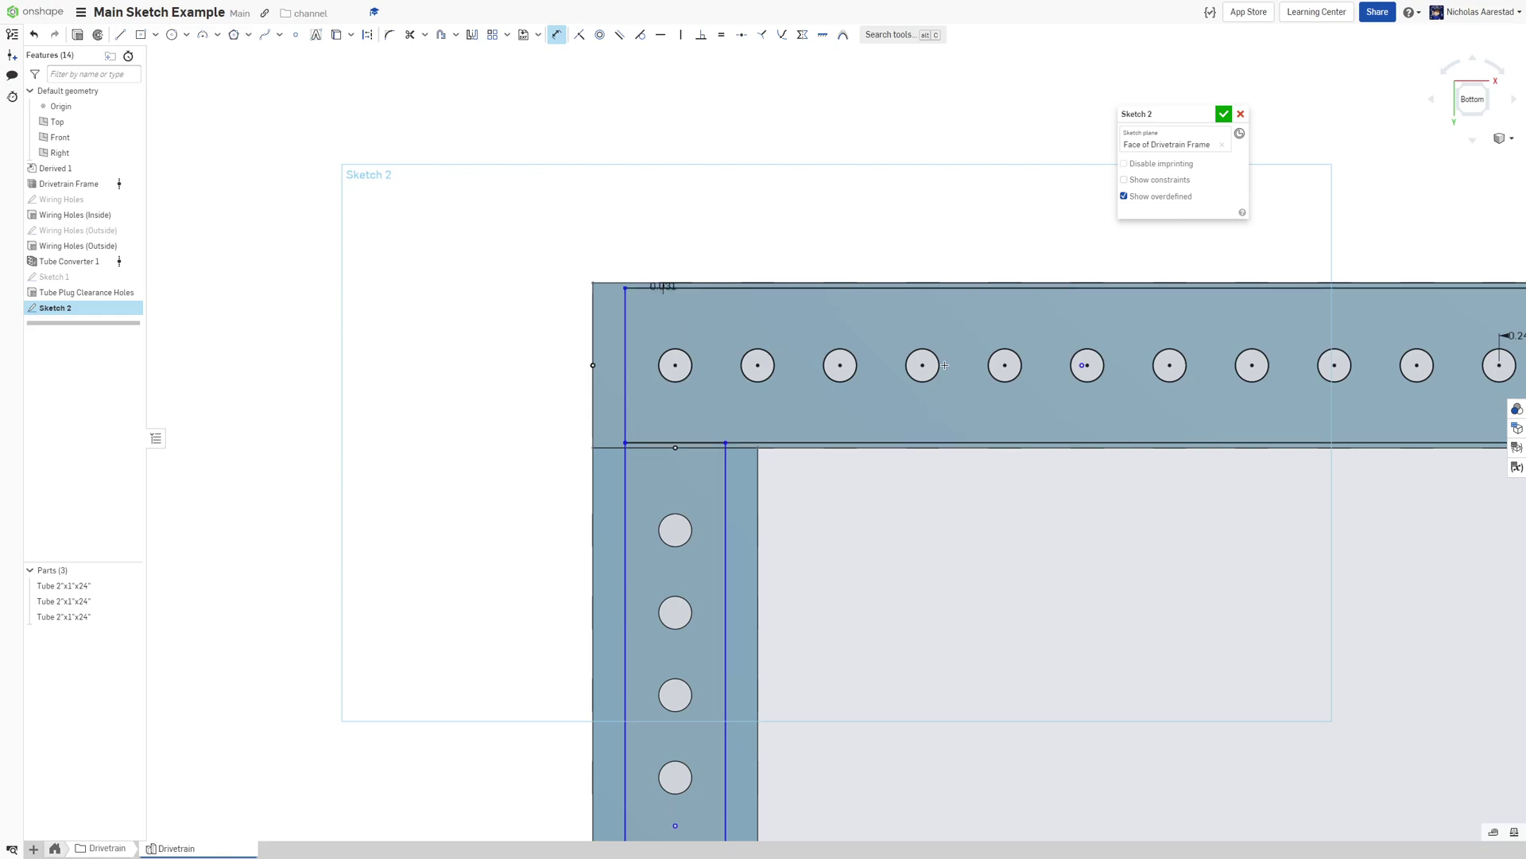
Dimension the front rectangle's outer short edge 0.031 in from the end of the front tube
scroll(944, 365, "down", 3)
scroll(765, 363, "up", 6)
left_click(765, 365)
left_click(722, 360)
left_click(739, 361)
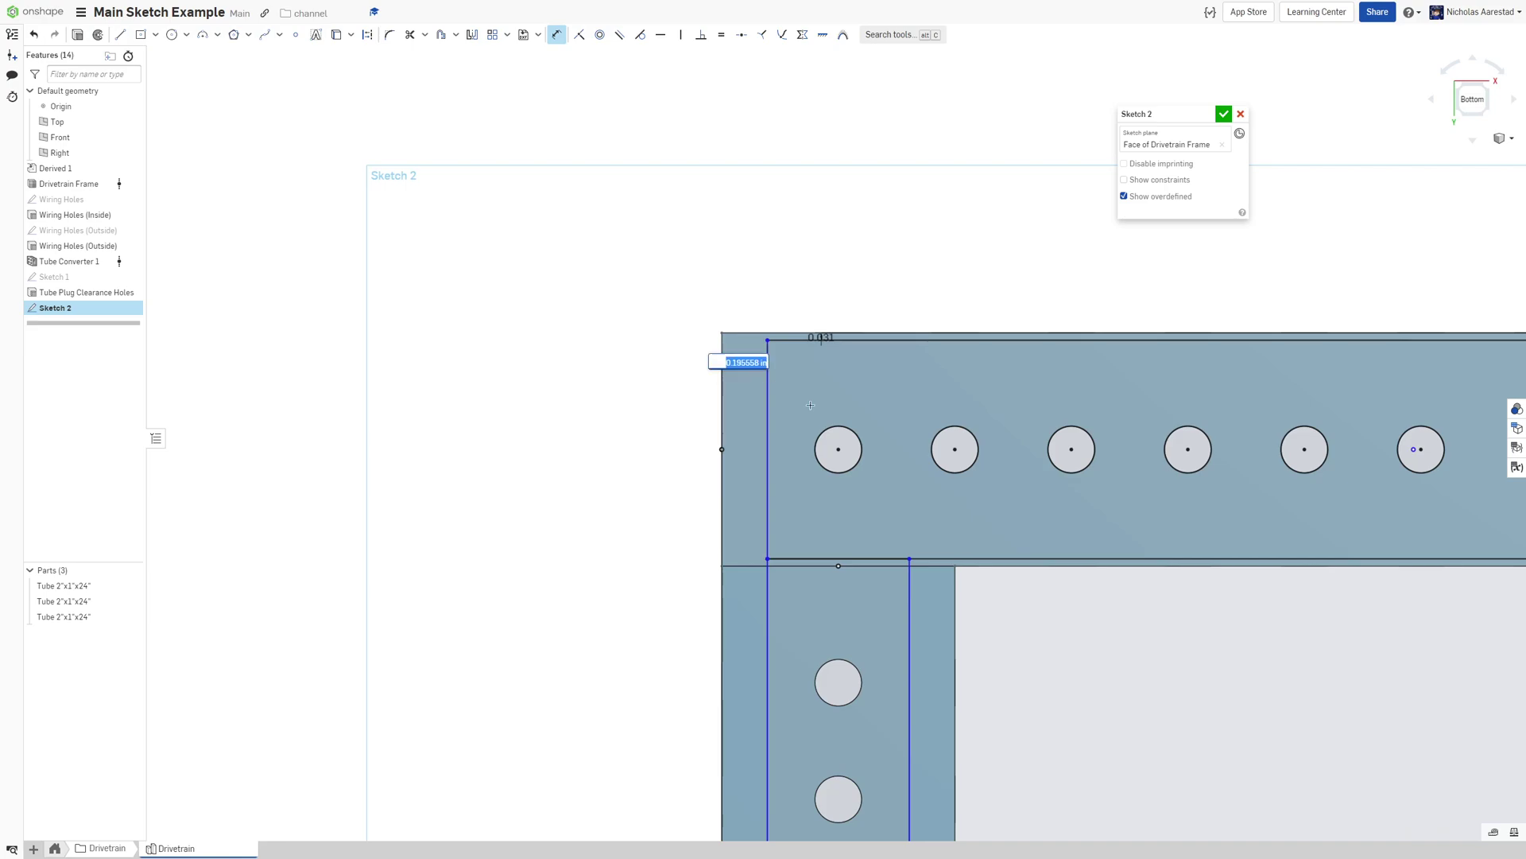
key("Return")
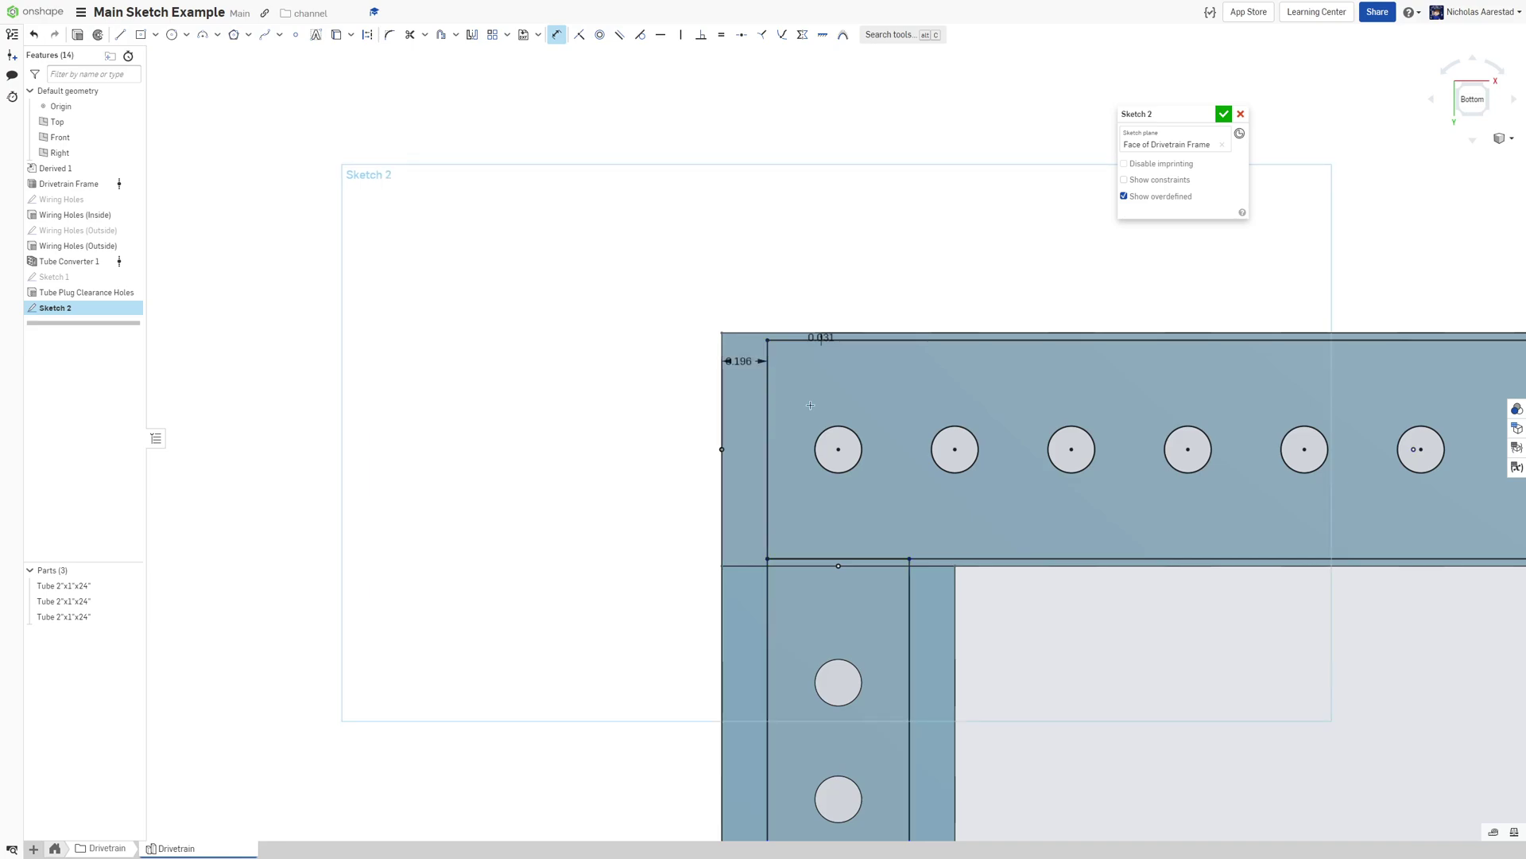
scroll(710, 263, "down", 5)
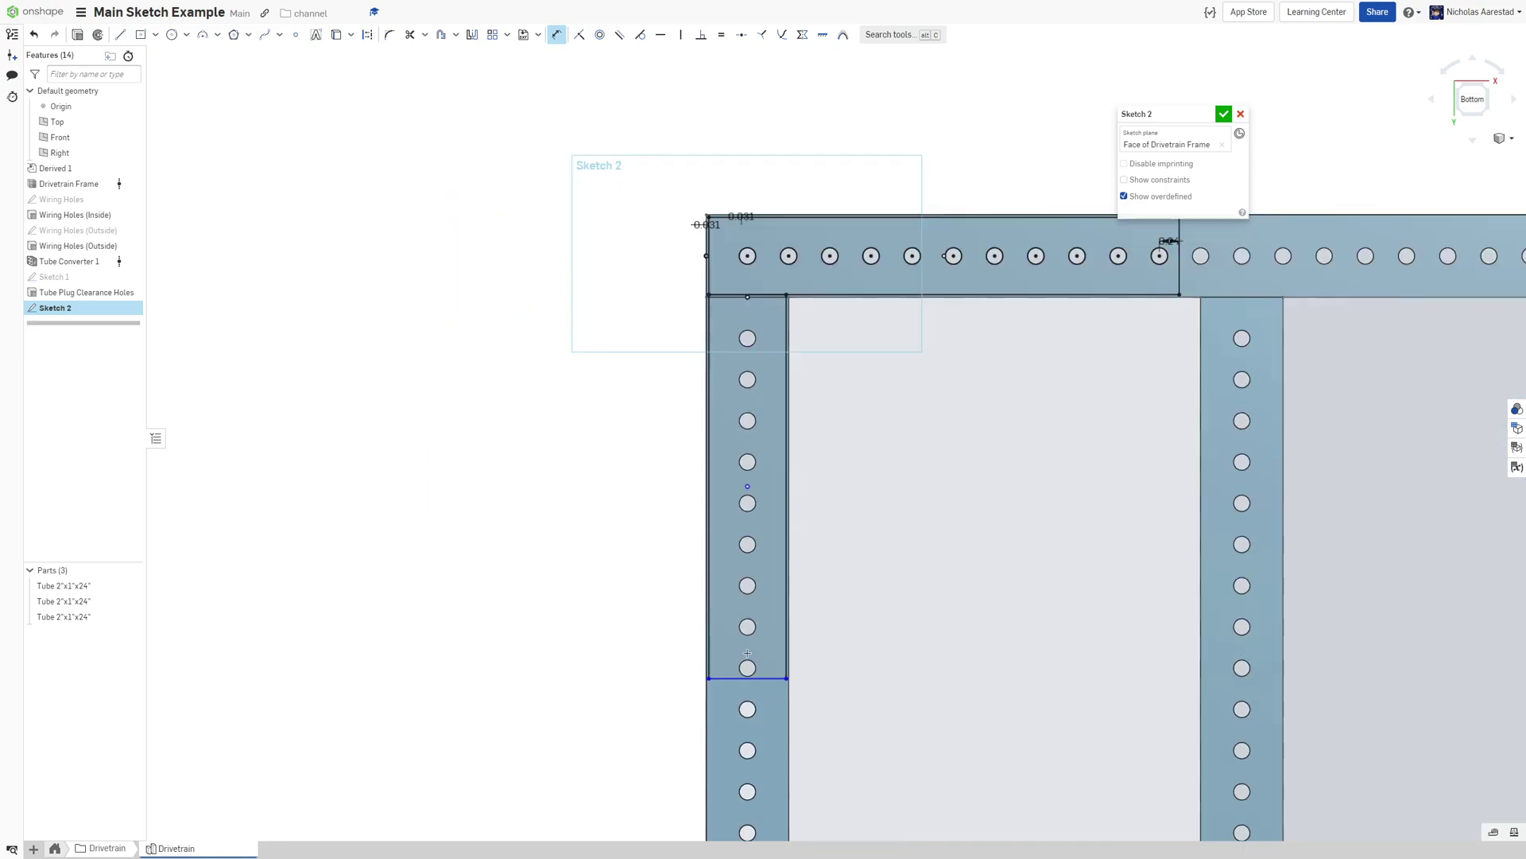
Add a driven dimension for the length of the front rectangle
scroll(717, 265, "up", 3)
left_click(717, 265)
left_click(877, 214)
key("Return")
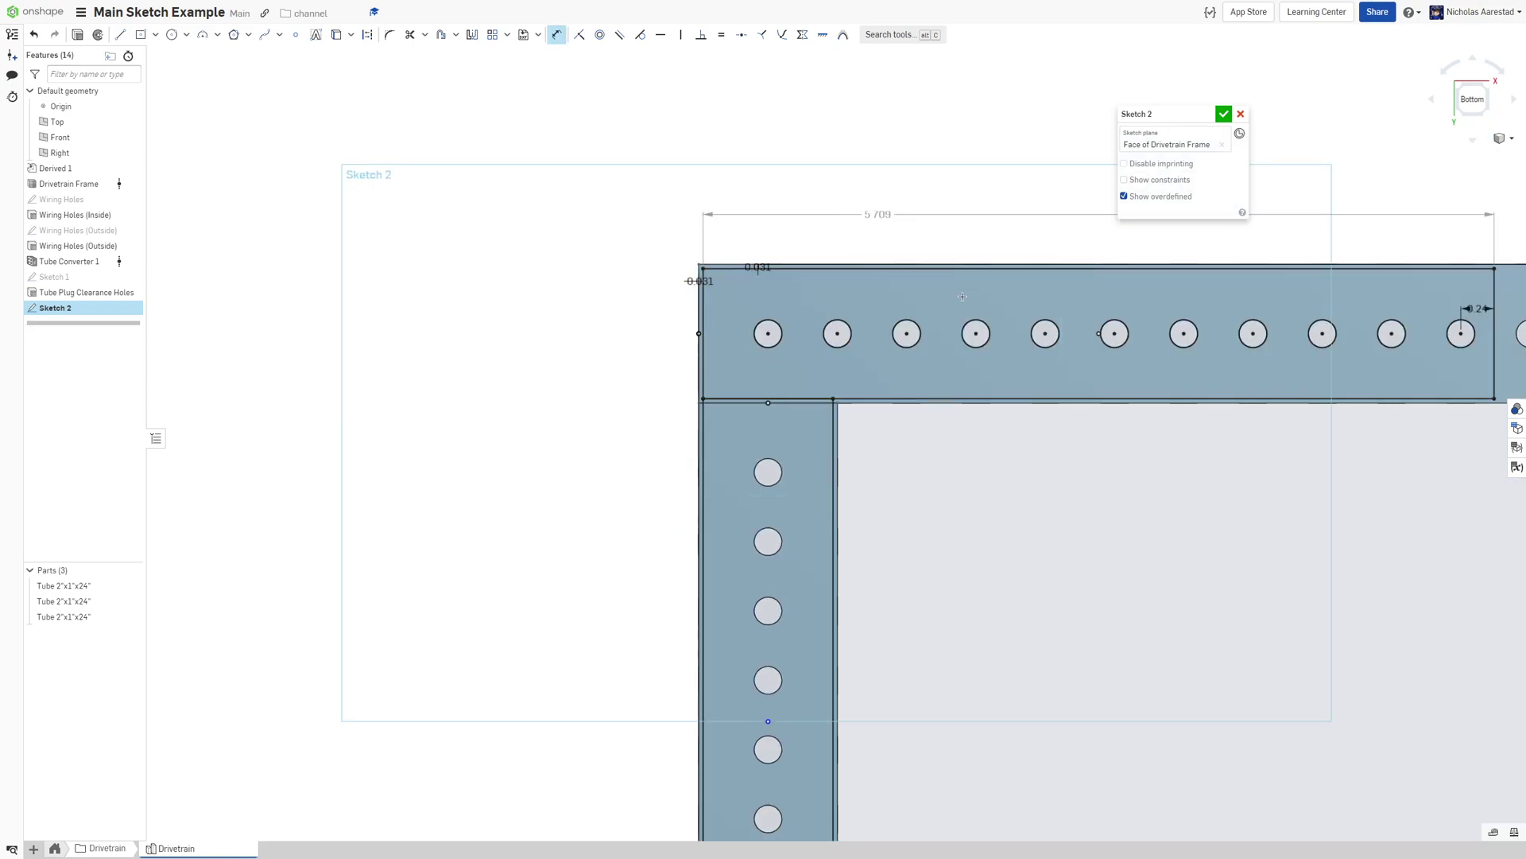
scroll(965, 297, "down", 4)
scroll(803, 278, "up", 3)
key("Escape")
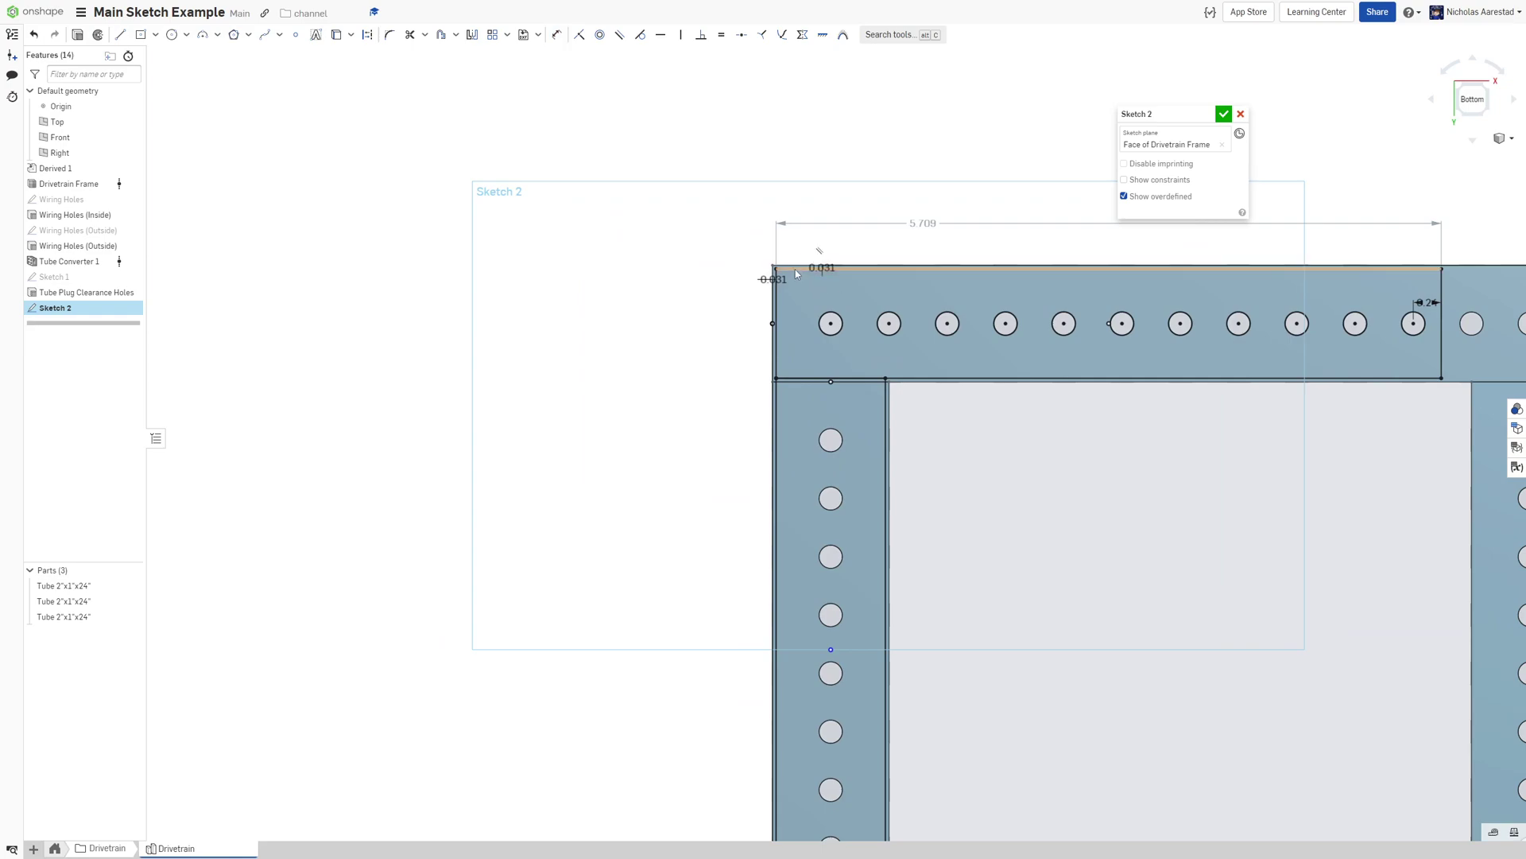
left_click(789, 269)
scroll(727, 263, "down", 3)
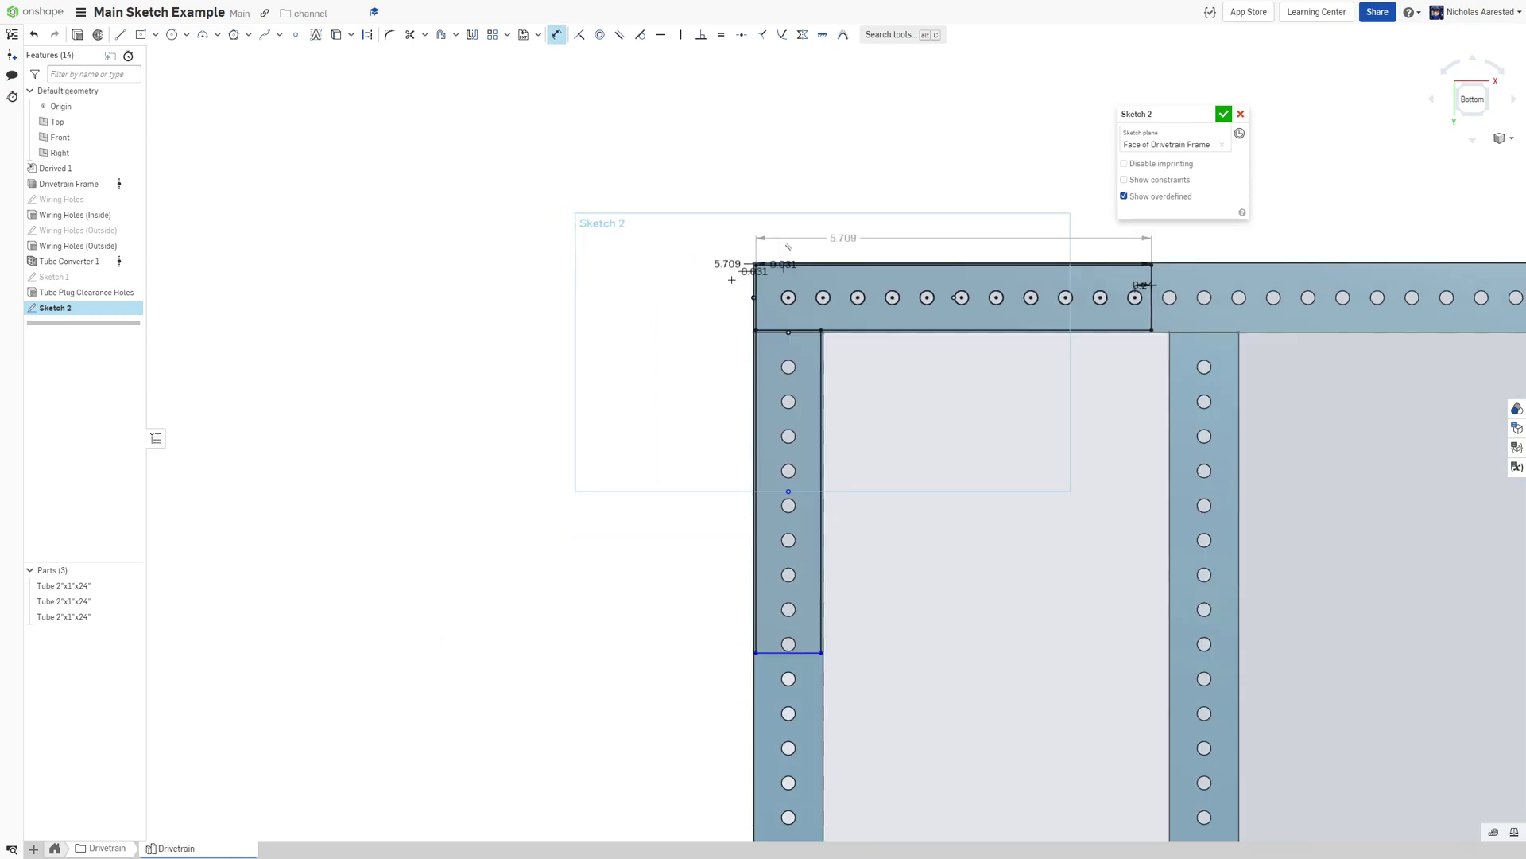
left_click(799, 653)
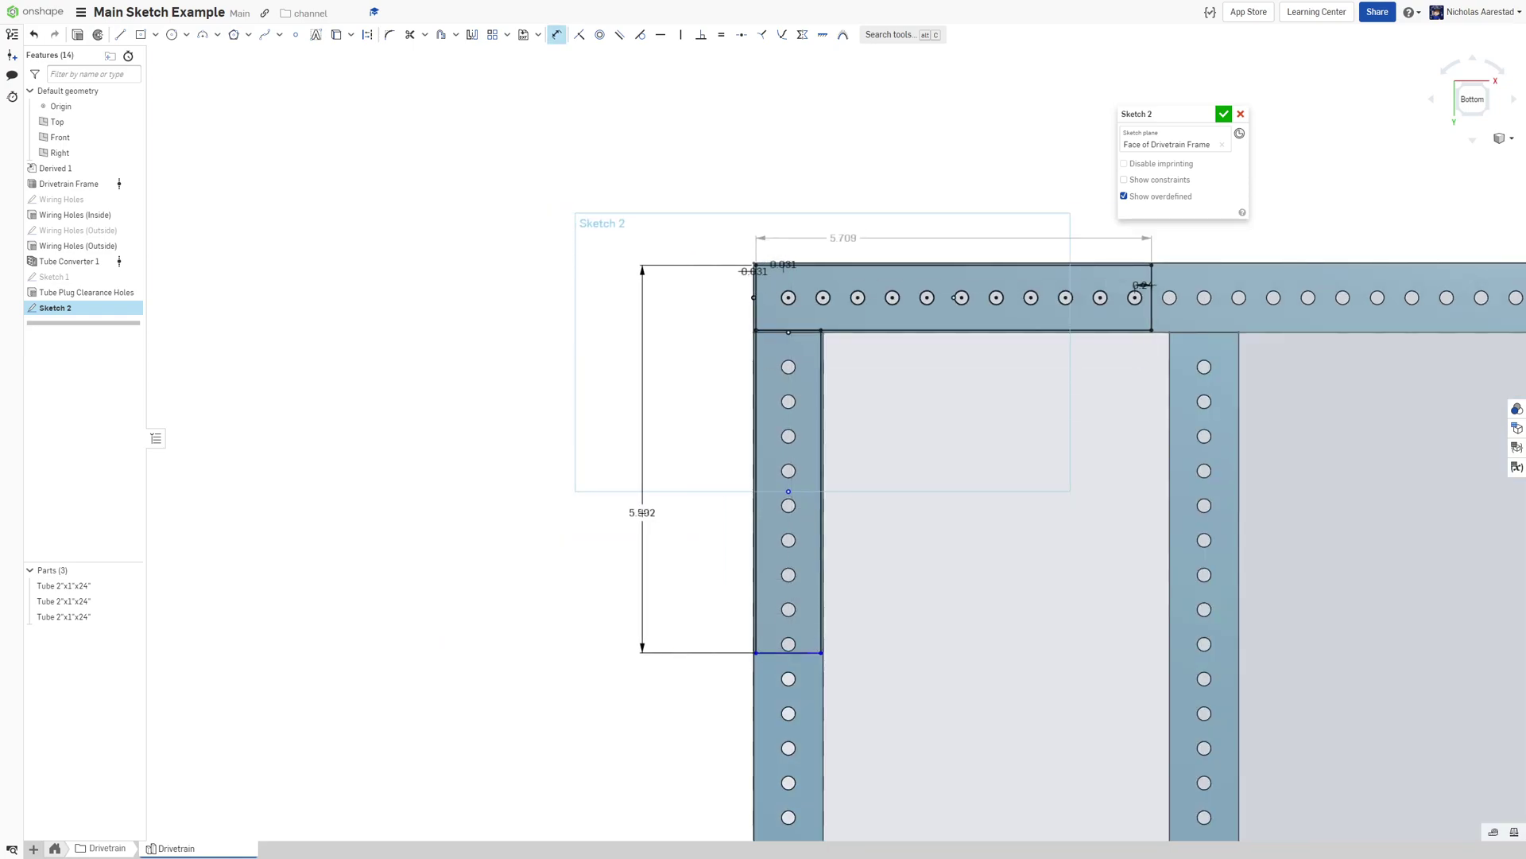
left_click(723, 553)
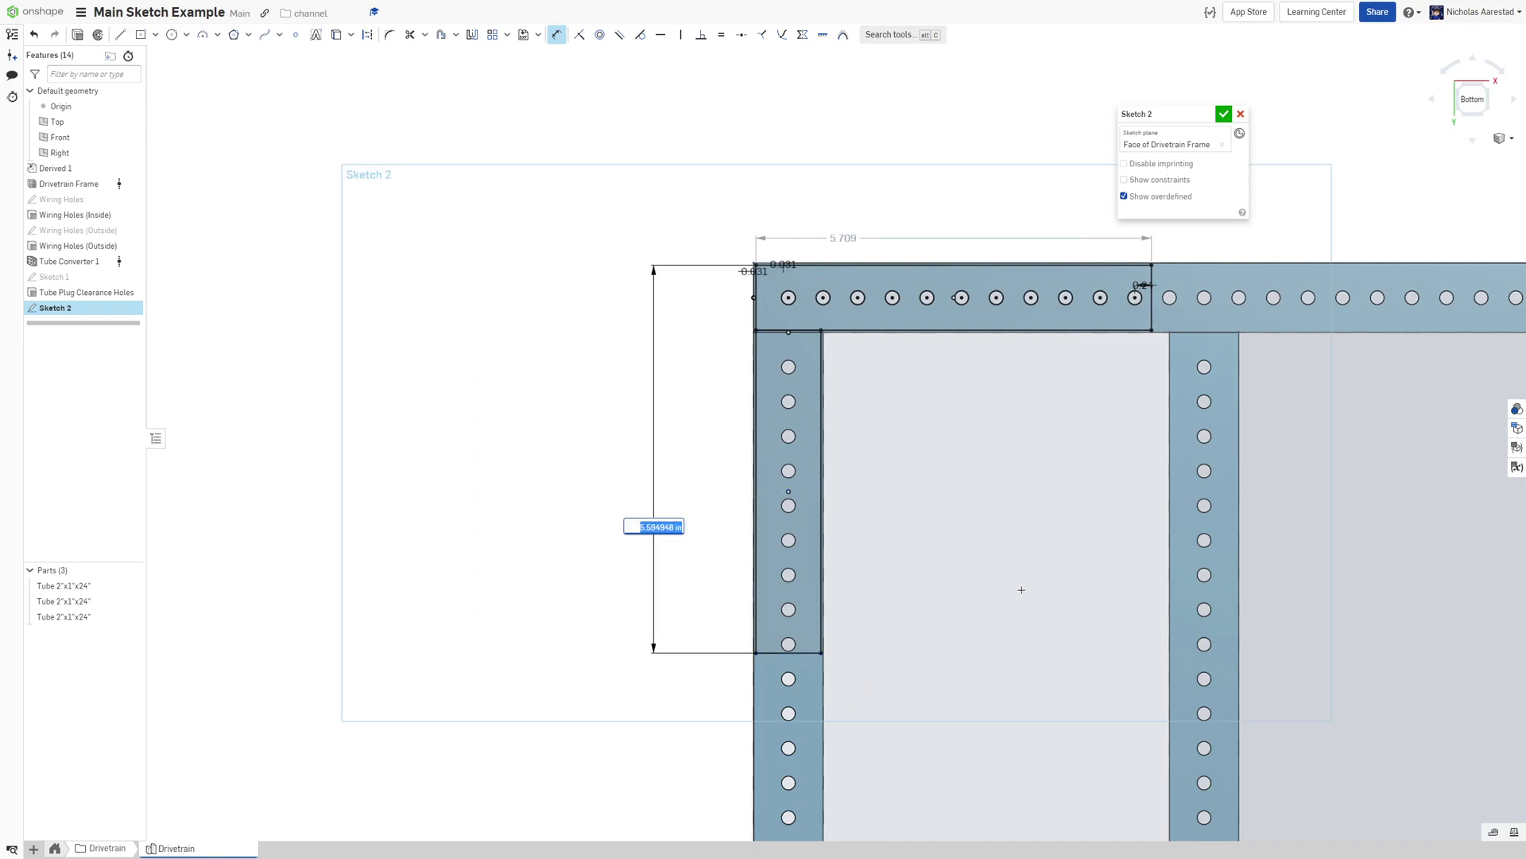
key("Escape")
key("Escape")
key("ctrl+z")
Project the edges of the five side-tube holes nearest the side rectangle's free end into the sketch
scroll(804, 655, "up", 5)
key("u")
left_click(751, 592)
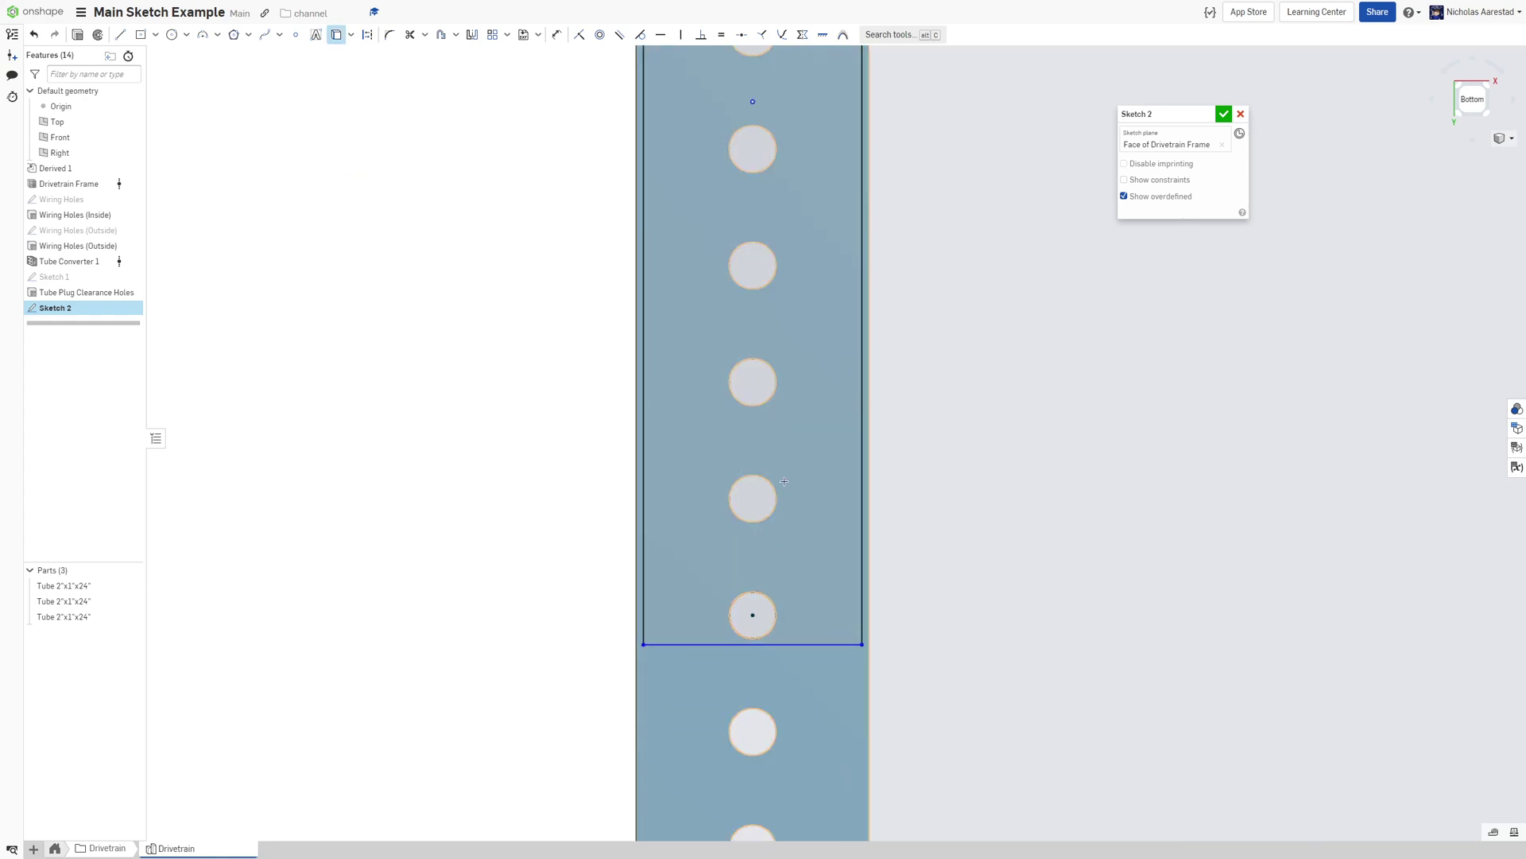
left_click(753, 476)
left_click(775, 373)
left_click(777, 258)
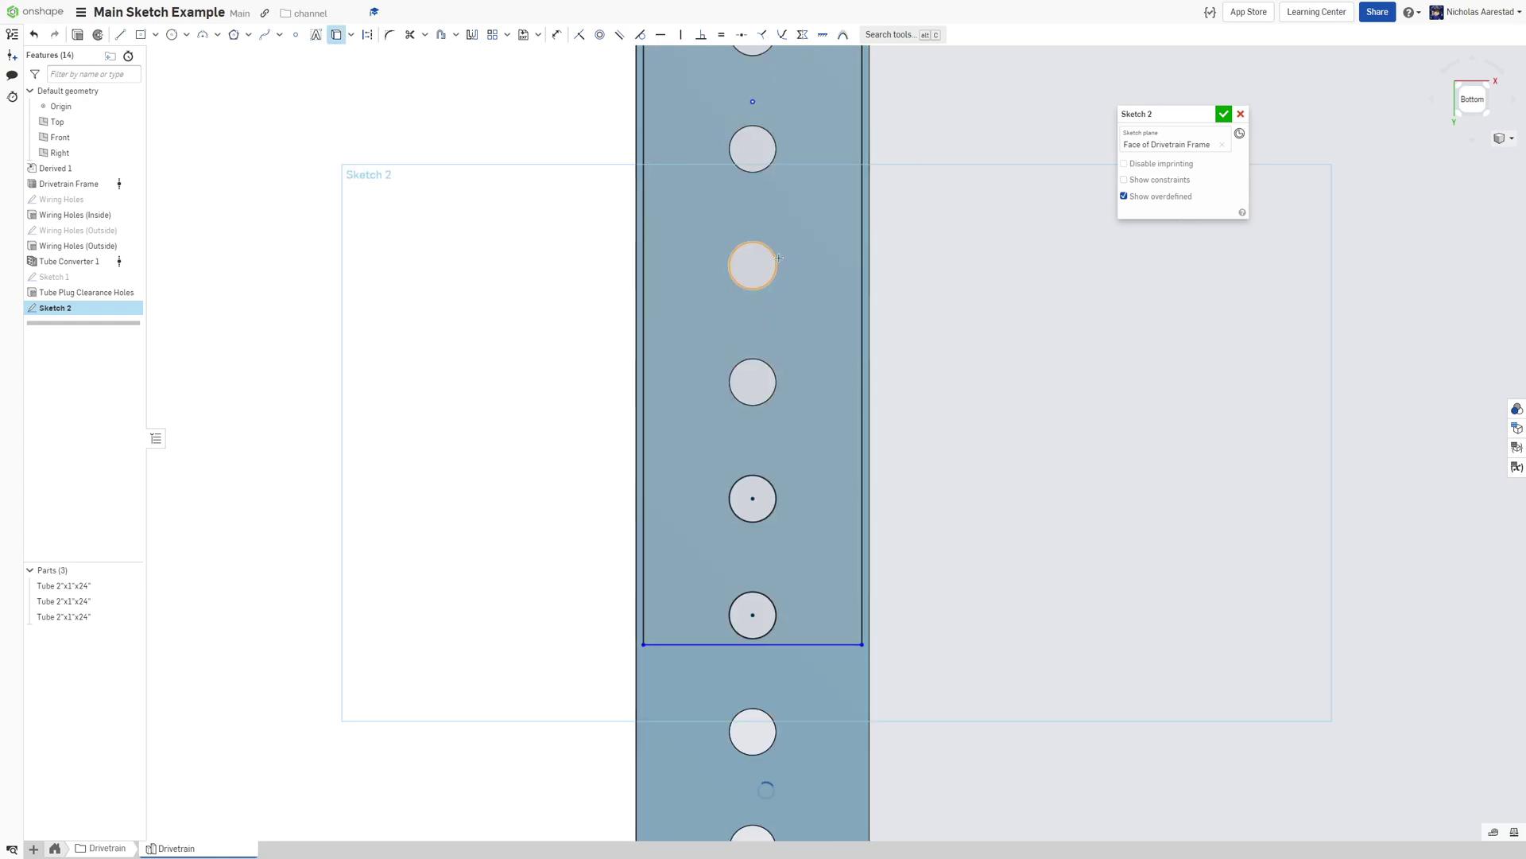
left_click(779, 143)
scroll(771, 262, "down", 6)
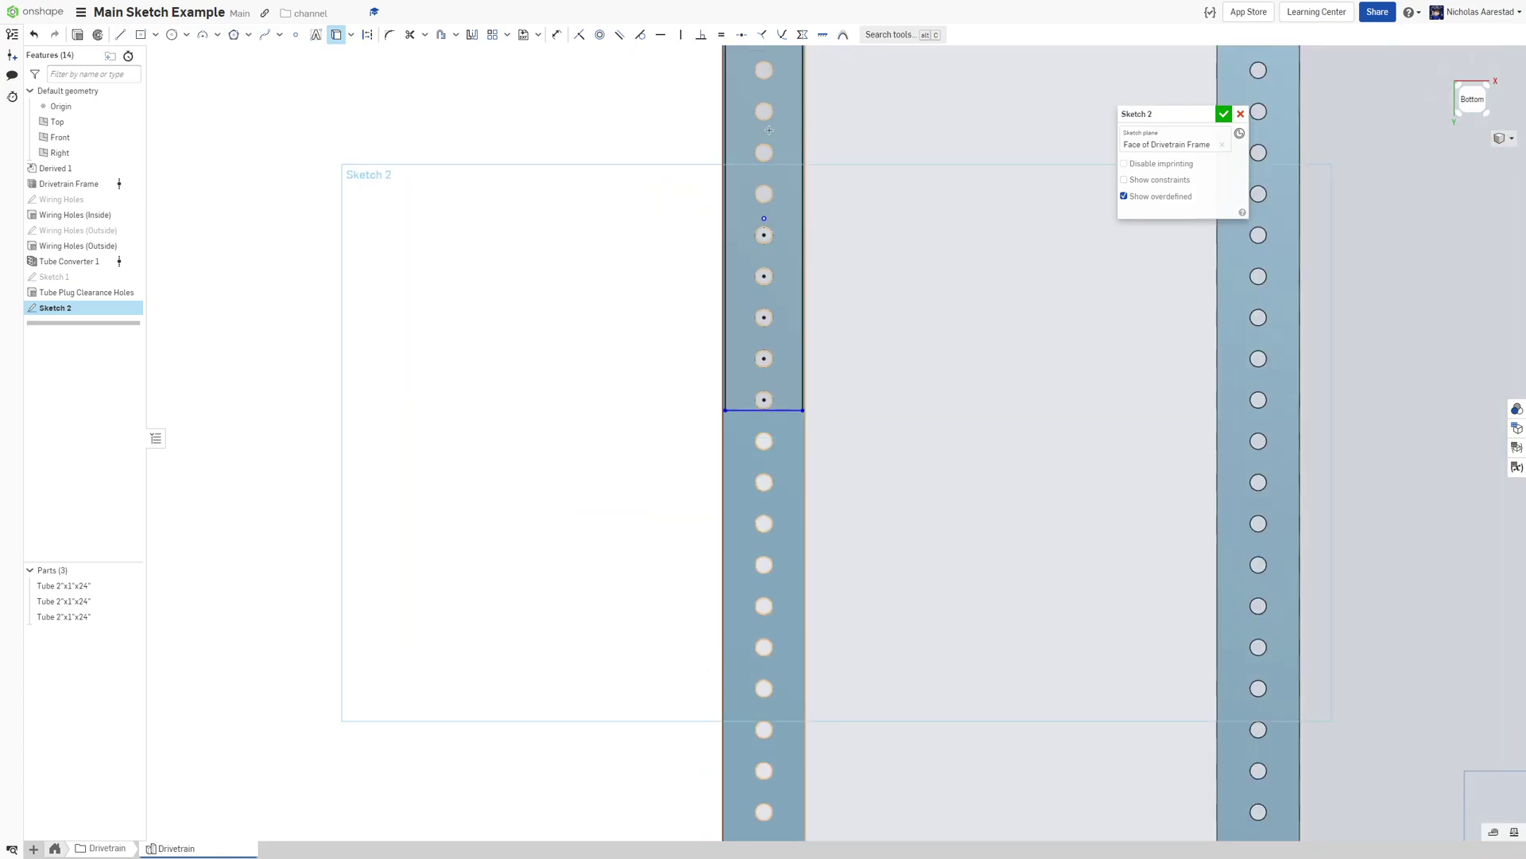
Project the remaining four side-tube holes inside the side rectangle, up to the front tube, into the sketch
scroll(768, 132, "up", 5)
left_click(767, 266)
scroll(767, 266, "down", 5)
scroll(784, 318, "up", 4)
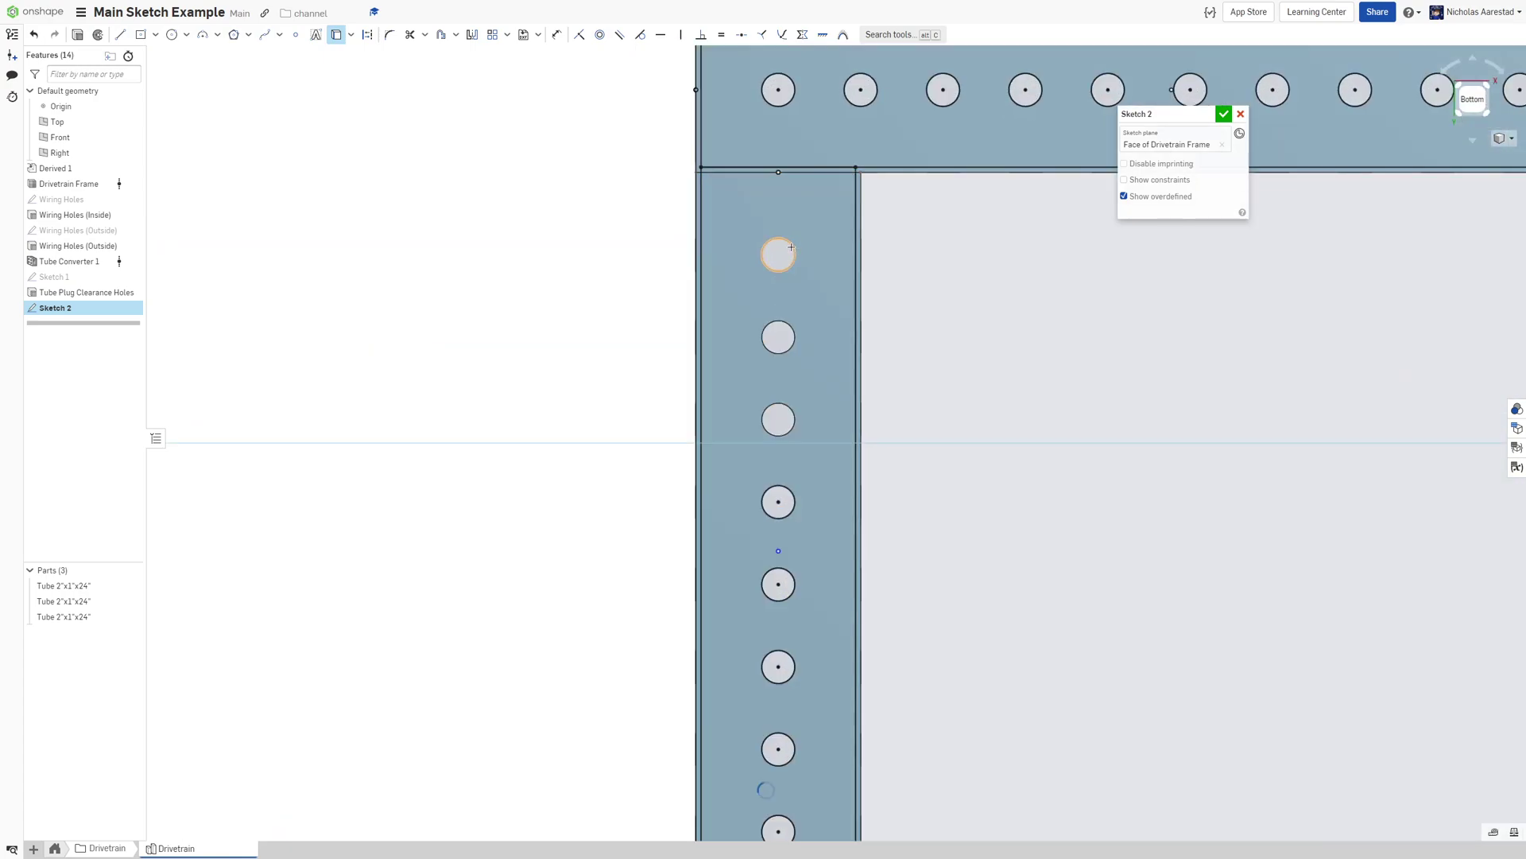
left_click(784, 331)
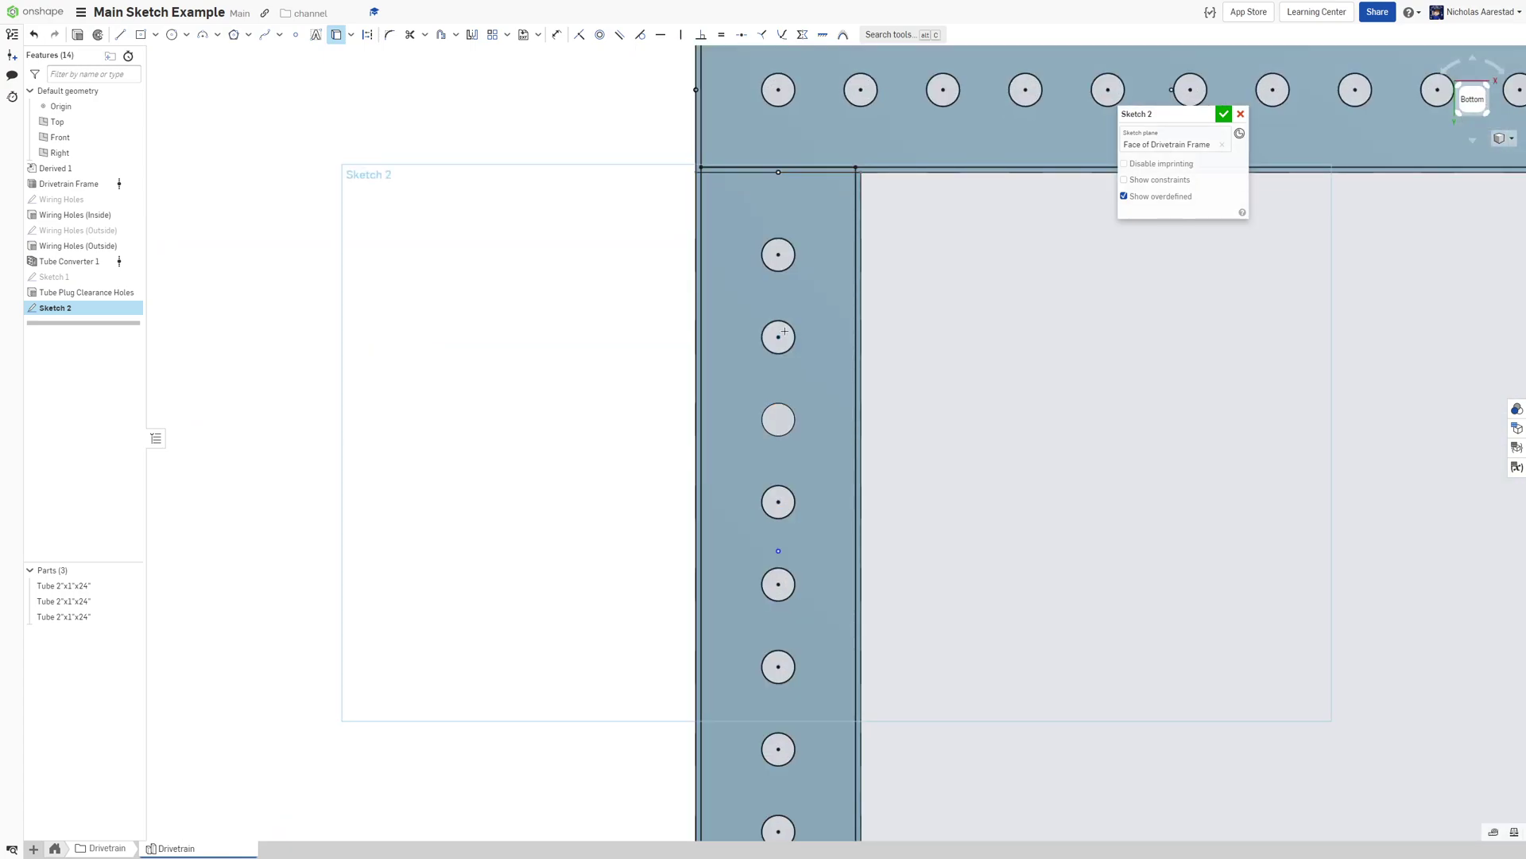
left_click(790, 409)
Dimension the side rectangle's free end 0.24 in from the center of the ninth side-tube hole
scroll(787, 413, "down", 5)
scroll(743, 486, "up", 5)
key("Escape")
left_click(769, 432)
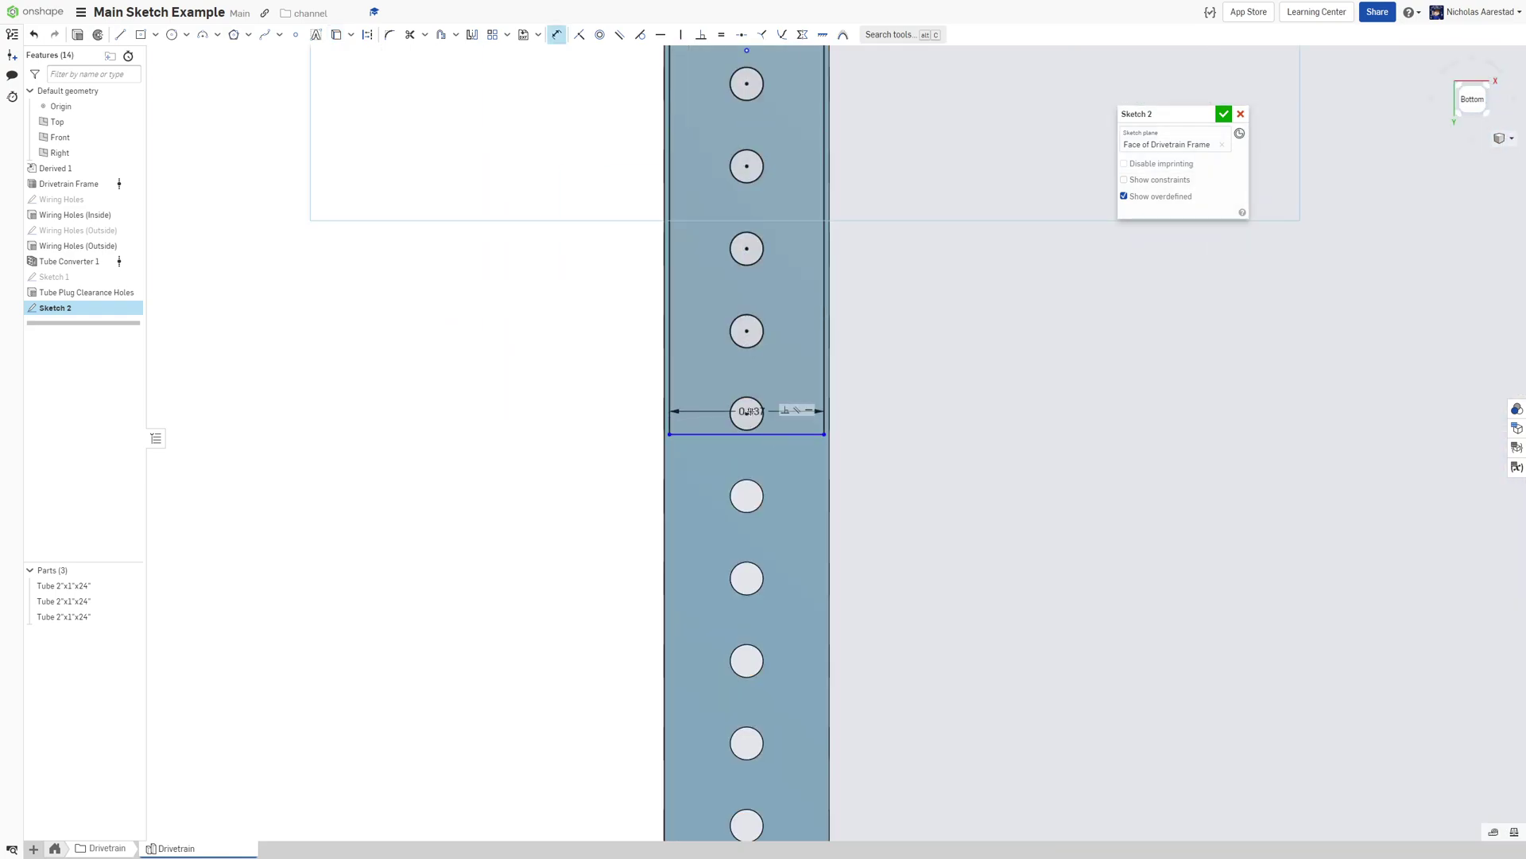
left_click(748, 415)
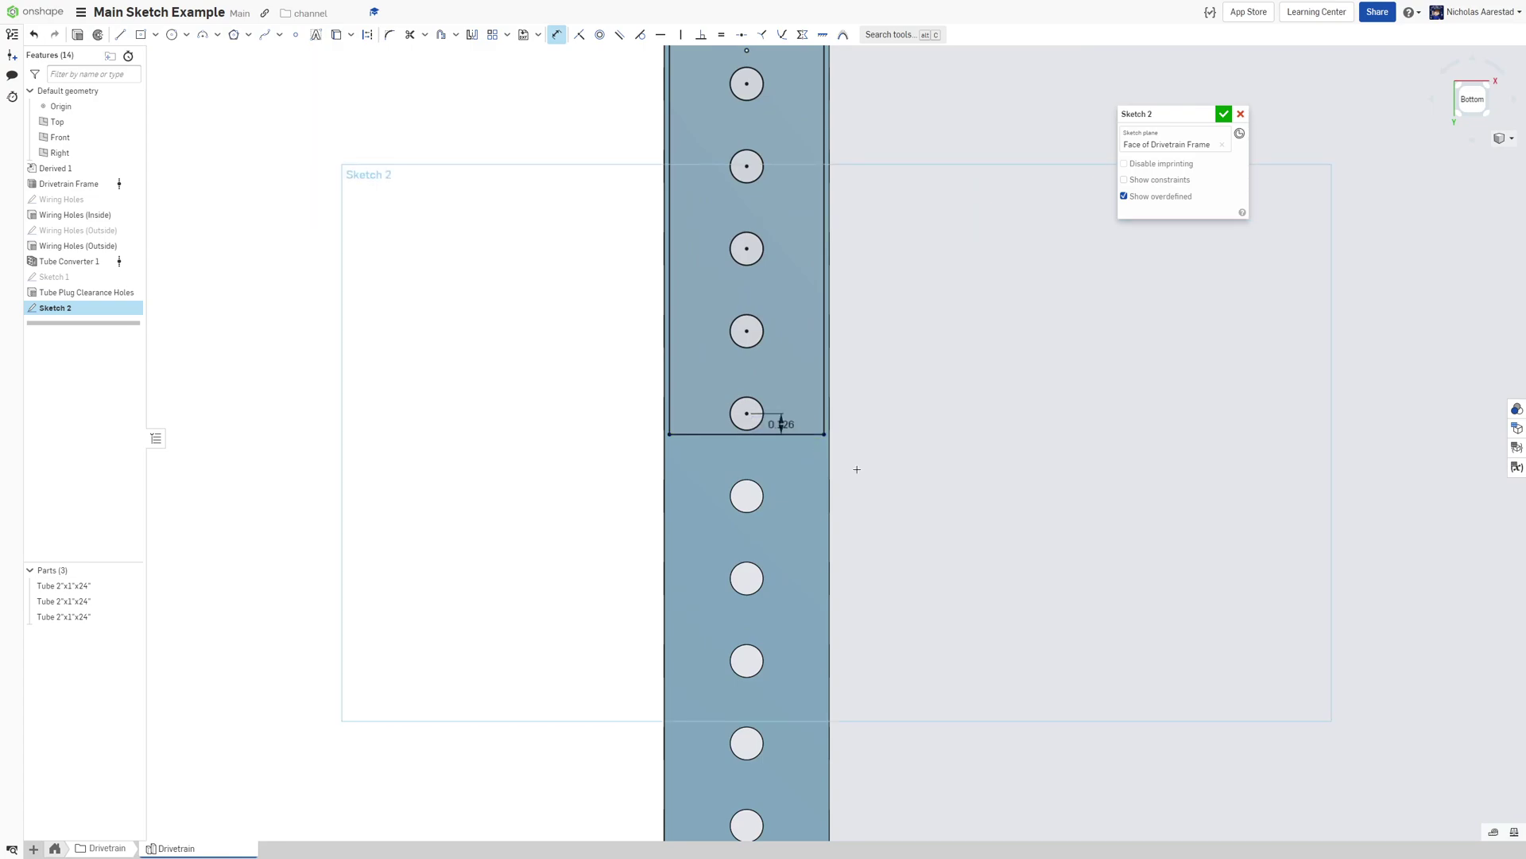
Start a new solid blind extrude from the faces of the underside corner sketch
scroll(497, 588, "down", 5)
scroll(636, 230, "up", 3)
mouse_move(641, 232)
right_mouse_down()
mouse_move(612, 312)
mouse_move(653, 249)
right_mouse_up()
right_click_drag(626, 272, 667, 248)
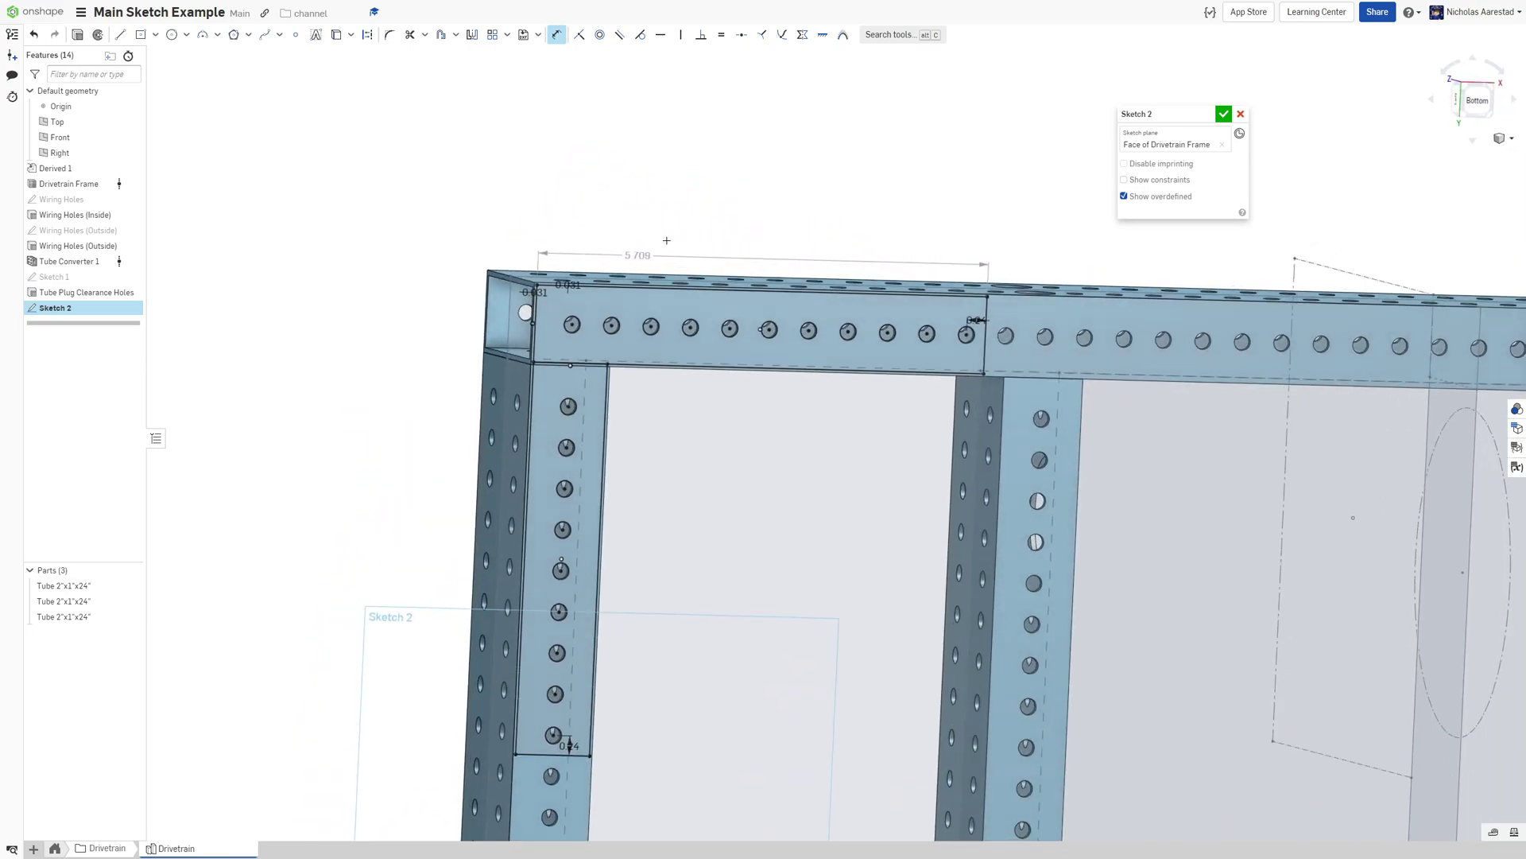
scroll(659, 262, "down", 3)
right_click_drag(650, 368, 624, 358)
key("shift+e")
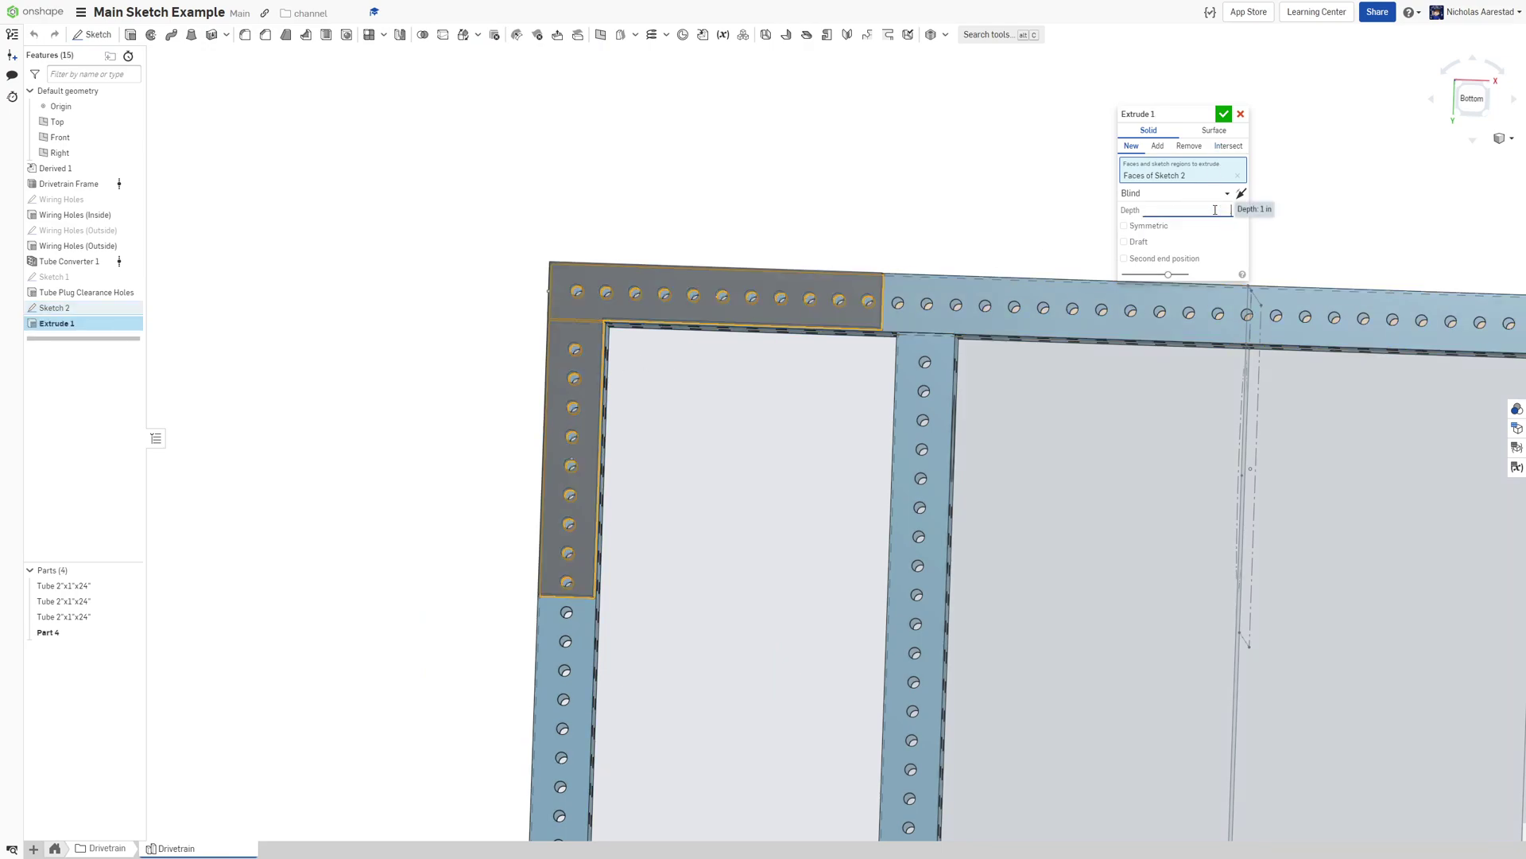
Extrude the L-shaped sketch faces as a new part with a 0.09 in depth and name the feature Corner Gusset
left_click(1215, 210)
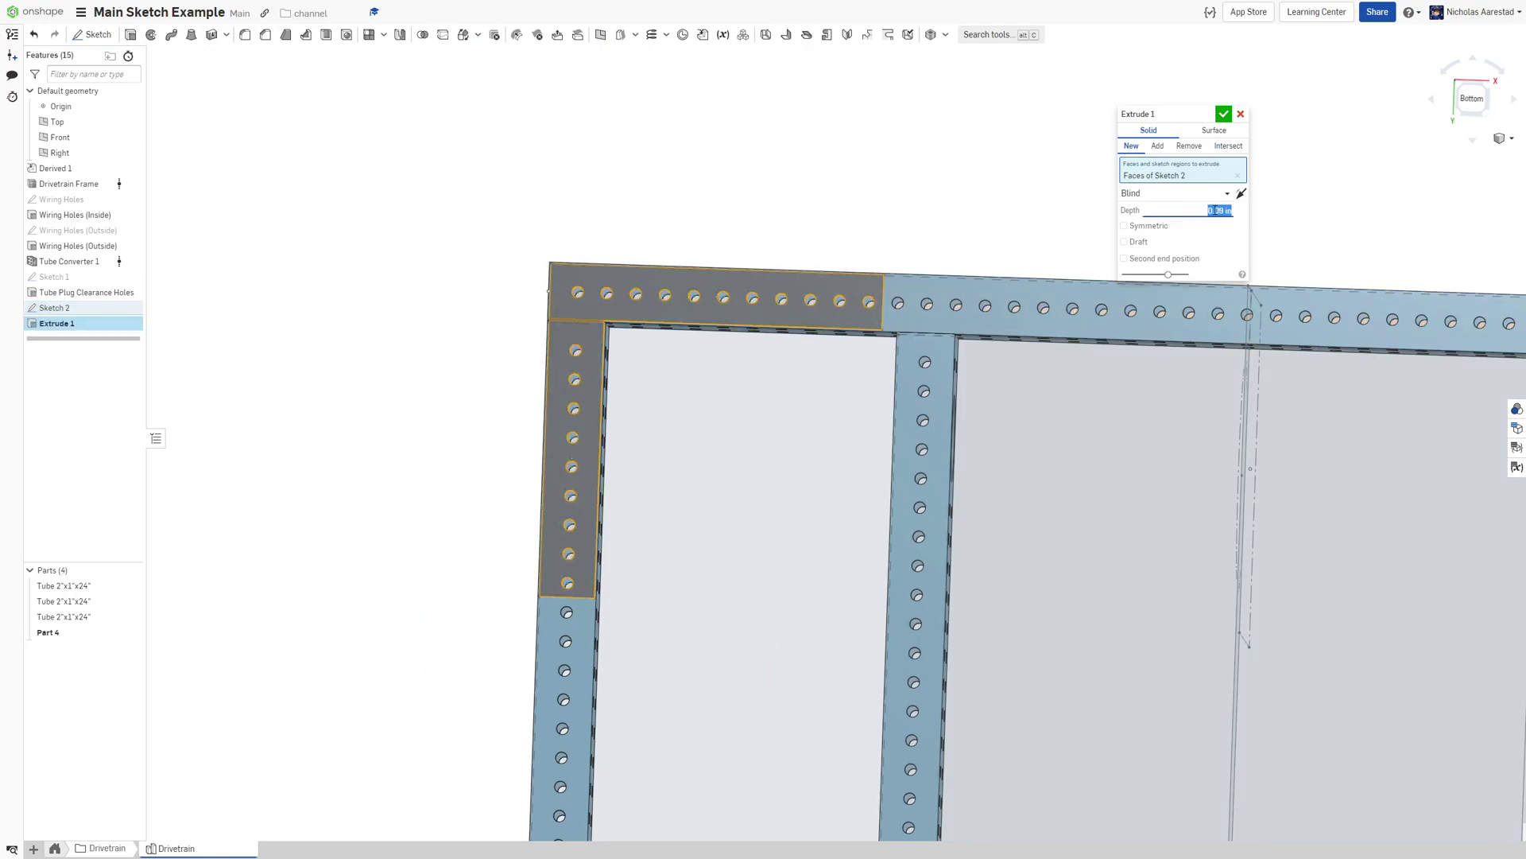
left_click(1206, 114)
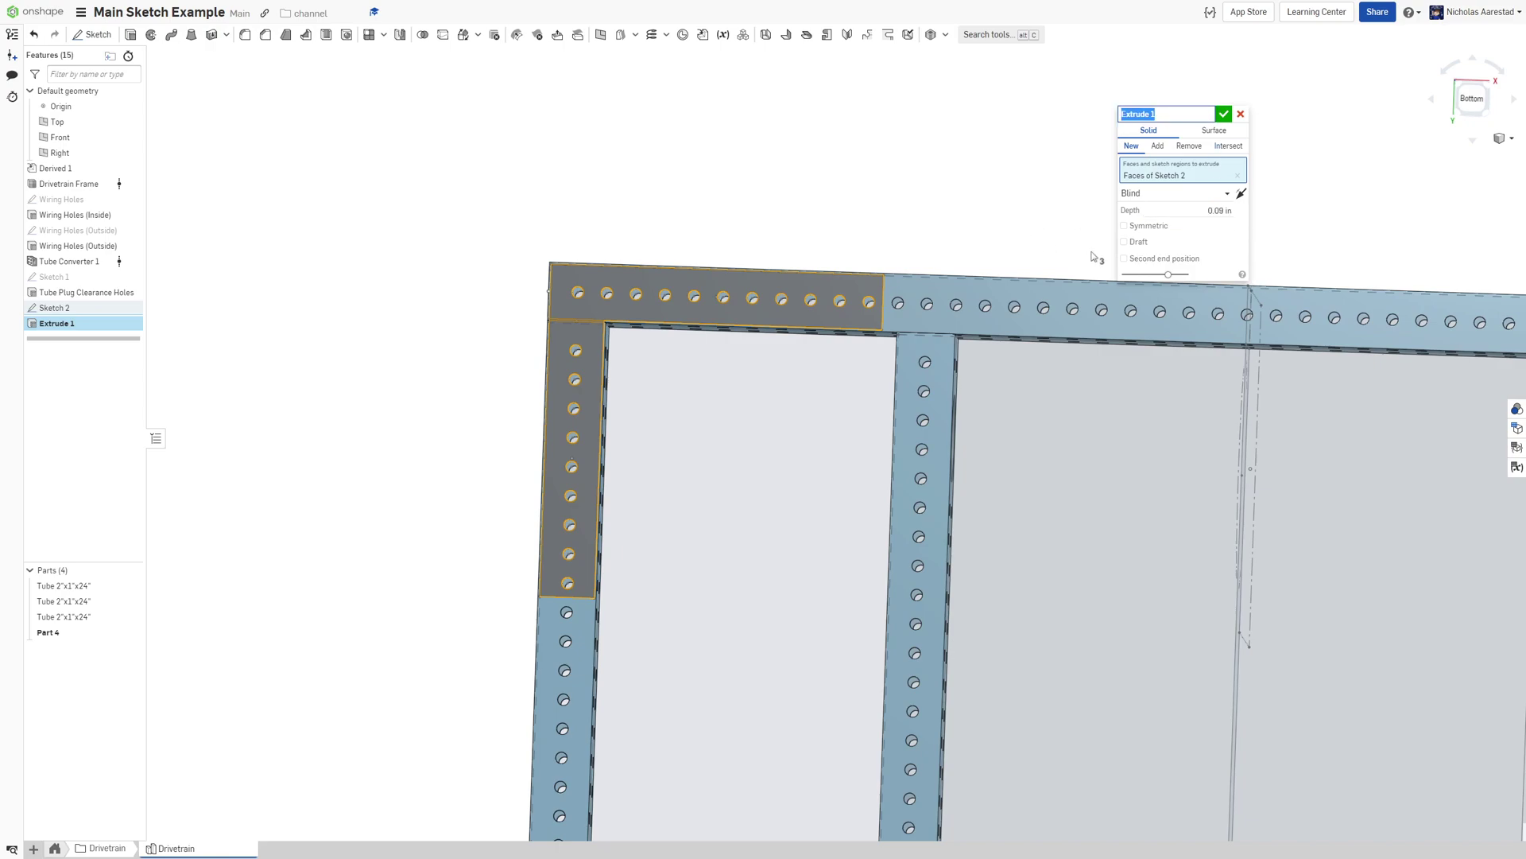
type("Gusset")
left_click(1225, 114)
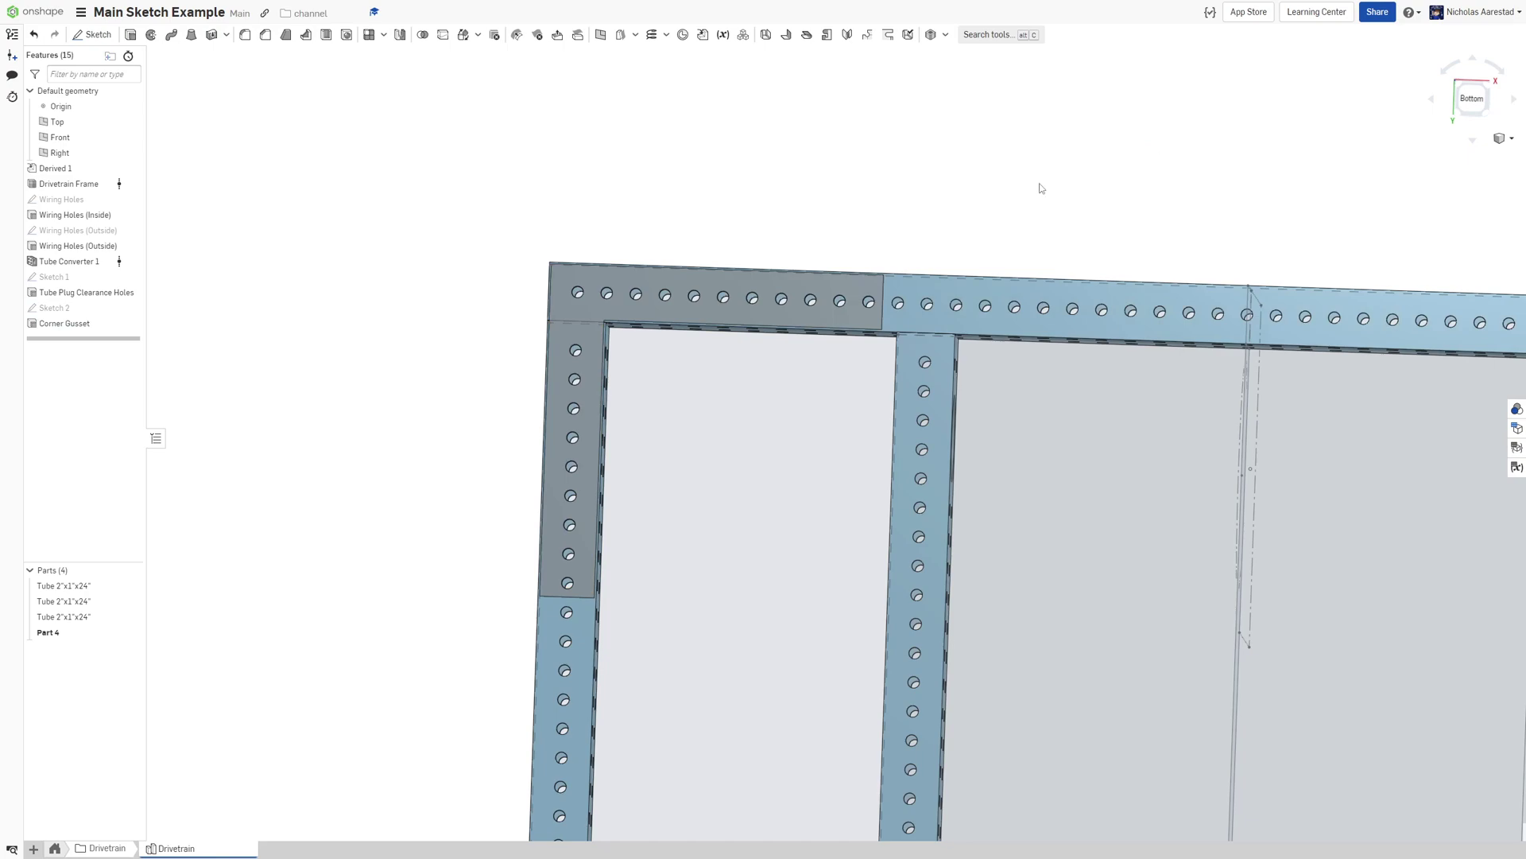
Rename the gusset's source sketch, Sketch 2, to Corner Gusset
right_click(99, 308)
left_click(134, 324)
type("Co")
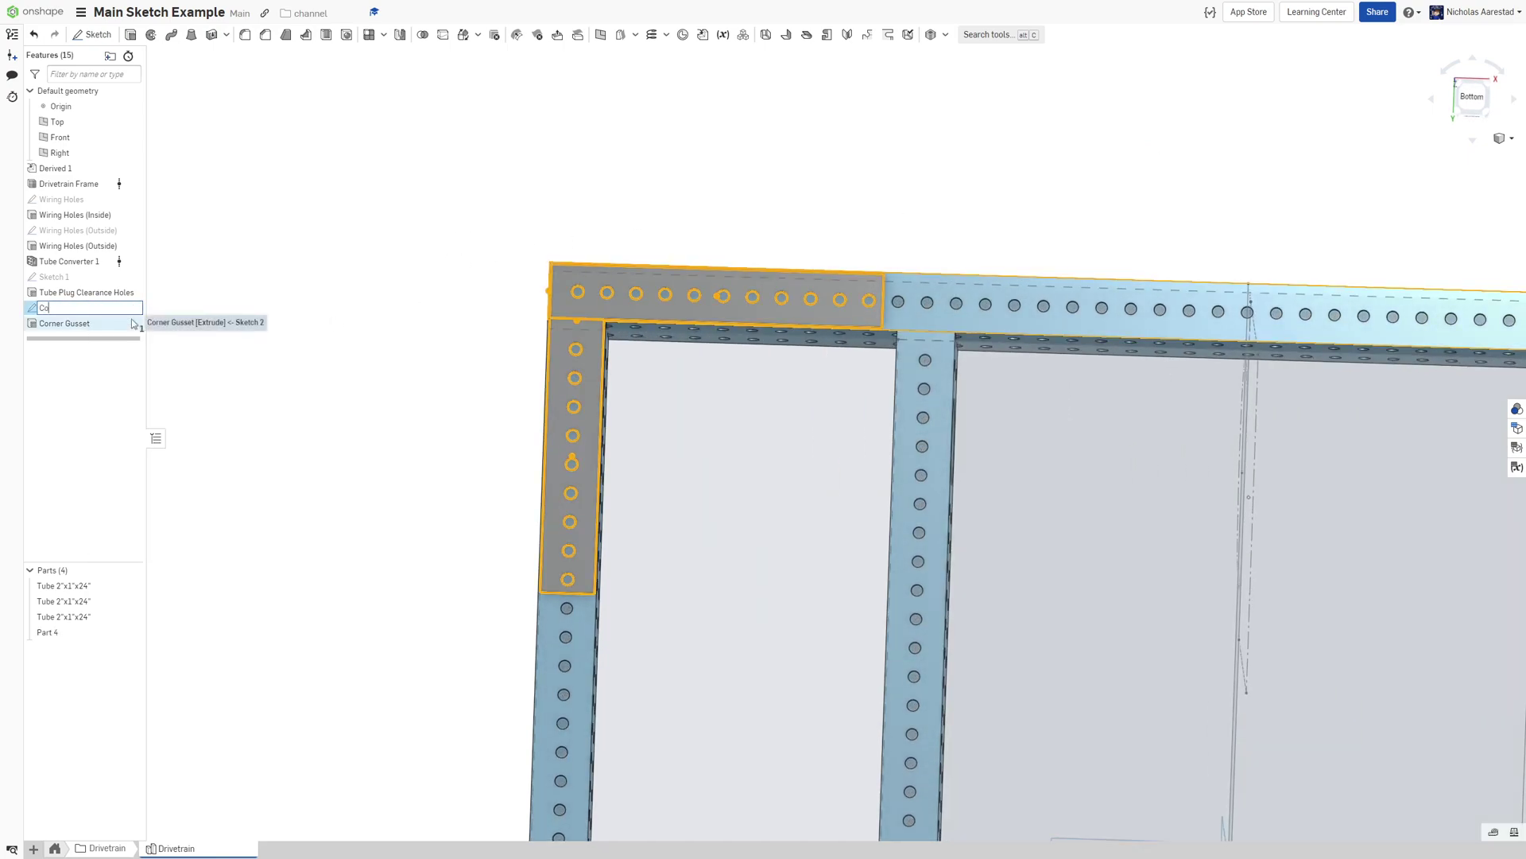
type("rner Gusset")
key("Return")
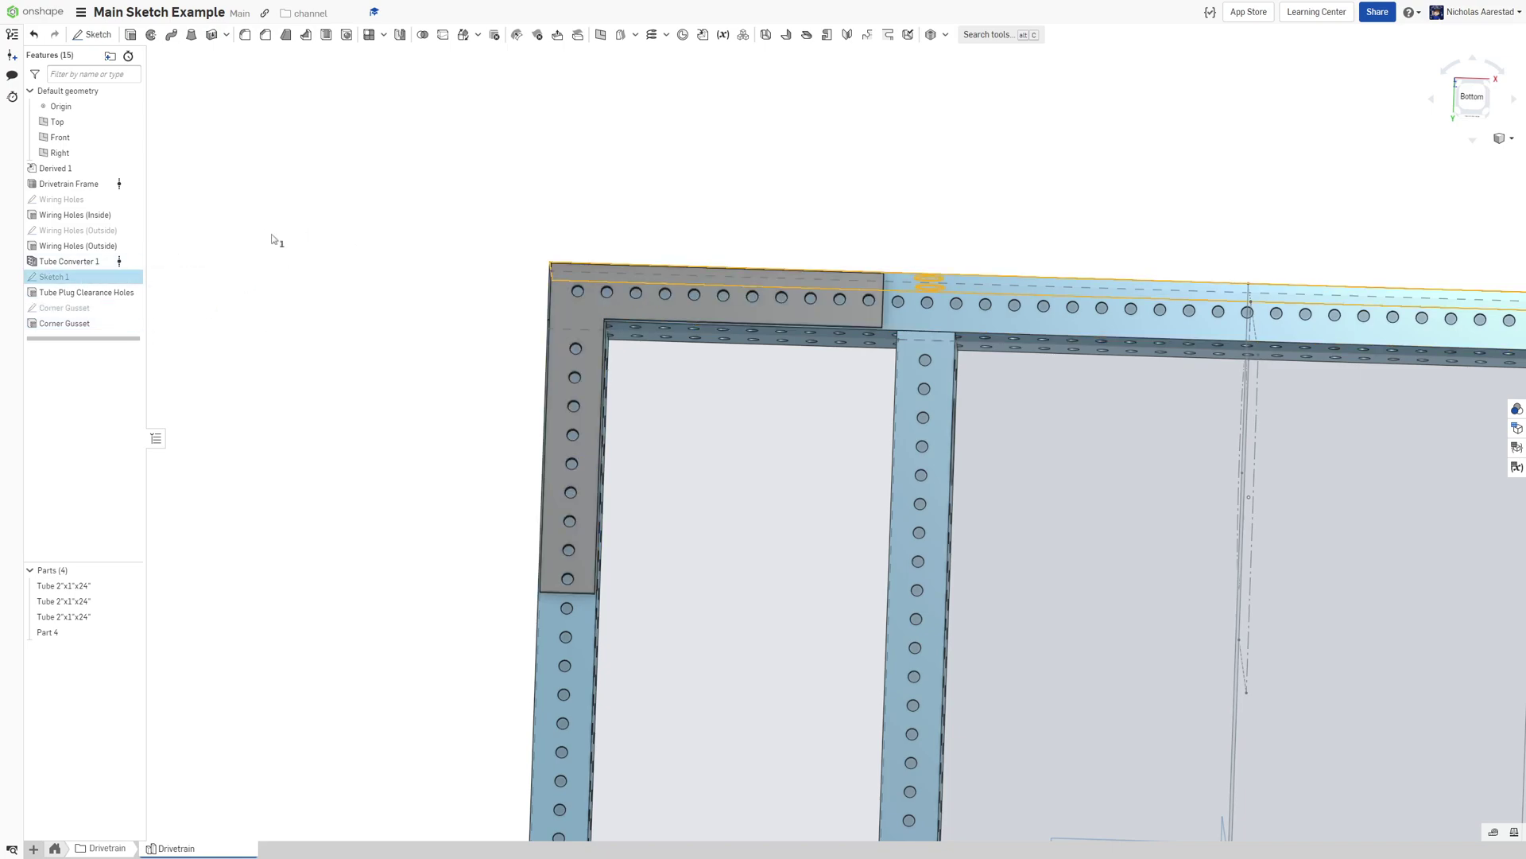
Rename Sketch 1 in the feature list to Tube Plug Clearance Holes
right_click(62, 278)
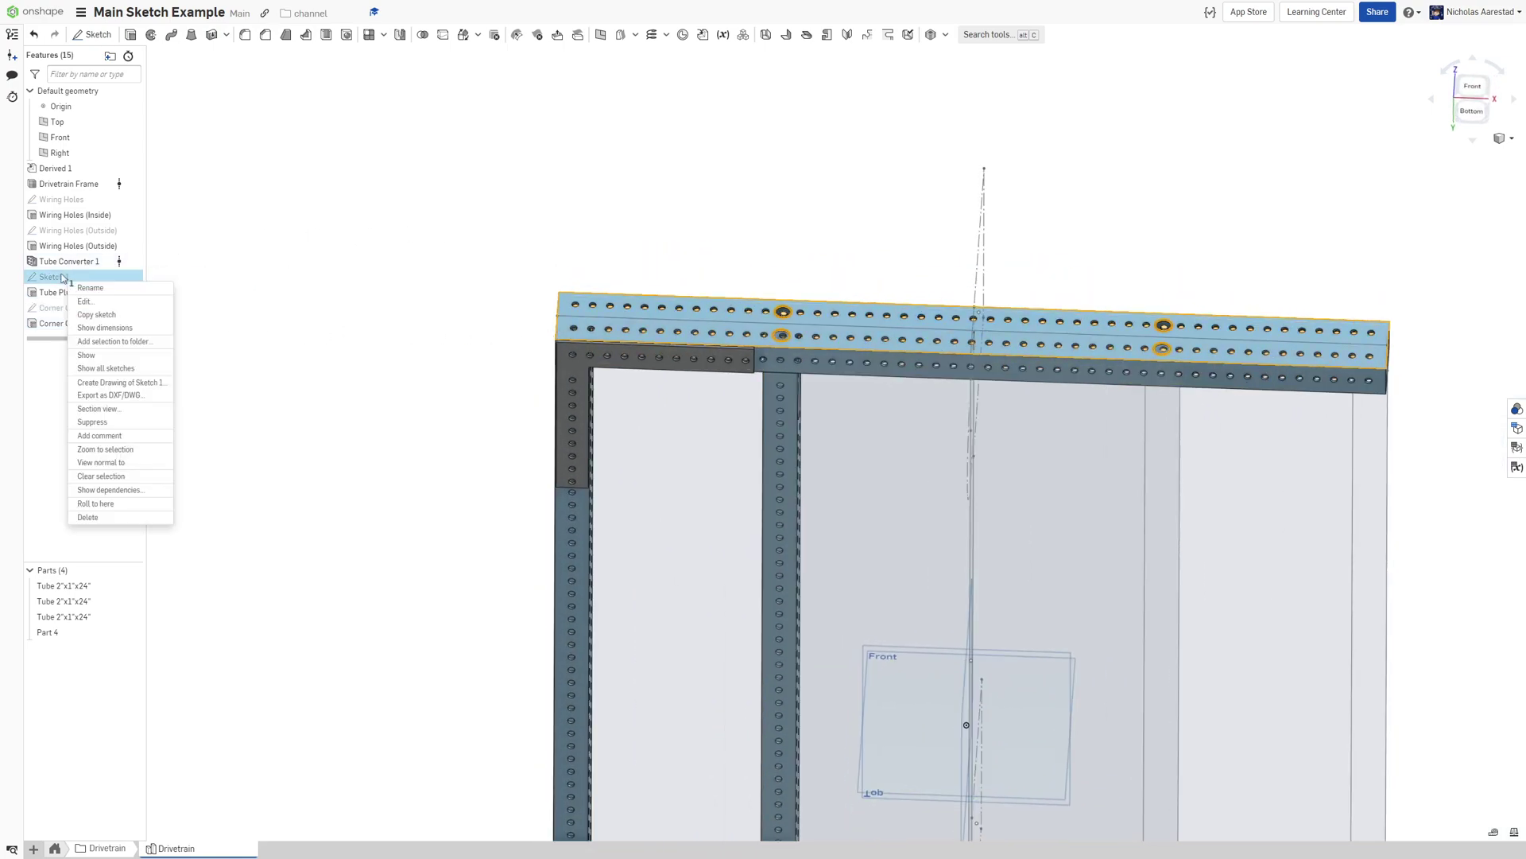
left_click(90, 288)
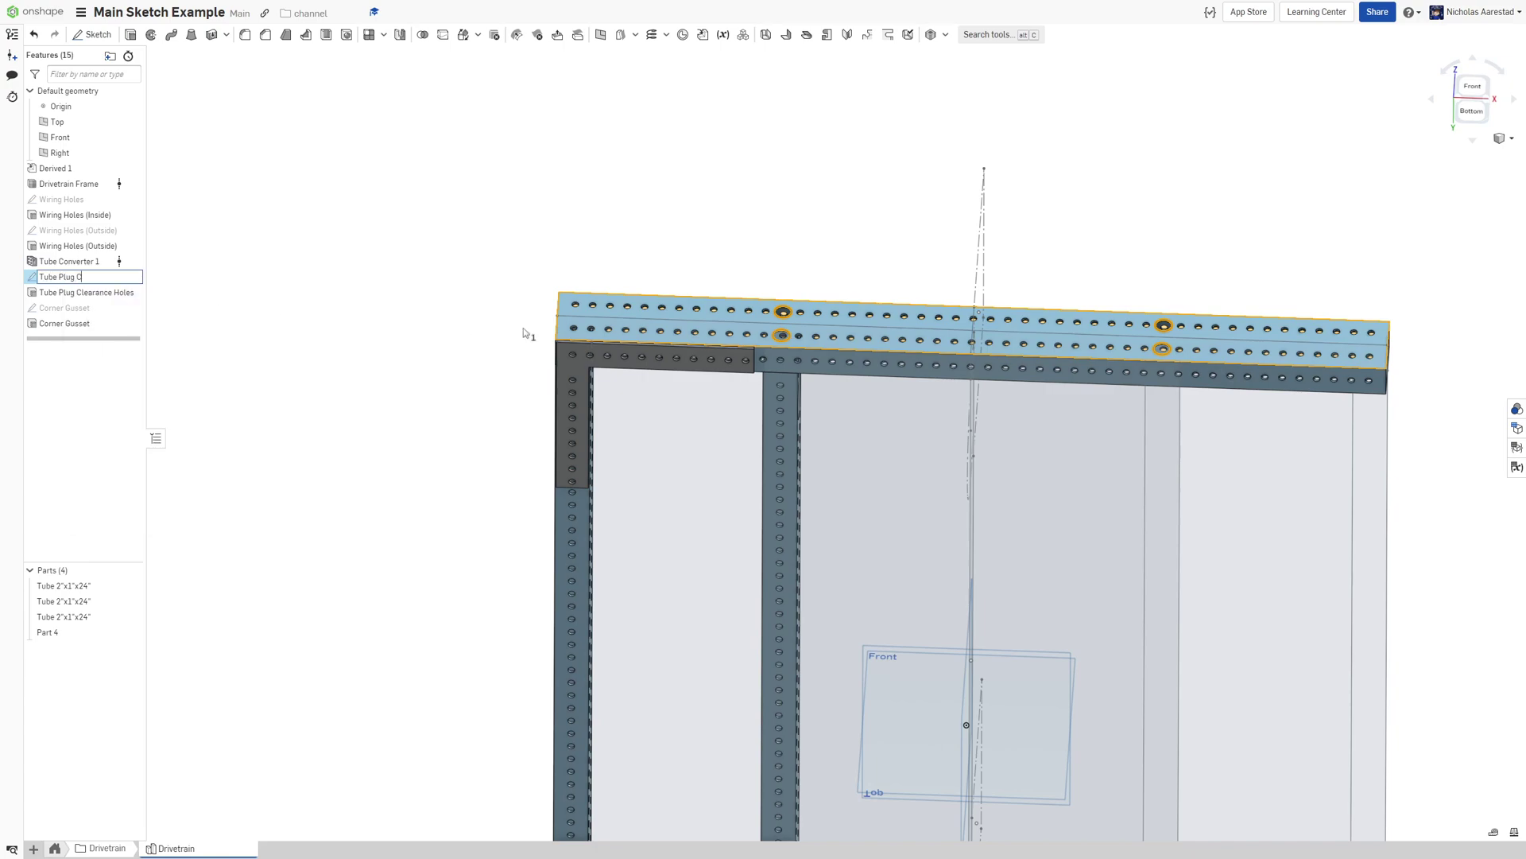
type("Tube Plug Clearance Holes")
key("Return")
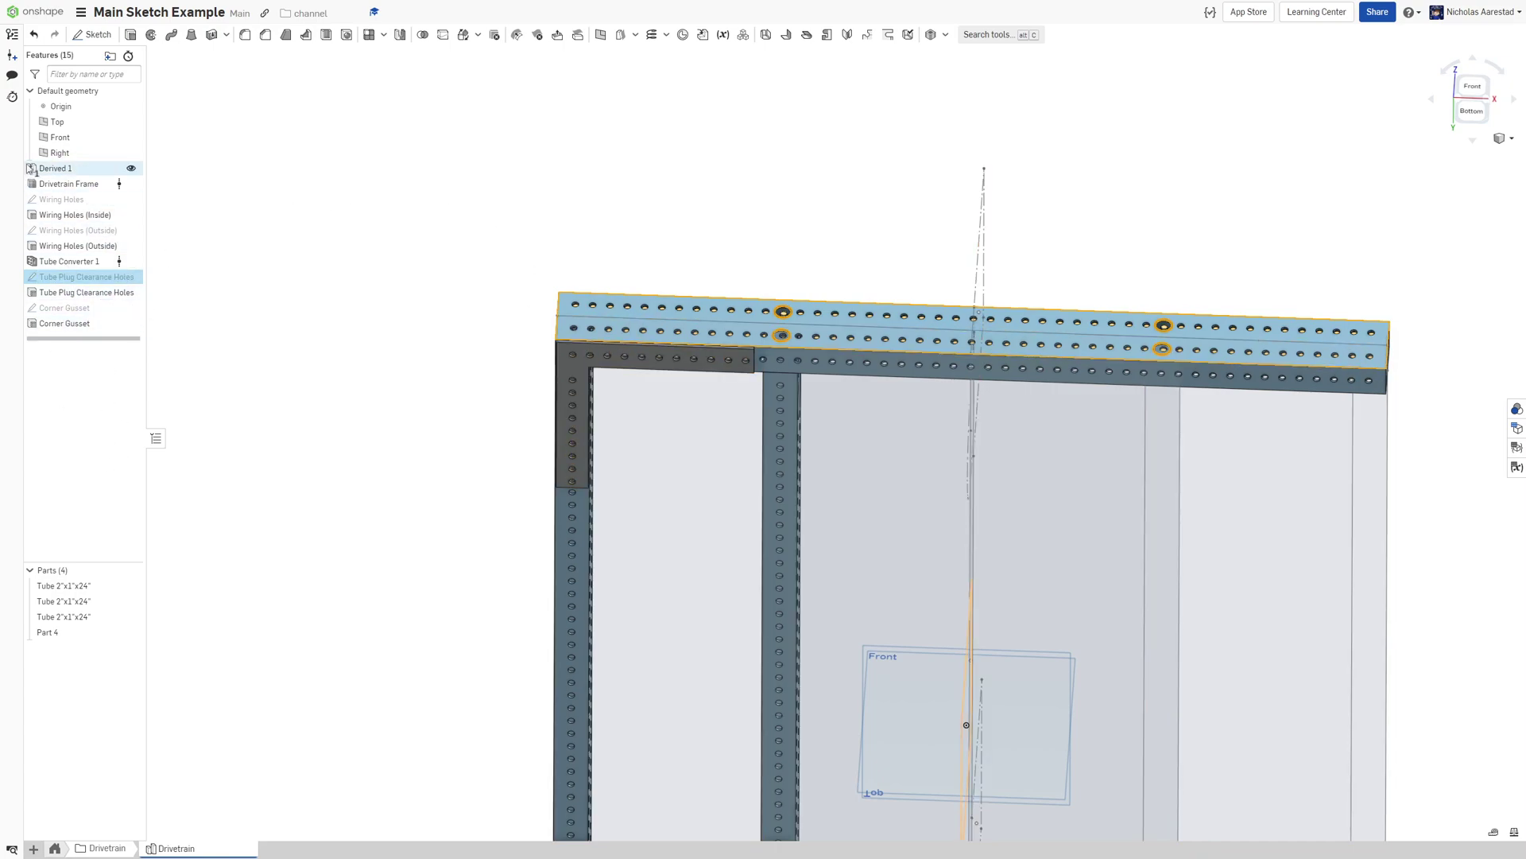
Edit the Corner Gusset sketch and draw a circle about 0.27 in in diameter in the gap below the corner hole
left_click(301, 514)
scroll(560, 379, "up", 6)
right_click_drag(561, 373, 586, 288)
left_click(622, 334)
double_click(66, 308)
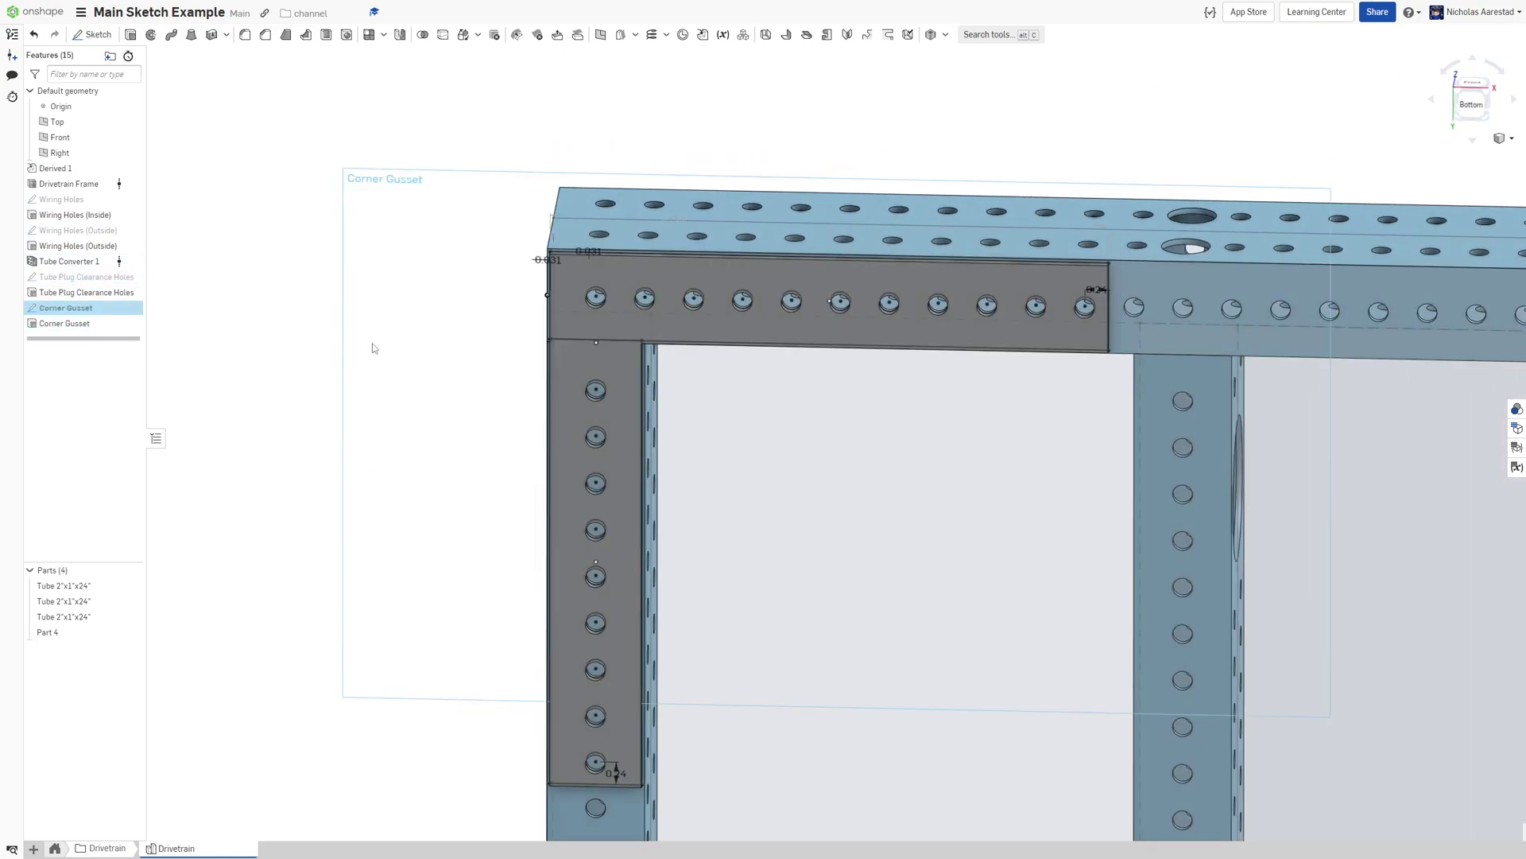
scroll(655, 312, "up", 4)
key("n")
key("c")
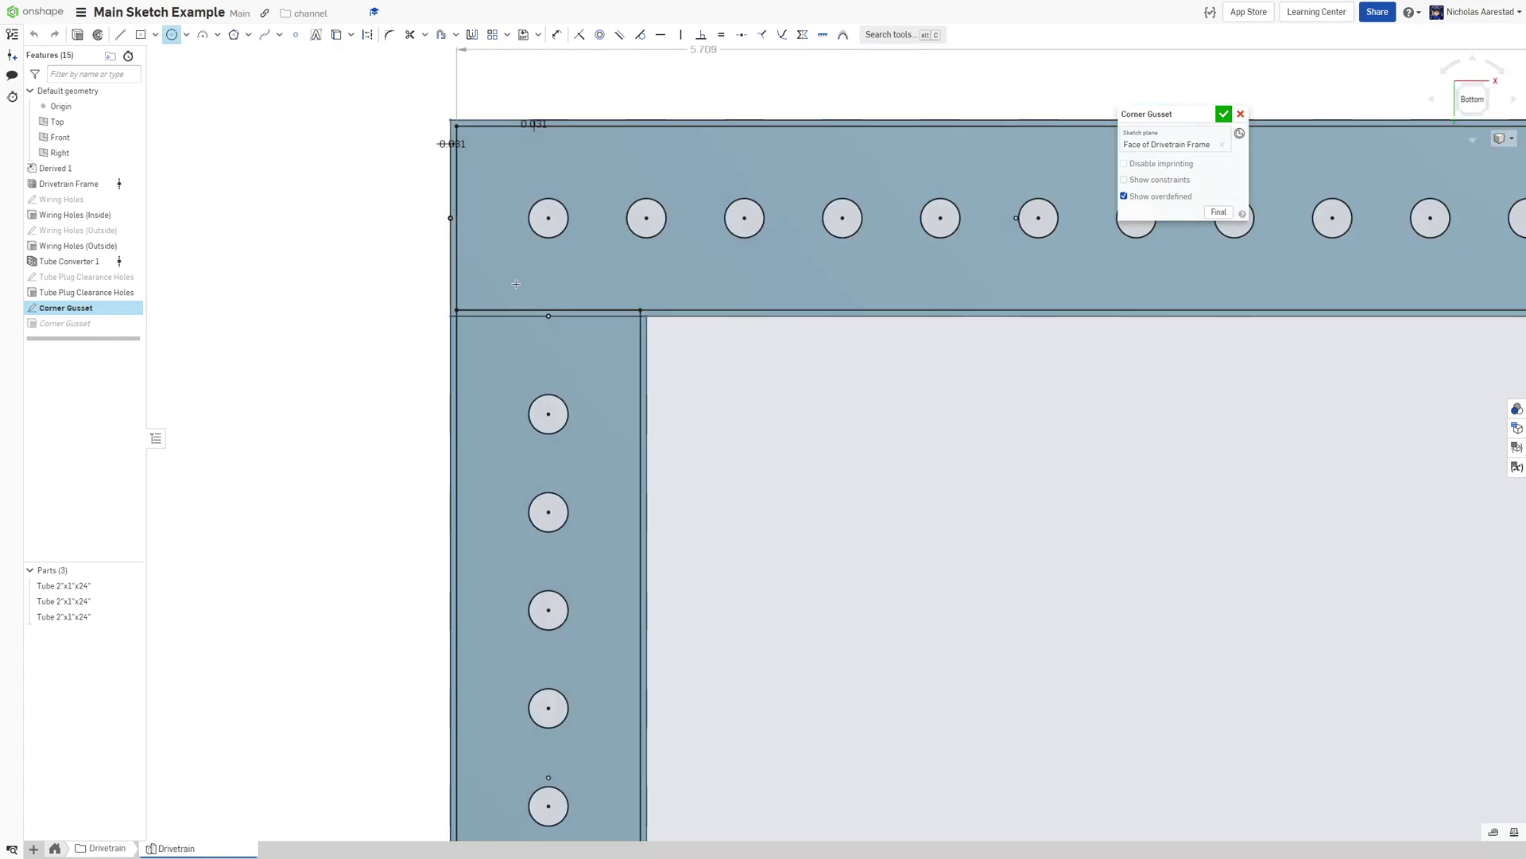
left_click(548, 315)
left_click(530, 292)
key("Escape")
Make the added circle equal in size to the corner hole above it and accept the sketch
left_click(561, 286)
key("e")
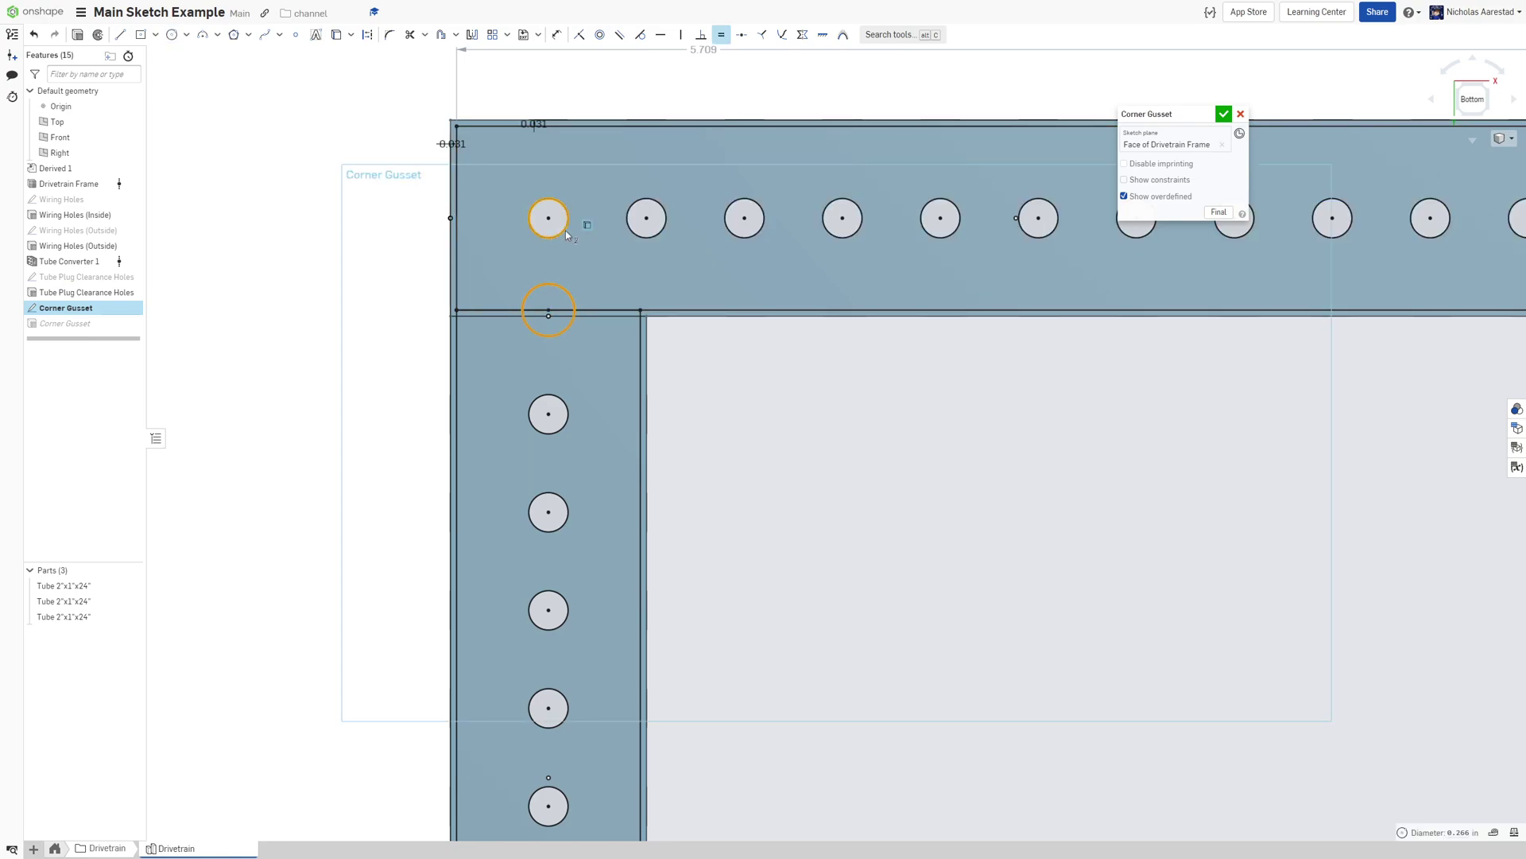
left_click(565, 230)
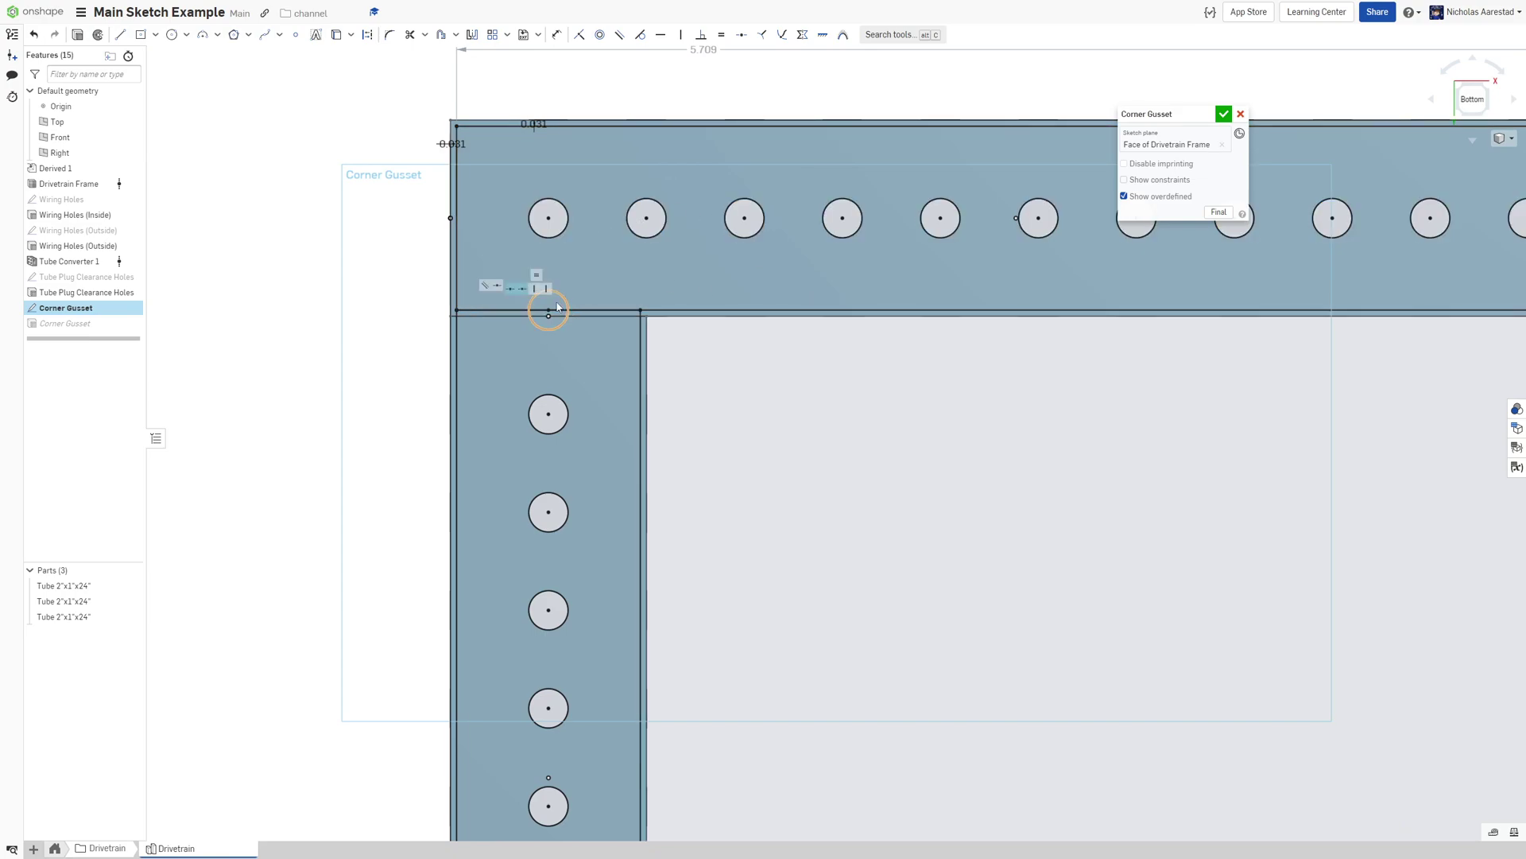
scroll(430, 306, "down", 5)
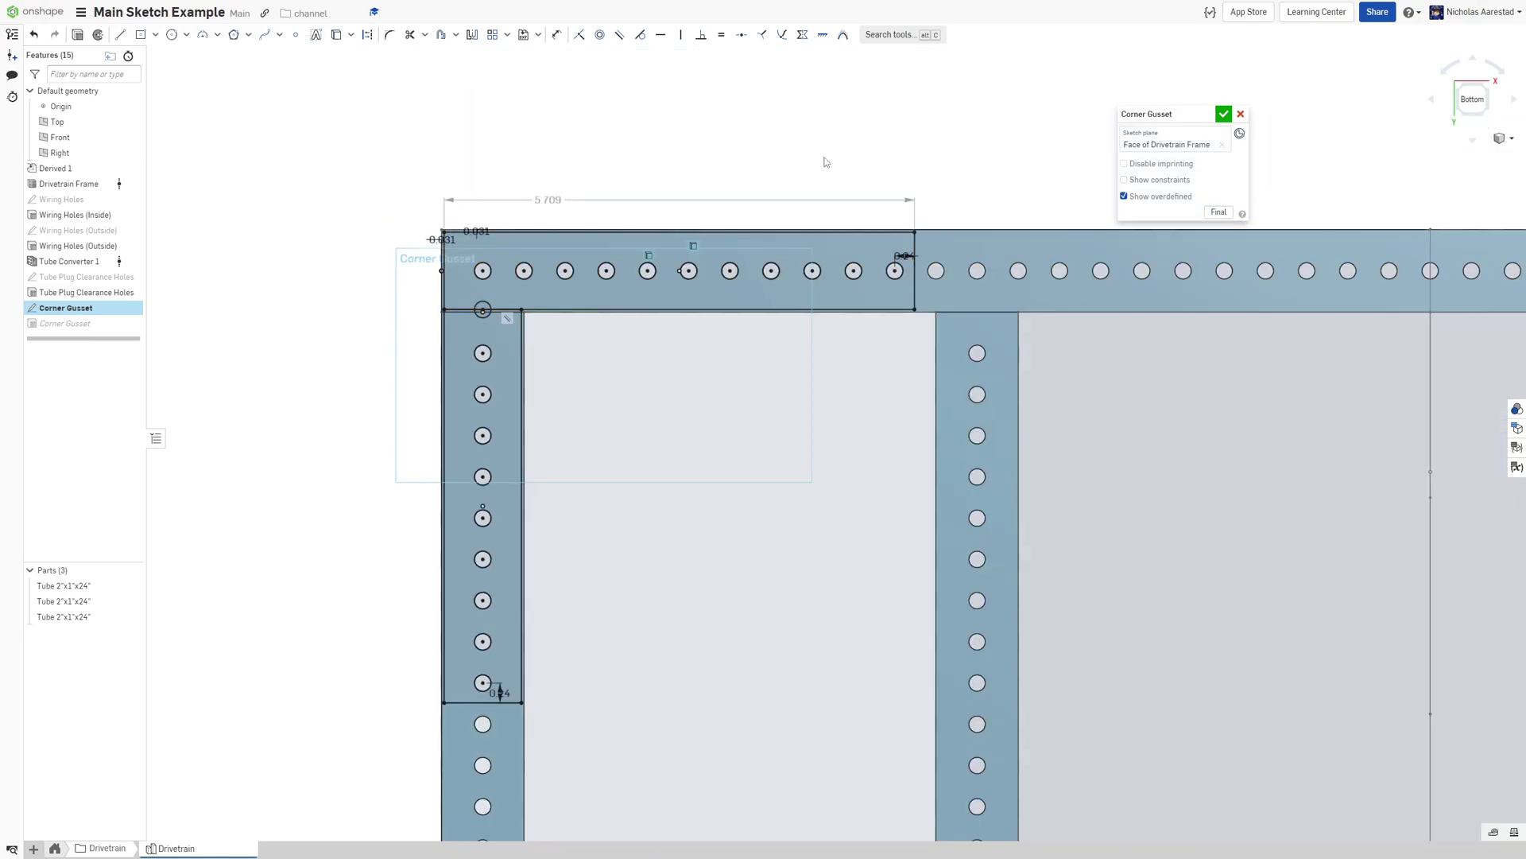
left_click(1224, 114)
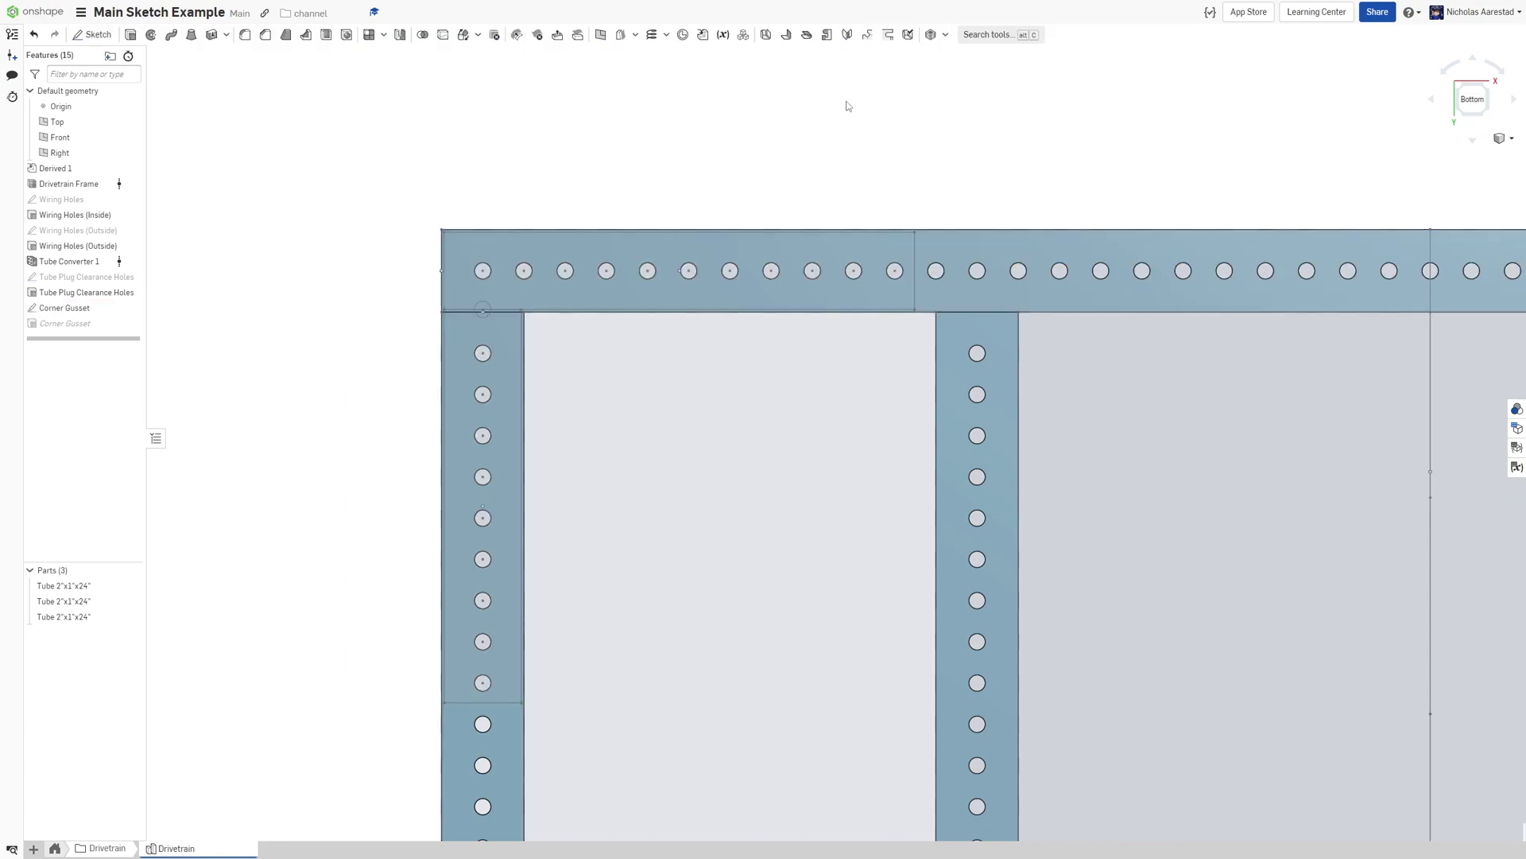
Reopen the Corner Gusset sketch and delete the circle added below the corner hole
scroll(517, 277, "up", 4)
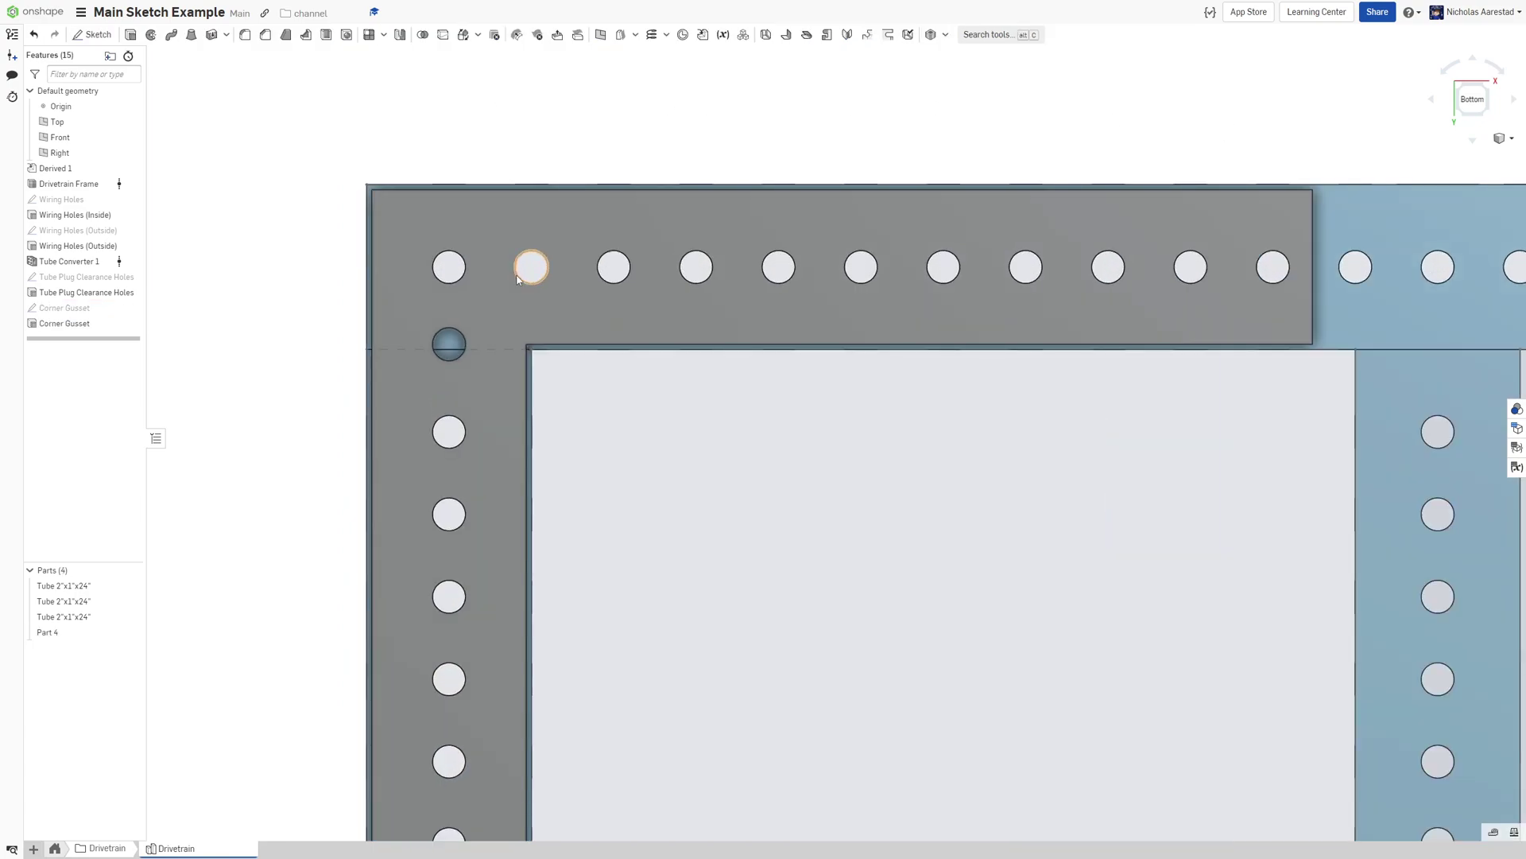
scroll(484, 345, "up", 5)
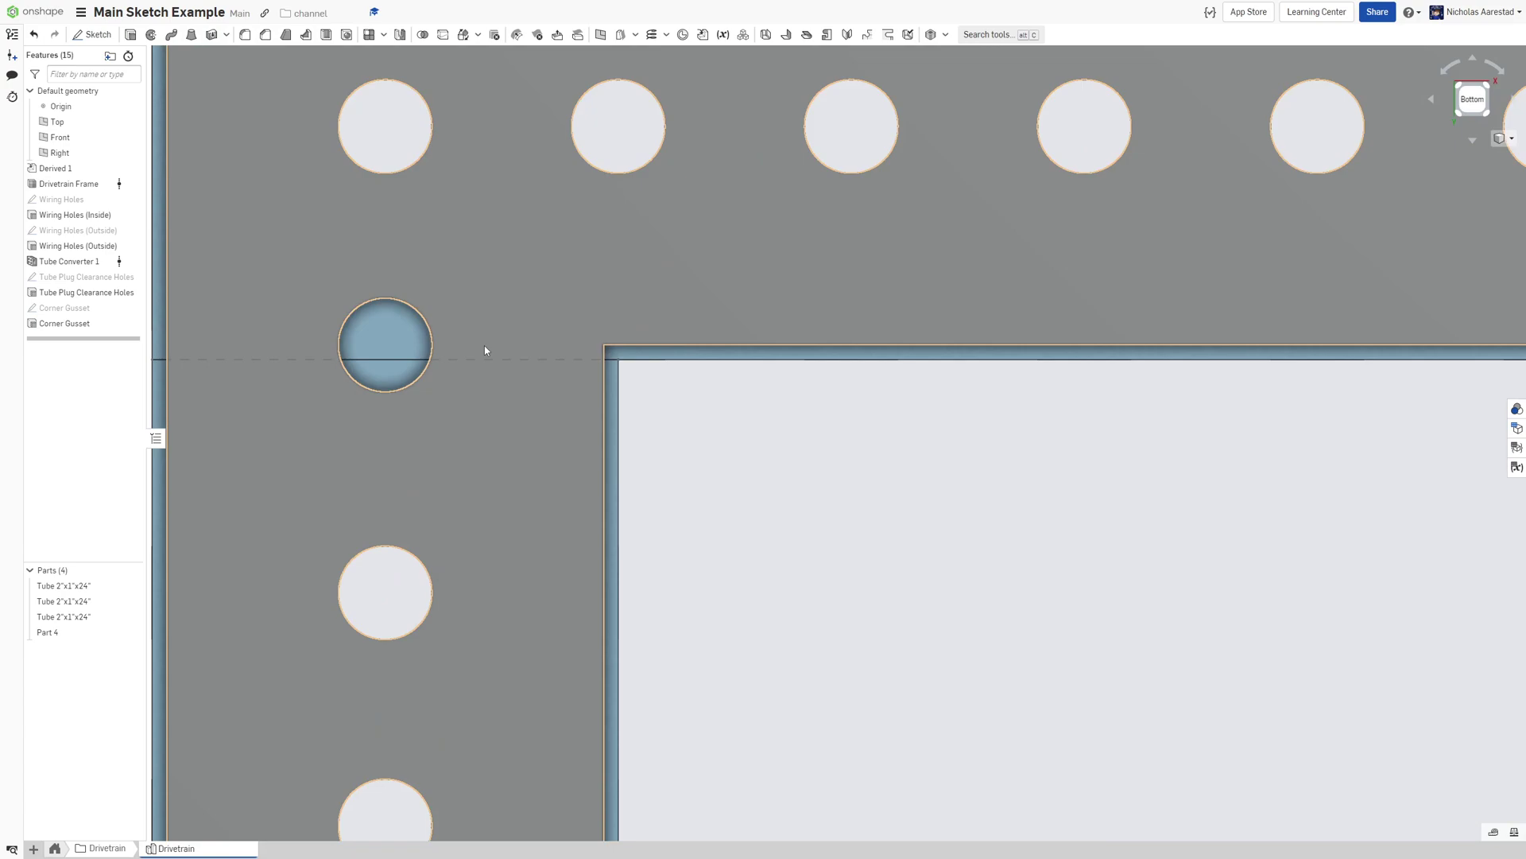
scroll(485, 347, "down", 1)
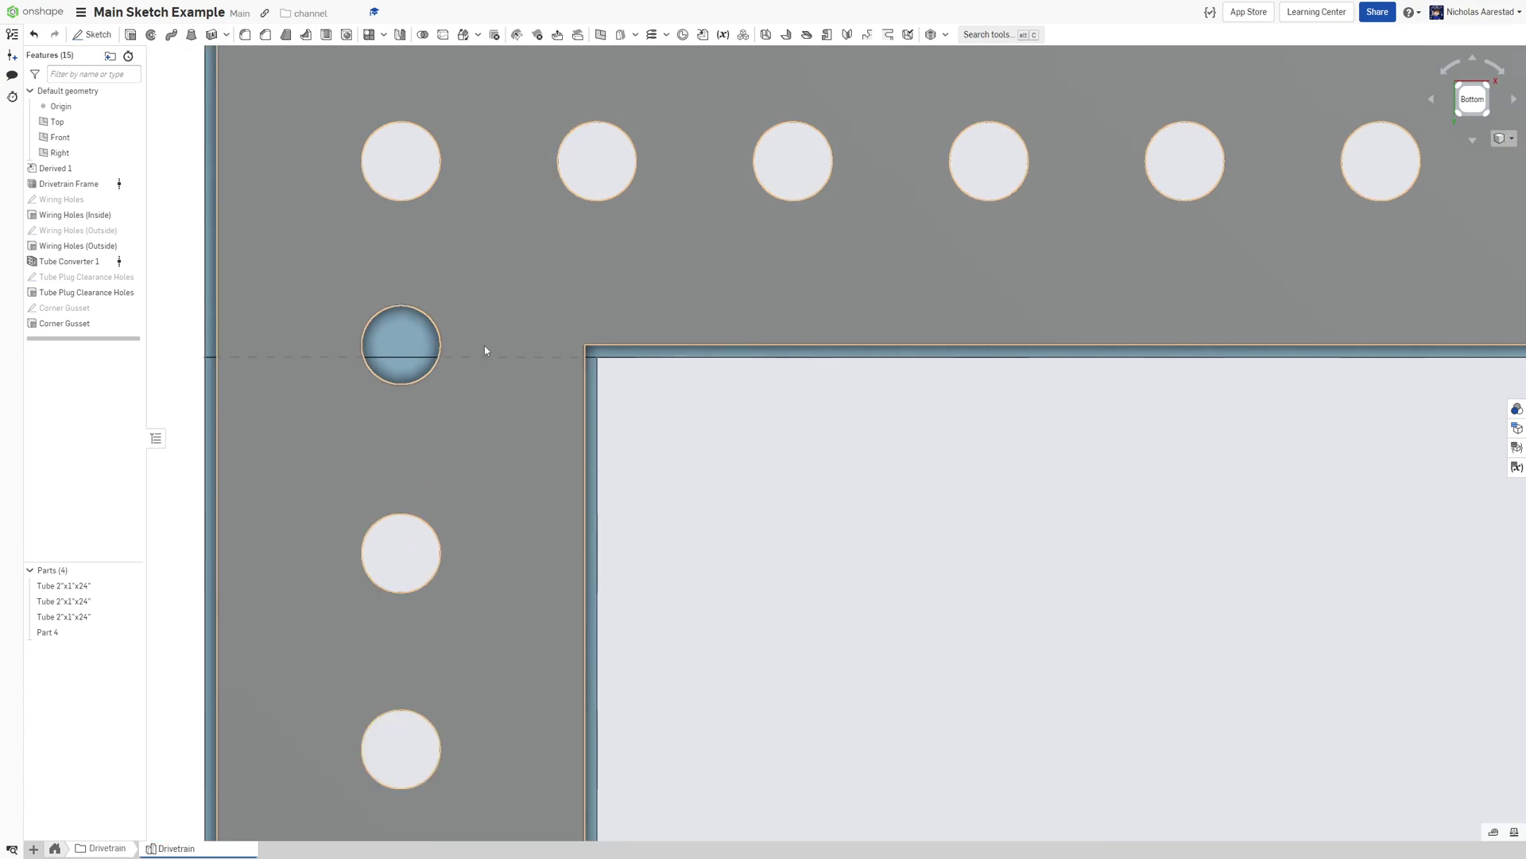
double_click(85, 311)
left_click(430, 328)
key("Delete")
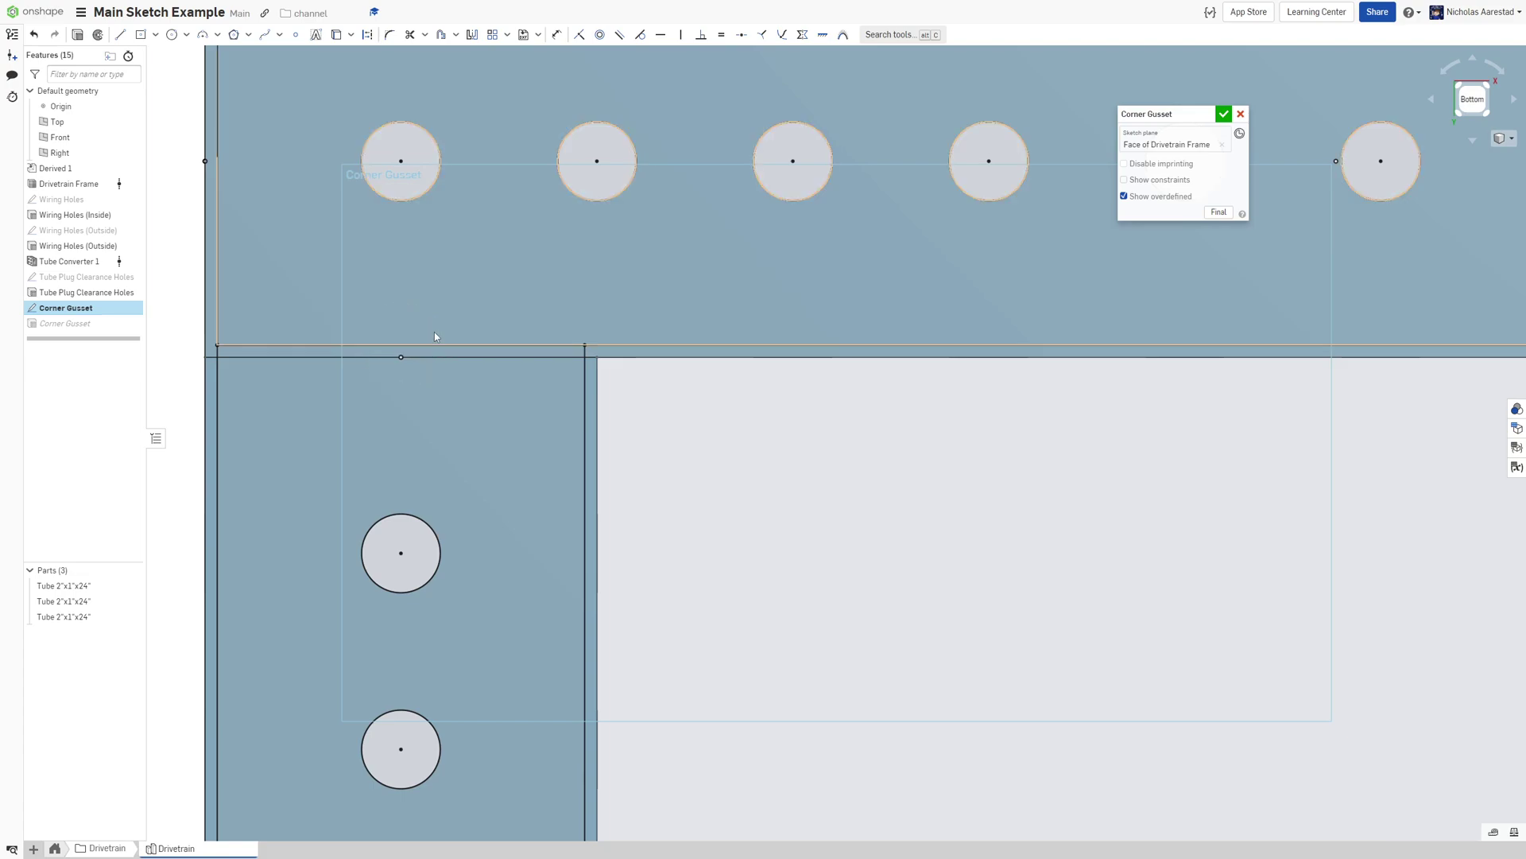
Draw a circle centered on the tube edge's midpoint below the corner hole, make it equal to that hole, and accept the sketch
scroll(434, 334, "down", 2)
key("c")
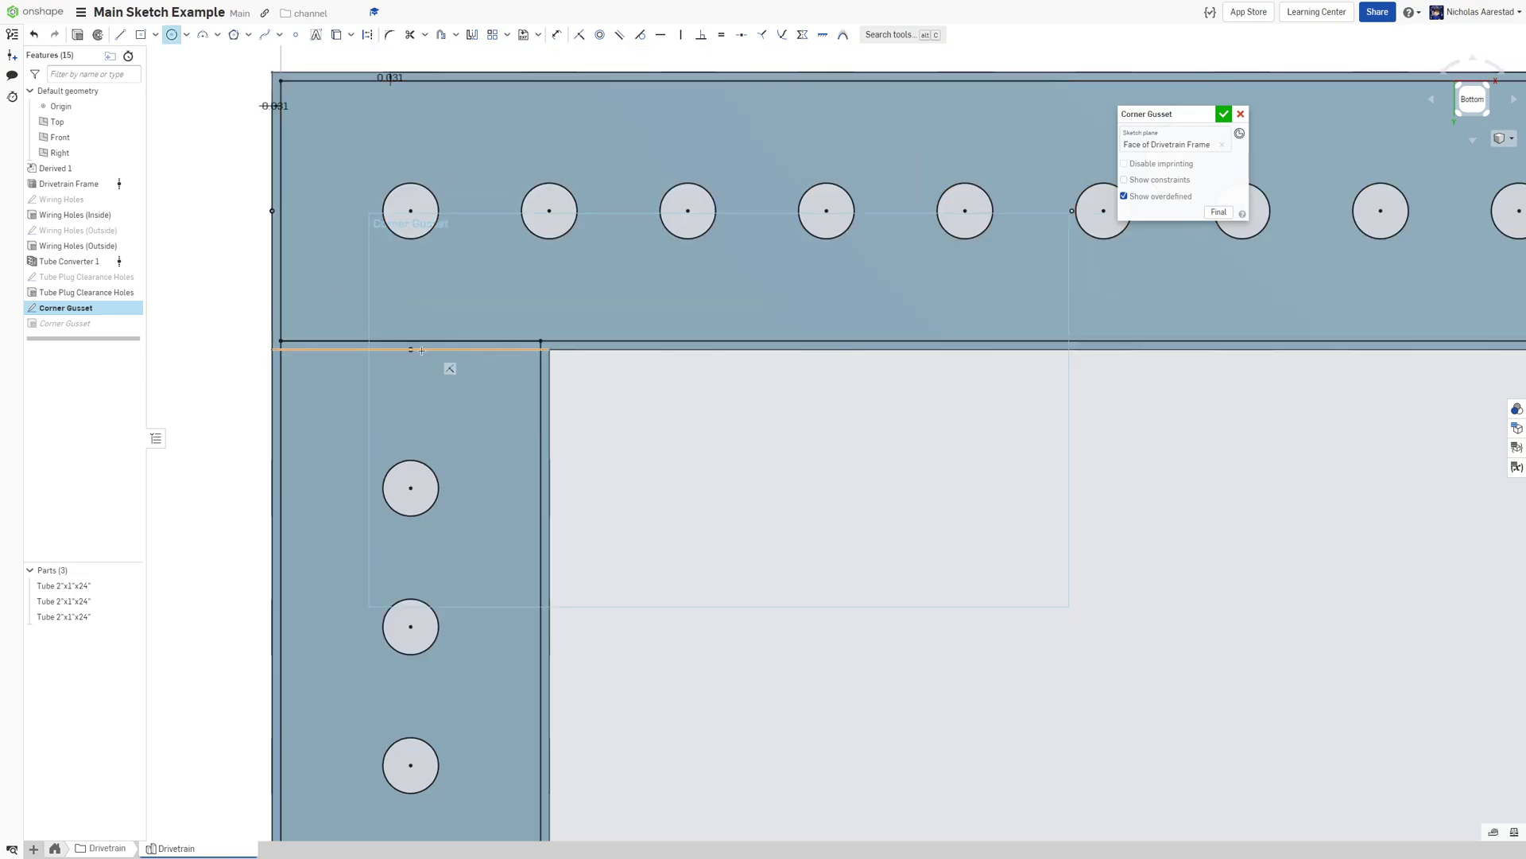
left_click(443, 325)
key("Escape")
left_click(439, 319)
left_click(435, 222)
key("e")
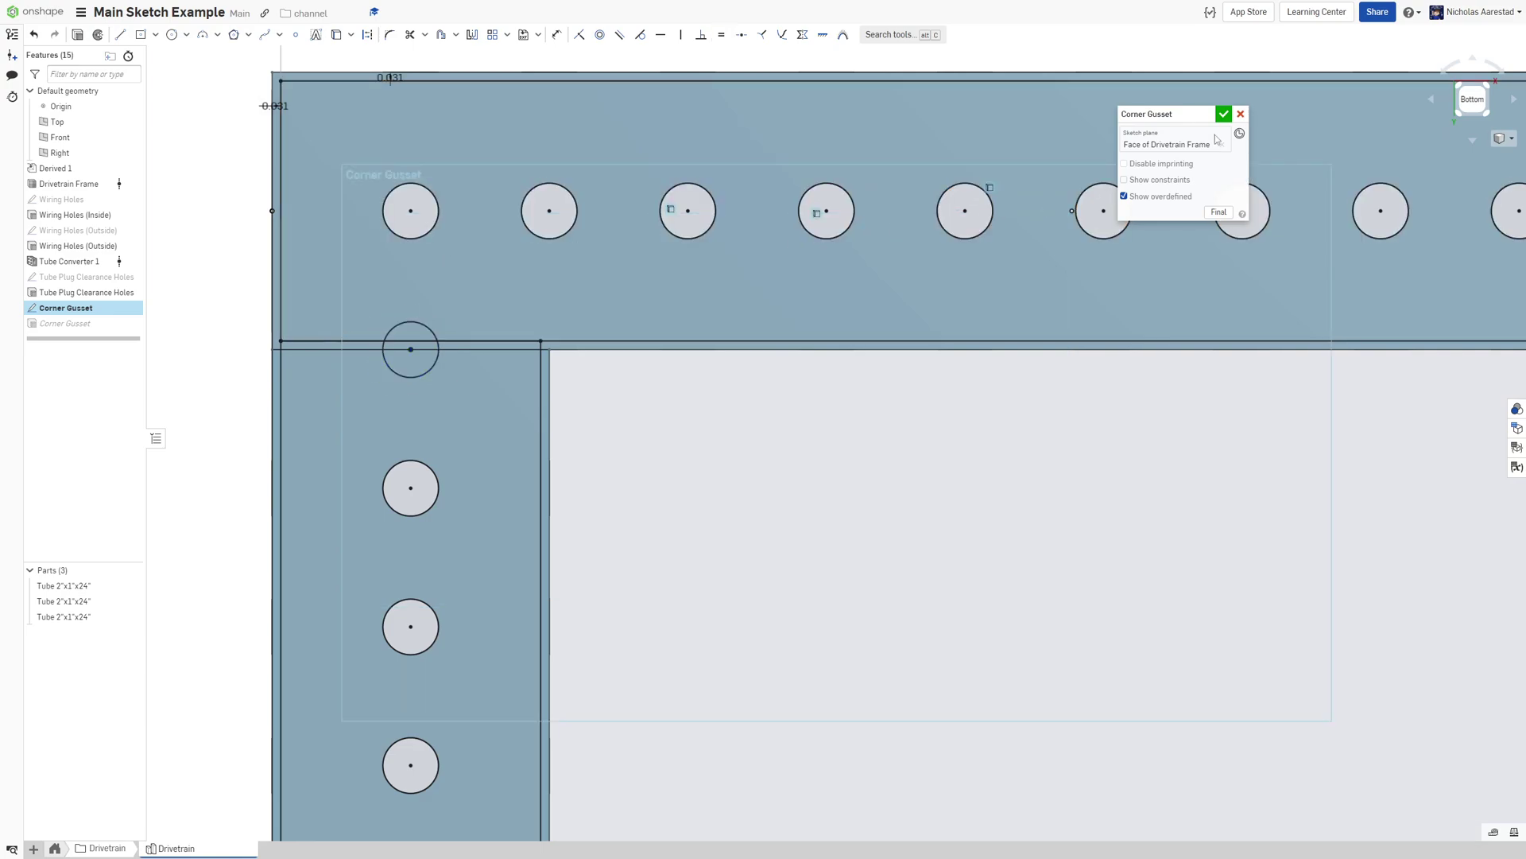
left_click(1225, 115)
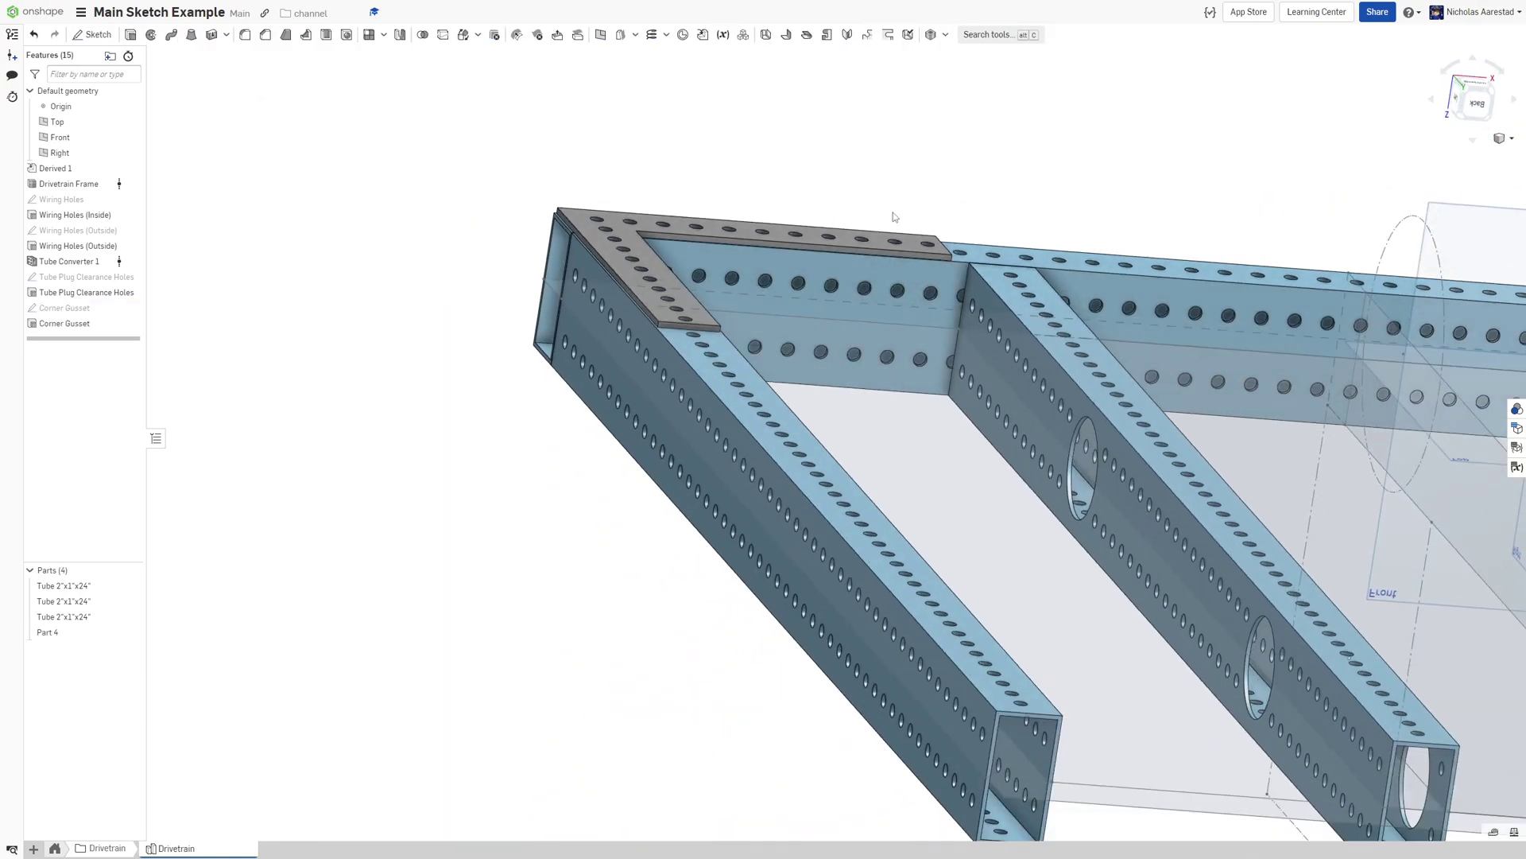
mouse_move(895, 217)
right_mouse_down()
mouse_move(865, 293)
mouse_move(876, 346)
right_mouse_up()
scroll(721, 308, "up", 5)
key("shift+s")
left_click(697, 261)
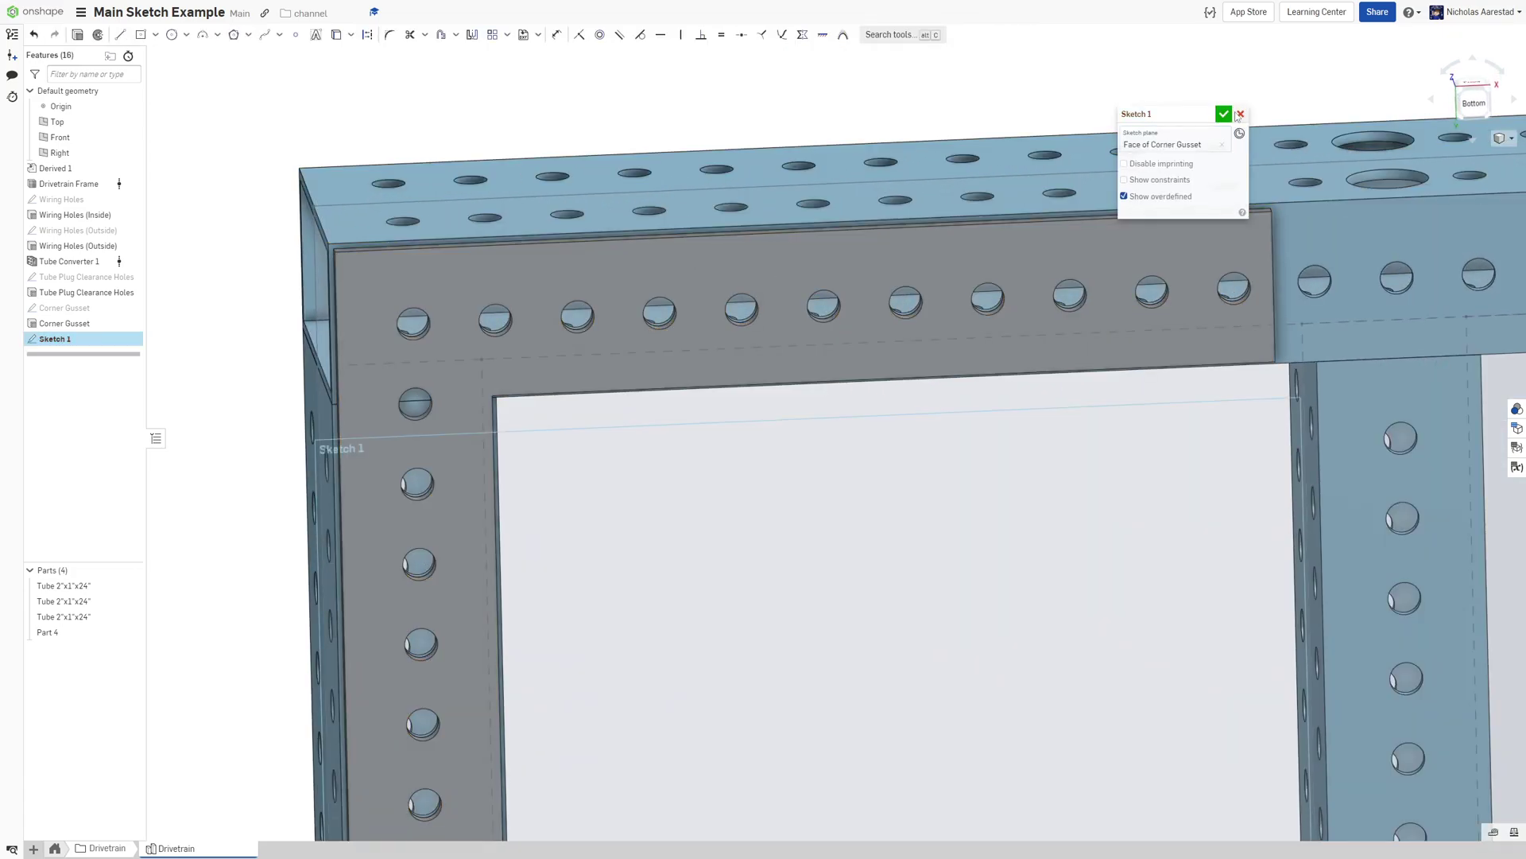
key("Escape")
Start a sketch on the corner gusset's outer face and draw a 0.5 in diameter circle centered on the horizontal row's fifth hole
scroll(827, 345, "down", 3)
right_click_drag(762, 339, 715, 398)
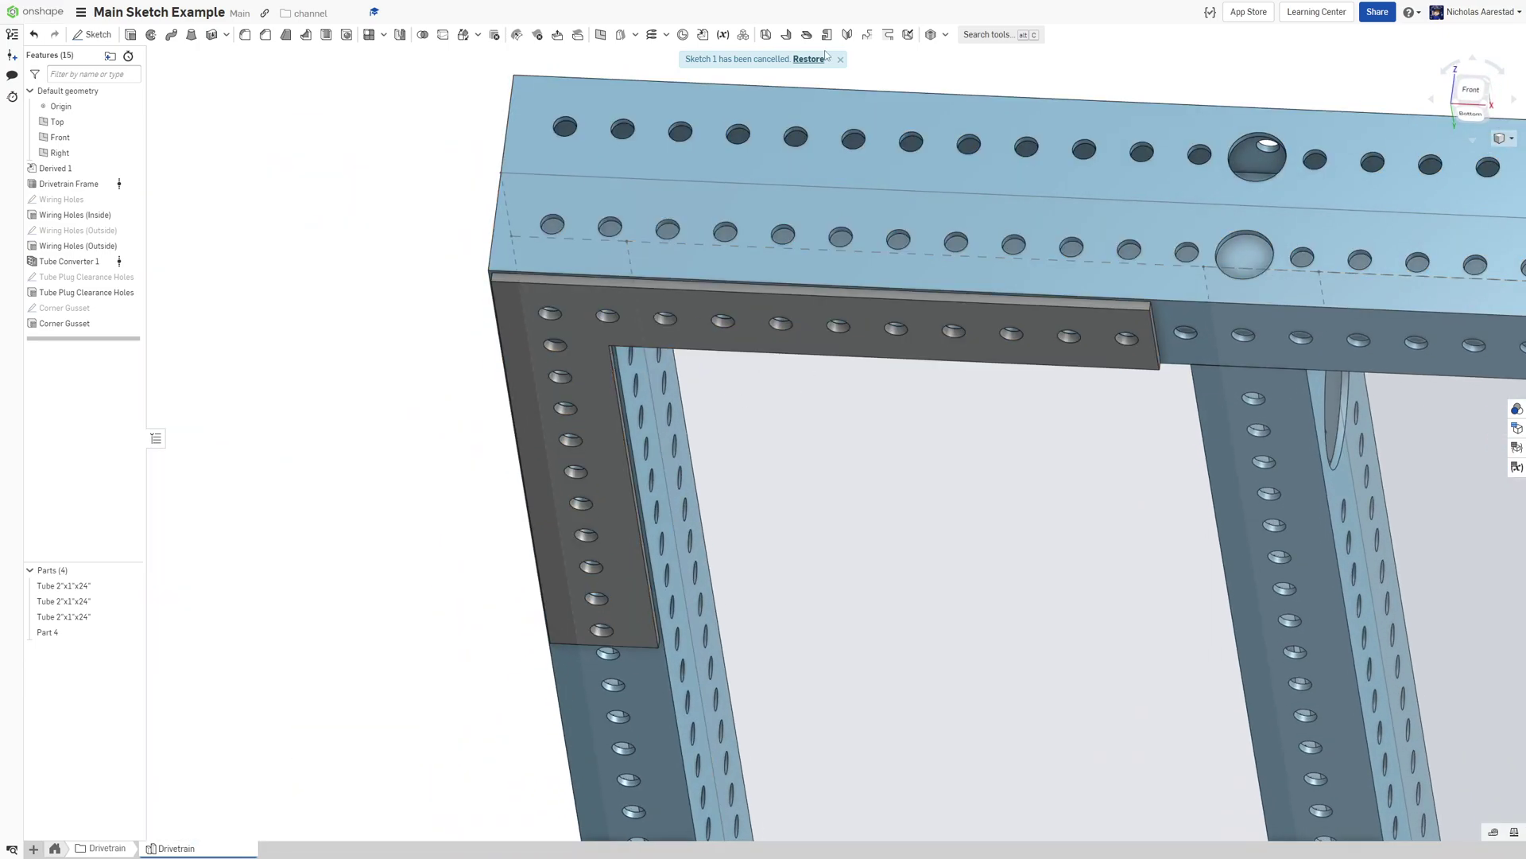
right_click_drag(781, 305, 769, 355)
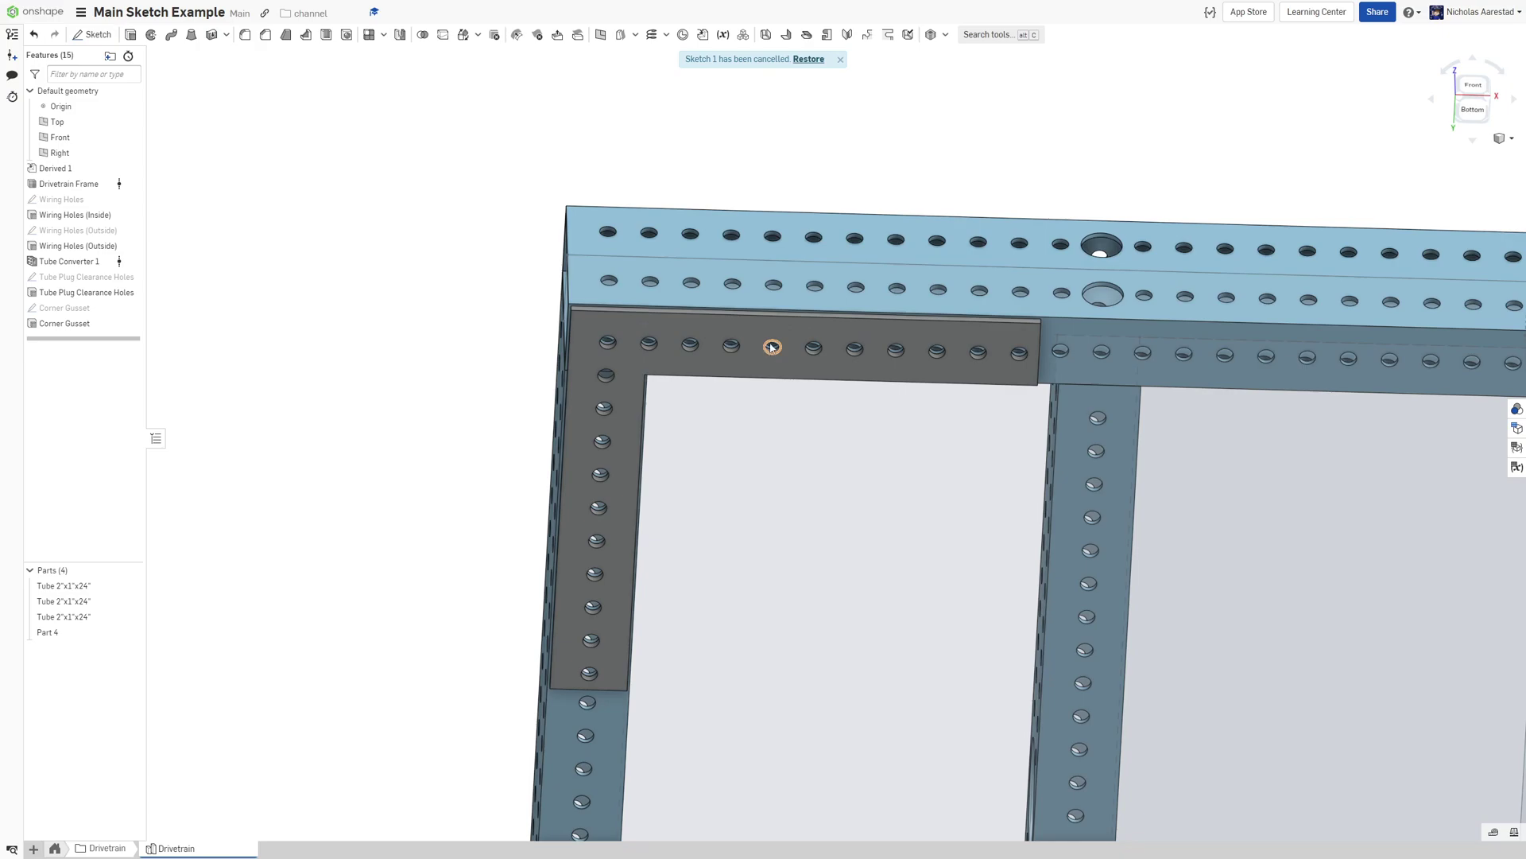
scroll(749, 343, "up", 5)
left_click(755, 316)
key("shift+s")
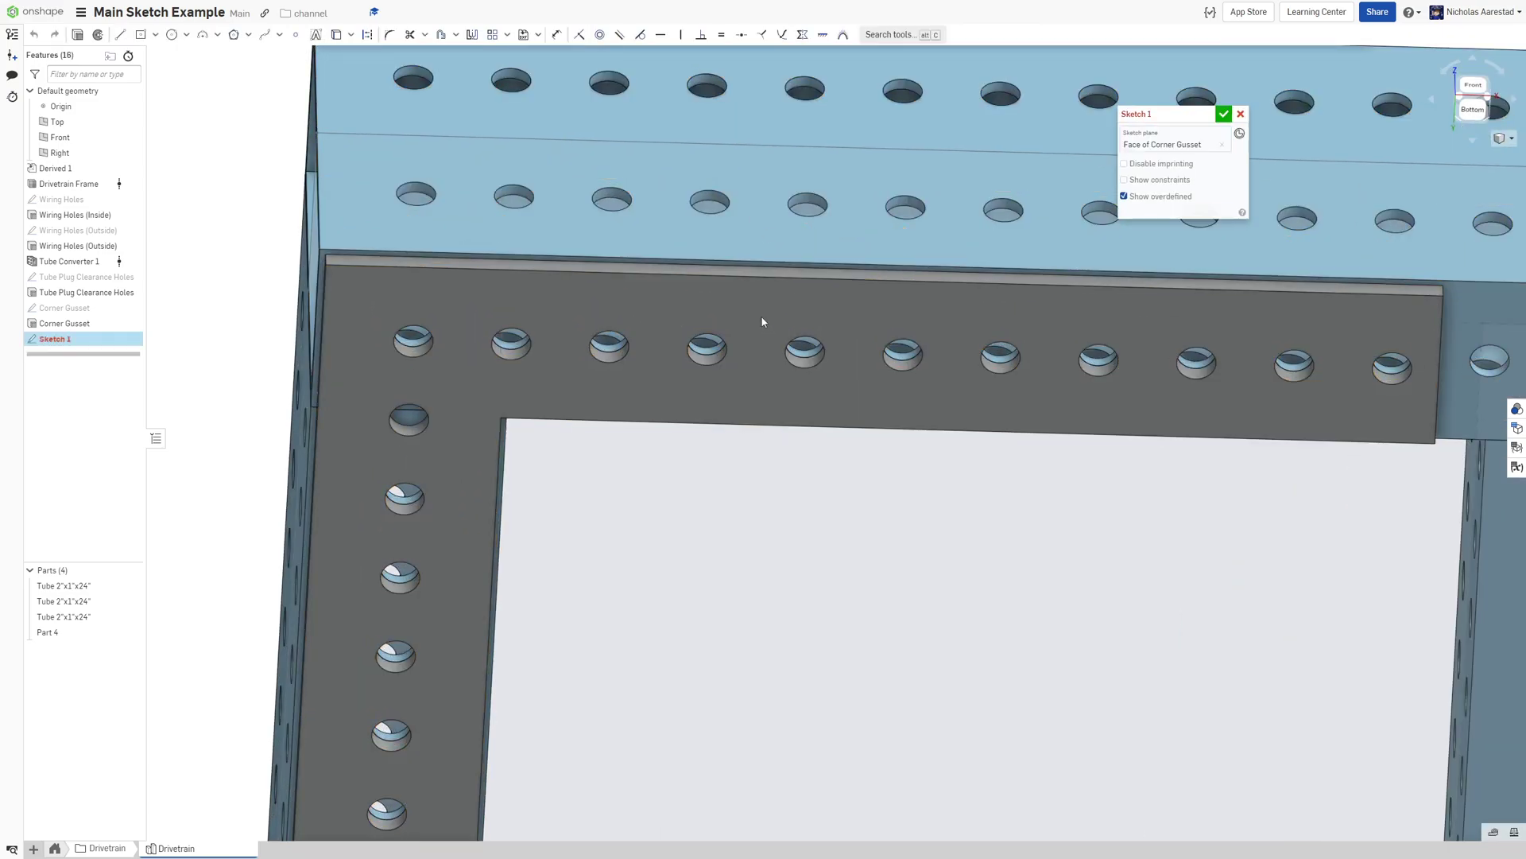
key("n")
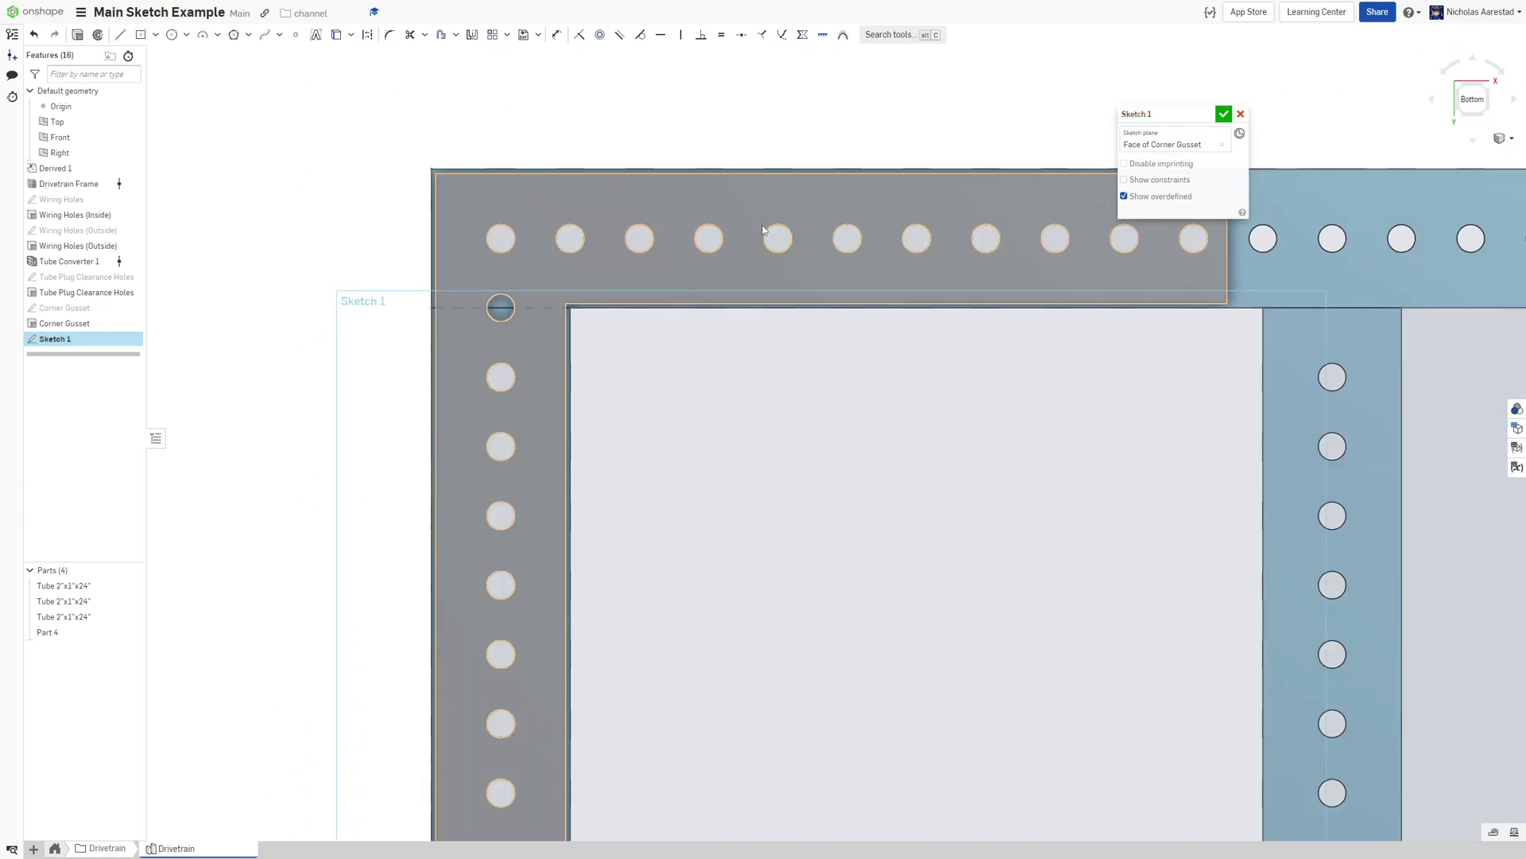
key("c")
scroll(761, 230, "up", 3)
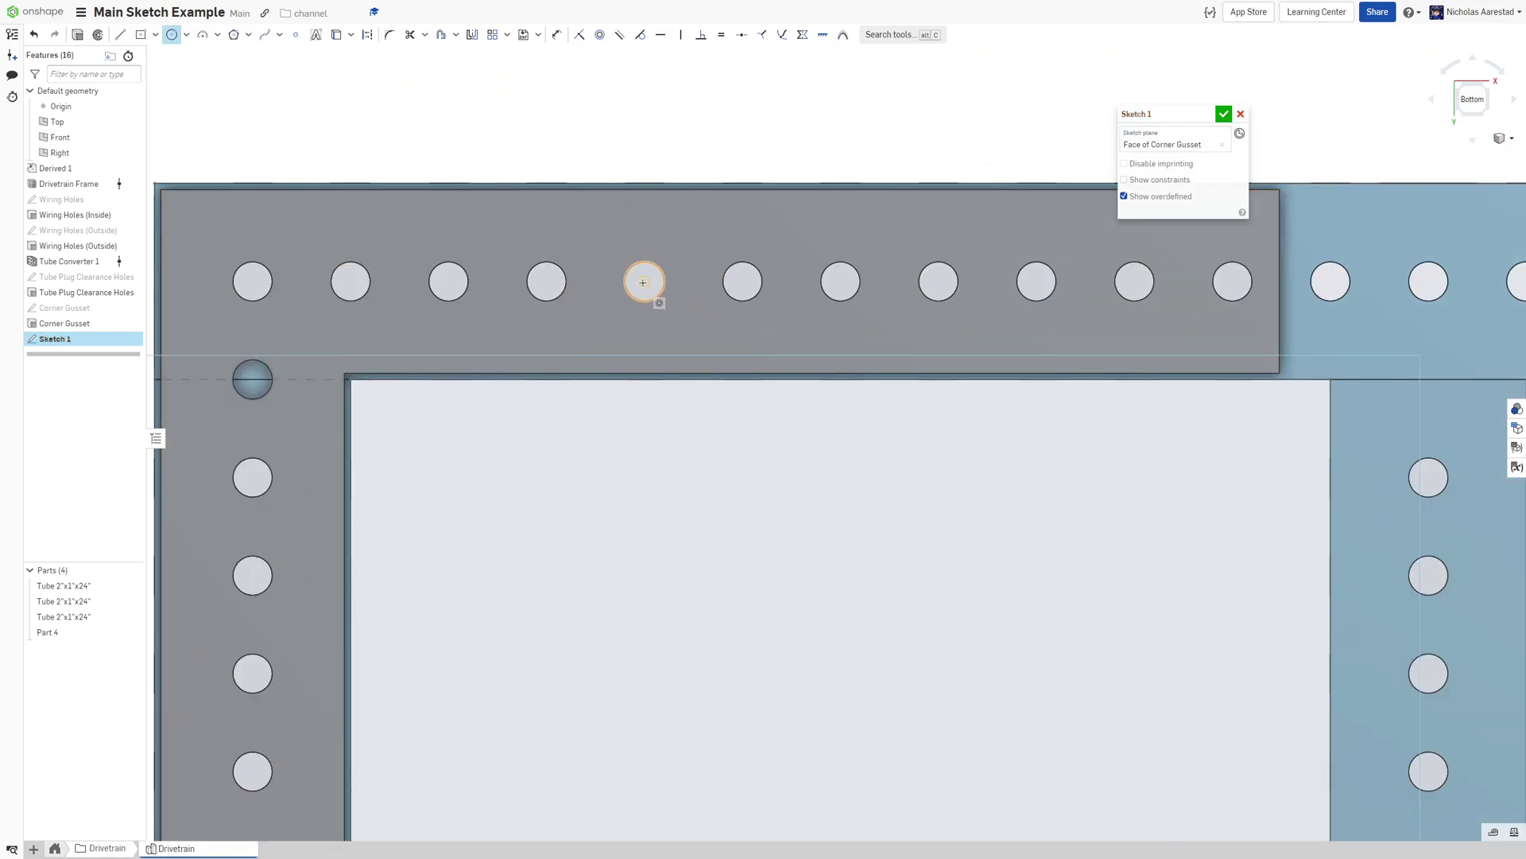
left_click(645, 281)
left_click(685, 244)
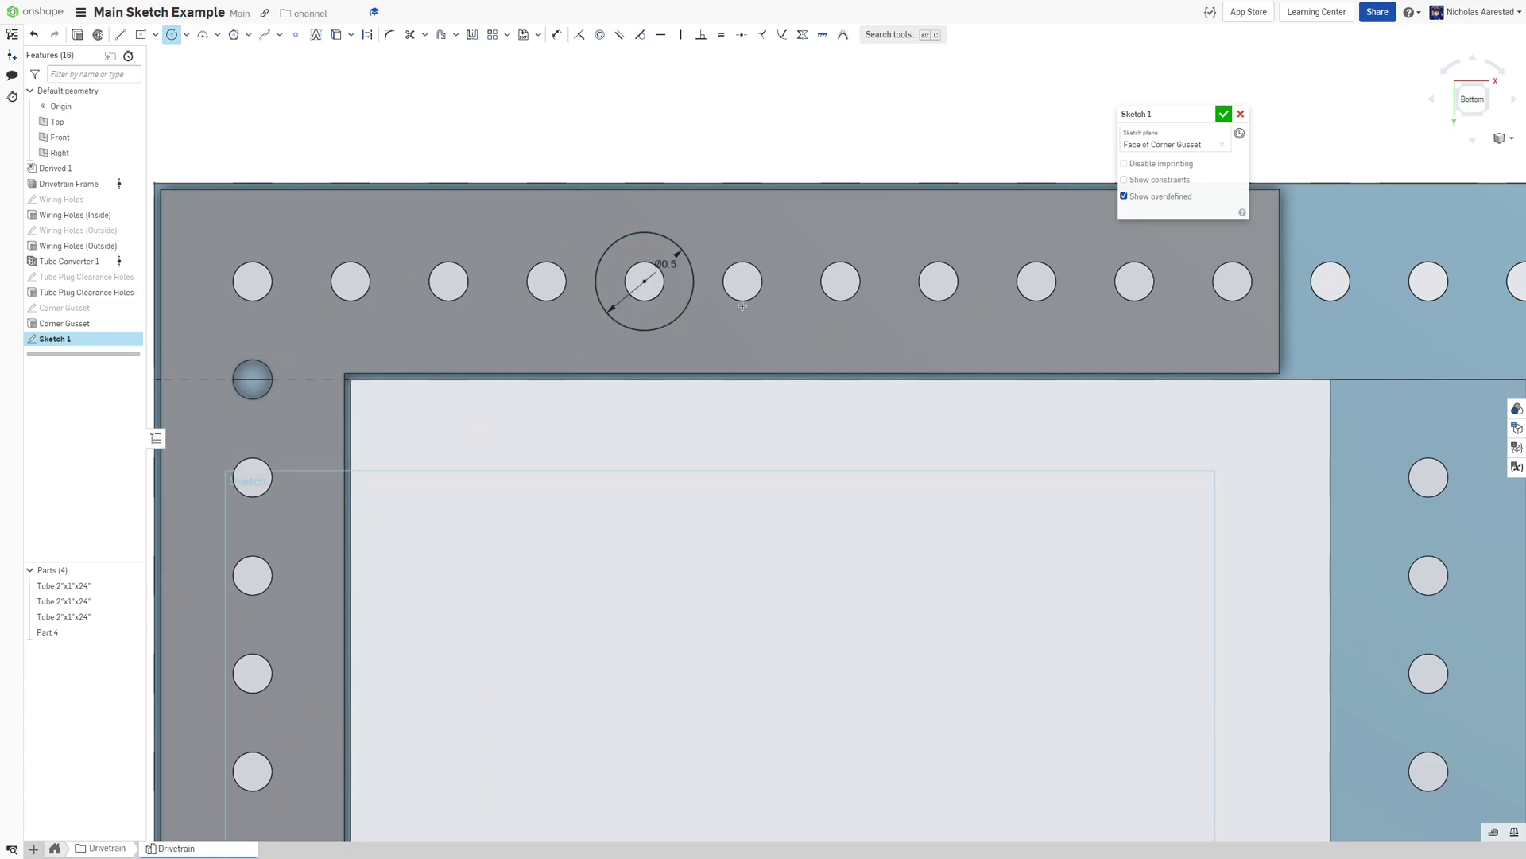
Linearly pattern the 0.5 in circle along the horizontal hole row toward the gusset's end, with 4 instances spaced 1 in apart
scroll(718, 281, "down", 3)
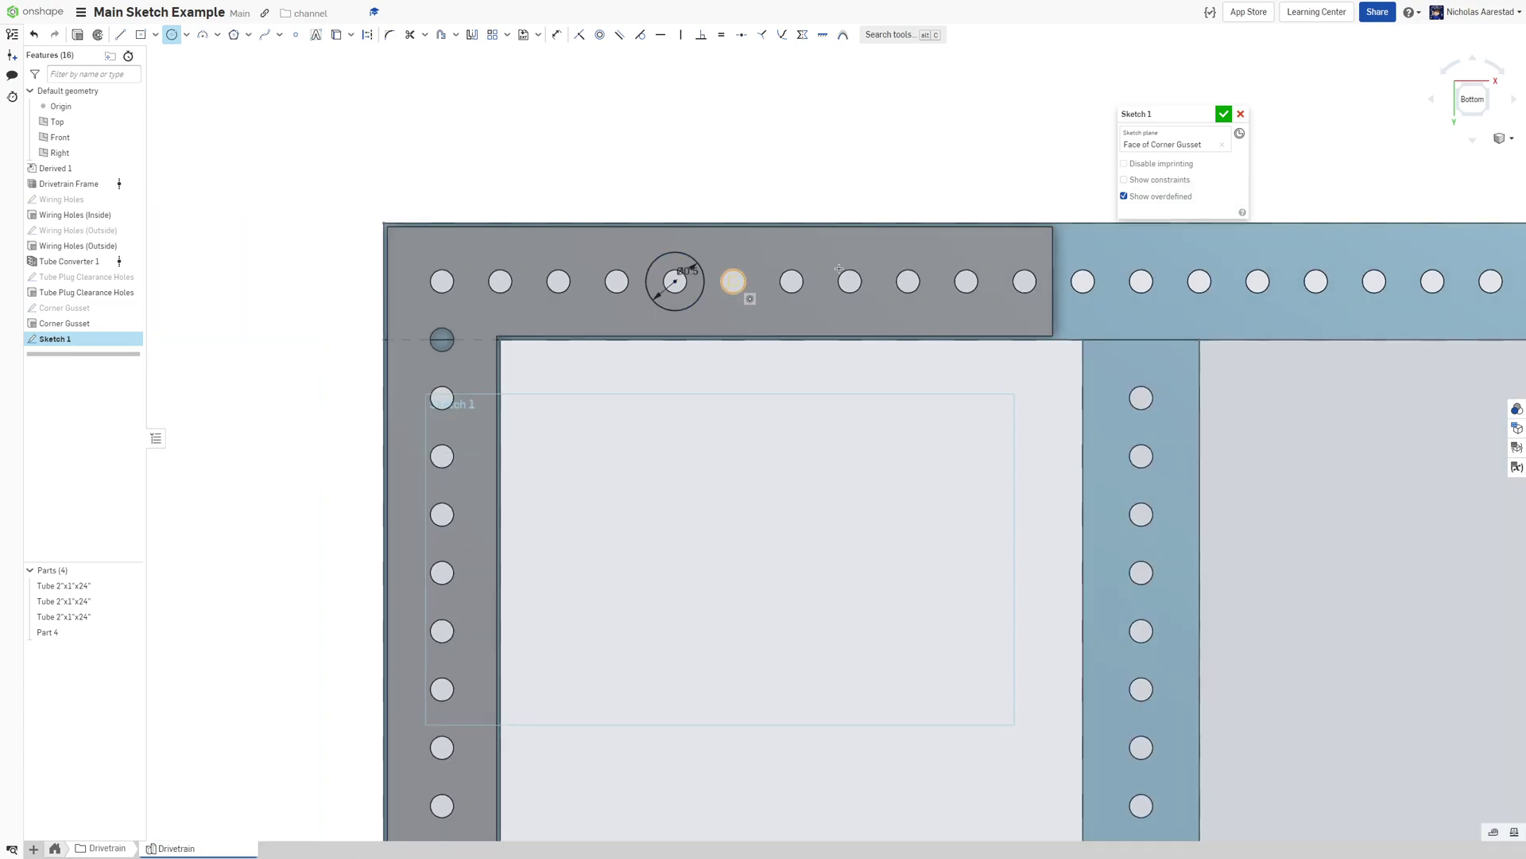
left_click(492, 34)
left_click(677, 252)
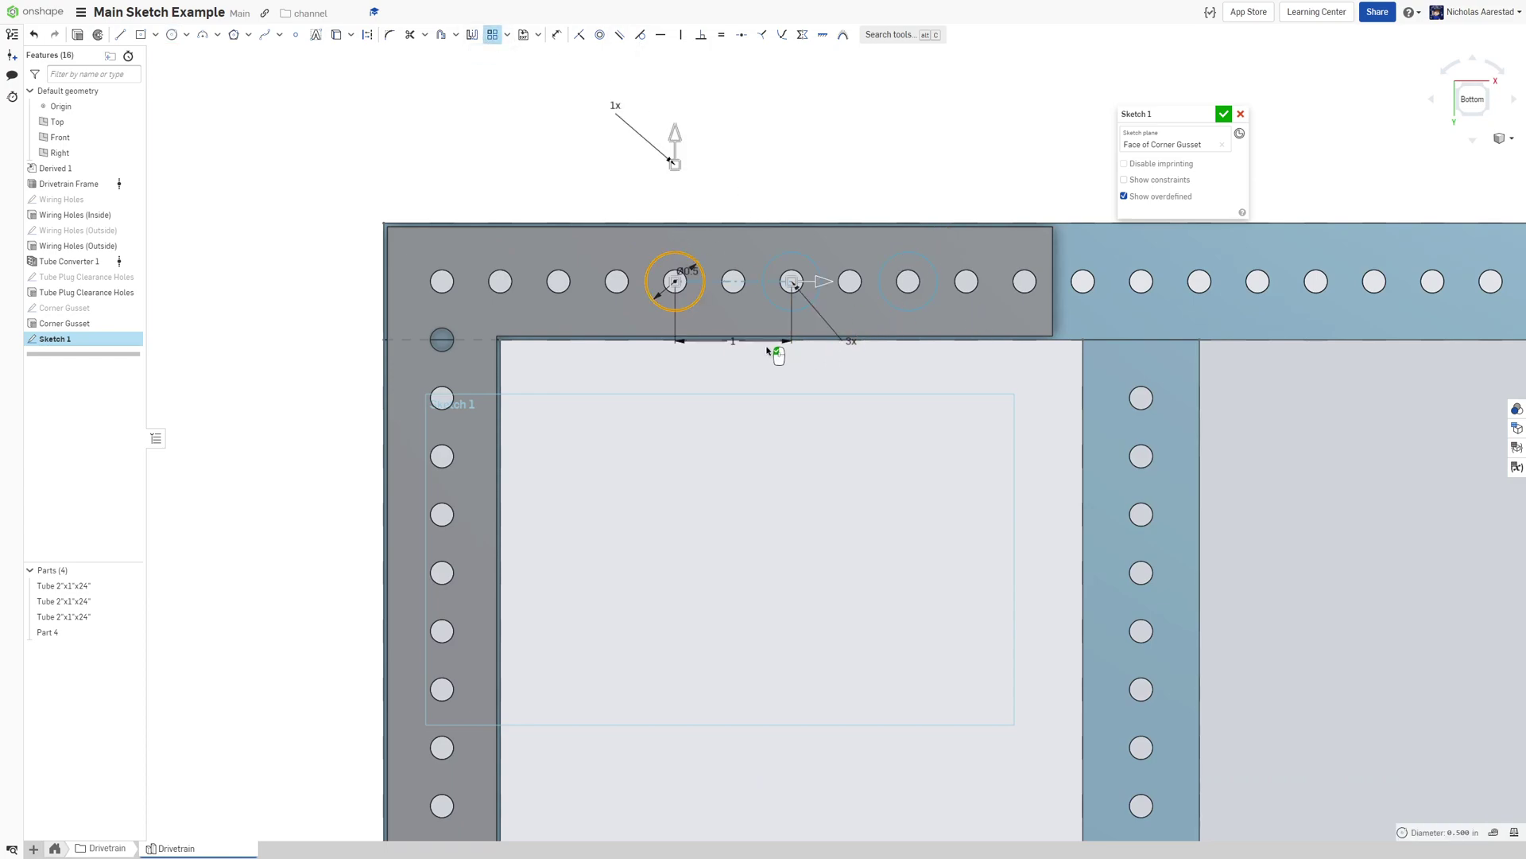
left_click(852, 340)
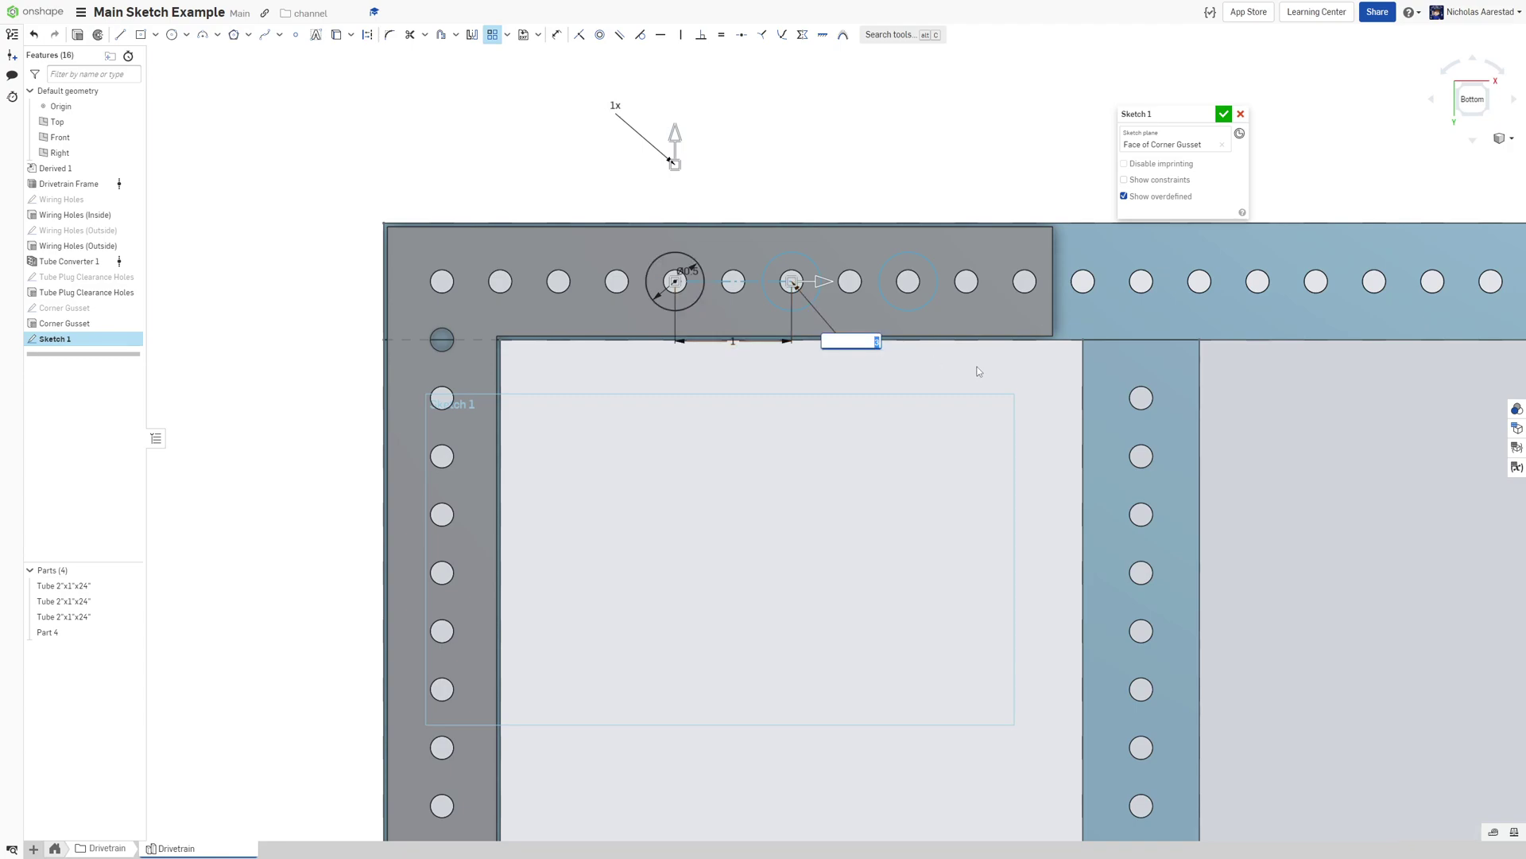
type("4")
left_click(978, 368)
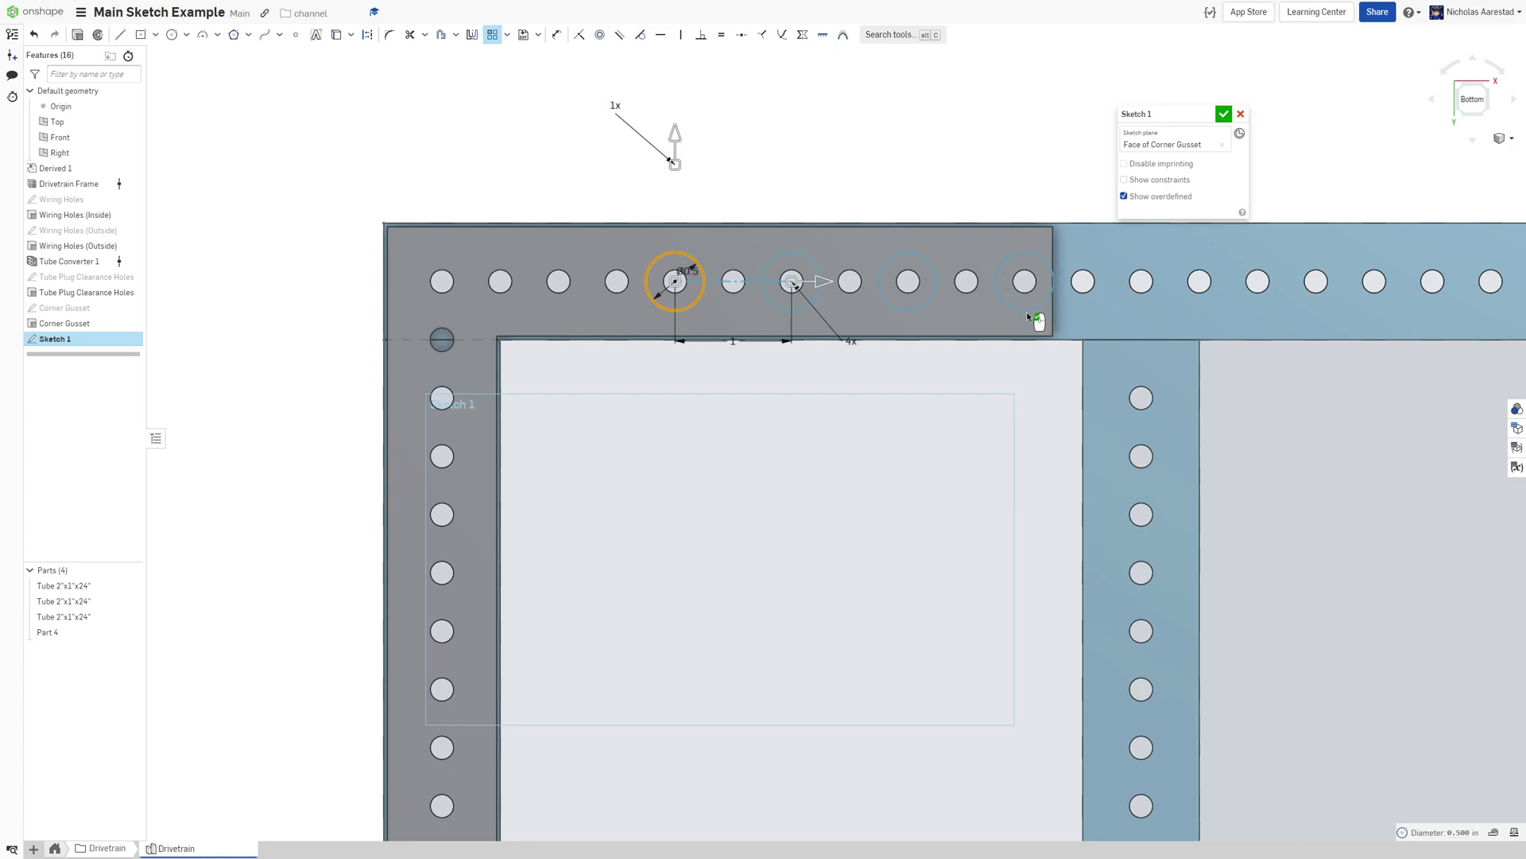
scroll(1034, 244, "up", 2)
scroll(914, 274, "down", 3)
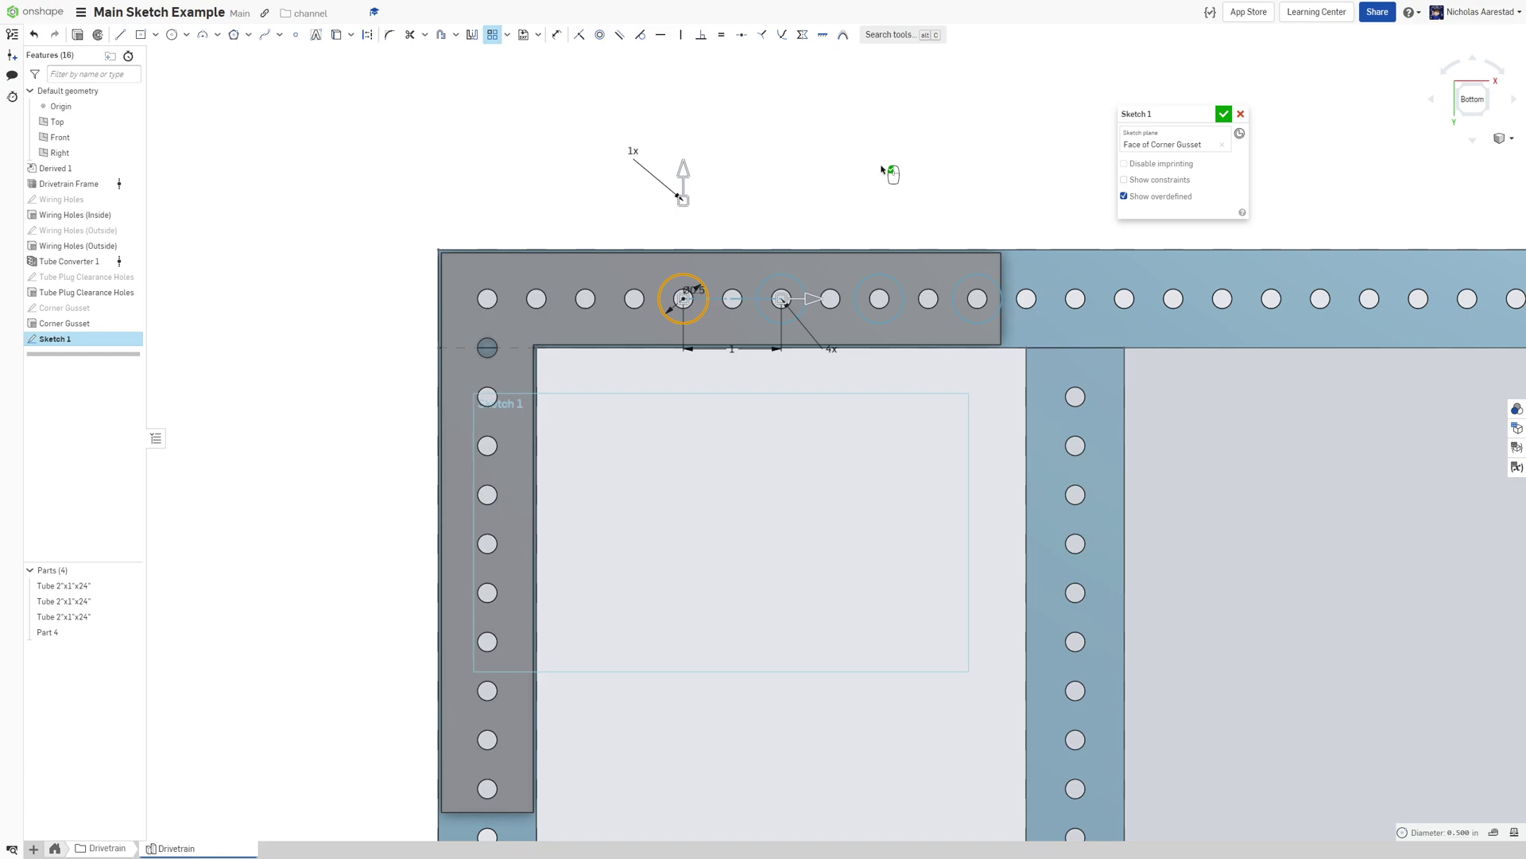
scroll(986, 306, "up", 5)
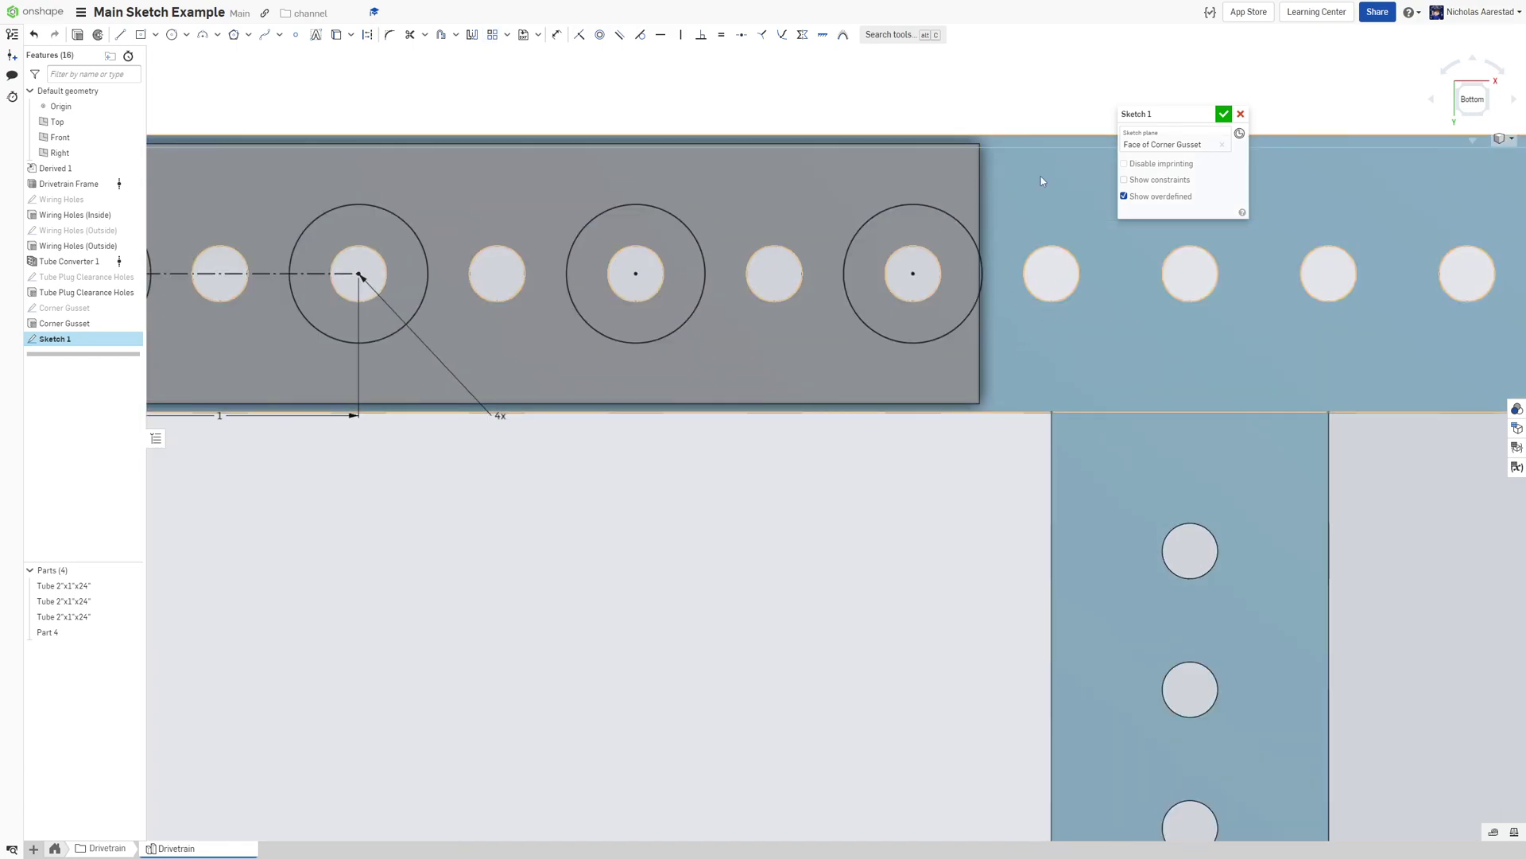
scroll(1042, 178, "down", 4)
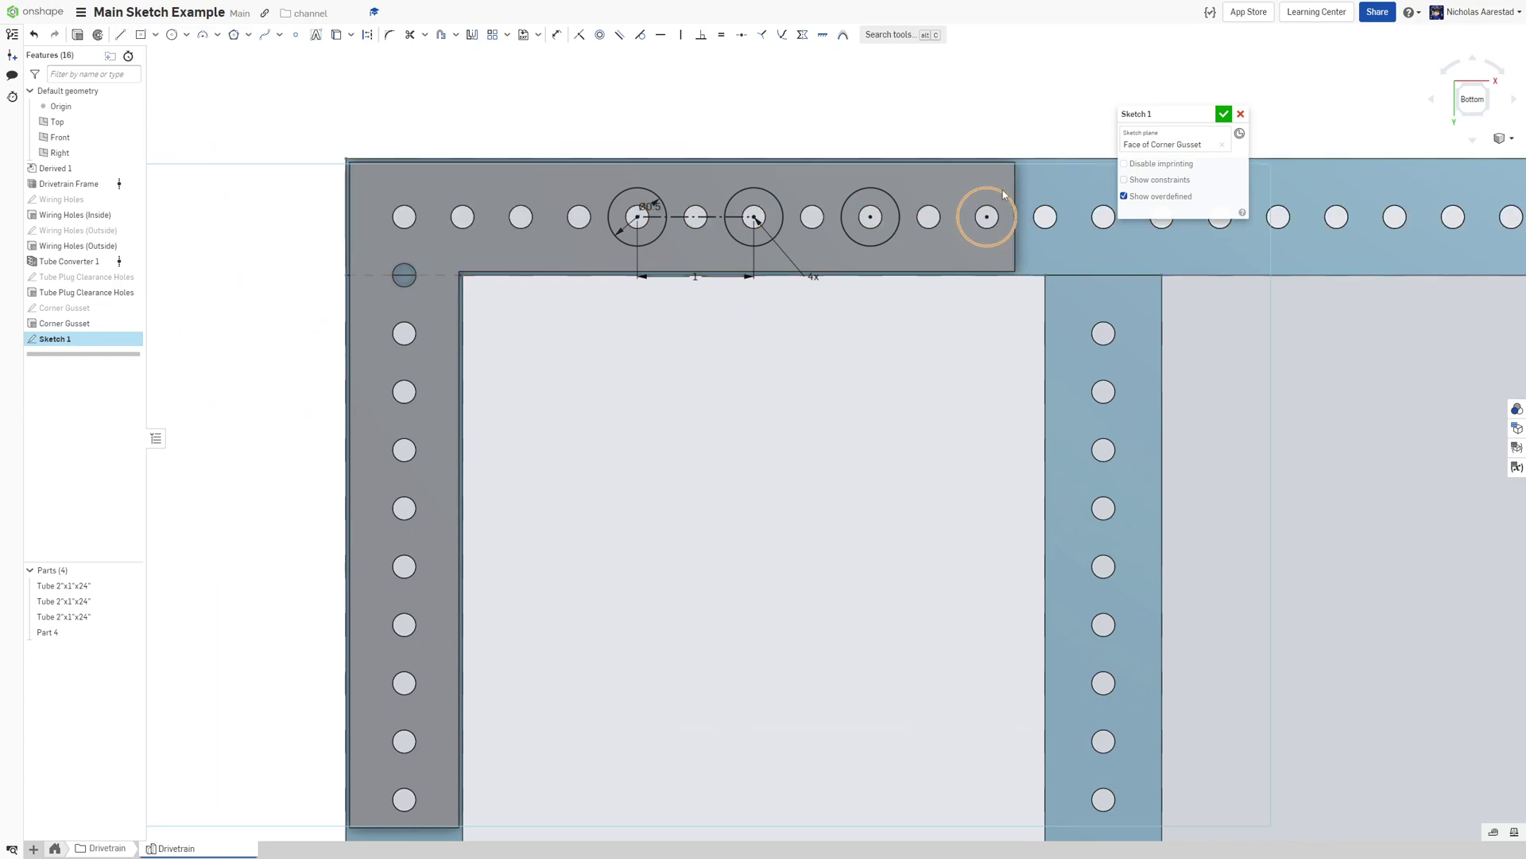
Examine the clearance between the last patterned circle and the gusset's end edge from several angles
scroll(943, 275, "down", 3)
scroll(986, 194, "up", 7)
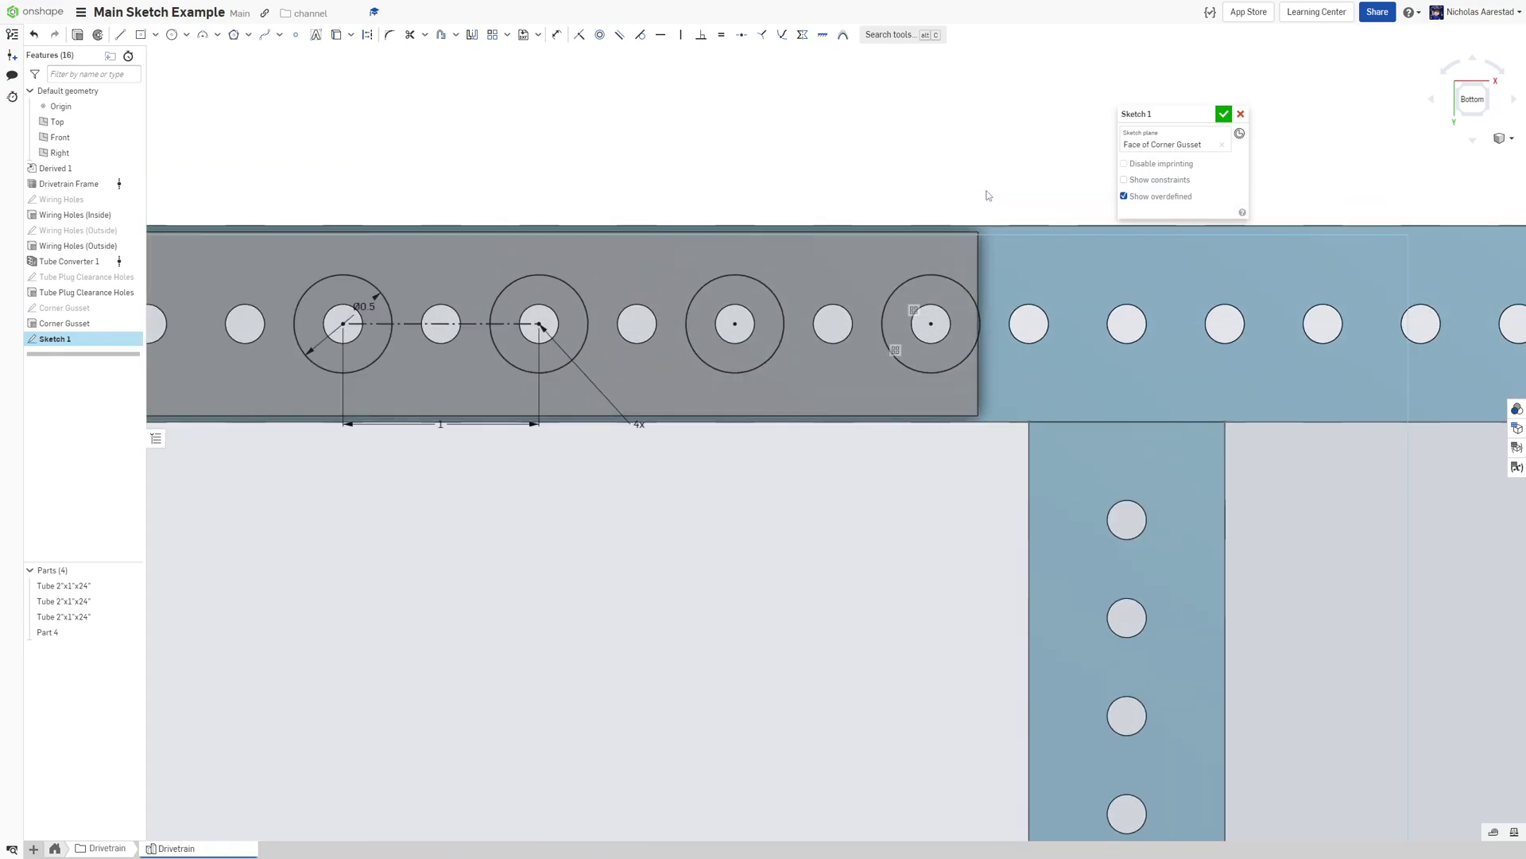
scroll(985, 199, "down", 4)
mouse_move(780, 197)
right_mouse_down()
mouse_move(785, 224)
mouse_move(768, 184)
mouse_move(784, 217)
mouse_move(907, 218)
right_mouse_up()
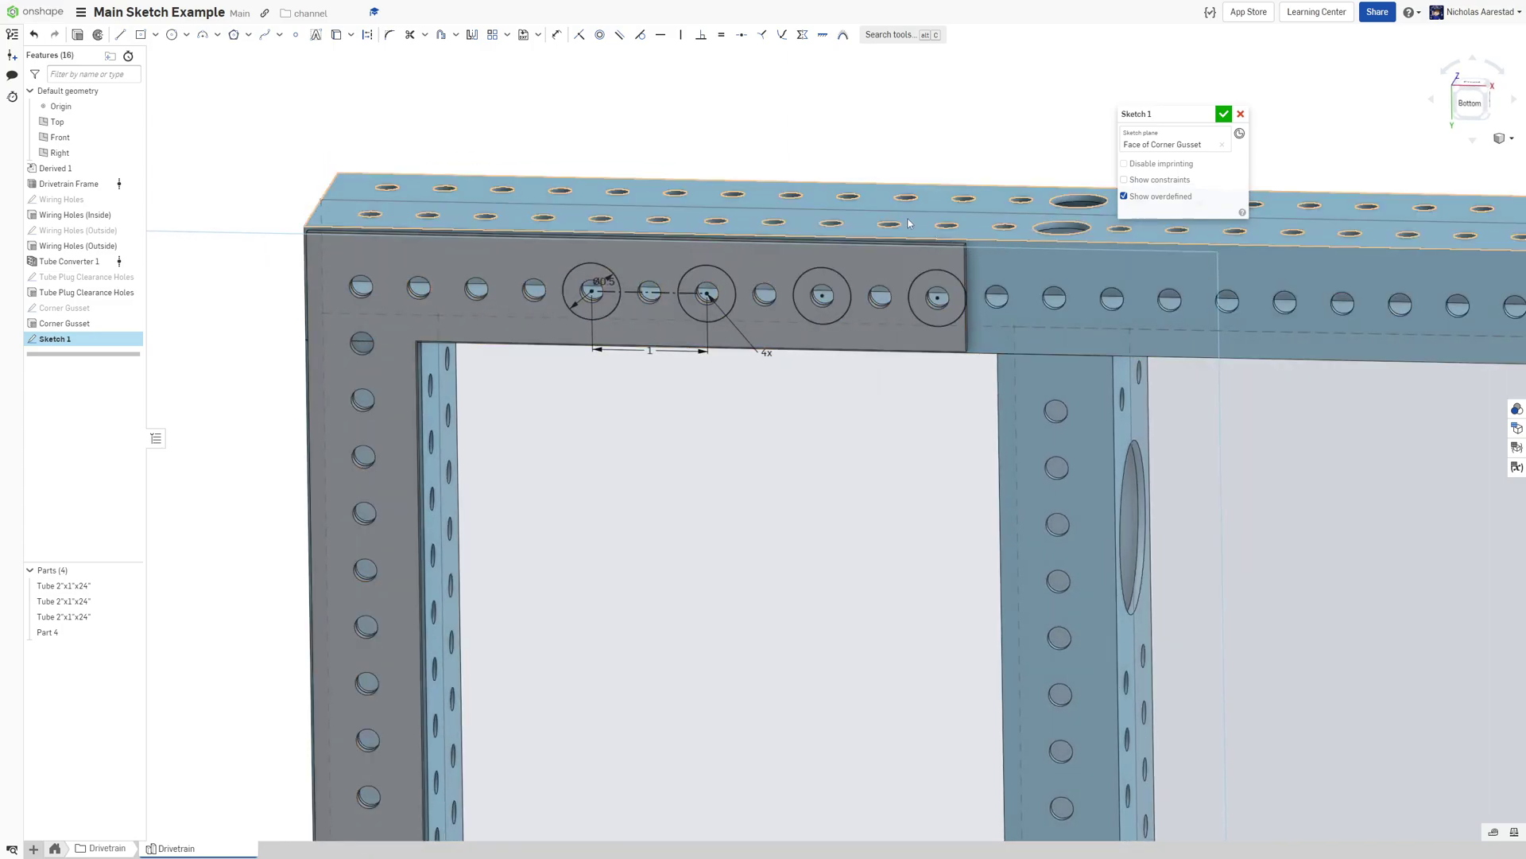
right_click_drag(851, 342, 826, 261)
scroll(928, 280, "up", 3)
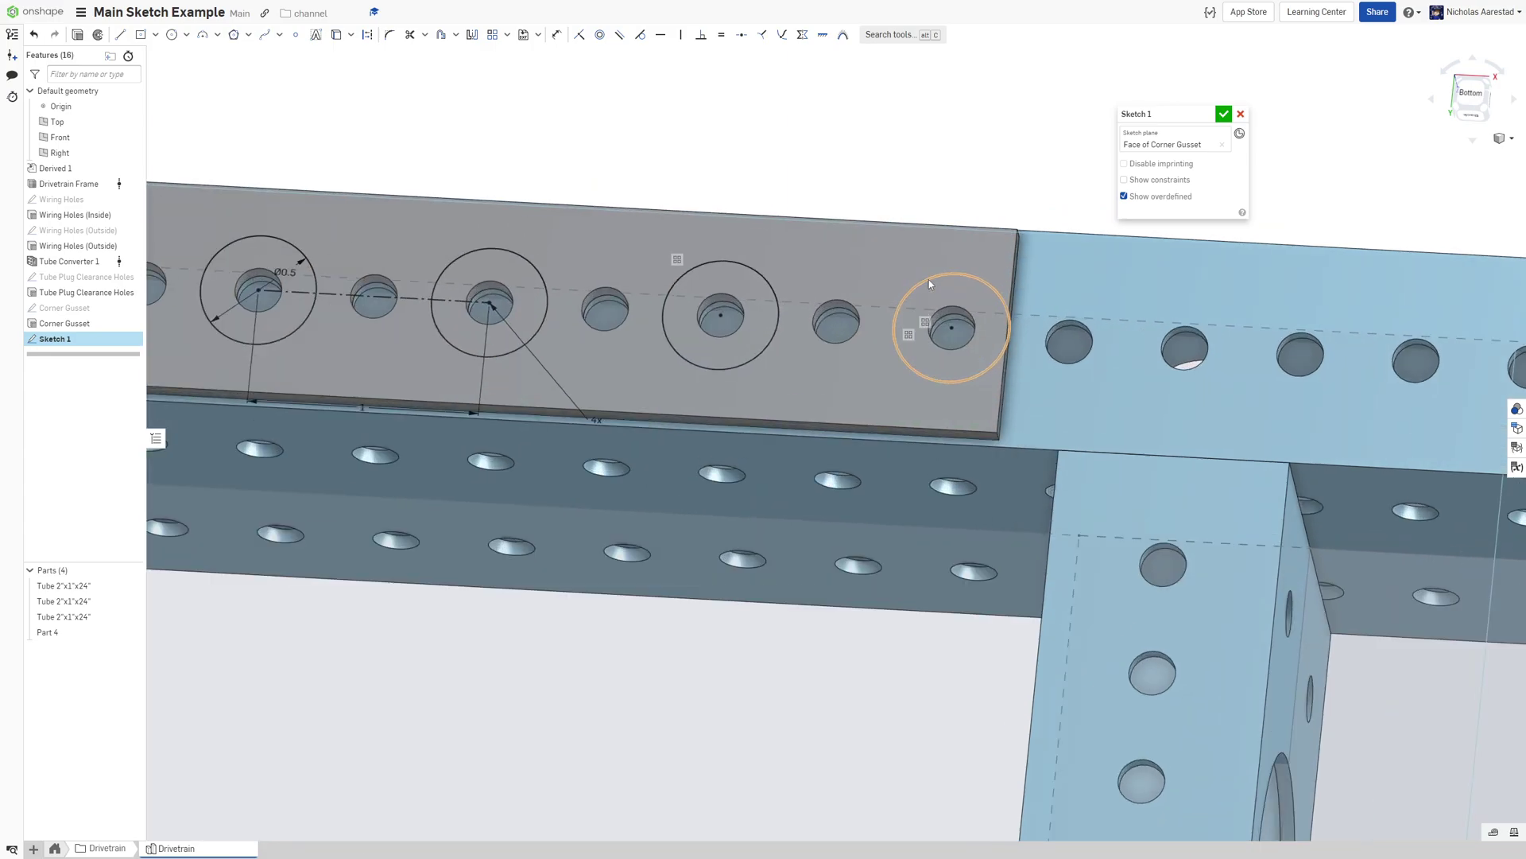
key("n")
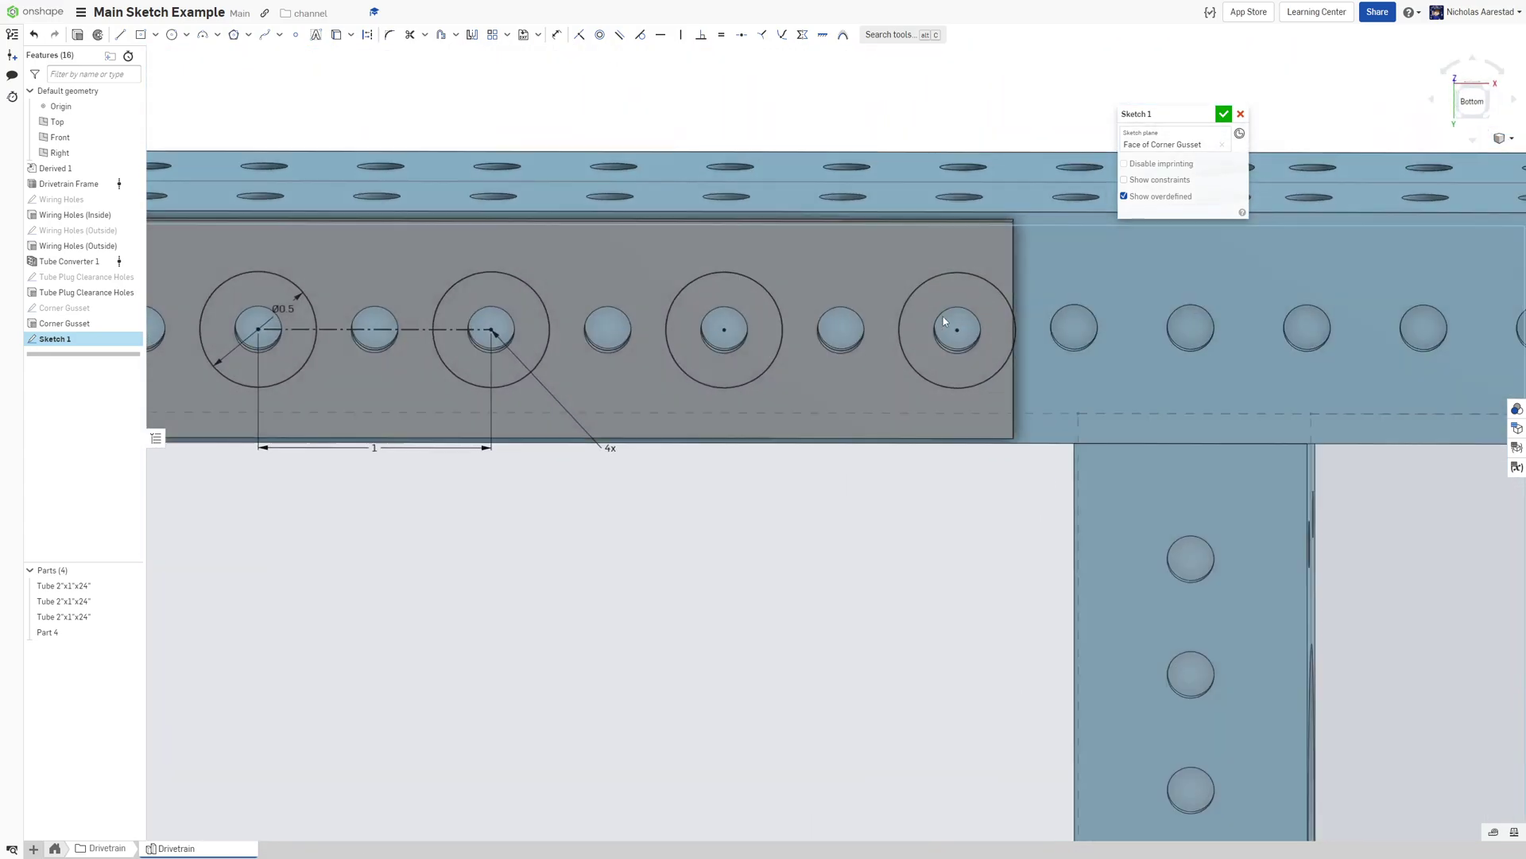
right_click_drag(942, 316, 944, 276)
scroll(944, 277, "down", 4)
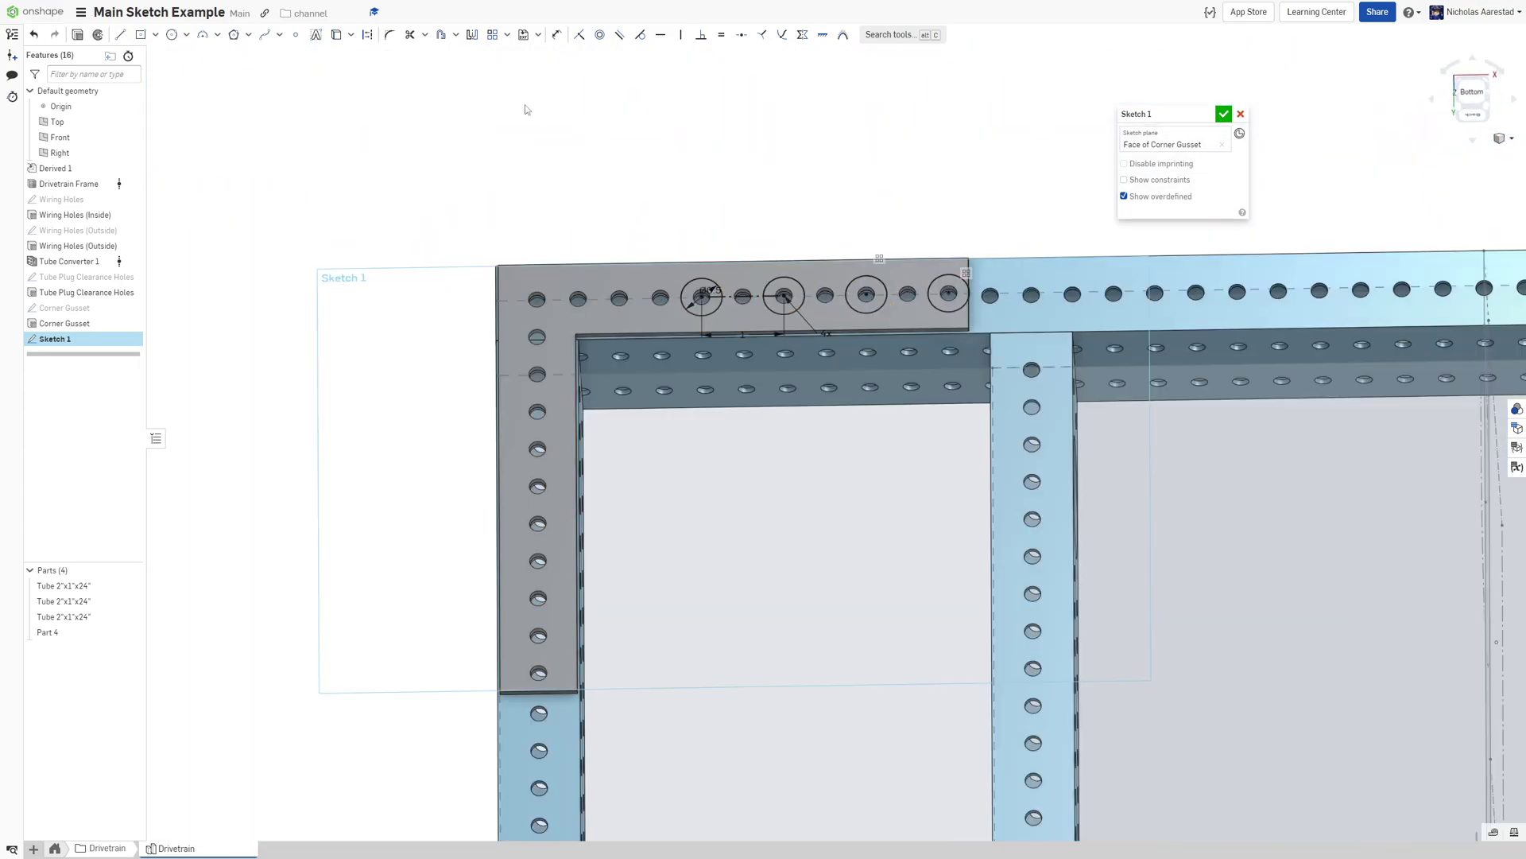
key("n")
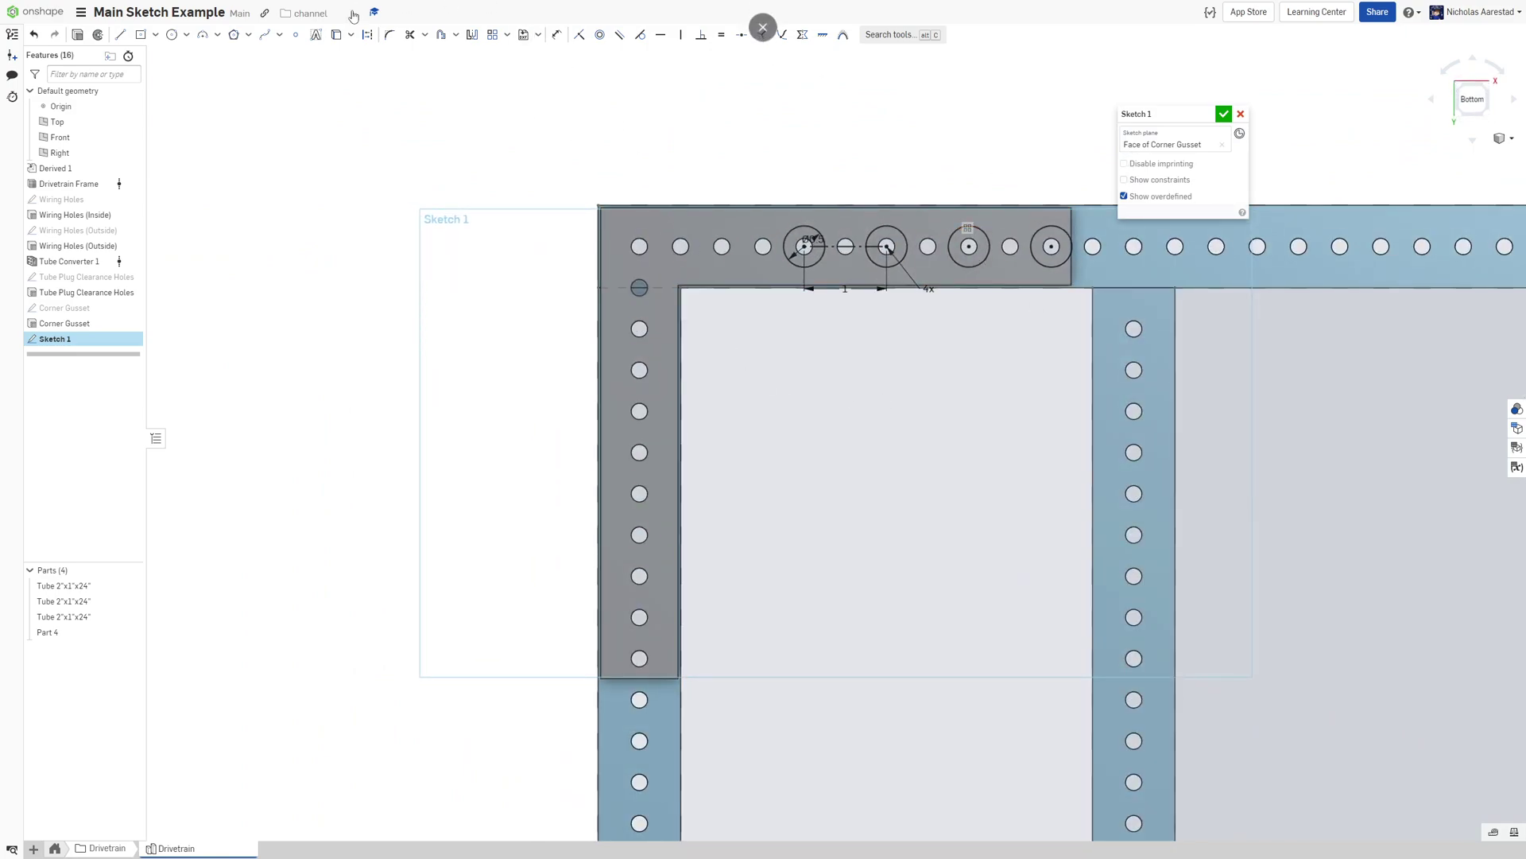
Draw a diagonal construction line across the corner from the tube frame's outer corner to its inner corner
scroll(671, 221, "up", 5)
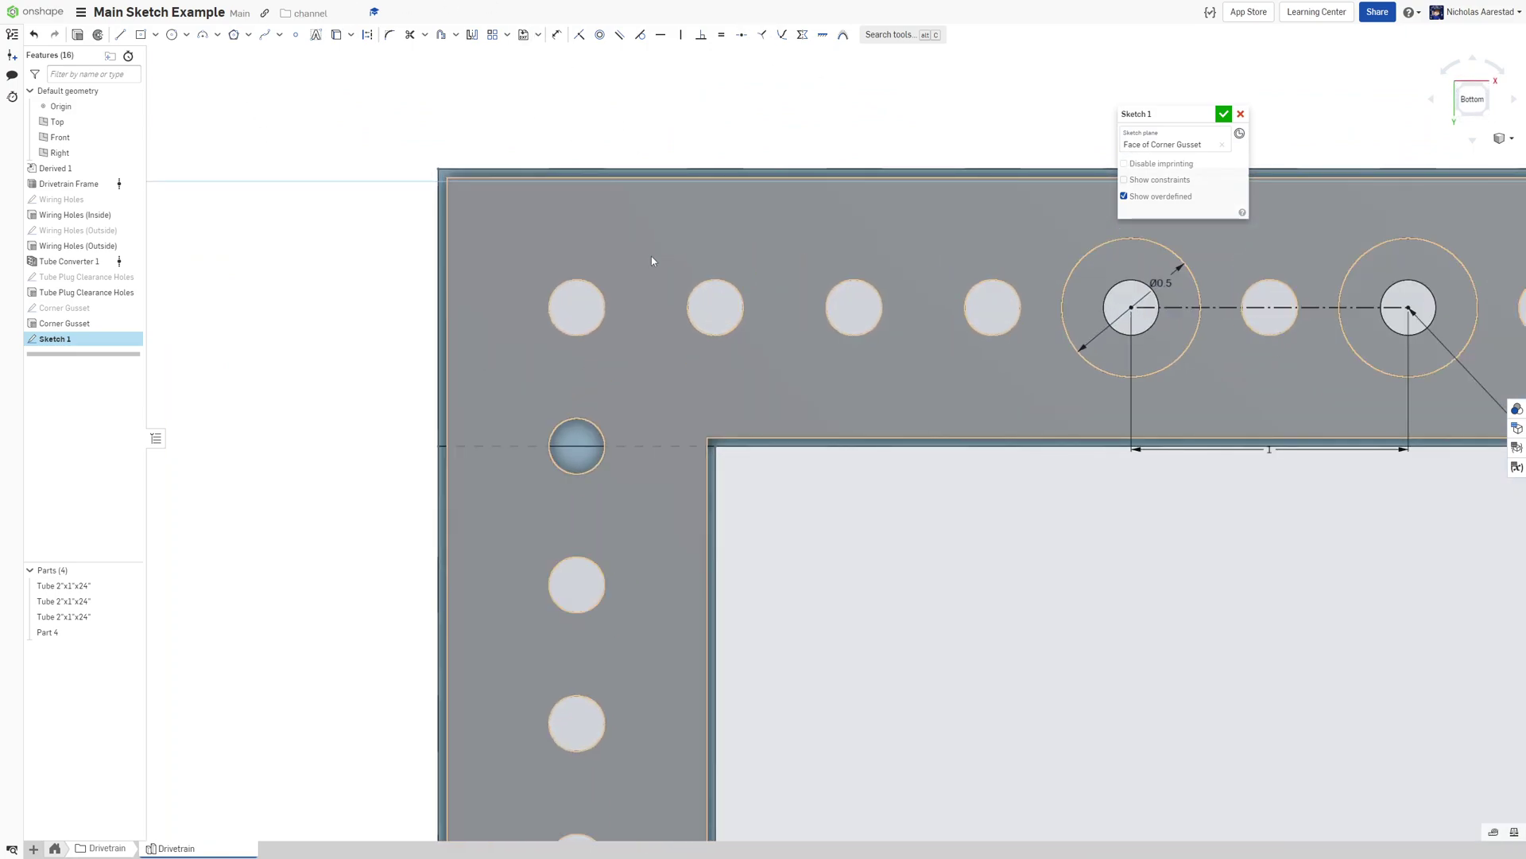
key("u")
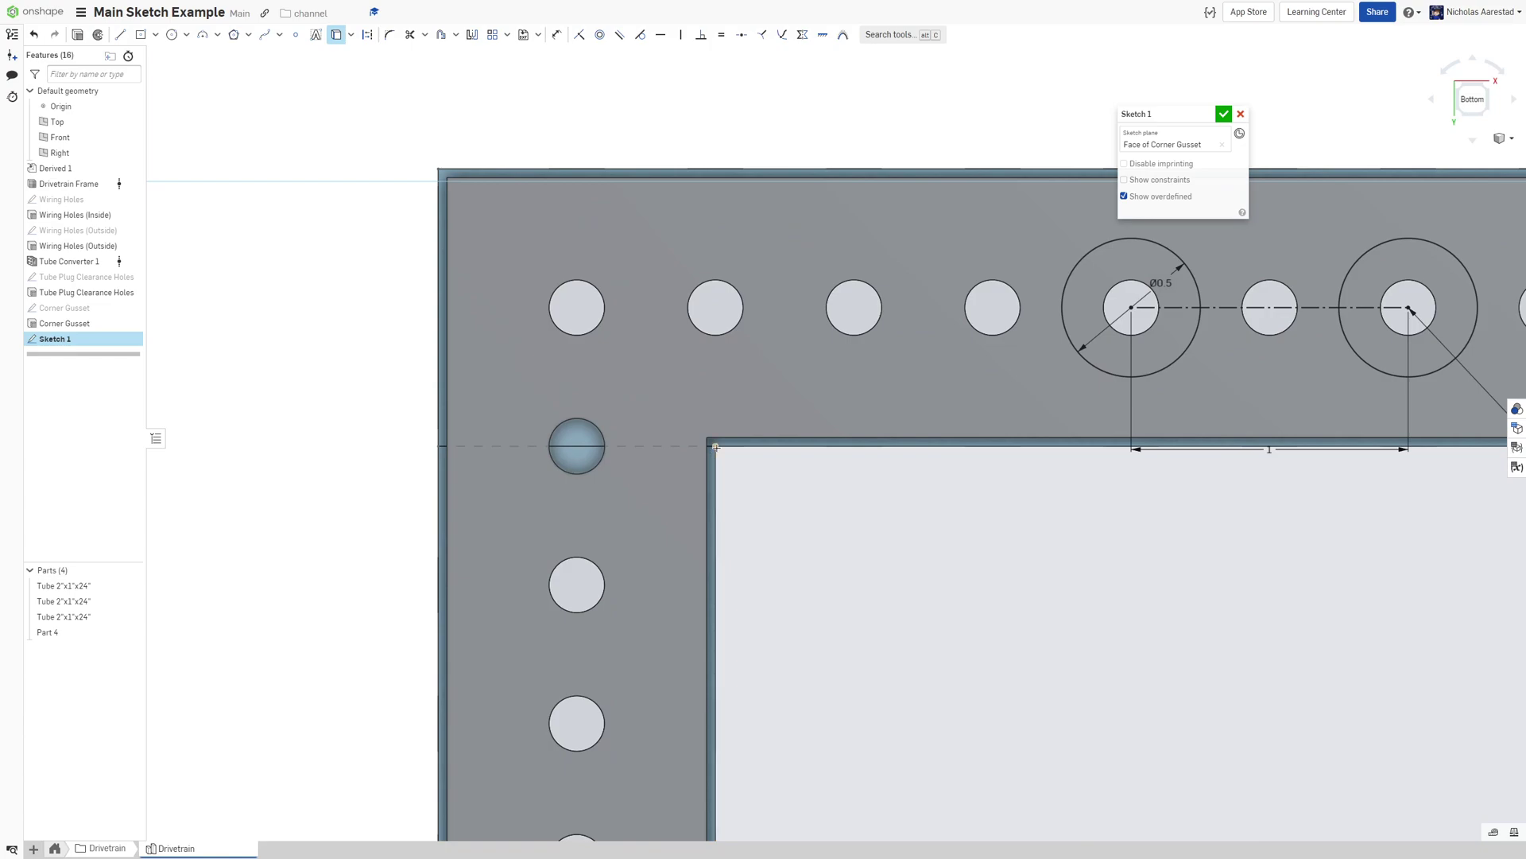
key("l")
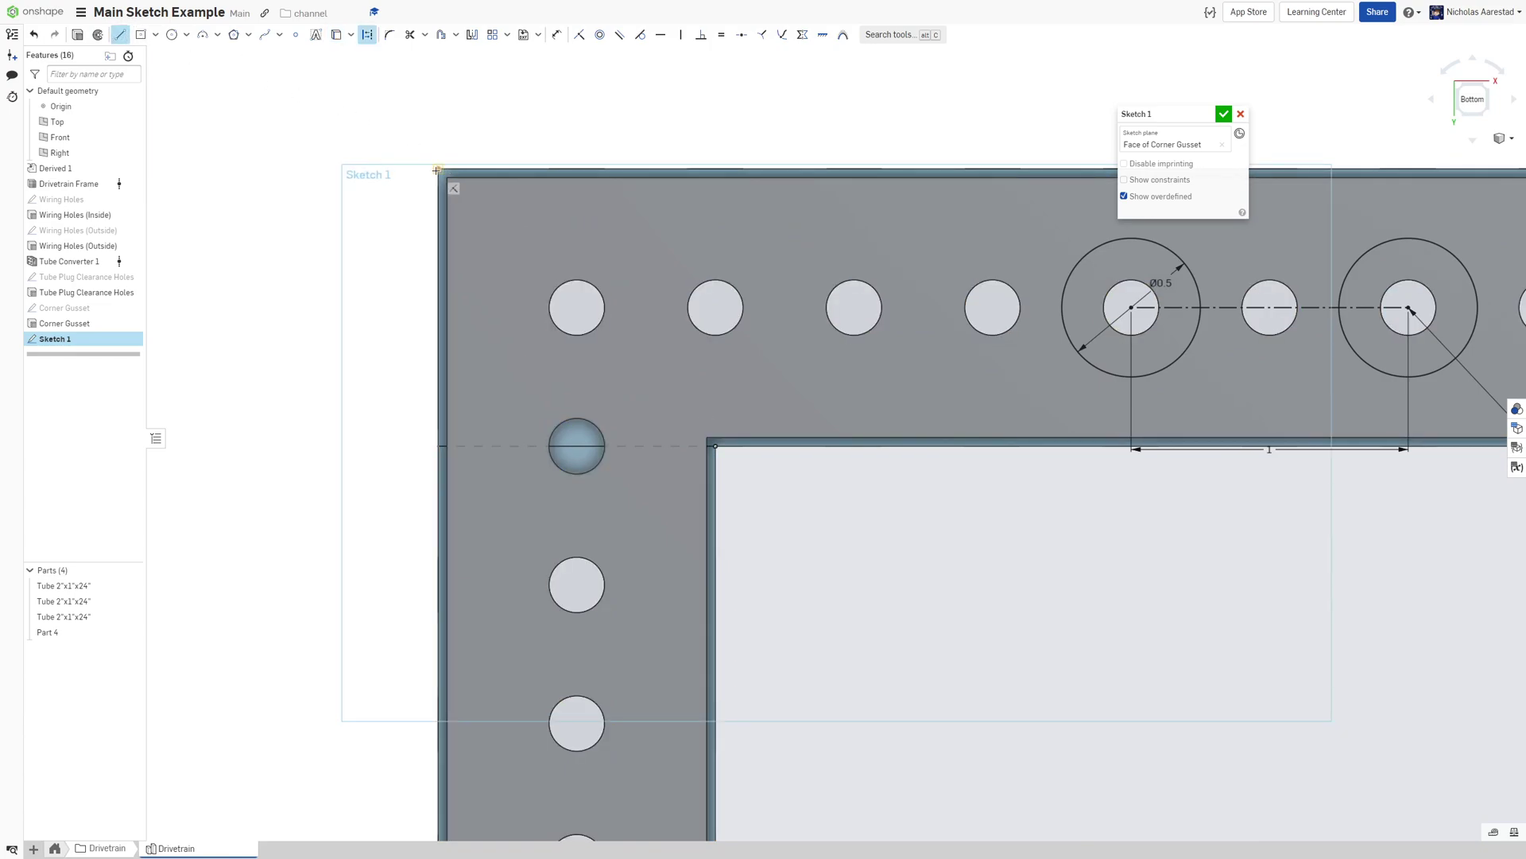
left_click(713, 441)
scroll(455, 269, "down", 3)
key("Escape")
Mirror the four patterned circles across the diagonal construction line onto the gusset's vertical arm and accept the sketch
left_click(473, 35)
left_click(551, 327)
scroll(621, 341, "down", 2)
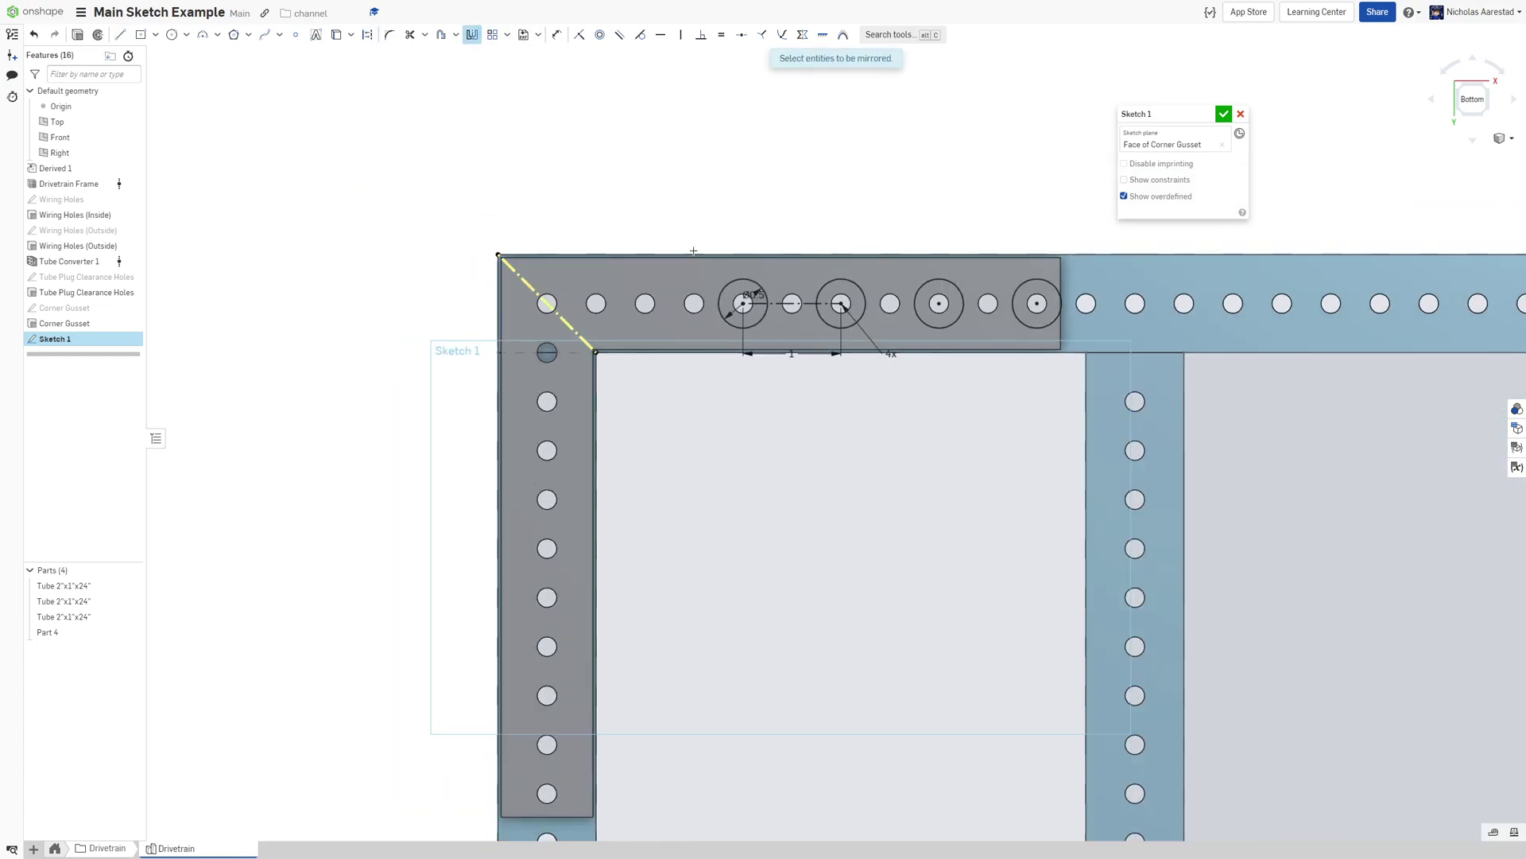
left_click_drag(660, 200, 1126, 389)
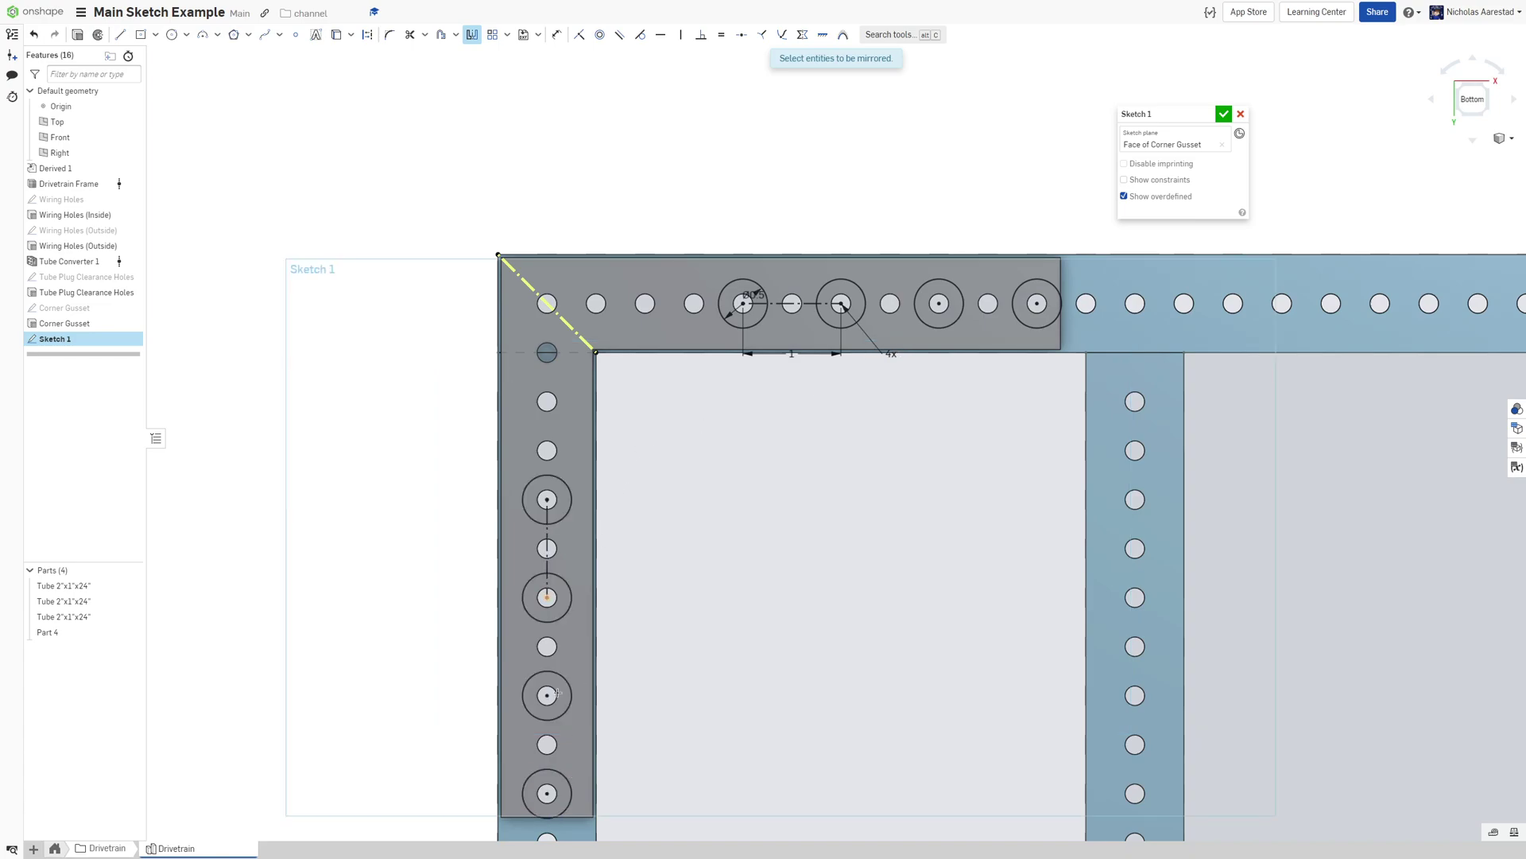
scroll(845, 395, "down", 2)
mouse_move(852, 518)
right_mouse_down()
mouse_move(910, 442)
mouse_move(860, 464)
right_mouse_up()
key("Return")
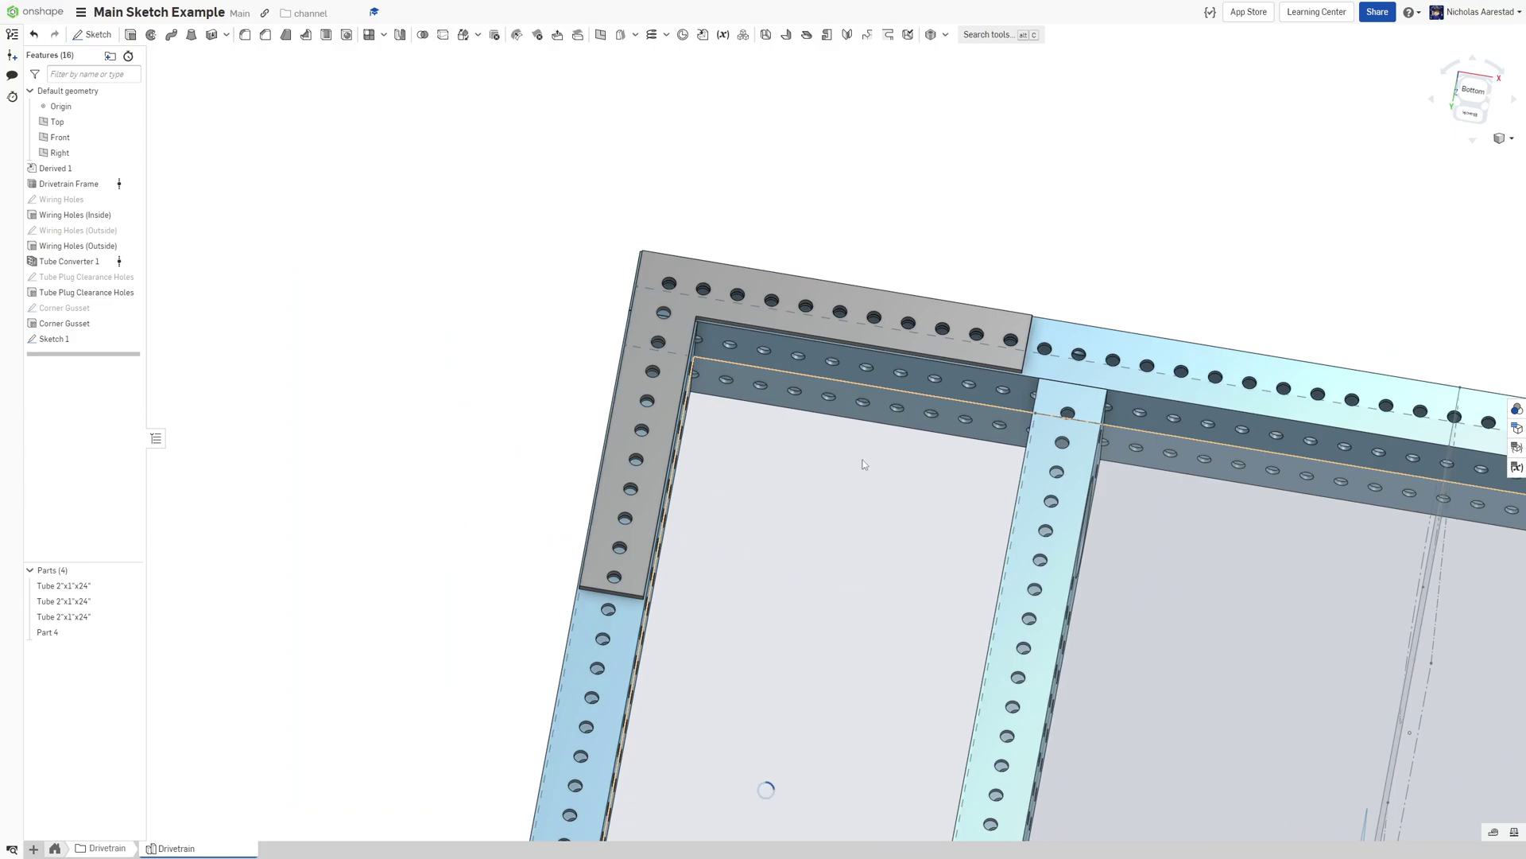
Set up a Remove extrude of the sketched circles with the gusset and the two adjoining corner tubes as merge scope
key("shift+e")
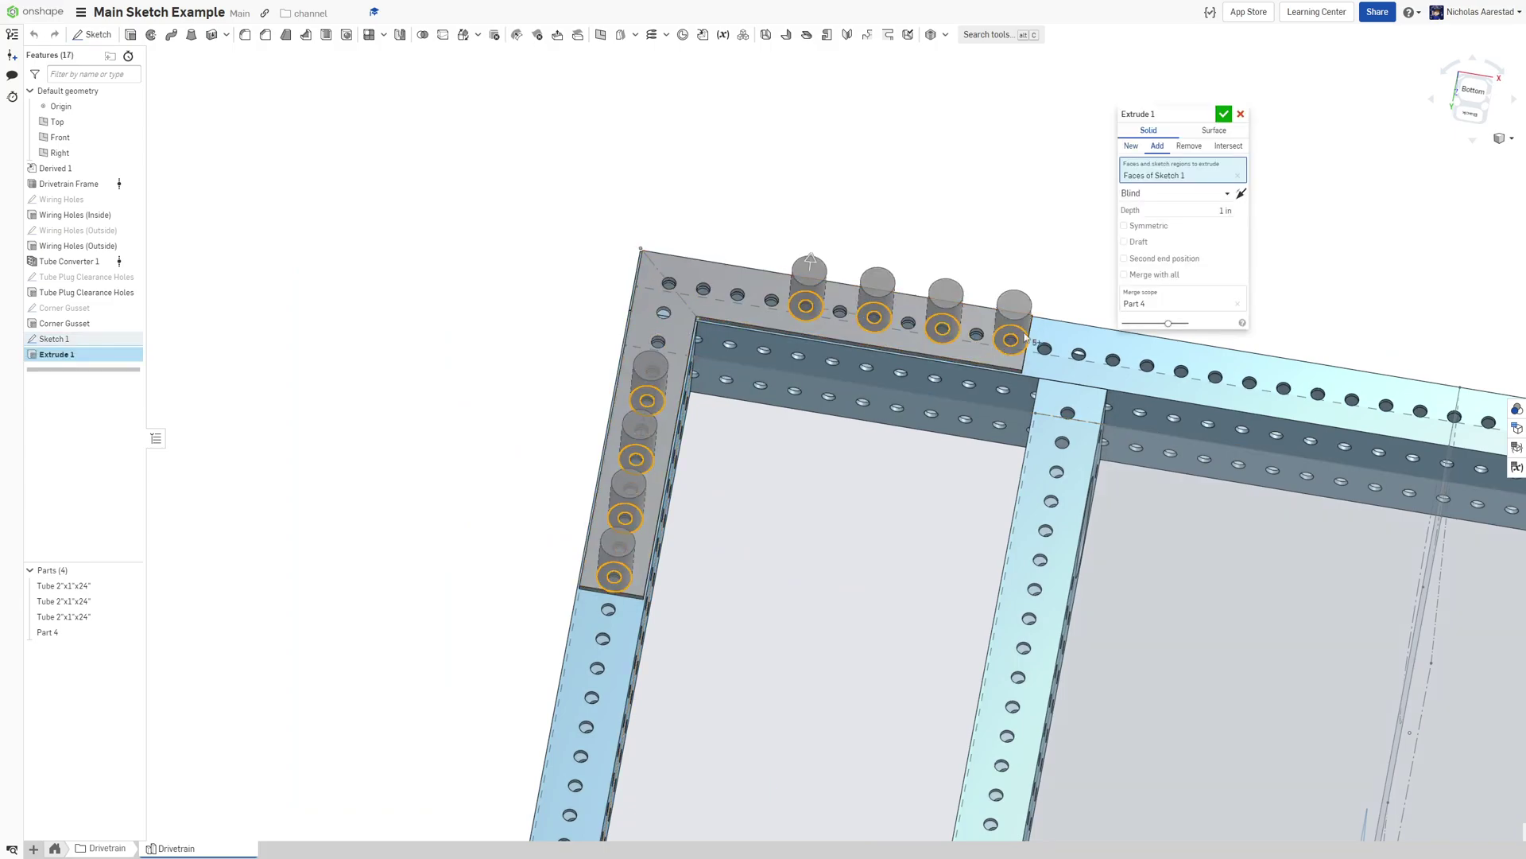
scroll(1043, 316, "up", 3)
left_click(1190, 146)
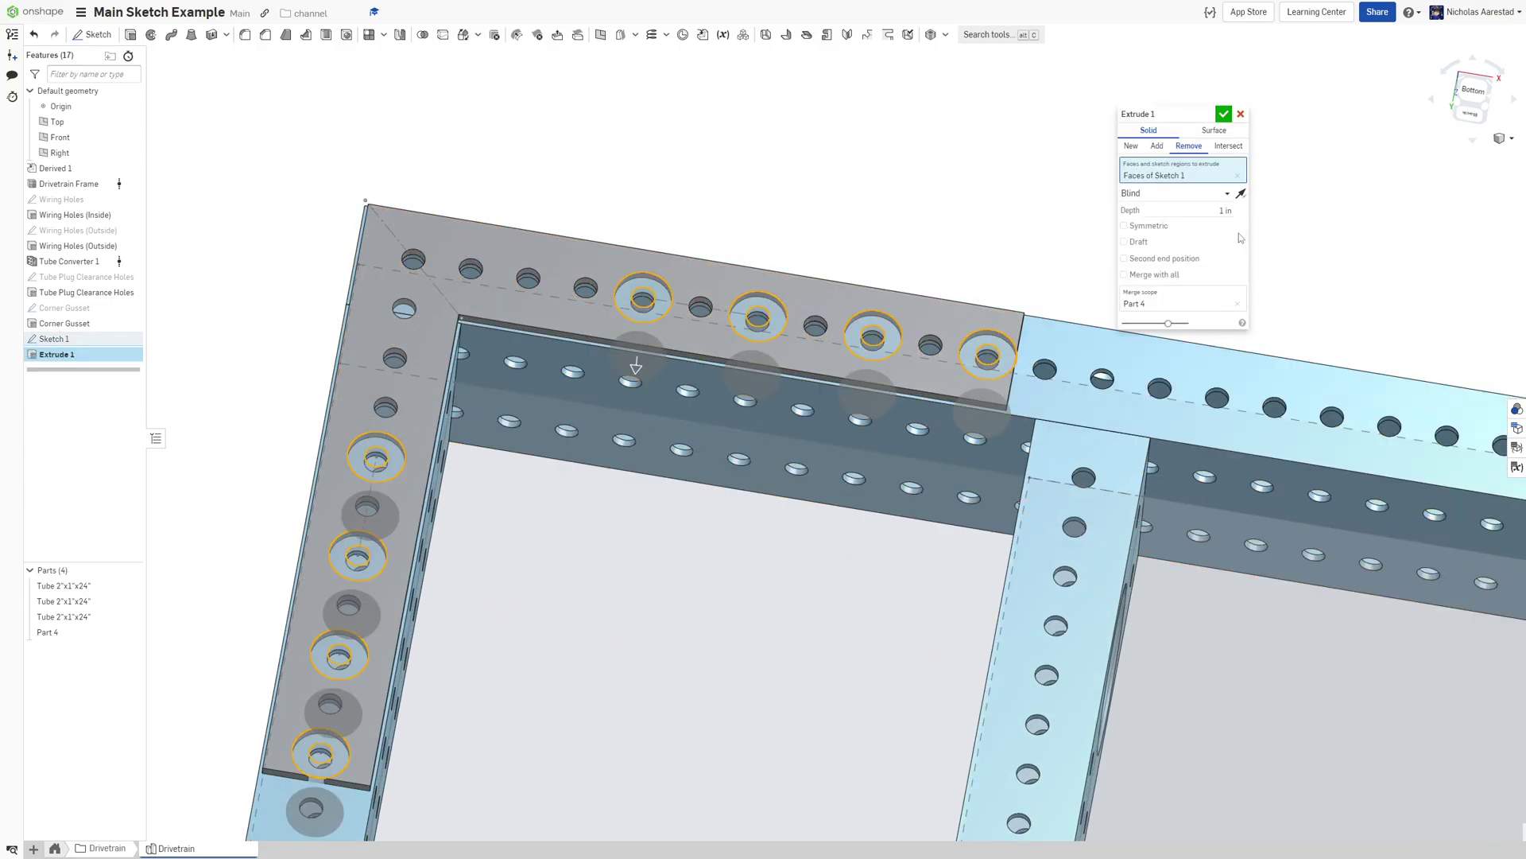
left_click(1176, 304)
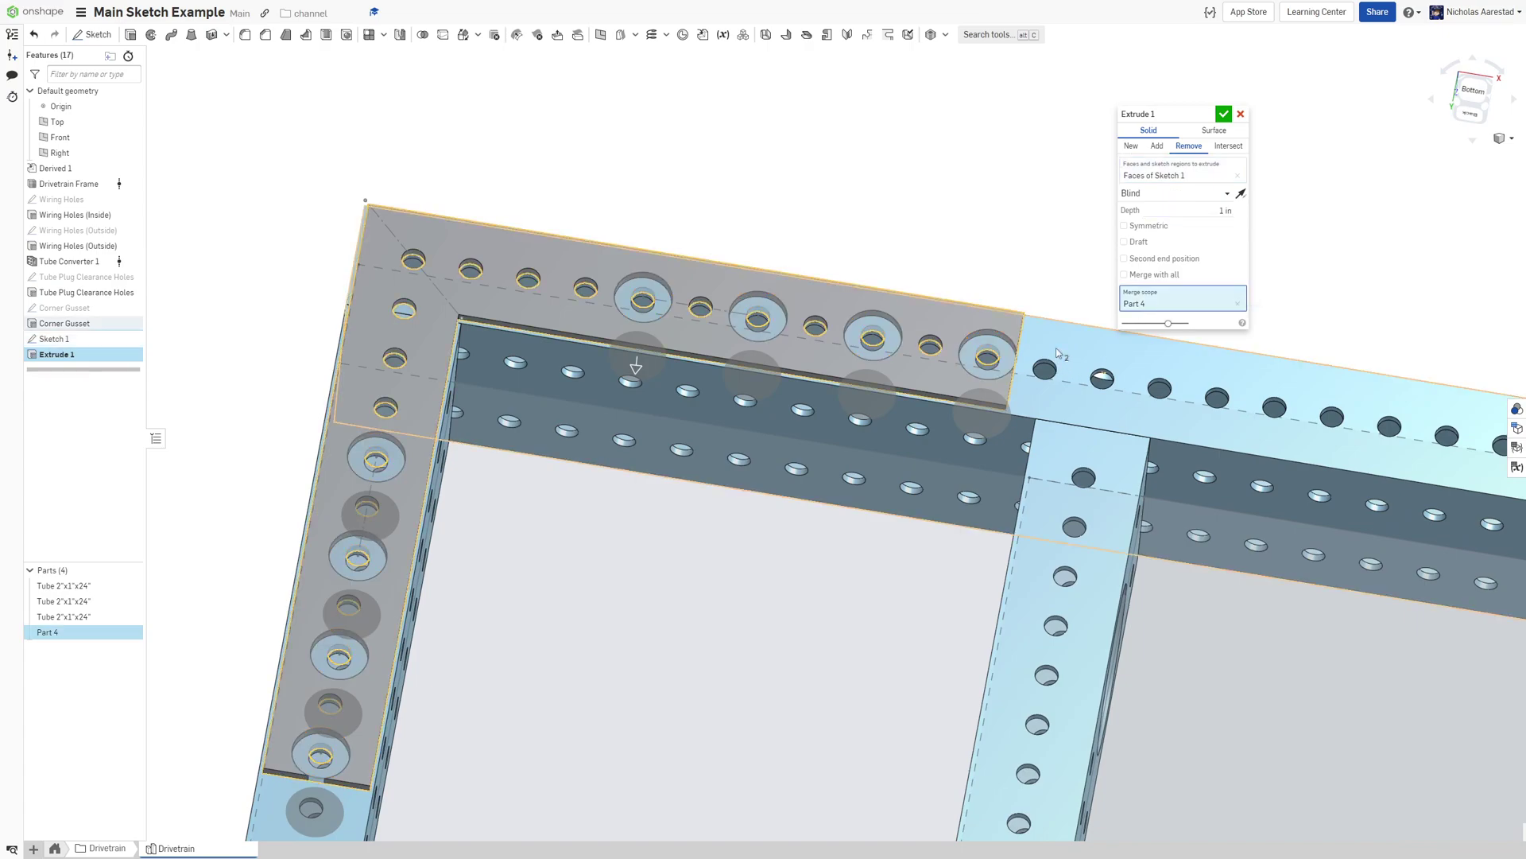
left_click(1056, 347)
scroll(414, 676, "down", 3)
scroll(440, 592, "up", 1)
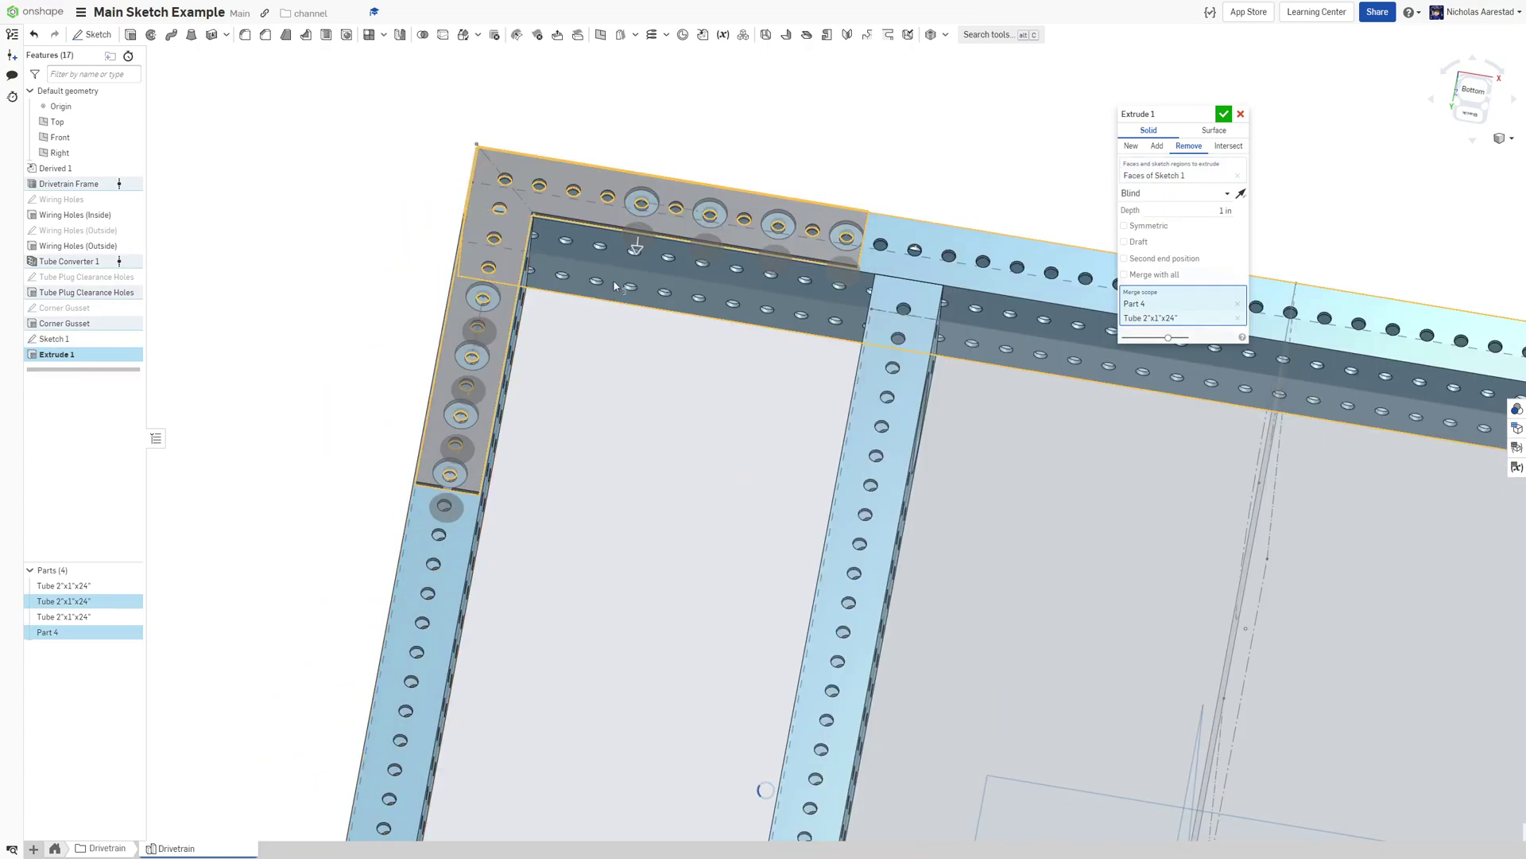
left_click(477, 548)
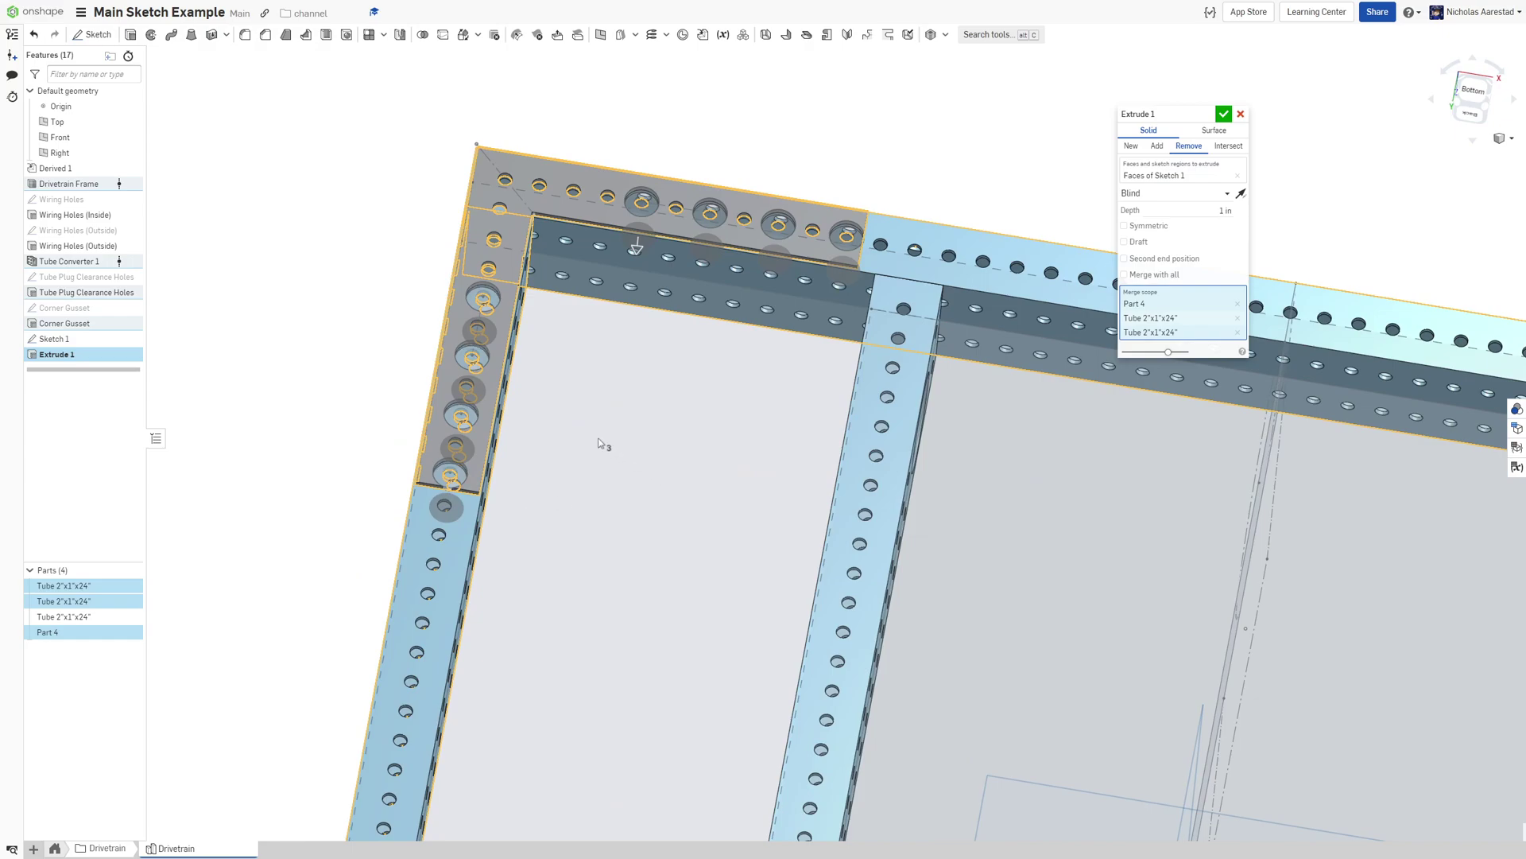
End the circle cut with Up to face at the horizontal tube's interior face and accept the extrude
scroll(600, 421, "down", 3)
scroll(593, 407, "up", 3)
scroll(585, 388, "down", 2)
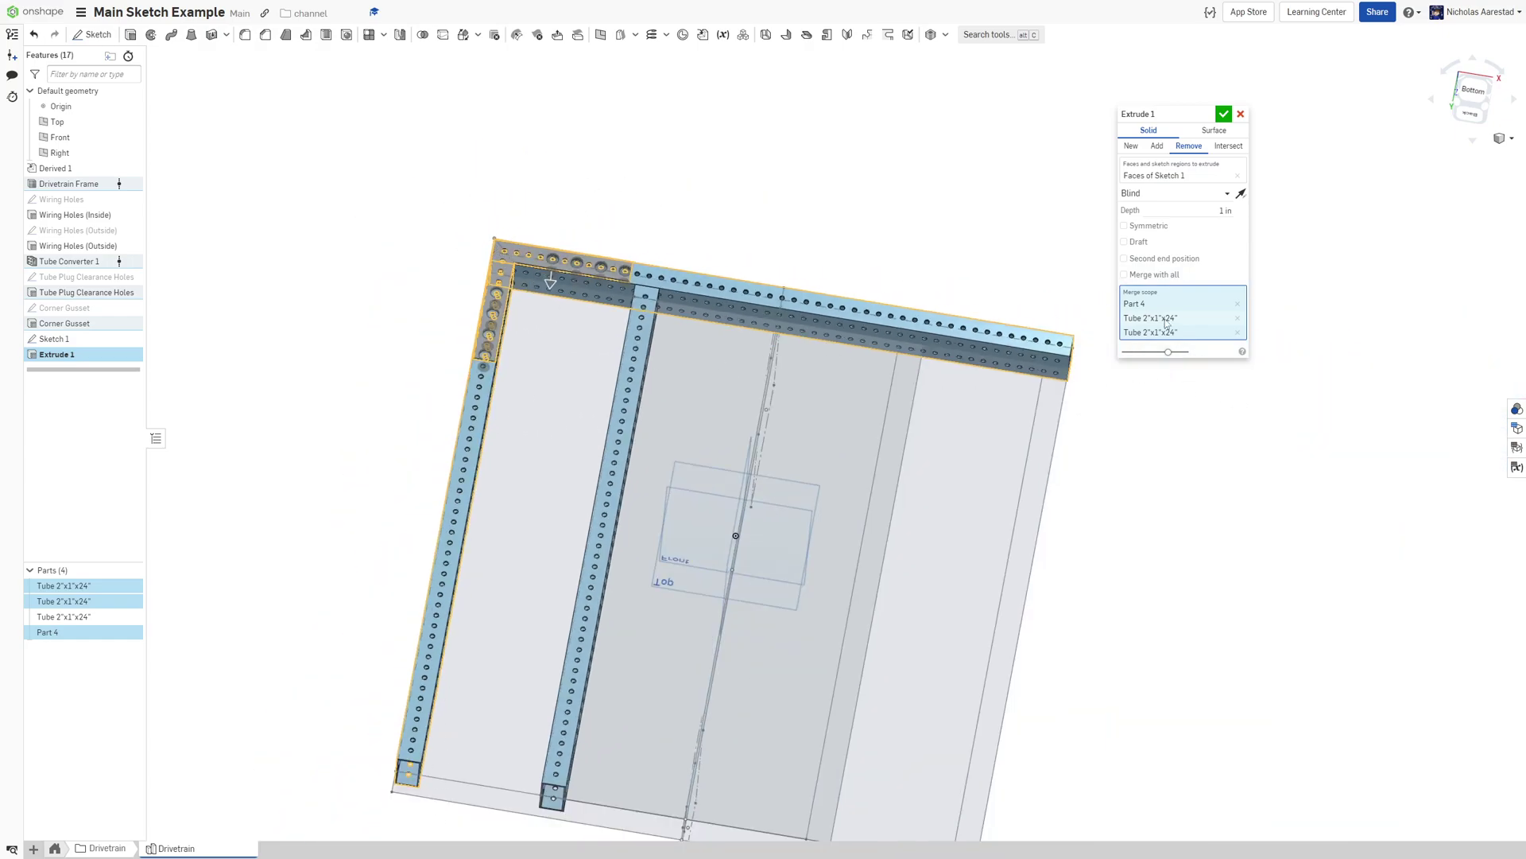
scroll(528, 101, "up", 5)
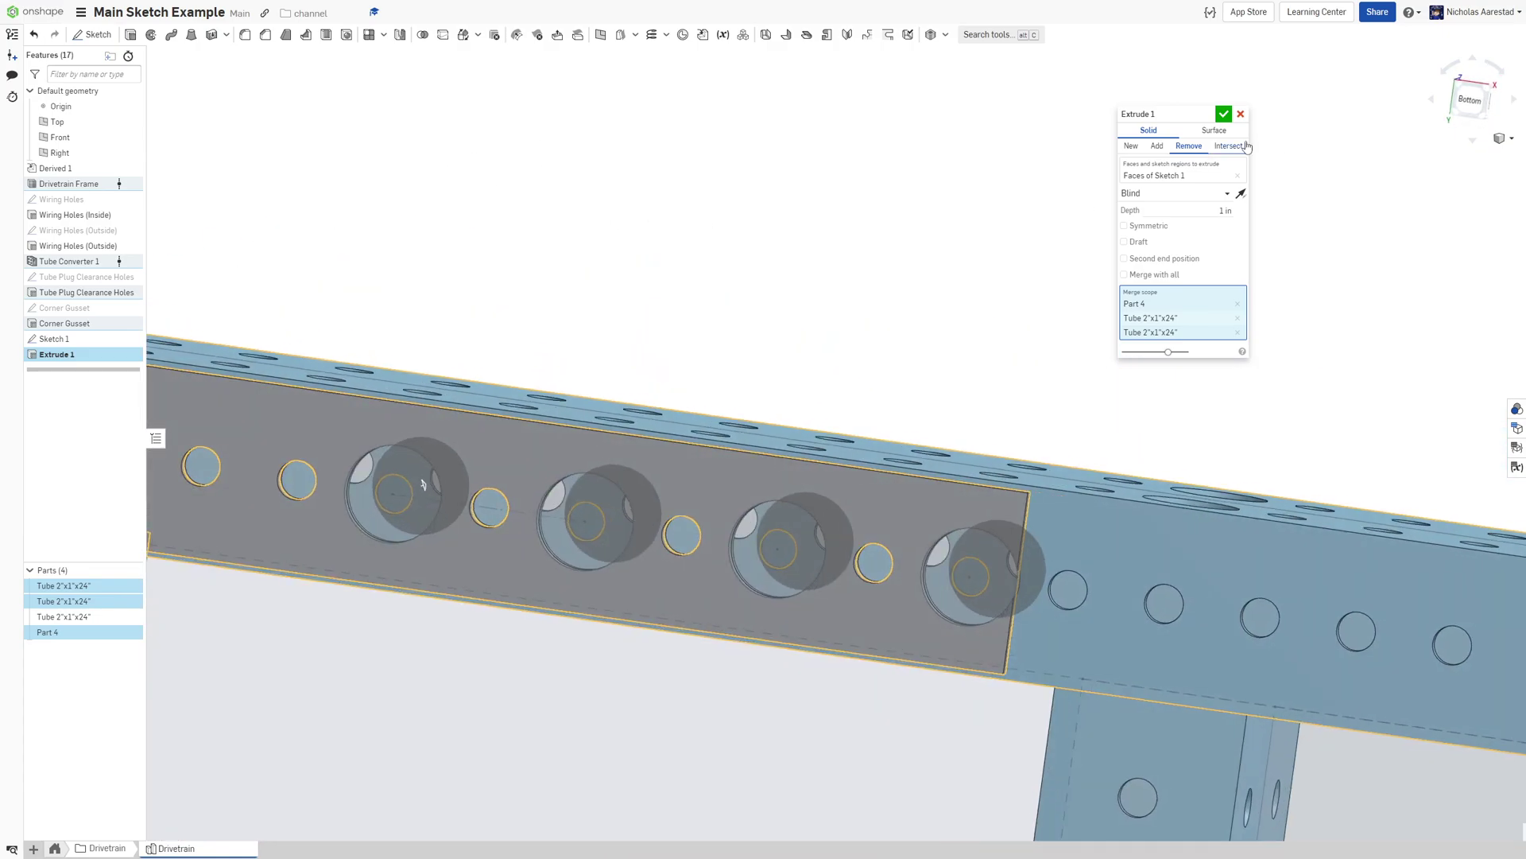
left_click(1185, 193)
left_click(1155, 243)
scroll(886, 242, "down", 7)
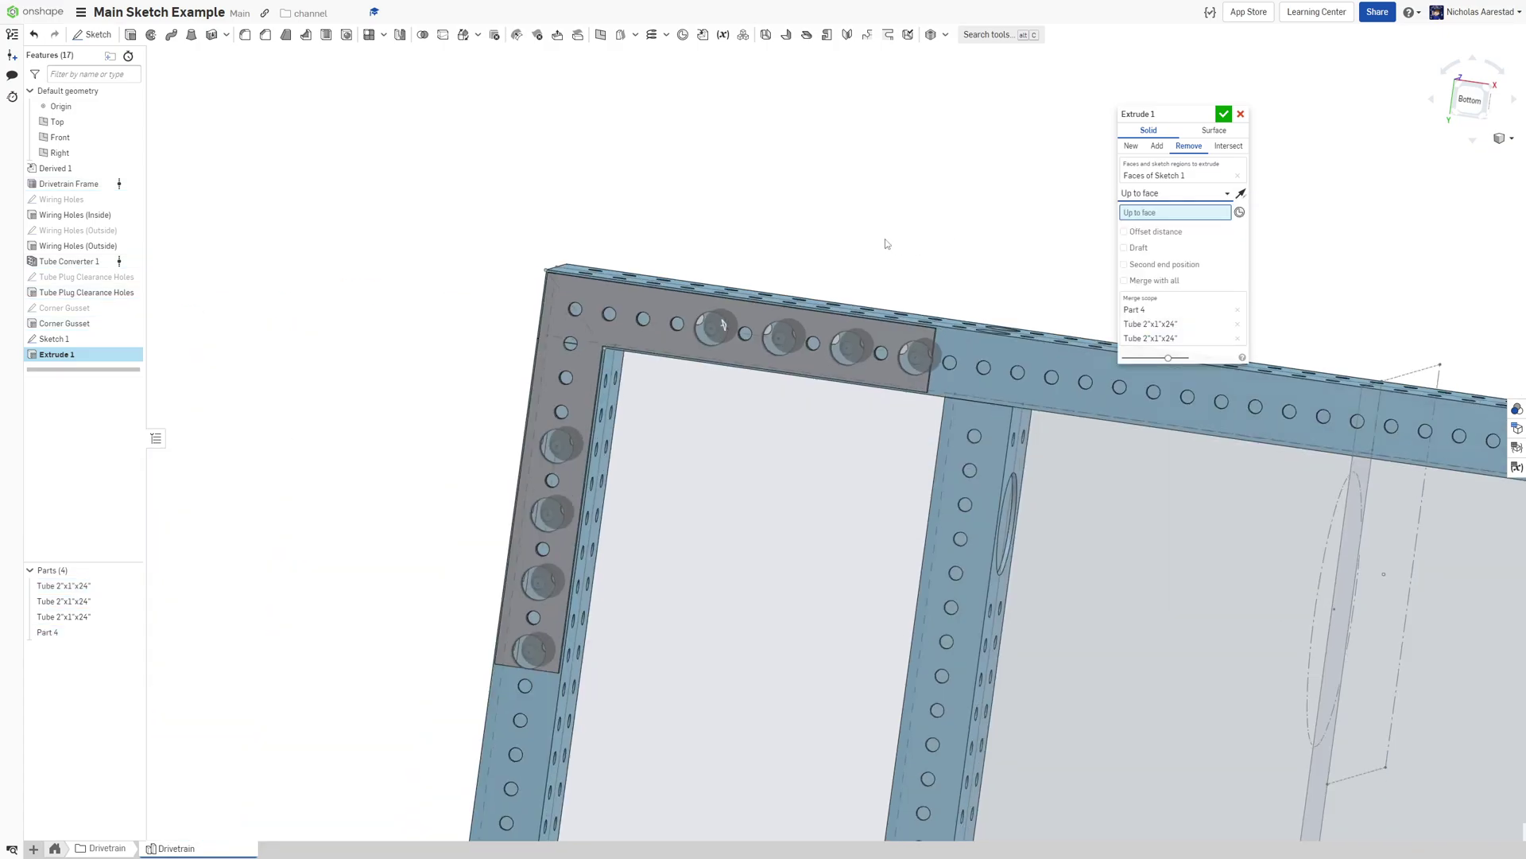
right_click_drag(763, 258, 834, 272)
scroll(834, 272, "up", 4)
left_click(640, 313)
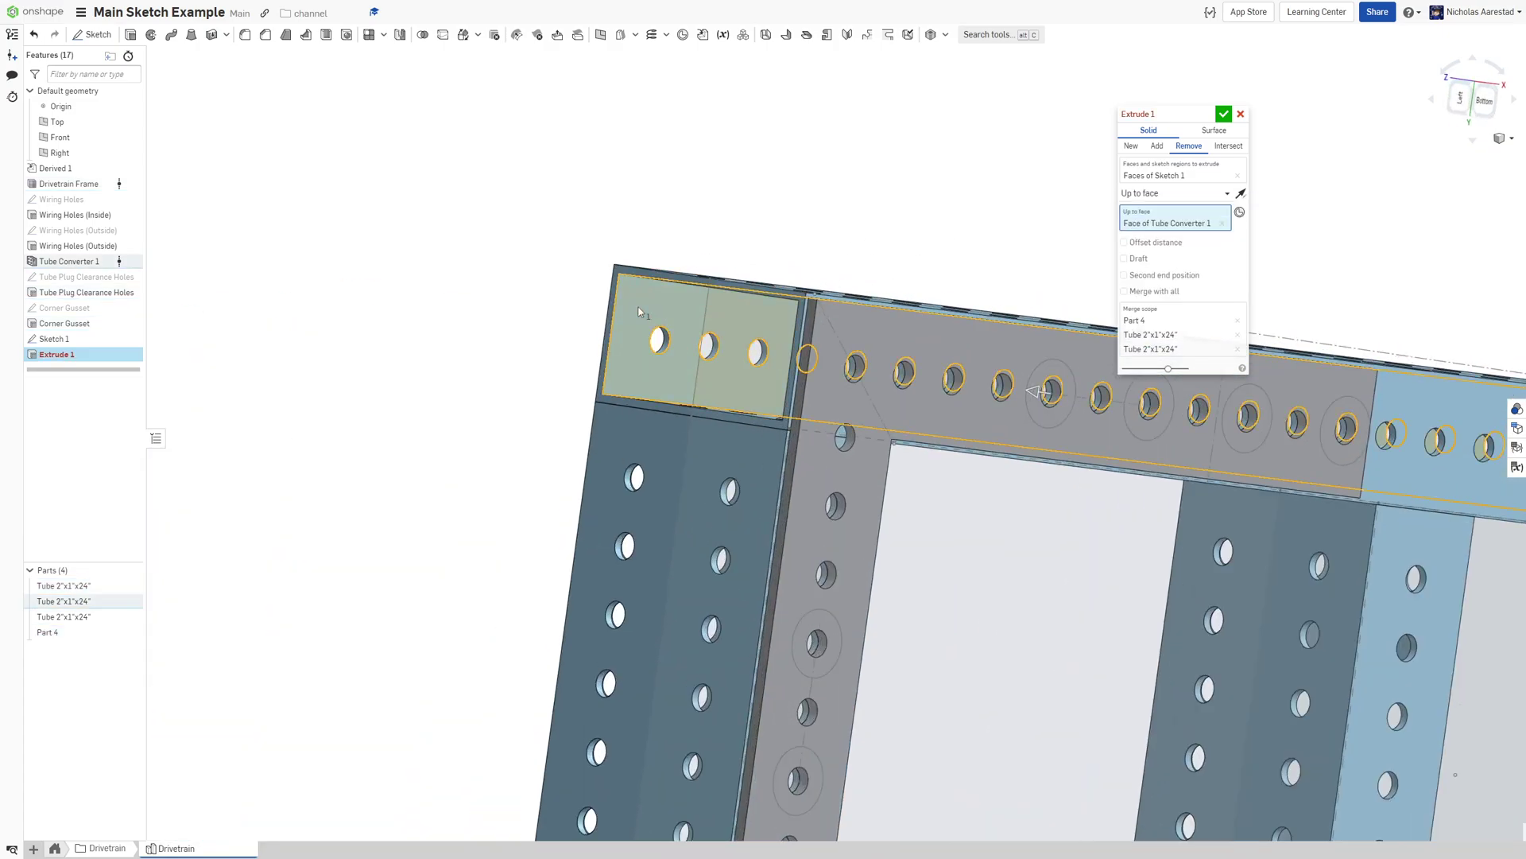
right_click_drag(640, 313, 680, 300)
scroll(698, 317, "down", 5)
right_click_drag(698, 317, 513, 333)
scroll(993, 313, "up", 4)
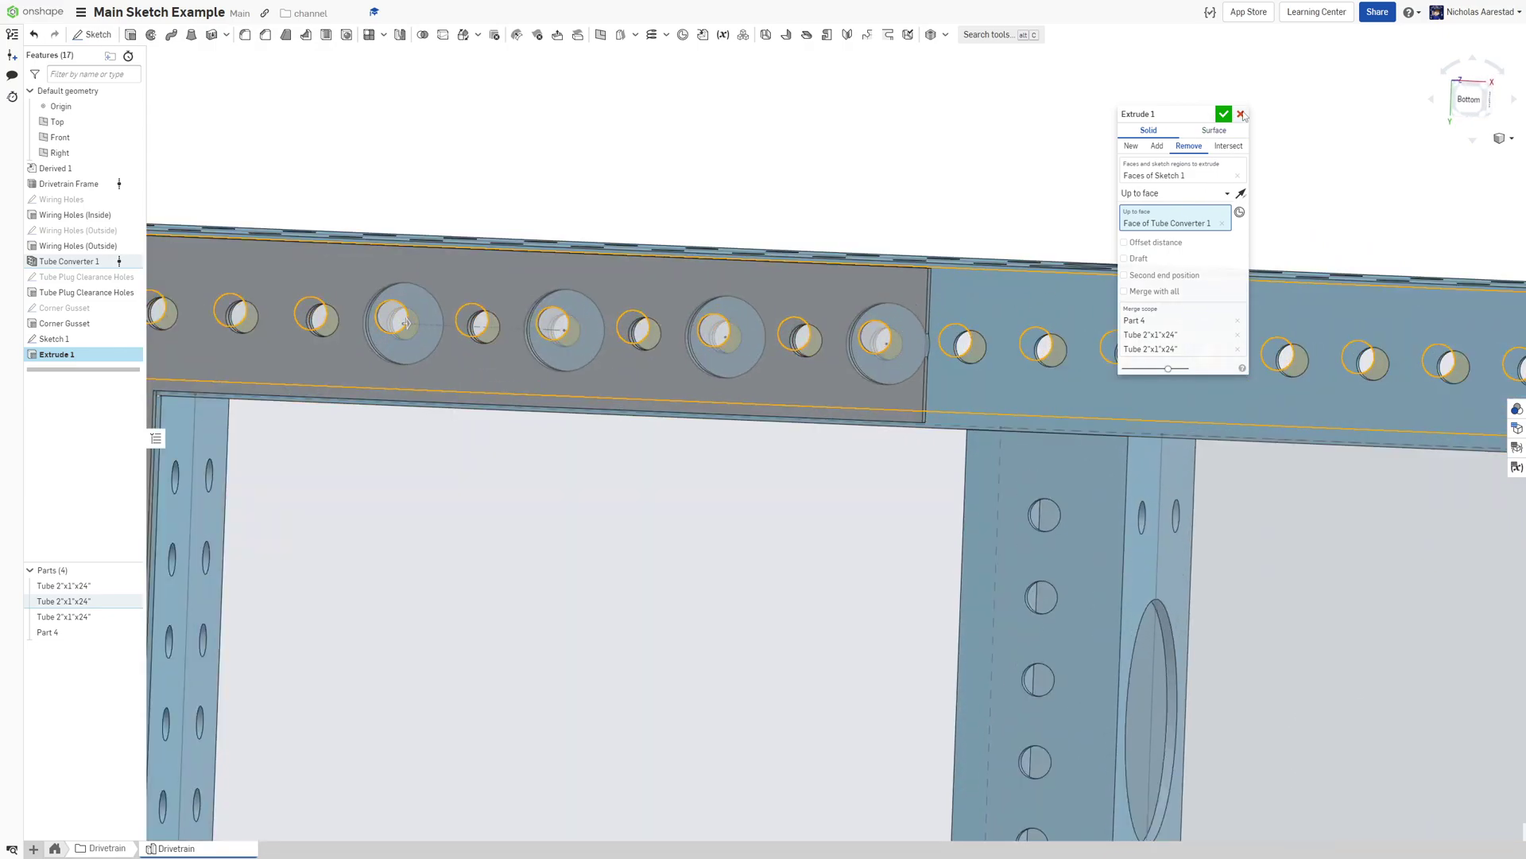
left_click(1223, 114)
Reopen the gusset circle sketch, set the circles' diameter to 0.375 in, and accept the sketch
scroll(852, 298, "down", 3)
right_click_drag(851, 298, 832, 295)
scroll(892, 264, "up", 5)
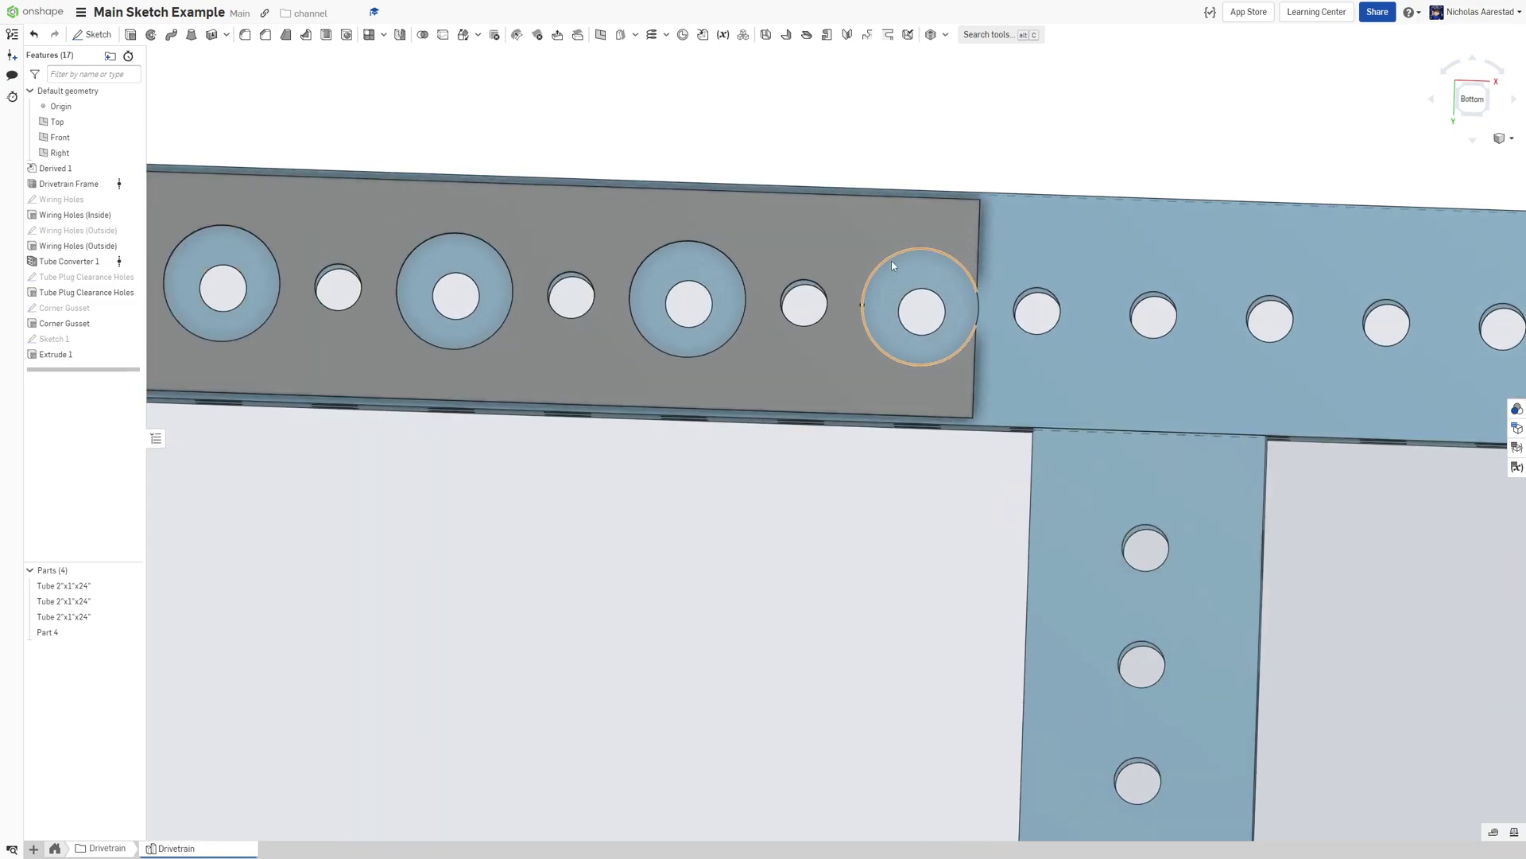
scroll(1010, 314, "down", 5)
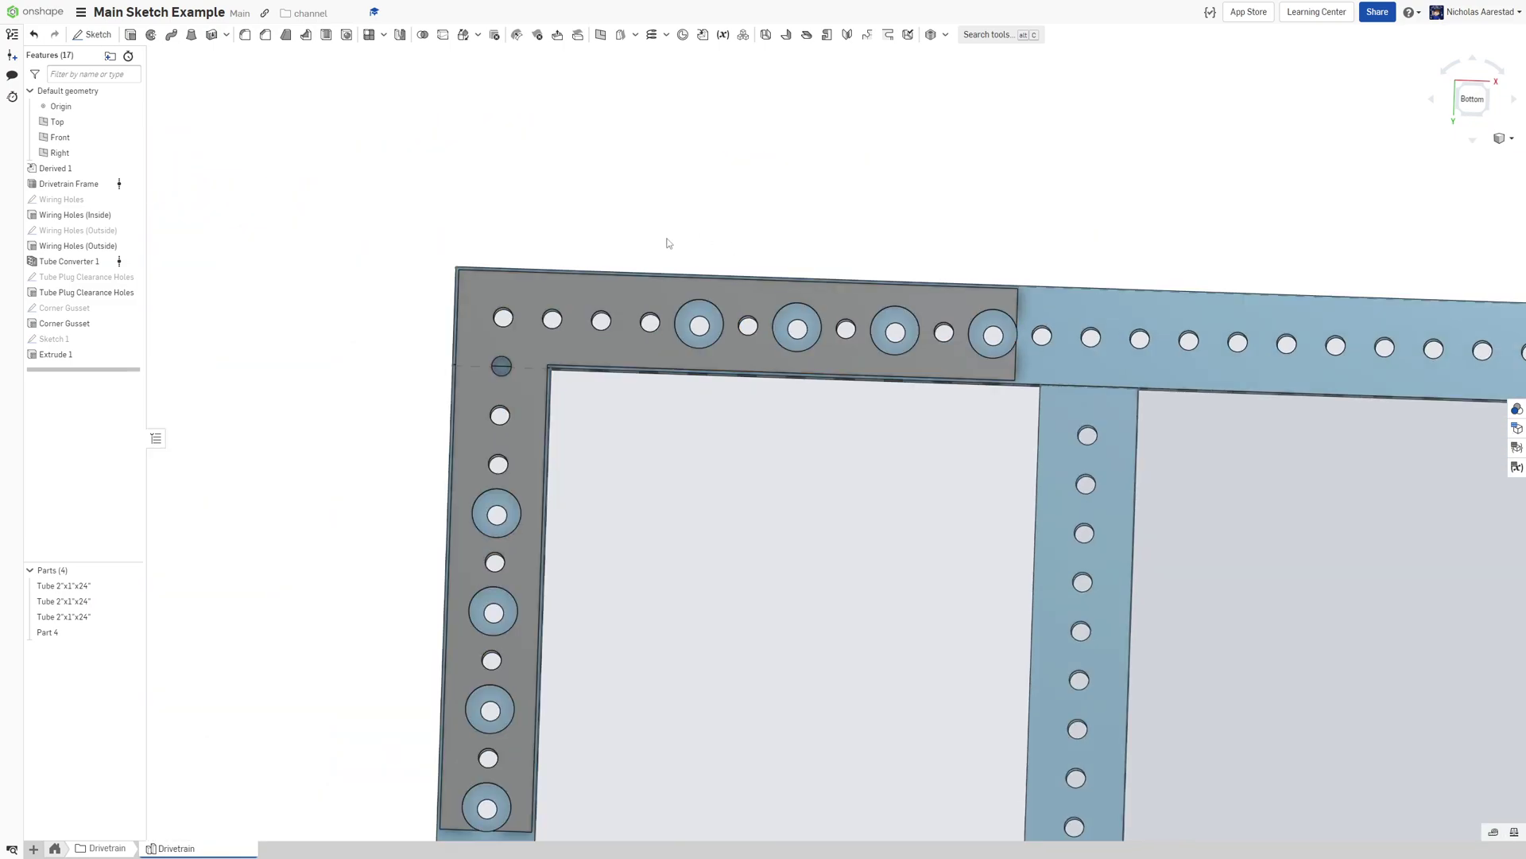
right_click_drag(667, 242, 672, 256)
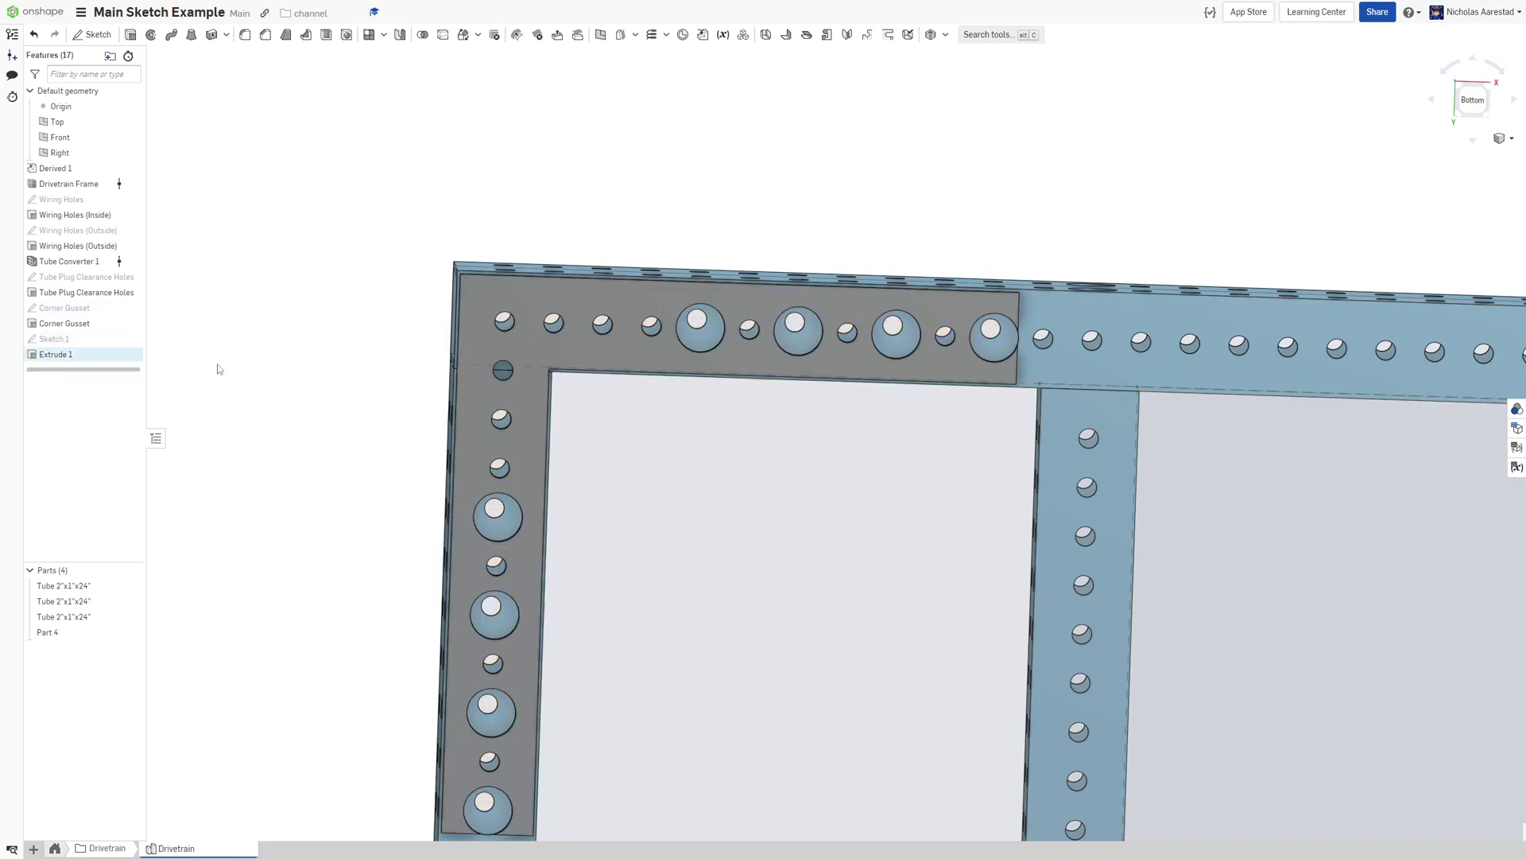
double_click(54, 339)
scroll(763, 312, "up", 2)
double_click(681, 326)
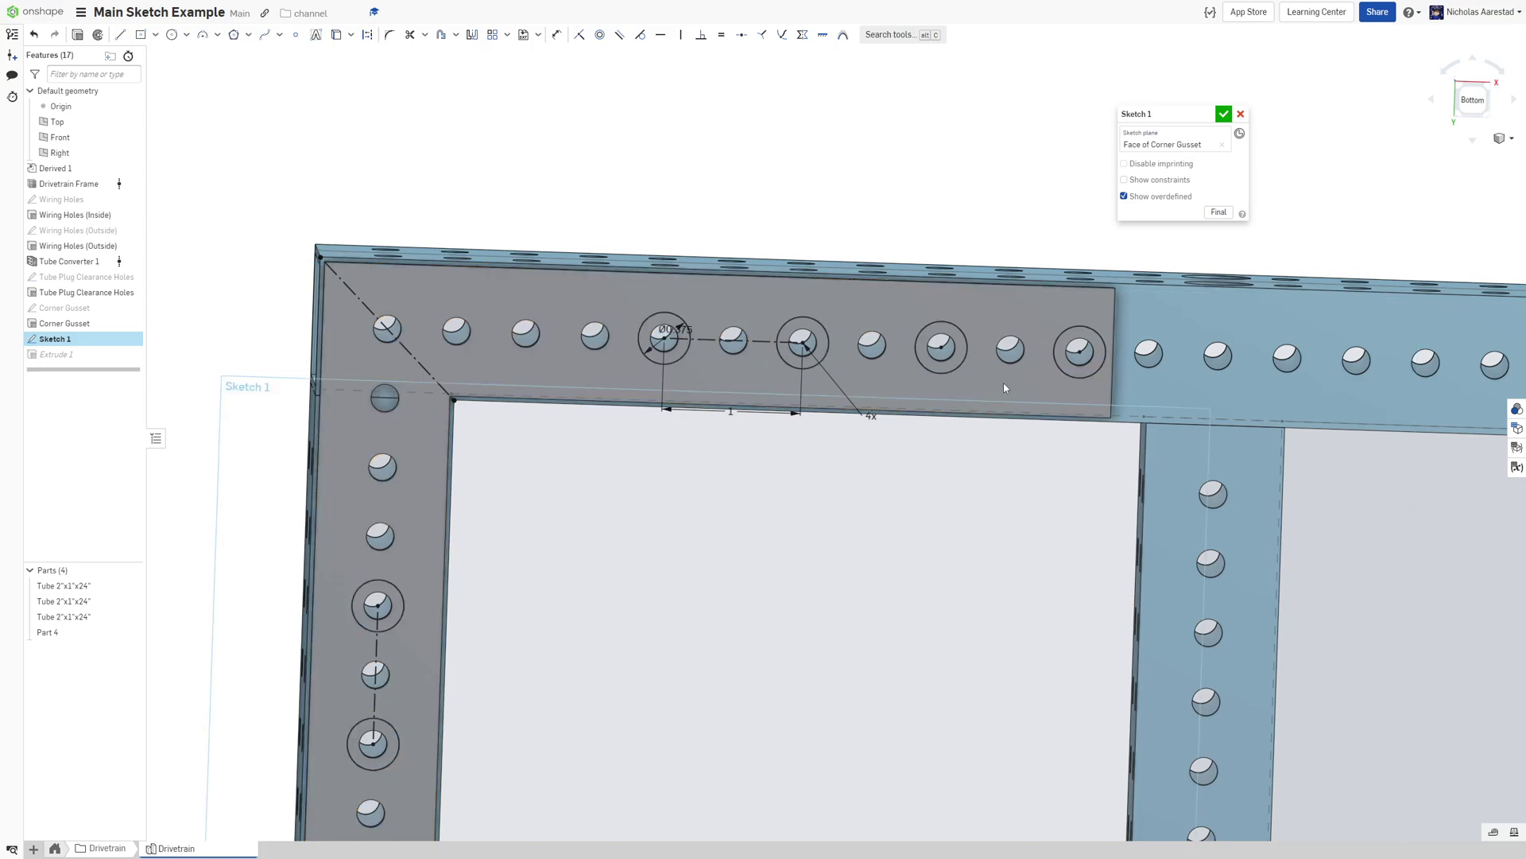
scroll(1102, 354, "up", 5)
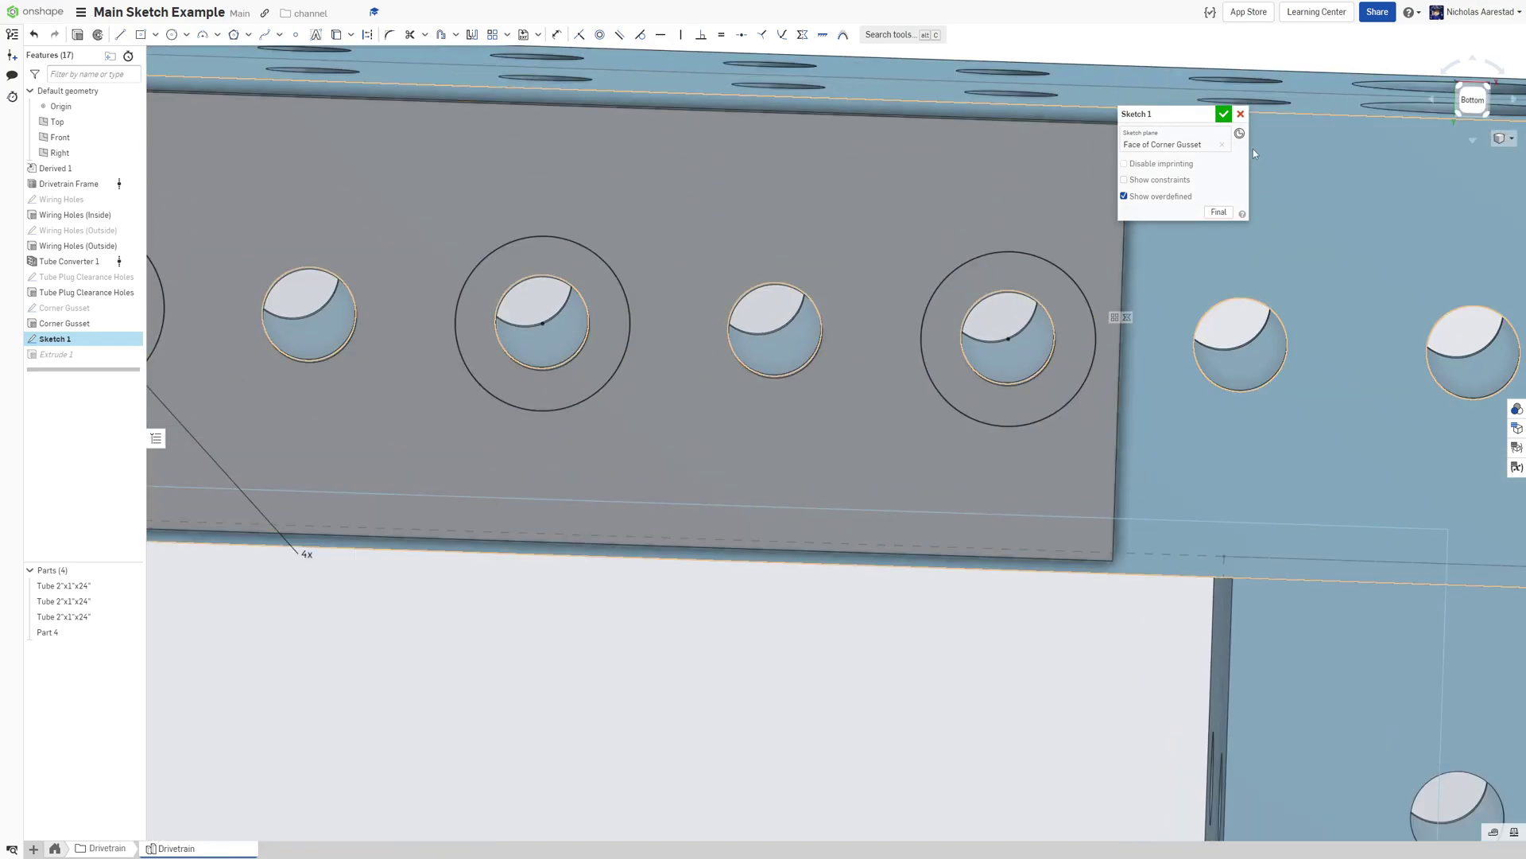
left_click(1224, 114)
Reopen the gusset circle sketch and mirror the horizontal row of circles across the frame's vertical centerline
scroll(931, 308, "down", 4)
scroll(931, 310, "down", 6)
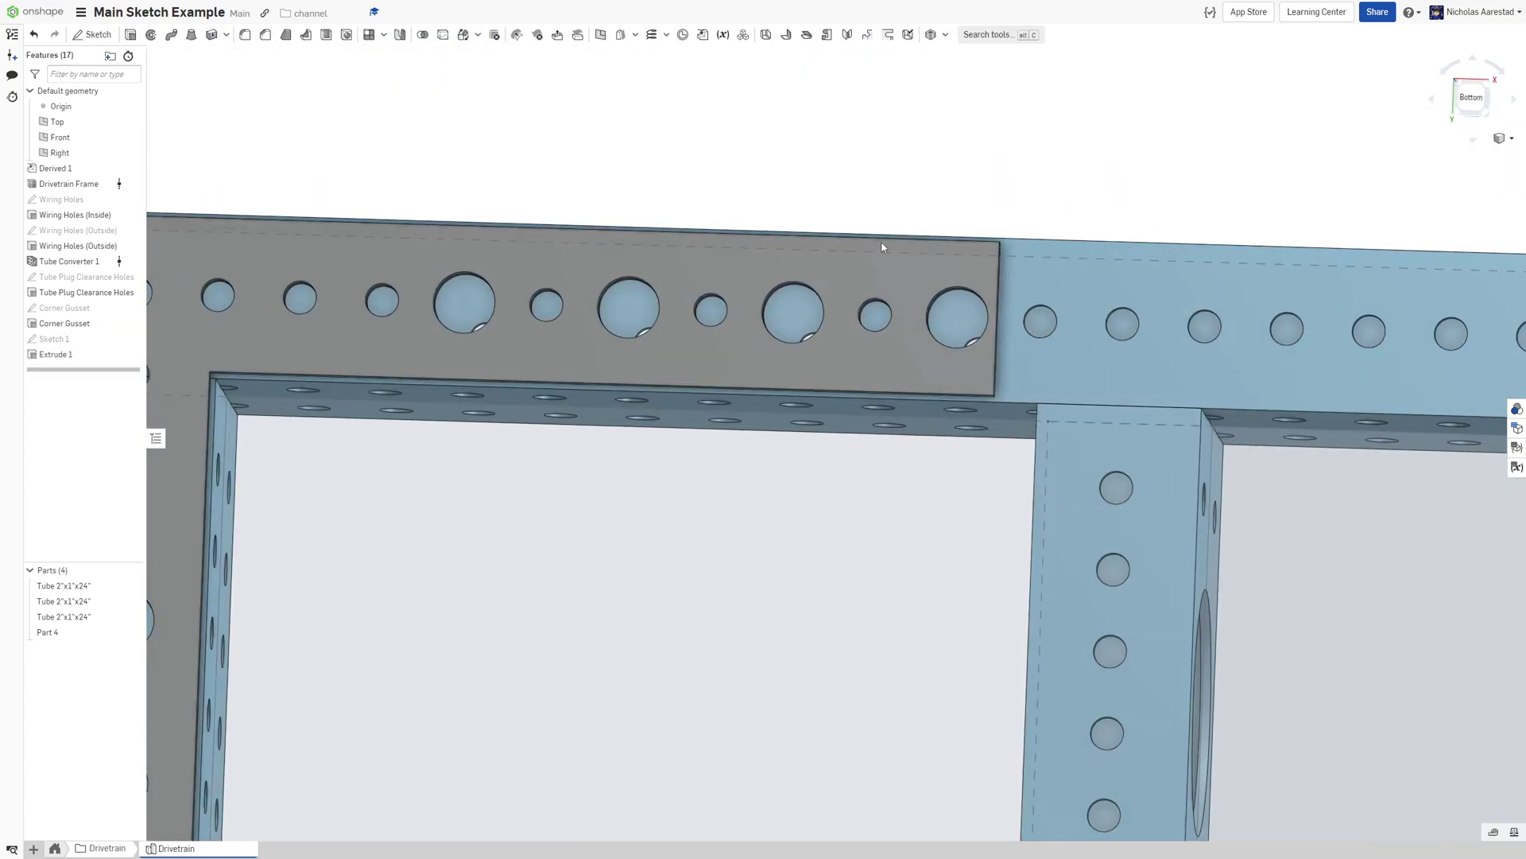
scroll(798, 363, "down", 6)
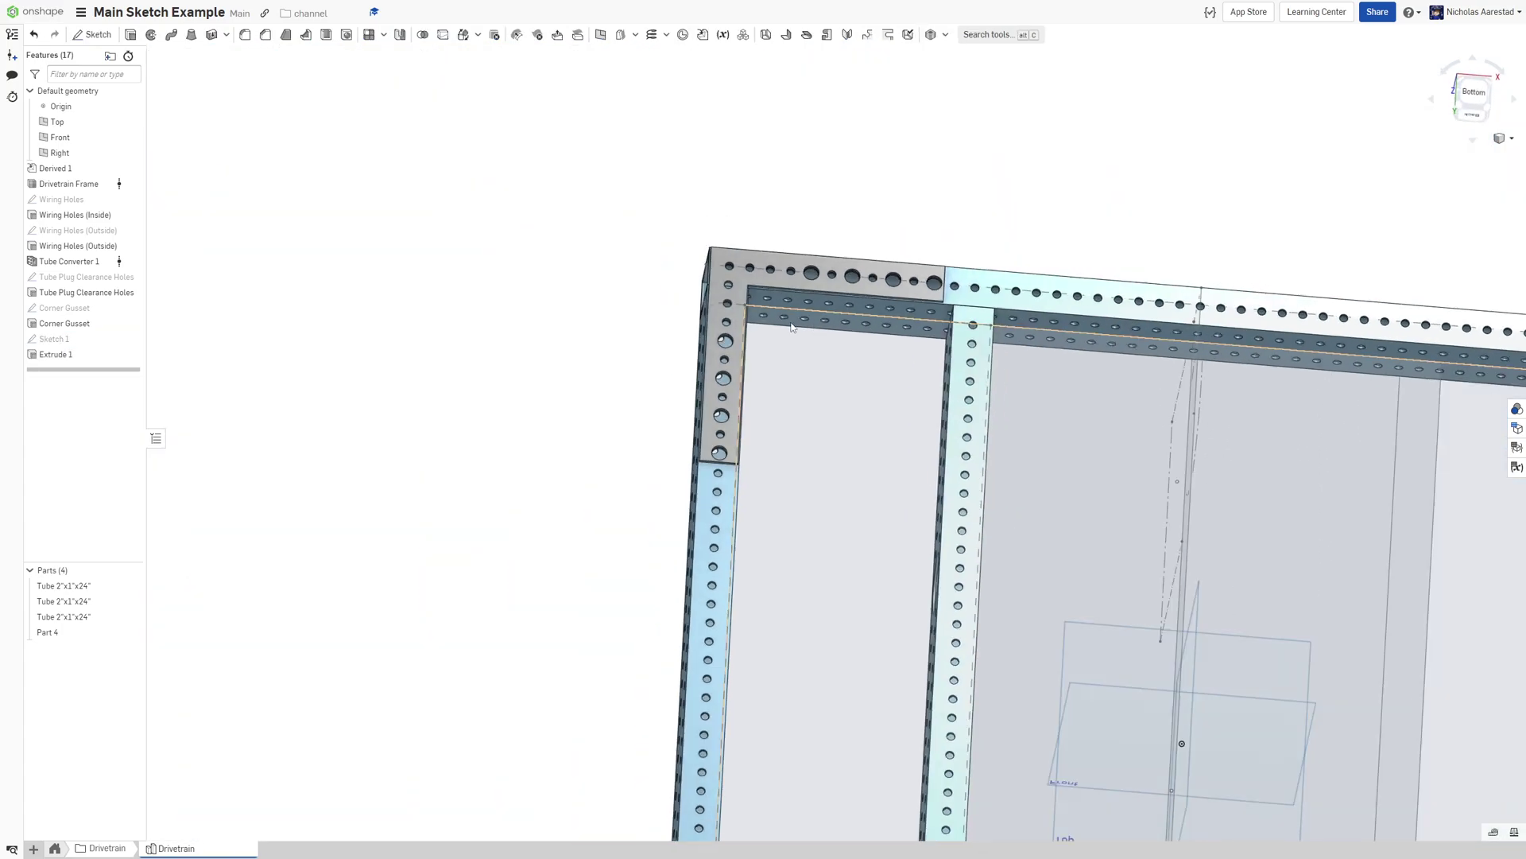
double_click(55, 339)
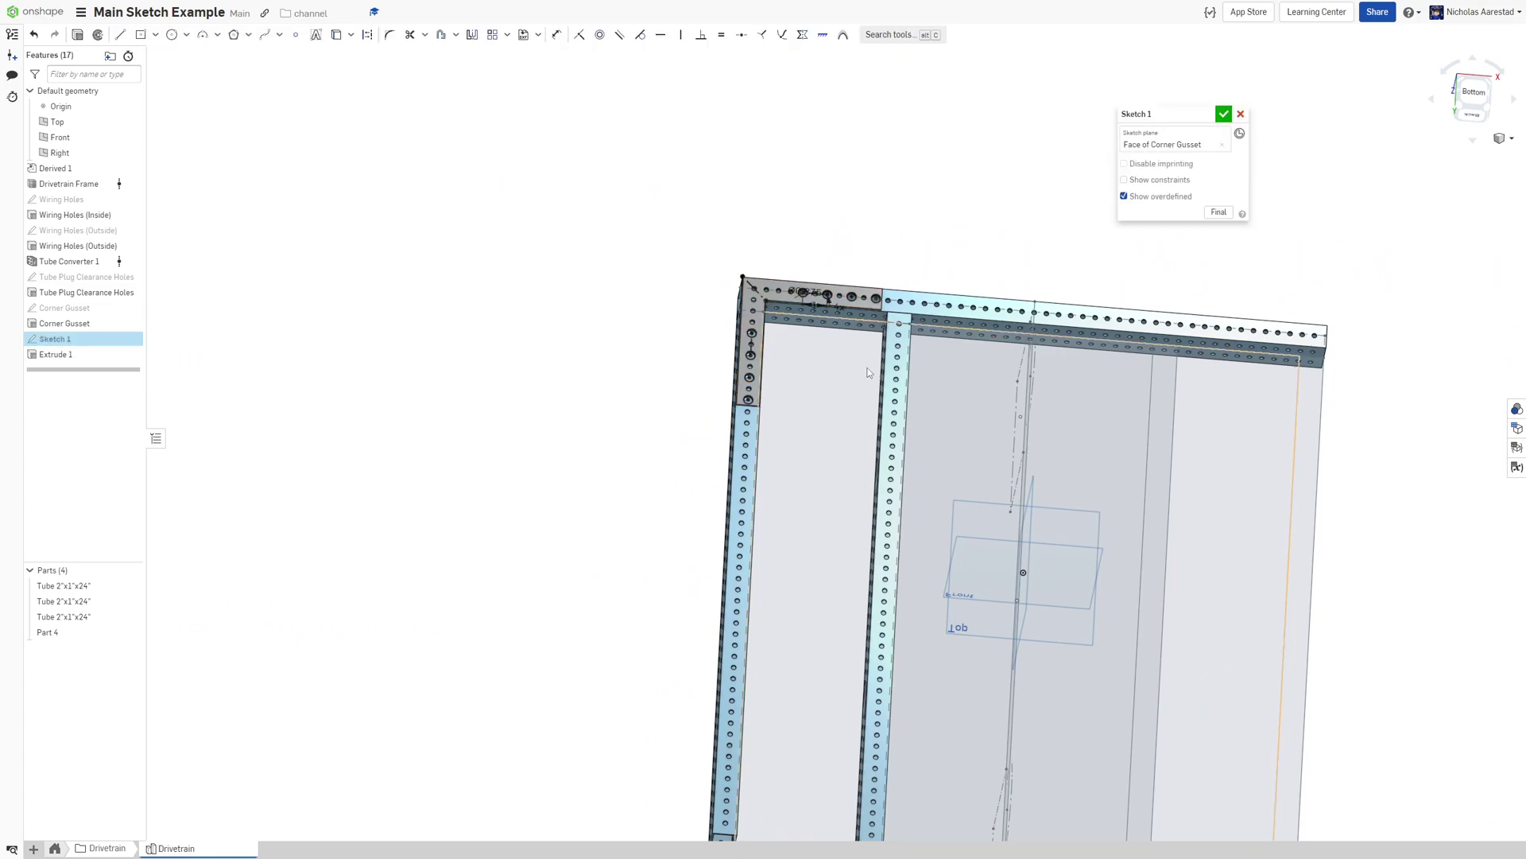
key("n")
scroll(727, 99, "up", 5)
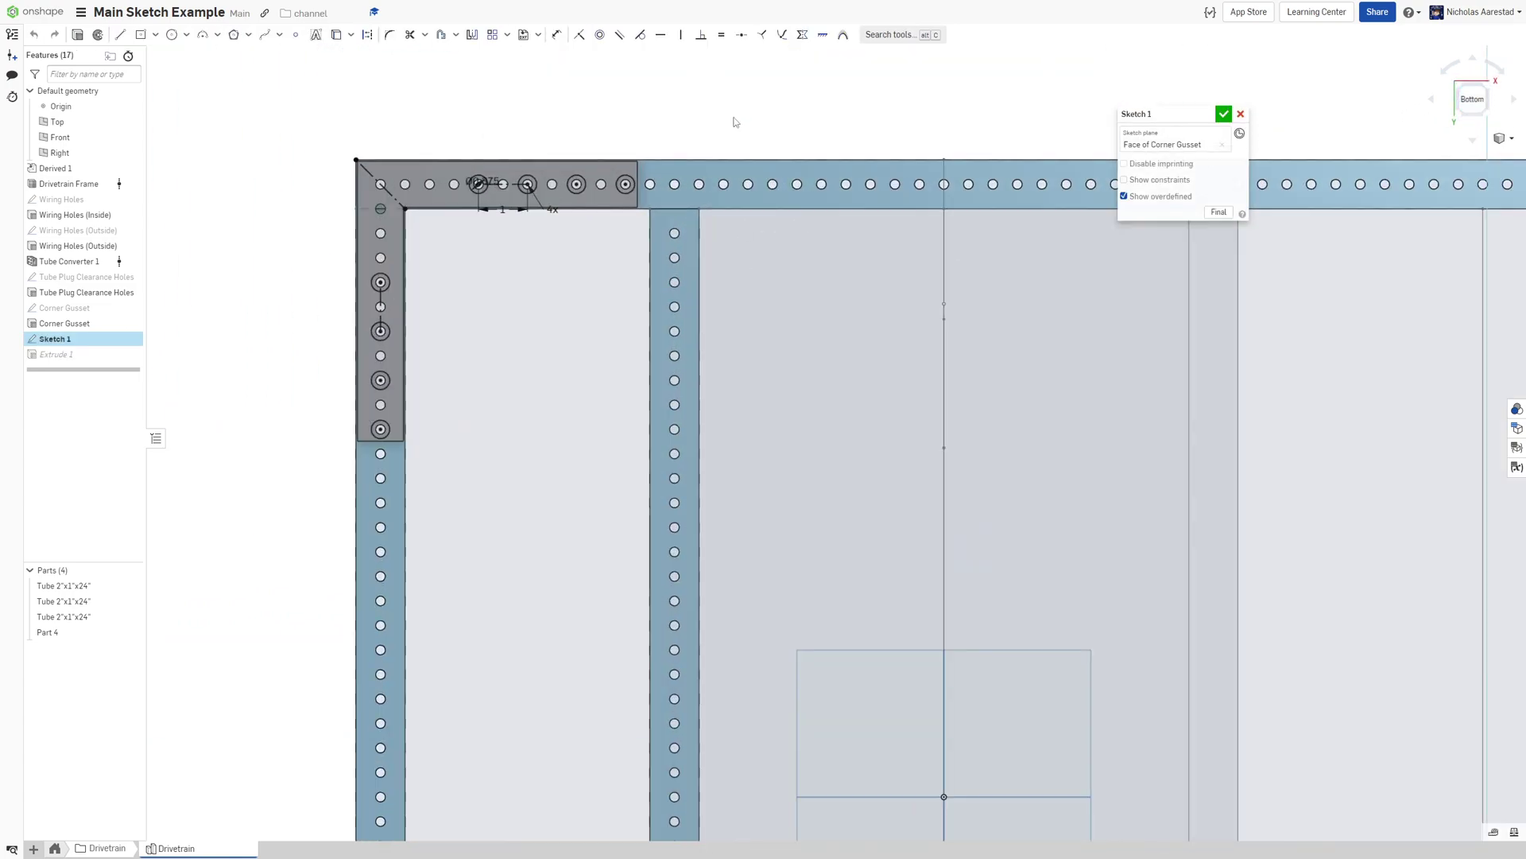
scroll(652, 264, "down", 2)
left_click(473, 35)
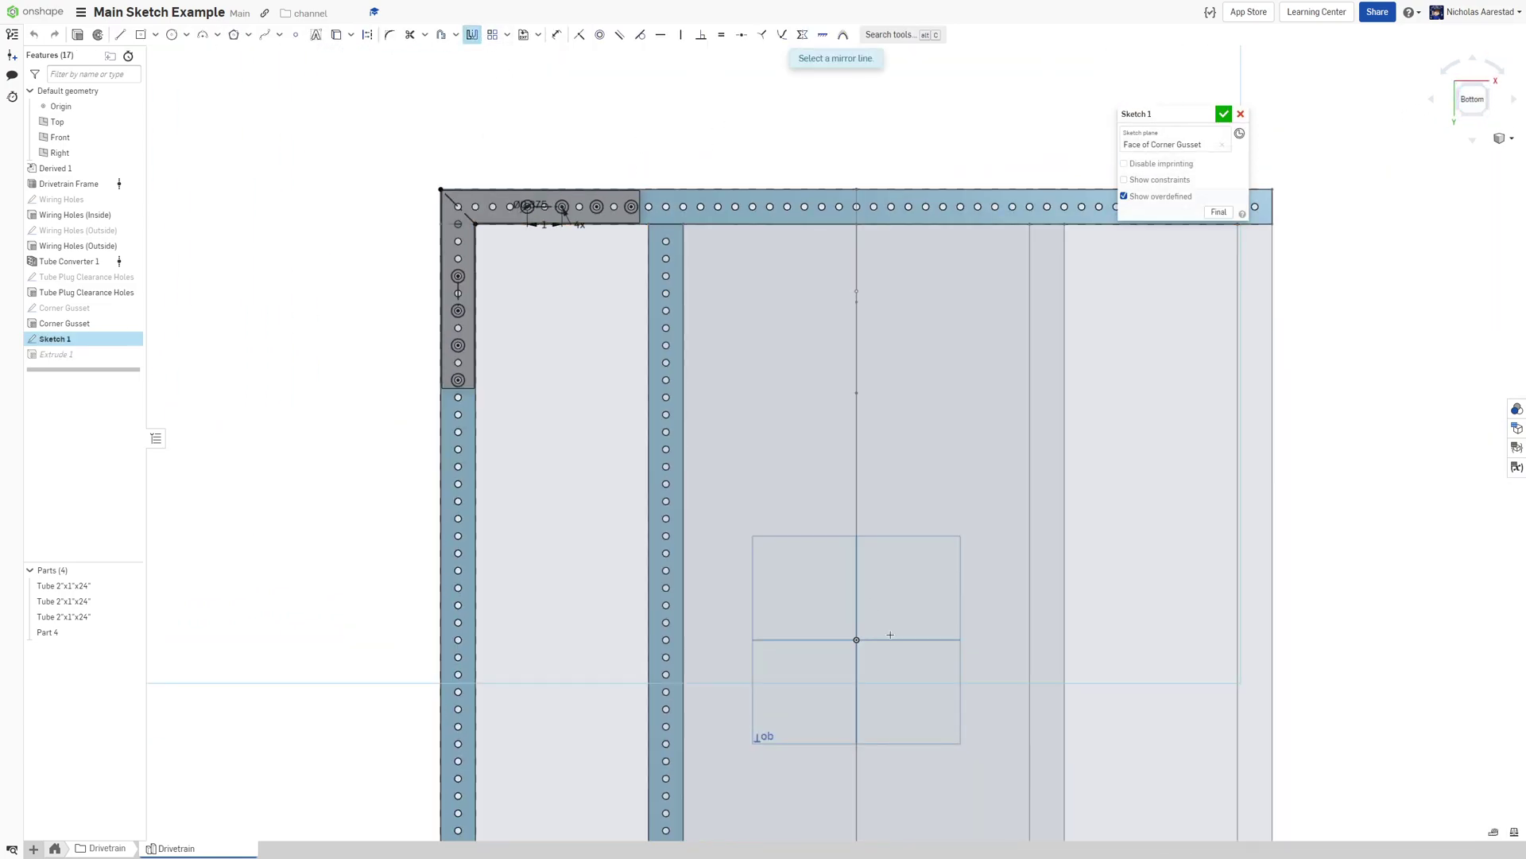
left_click(857, 579)
scroll(715, 432, "down", 1)
scroll(562, 214, "up", 4)
mouse_move(485, 217)
left_mouse_down()
mouse_move(801, 440)
mouse_move(827, 404)
left_mouse_up()
scroll(684, 225, "down", 3)
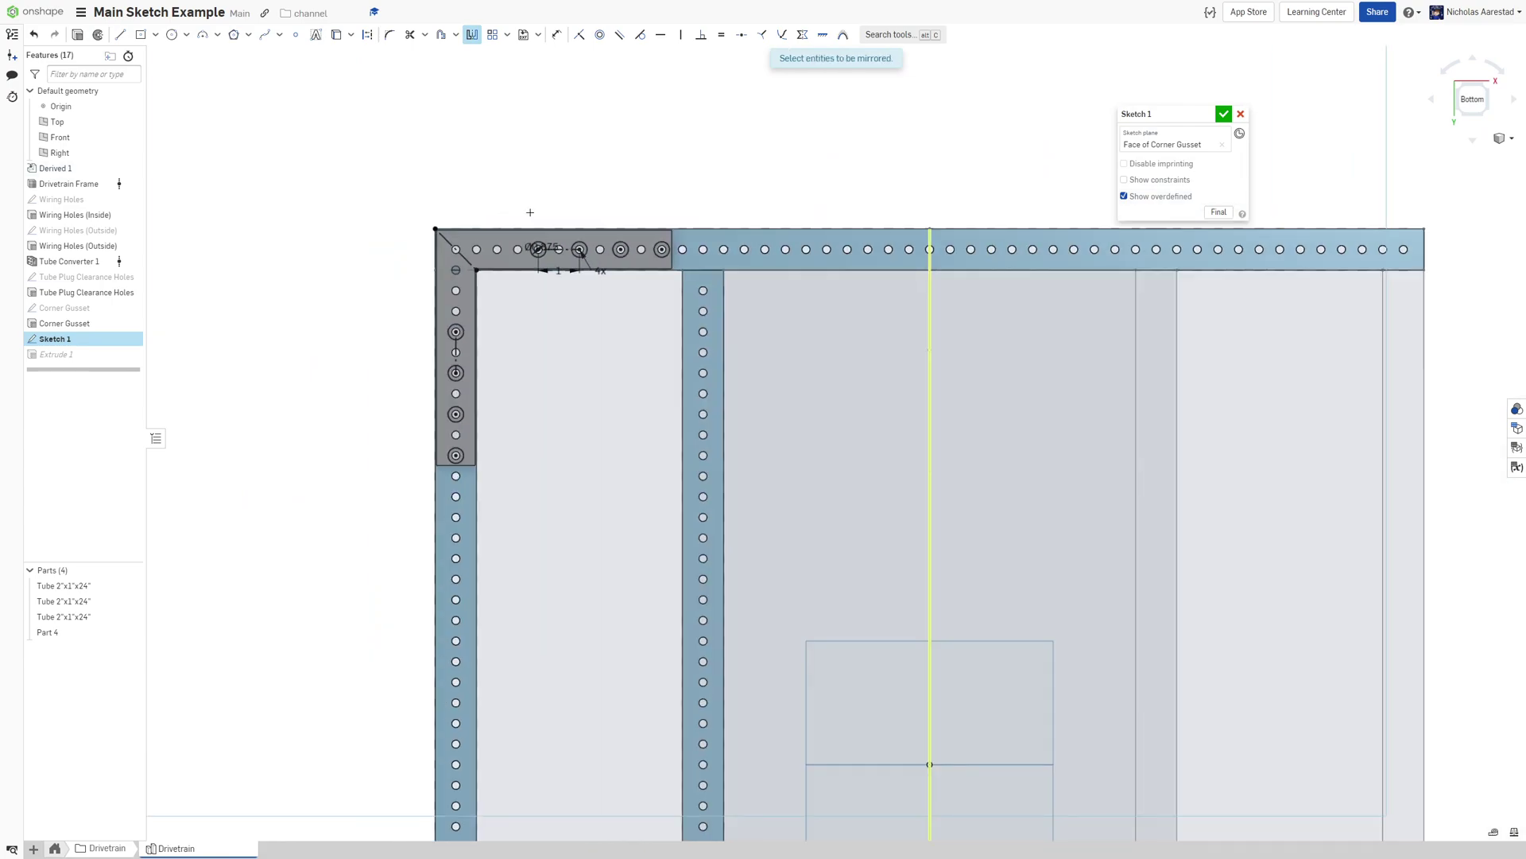
scroll(684, 225, "up", 1)
scroll(654, 223, "down", 1)
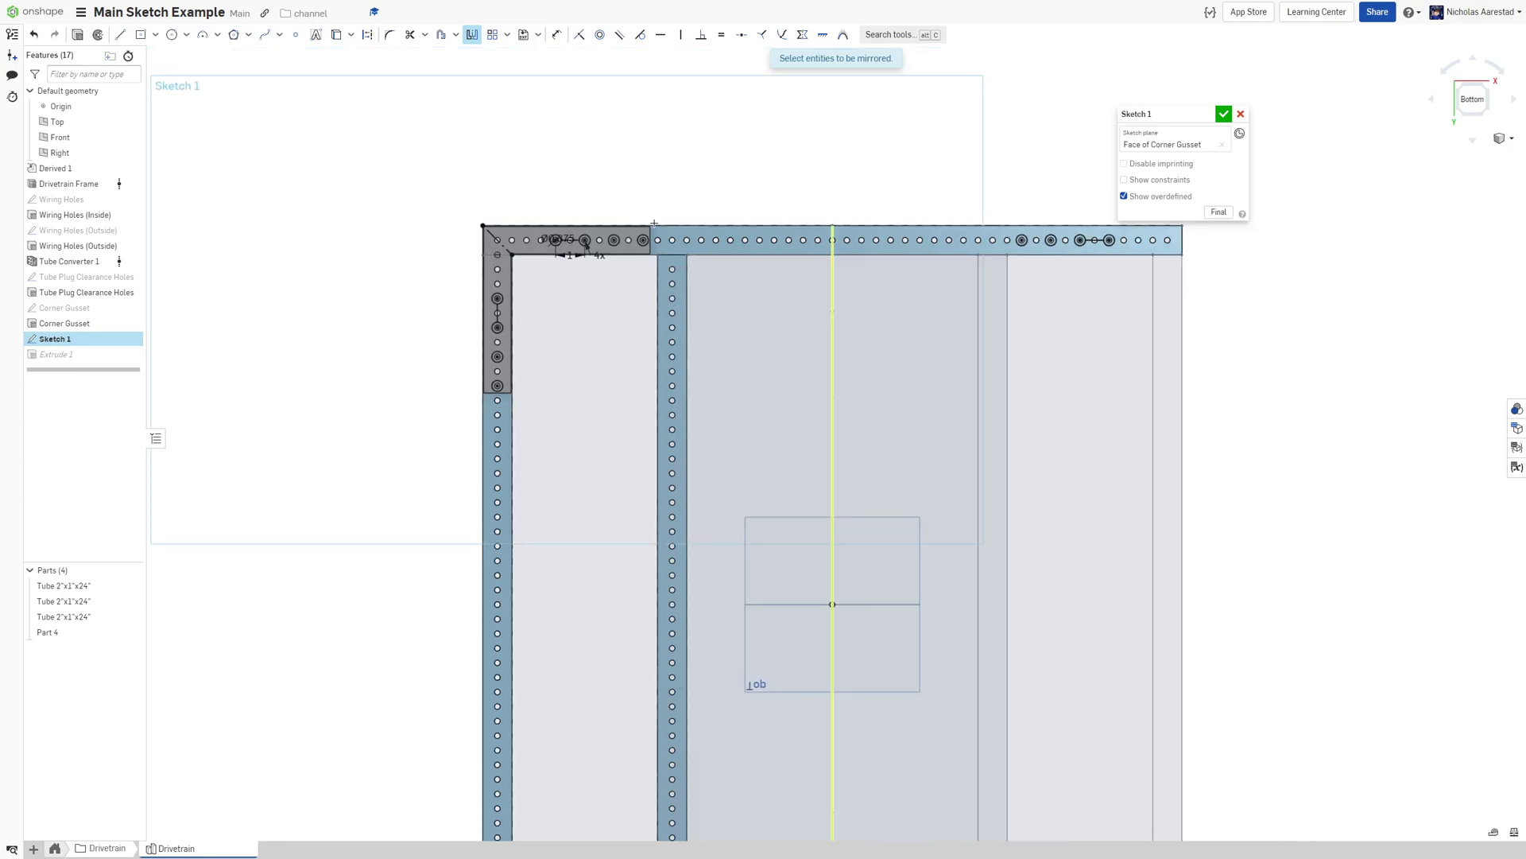
Mirror the vertical row of gusset circles across the Front plane, the frame's horizontal centerline
left_click(473, 36)
left_click(473, 37)
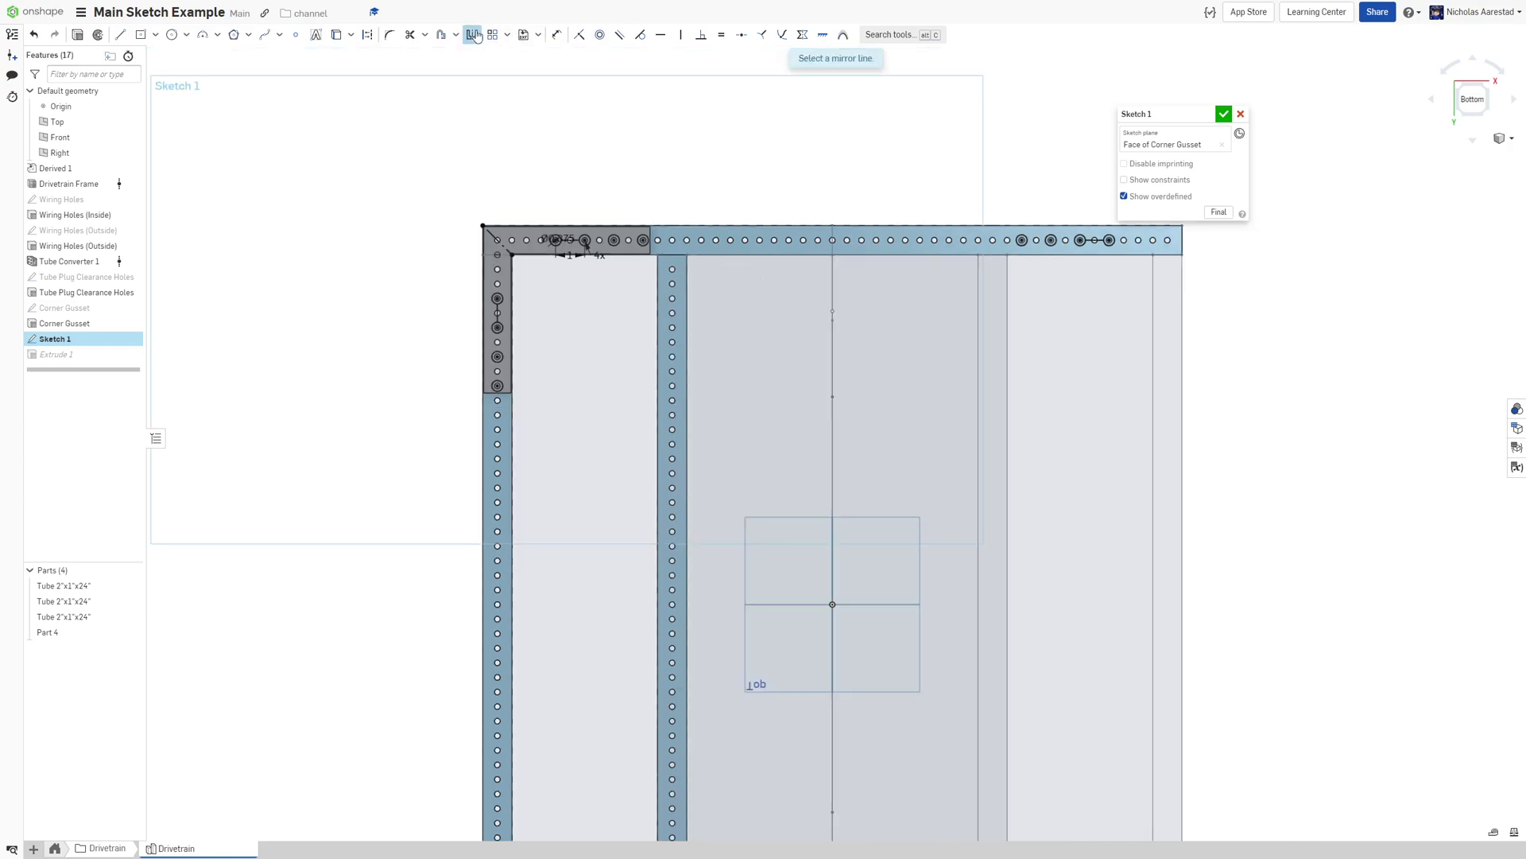
left_click(799, 602)
scroll(470, 324, "down", 1)
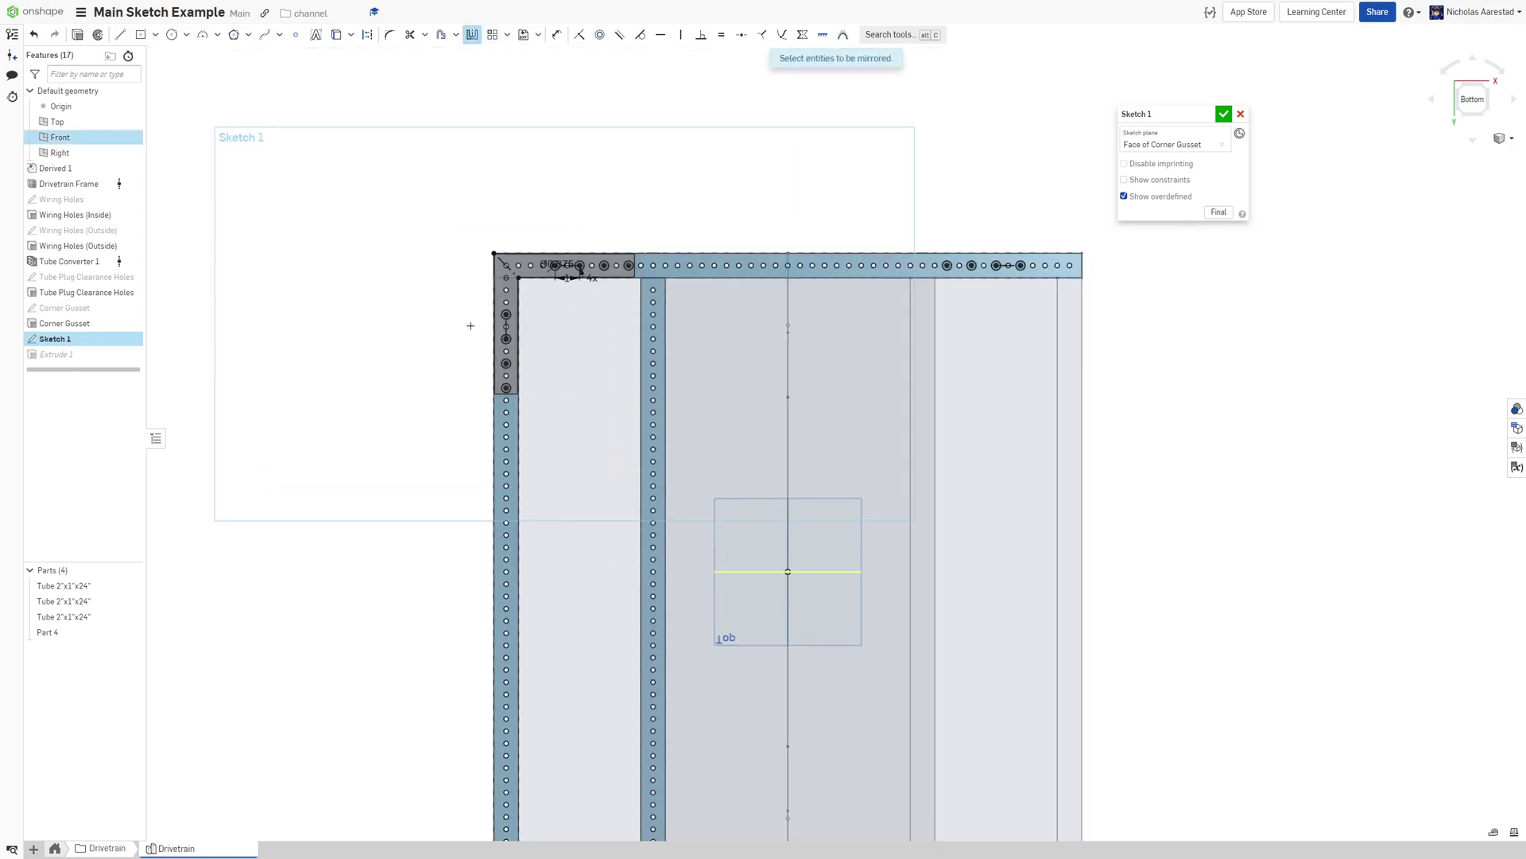
scroll(477, 283, "up", 2)
left_click_drag(478, 286, 646, 475)
scroll(620, 426, "down", 3)
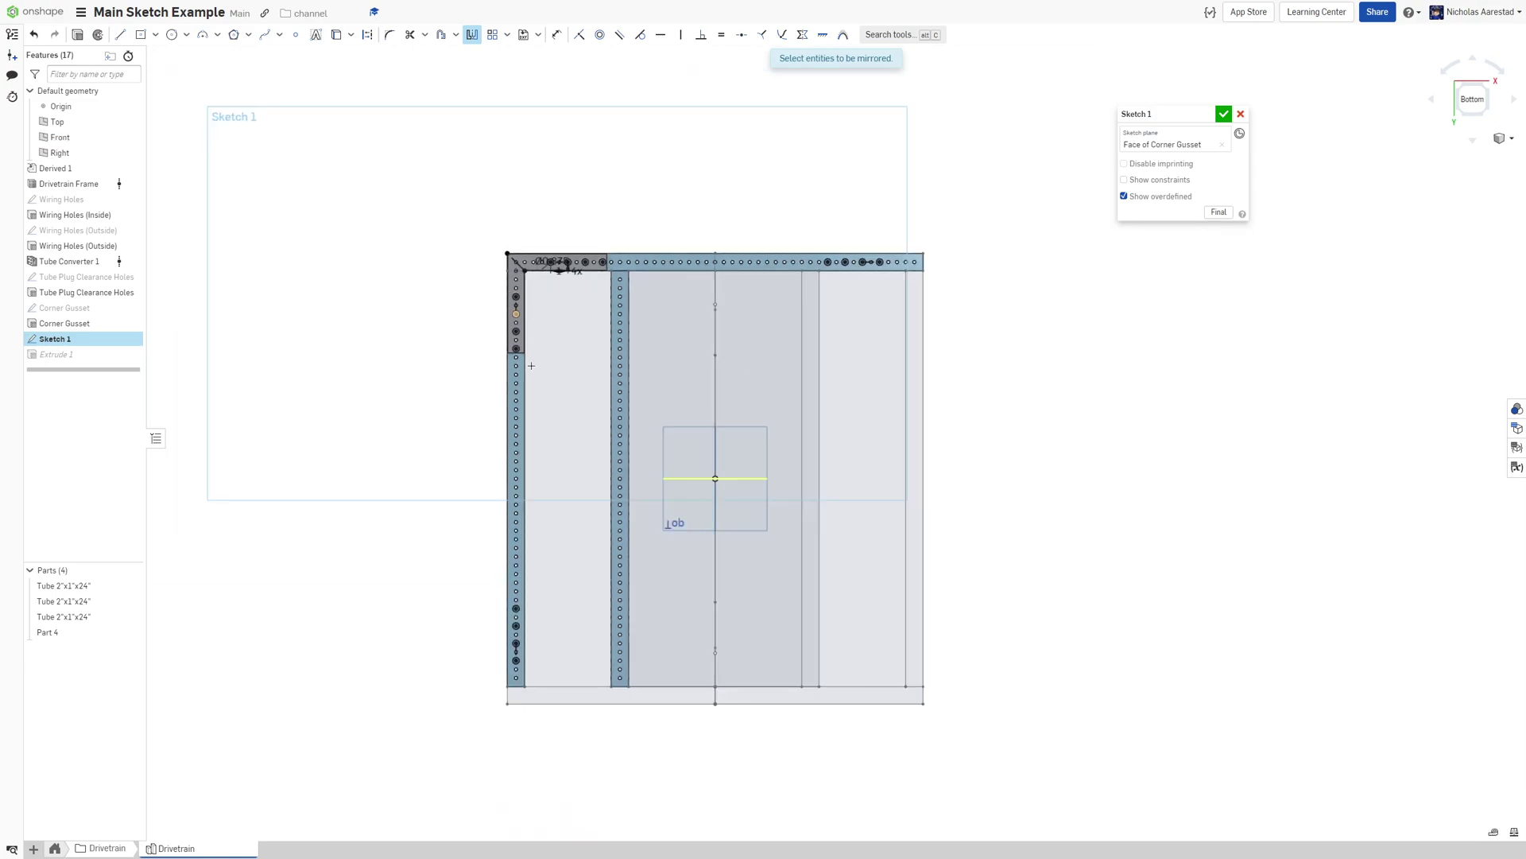
scroll(540, 582, "up", 5)
scroll(540, 584, "down", 3)
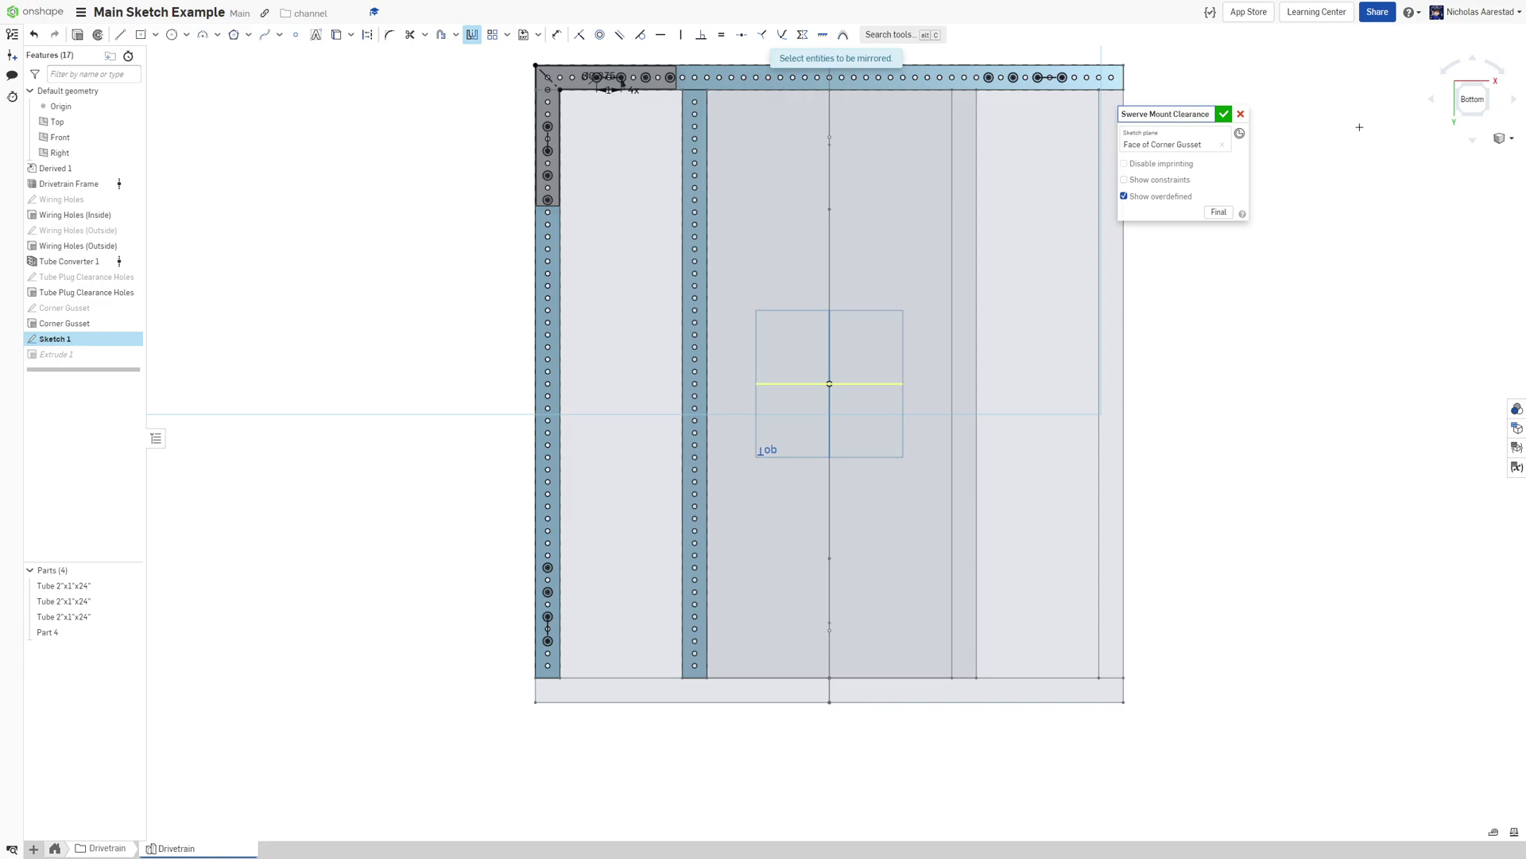
Name the circle sketch Swerve Mount Clearance, accept it, and give the circle-cut extrude the same name
left_click(1225, 114)
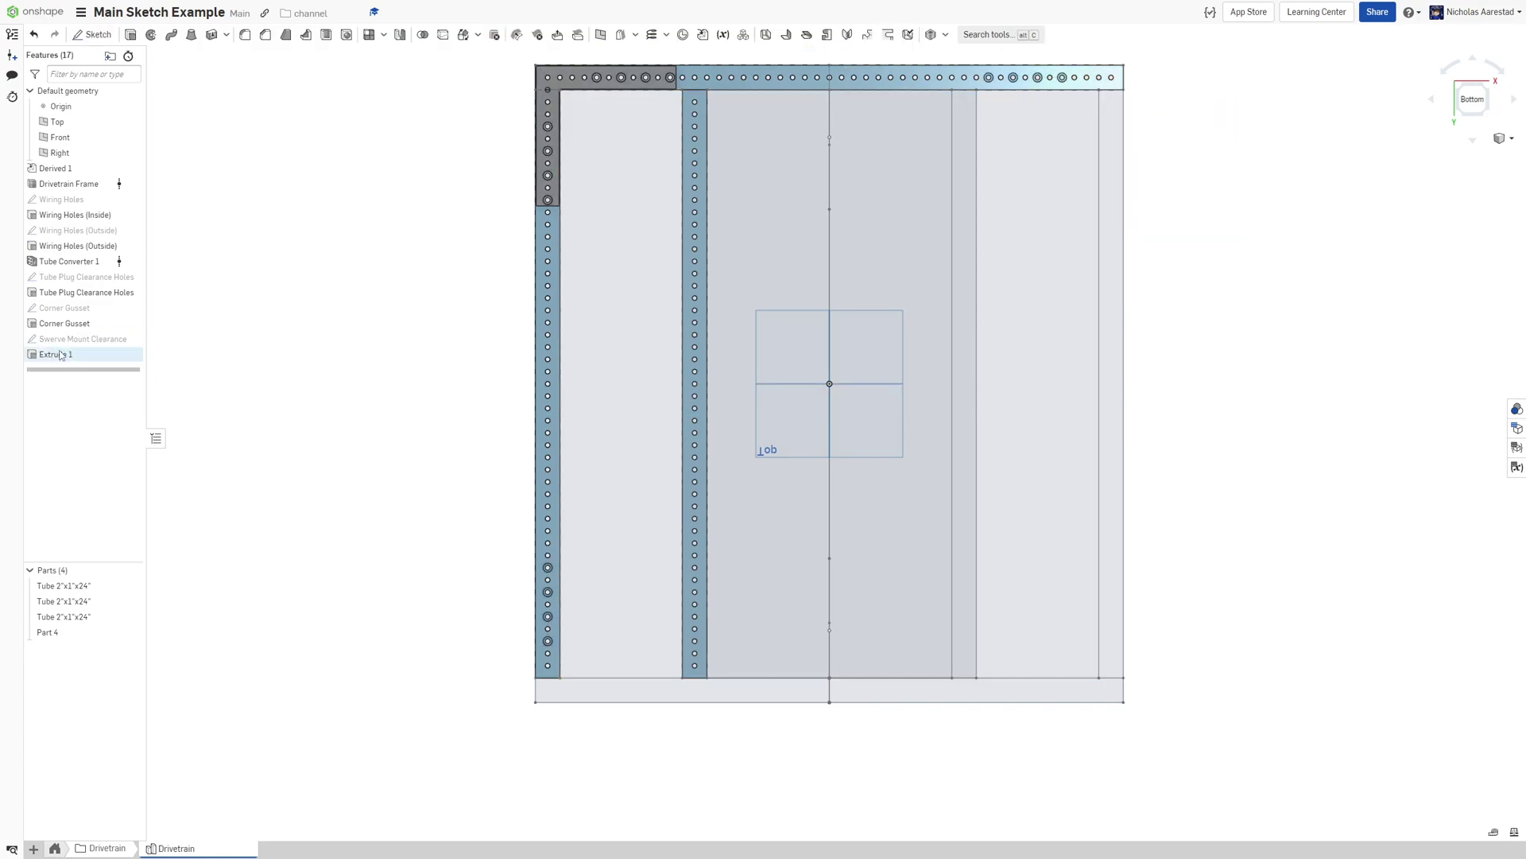
right_click(126, 355)
left_click(89, 364)
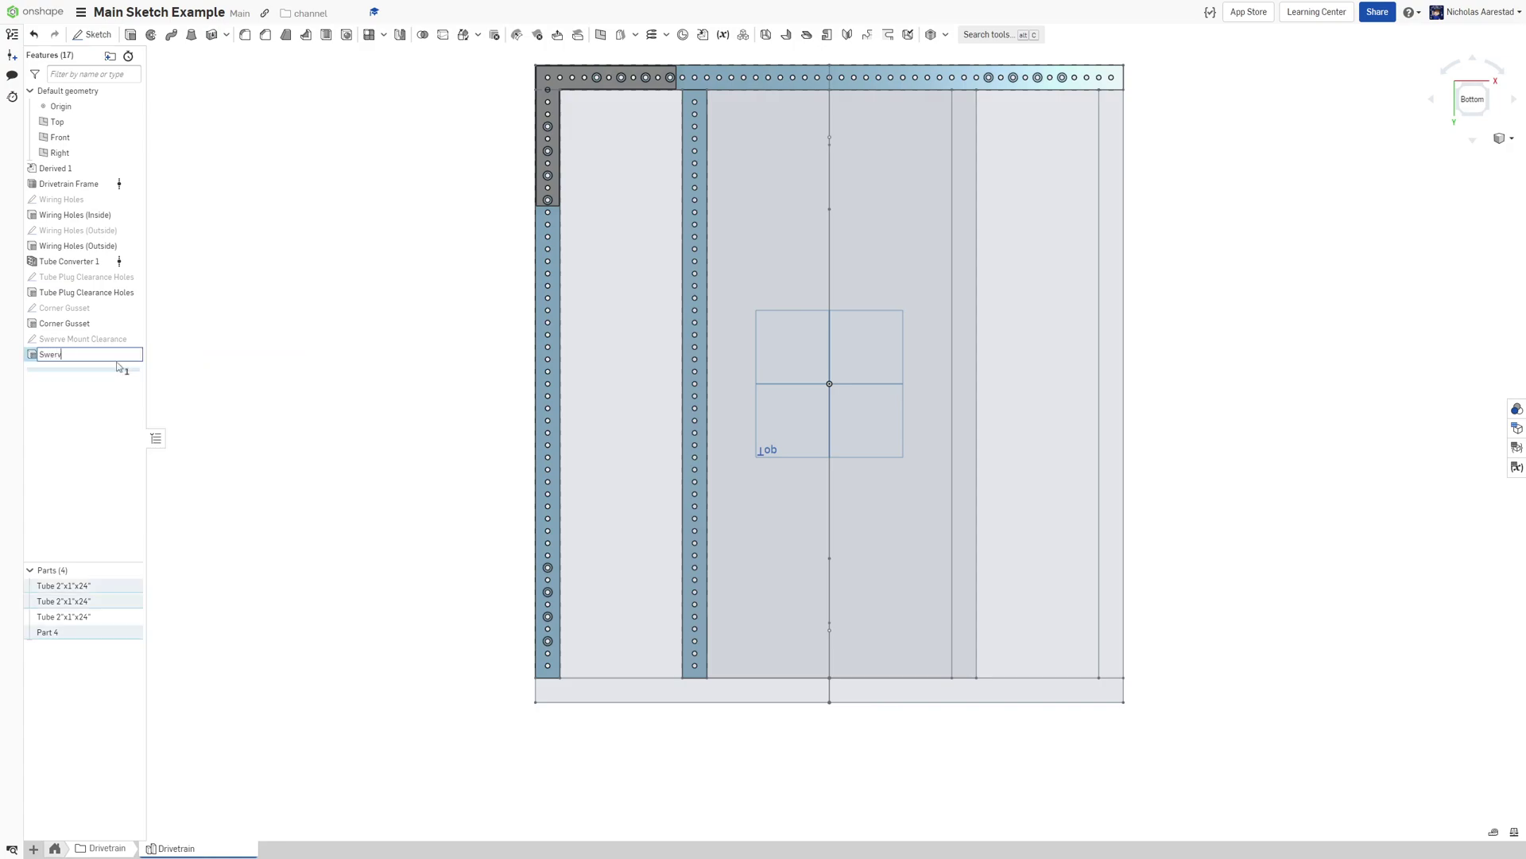
type("Swerve Mount Clearance")
key("Return")
scroll(386, 311, "down", 3)
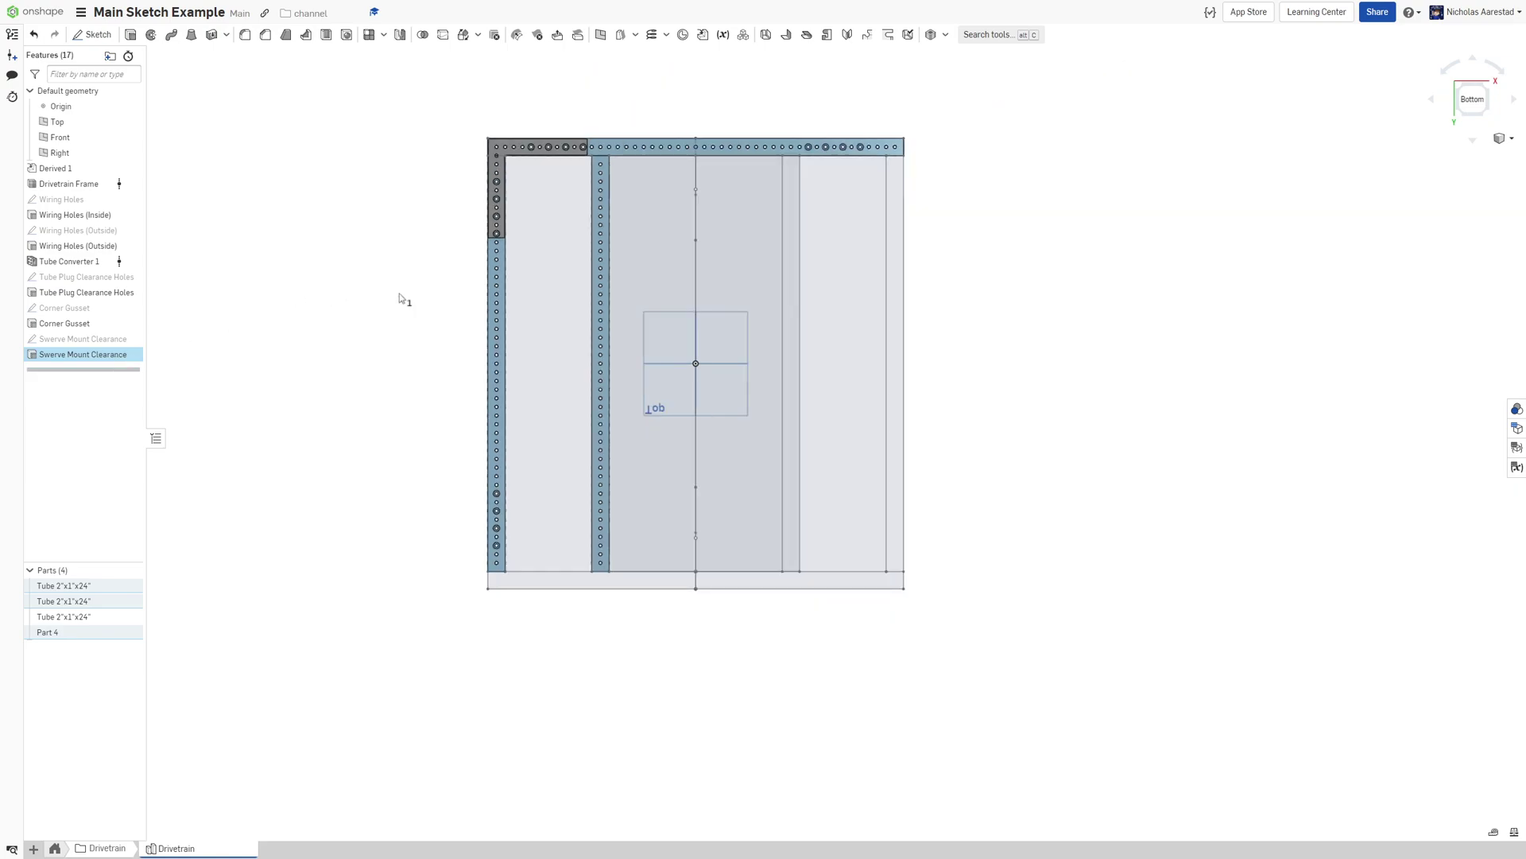
left_click(441, 116)
Start a 0.25 in radius fillet on the corner gusset's outer corner edge
scroll(440, 116, "up", 5)
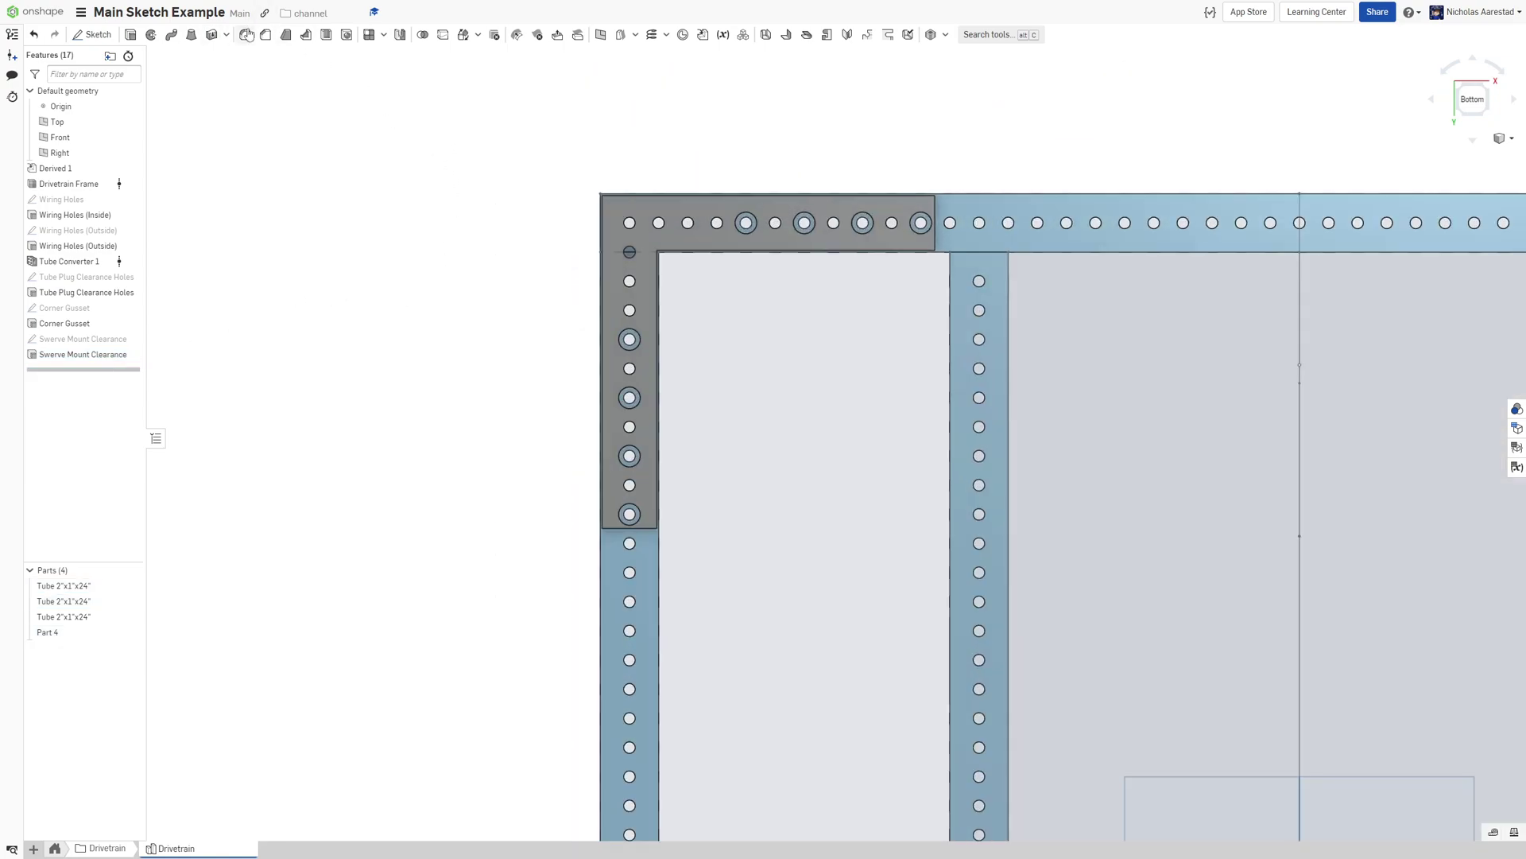
left_click(246, 35)
middle_click_drag(592, 426, 592, 538)
right_click_drag(593, 539, 660, 589)
scroll(659, 329, "up", 6)
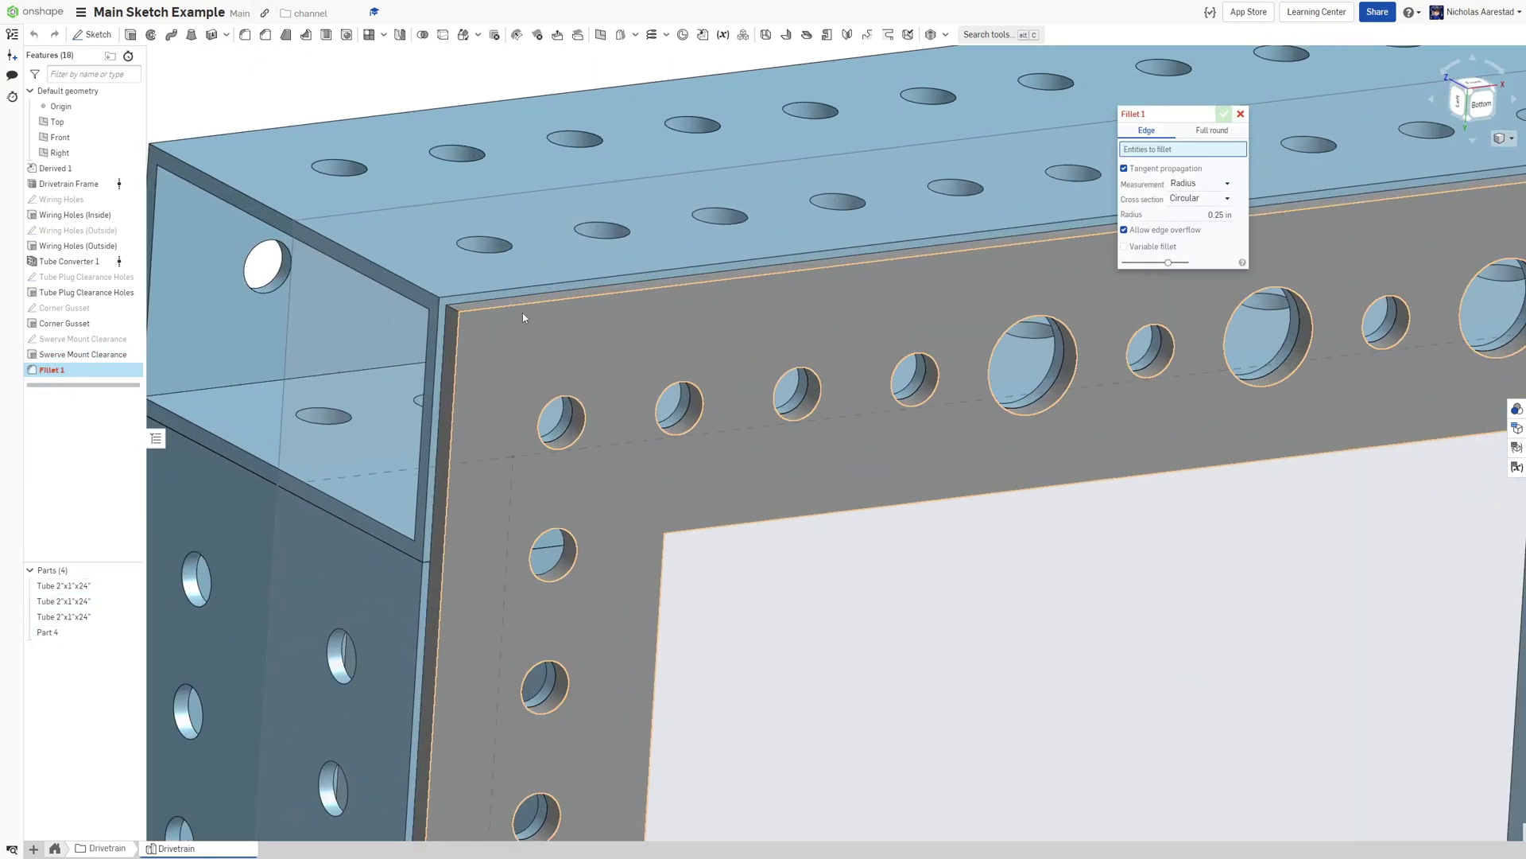
left_click(454, 314)
scroll(572, 501, "down", 5)
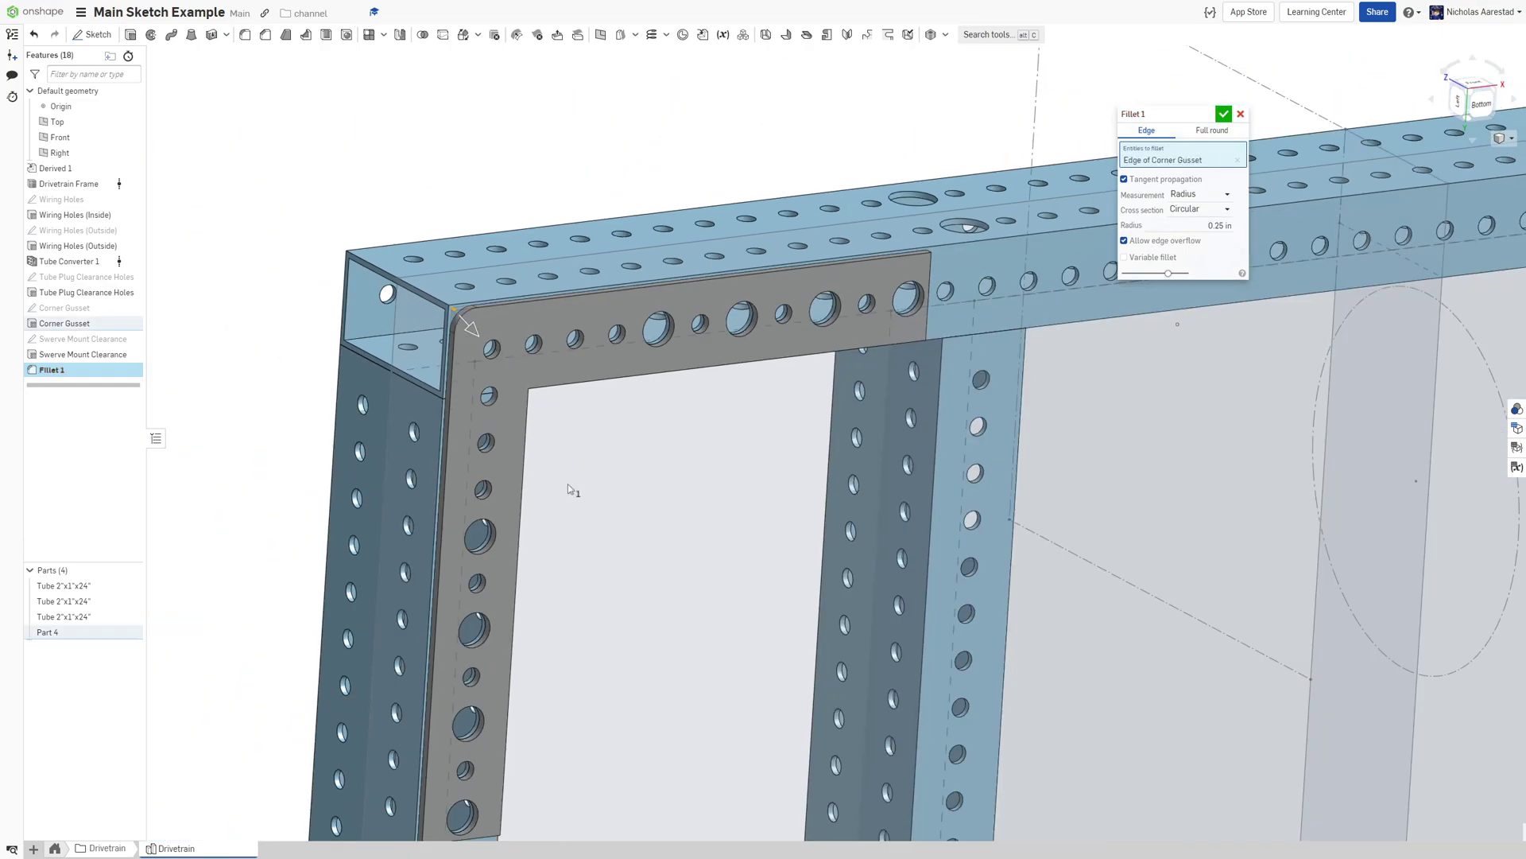
Add both corner edges at the free end of the gusset's vertical leg to the fillet
right_click_drag(573, 501, 300, 580)
scroll(395, 540, "up", 8)
left_click(398, 535)
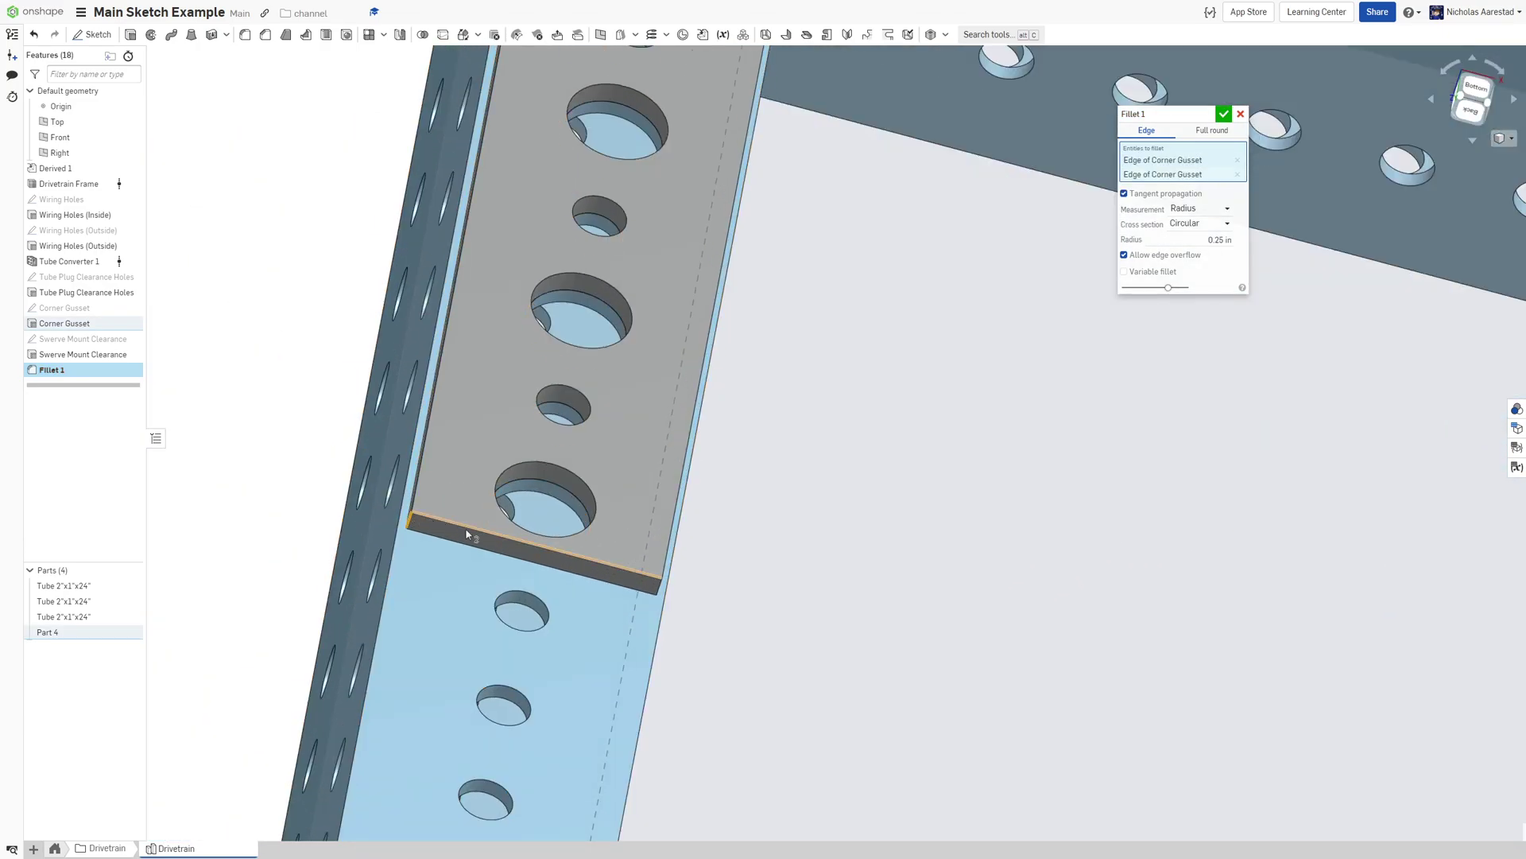
left_click(644, 589)
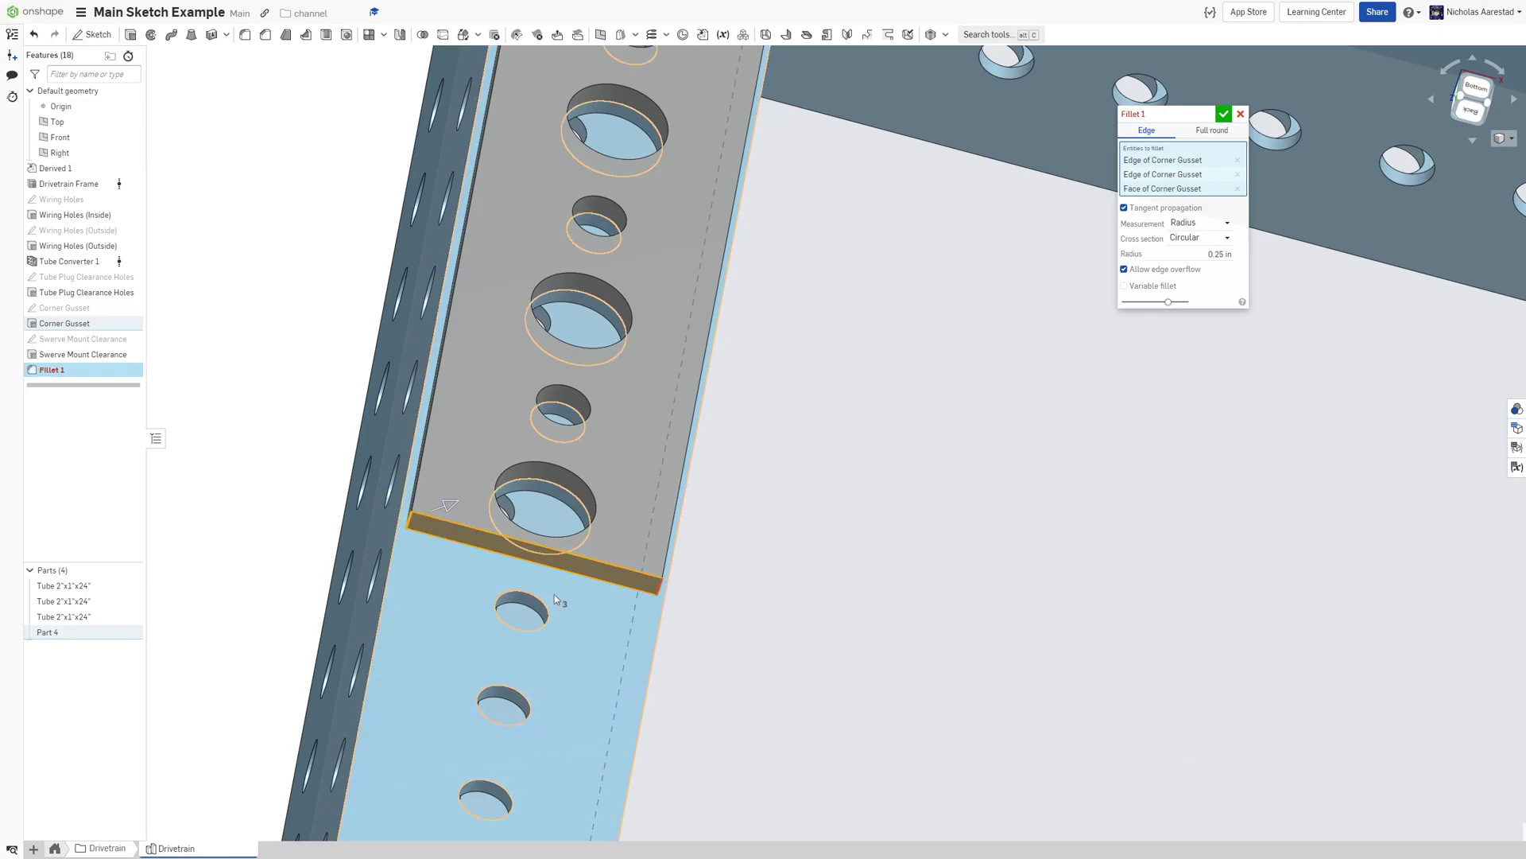
left_click(558, 561)
left_click(661, 587)
scroll(364, 628, "down", 6)
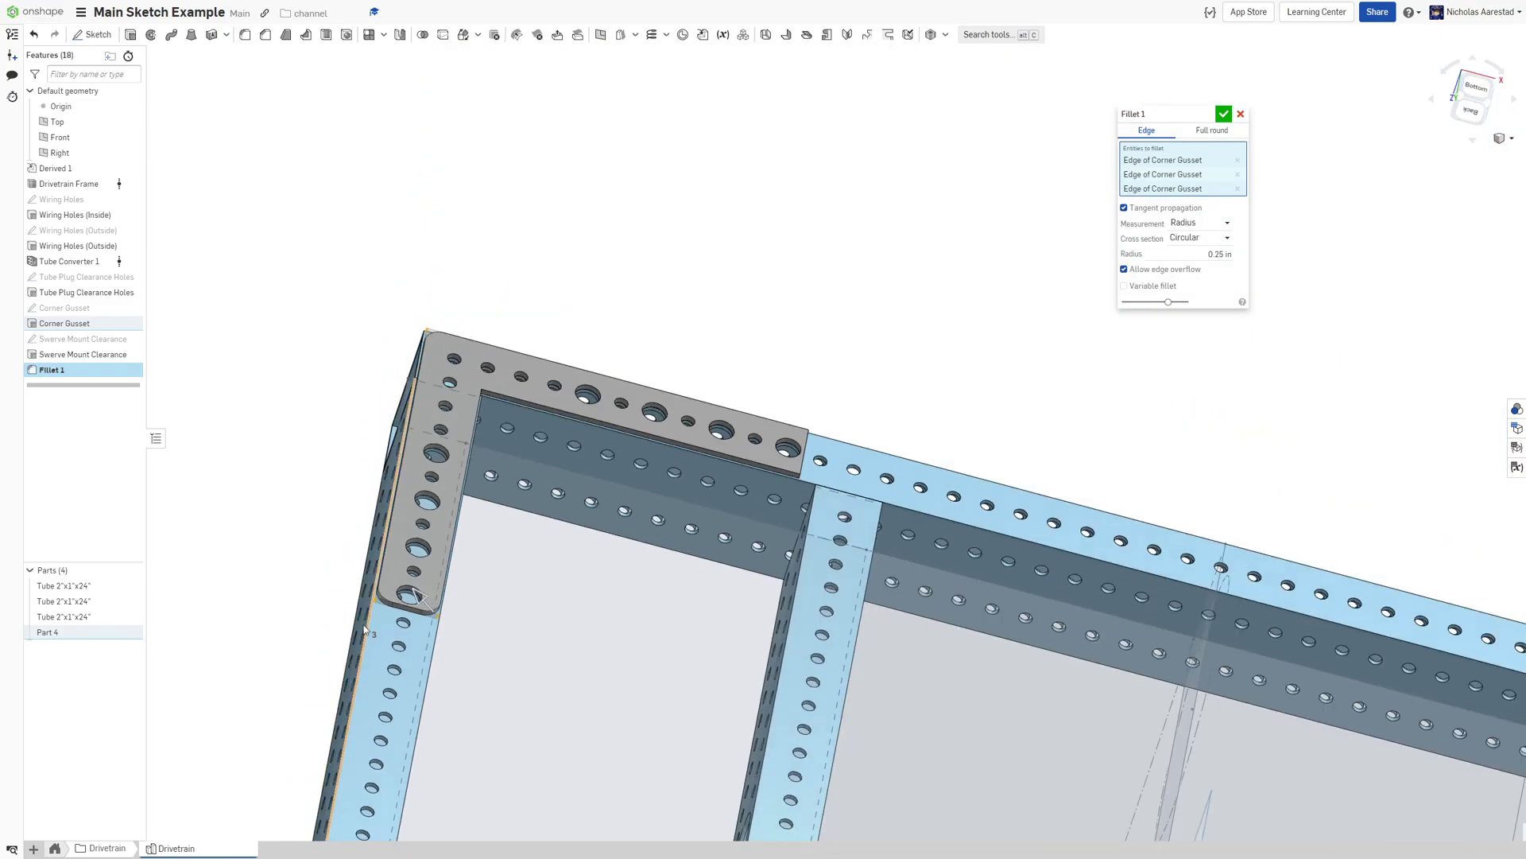
Add both corner edges at the free end of the gusset's horizontal leg and accept the fillet
scroll(466, 420, "up", 8)
left_click(450, 407)
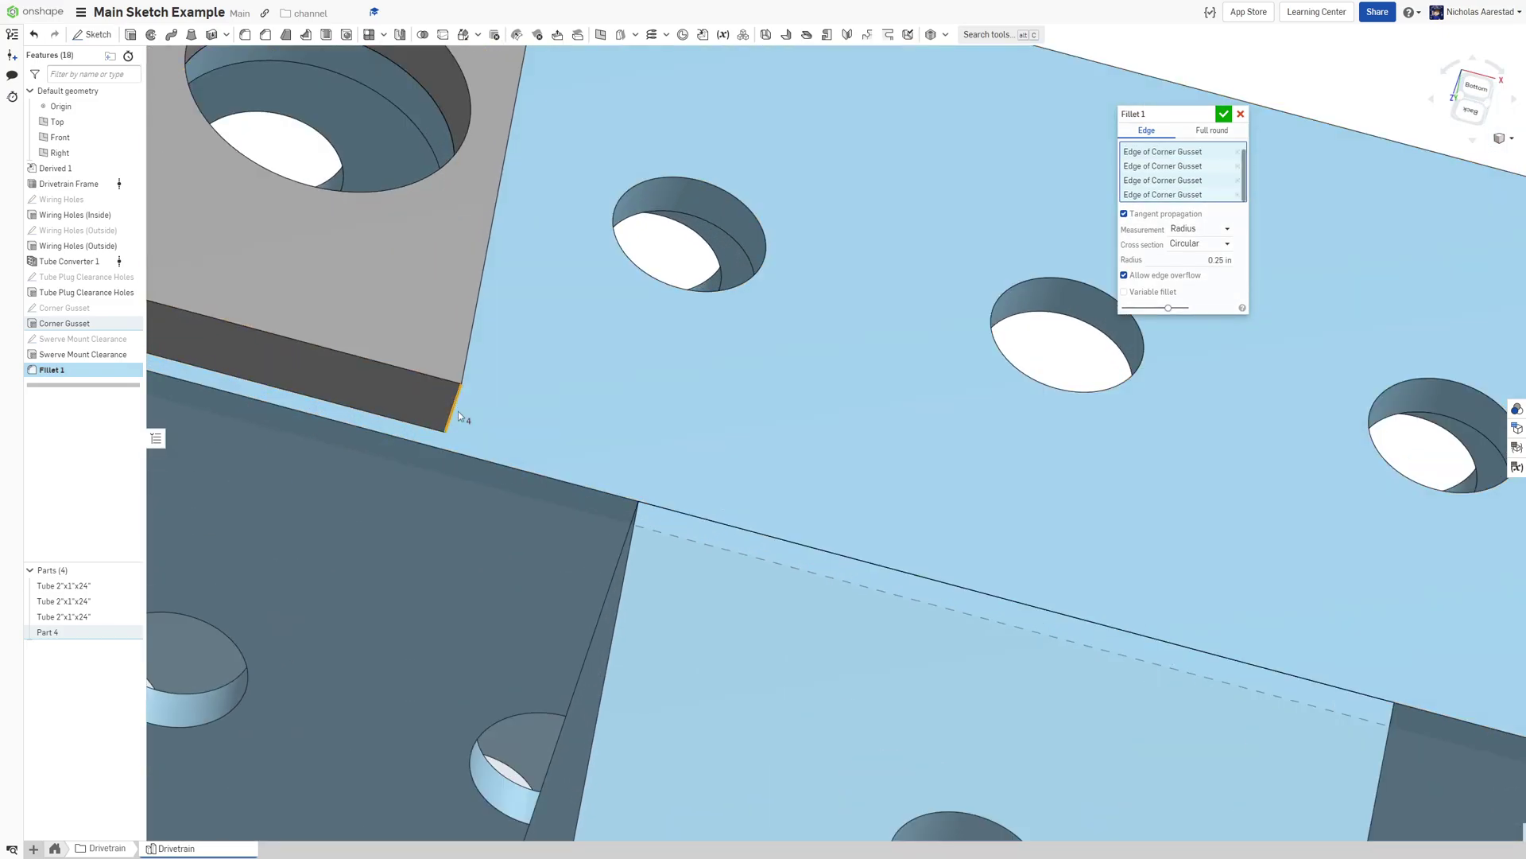
scroll(632, 513, "down", 6)
right_click_drag(611, 379, 500, 414)
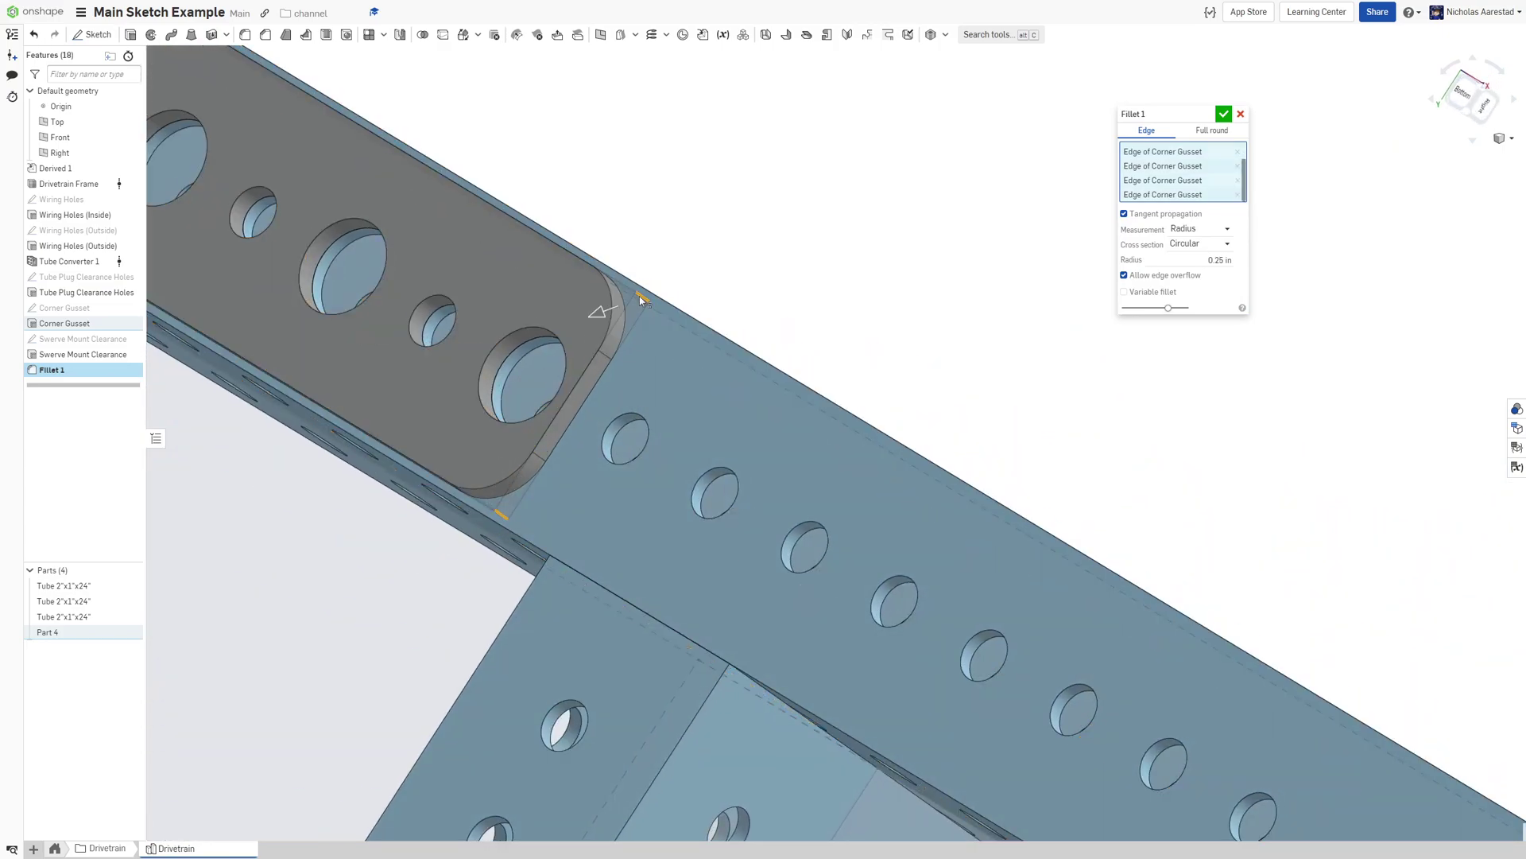
scroll(639, 296, "down", 6)
right_click_drag(640, 298, 659, 343)
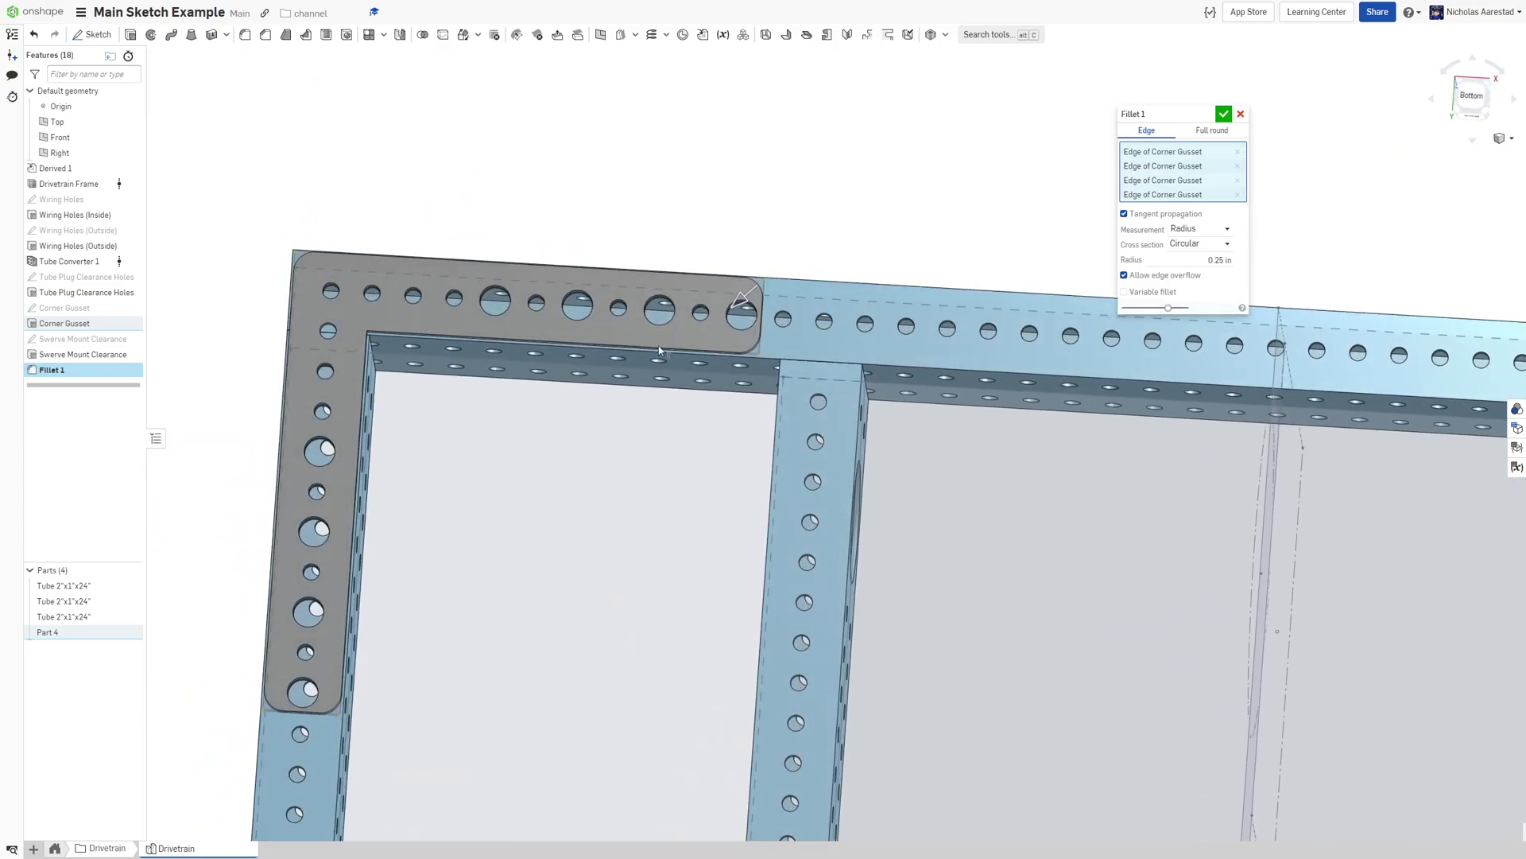
left_click(1224, 114)
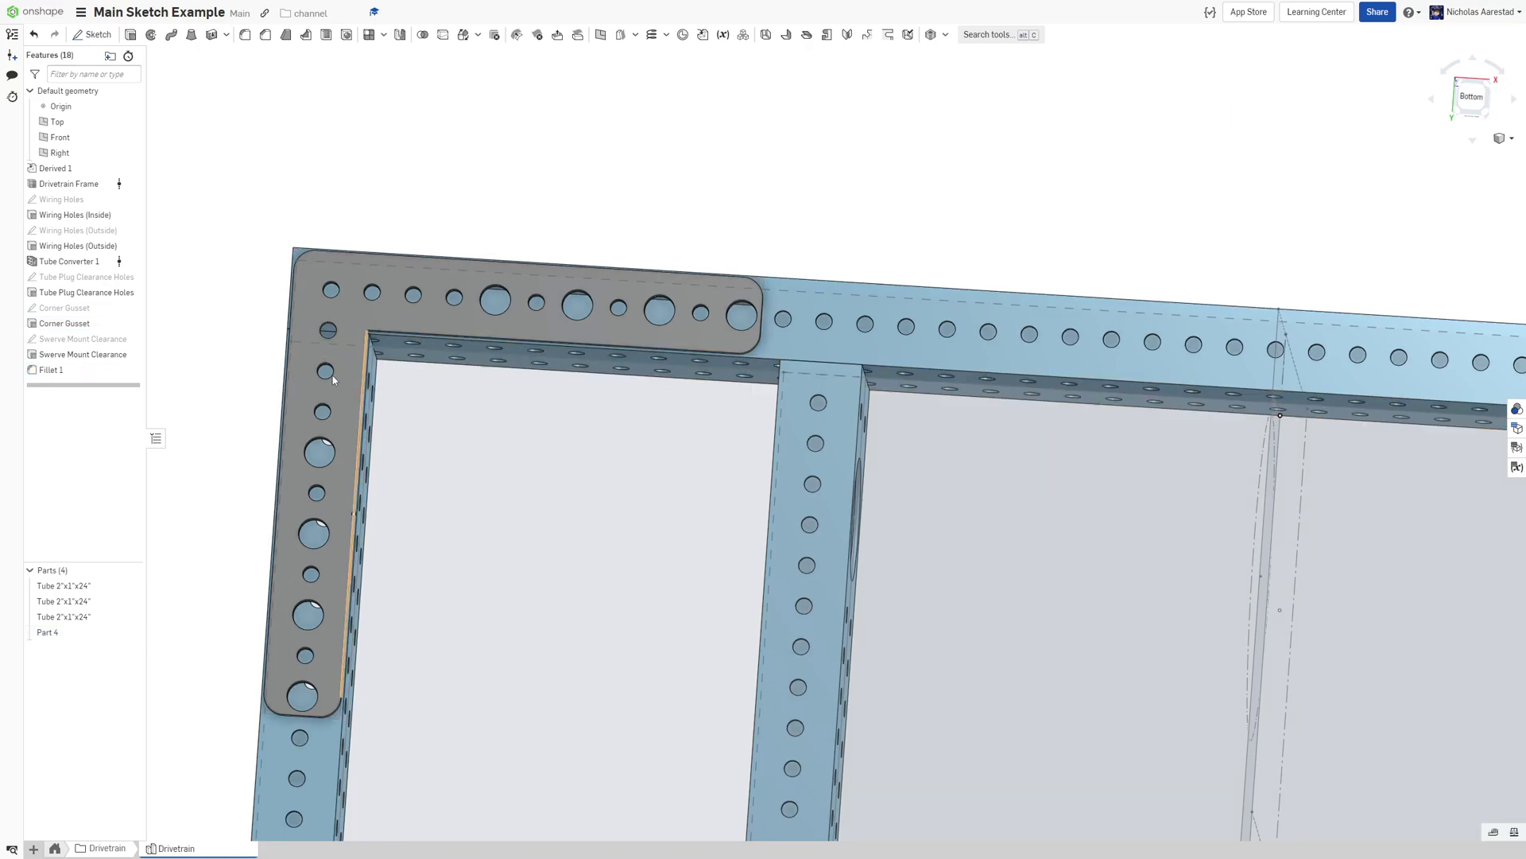
Fillet the gusset's inside corner edge with a 1.5 in radius
left_click(246, 35)
scroll(401, 300, "up", 10)
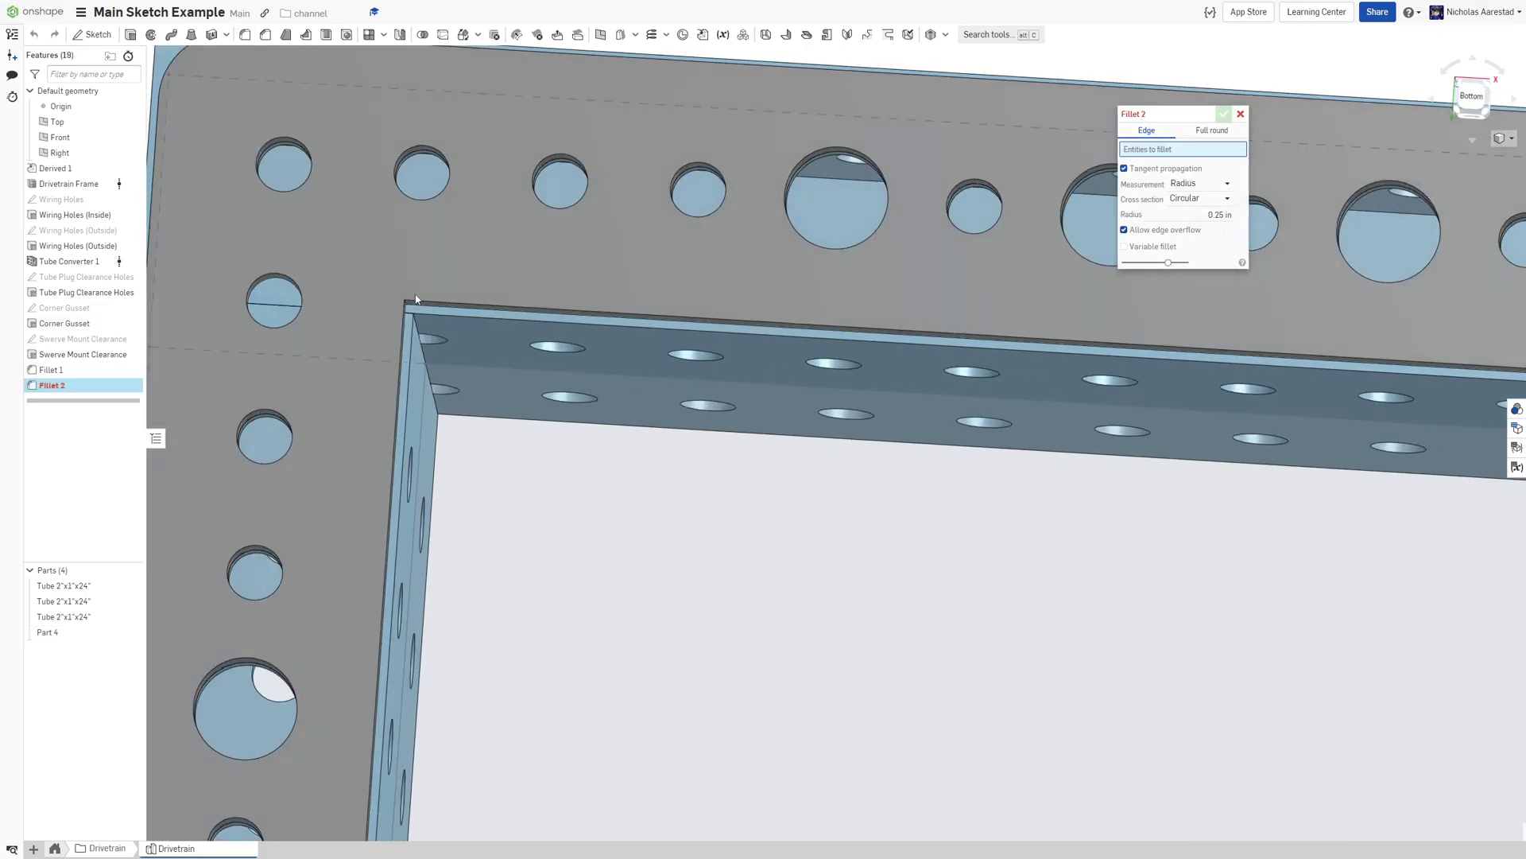
left_click(408, 305)
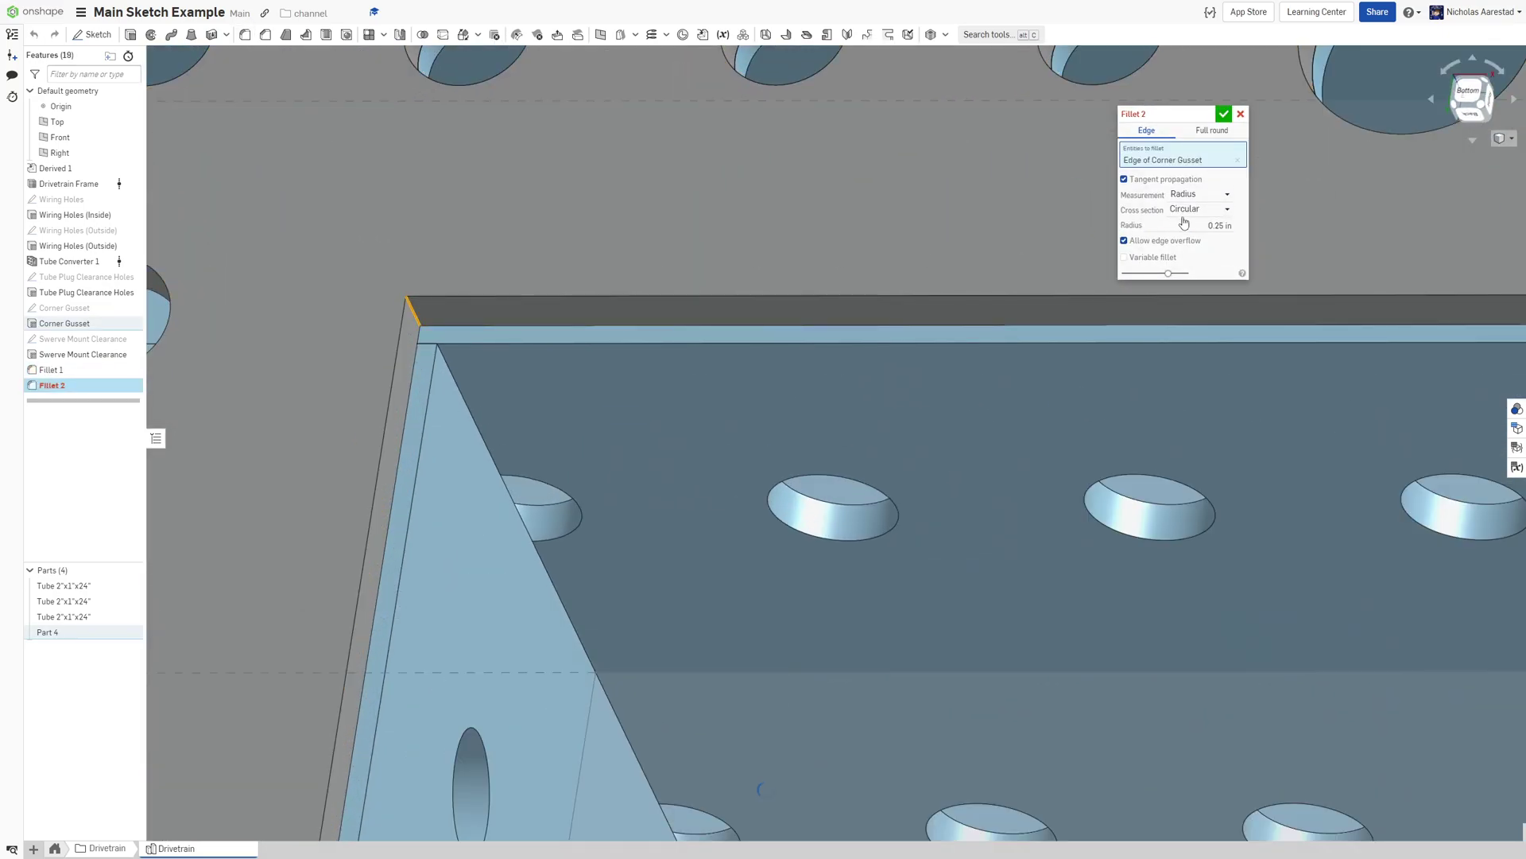
left_click(1208, 227)
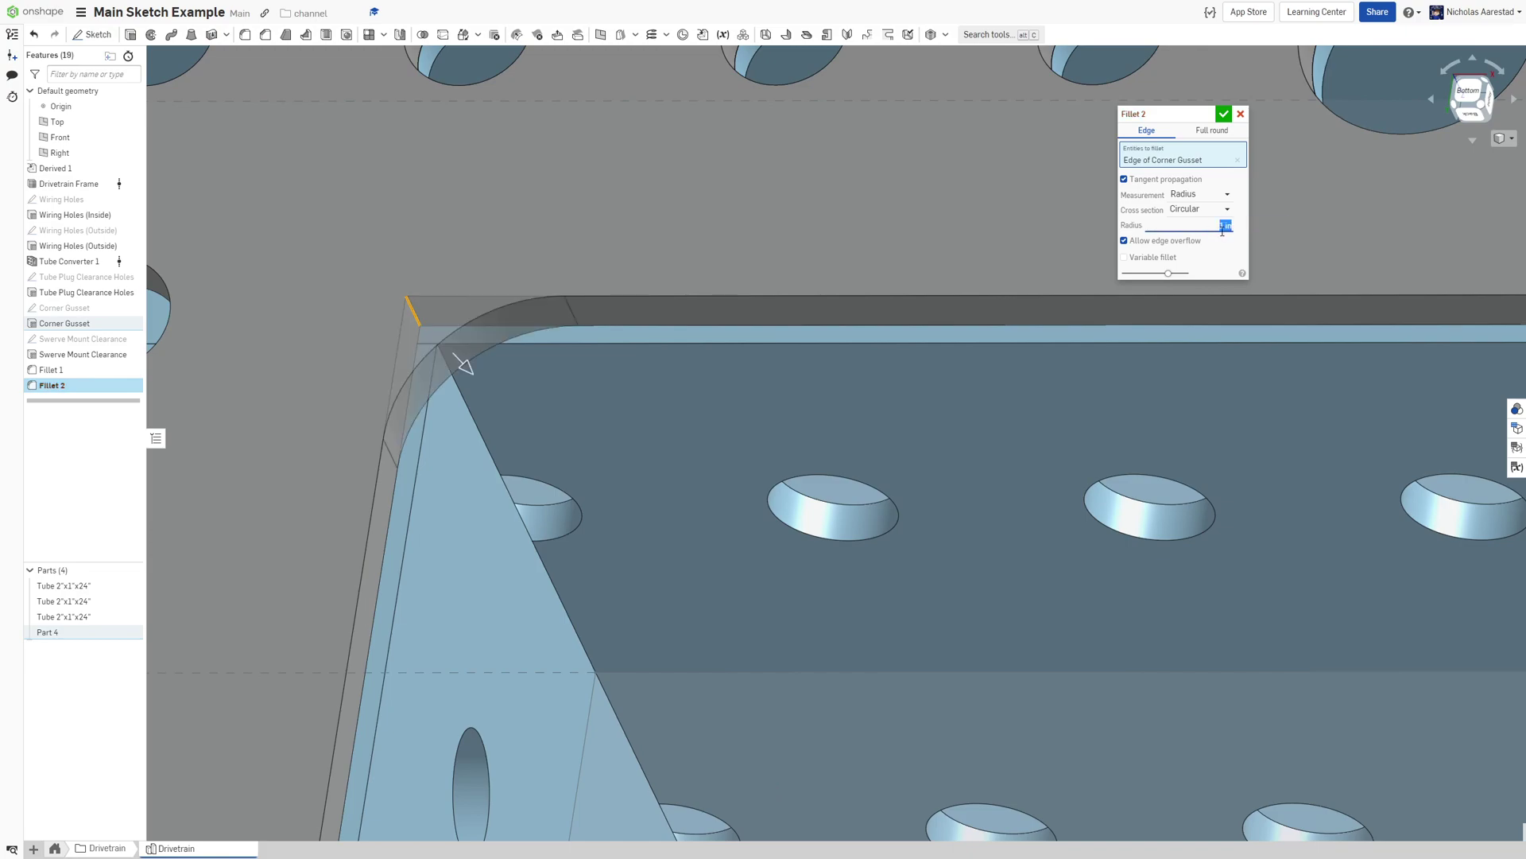
scroll(915, 286, "down", 10)
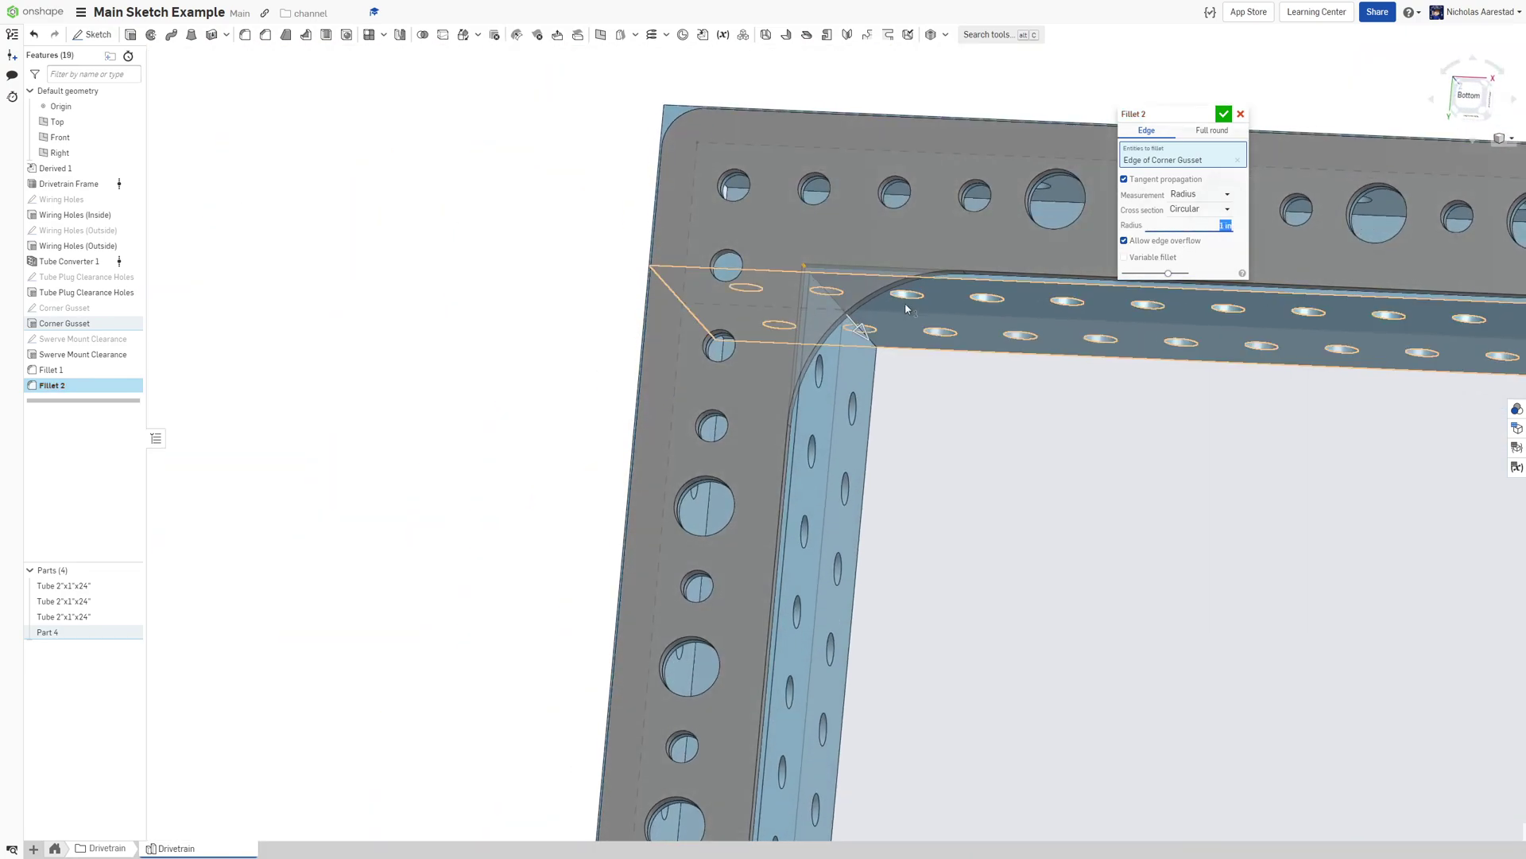
type("1.5")
key("Return")
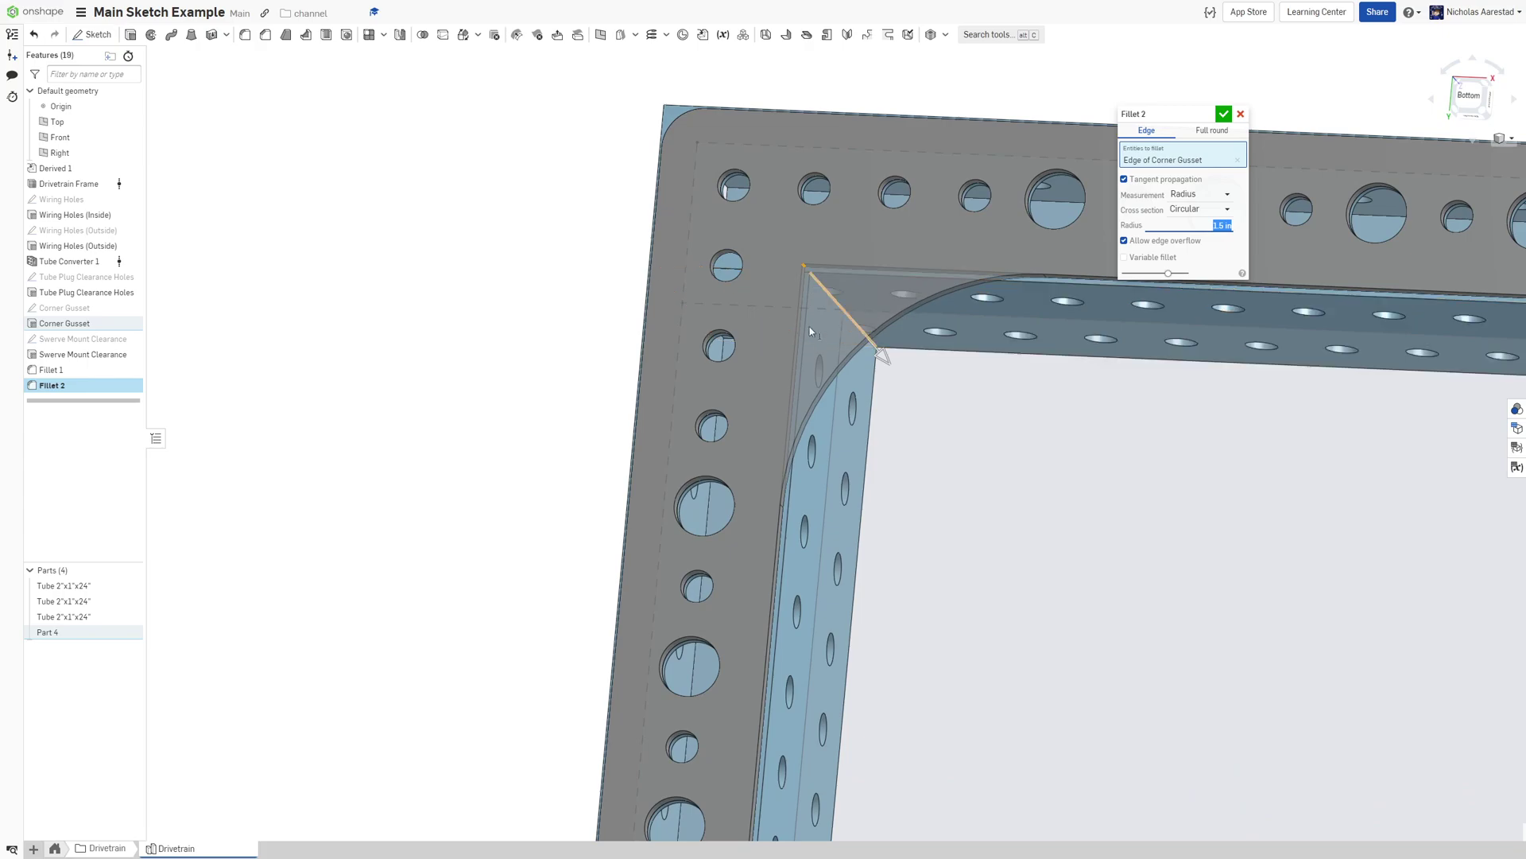
scroll(824, 328, "down", 5)
left_click(1221, 115)
Examine the filleted corner gusset and the surrounding frame from several angles
scroll(727, 124, "down", 4)
right_click_drag(728, 126, 808, 132)
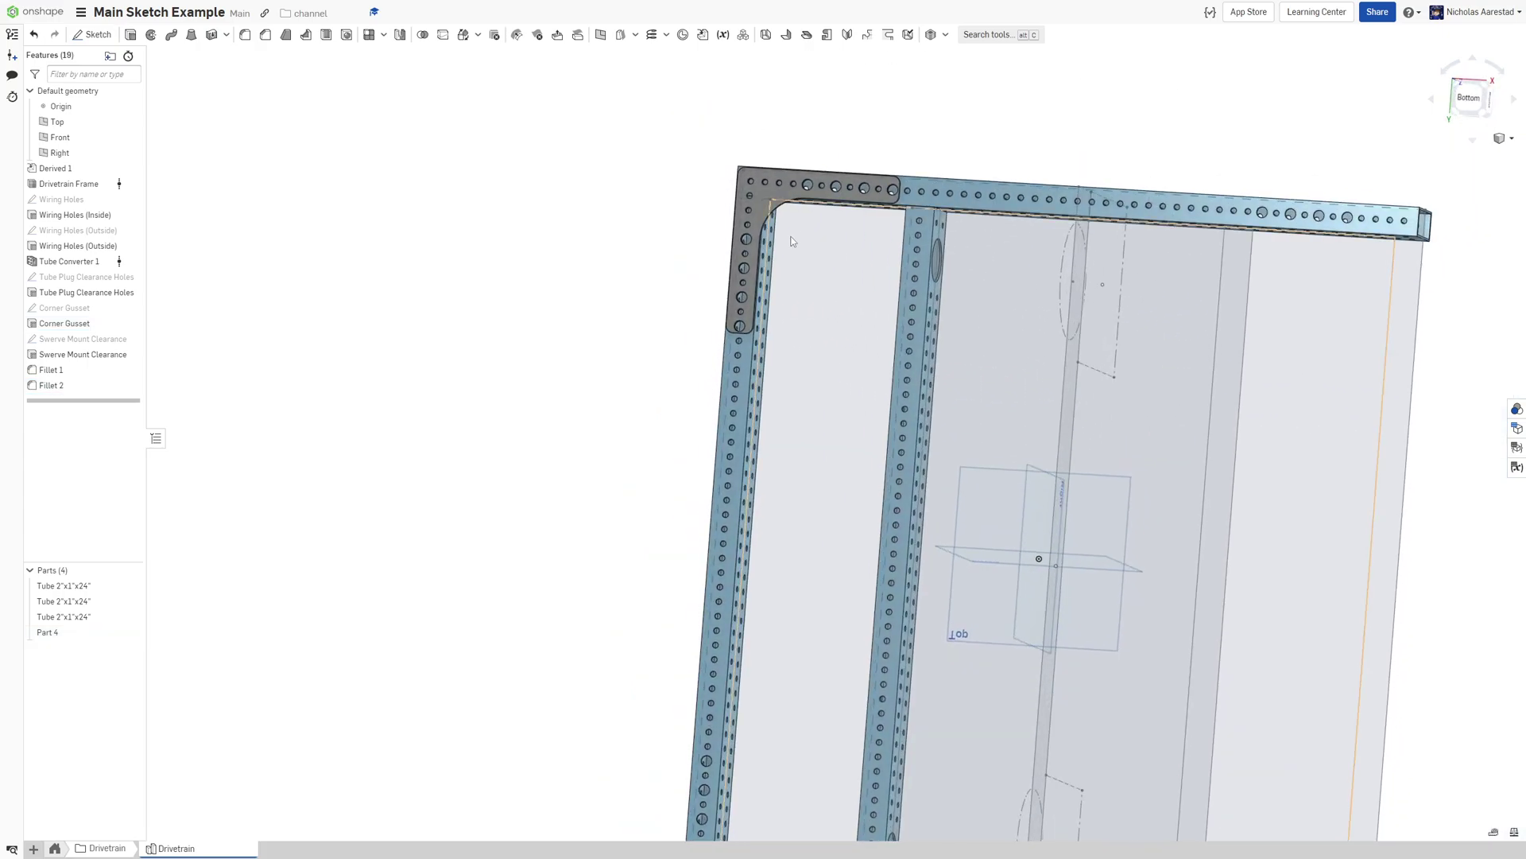
scroll(799, 238, "up", 5)
right_click_drag(809, 267, 802, 239)
scroll(775, 163, "down", 5)
right_click_drag(889, 215, 813, 180)
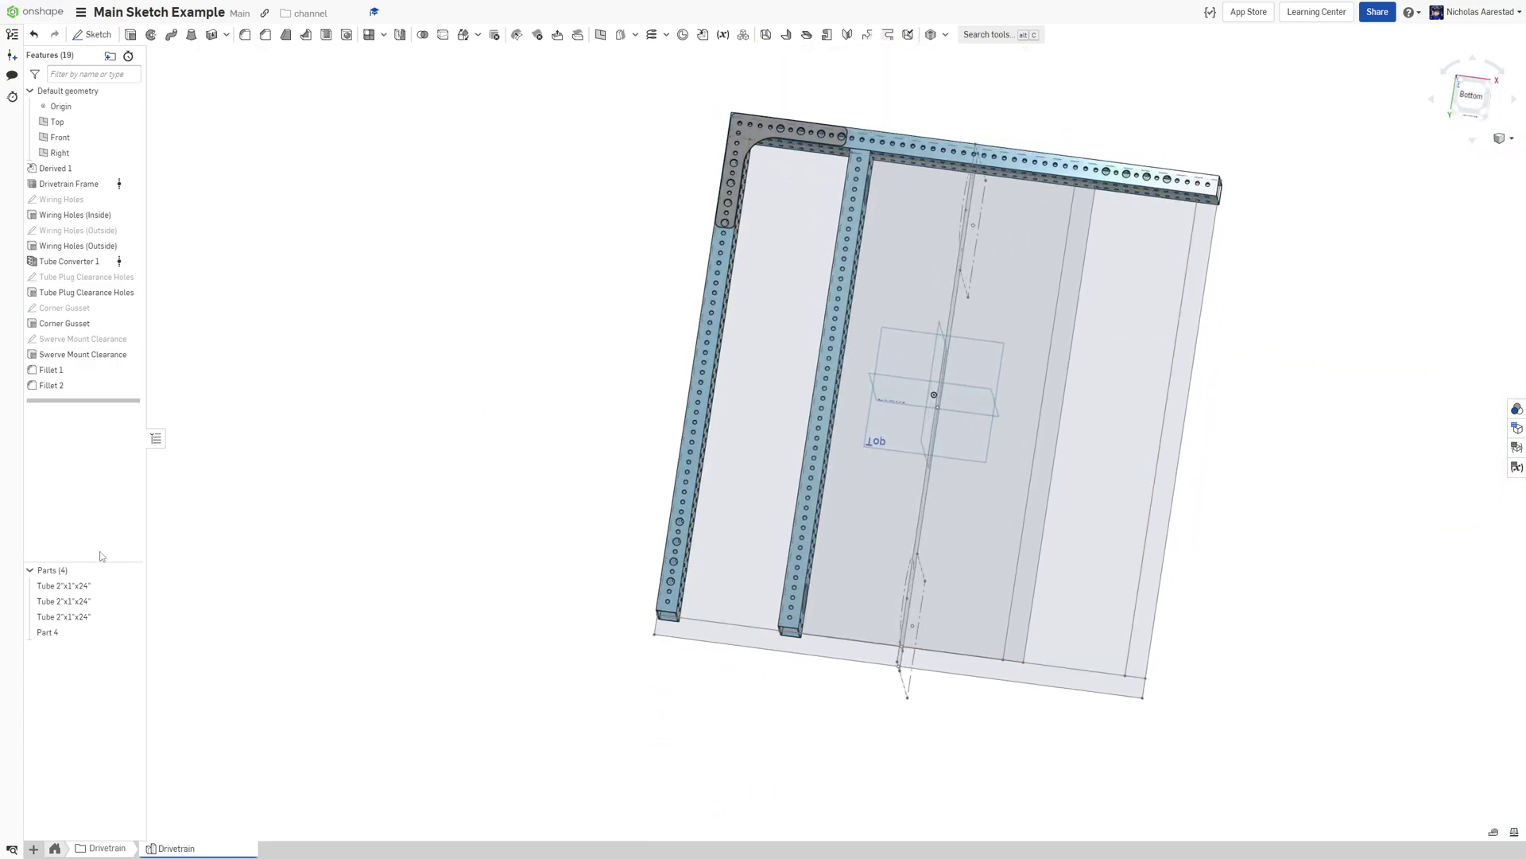
left_click(80, 370)
left_click(414, 428)
Set up a part mirror with the frame's two parallel side tubes as the entities to mirror
right_click_drag(1250, 560, 1034, 636)
scroll(977, 357, "up", 5)
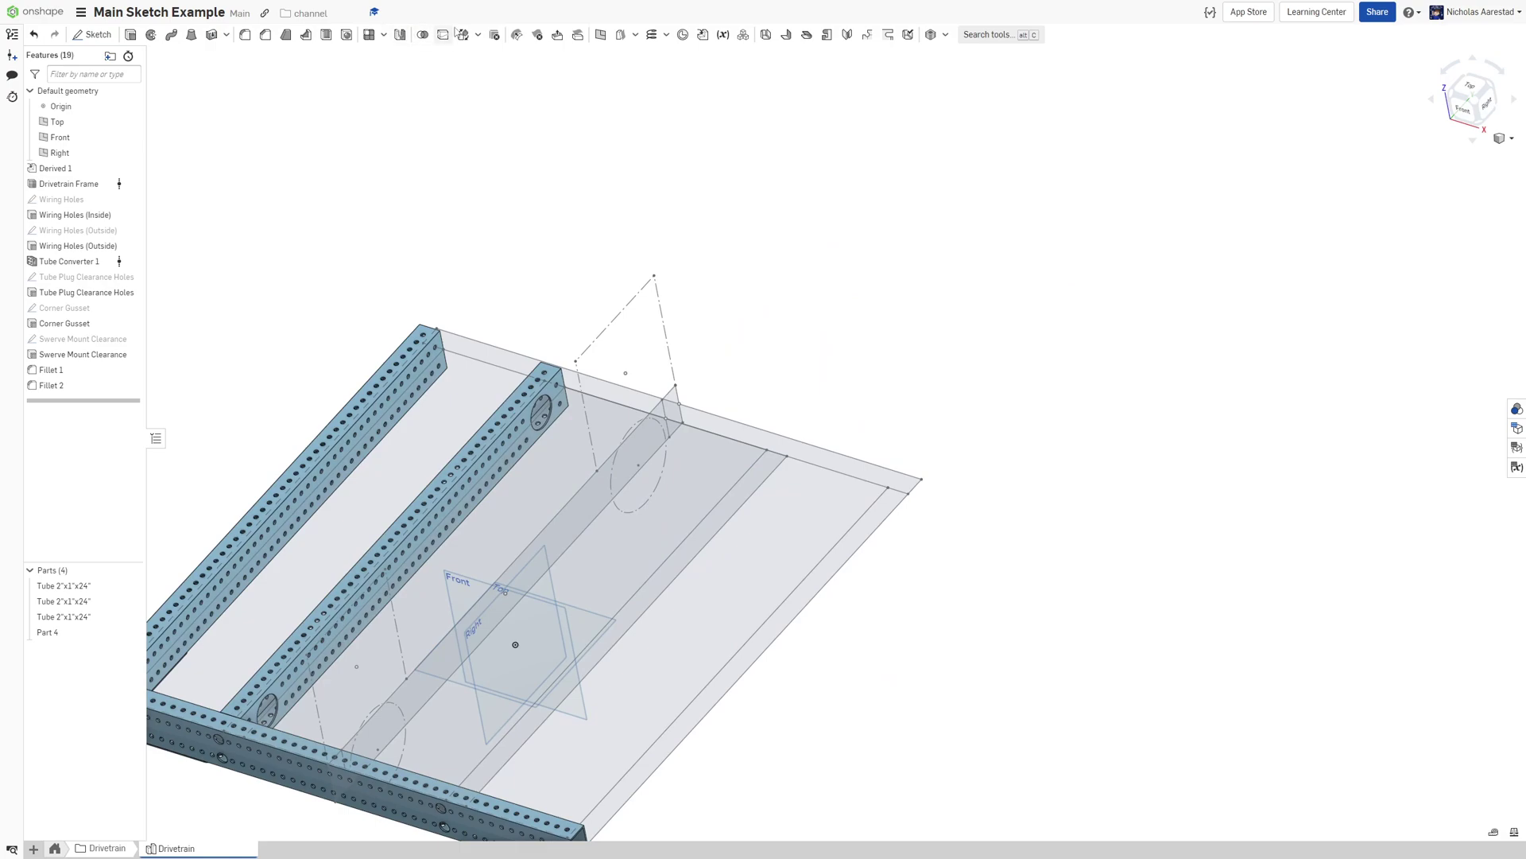
left_click(402, 35)
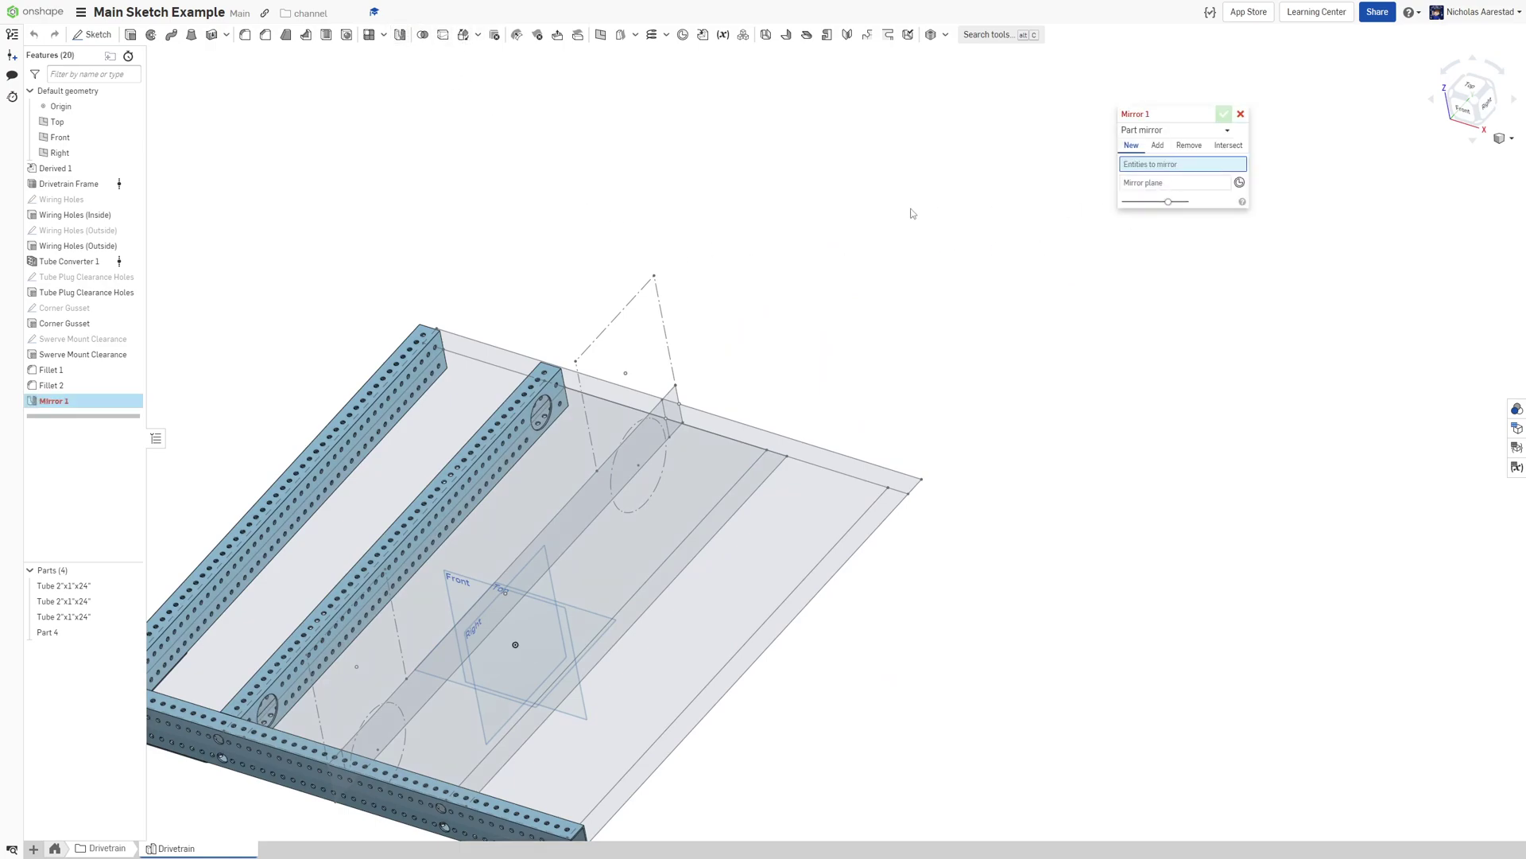
scroll(644, 493, "down", 3)
right_click_drag(644, 494, 570, 606)
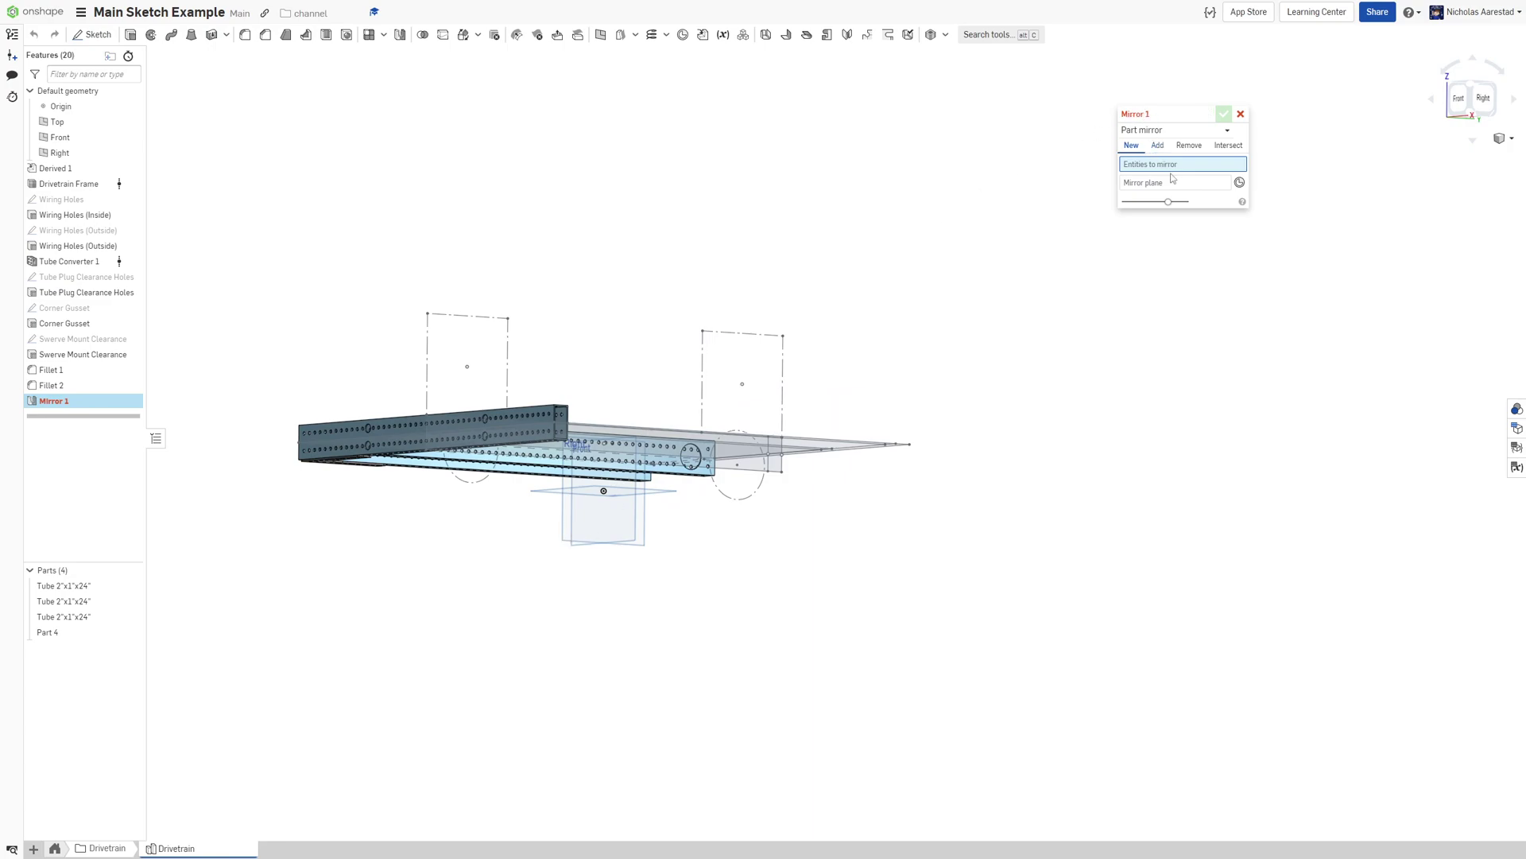
key("shift+7")
left_click(693, 275)
left_click(676, 212)
Use the Right plane as the mirror plane, set the result to New, and accept the side tube mirror
left_click(1145, 209)
right_click_drag(469, 664, 683, 510)
left_click(728, 482)
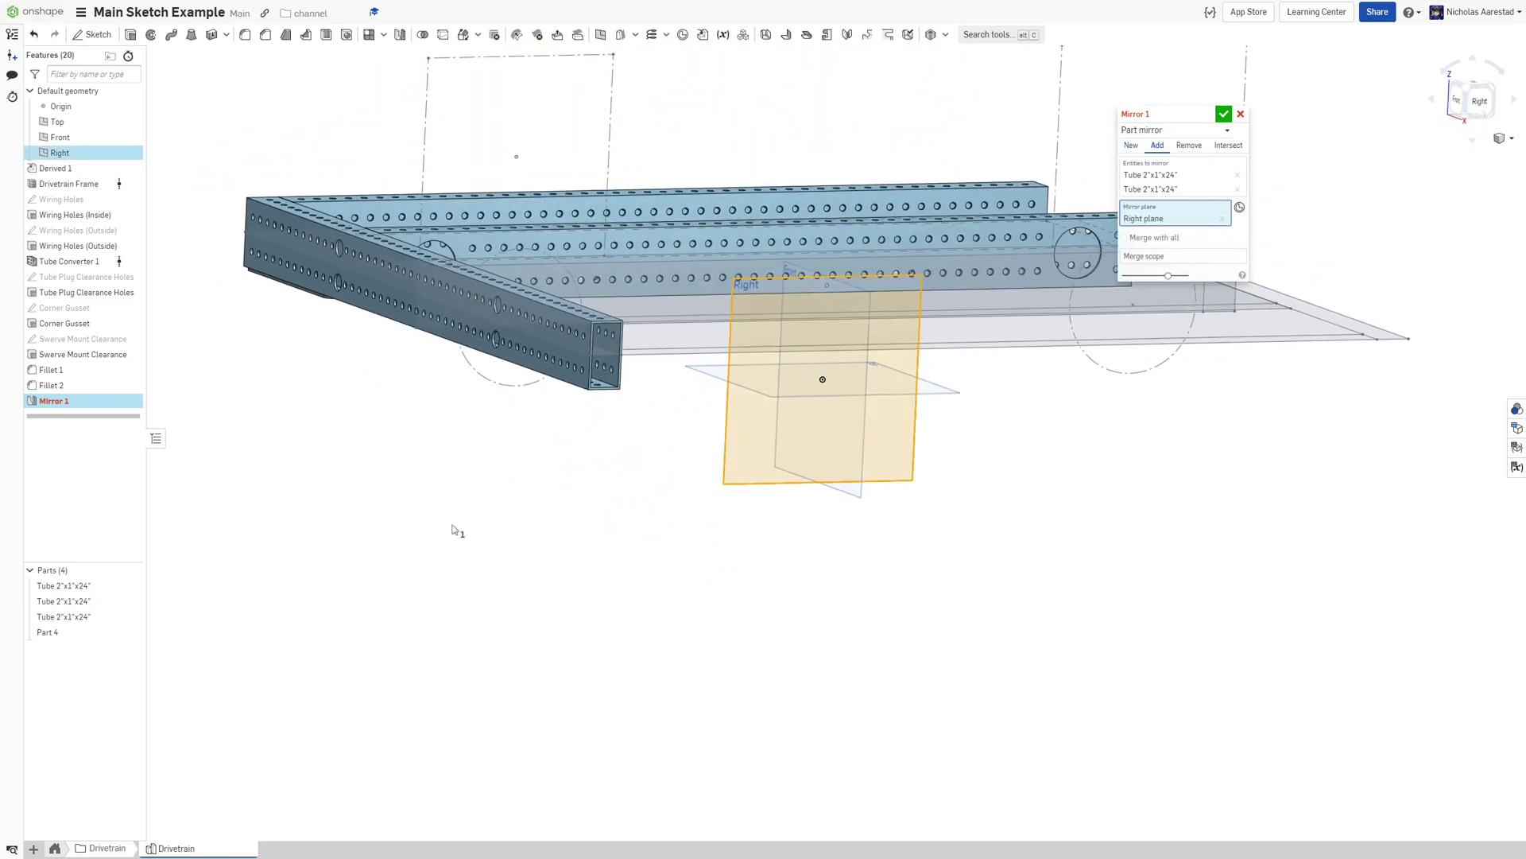
scroll(453, 528, "down", 3)
right_click_drag(582, 572, 573, 620)
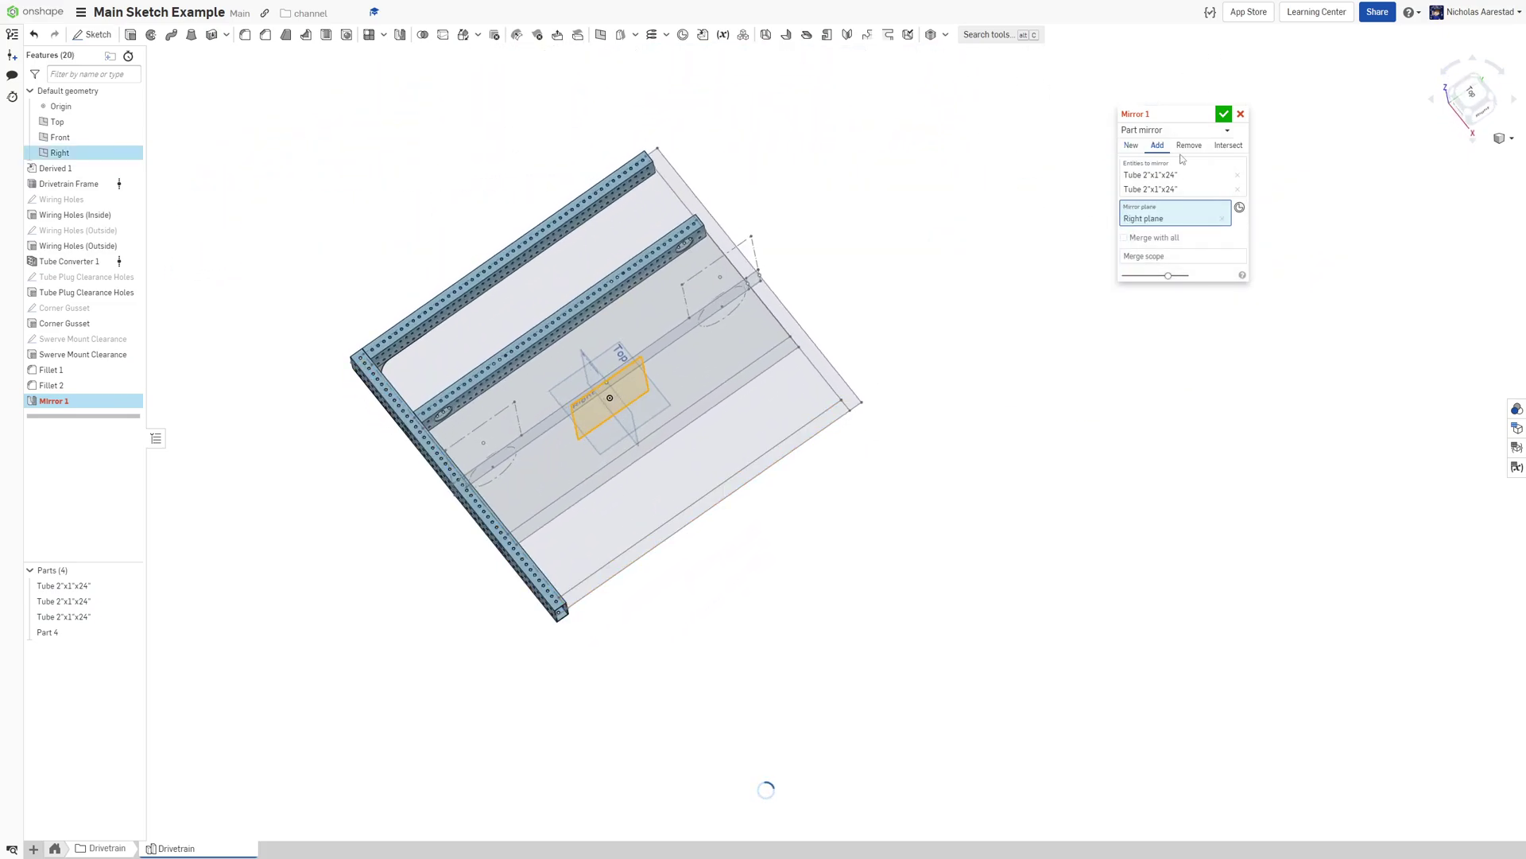
left_click(1138, 148)
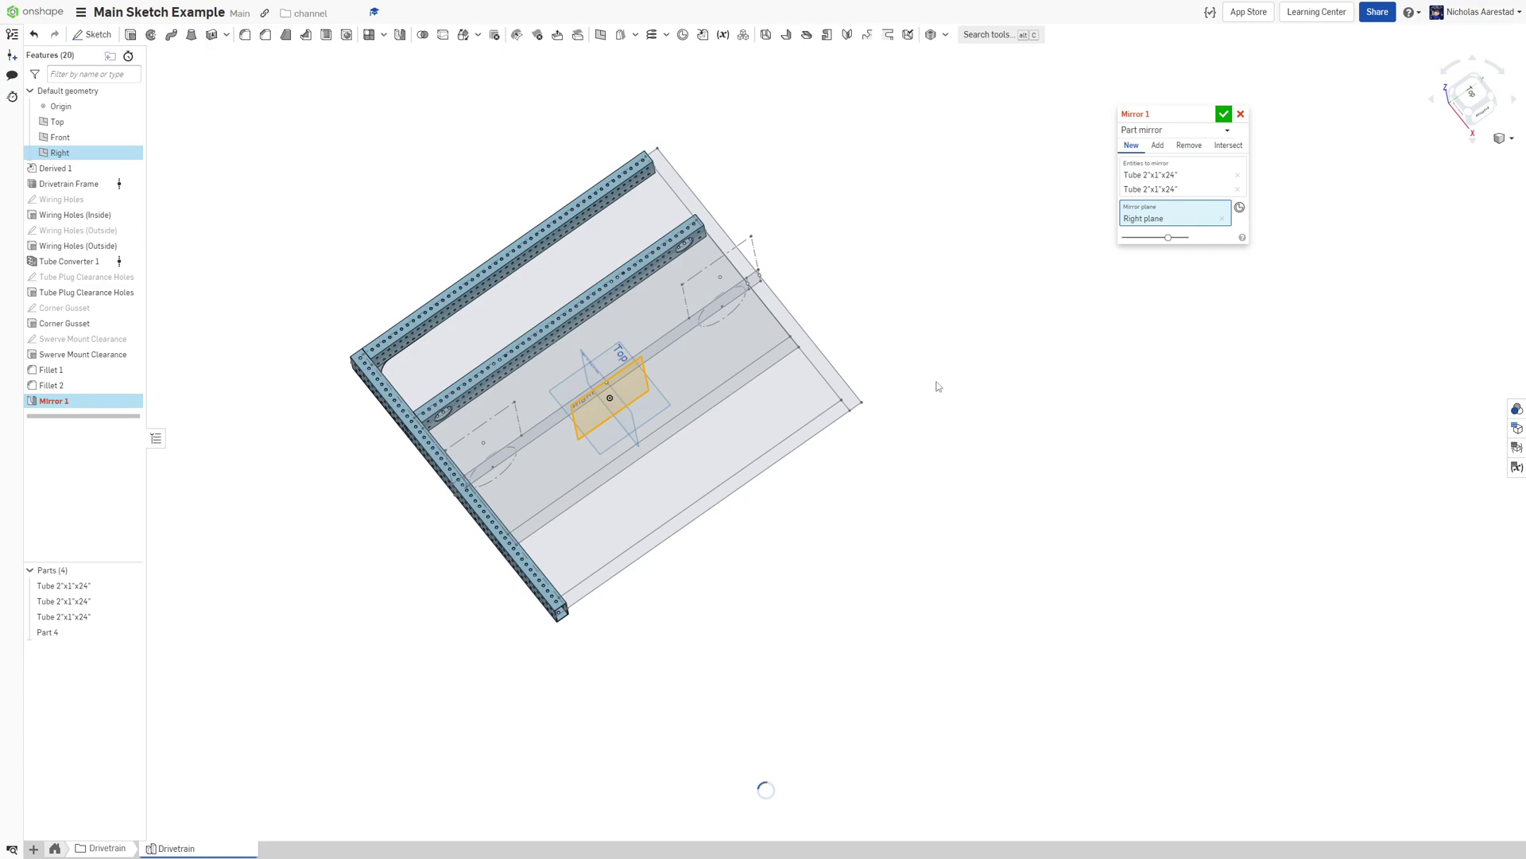
right_click_drag(930, 385, 794, 379)
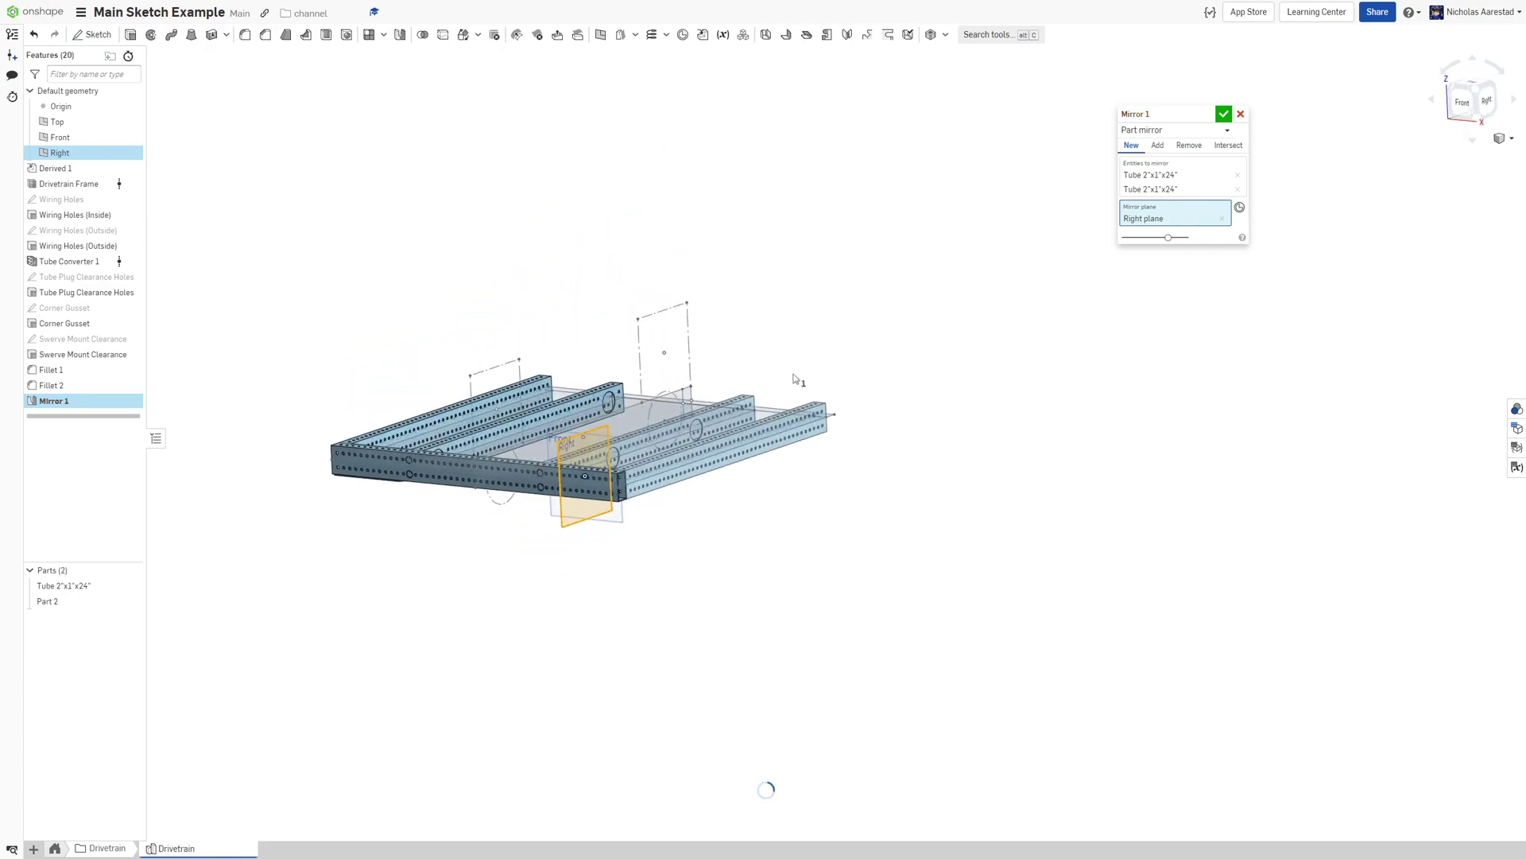
left_click(1223, 115)
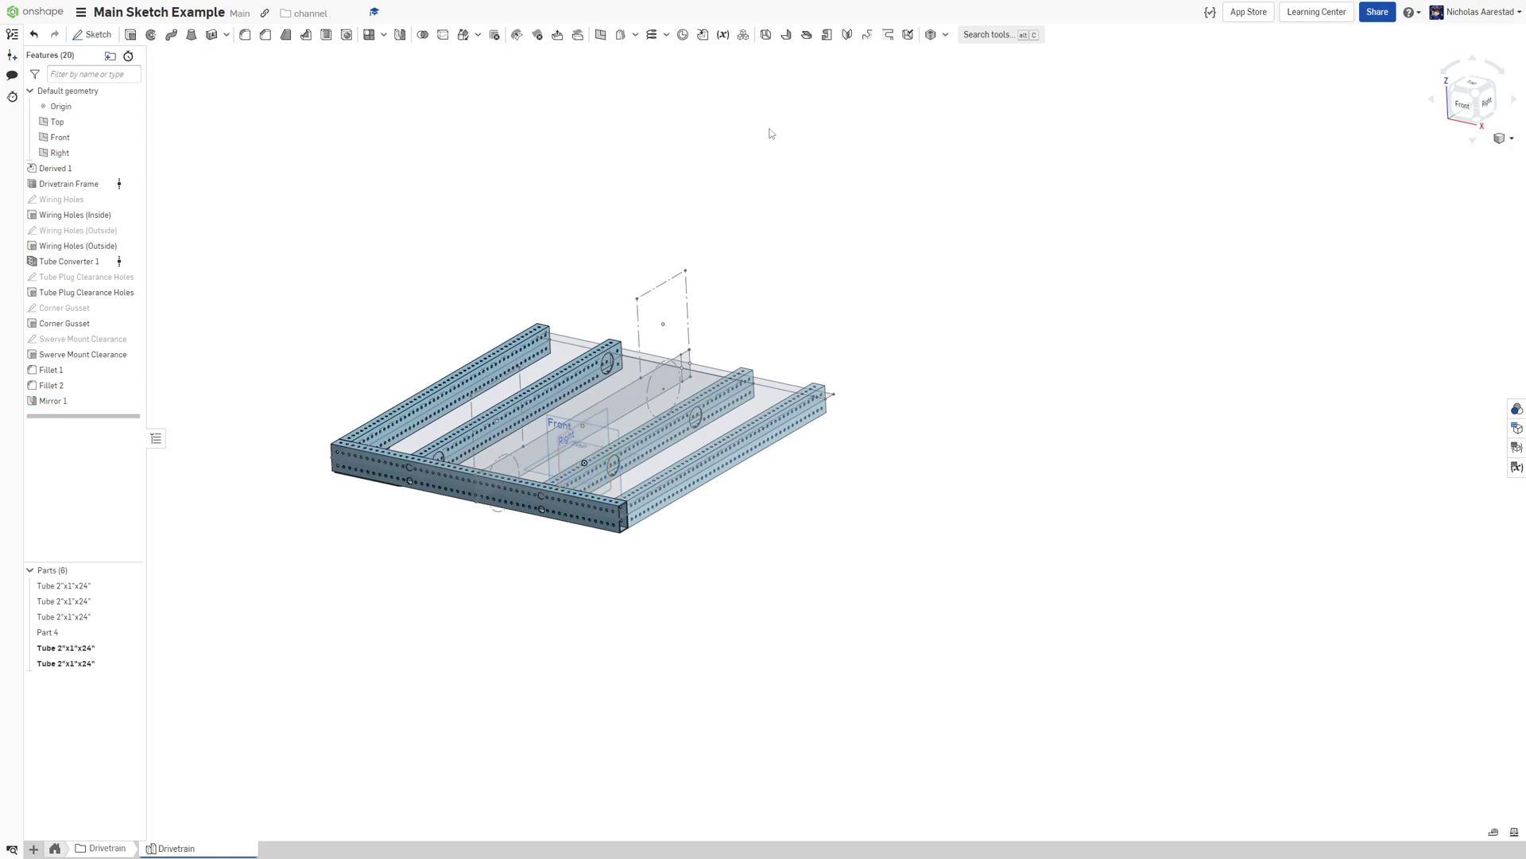
Mirror the front cross tube about the Front plane as a new part
mouse_move(770, 212)
right_mouse_down()
mouse_move(845, 218)
mouse_move(744, 201)
right_mouse_up()
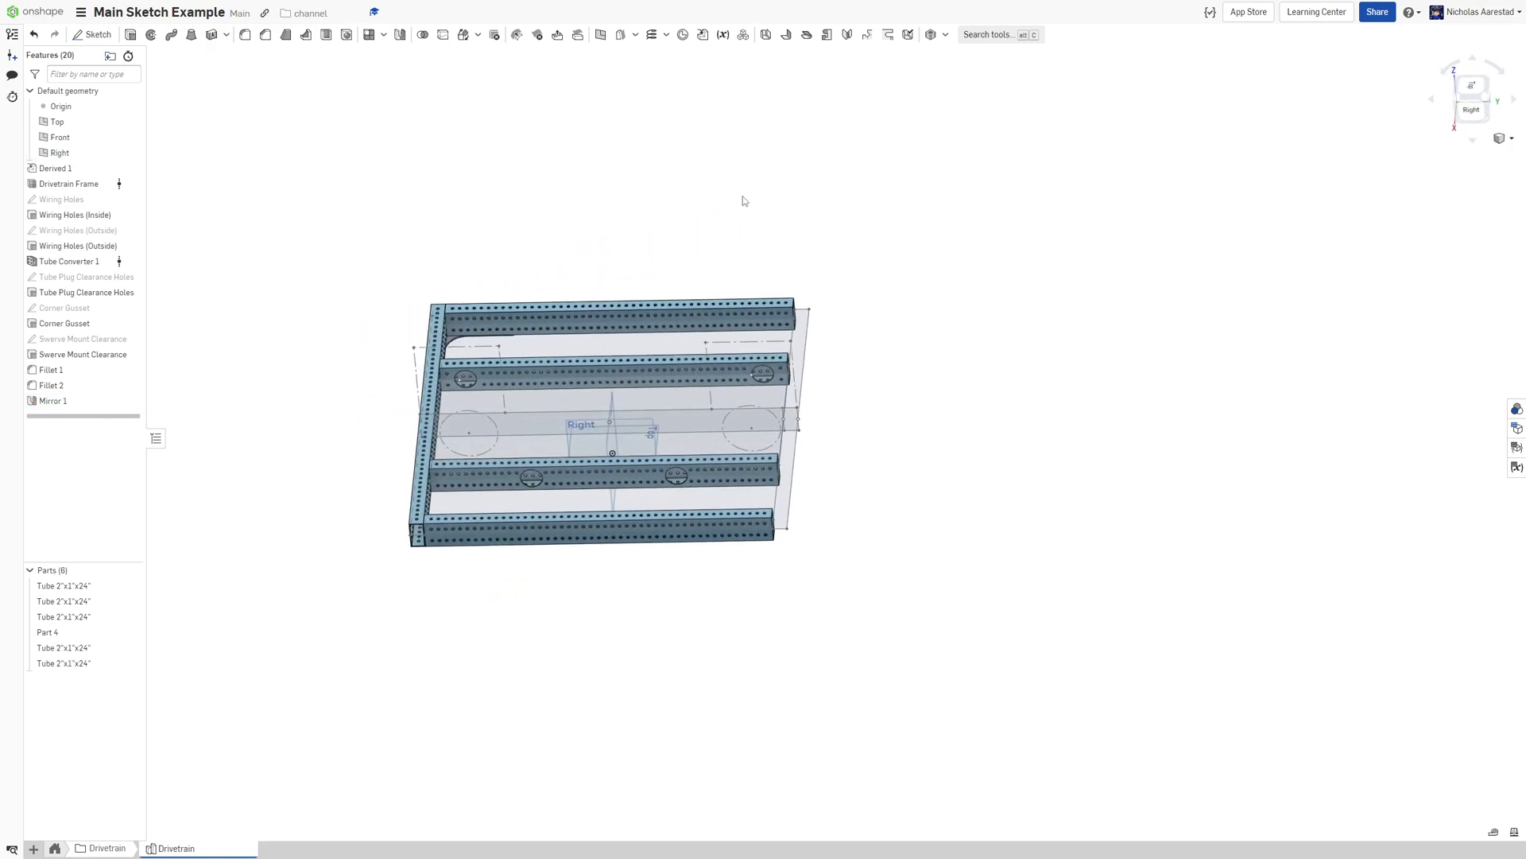
left_click(392, 39)
right_click_drag(509, 398, 449, 404)
left_click(445, 404)
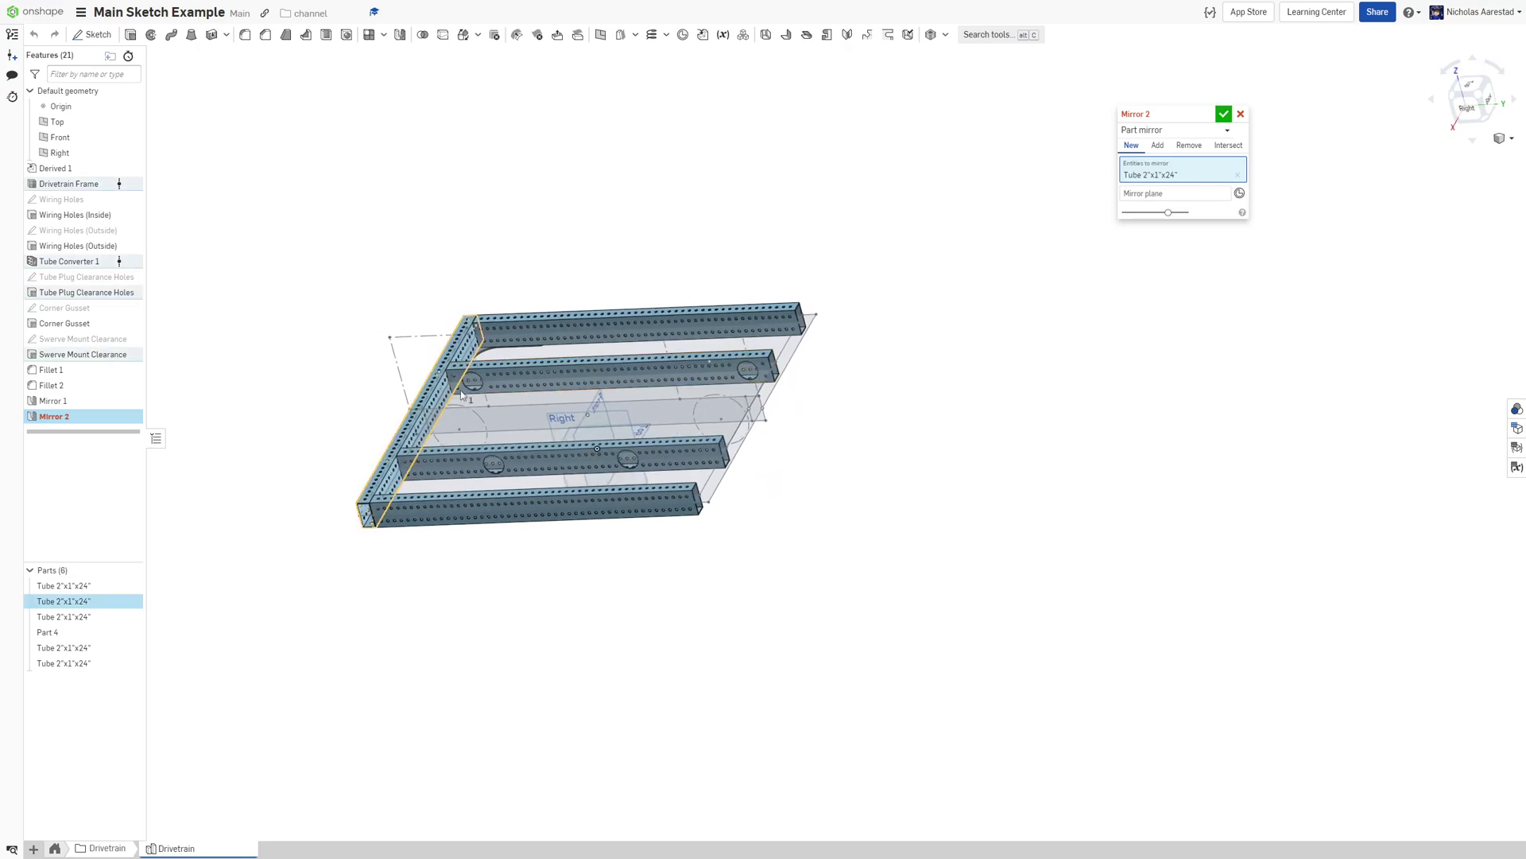
left_click(1175, 194)
right_click_drag(715, 445, 588, 529)
scroll(602, 516, "up", 3)
left_click(599, 521)
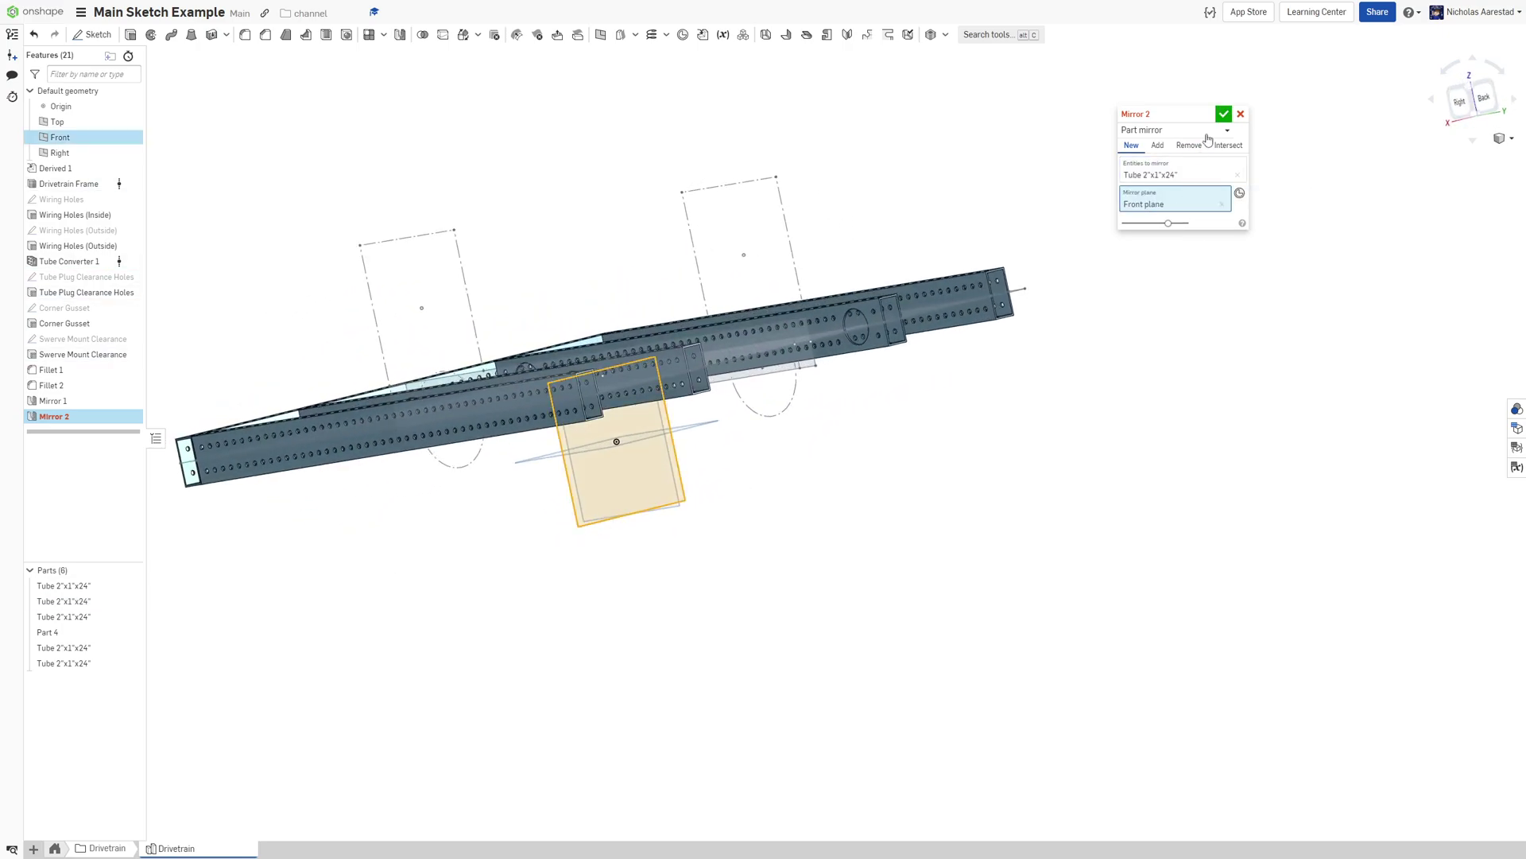
left_click(1222, 116)
Rename the corner gusset part, Part 4, as Bottom Gusset
right_click_drag(957, 92, 877, 384)
scroll(867, 334, "up", 5)
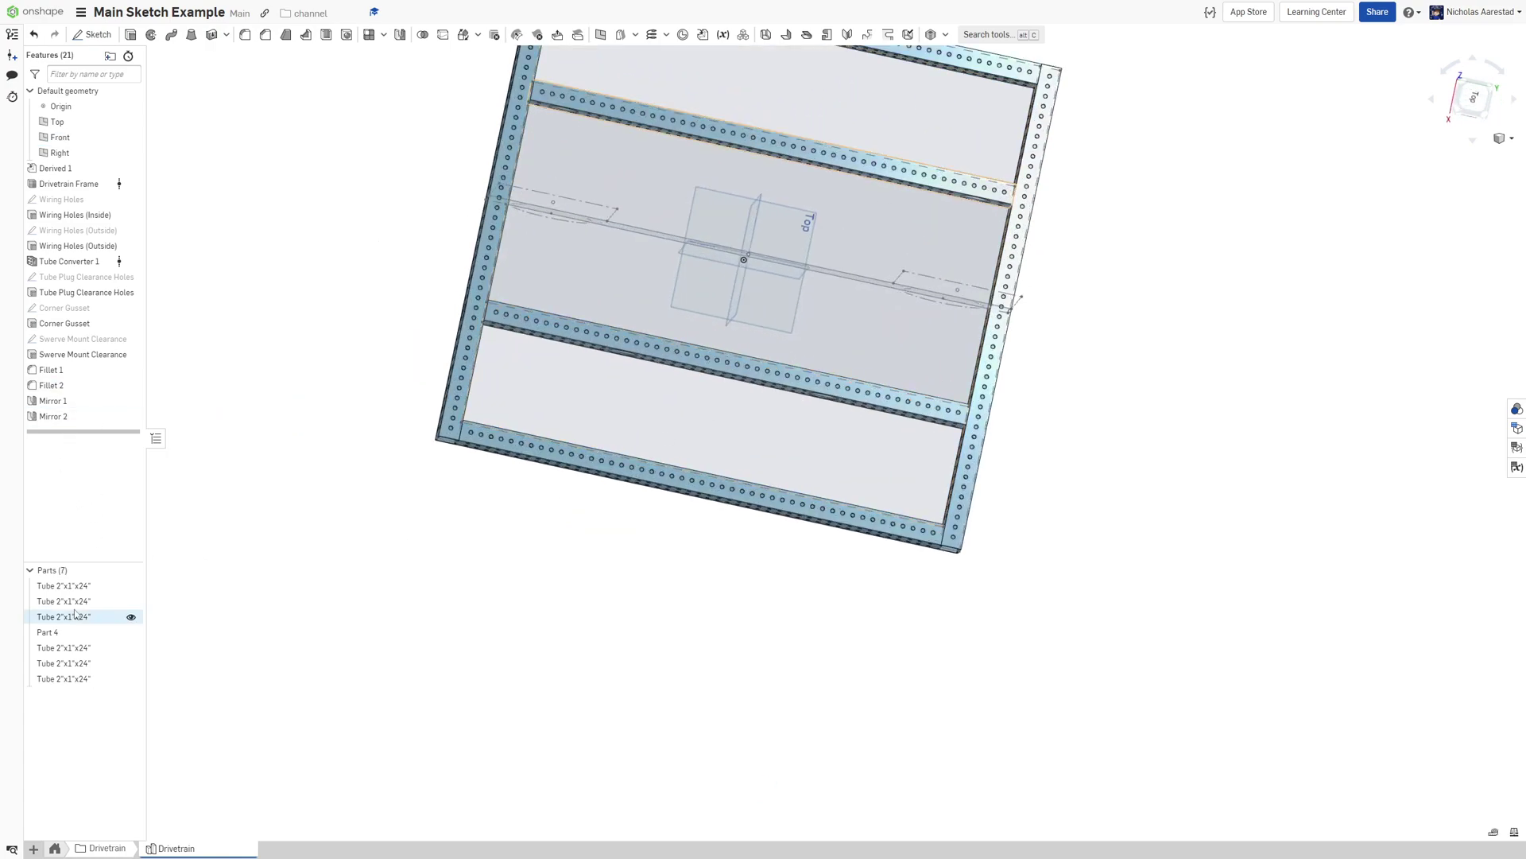
left_click(54, 632)
right_click(96, 634)
left_click(81, 642)
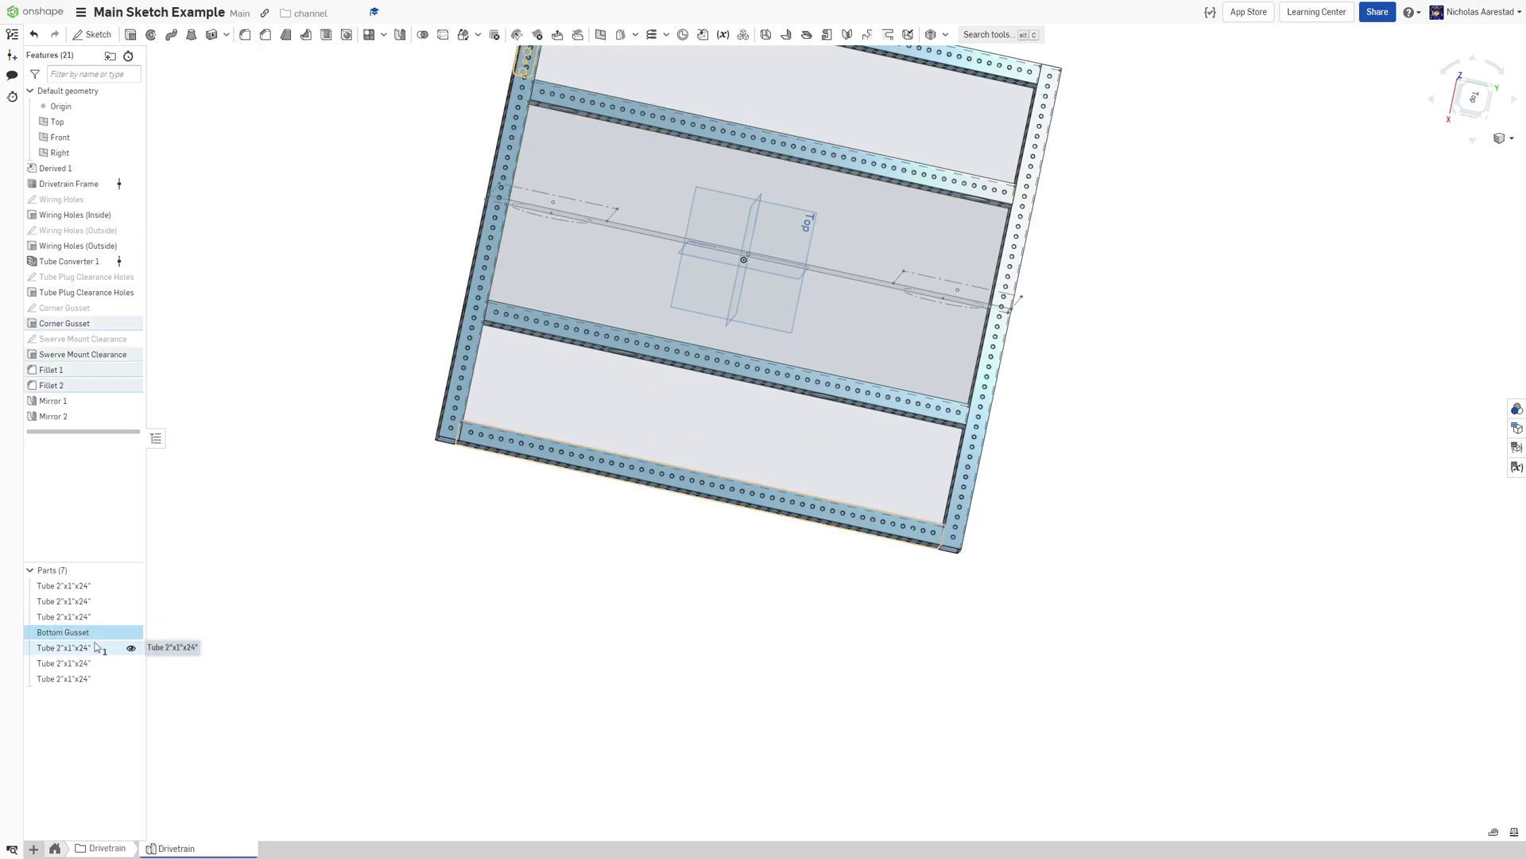
left_click(404, 657)
Examine the bottom gusset and the empty frame corners from below and from above
scroll(498, 611, "down", 3)
right_click_drag(541, 548, 790, 252)
scroll(378, 404, "up", 2)
scroll(378, 404, "up", 5)
scroll(403, 219, "down", 5)
scroll(423, 240, "up", 5)
scroll(423, 240, "down", 5)
mouse_move(785, 332)
right_mouse_down()
mouse_move(762, 363)
mouse_move(768, 350)
right_mouse_up()
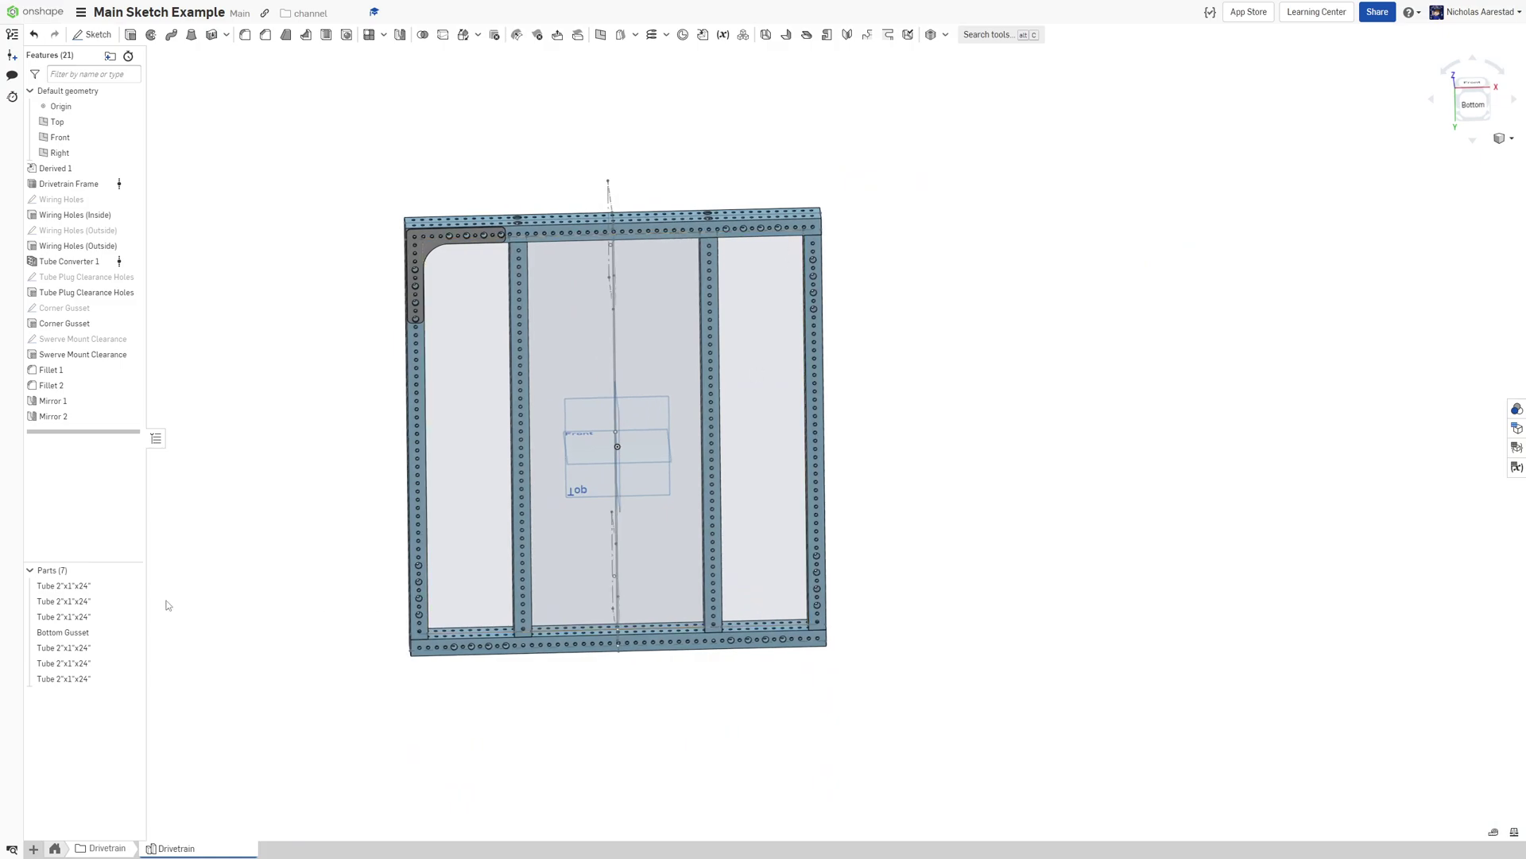
right_click_drag(219, 481, 266, 421)
right_click_drag(445, 350, 220, 594)
Create a new assembly in the Drivetrain folder and rename it Drivetrain
left_click(35, 849)
left_click(77, 783)
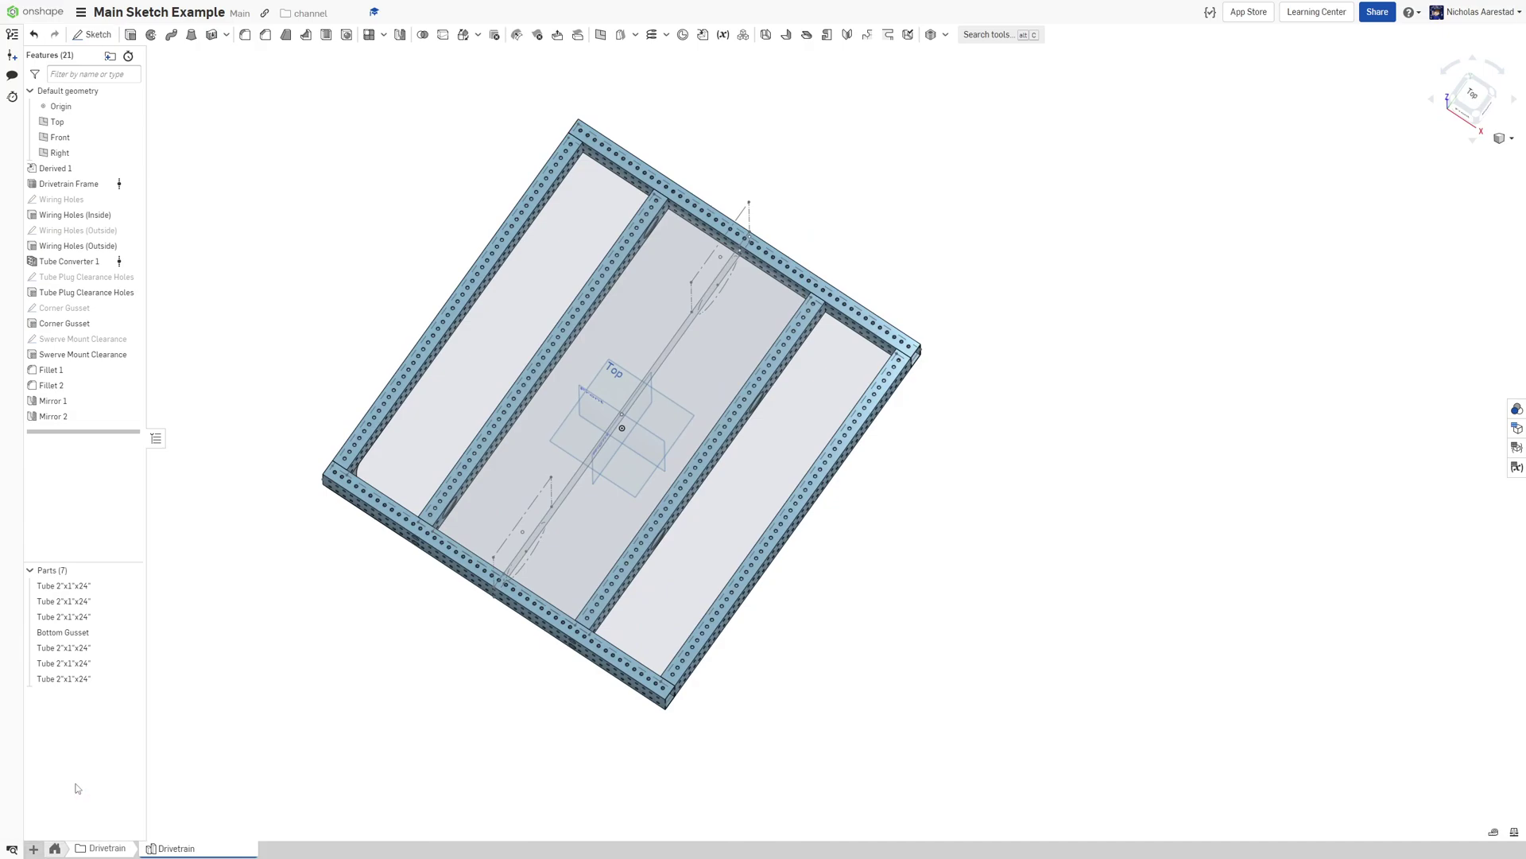
right_click(300, 848)
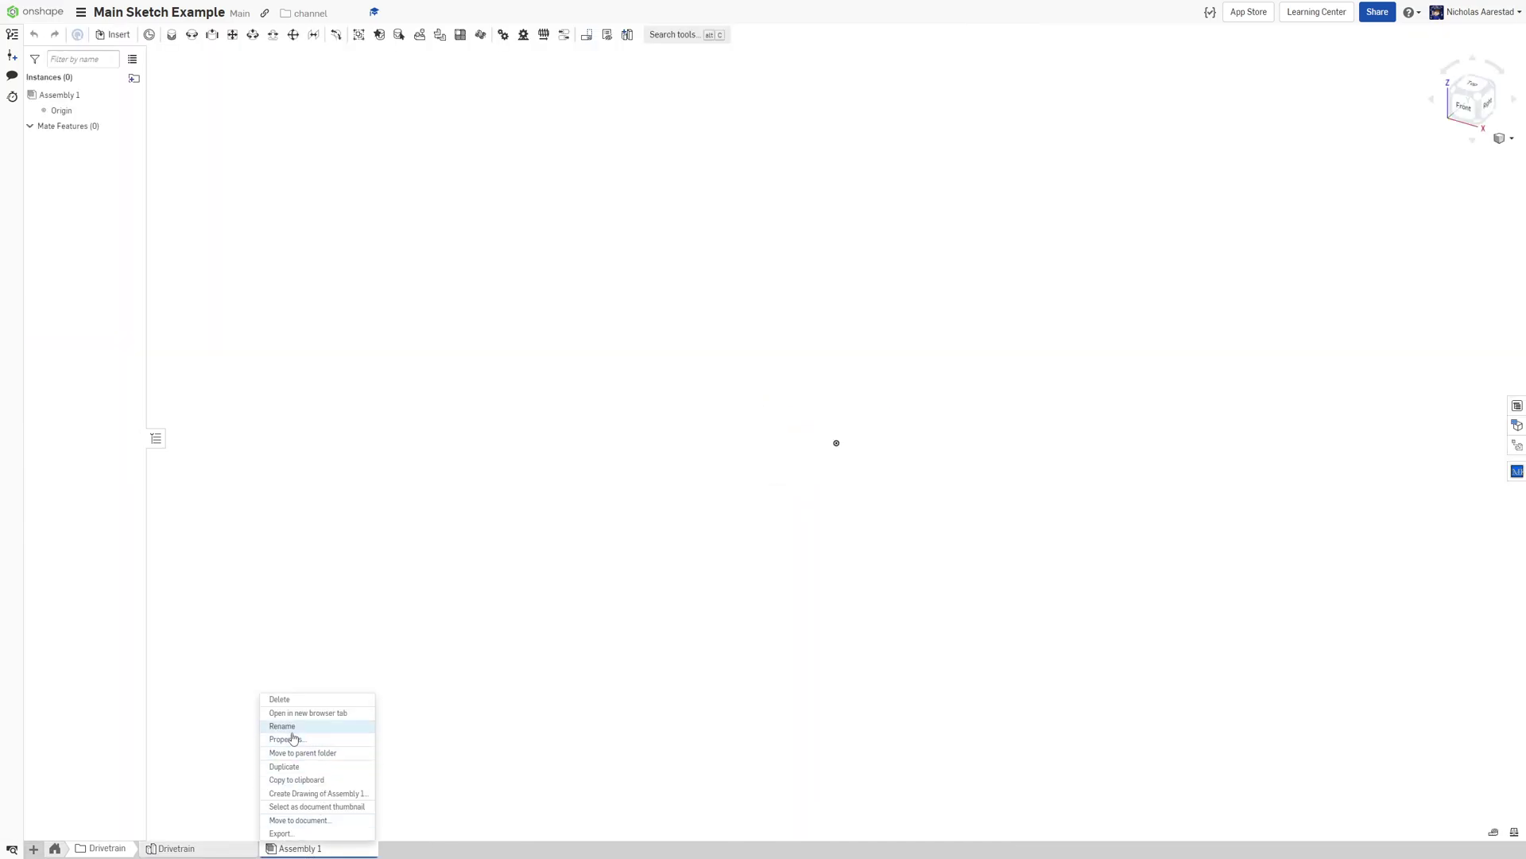
left_click(329, 726)
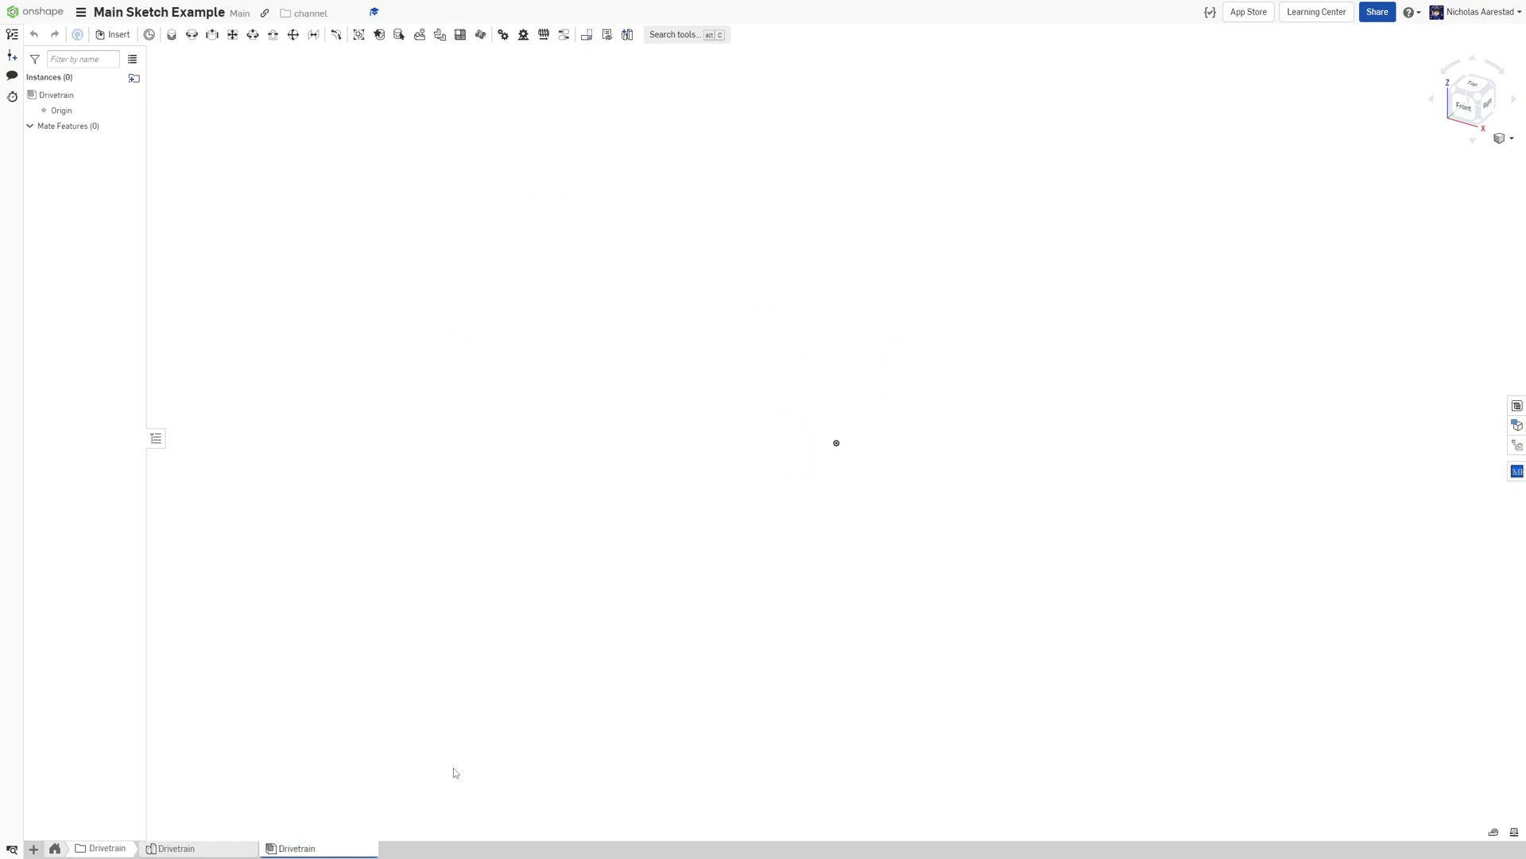
Insert the whole Drivetrain part studio, with all its tubes and the bottom gusset, into the assembly
left_click(118, 35)
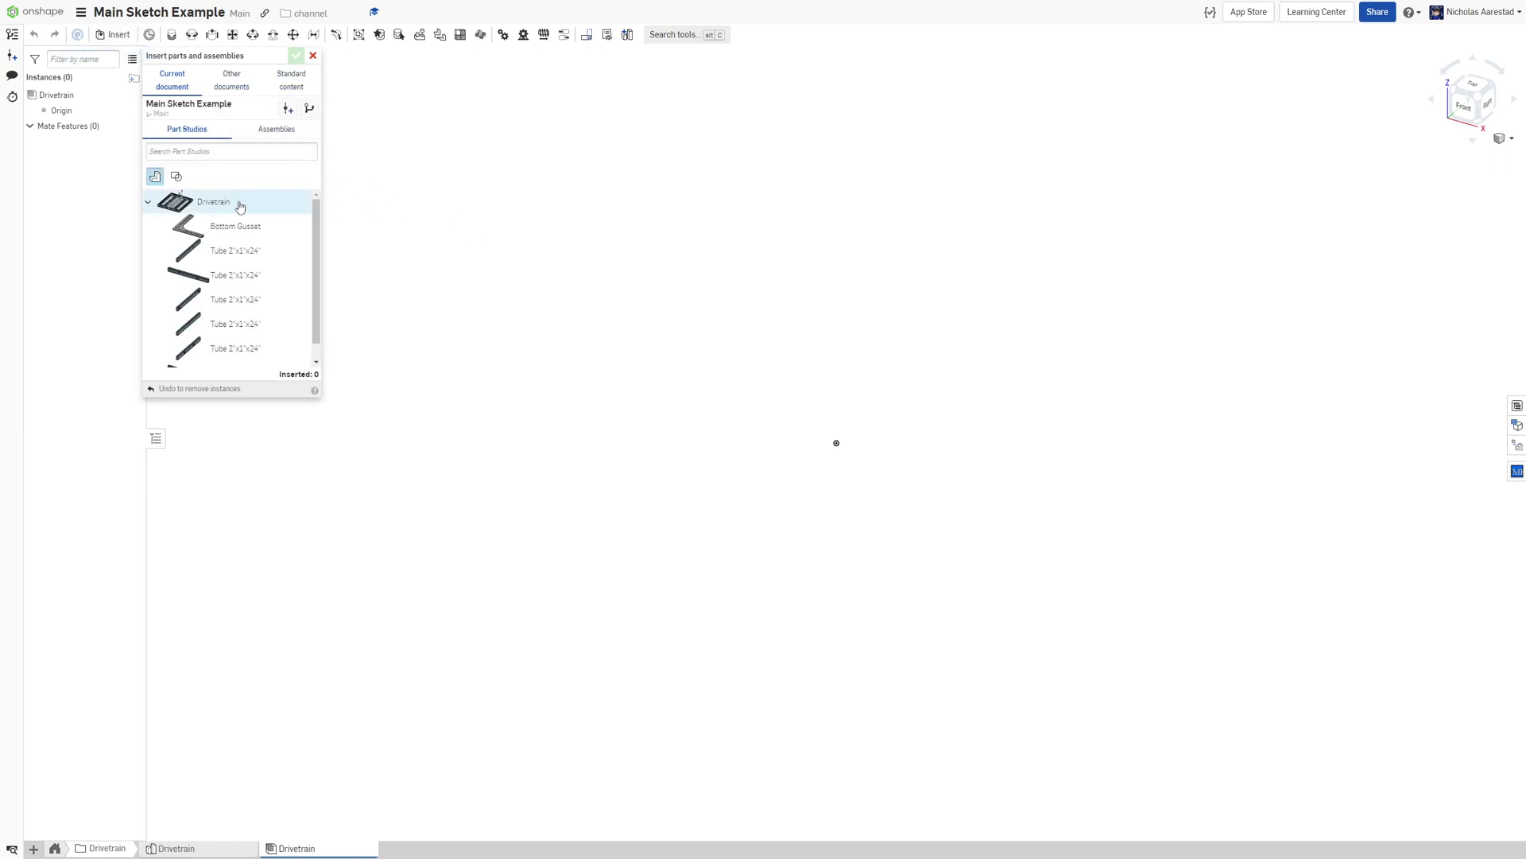
left_click(286, 109)
left_click(296, 56)
scroll(817, 386, "down", 3)
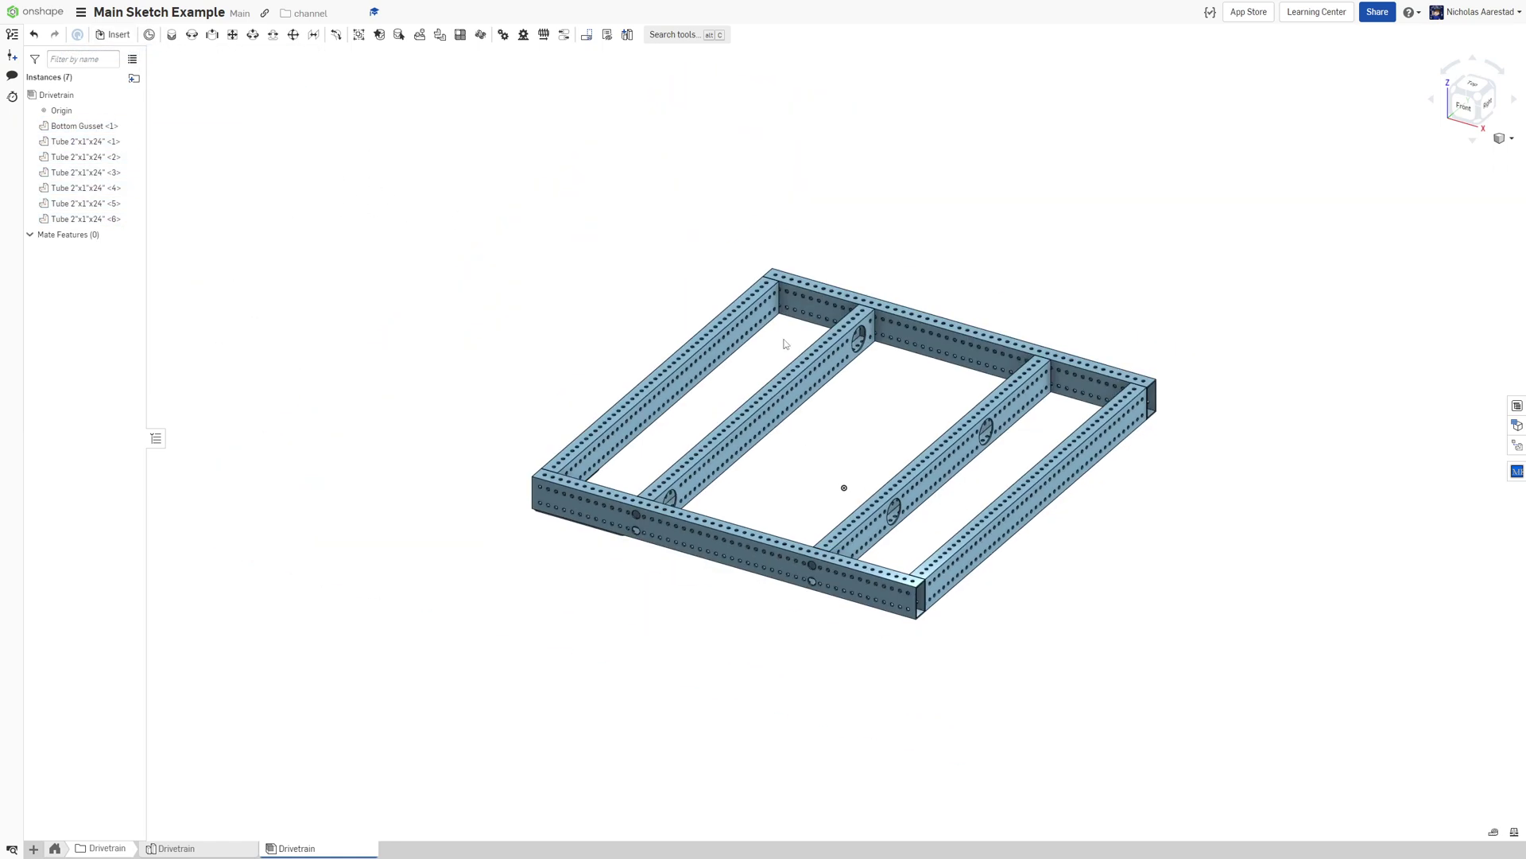
Group all the inserted tubes and the bottom gusset into one rigid set
left_click(359, 35)
left_click_drag(345, 141, 1278, 699)
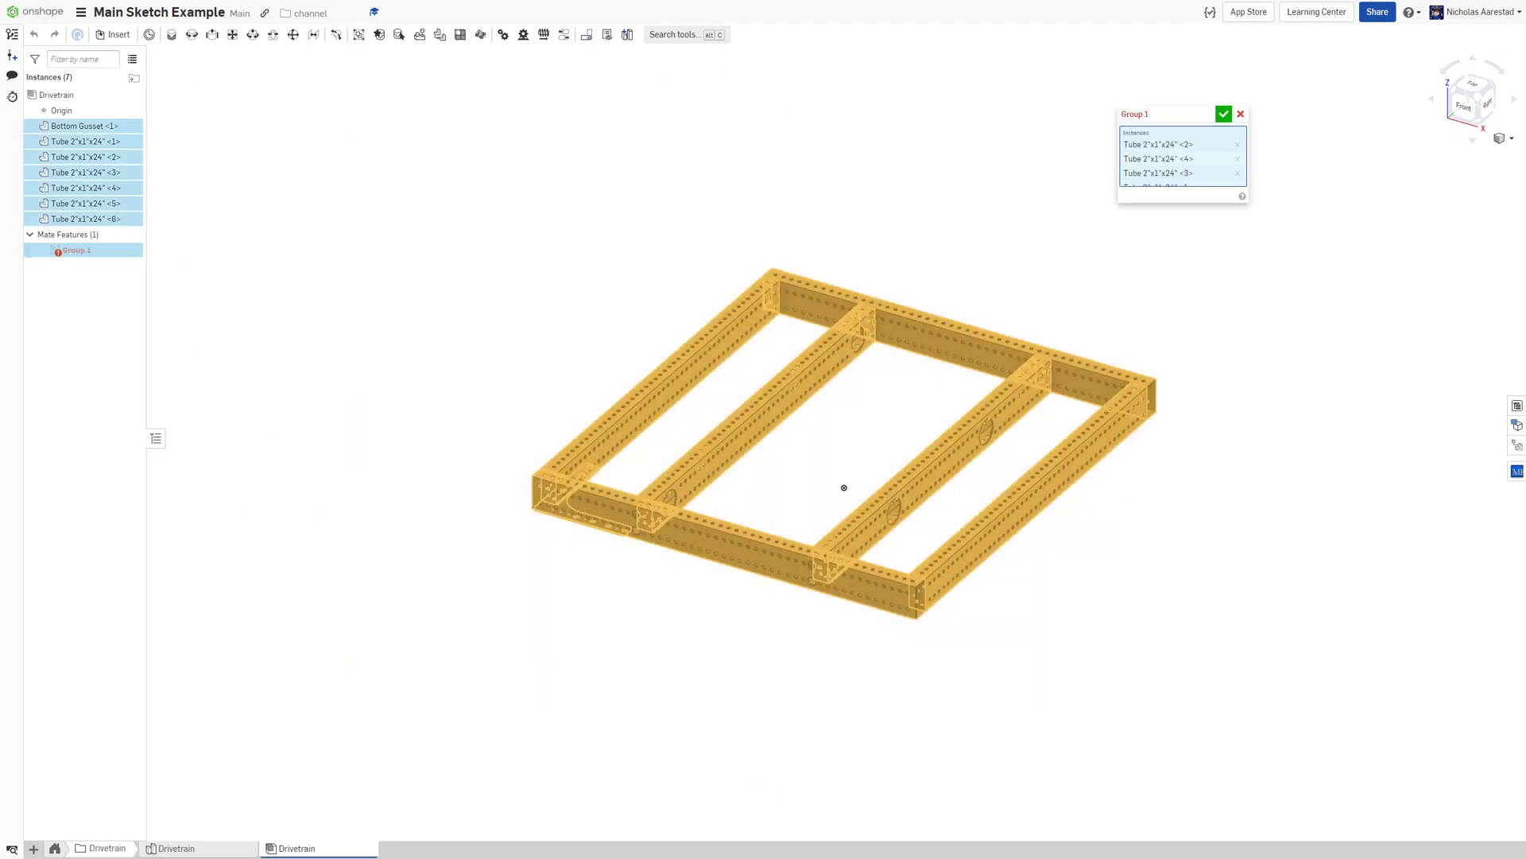
left_click(1224, 116)
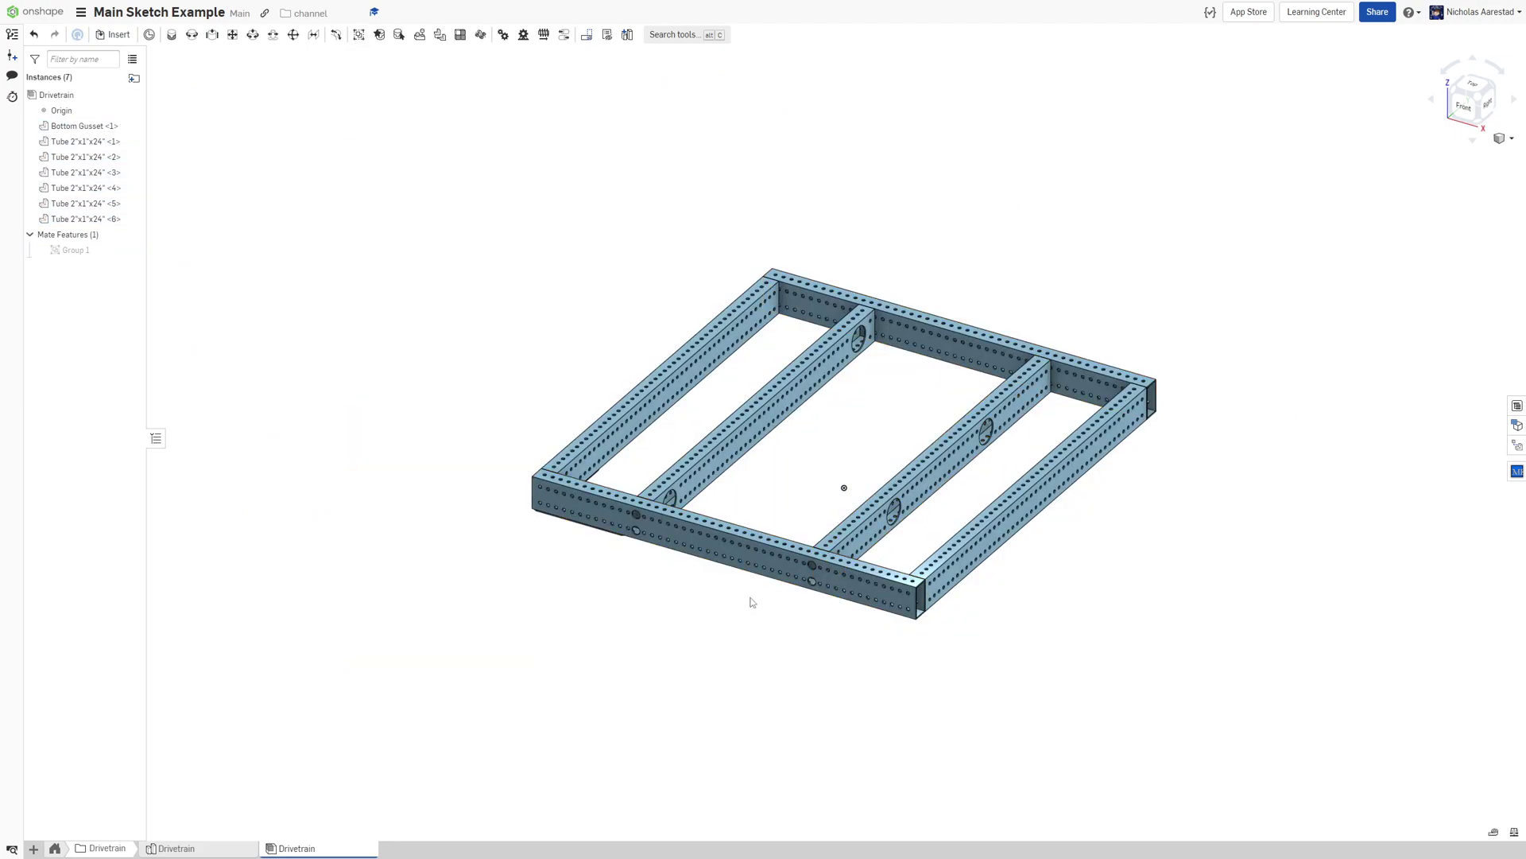
Fix the front cross tube in place in the assembly
right_click(734, 554)
left_click(777, 322)
scroll(963, 336, "up", 5)
scroll(718, 348, "down", 4)
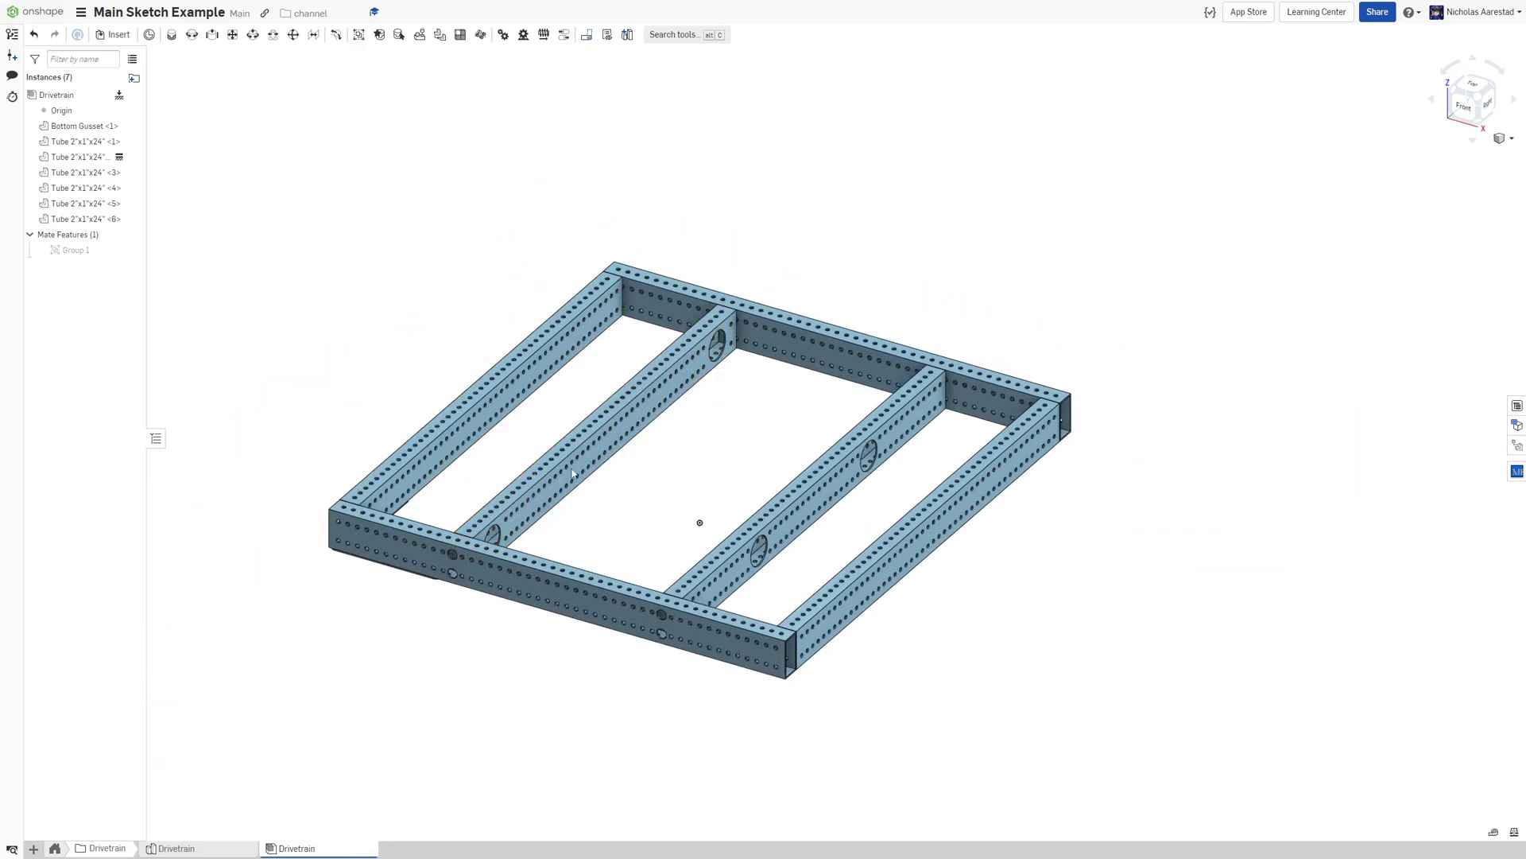
Roll the Drivetrain part studio back to before the two mirror features and check the effect in the assembly
left_click(190, 851)
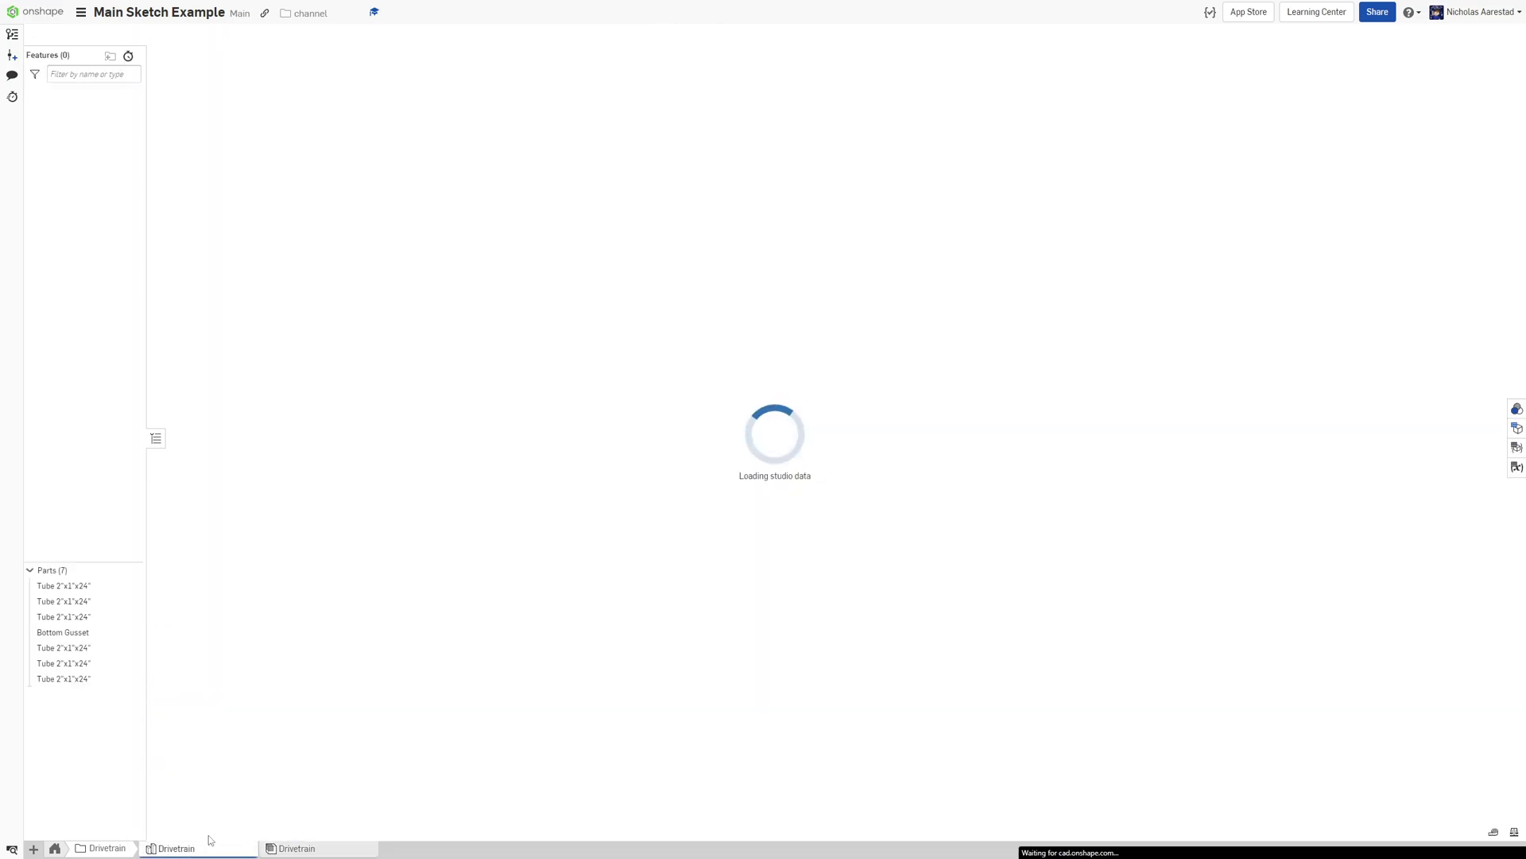
left_click_drag(65, 431, 69, 399)
left_click(300, 848)
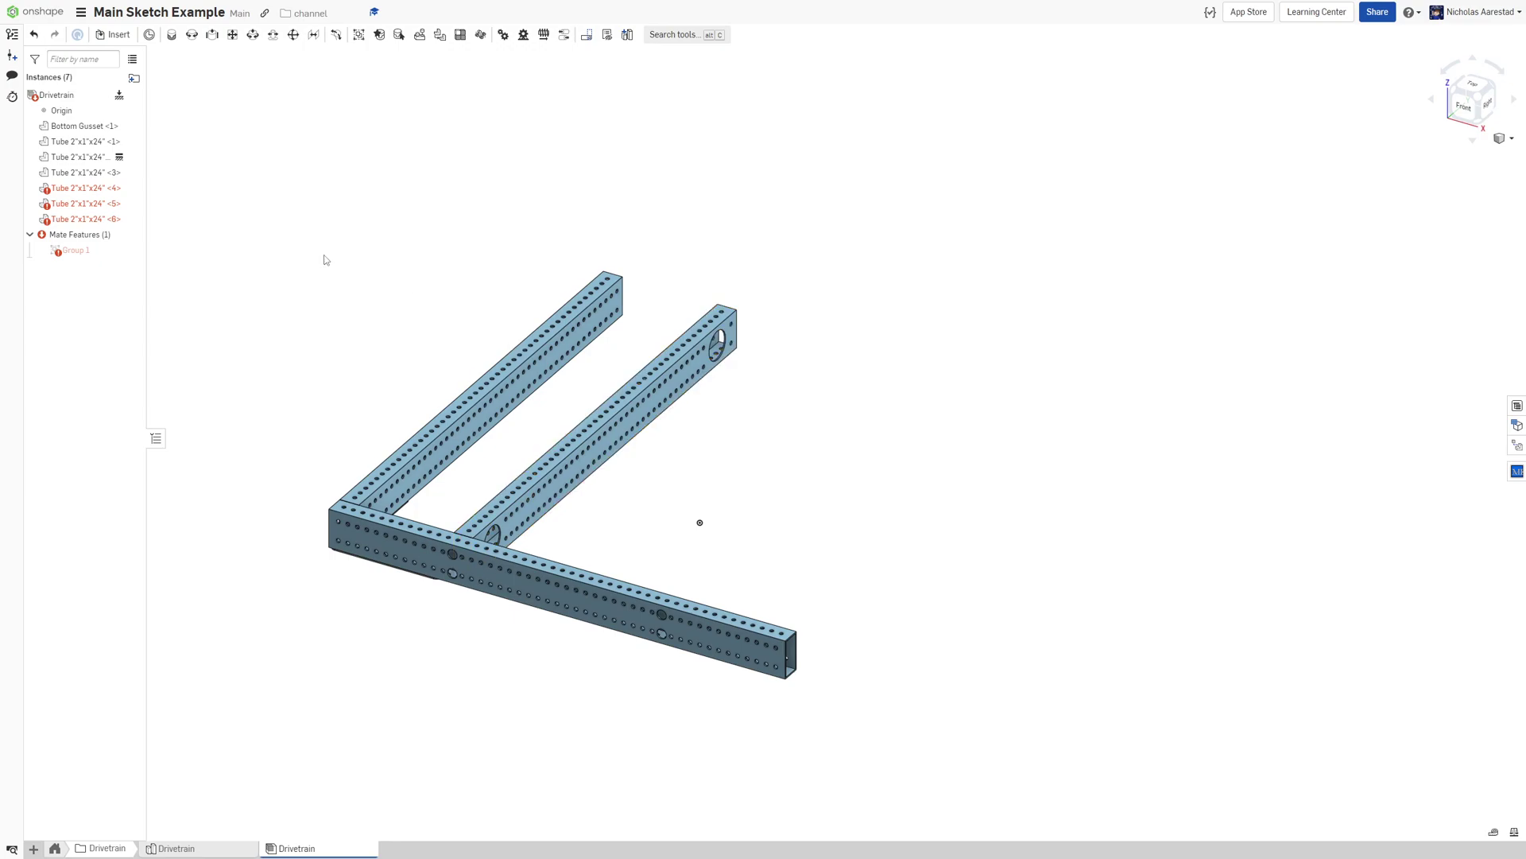
left_click(176, 849)
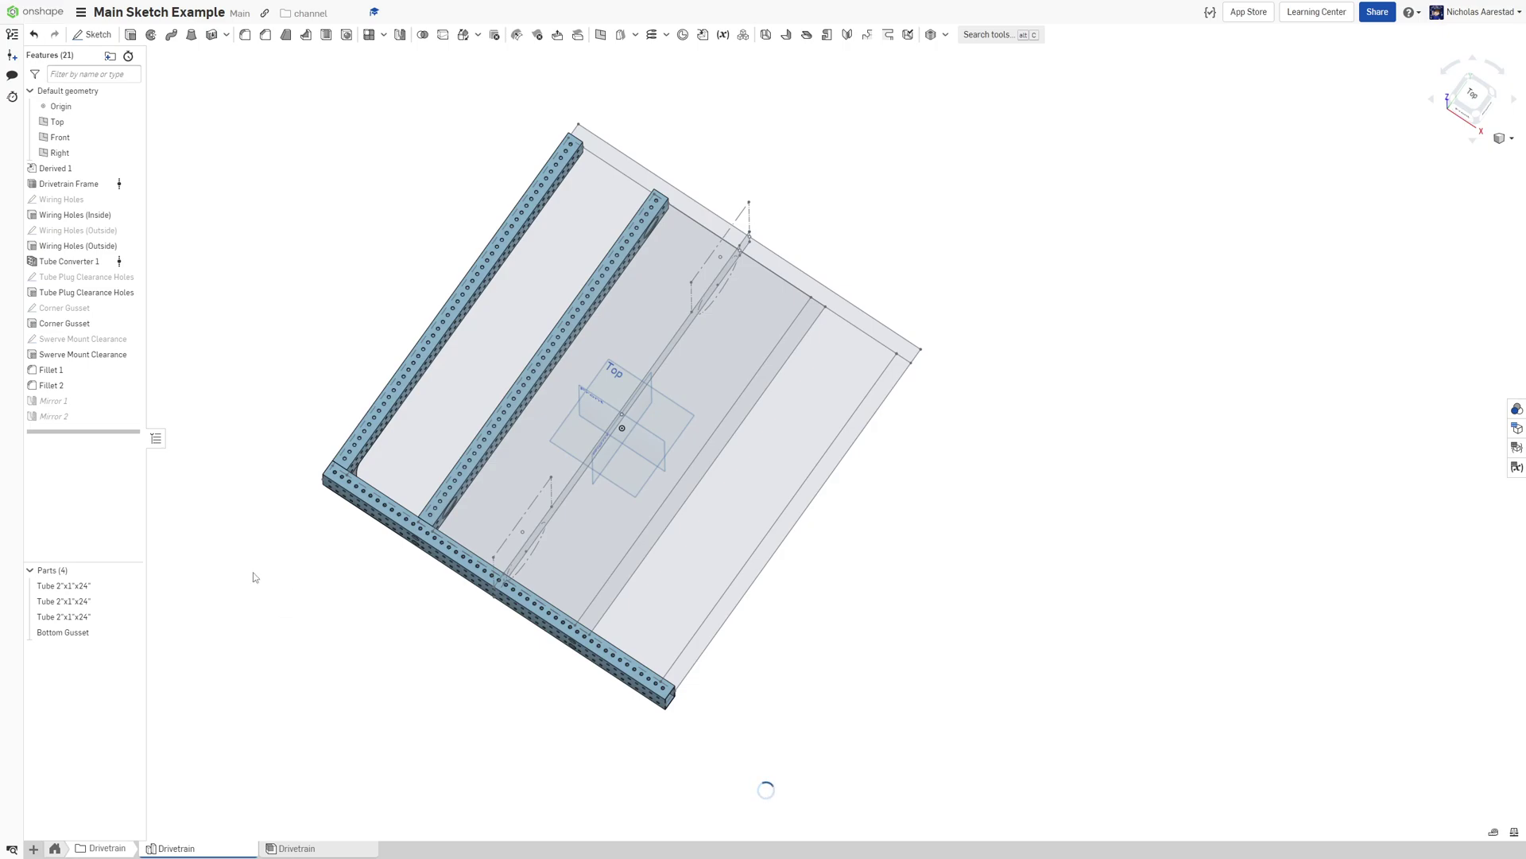
Examine the mirrored tubes' hole patterns and open ends in the part studio, including from below
scroll(597, 524, "up", 3)
right_click_drag(597, 527, 685, 494)
scroll(883, 485, "up", 4)
right_click_drag(914, 469, 890, 433)
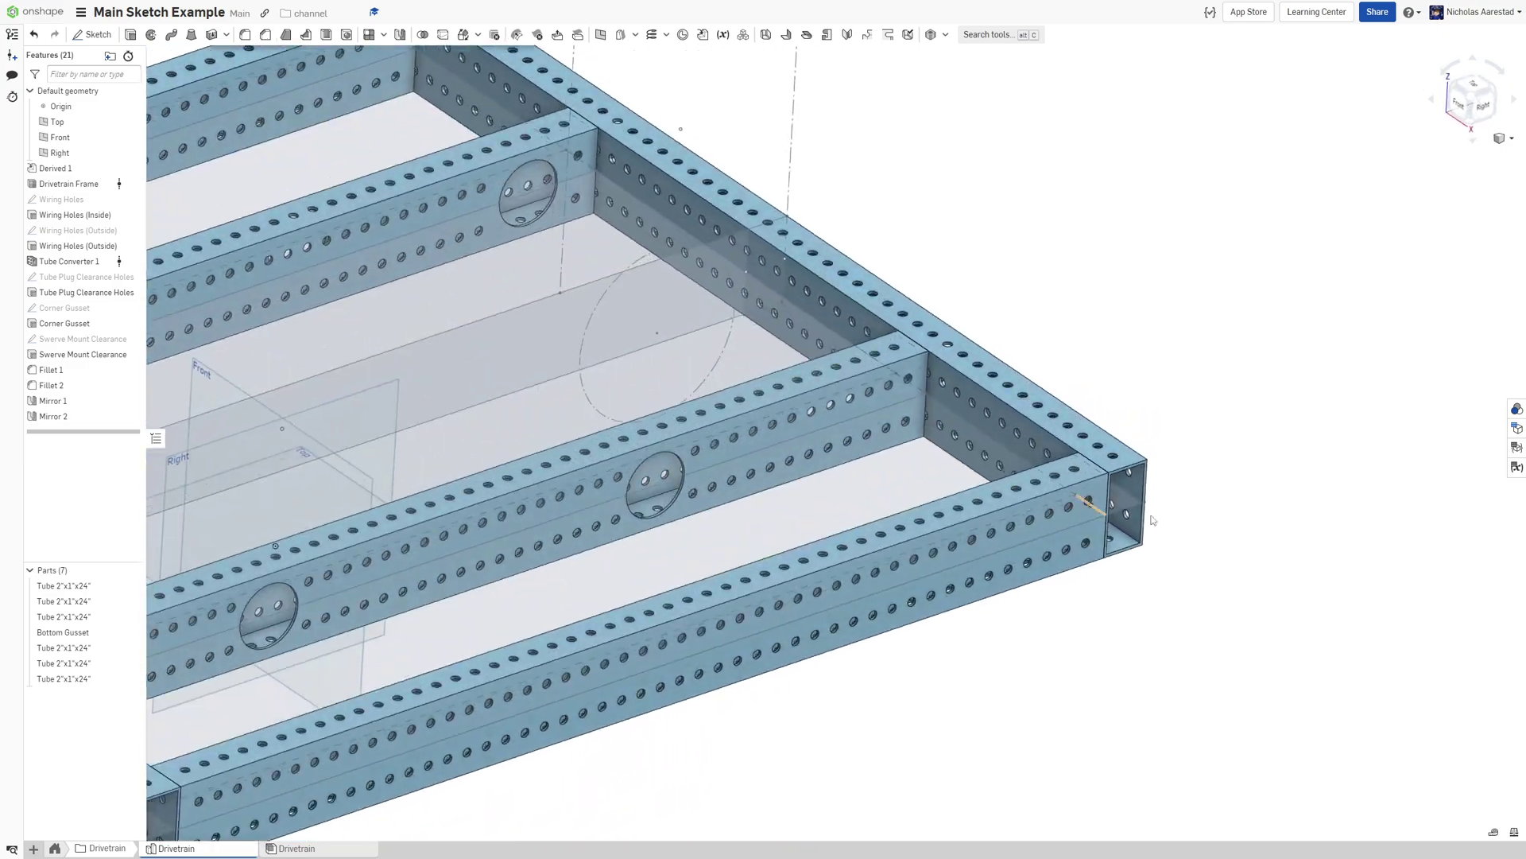
scroll(1145, 524, "down", 5)
right_click_drag(660, 508, 690, 395)
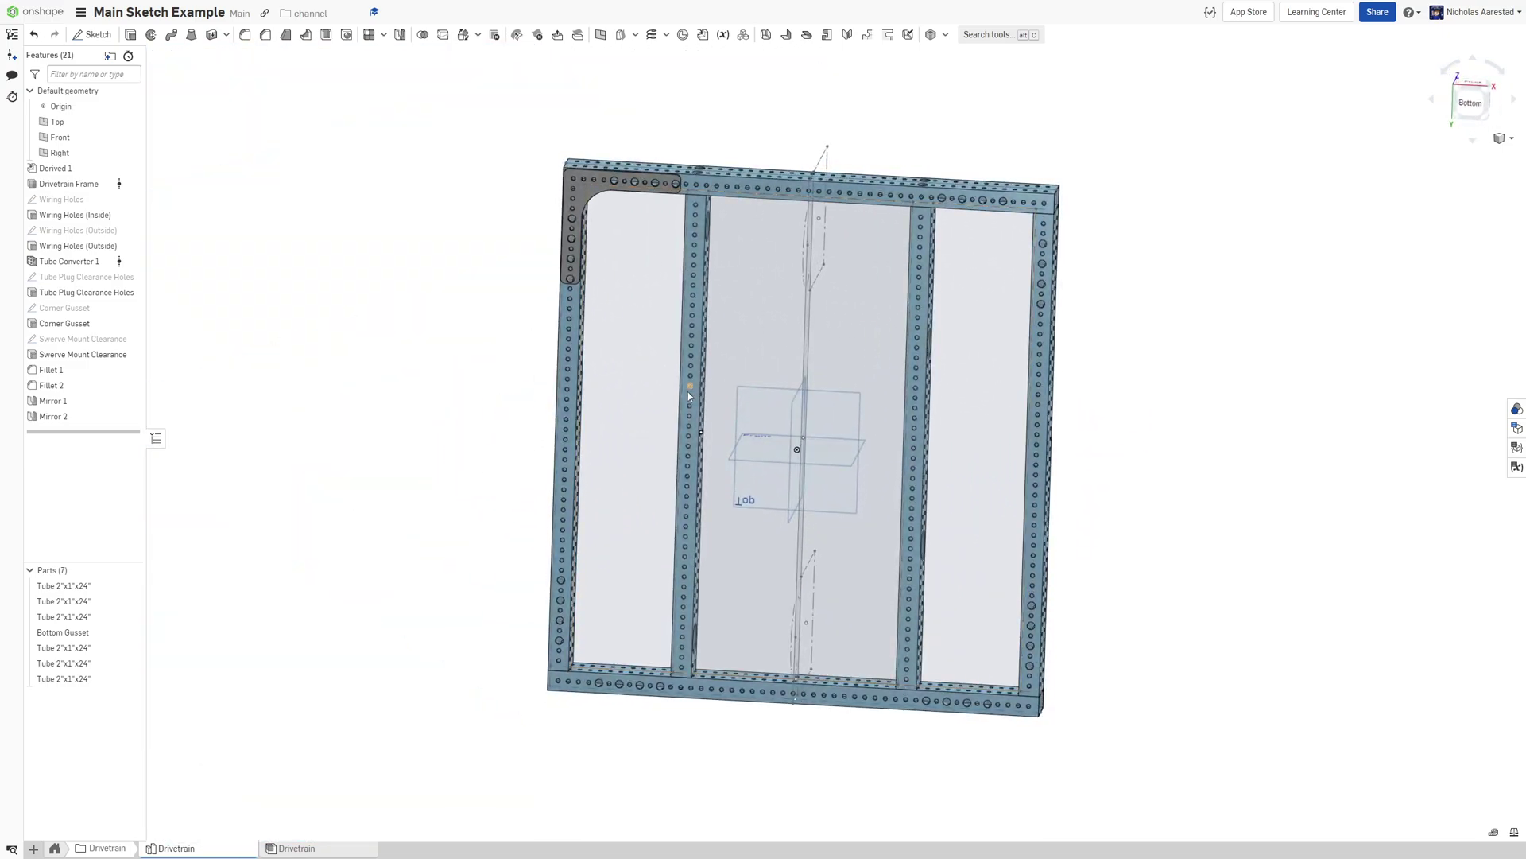
Paste three copies of the bottom gusset in the Drivetrain assembly, one near each corner that lacks a gusset
left_click(290, 848)
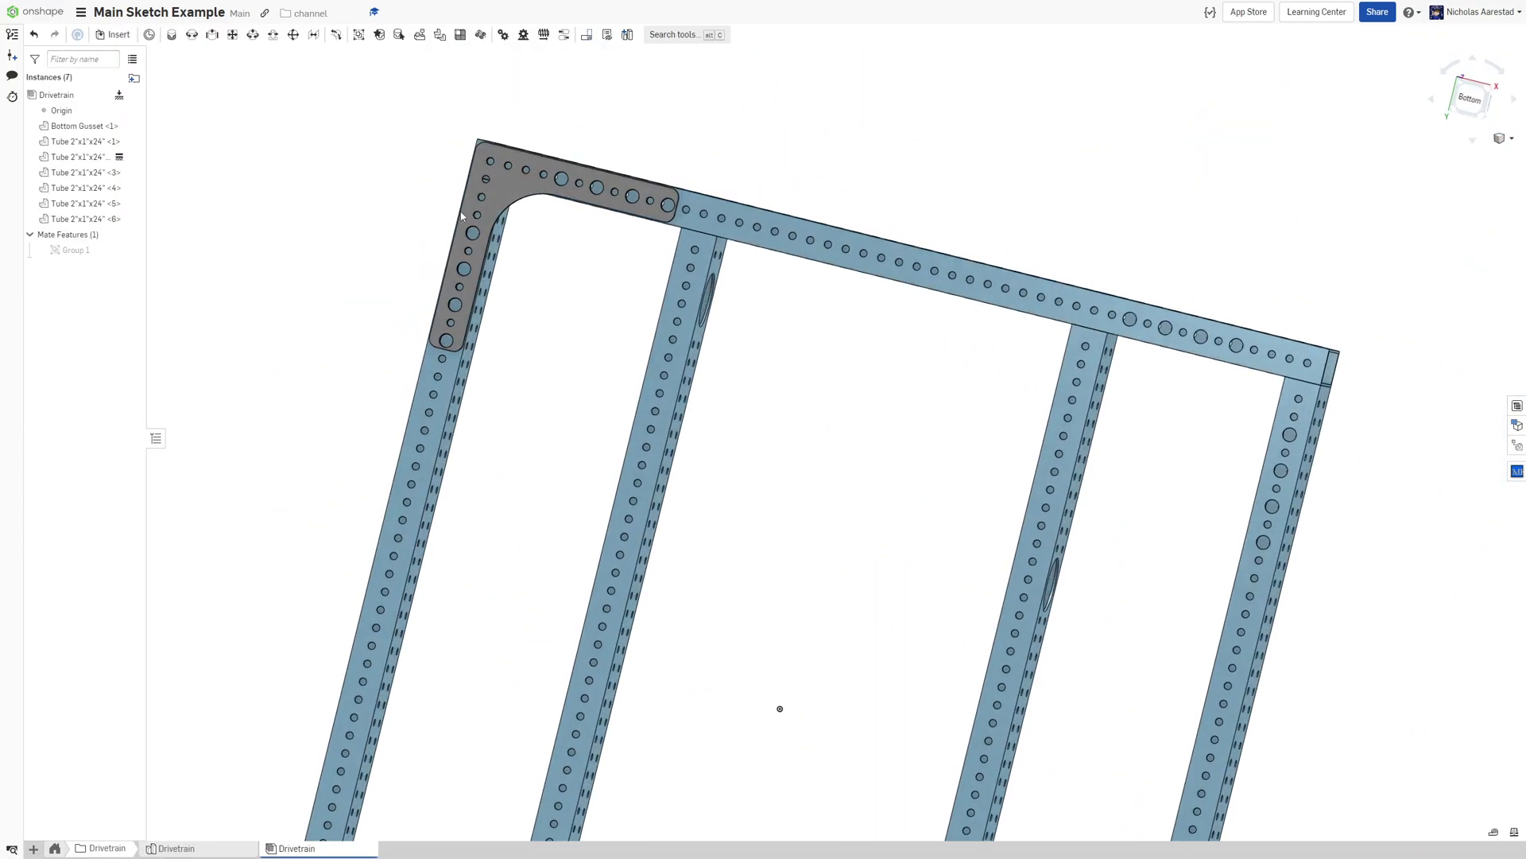
left_click(496, 192)
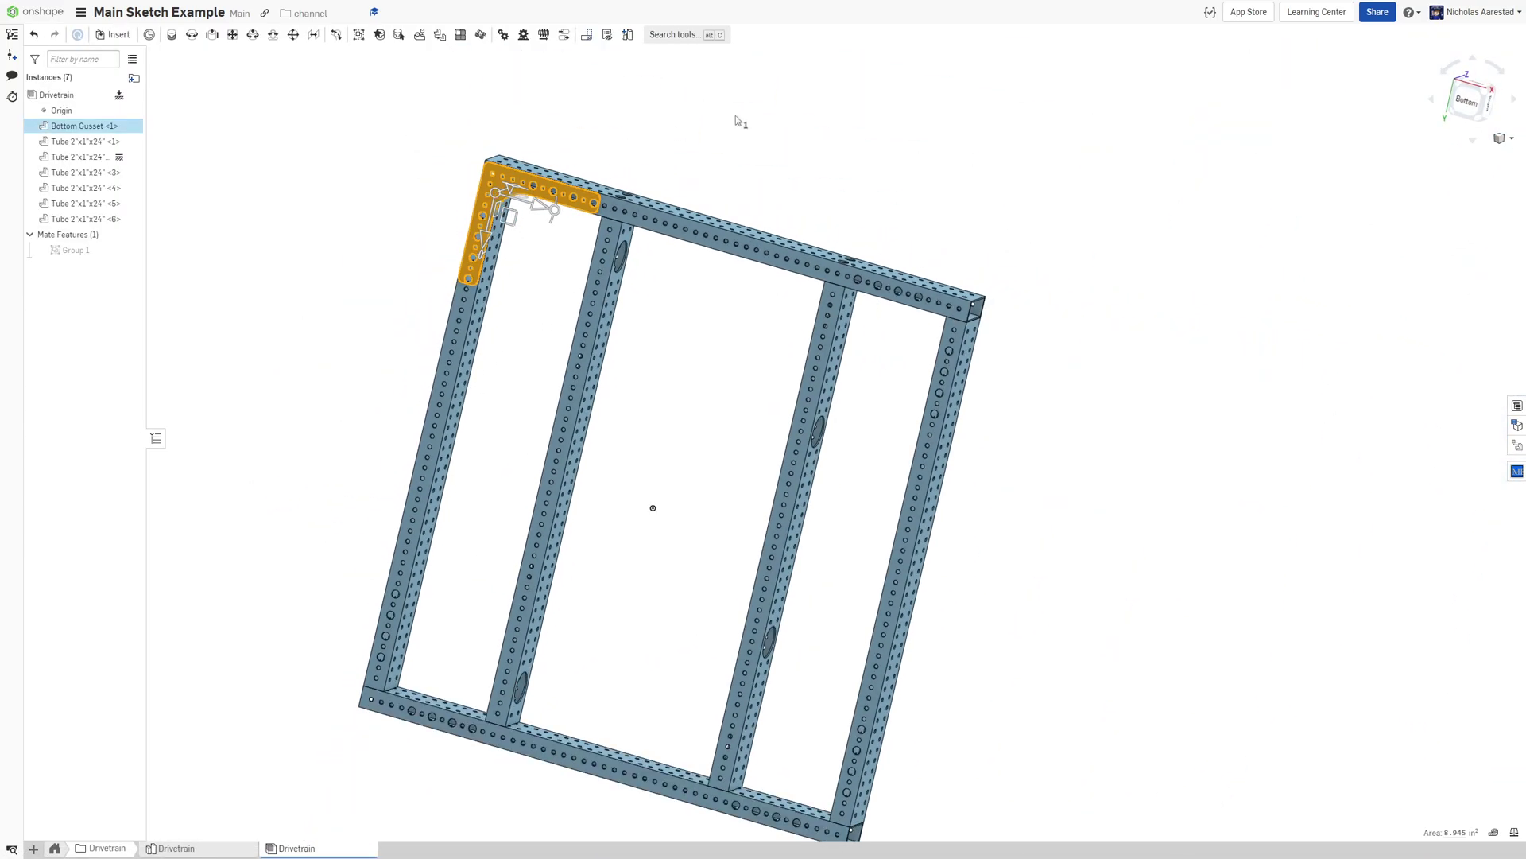
left_click(779, 142)
key("ctrl+v")
left_click(779, 141)
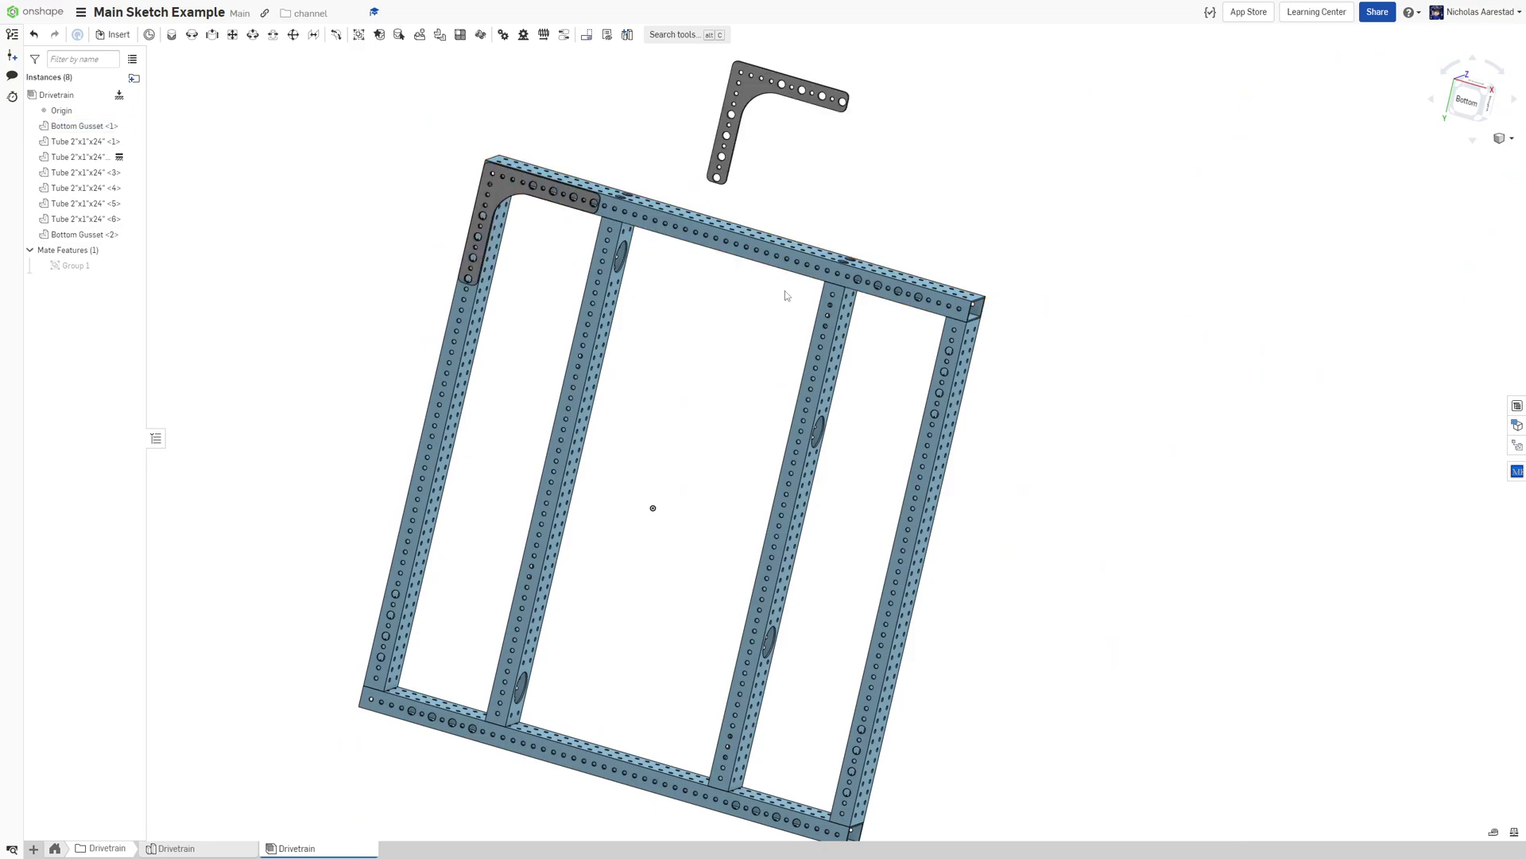
key("ctrl+v")
left_click(276, 642)
key("ctrl+v")
left_click(1033, 770)
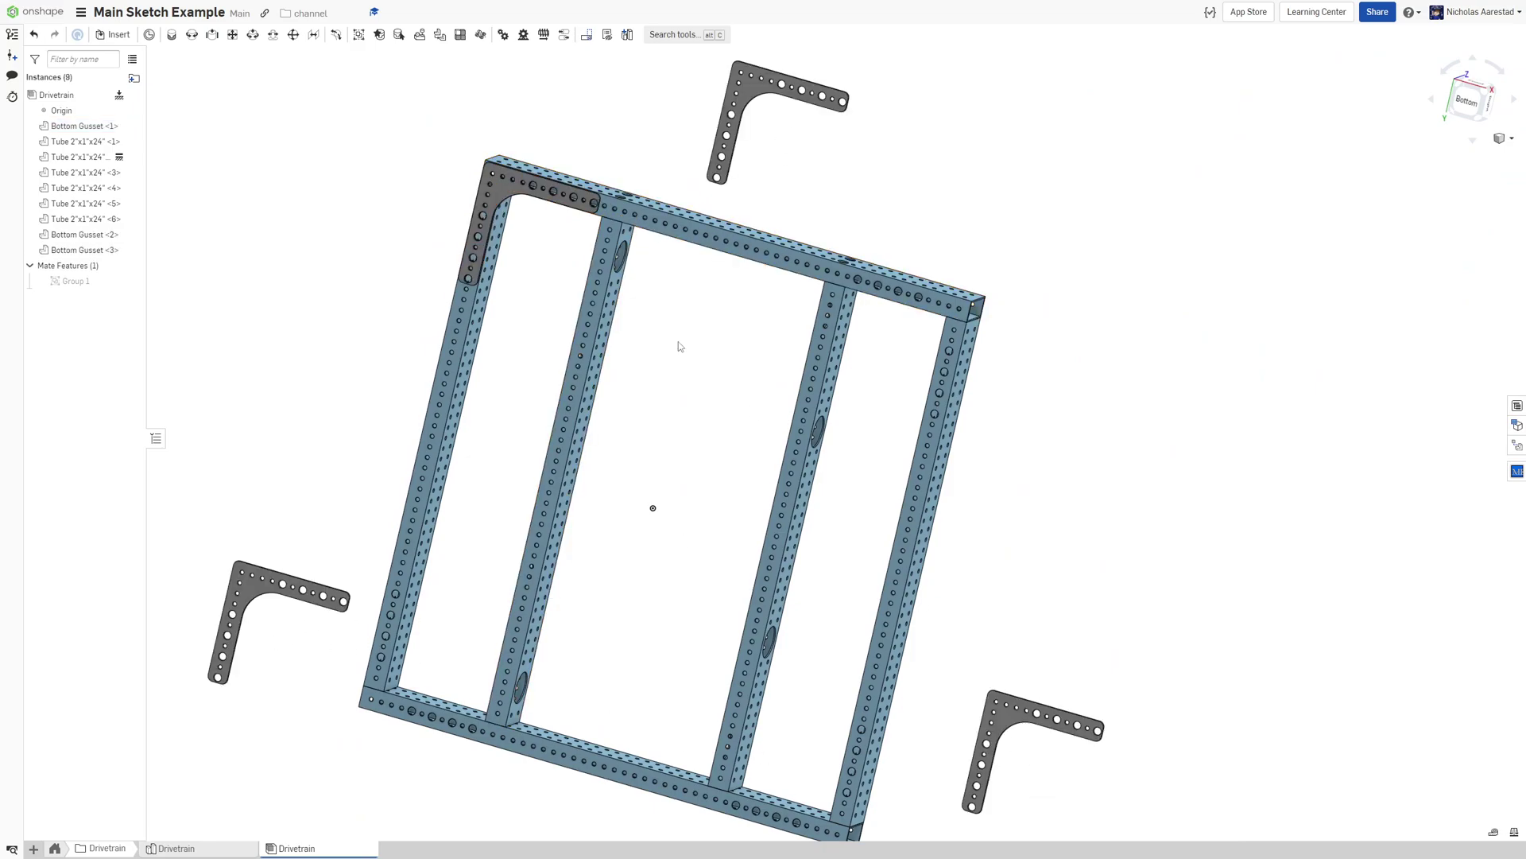
Fasten one gusset copy by its corner hole to the front-right end hole of the front tube, rotating it so its arms follow the tubes
left_click(171, 34)
scroll(719, 65, "up", 10)
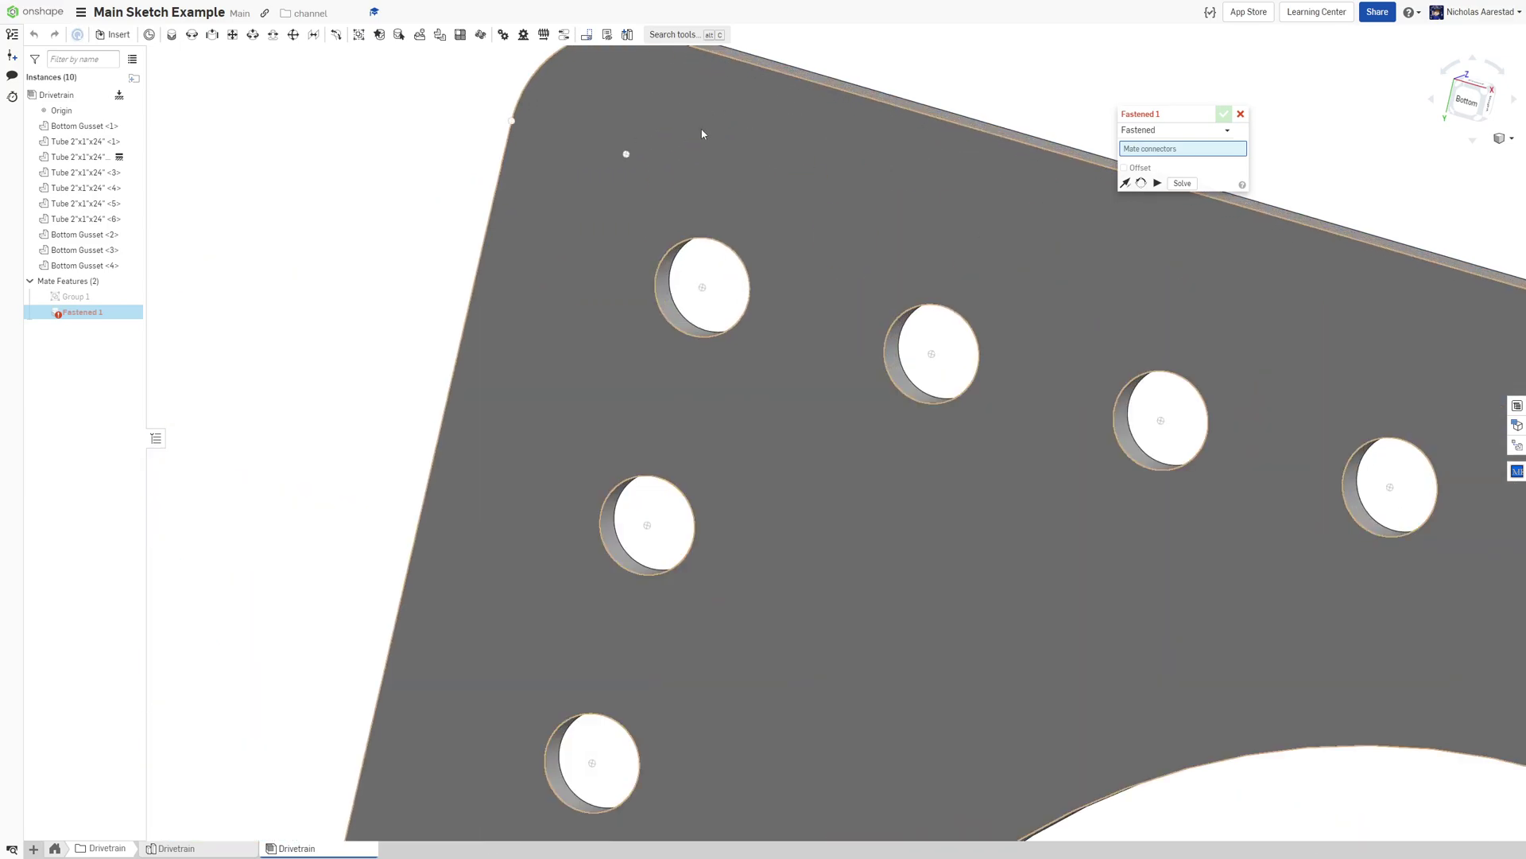
left_click(677, 275)
scroll(437, 255, "down", 8)
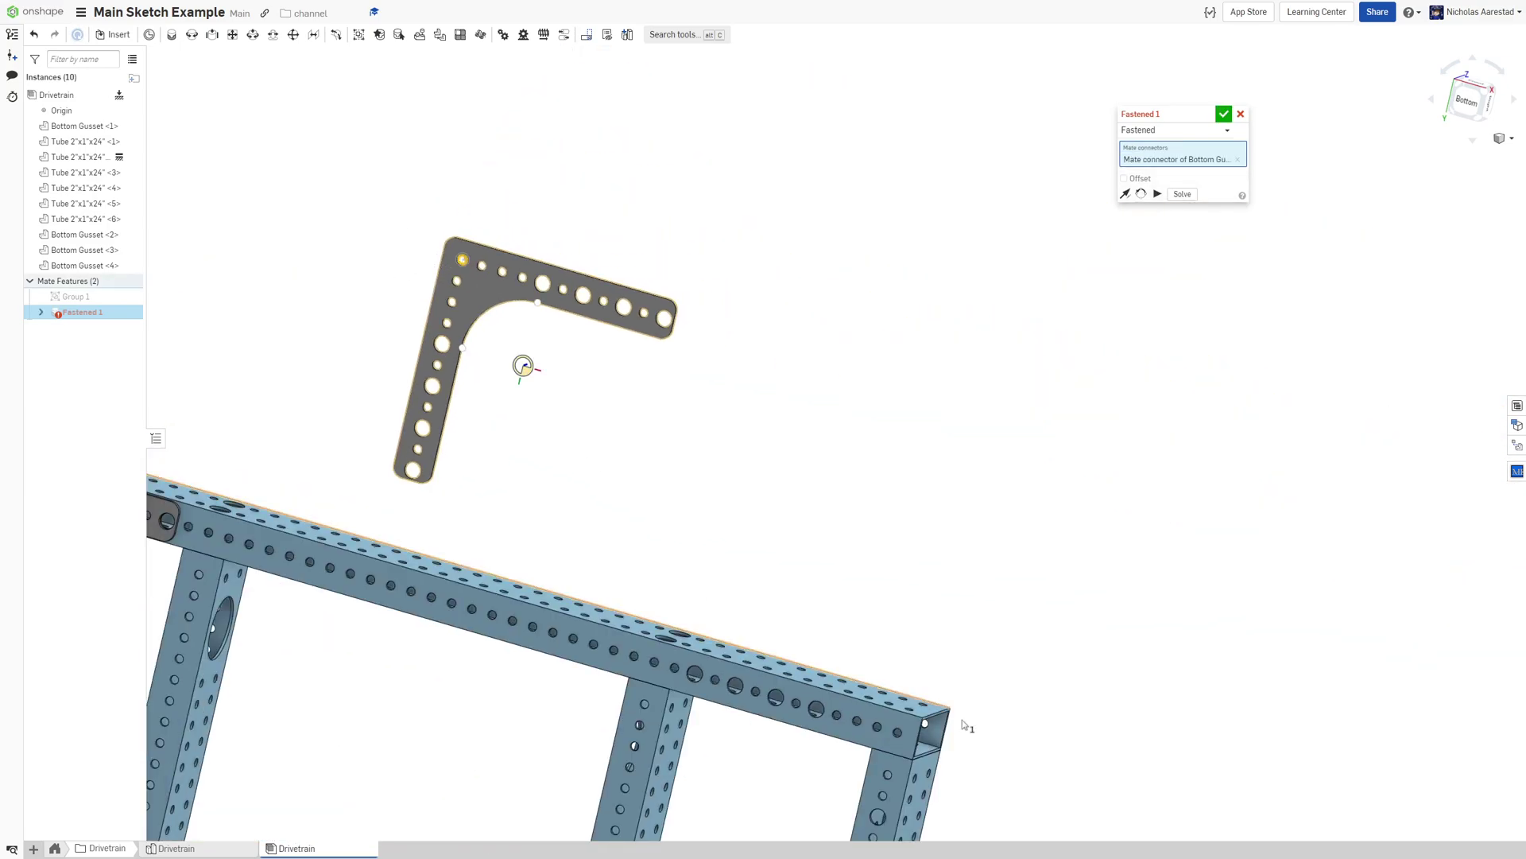
scroll(847, 799, "up", 5)
left_click(845, 801)
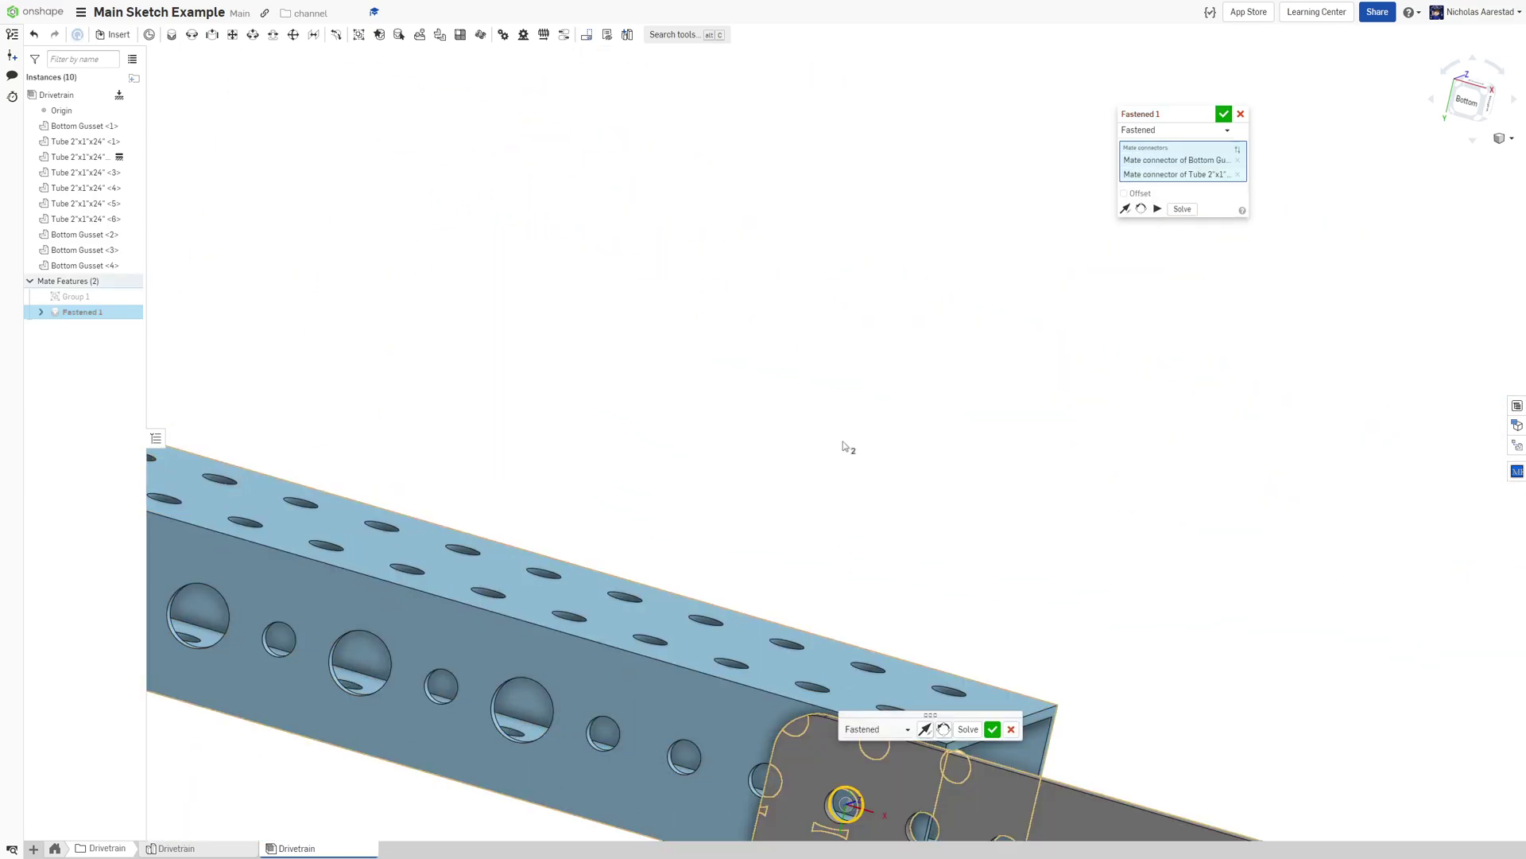
scroll(971, 712, "down", 5)
left_click(945, 729)
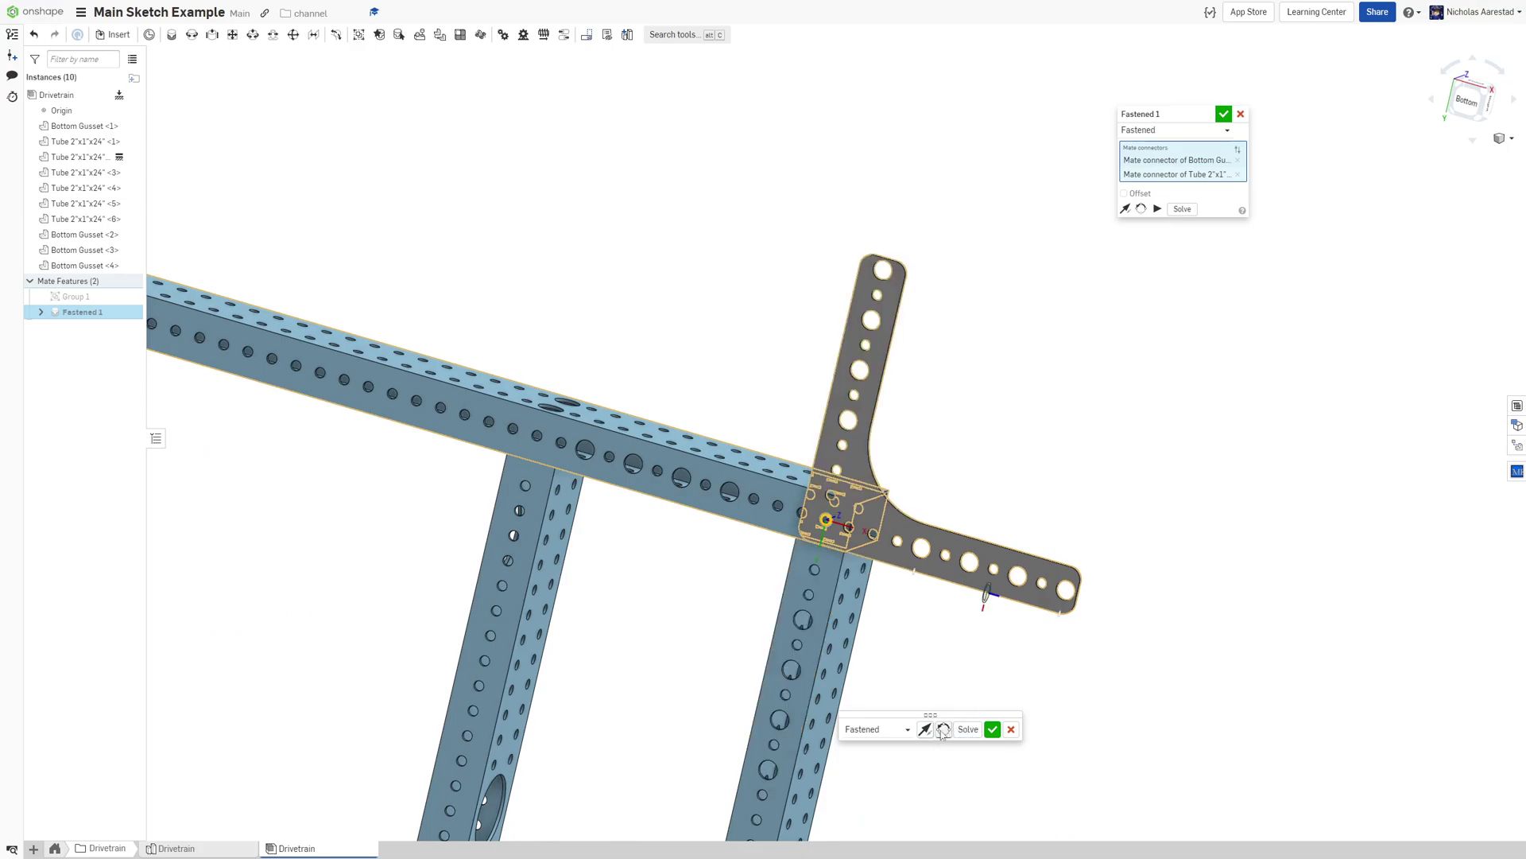
left_click(944, 730)
left_click(944, 730)
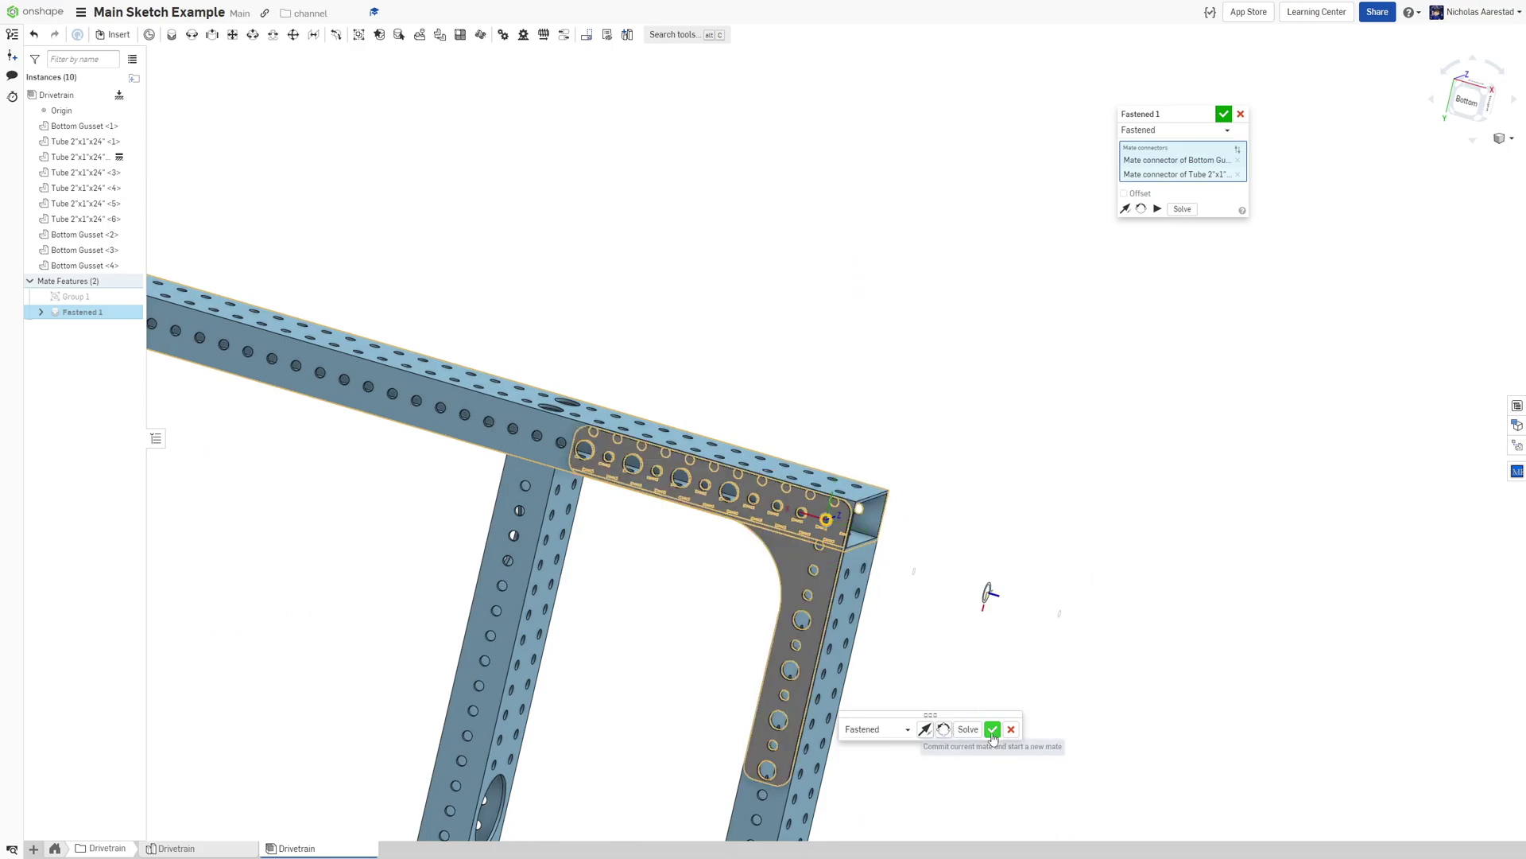
left_click(993, 729)
Fasten the second gusset copy by its corner hole to the rear tube's right end hole, rotating it to align with the rear-right corner
scroll(761, 518, "down", 5)
scroll(795, 516, "up", 10)
scroll(799, 482, "up", 4)
left_click(794, 547)
scroll(795, 214, "down", 8)
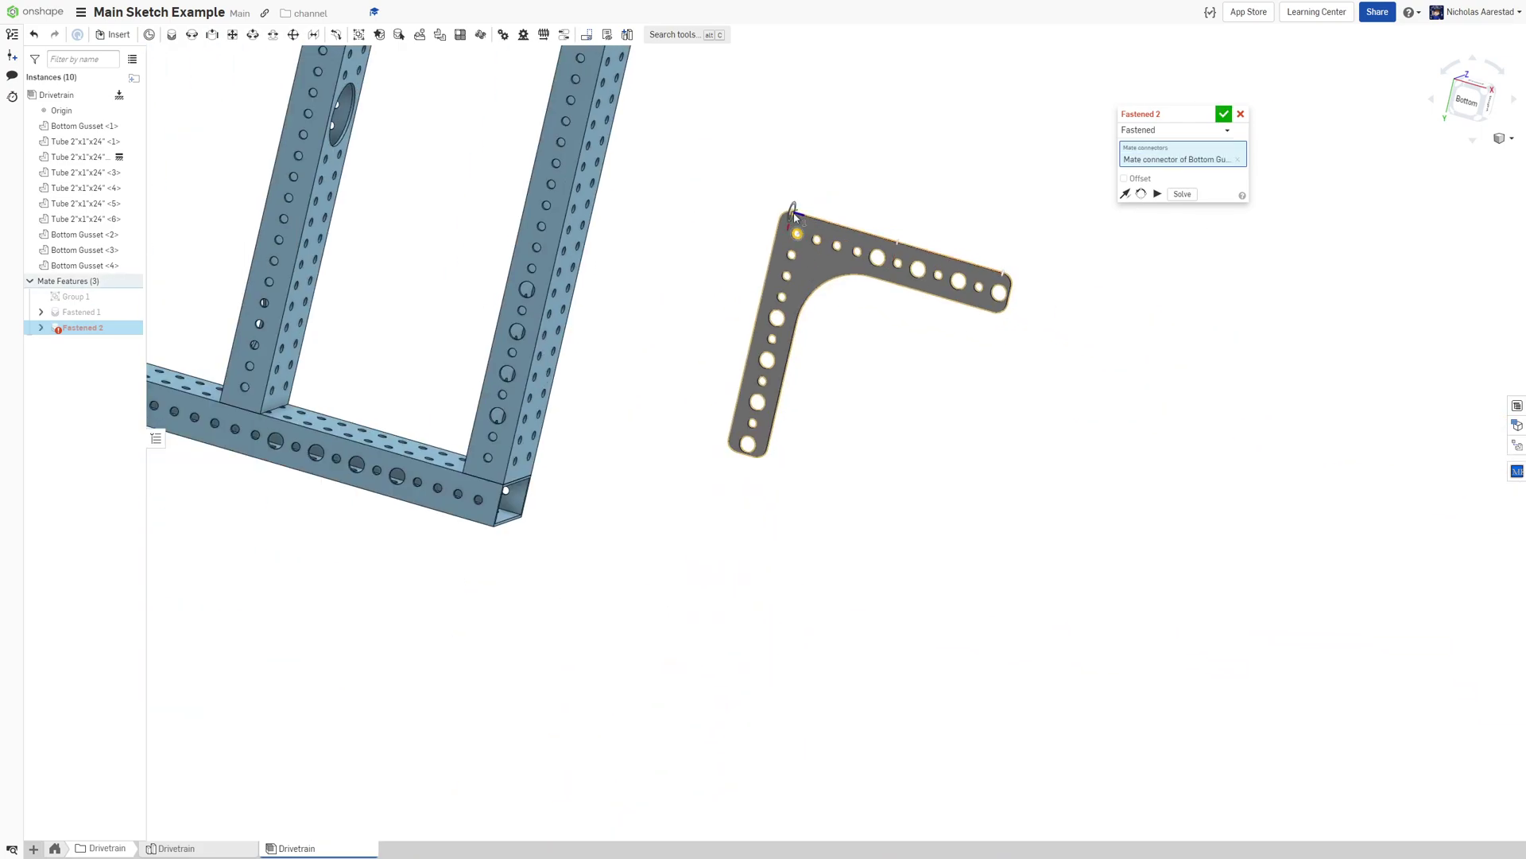
scroll(477, 505, "up", 12)
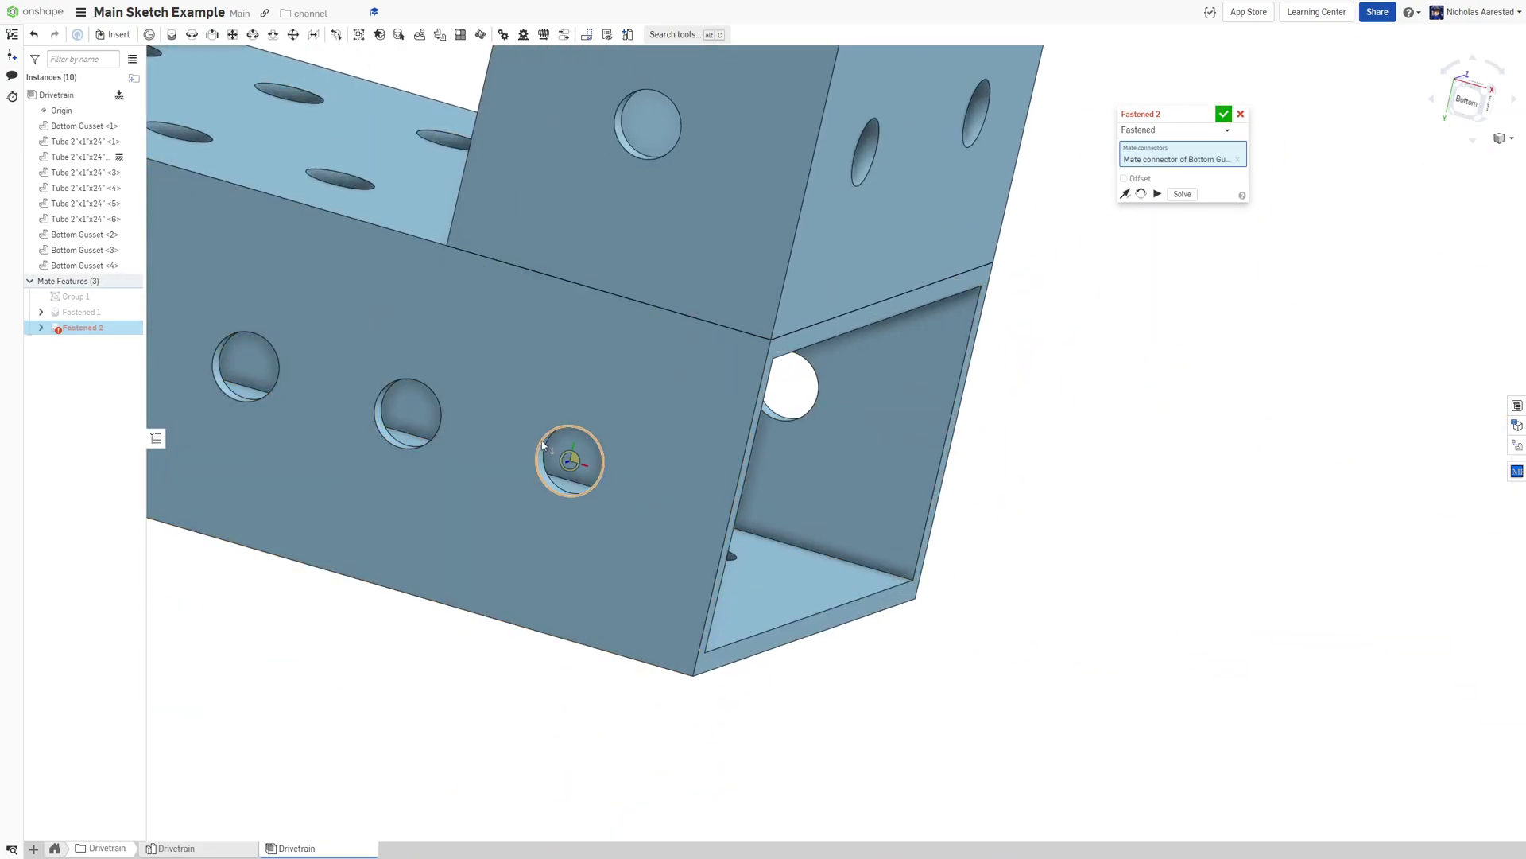
left_click(543, 446)
left_click(654, 467)
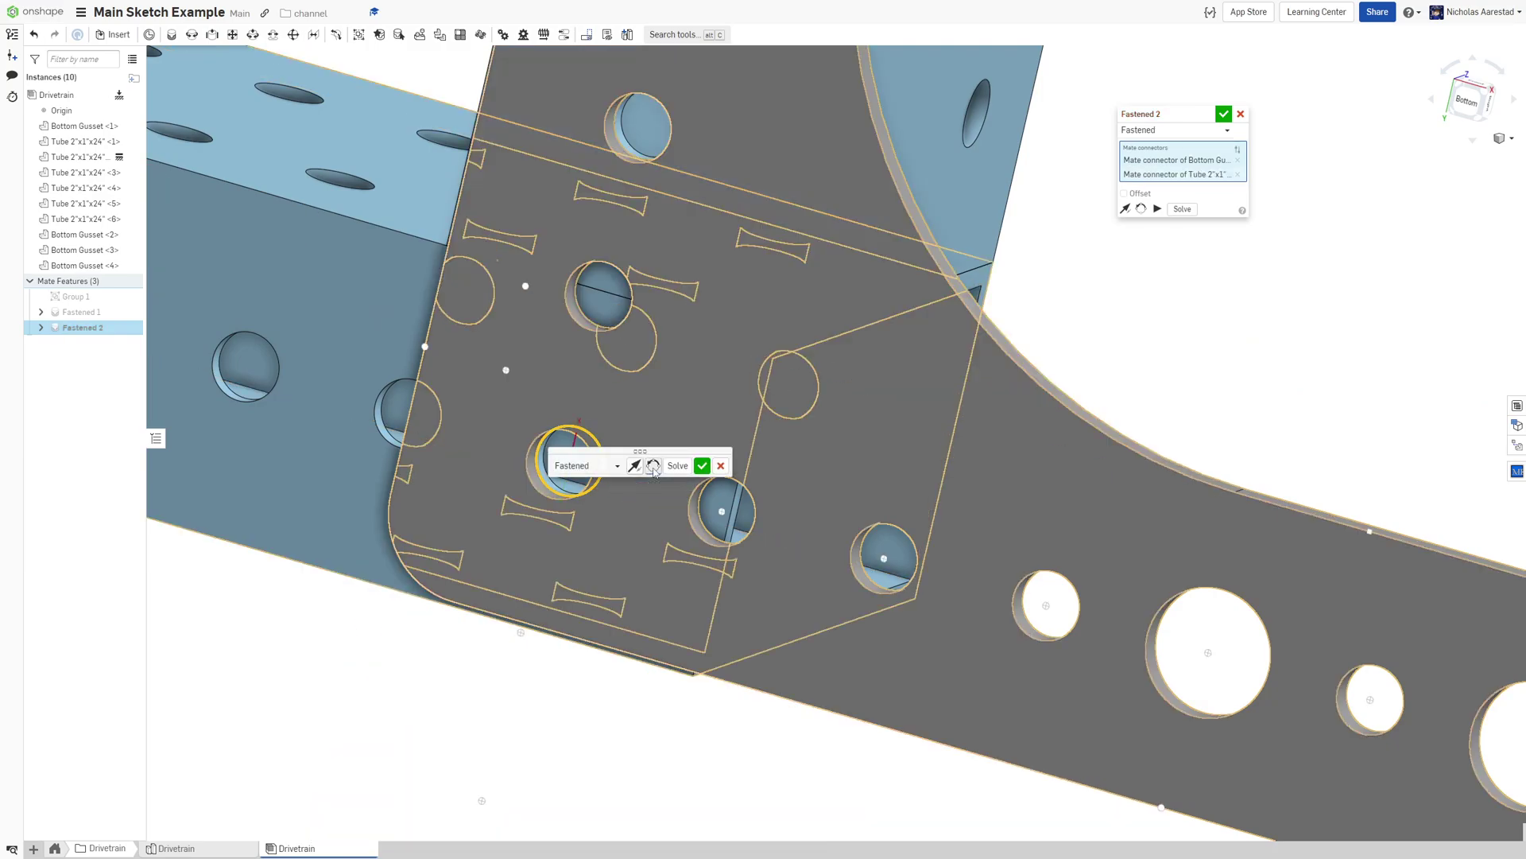
left_click(653, 466)
left_click(702, 465)
Fasten the last bottom gusset copy by its corner hole to the rear tube's left end hole, rotating it to follow the rear-left corner
scroll(1067, 589, "down", 5)
scroll(1066, 589, "down", 4)
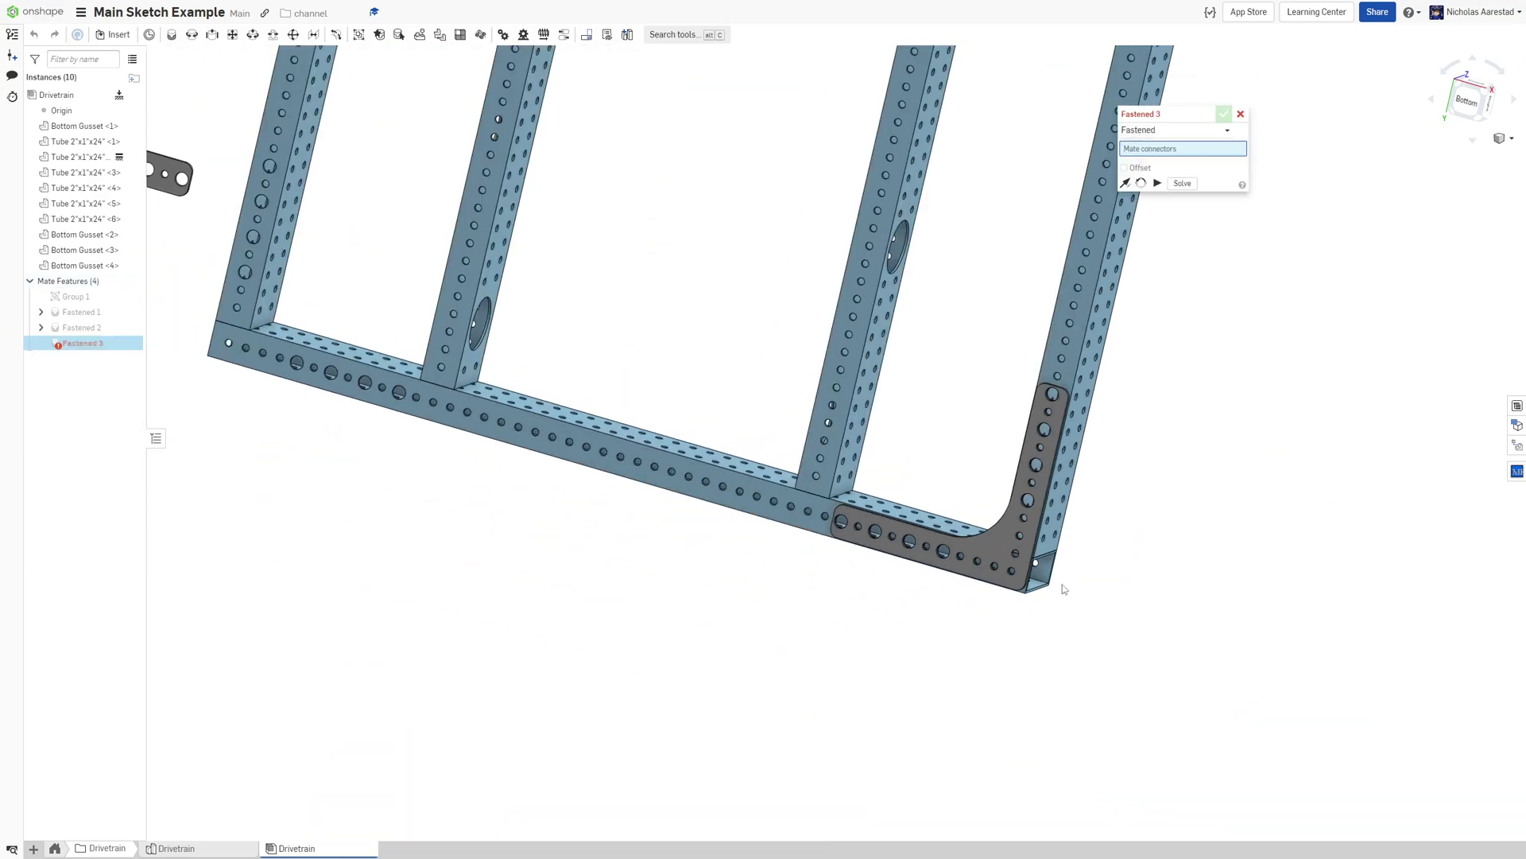
scroll(730, 450, "down", 3)
scroll(320, 305, "up", 12)
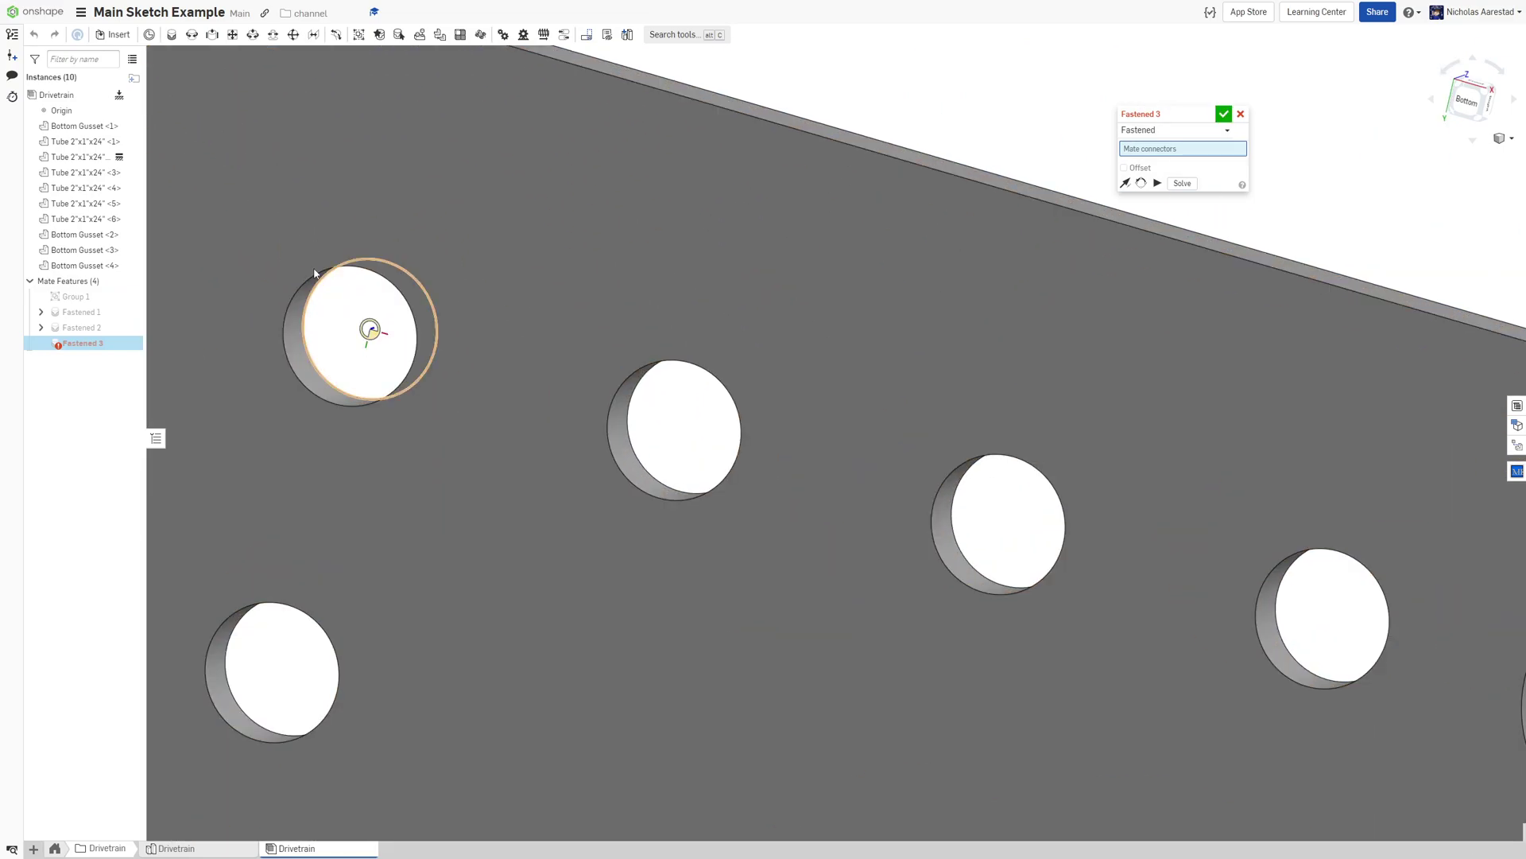
left_click(314, 274)
scroll(390, 283, "down", 5)
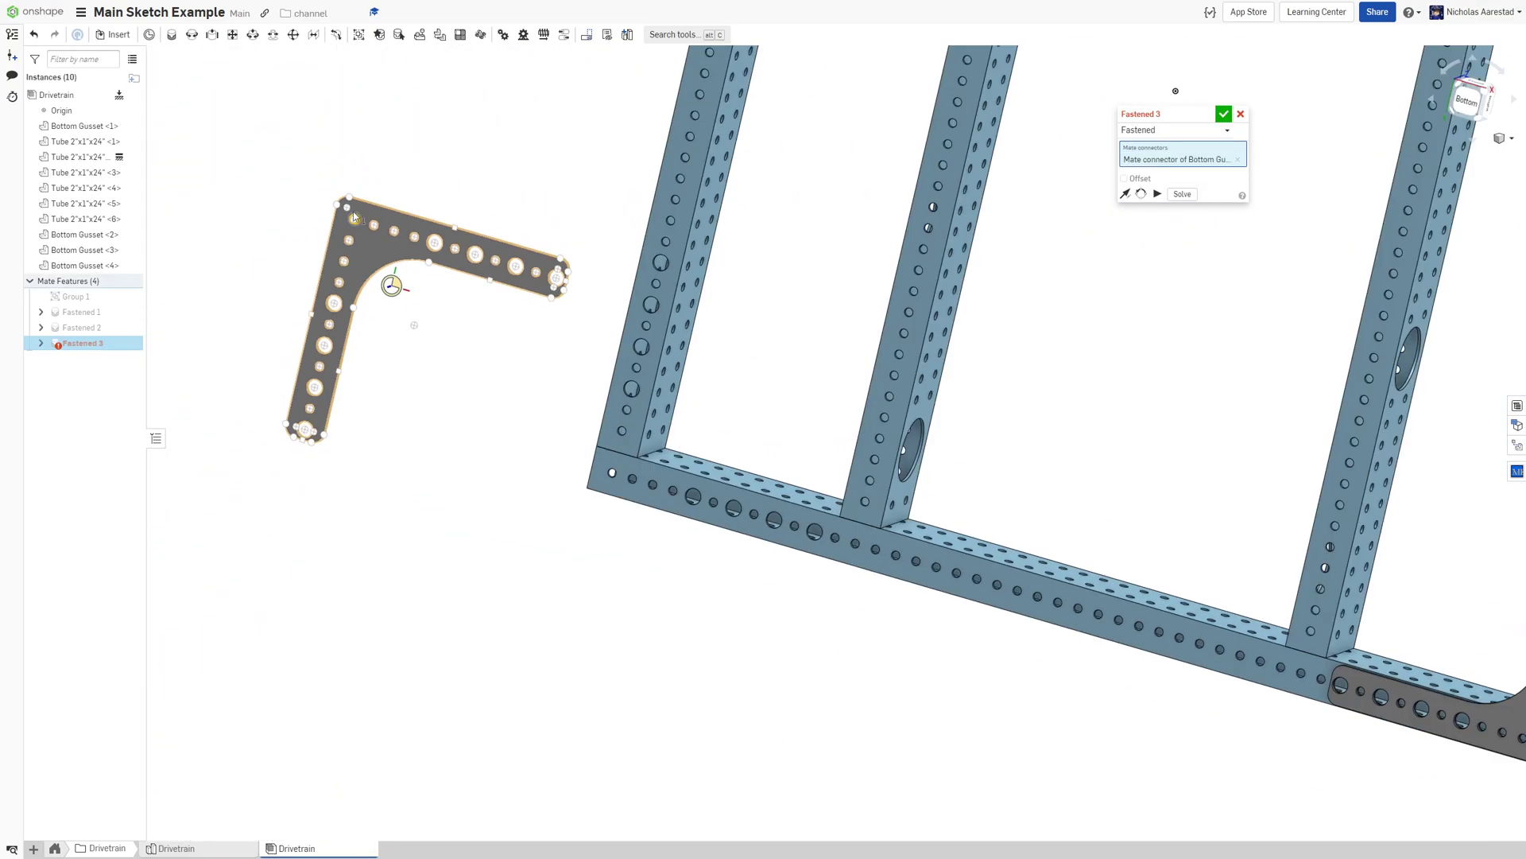
scroll(572, 396, "up", 8)
left_click(561, 362)
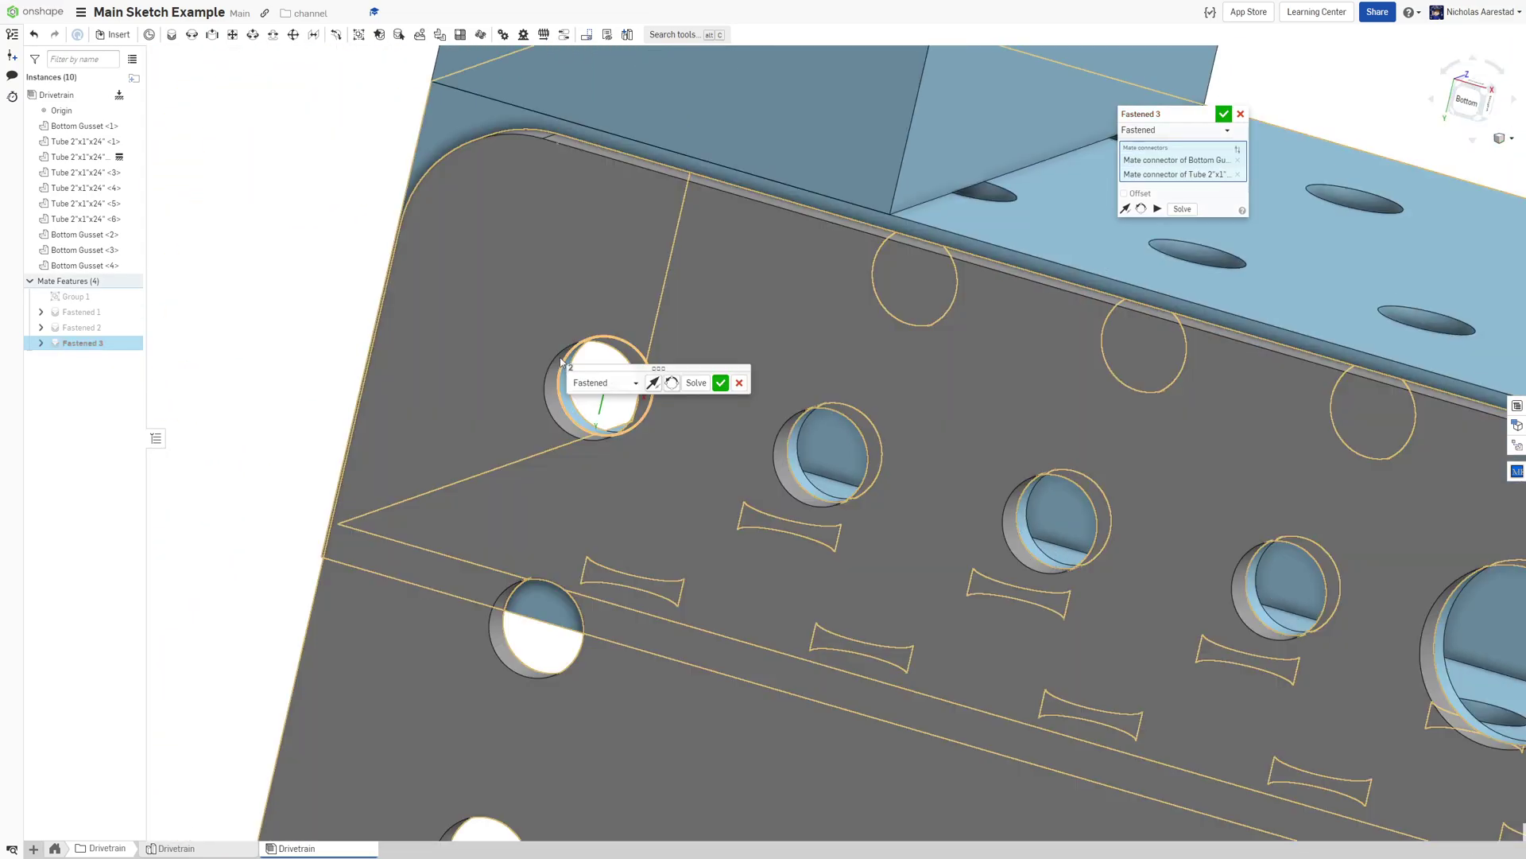
left_click(673, 384)
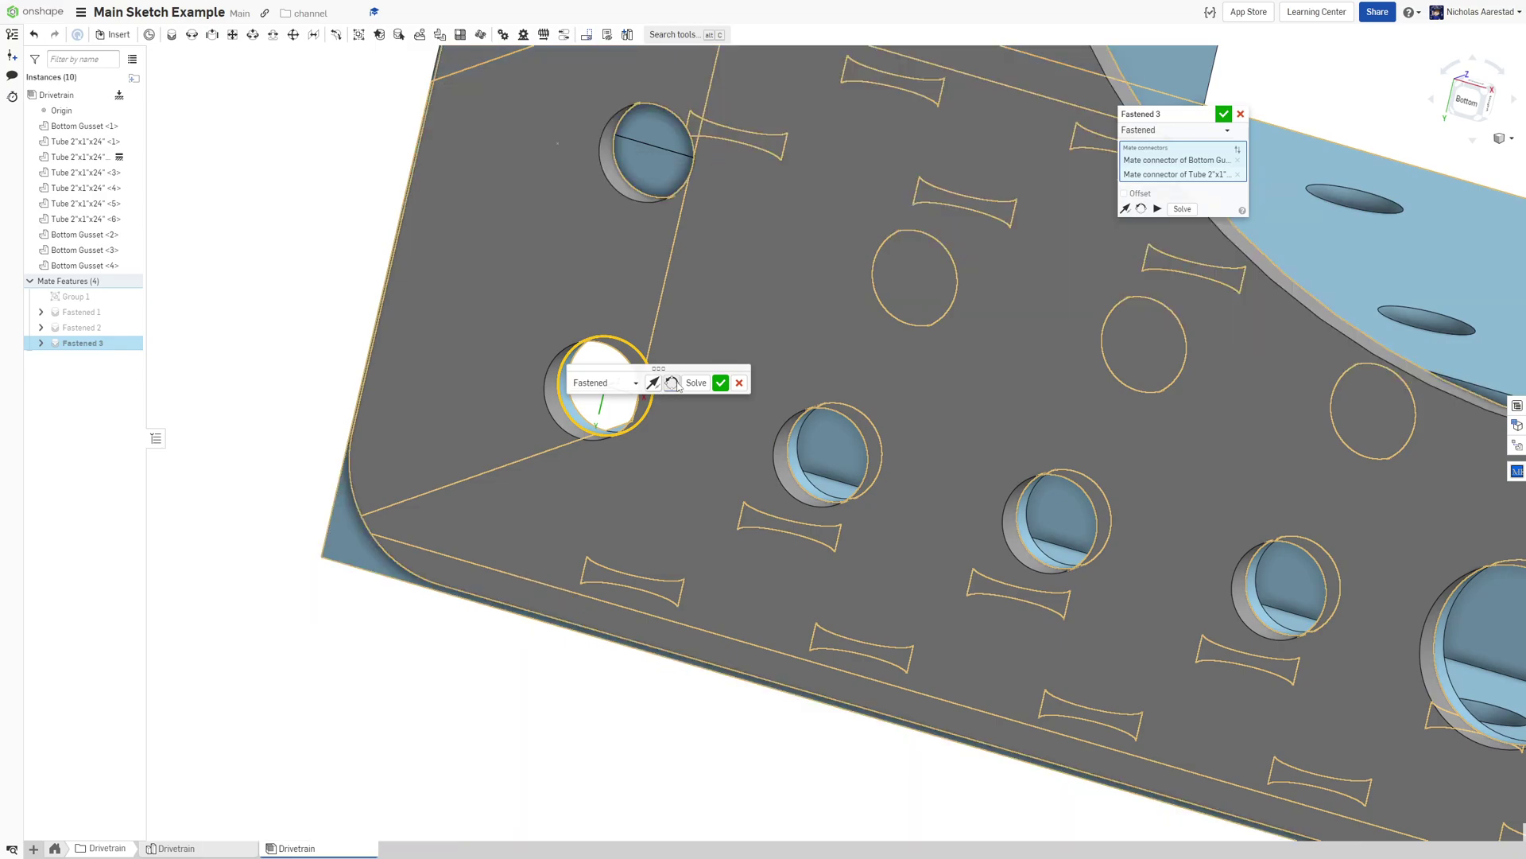
left_click(719, 383)
scroll(564, 439, "down", 10)
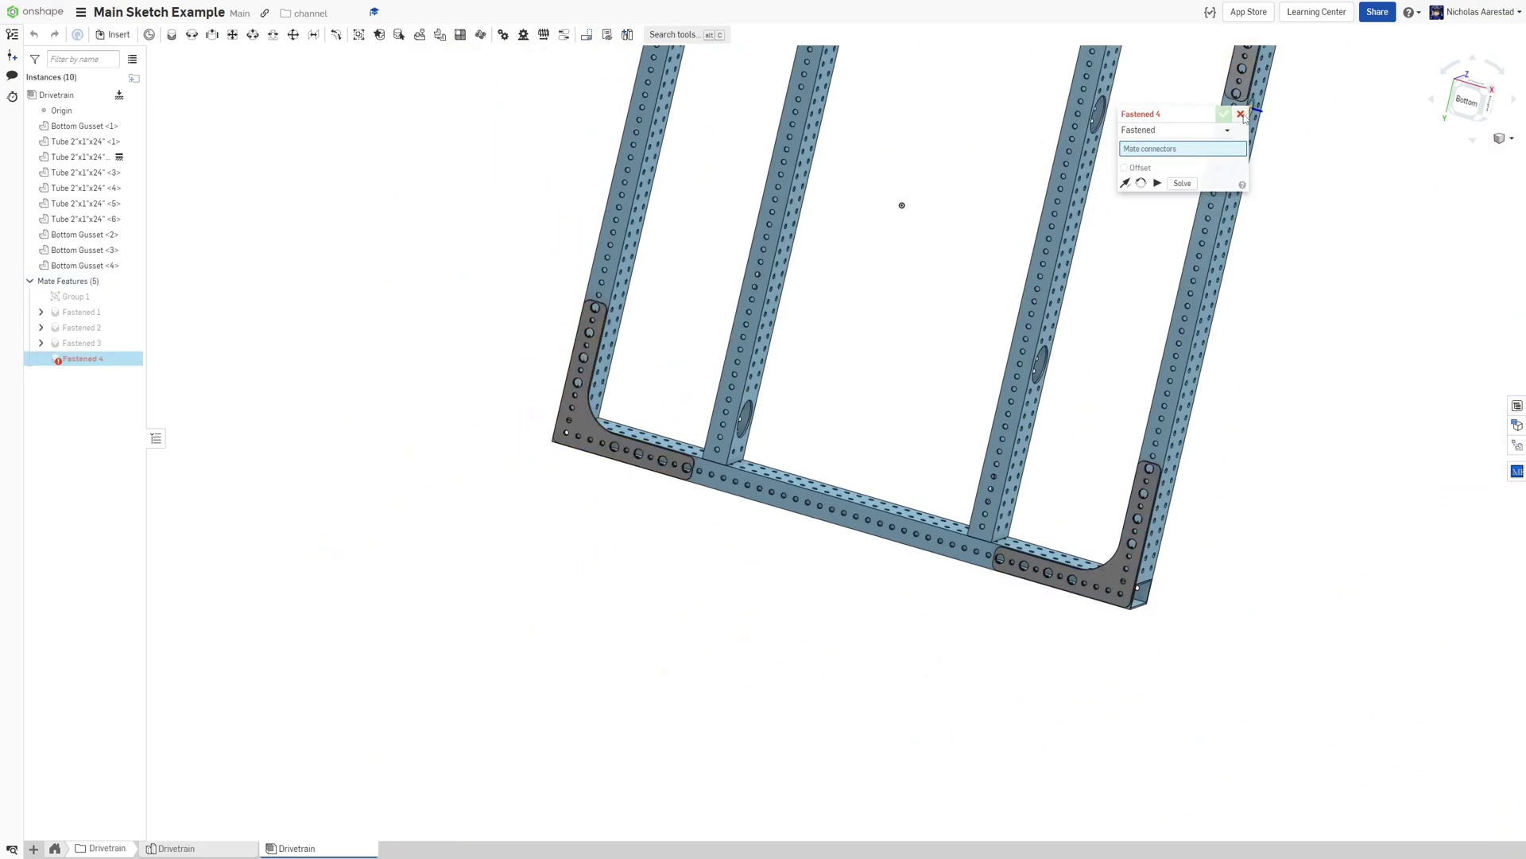
left_click(1241, 114)
Examine the frame with its fastened corner gussets from below and from above
scroll(1112, 279, "down", 8)
right_click_drag(1057, 108, 966, 390)
scroll(1012, 238, "up", 6)
scroll(889, 426, "down", 5)
scroll(1080, 240, "up", 5)
scroll(884, 245, "down", 3)
right_click_drag(827, 513, 866, 455)
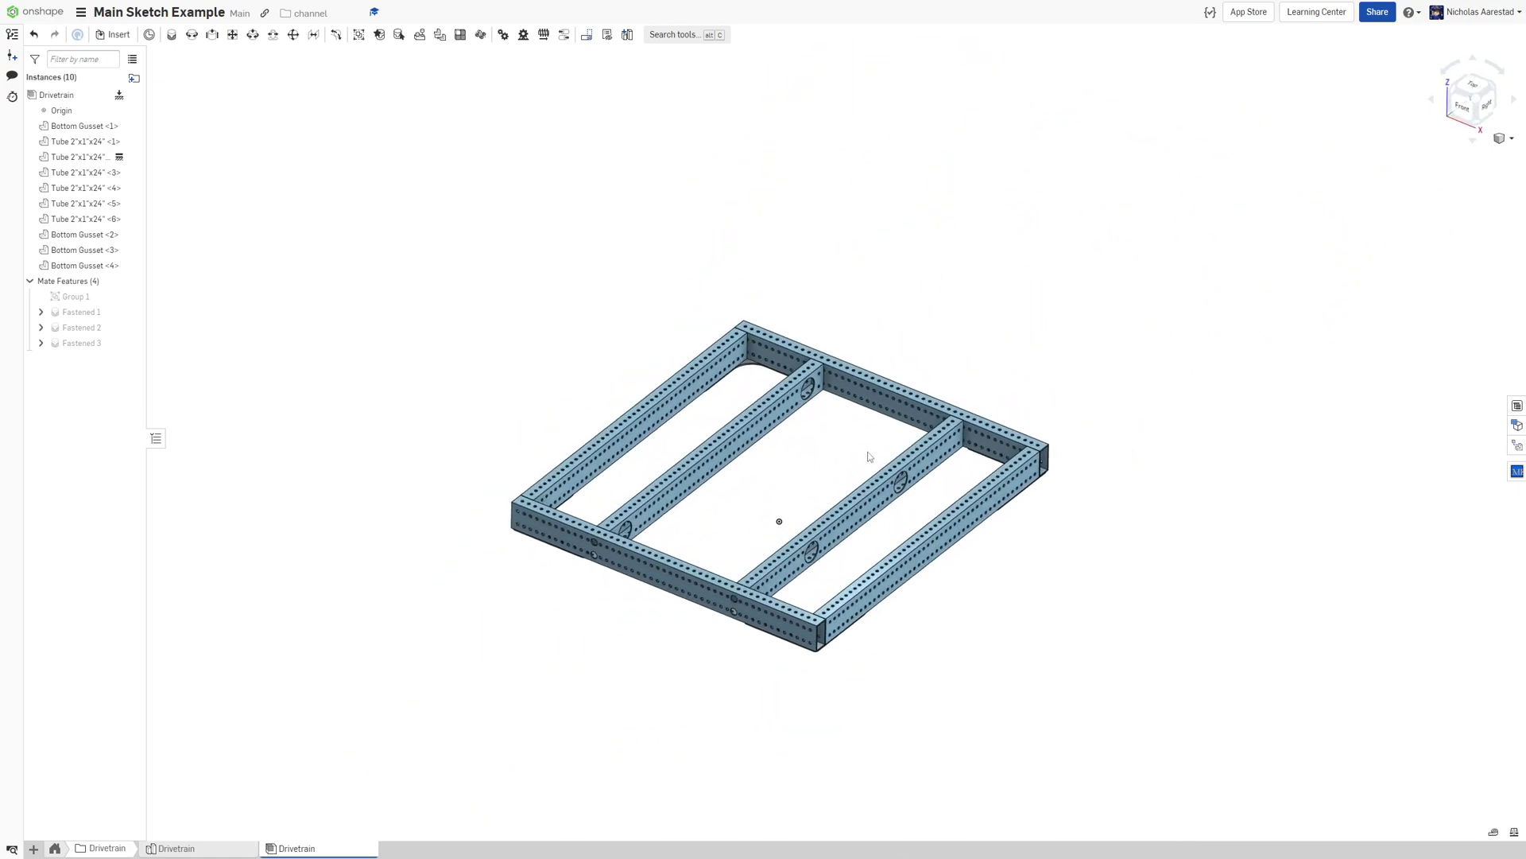
Open the assemblies of the MKCad - Swerve document from the MKCAD library for insertion into the Drivetrain assembly
left_click(98, 36)
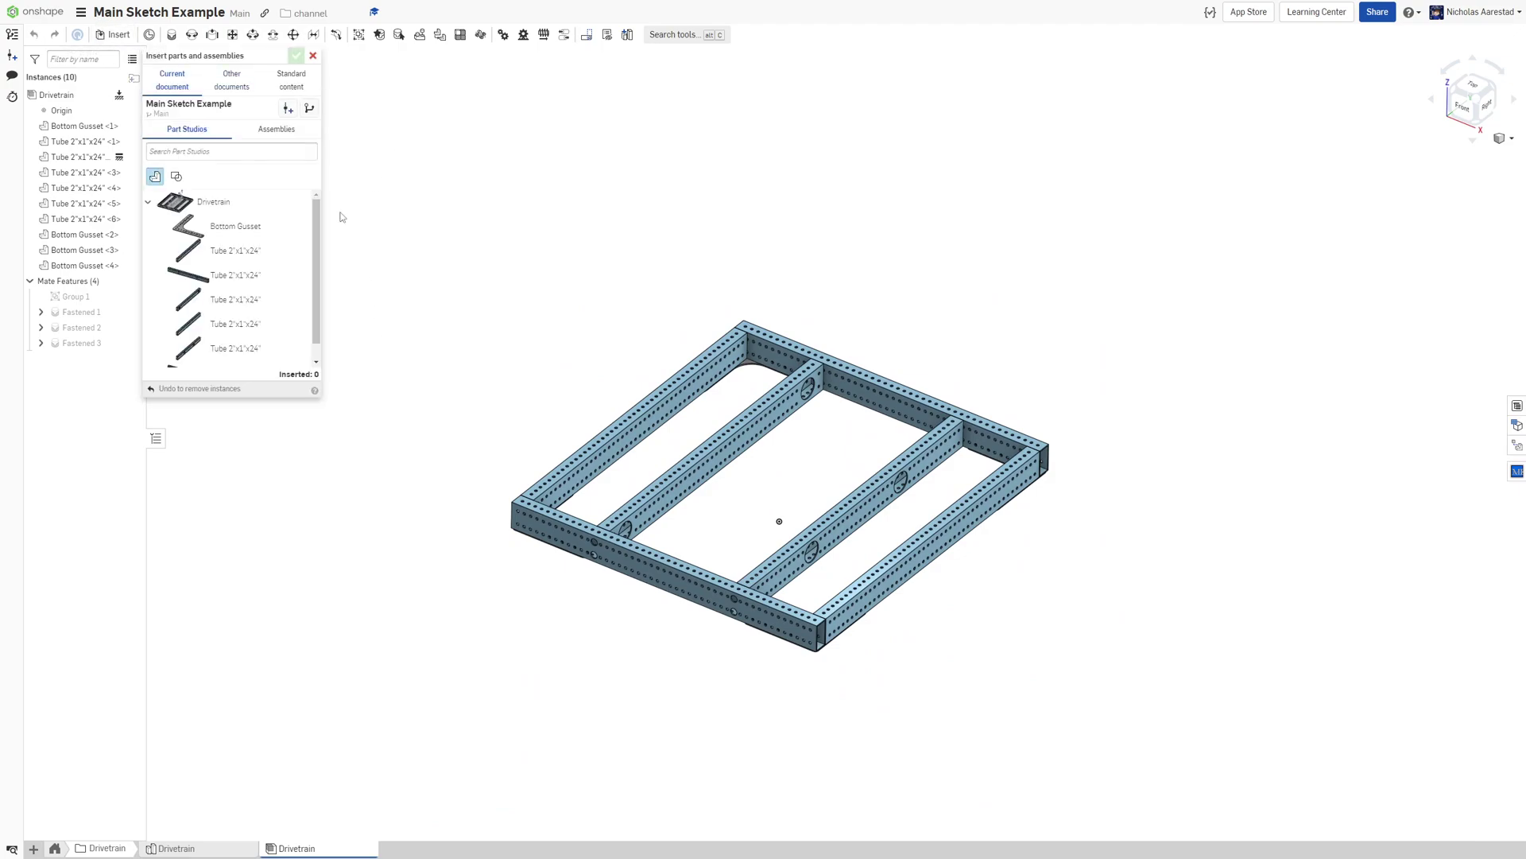
left_click(240, 90)
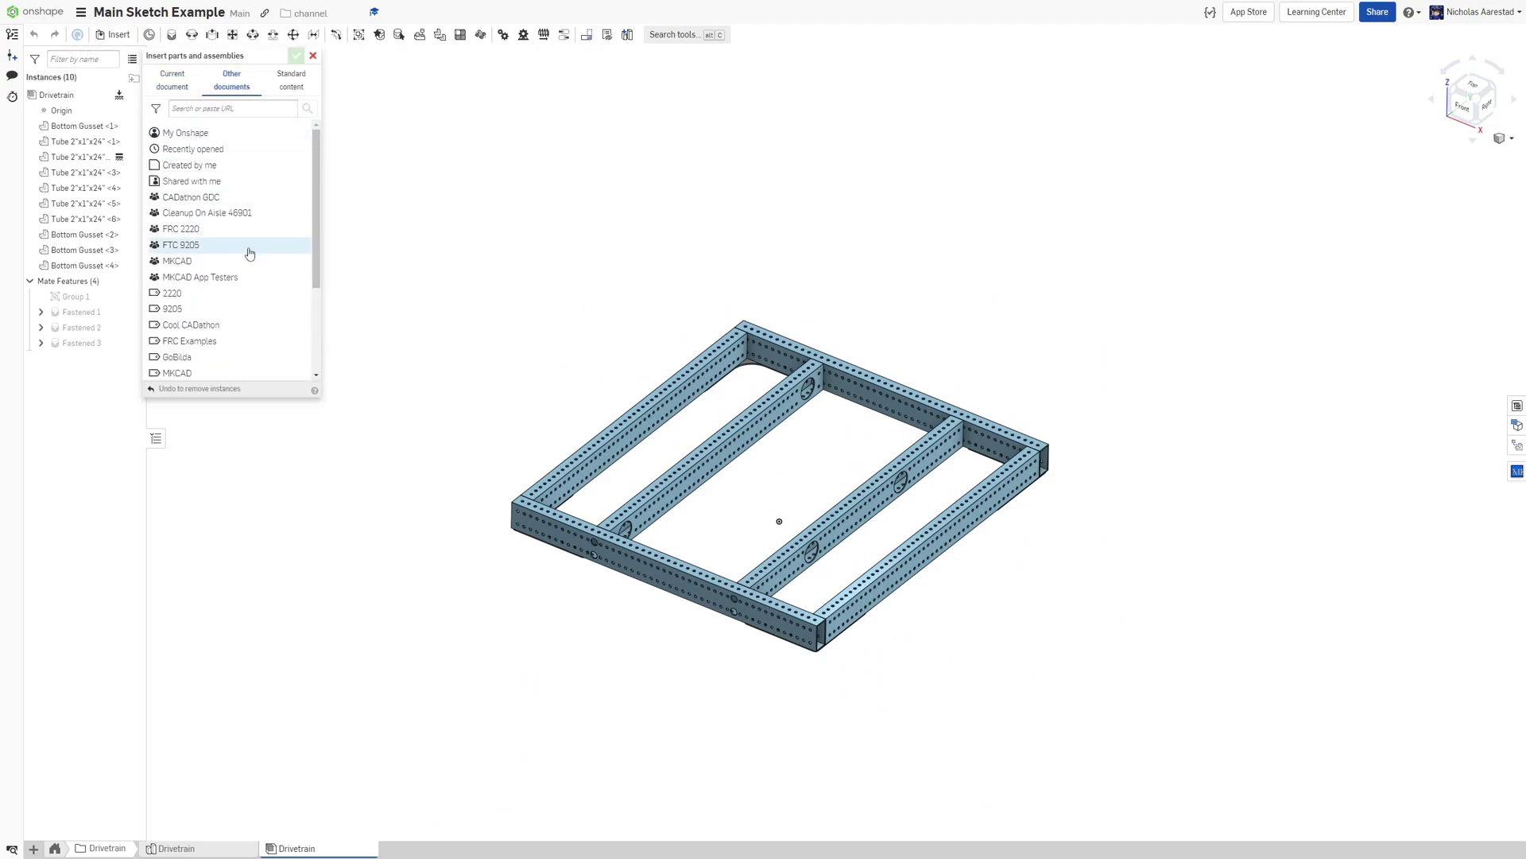
left_click(179, 373)
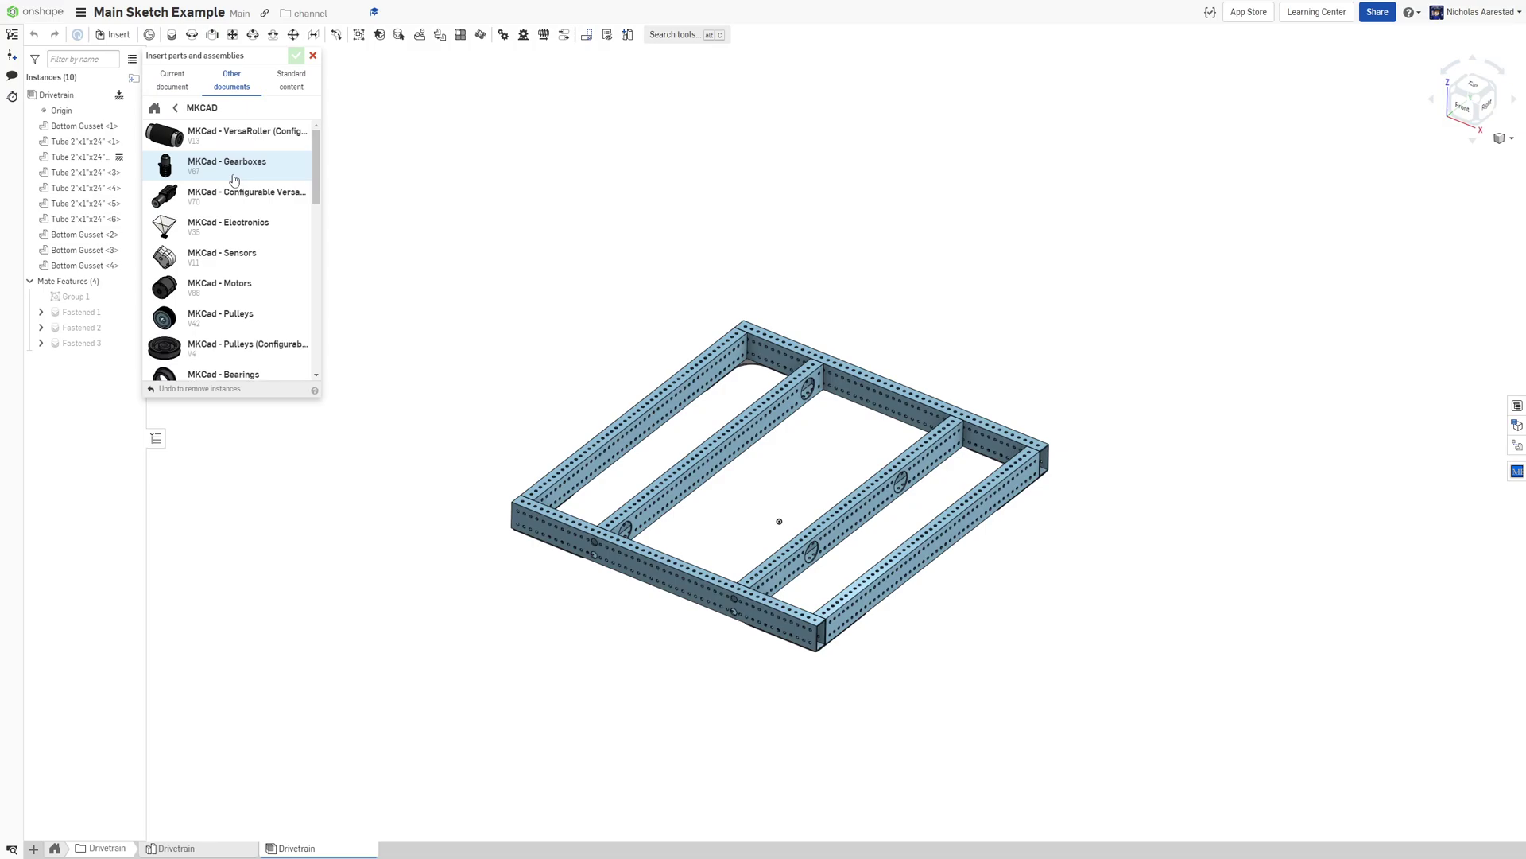
scroll(269, 320, "down", 5)
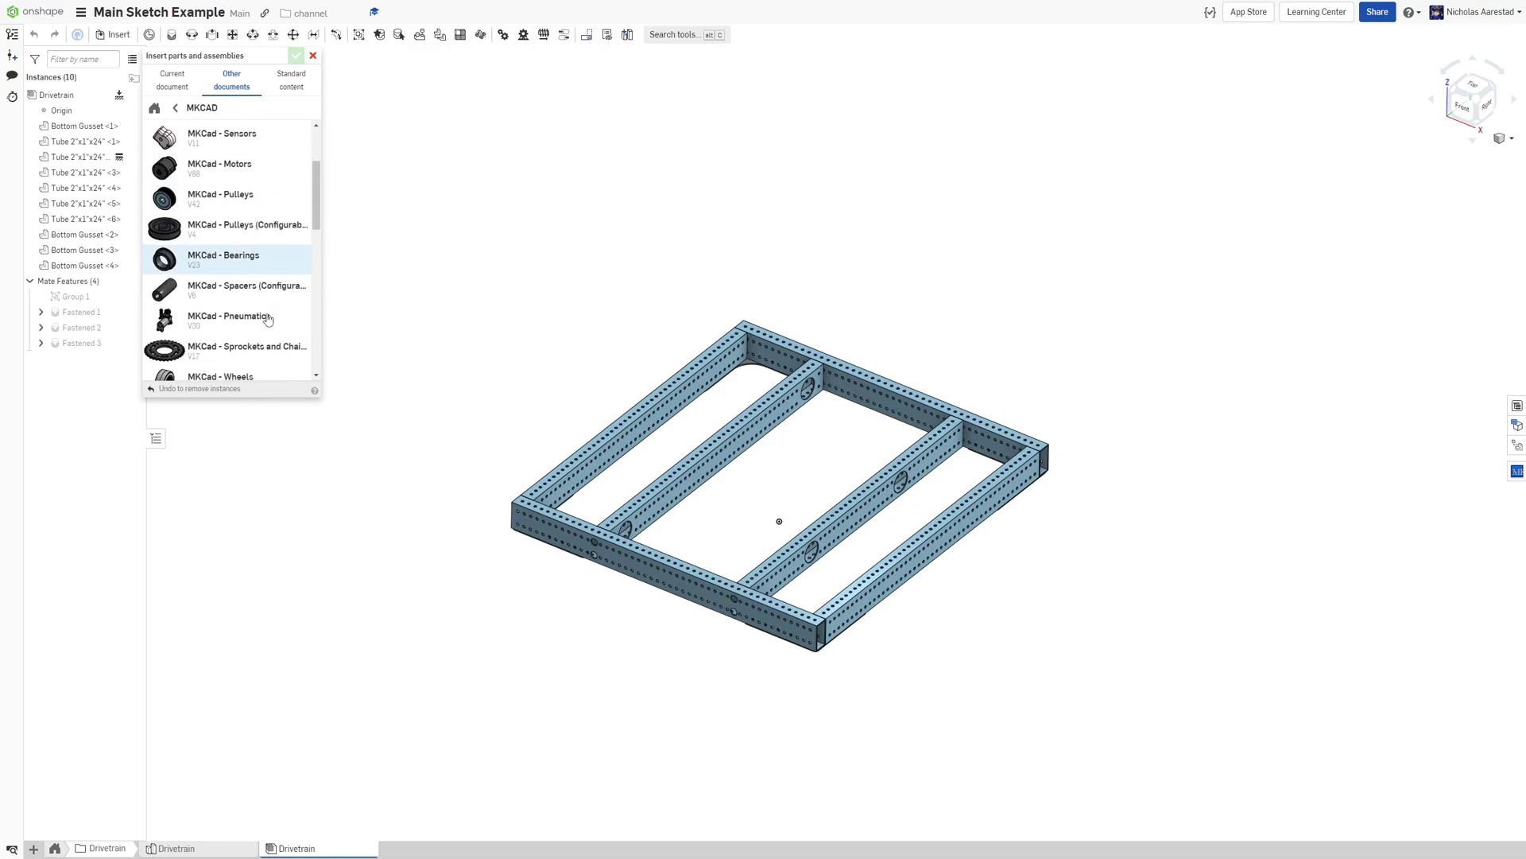
left_click(239, 261)
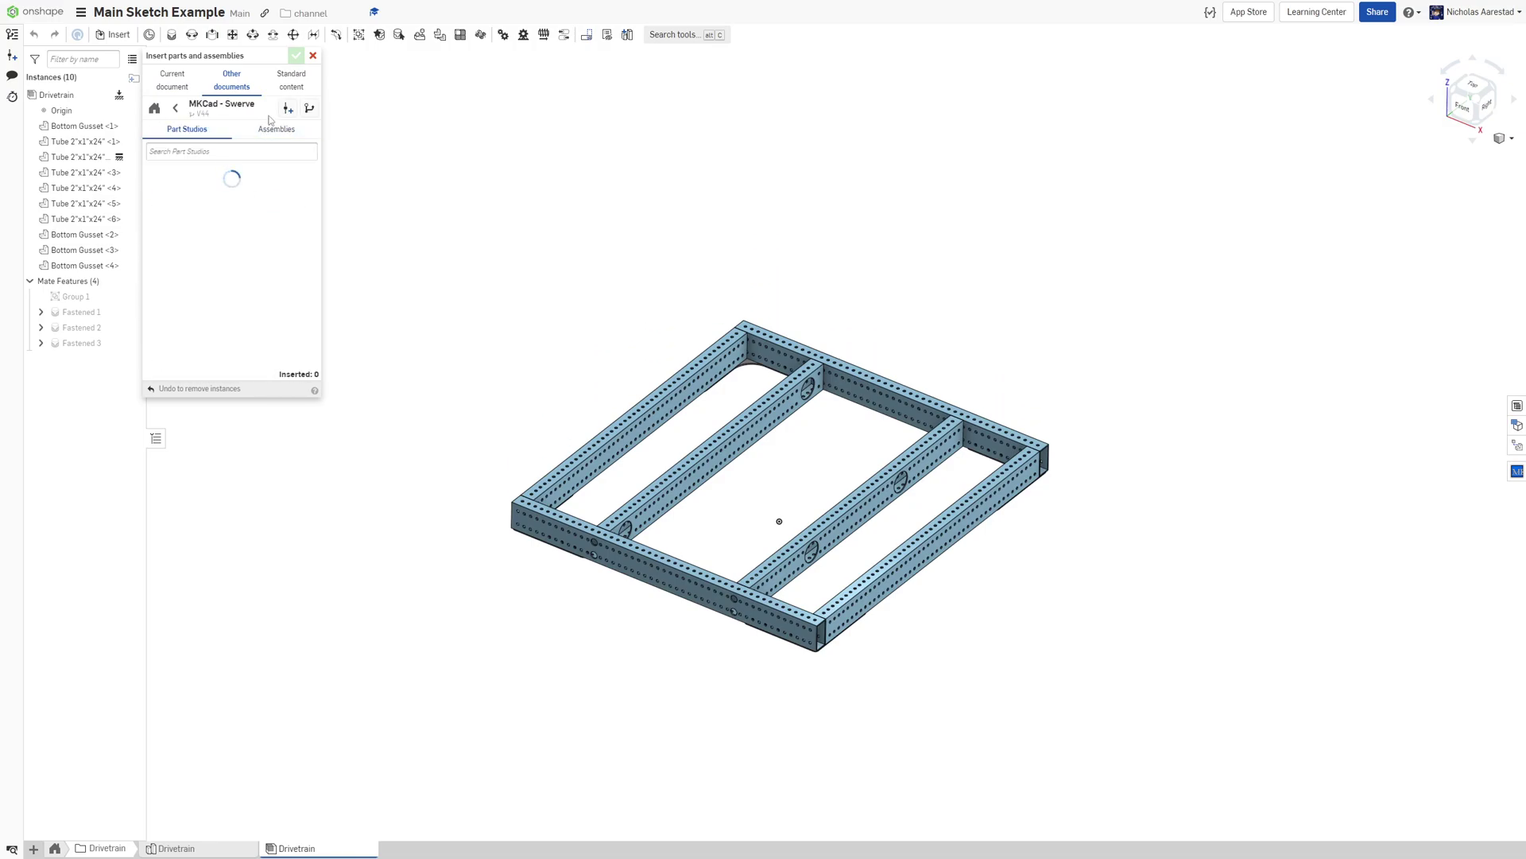
left_click(275, 130)
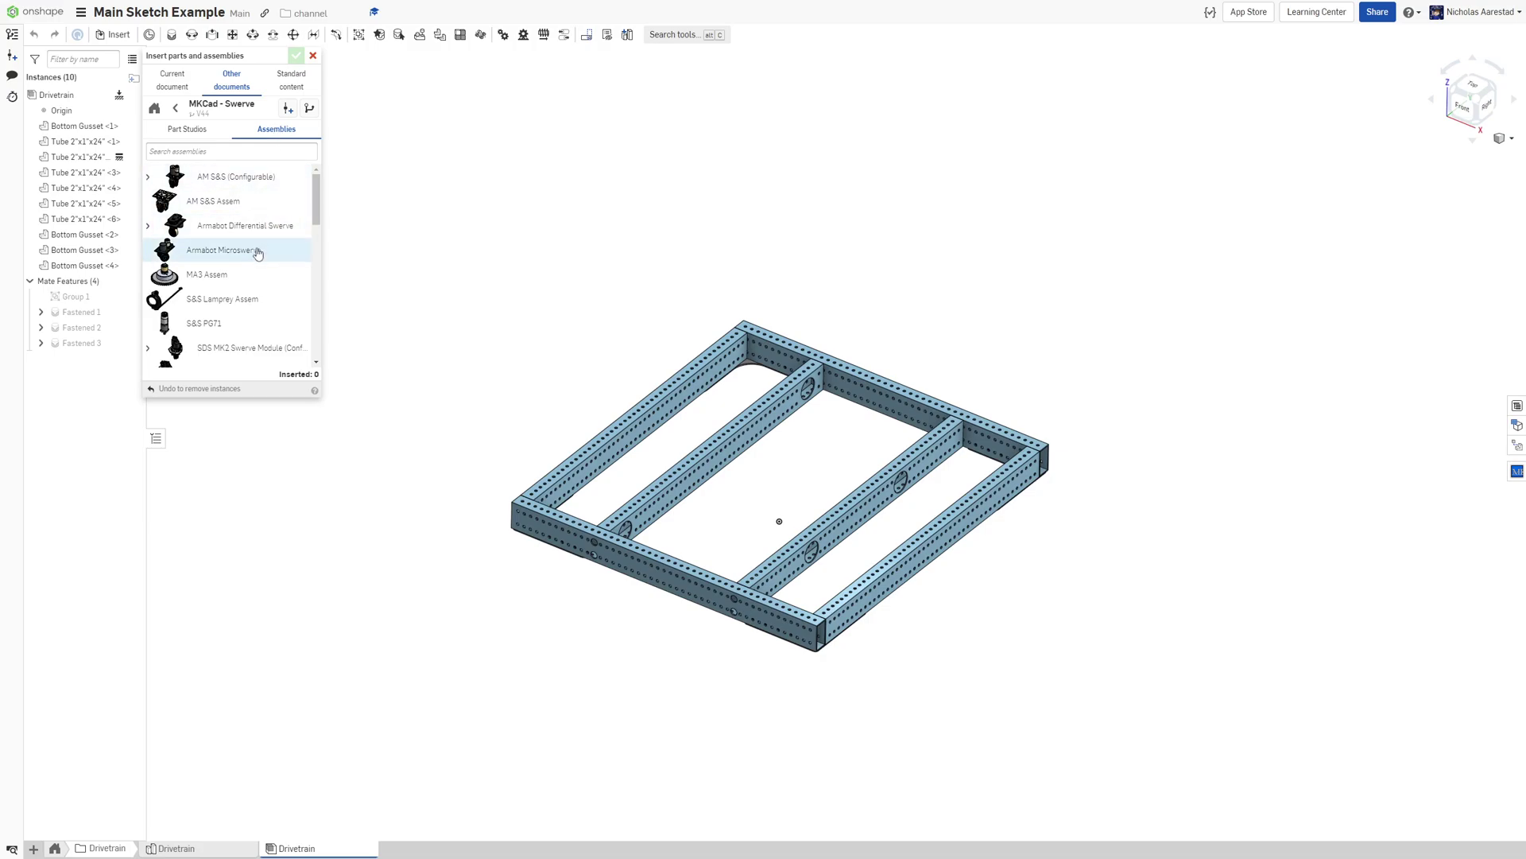
Search for Mk4 and insert four configurable SDS MK4 Swerve Modules with Falcon 500 drive and steering motors around the frame
scroll(271, 208, "down", 2)
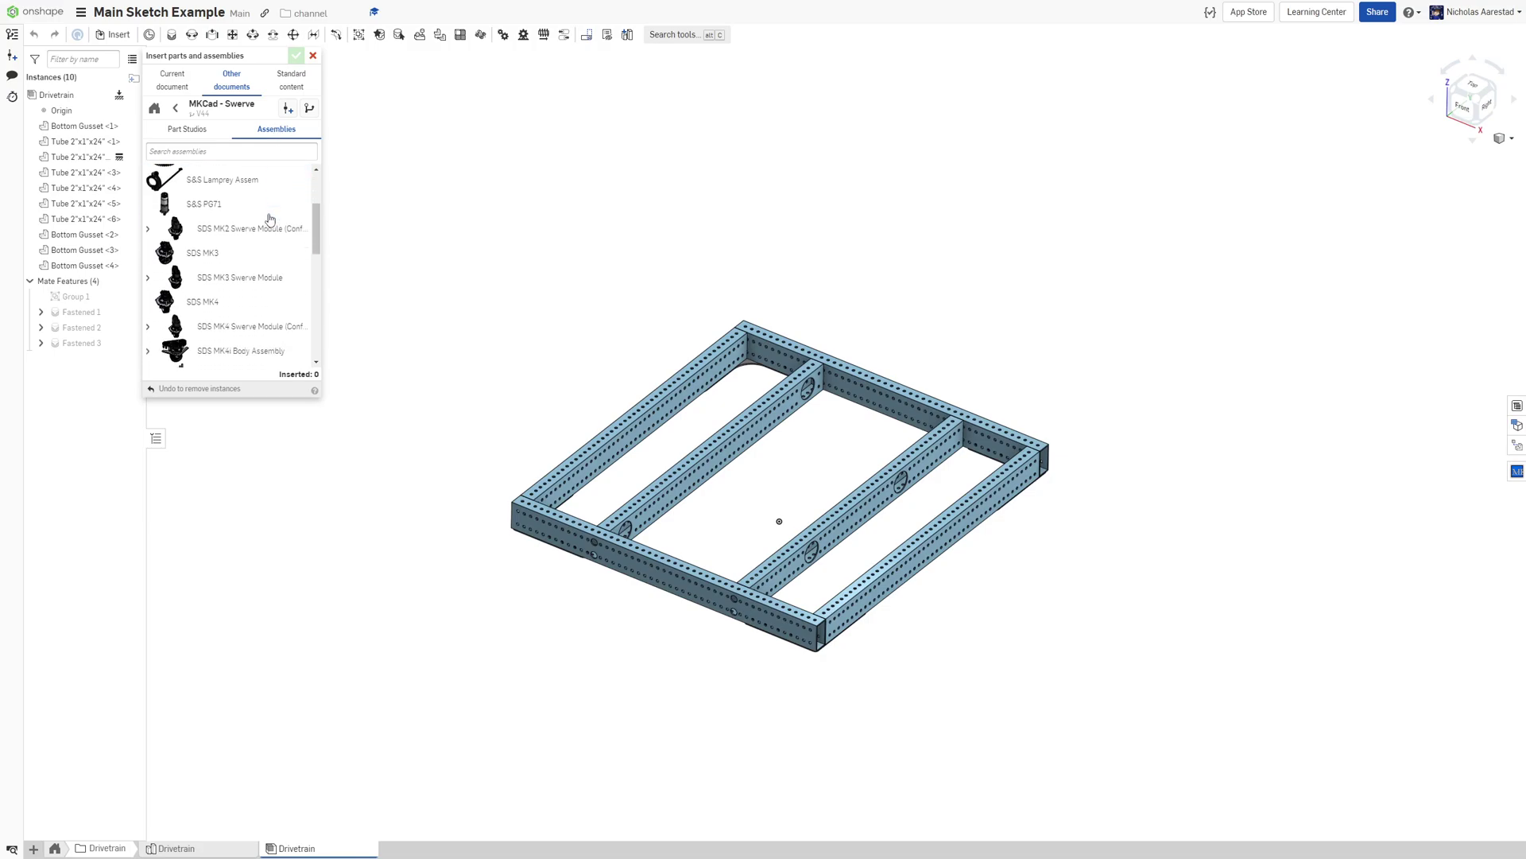
left_click(232, 156)
type("Mk4")
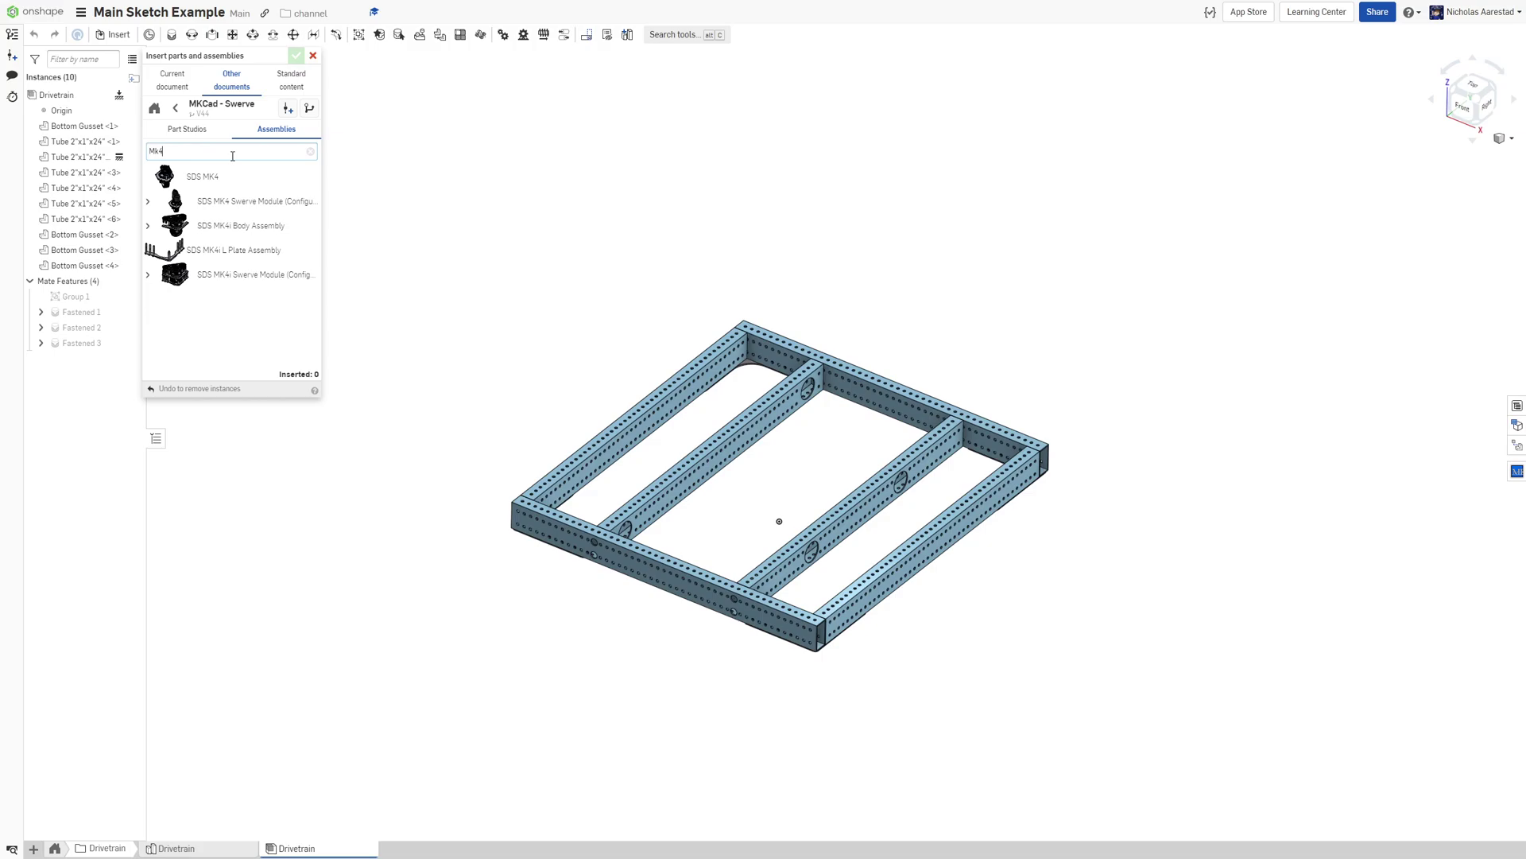
left_click(148, 203)
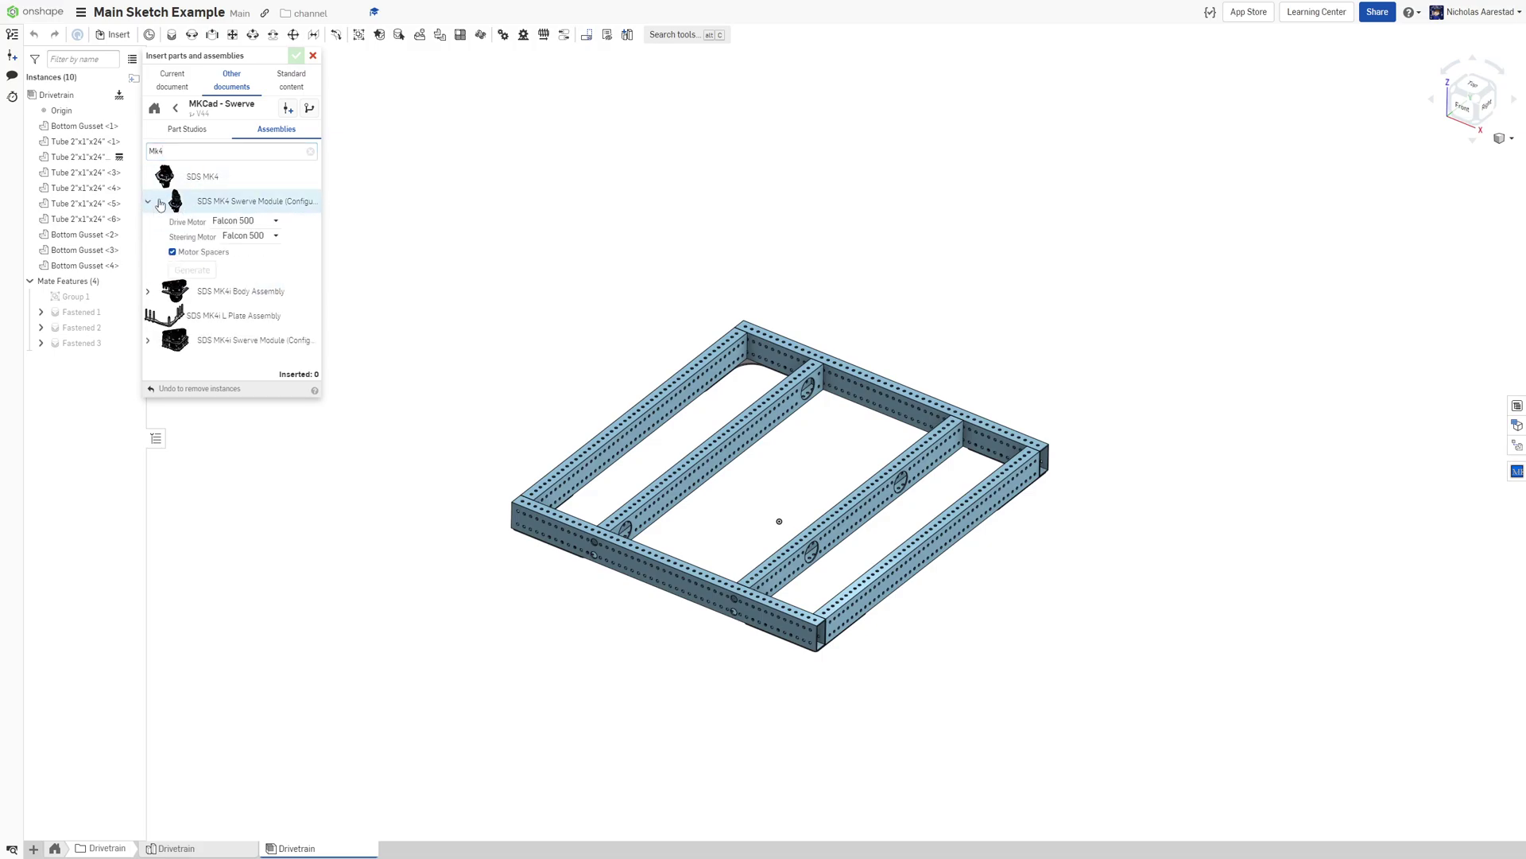
left_click(249, 209)
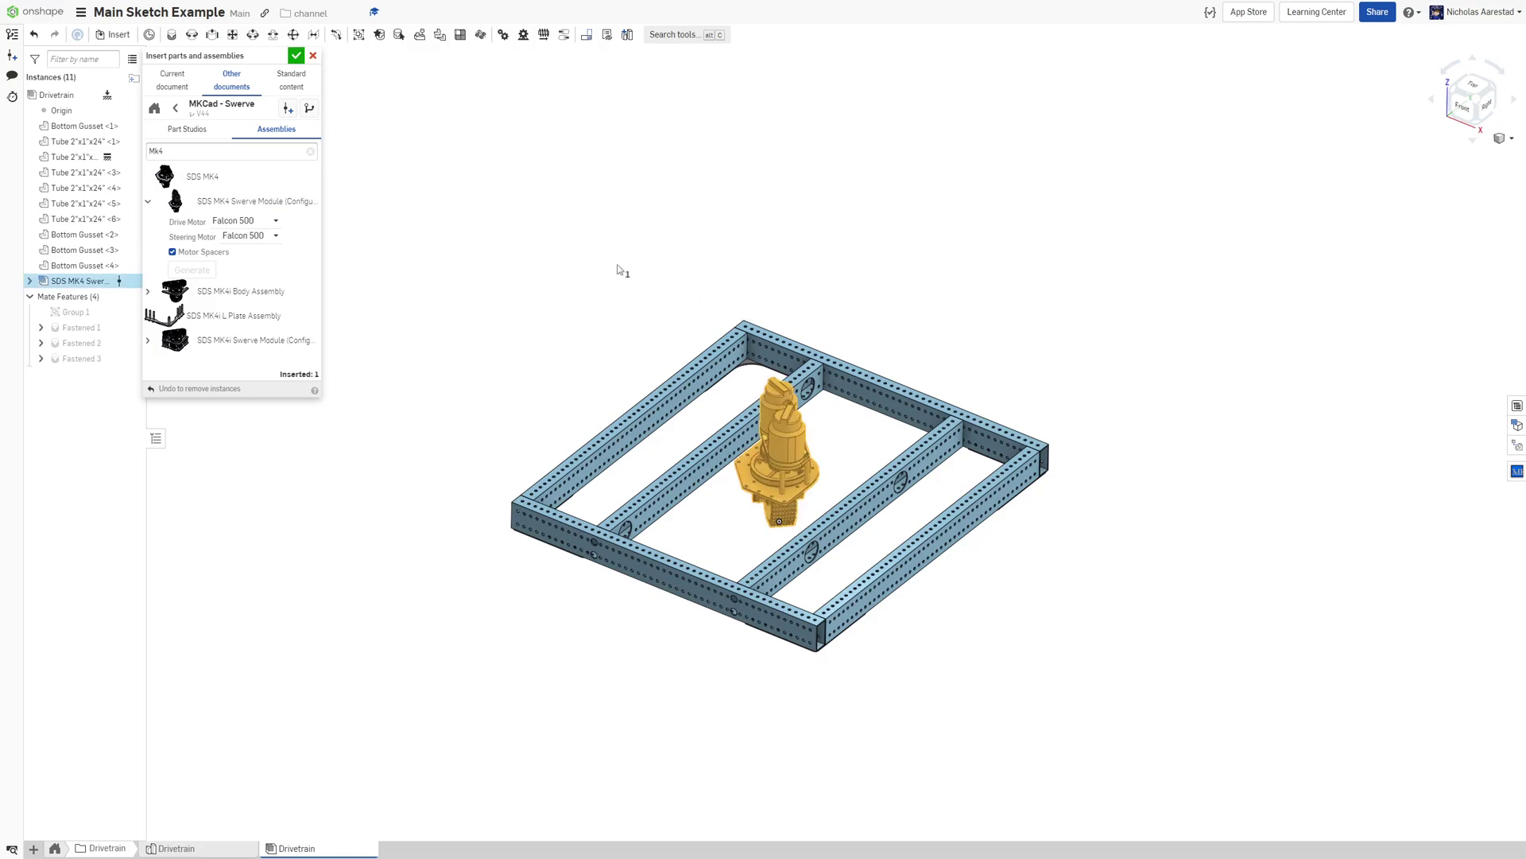
left_click(651, 342)
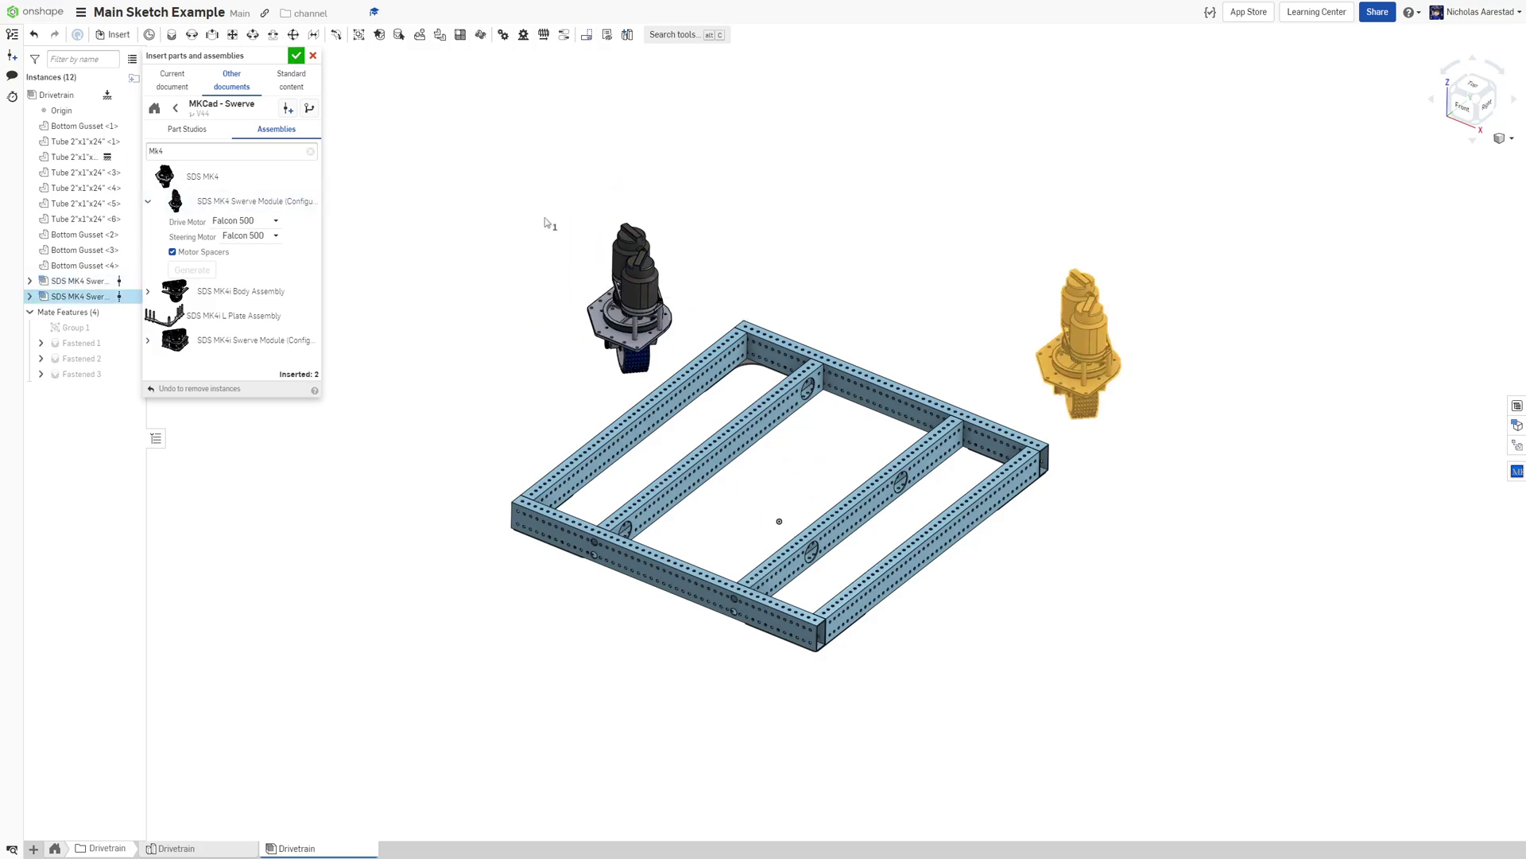
left_click(244, 204)
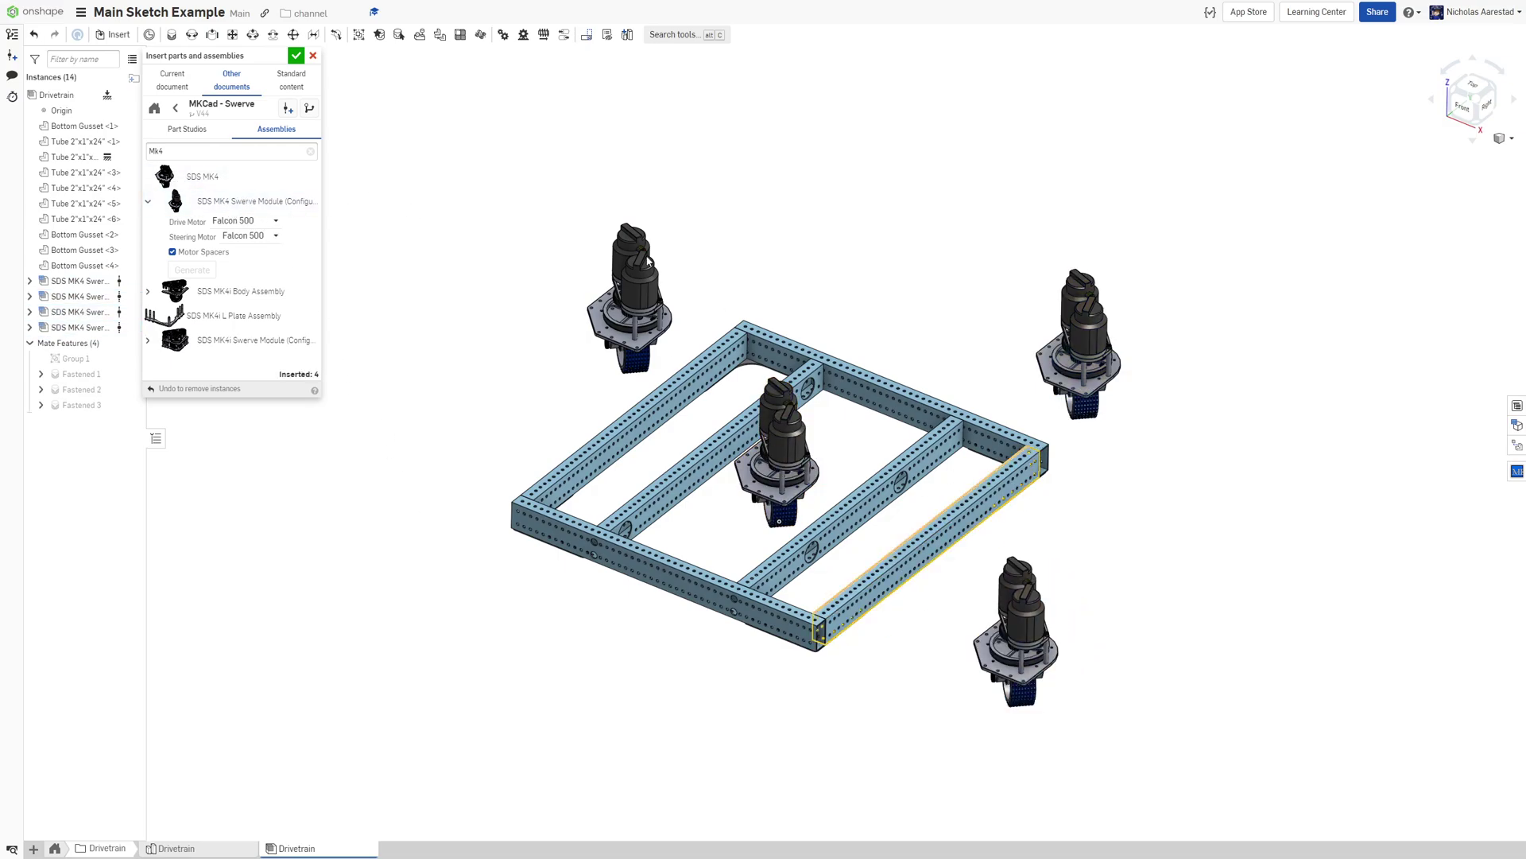
left_click(296, 56)
Fasten a swerve module's plate corner hole to the rear tube's fifth top hole from the left end, rotating it into the rear-left corner
scroll(636, 350, "up", 10)
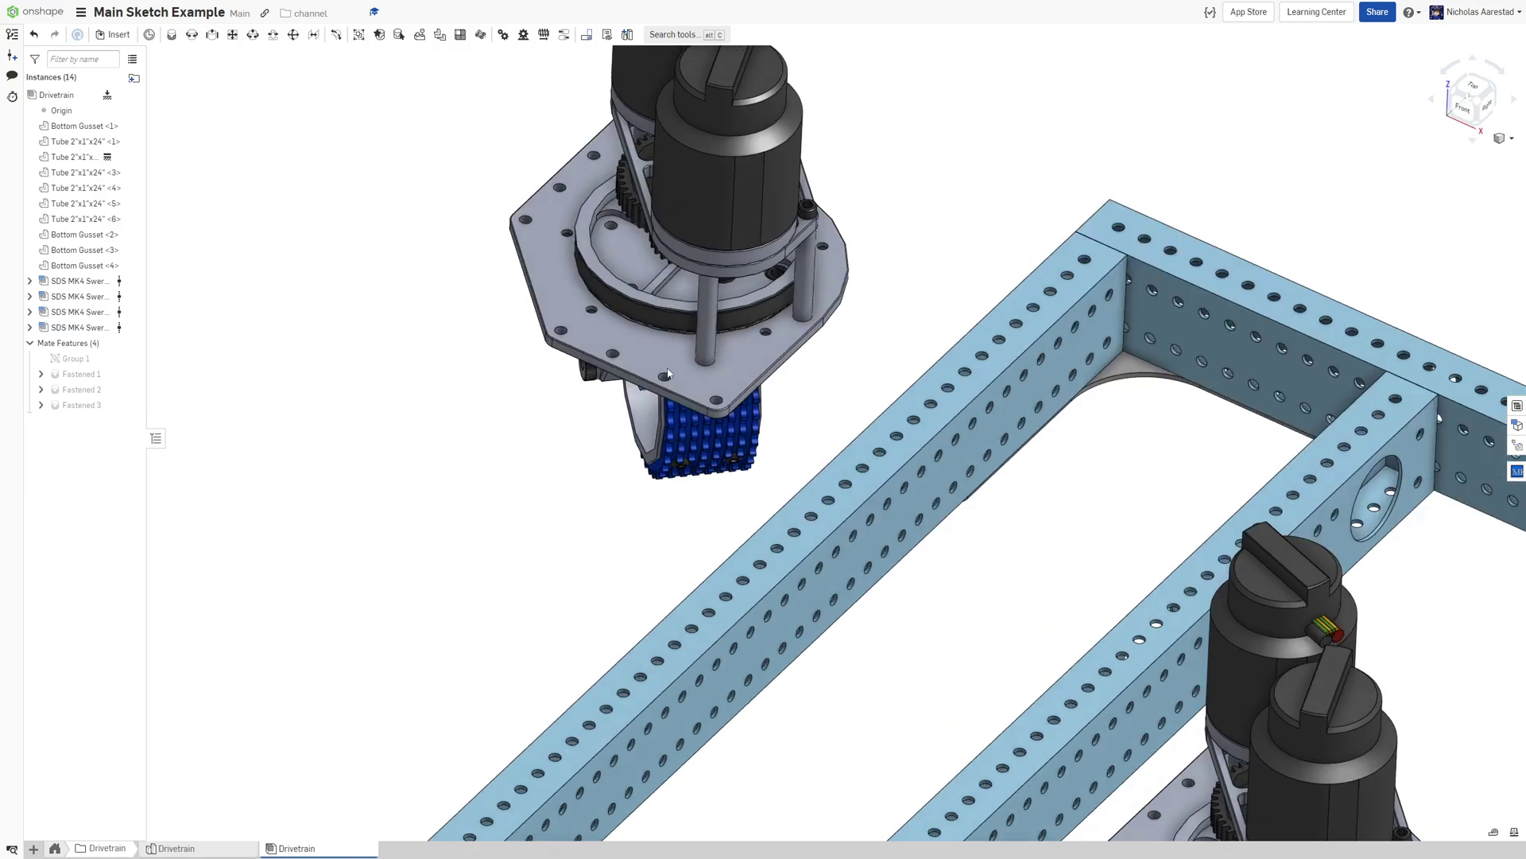
scroll(674, 429, "down", 4)
scroll(509, 199, "up", 5)
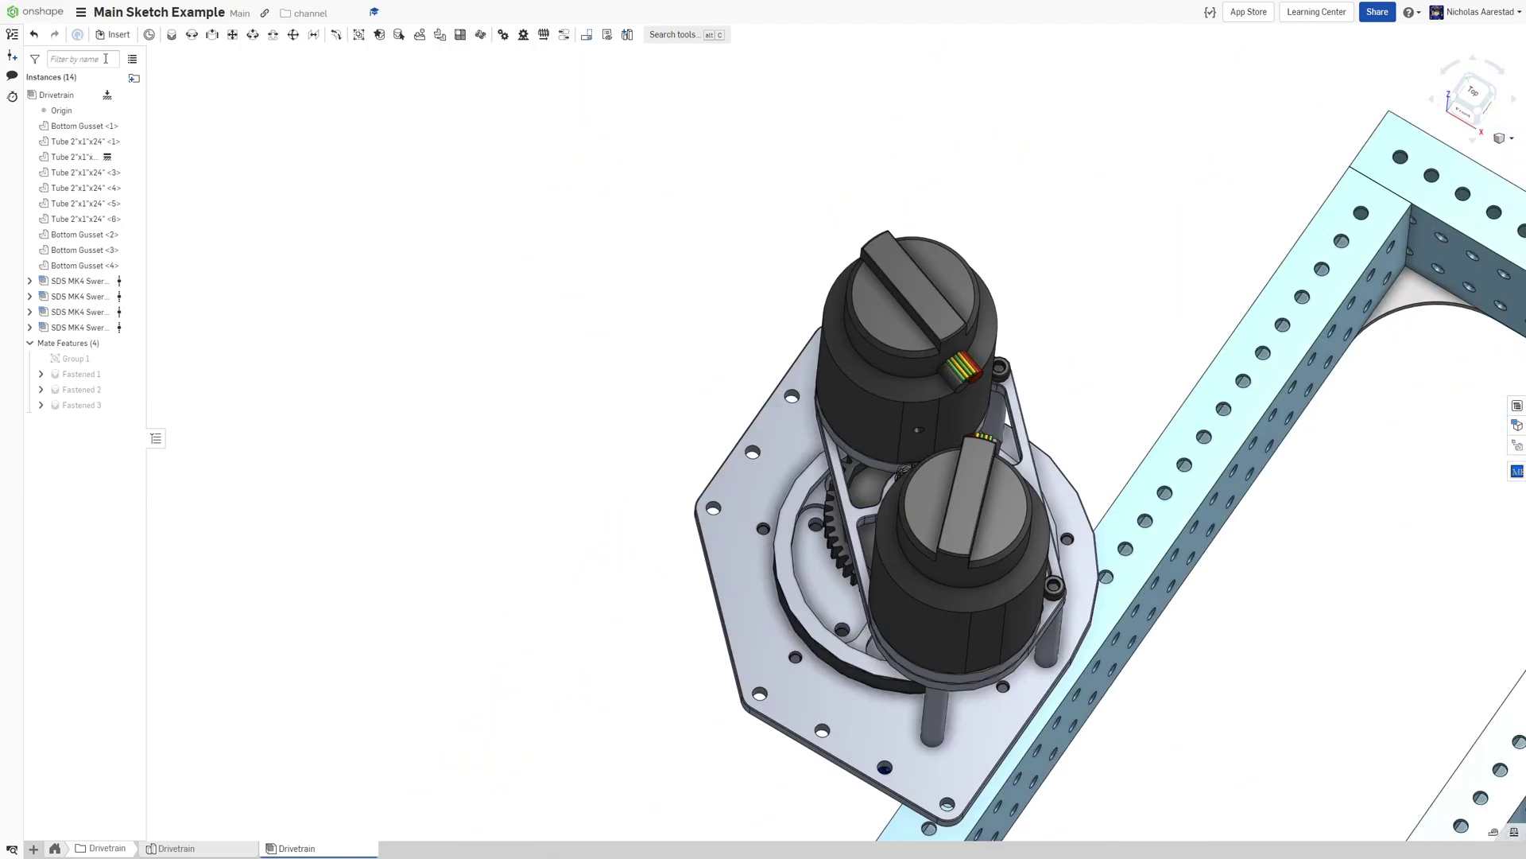
left_click(171, 33)
scroll(872, 513, "up", 10)
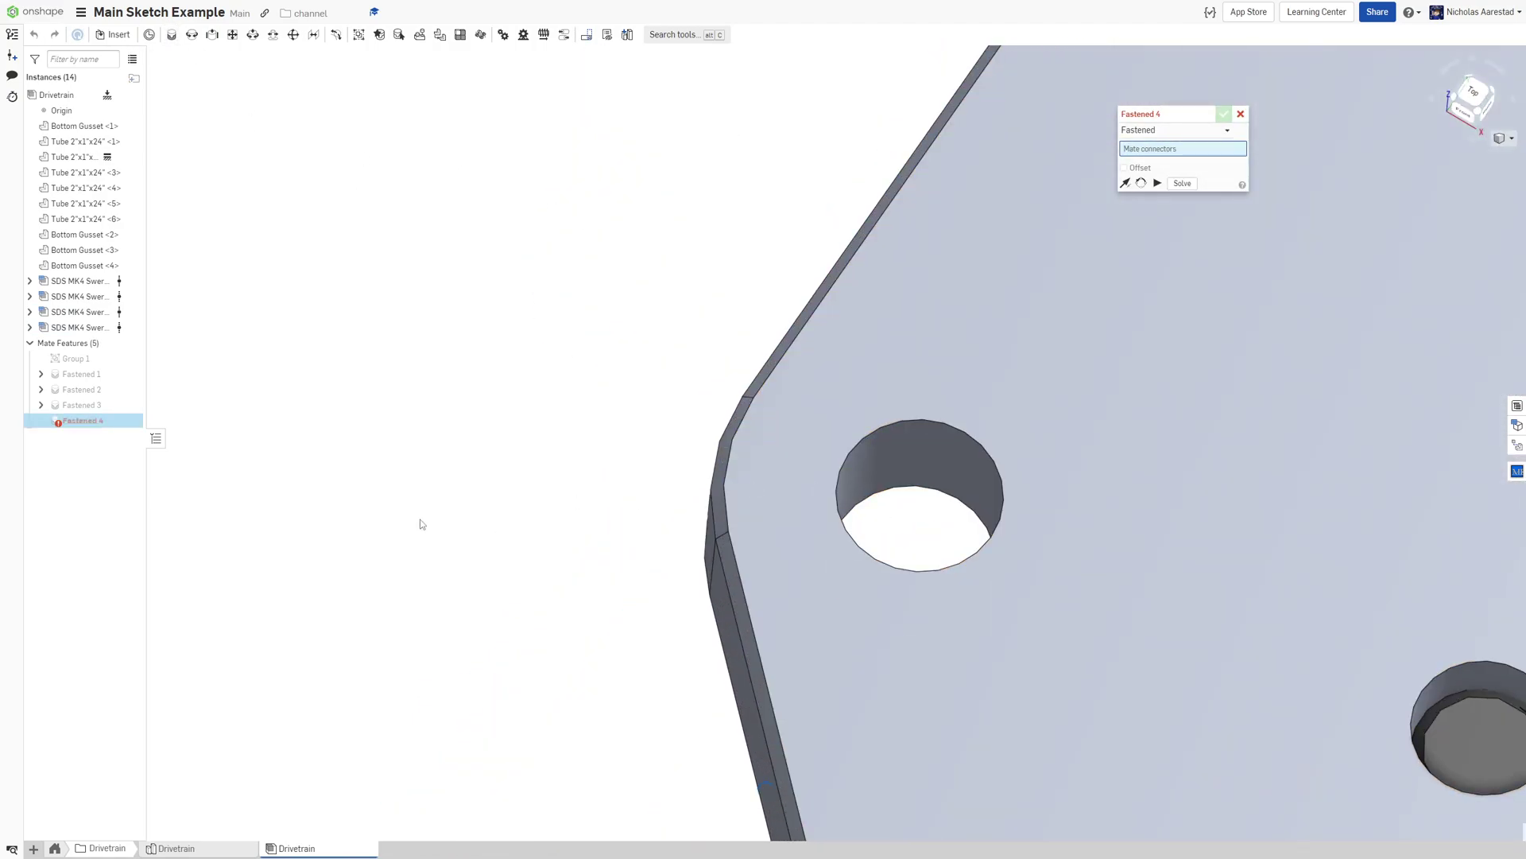
left_click(884, 499)
scroll(488, 422, "down", 8)
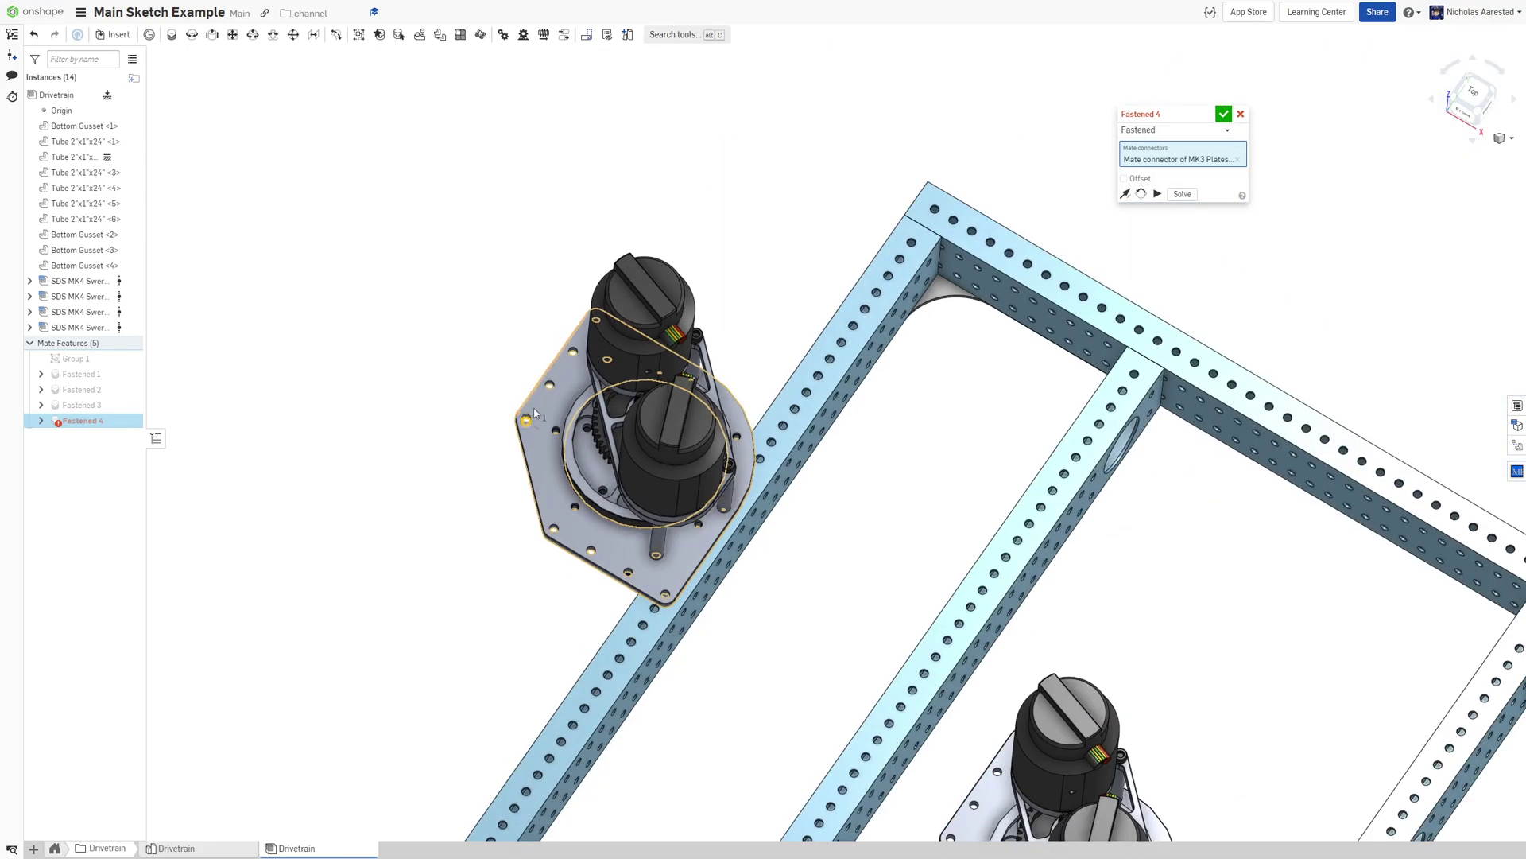
scroll(983, 220, "up", 5)
scroll(983, 218, "up", 3)
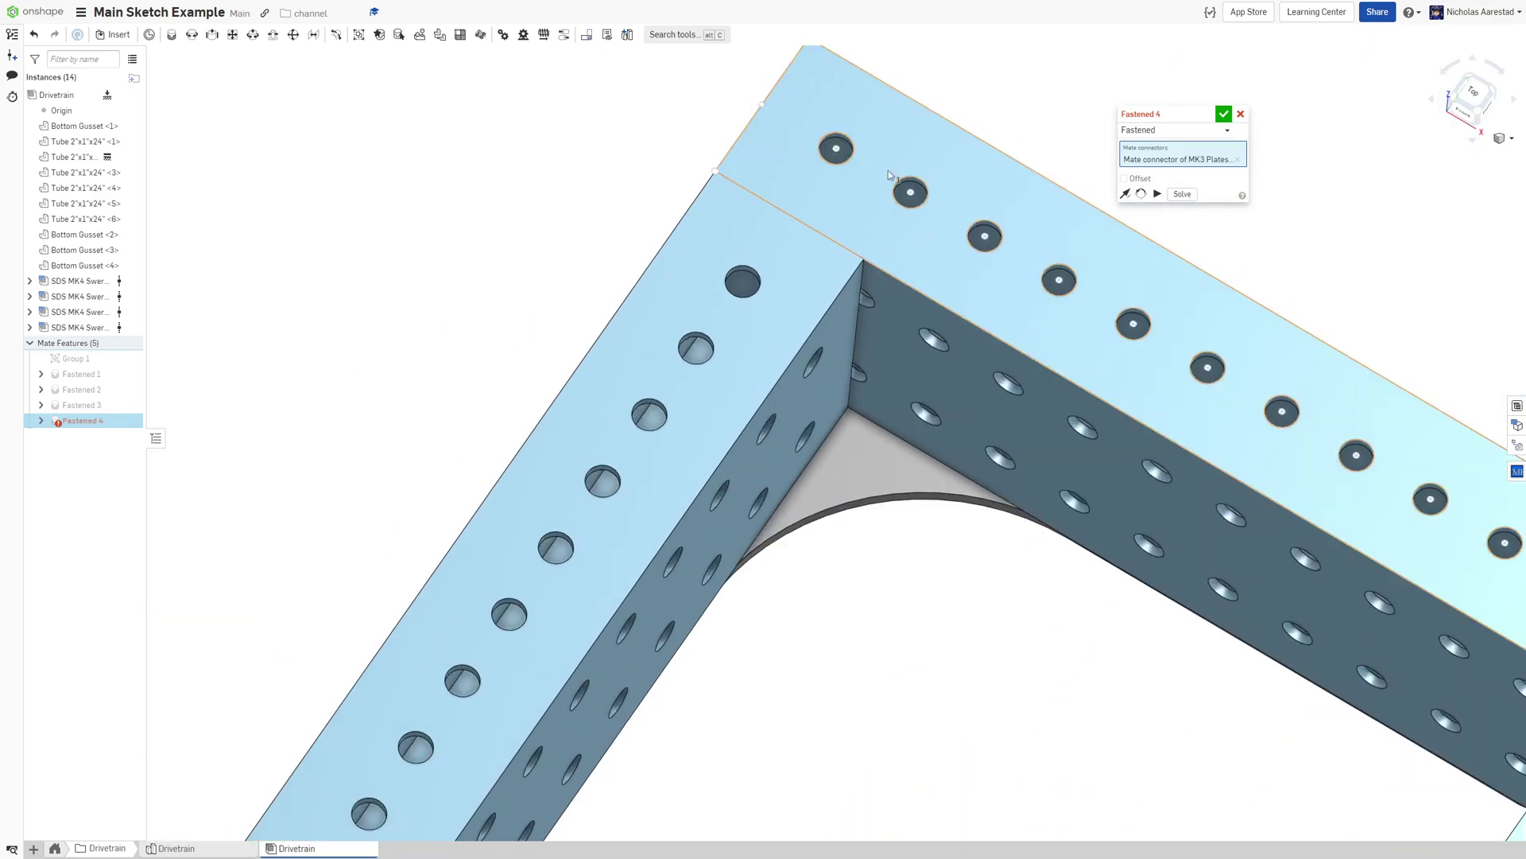
left_click(1133, 314)
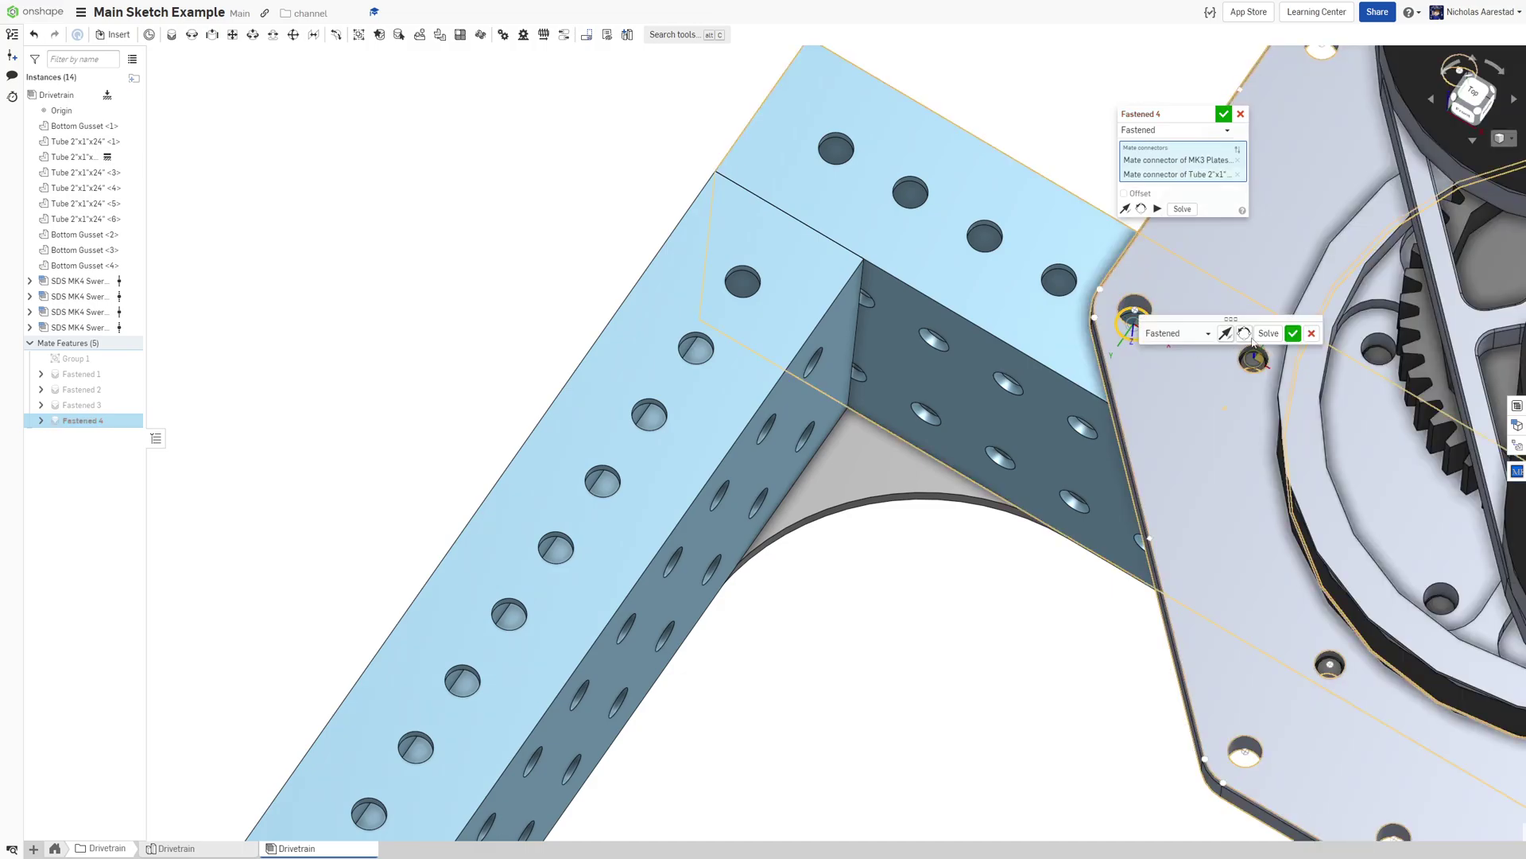
left_click(1247, 335)
scroll(985, 318, "down", 10)
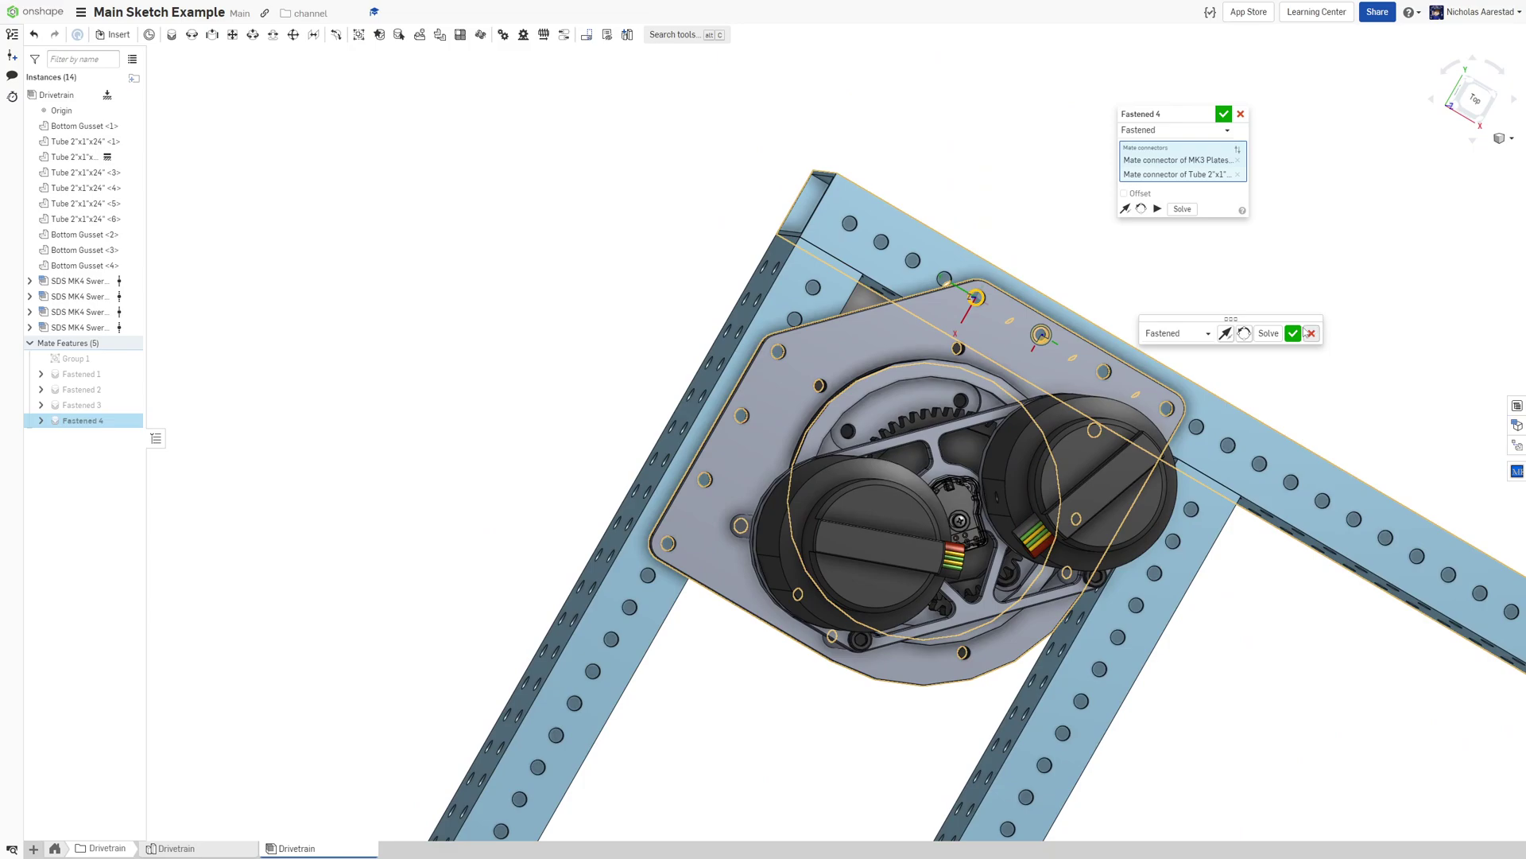
left_click(1294, 333)
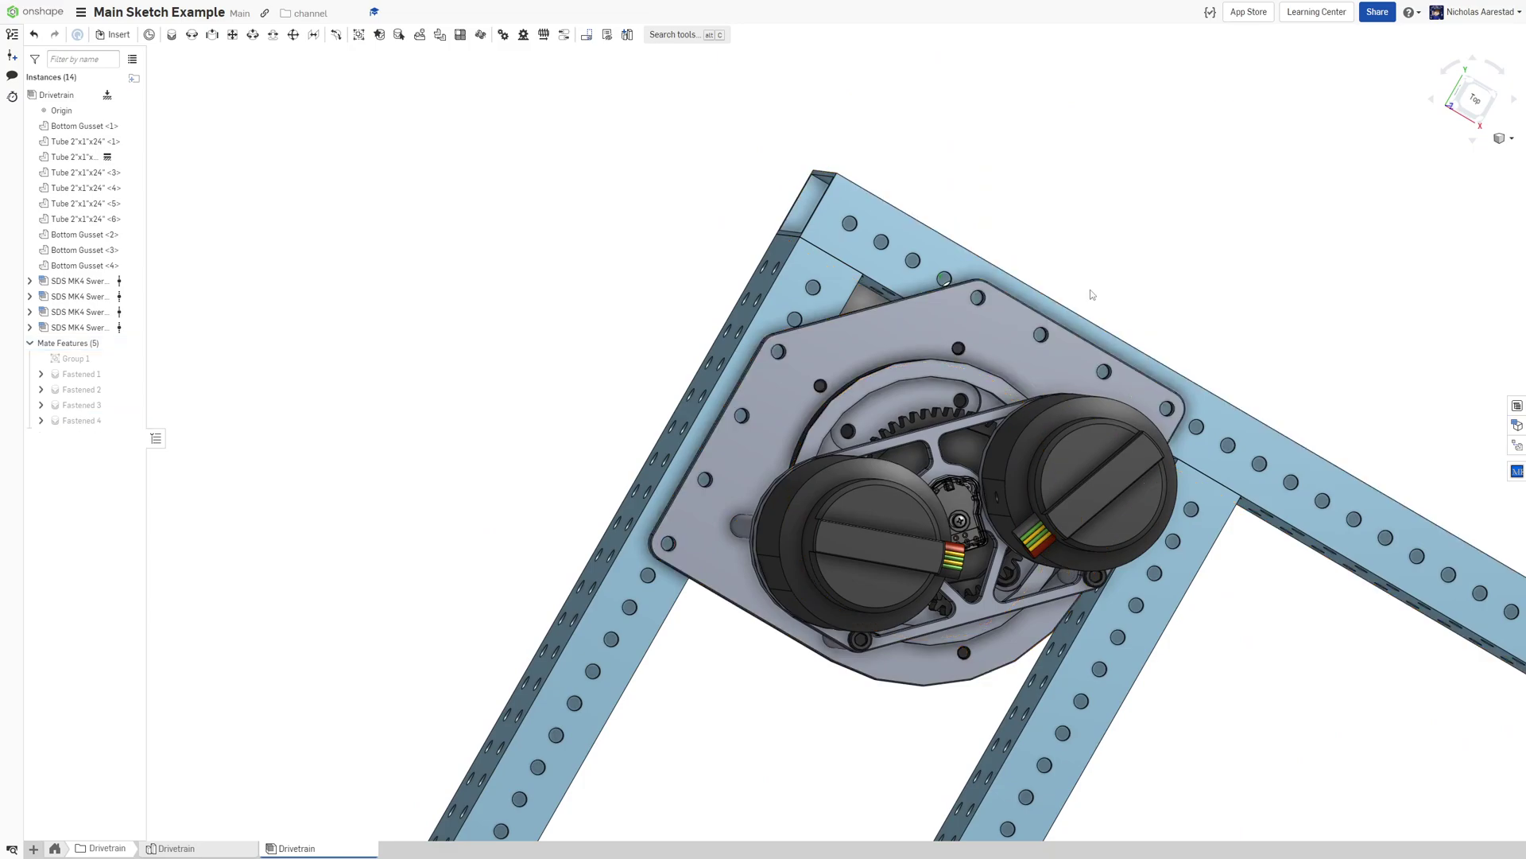
Fasten the second swerve module's plate corner hole to the rear tube's fifth top hole from the right end, rotating it into the rear-right corner
scroll(598, 225, "down", 5)
scroll(1205, 419, "up", 6)
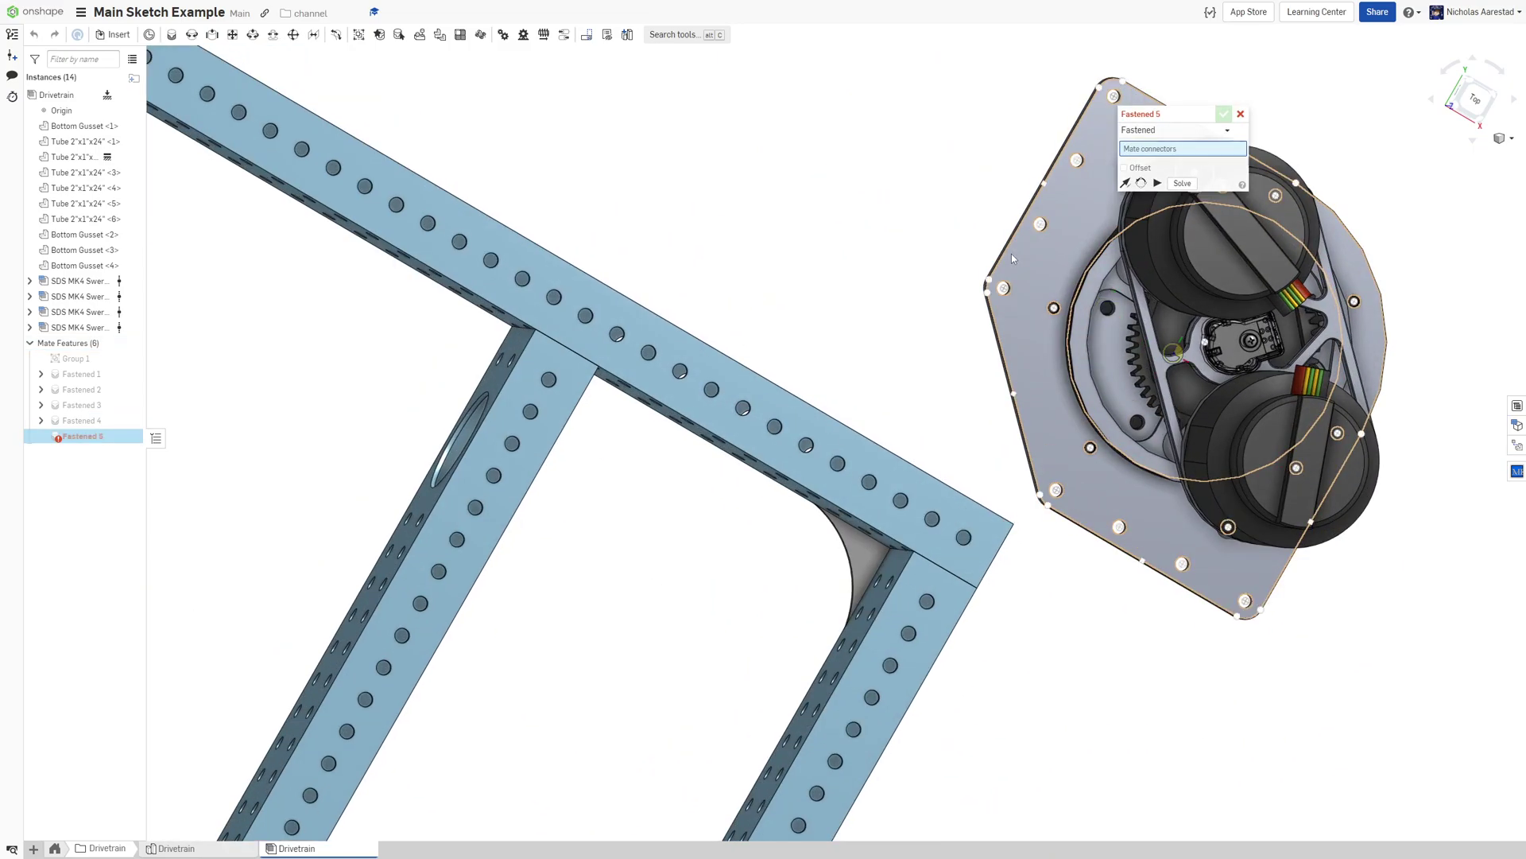
scroll(1014, 509, "down", 2)
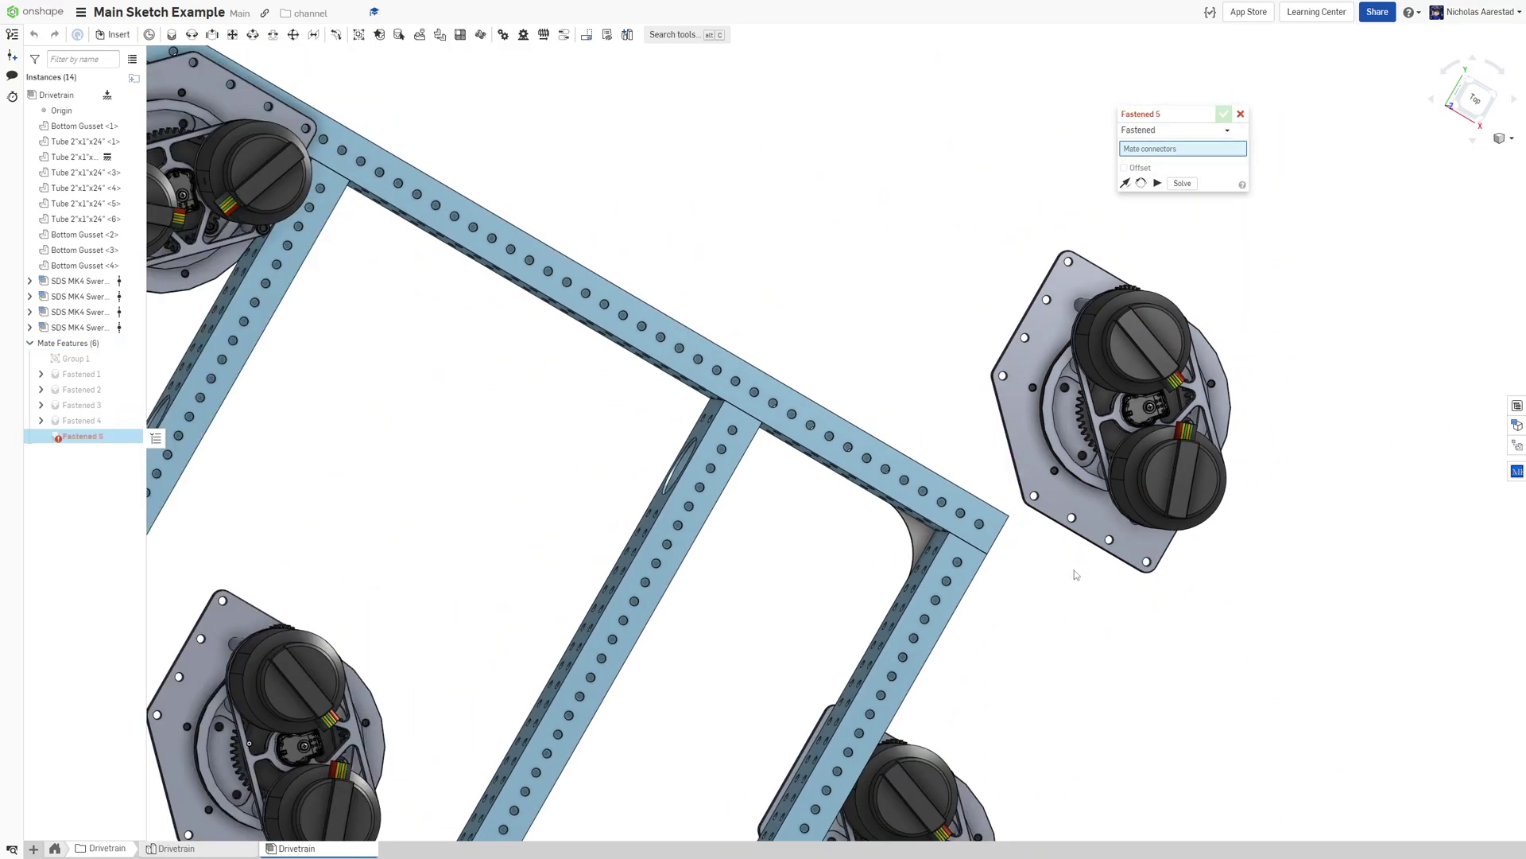
scroll(1073, 409, "up", 10)
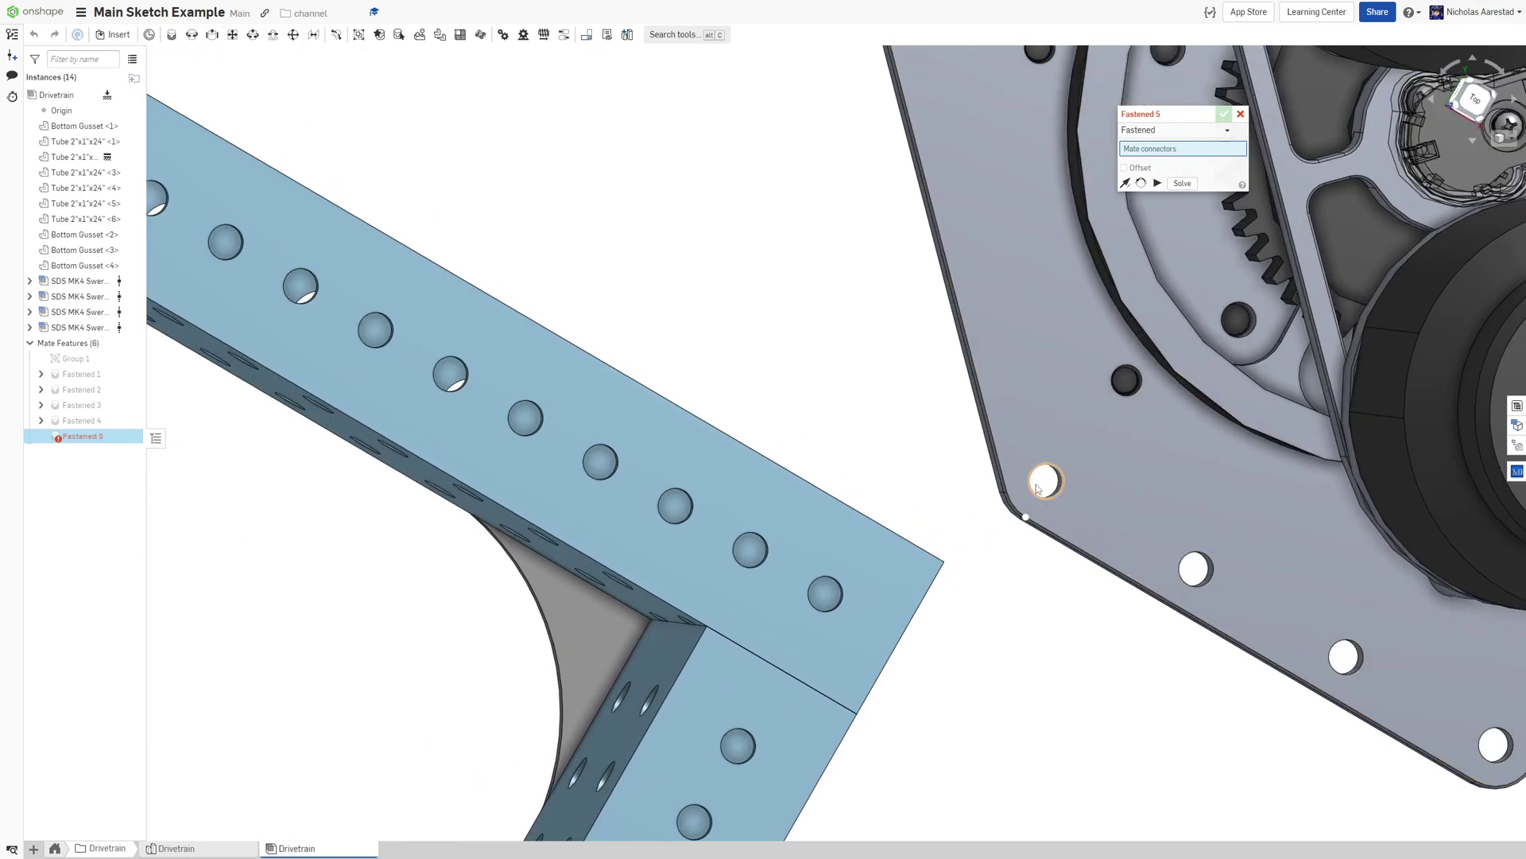
left_click(1095, 419)
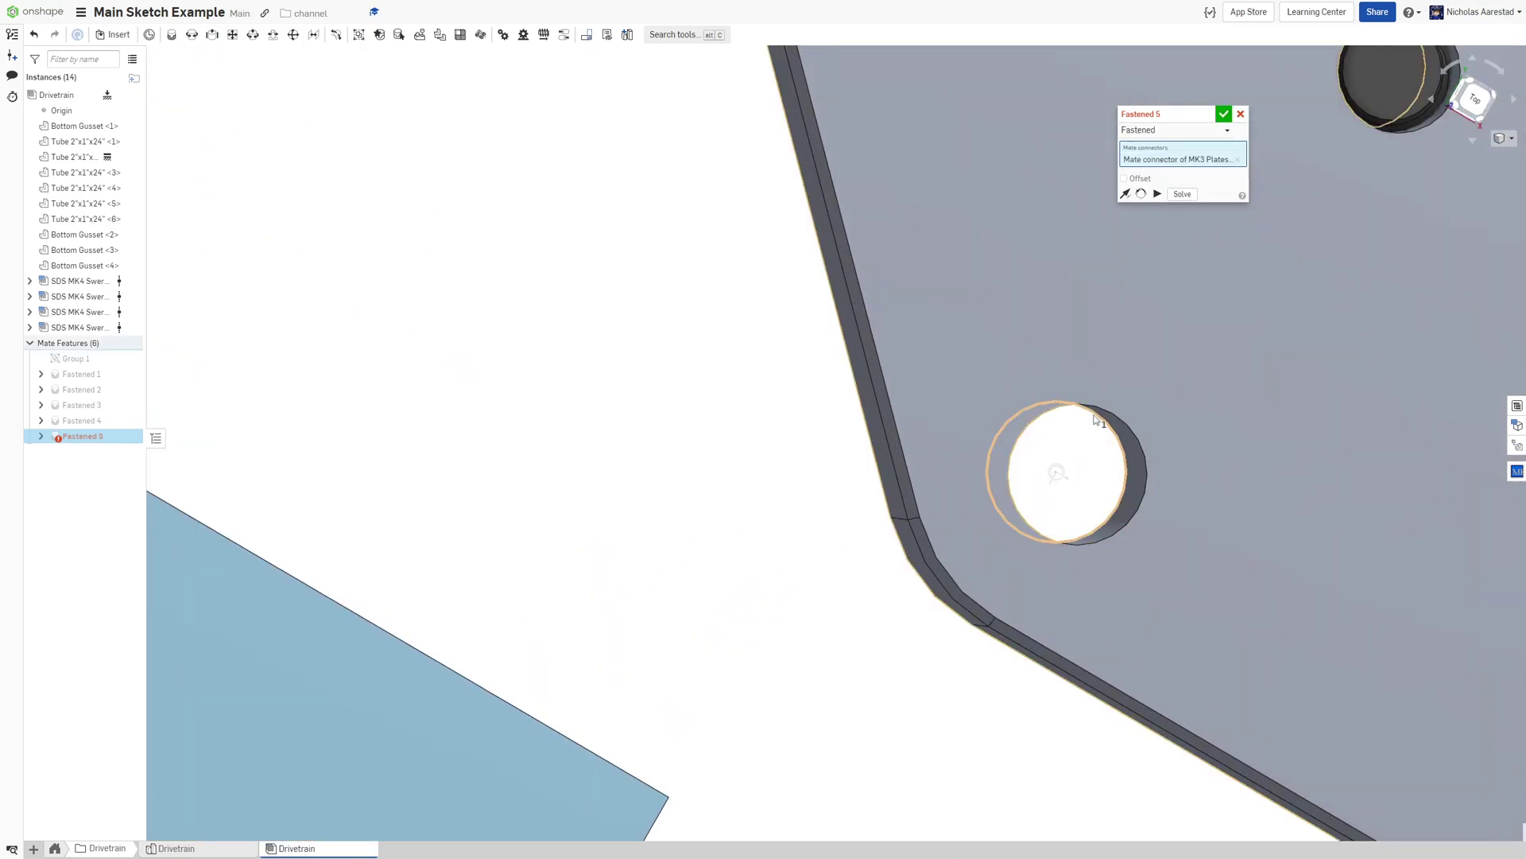
scroll(1085, 426, "down", 10)
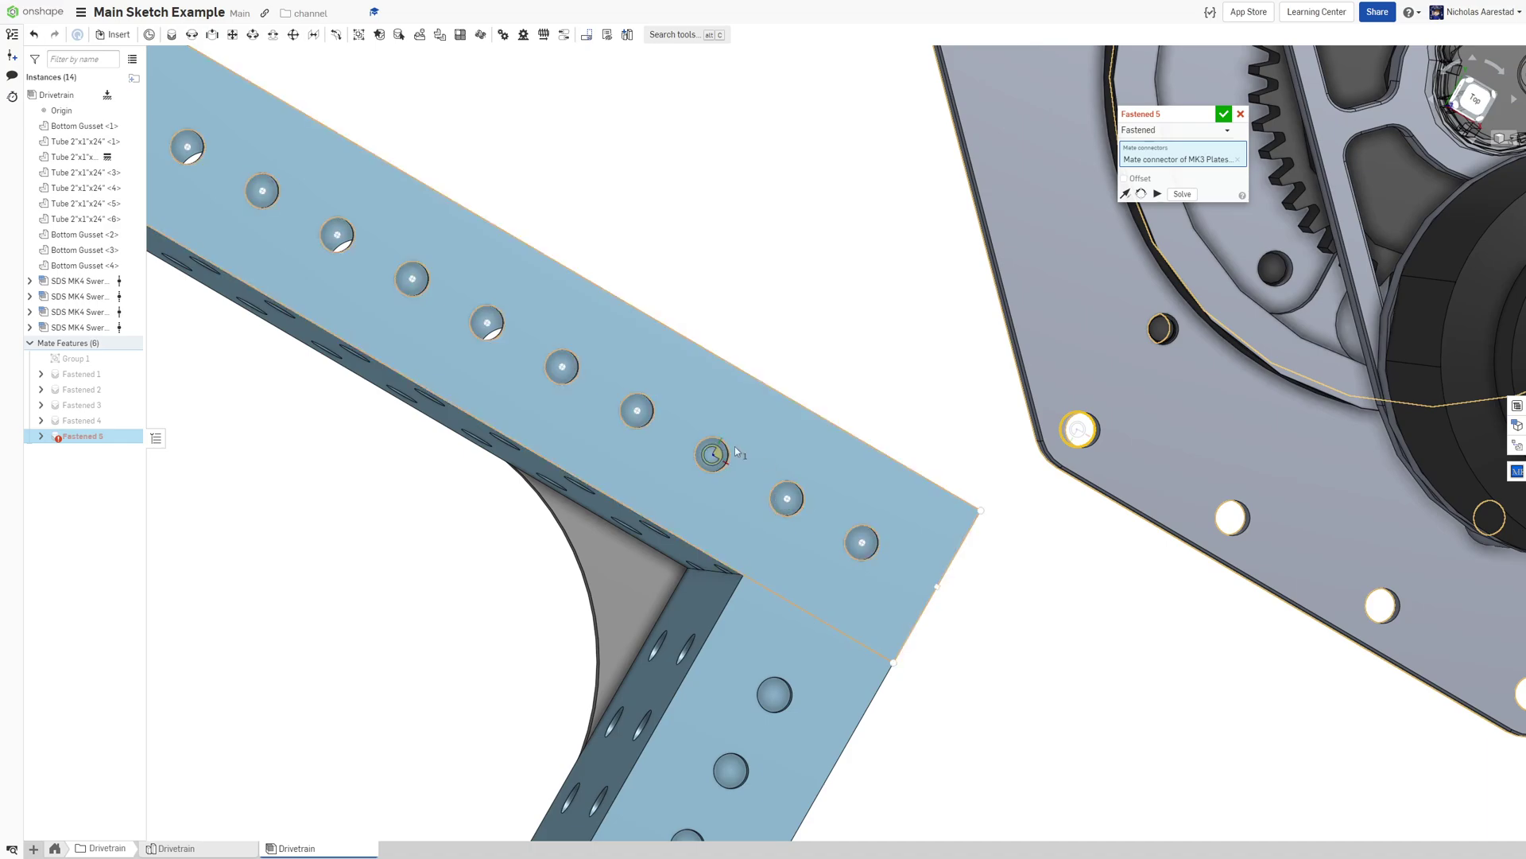
left_click(563, 365)
left_click(681, 372)
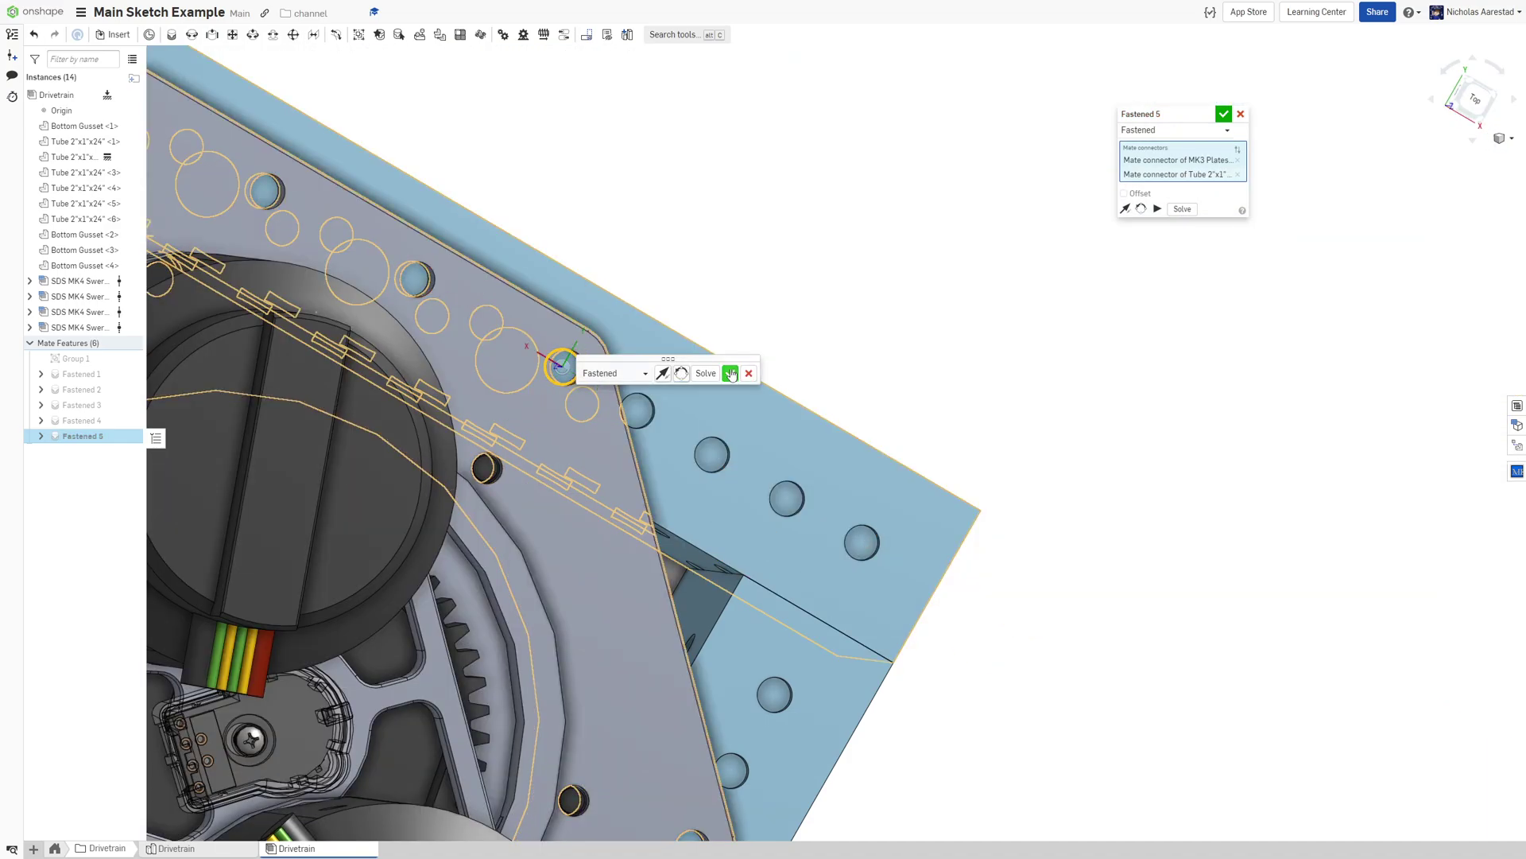
key("Return")
Fasten the third swerve module's plate corner hole to the front tube's fifth top hole from the left end, placing it in the front-left corner
scroll(920, 254, "down", 5)
scroll(919, 254, "down", 6)
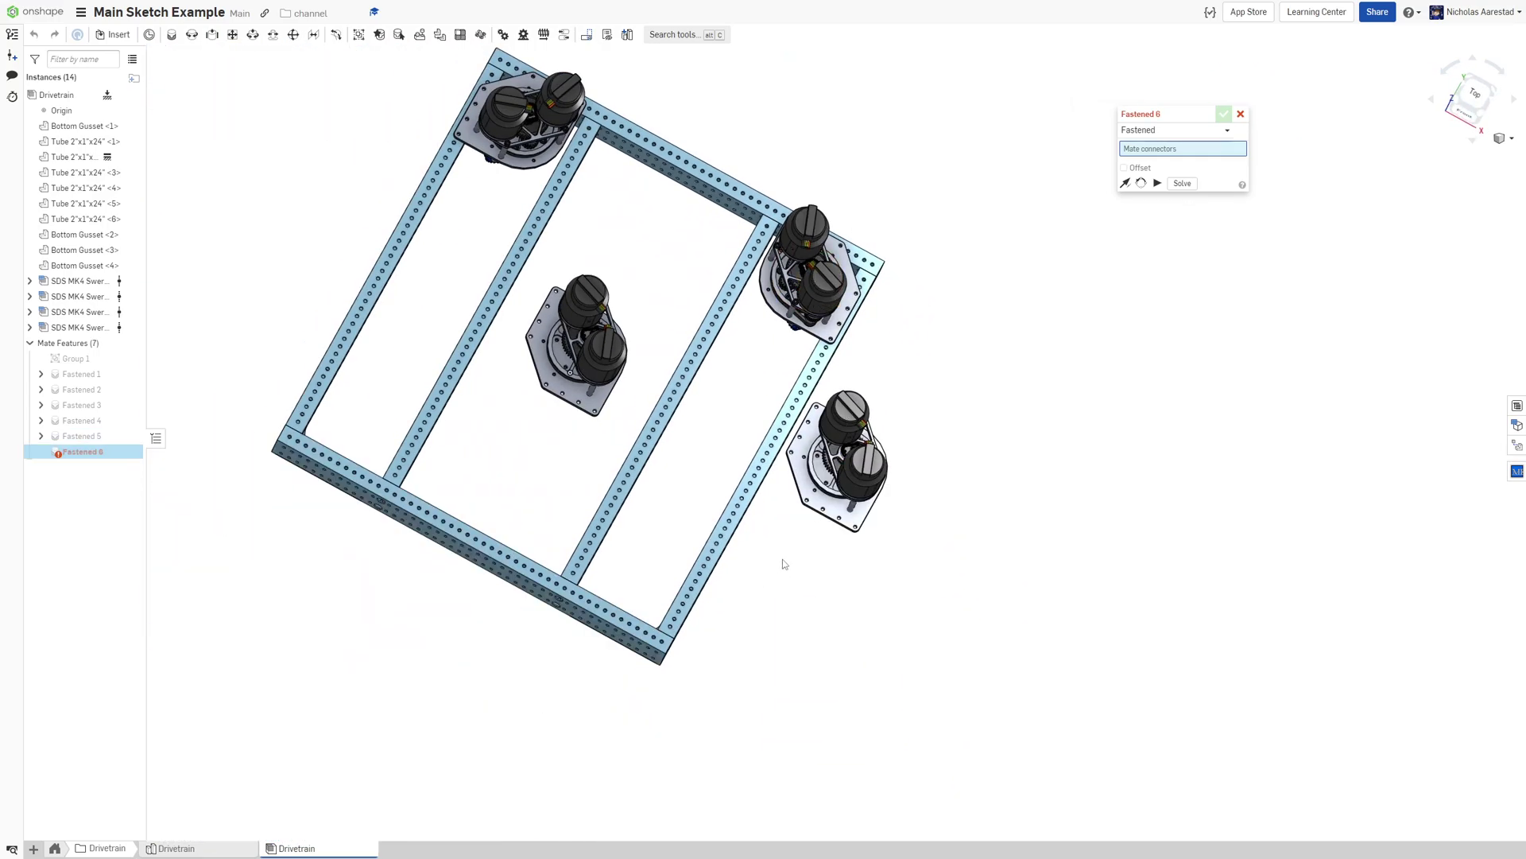
scroll(798, 553, "up", 10)
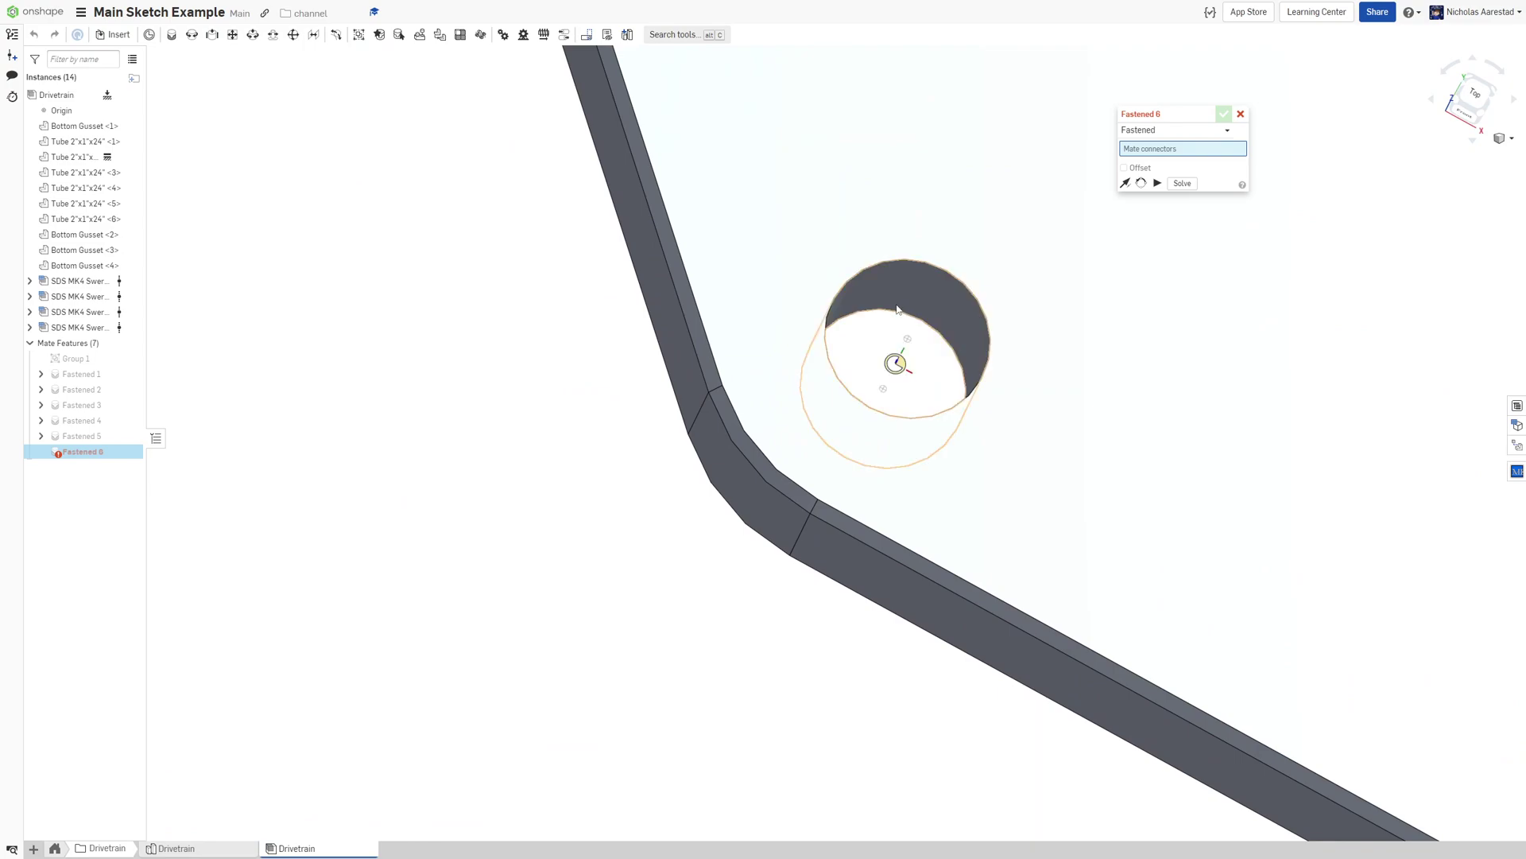
left_click(888, 313)
scroll(888, 313, "down", 8)
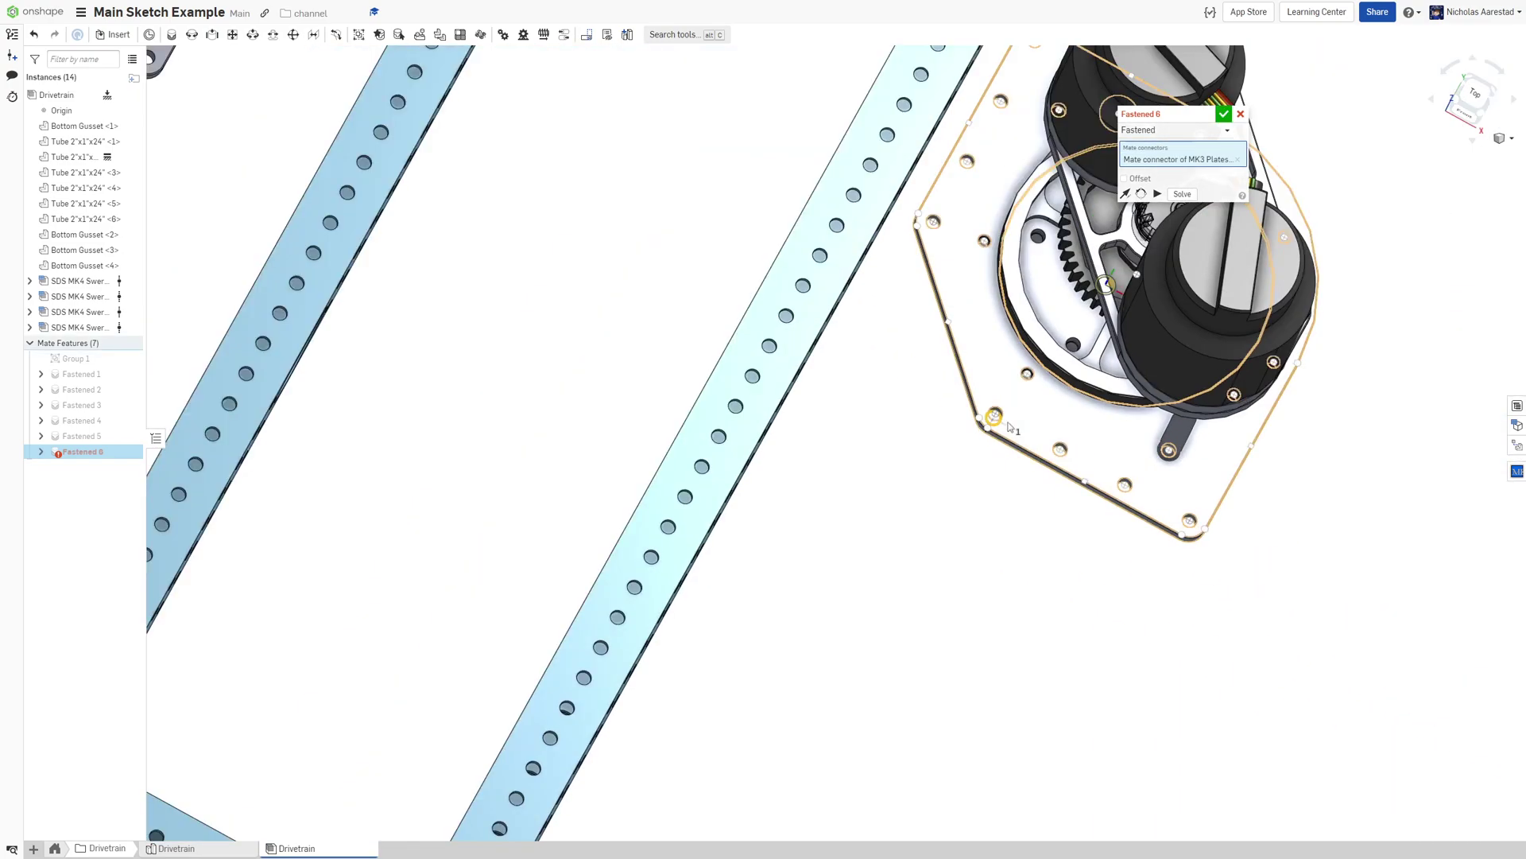
scroll(537, 375, "up", 3)
scroll(537, 376, "up", 5)
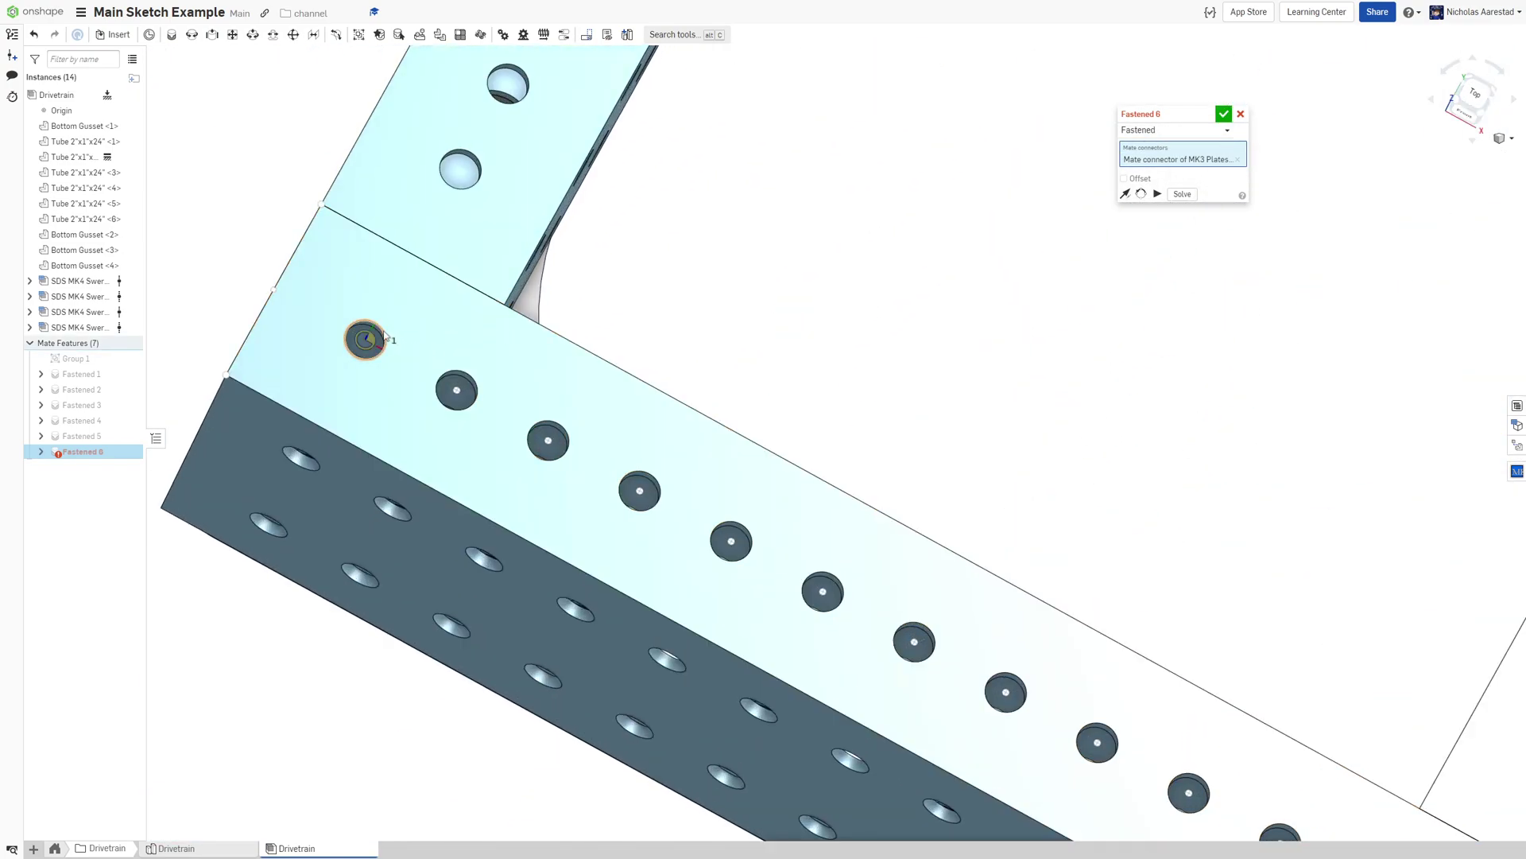
scroll(735, 517, "up", 4)
left_click(732, 520)
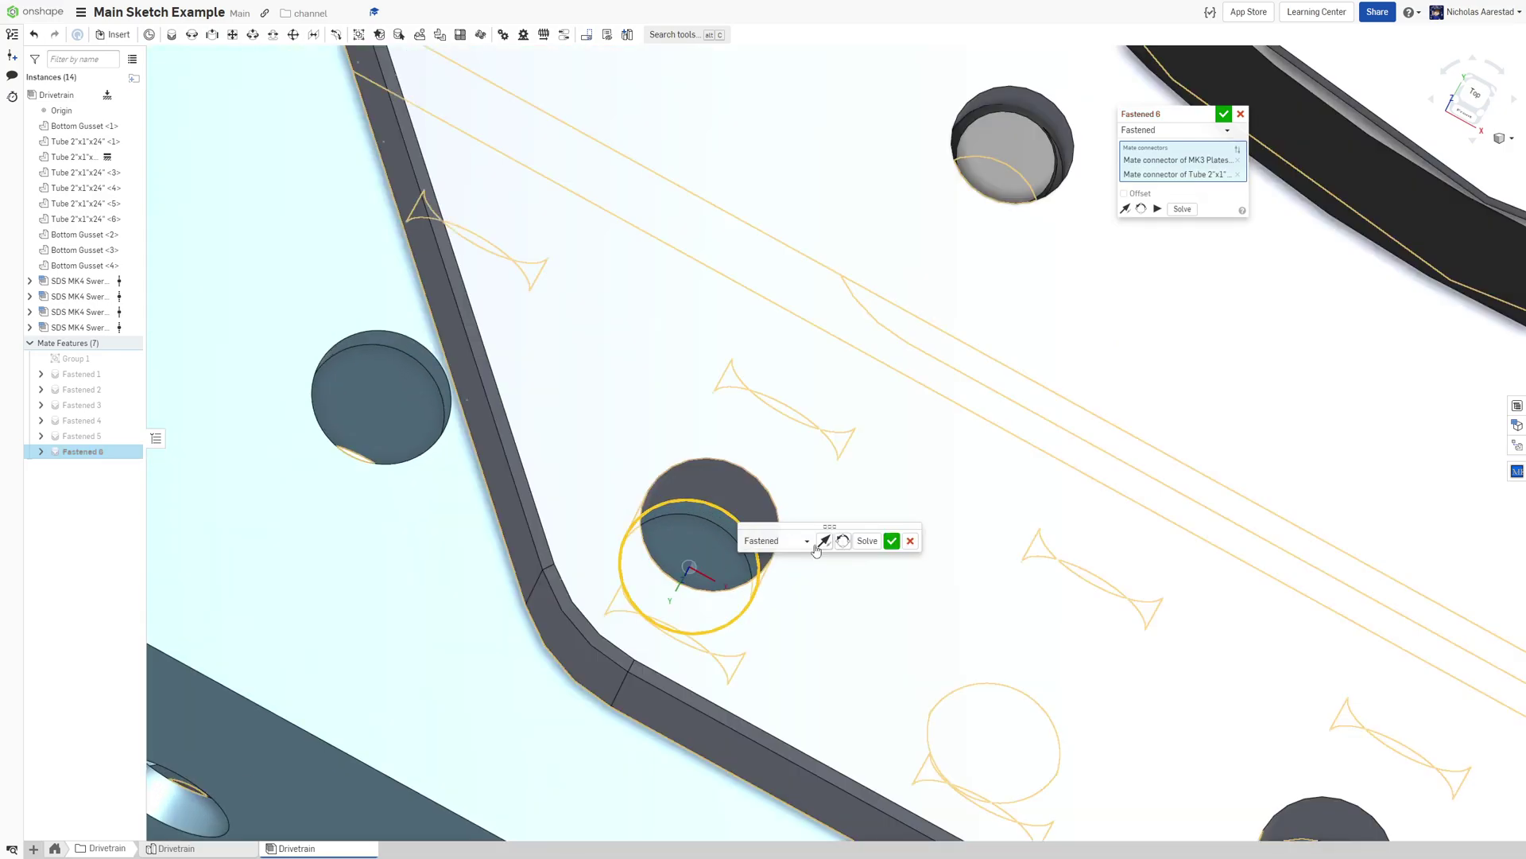
left_click(892, 539)
Fasten the fourth swerve module's plate corner hole to the front tube's fifth top hole from the right end, rotating it into the front-right corner
scroll(628, 483, "down", 5)
scroll(628, 482, "down", 5)
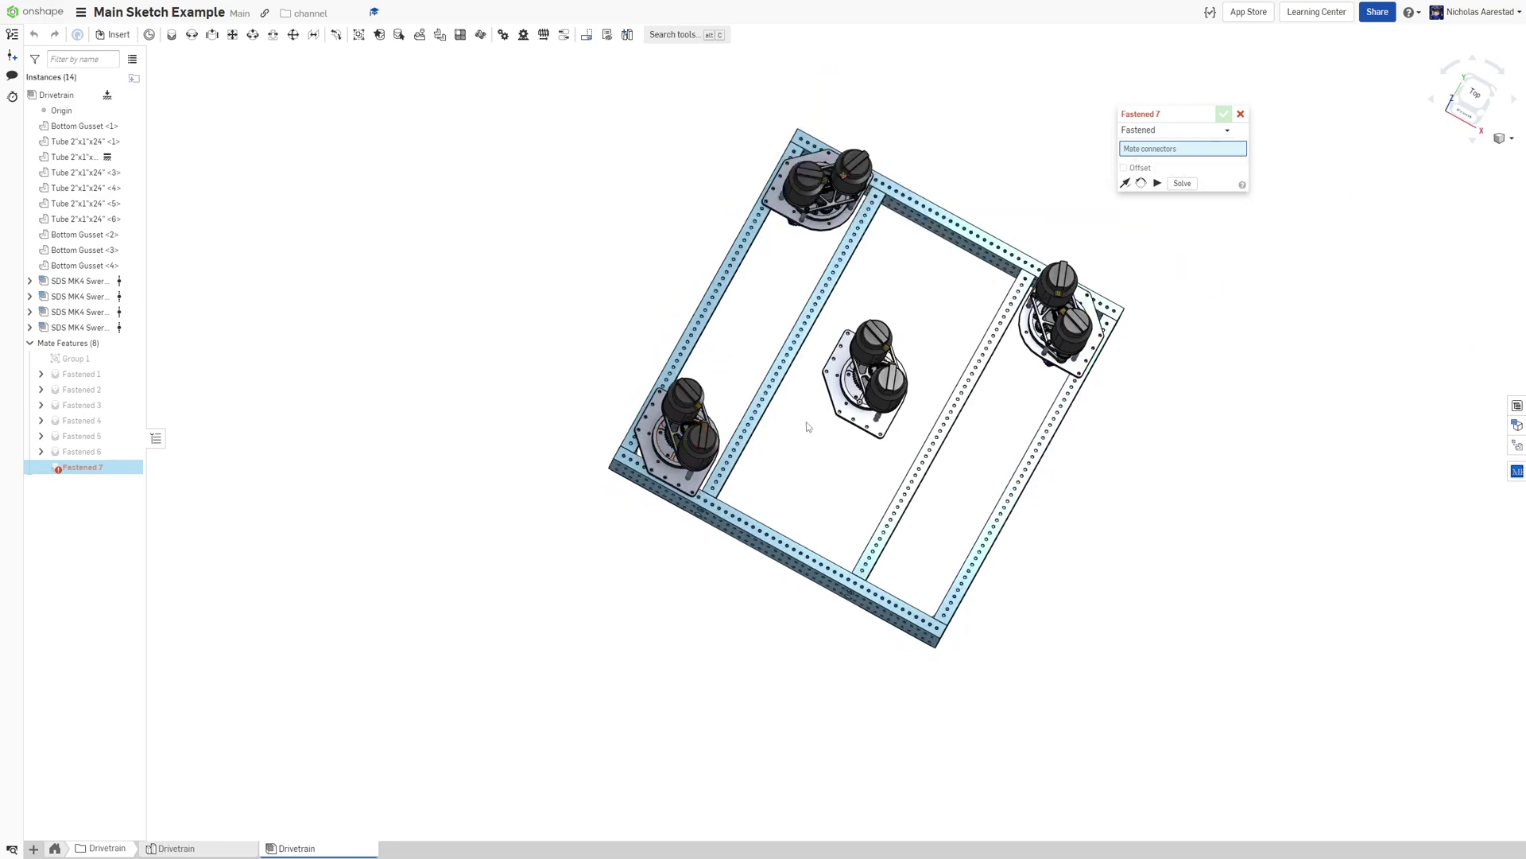
scroll(835, 334, "up", 8)
scroll(835, 334, "up", 3)
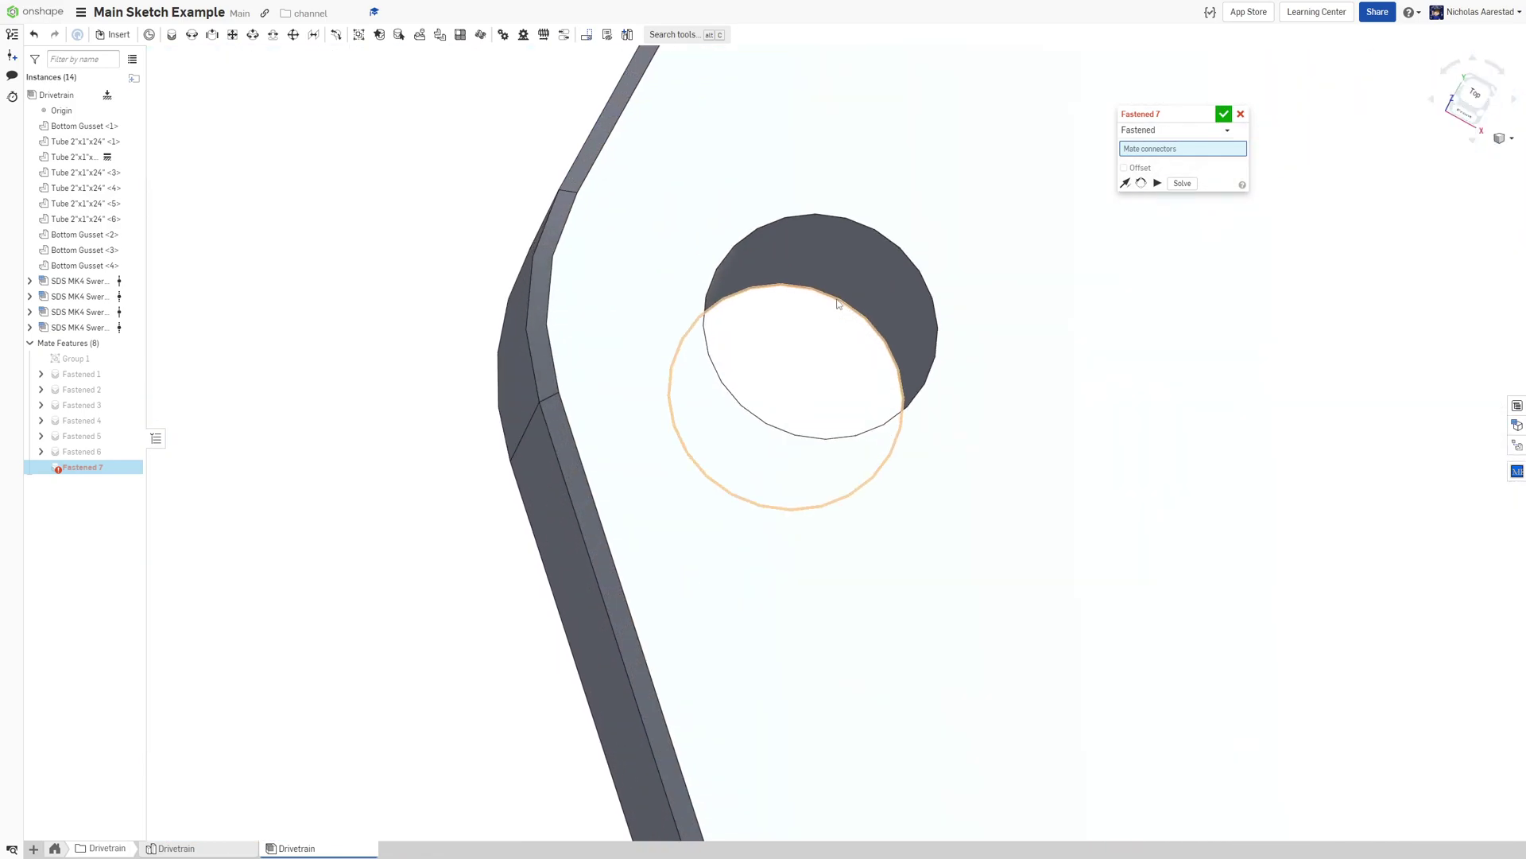
left_click(837, 304)
scroll(801, 322, "down", 10)
scroll(966, 664, "up", 5)
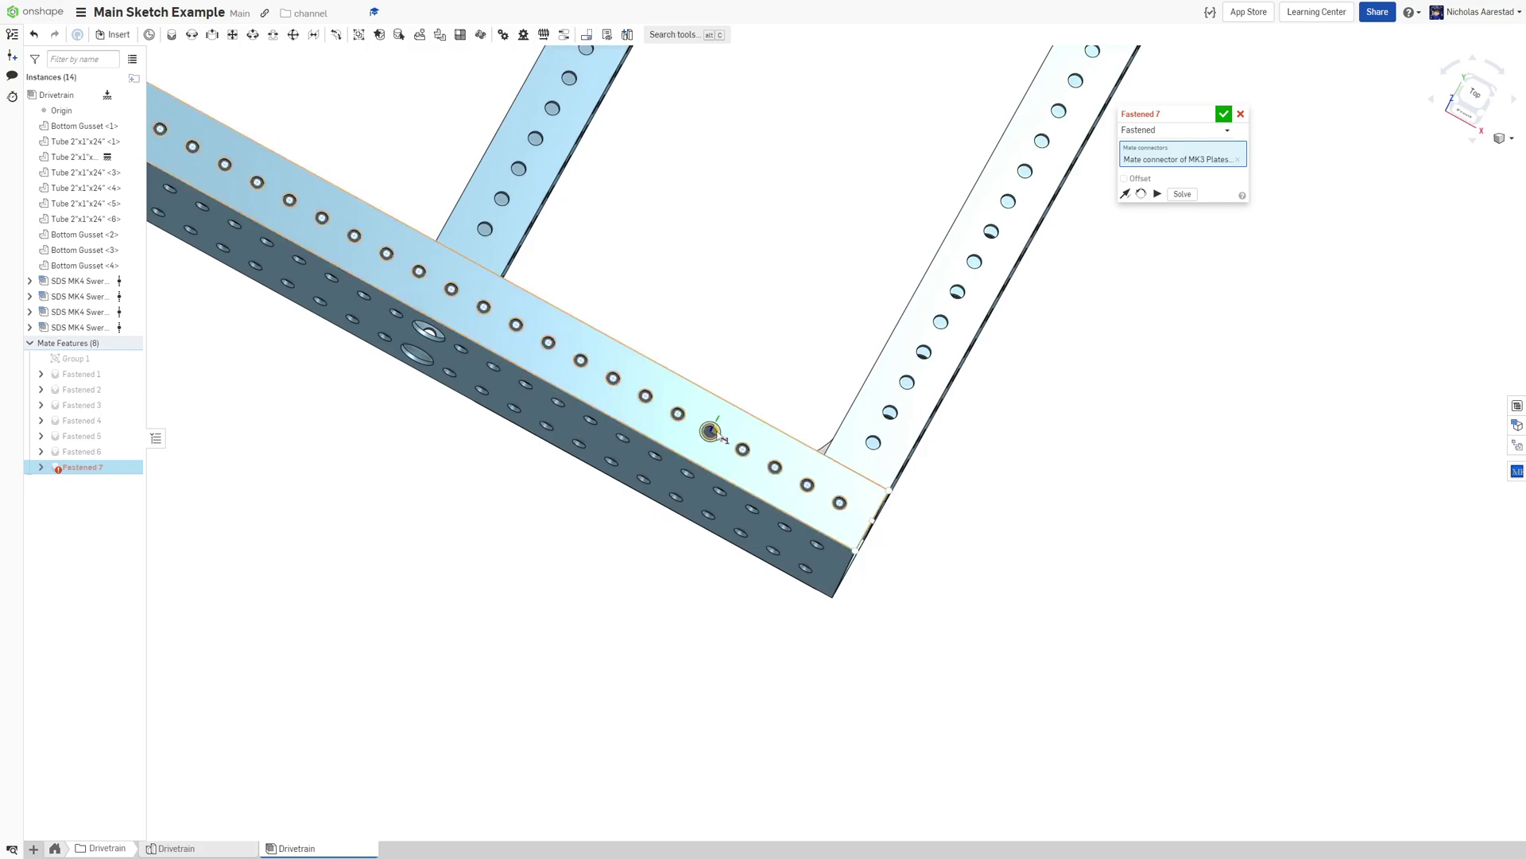
scroll(716, 431, "up", 5)
left_click(715, 427)
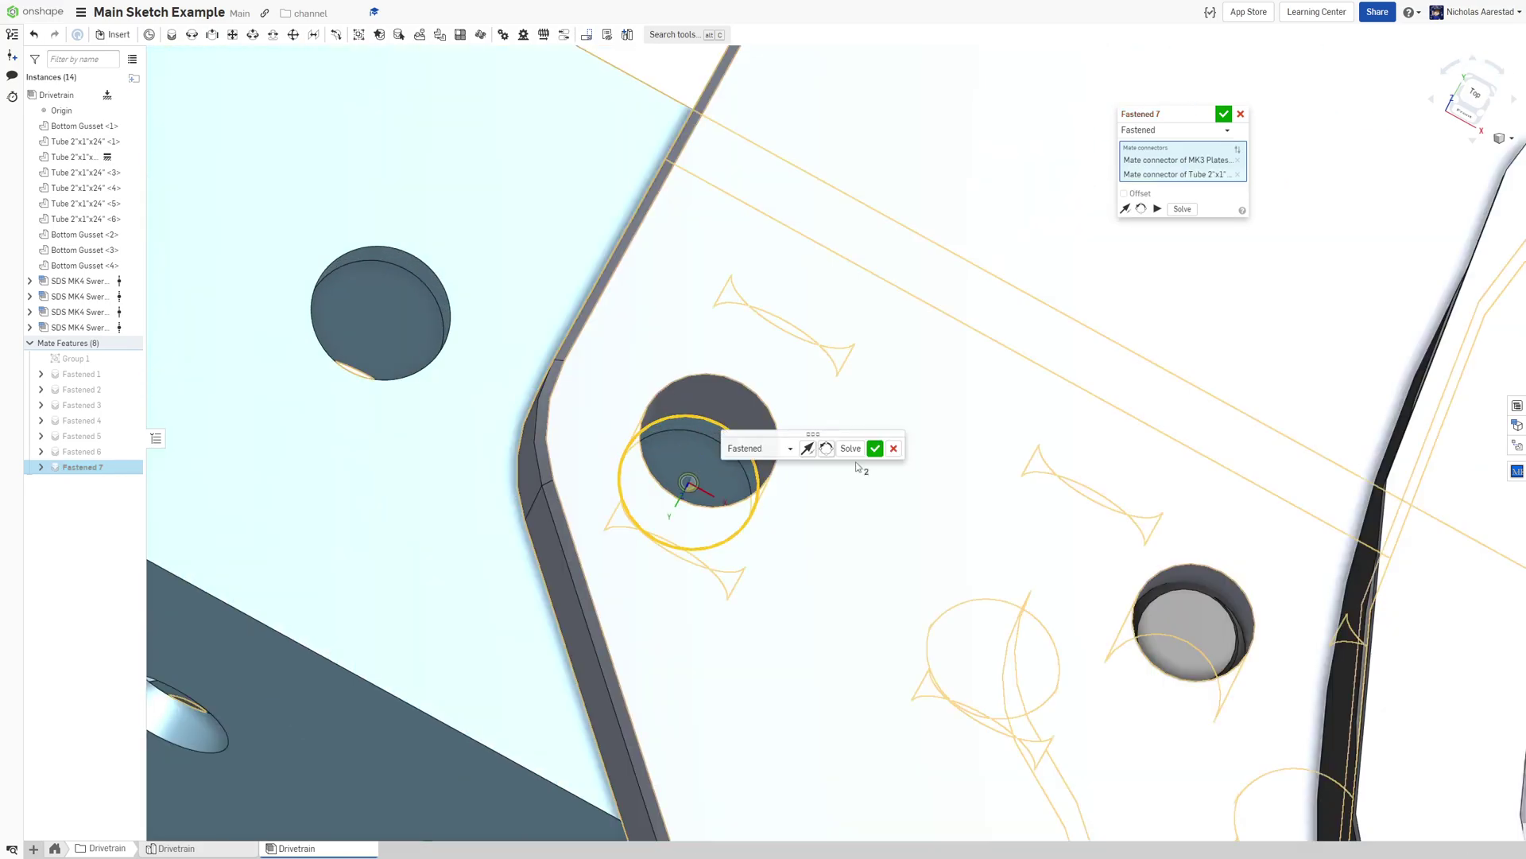
left_click(828, 449)
left_click(828, 450)
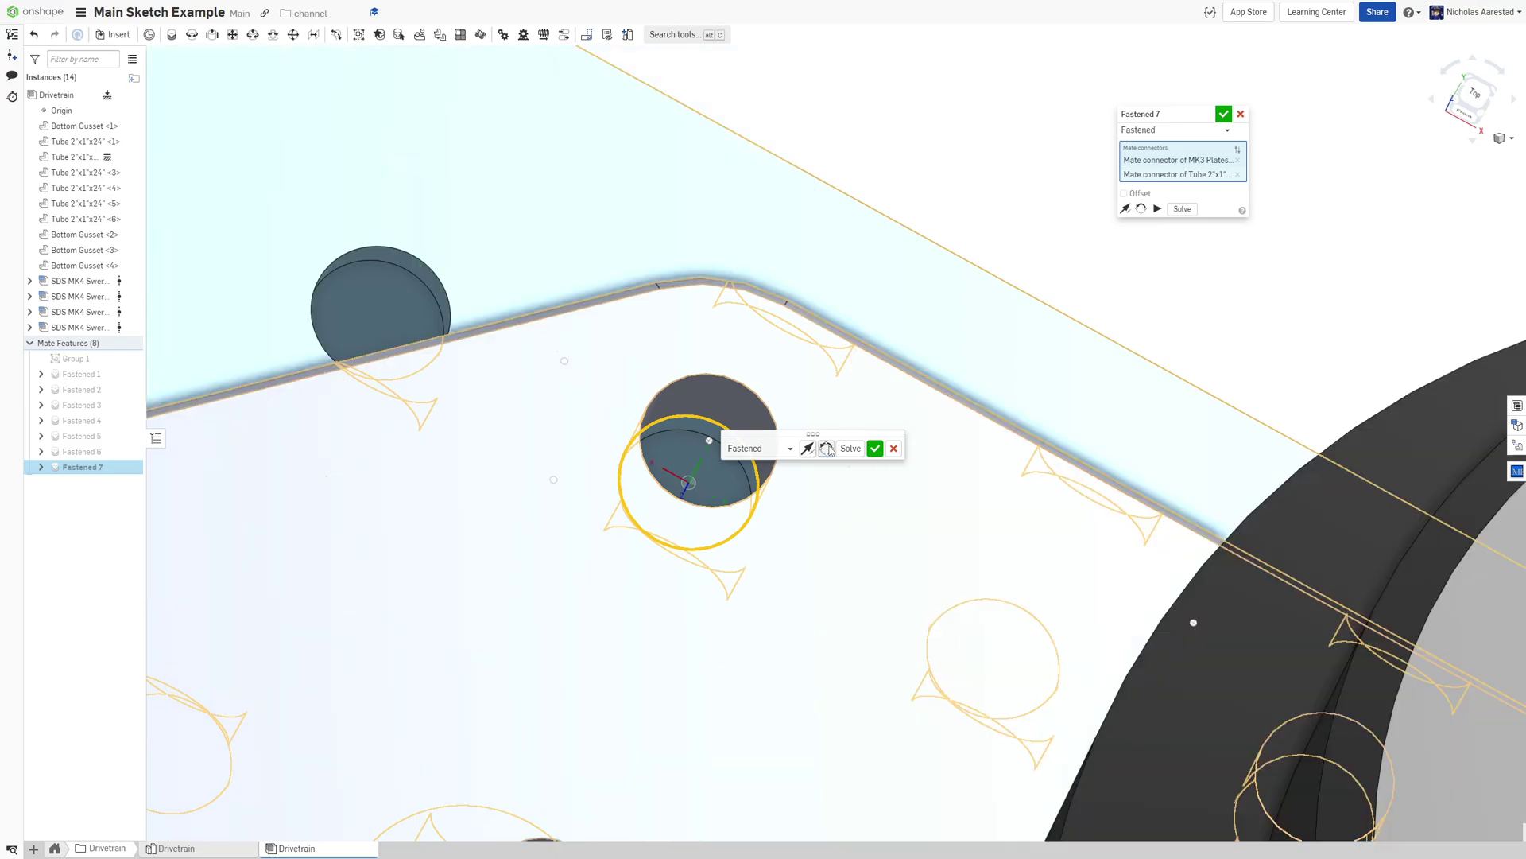
left_click(828, 450)
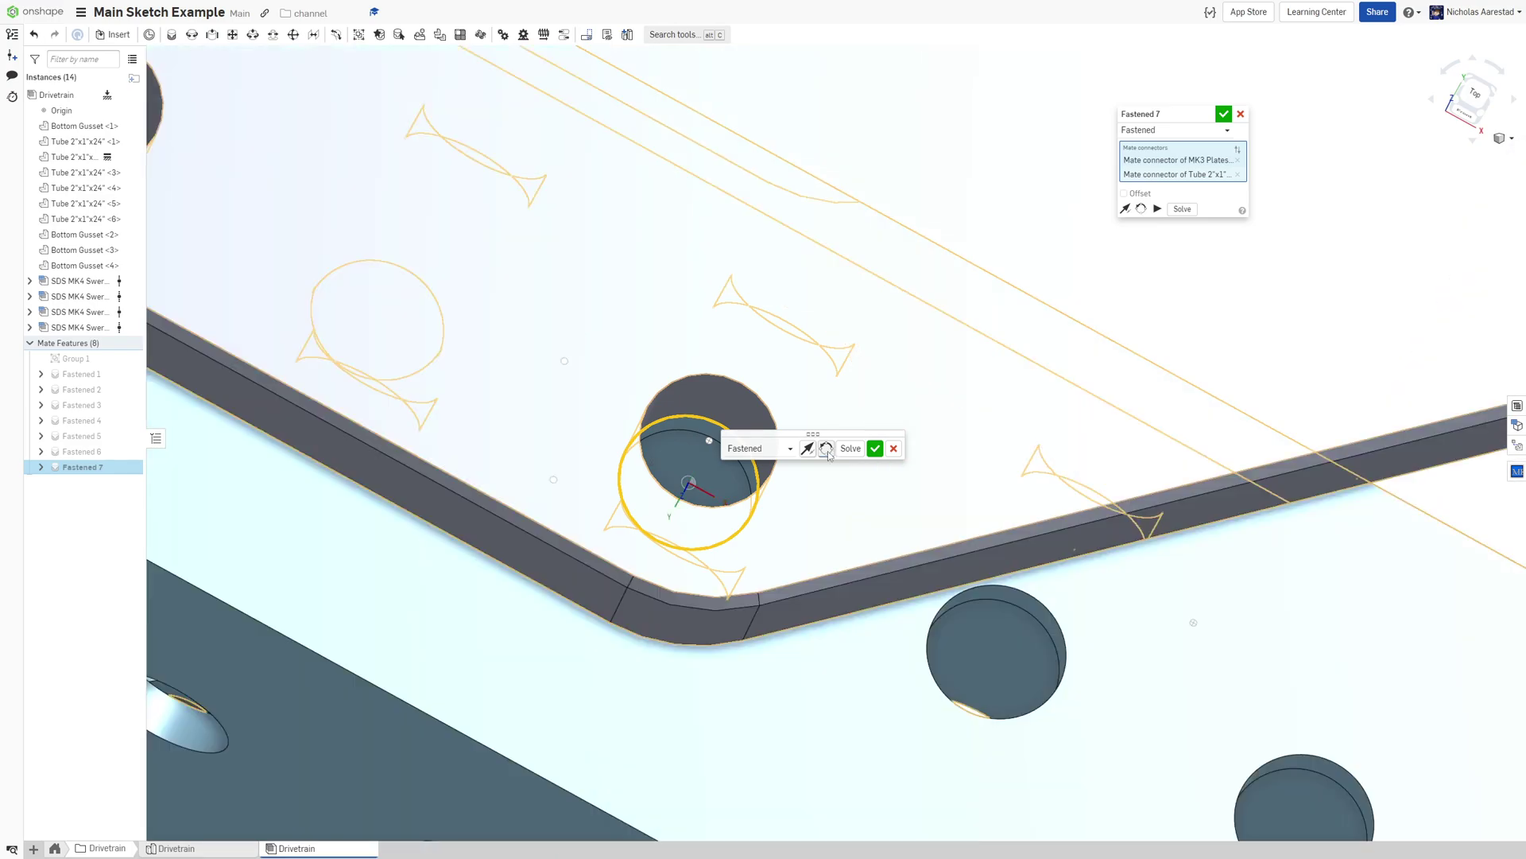
left_click(1225, 115)
Inspect the frame and its four swerve modules from above and from the side to check their placement at the corners
scroll(994, 407, "down", 6)
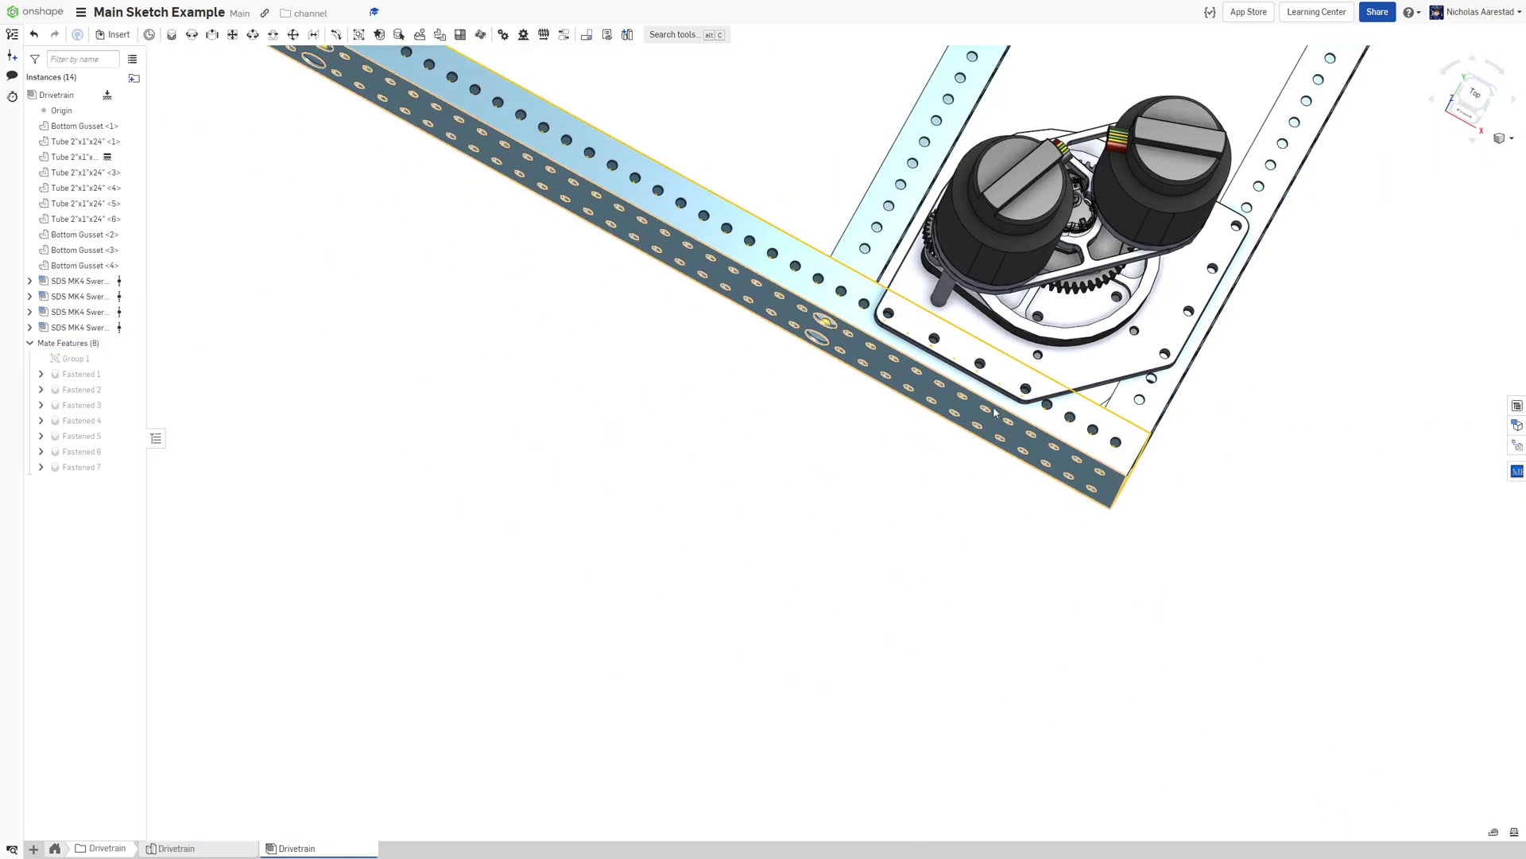
right_click_drag(933, 241, 903, 390)
scroll(1161, 350, "up", 5)
right_click_drag(1232, 446, 1130, 366)
scroll(1159, 345, "down", 10)
scroll(1224, 351, "up", 5)
right_click_drag(1226, 348, 1063, 259)
scroll(1062, 257, "down", 5)
scroll(1234, 302, "up", 5)
right_click_drag(1234, 302, 958, 235)
scroll(958, 235, "down", 5)
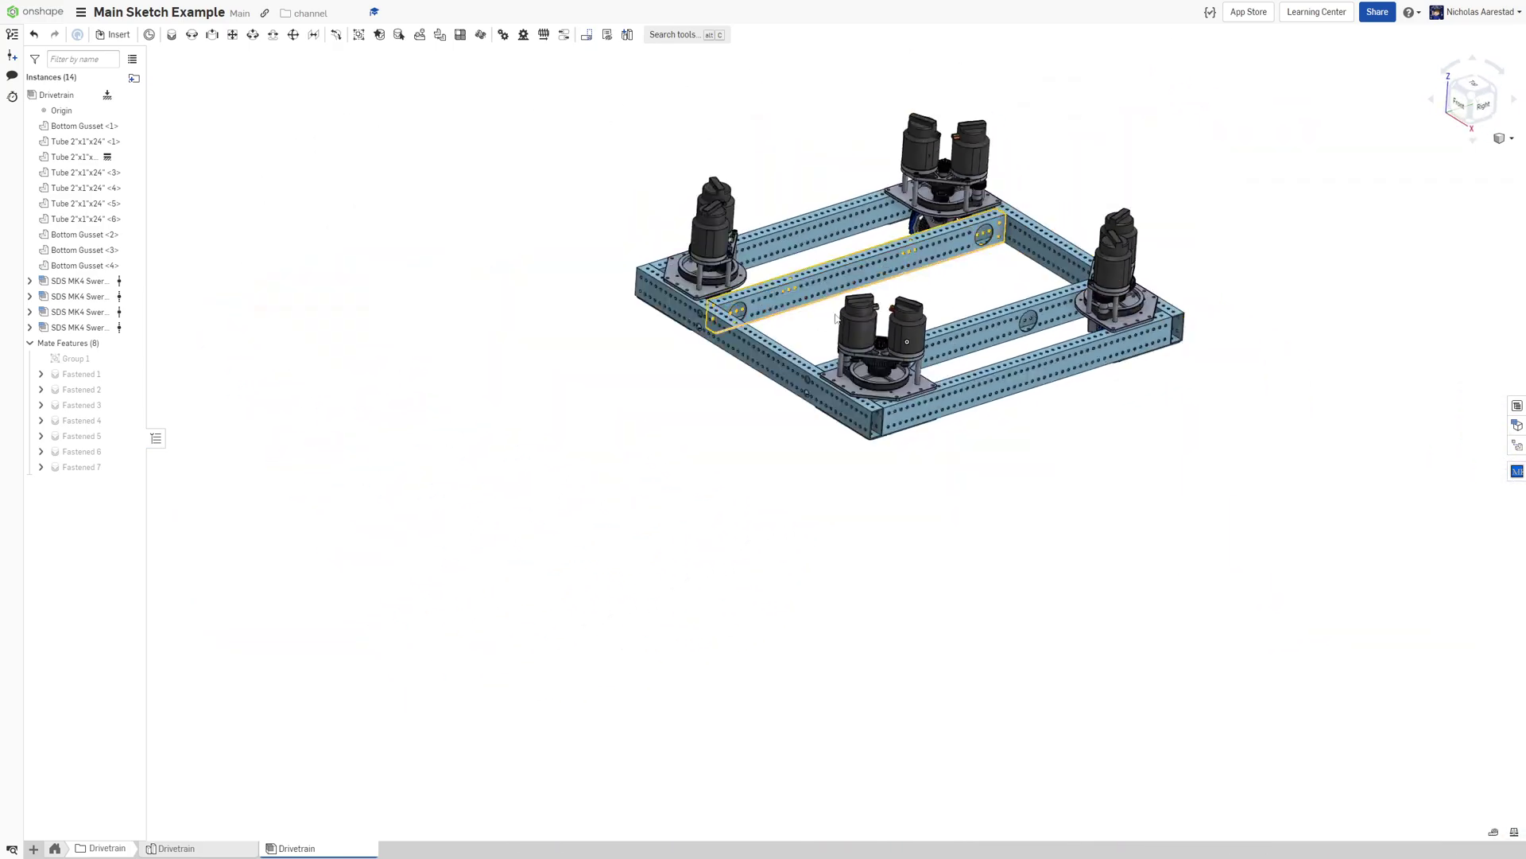
scroll(690, 318, "up", 6)
right_click_drag(715, 382, 485, 272)
scroll(696, 310, "down", 5)
Open the configurable rectangular tube document from the FRC 2220 Resources Library for insertion into the Drivetrain assembly
left_click(115, 34)
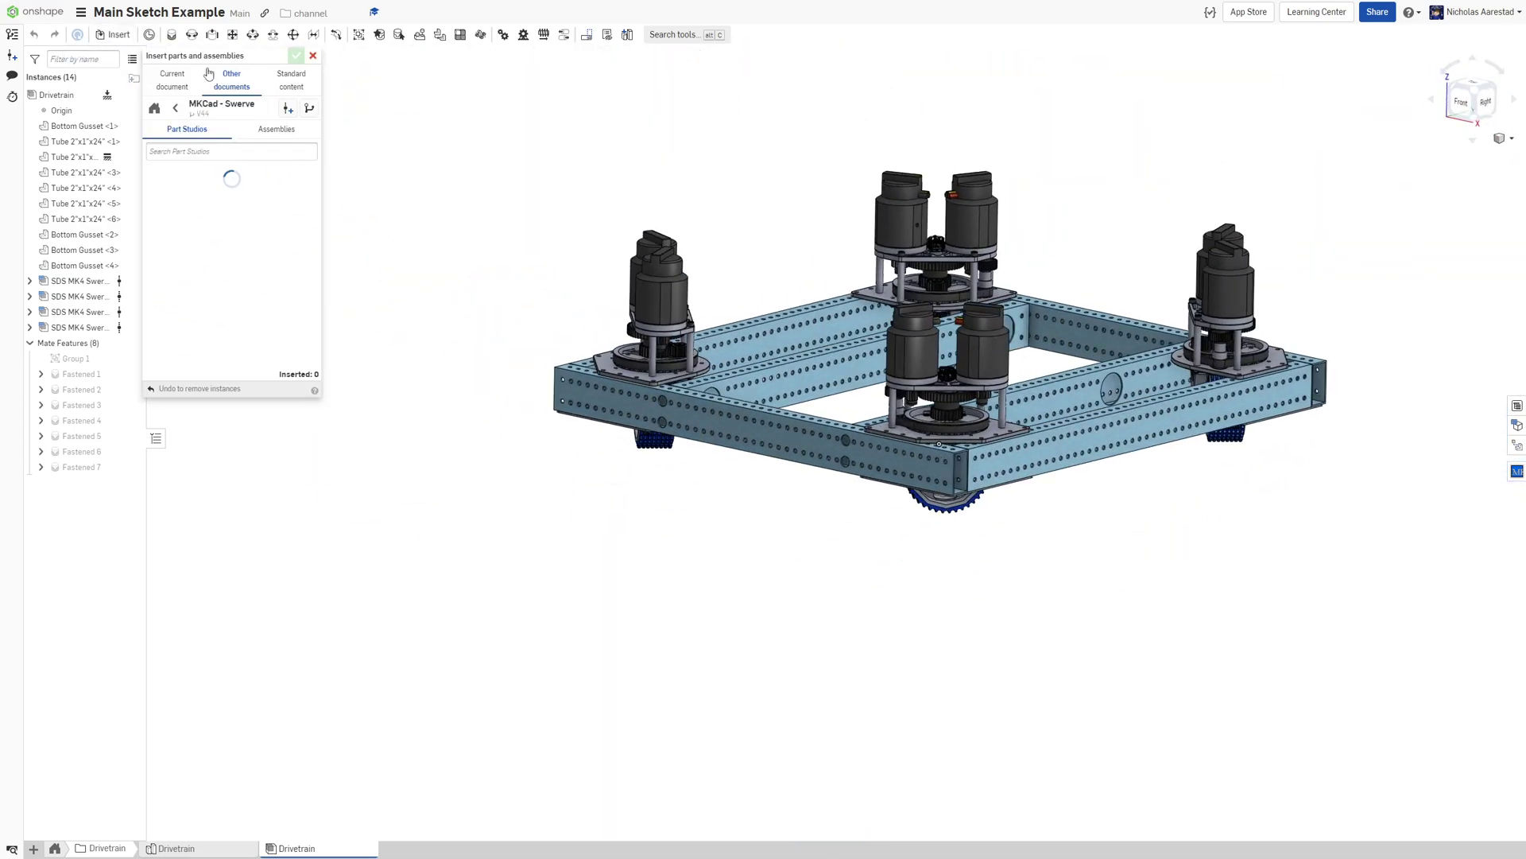
left_click(278, 130)
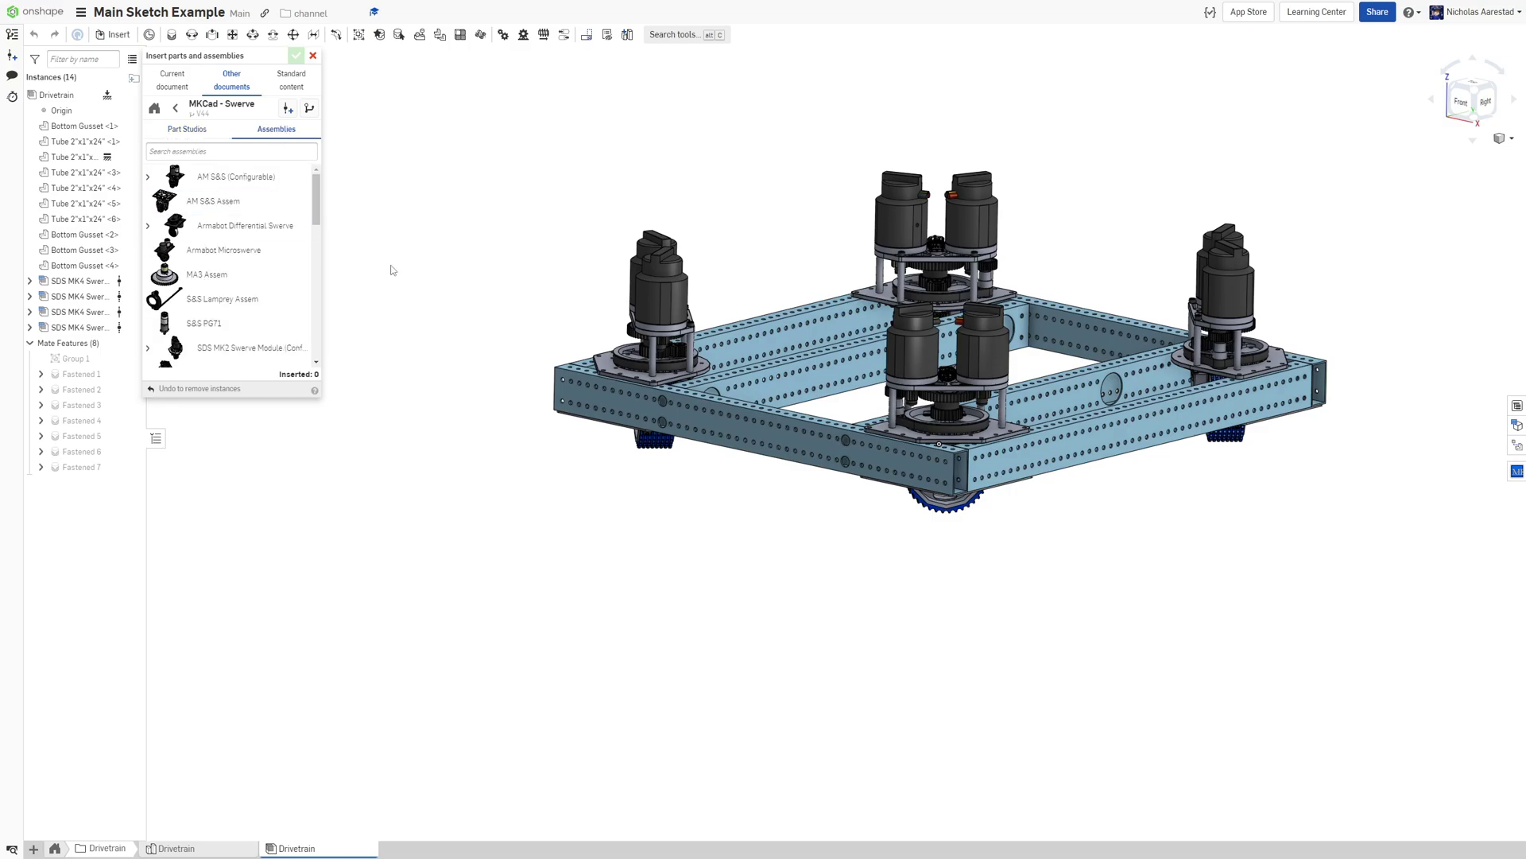
left_click(176, 107)
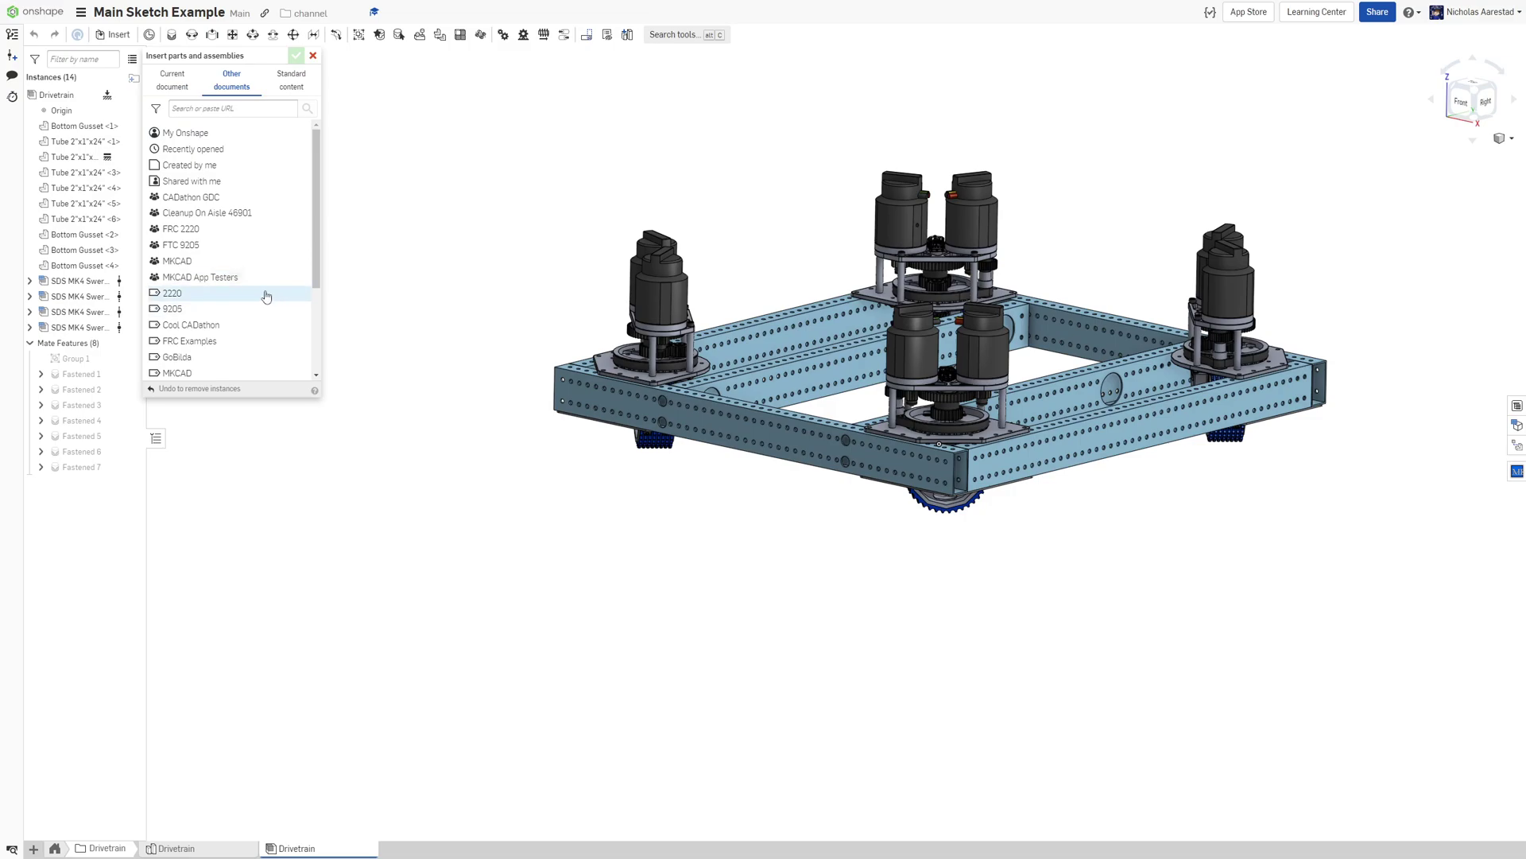
left_click(243, 234)
left_click(198, 158)
scroll(199, 342, "down", 1)
left_click(198, 344)
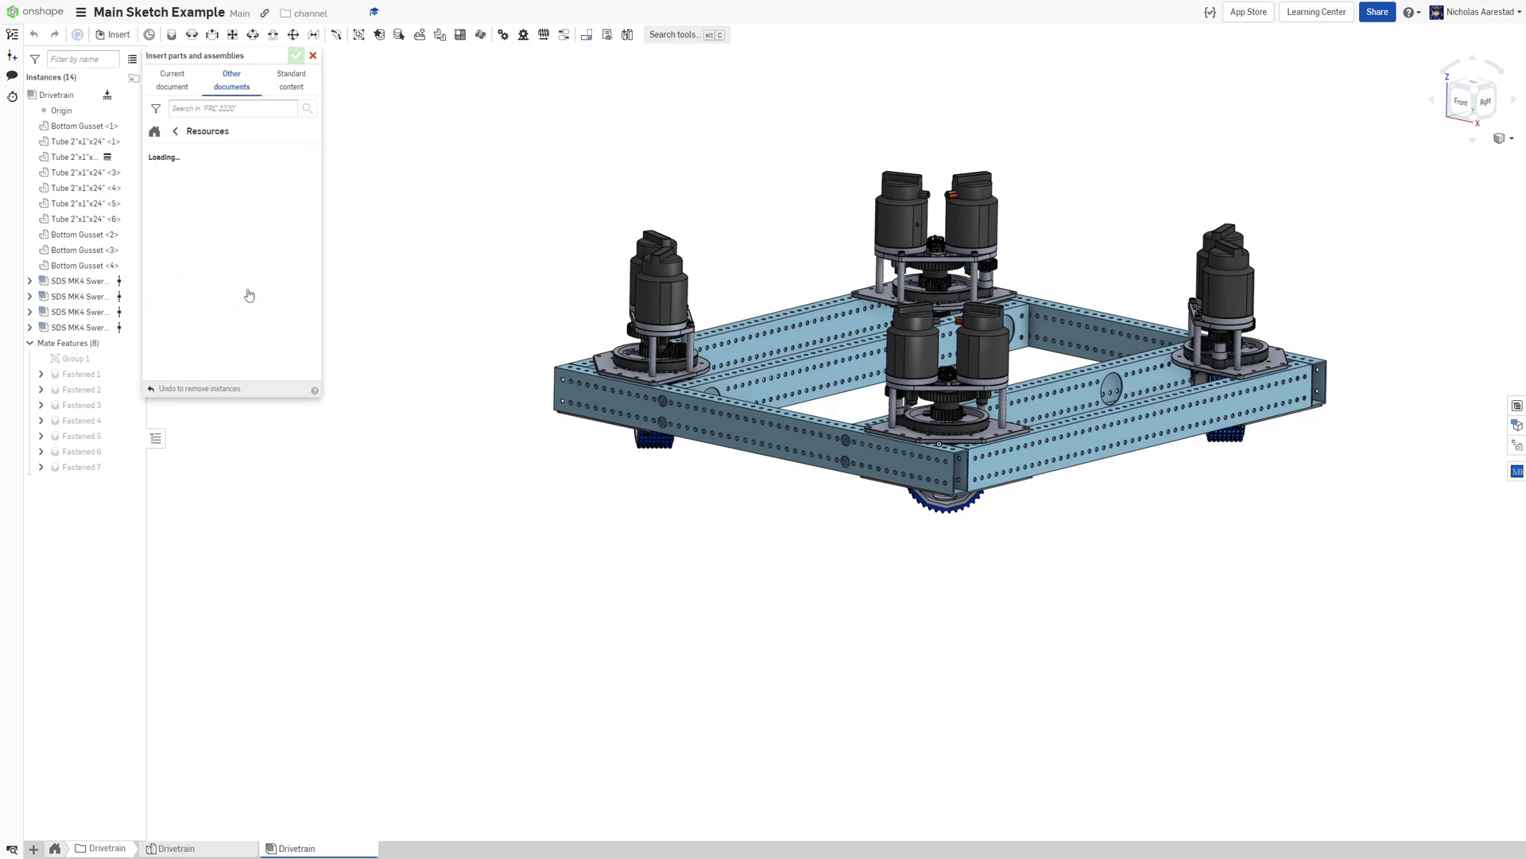
left_click(235, 223)
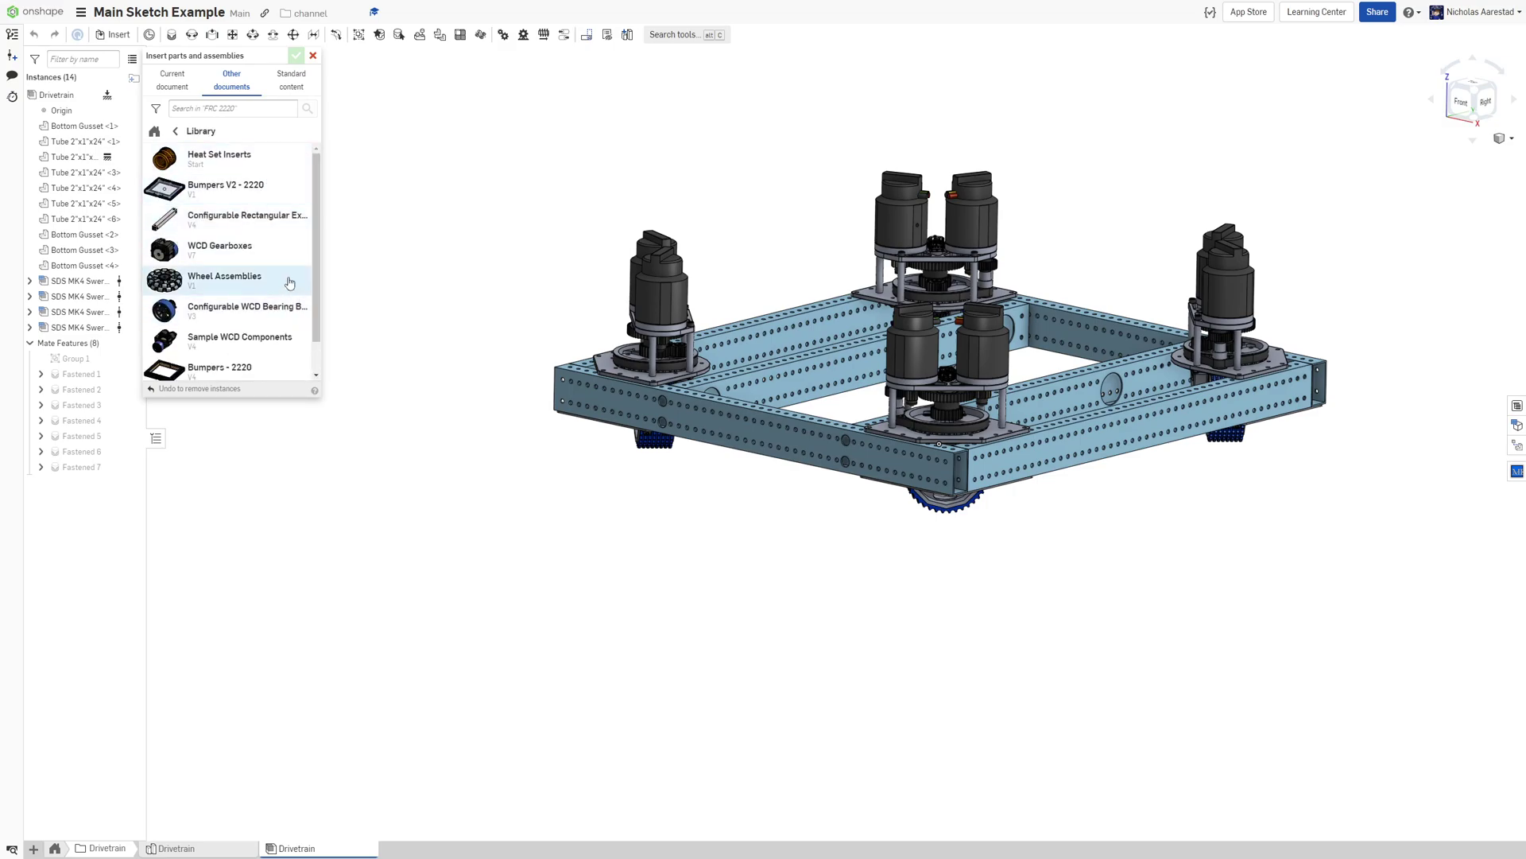
left_click(263, 224)
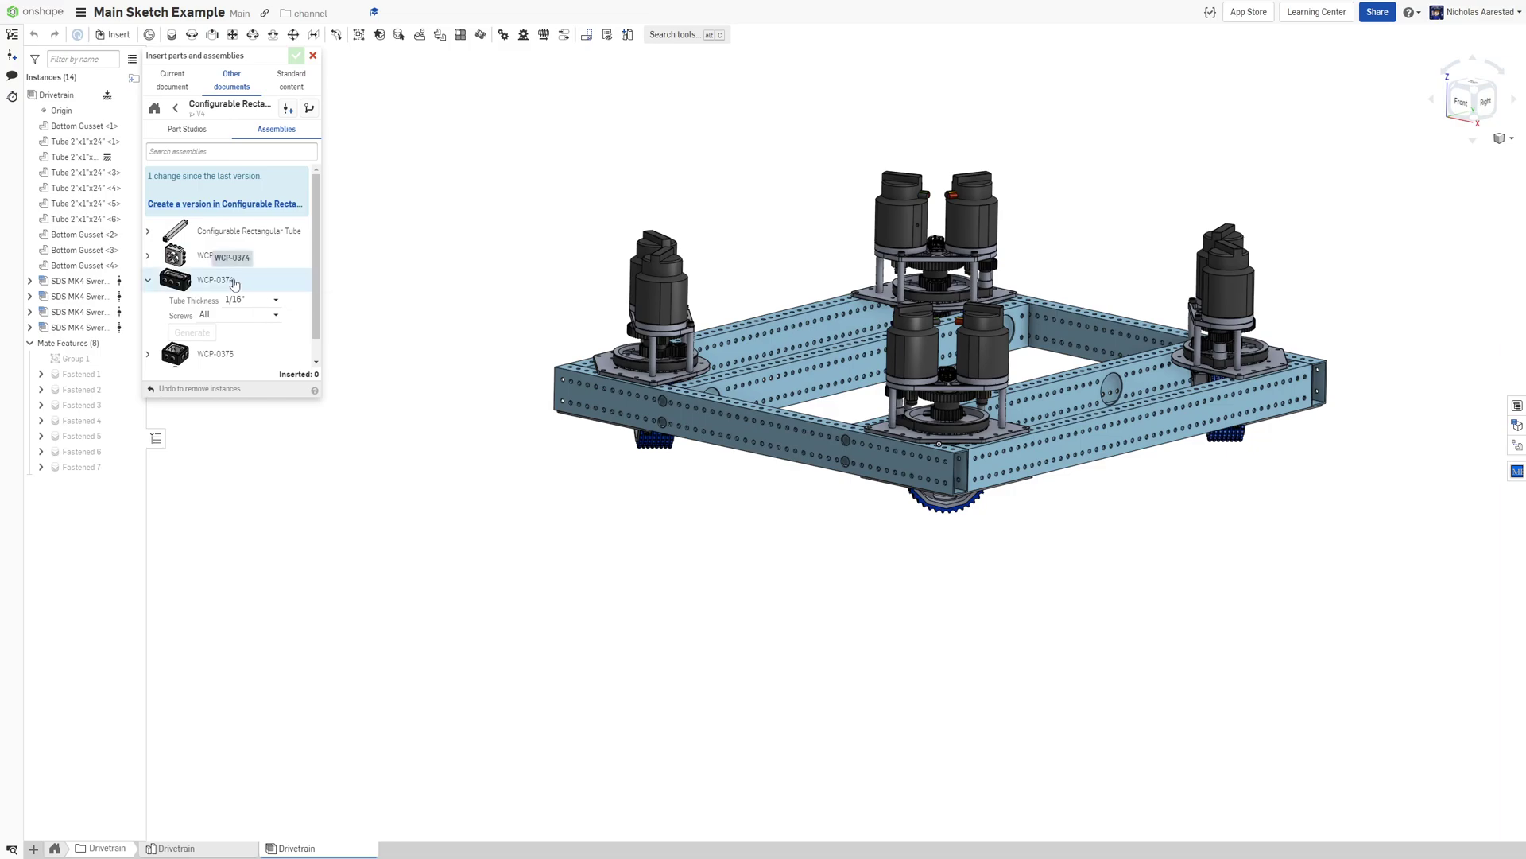
Insert four WCP-0374 tube blocks with 1/16" tube thickness and All screws around the frame
left_click(234, 284)
scroll(726, 466, "up", 3)
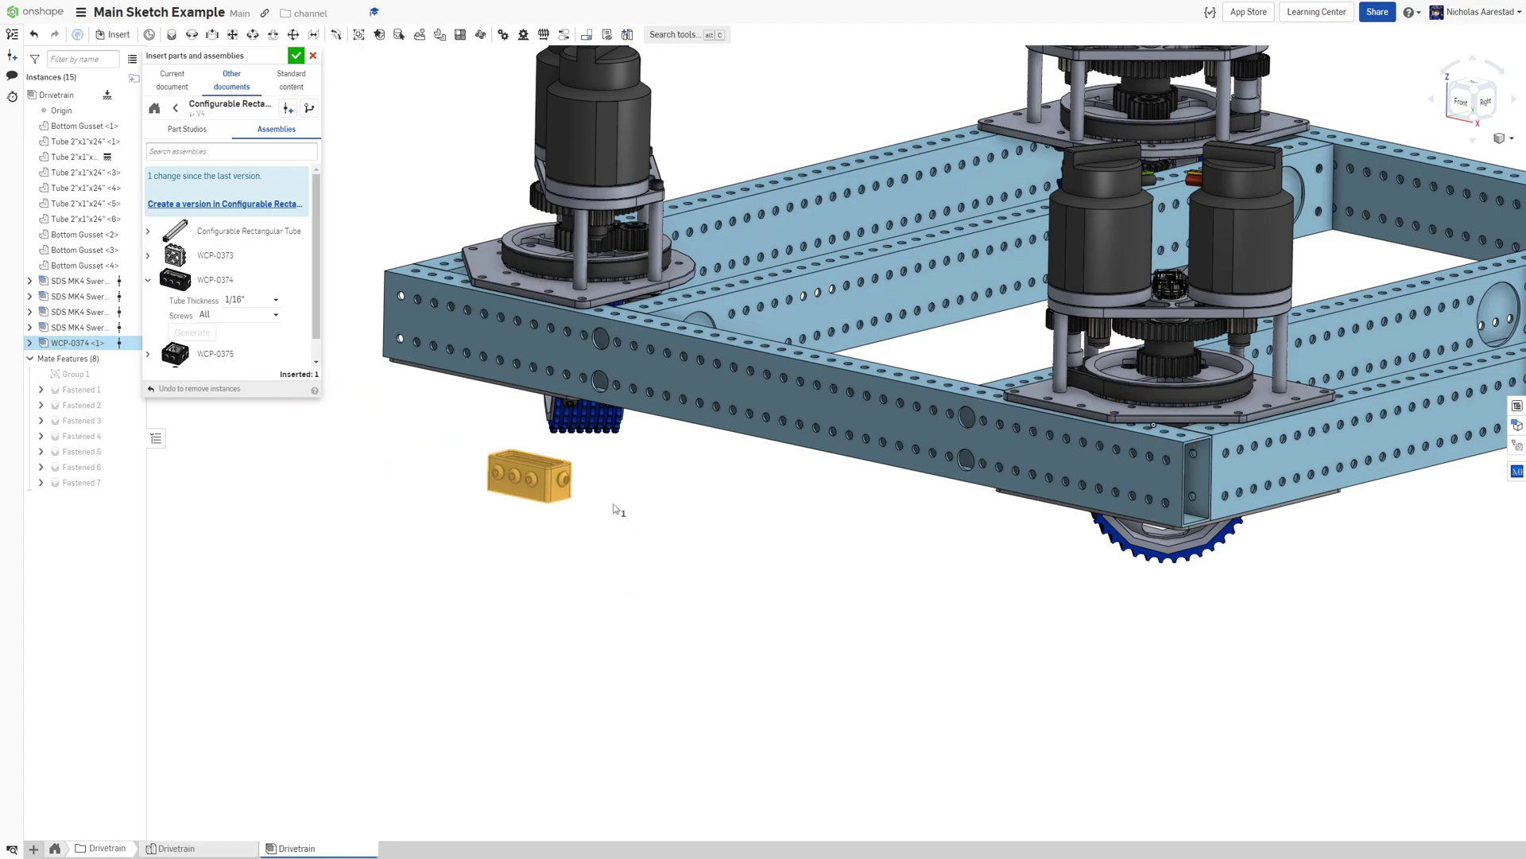
left_click(626, 521)
scroll(743, 512, "down", 3)
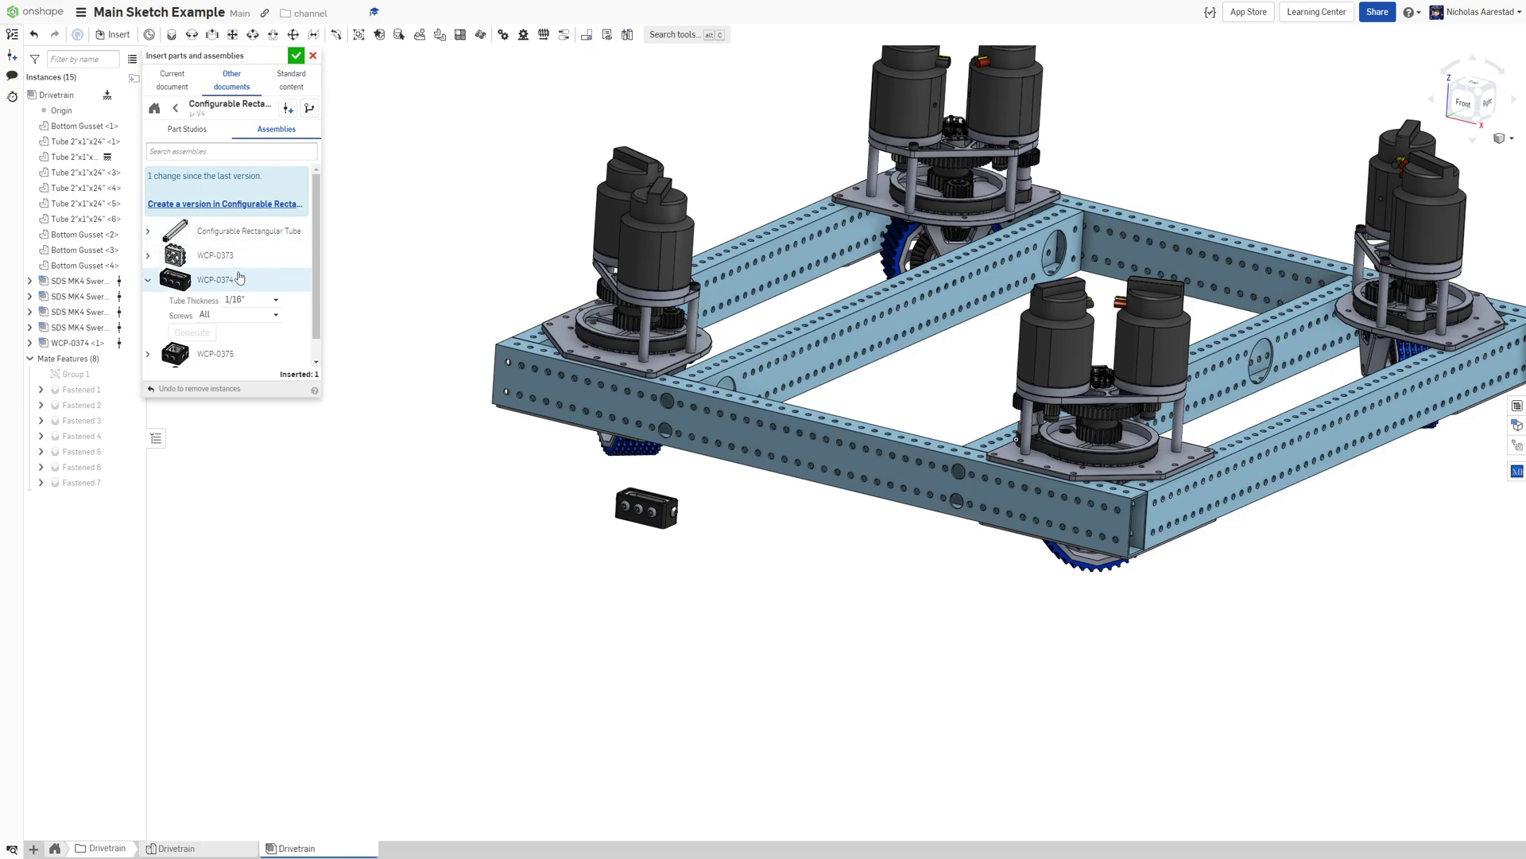
scroll(715, 450, "up", 8)
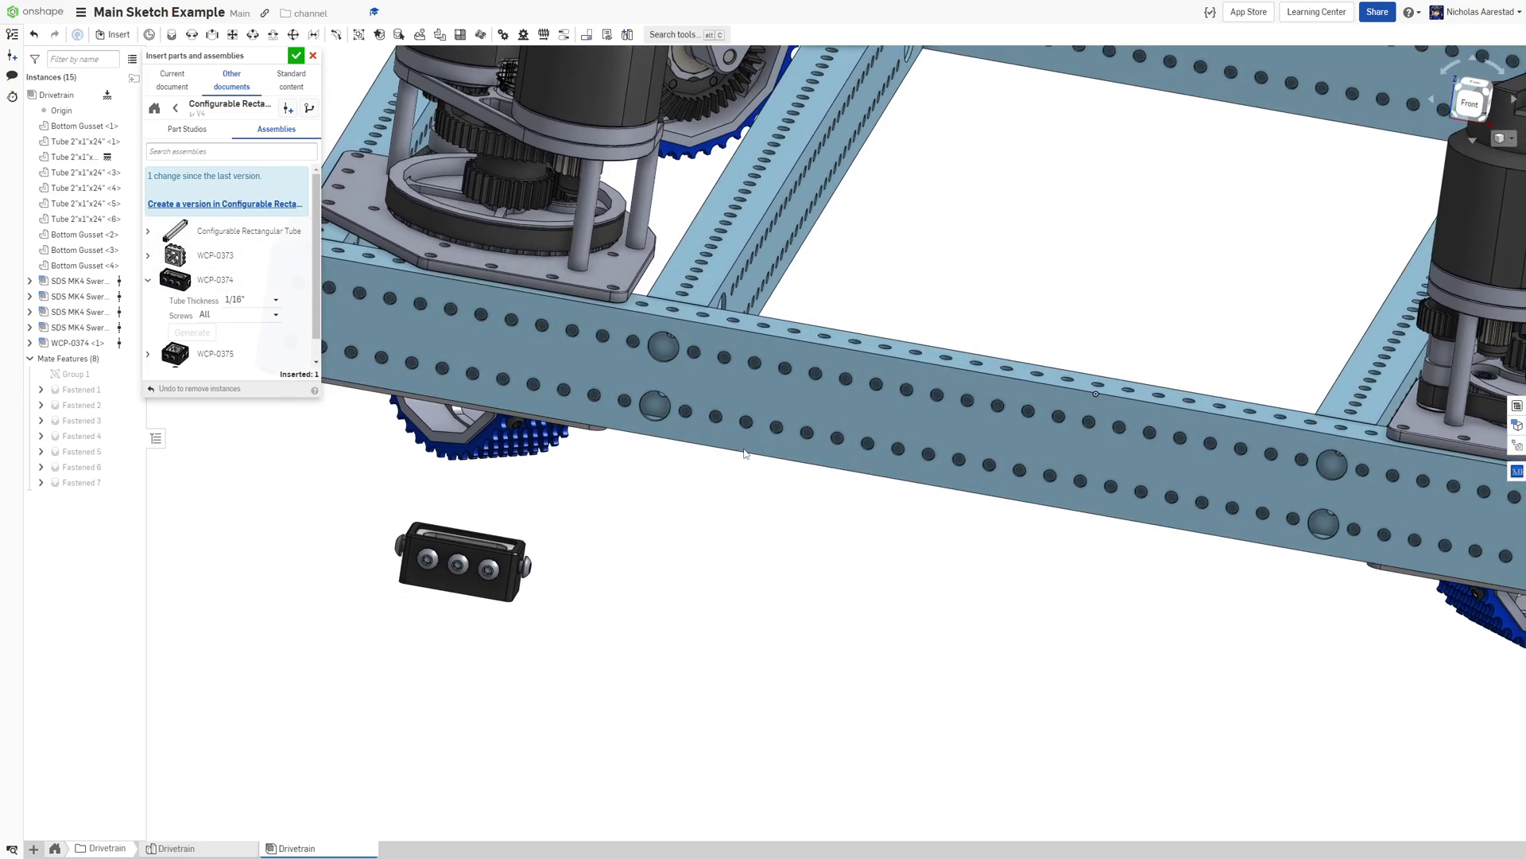
scroll(730, 448, "down", 8)
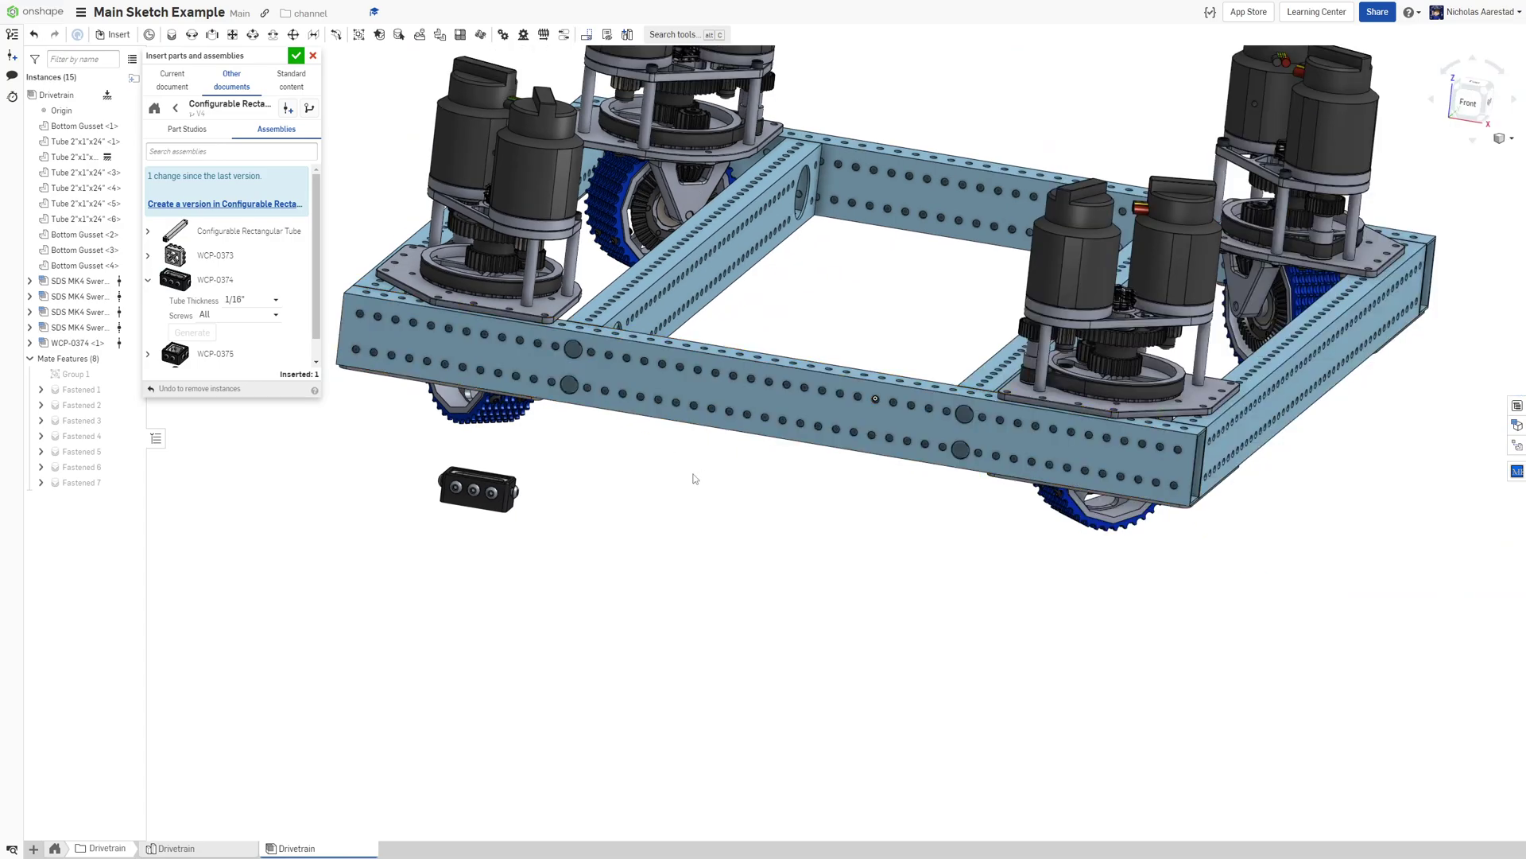
left_click(246, 280)
left_click(743, 550)
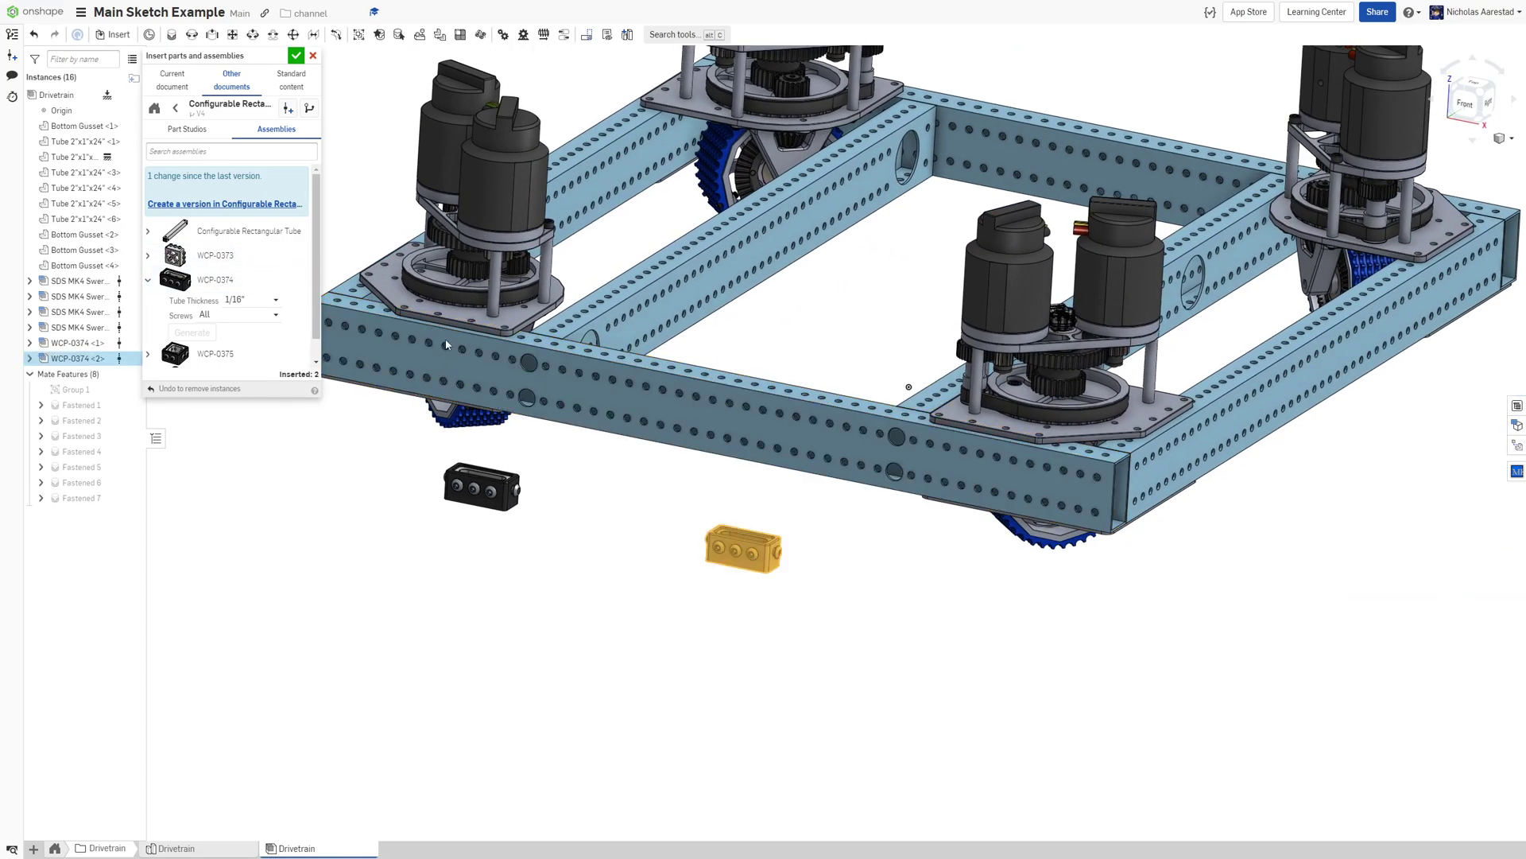
left_click(901, 251)
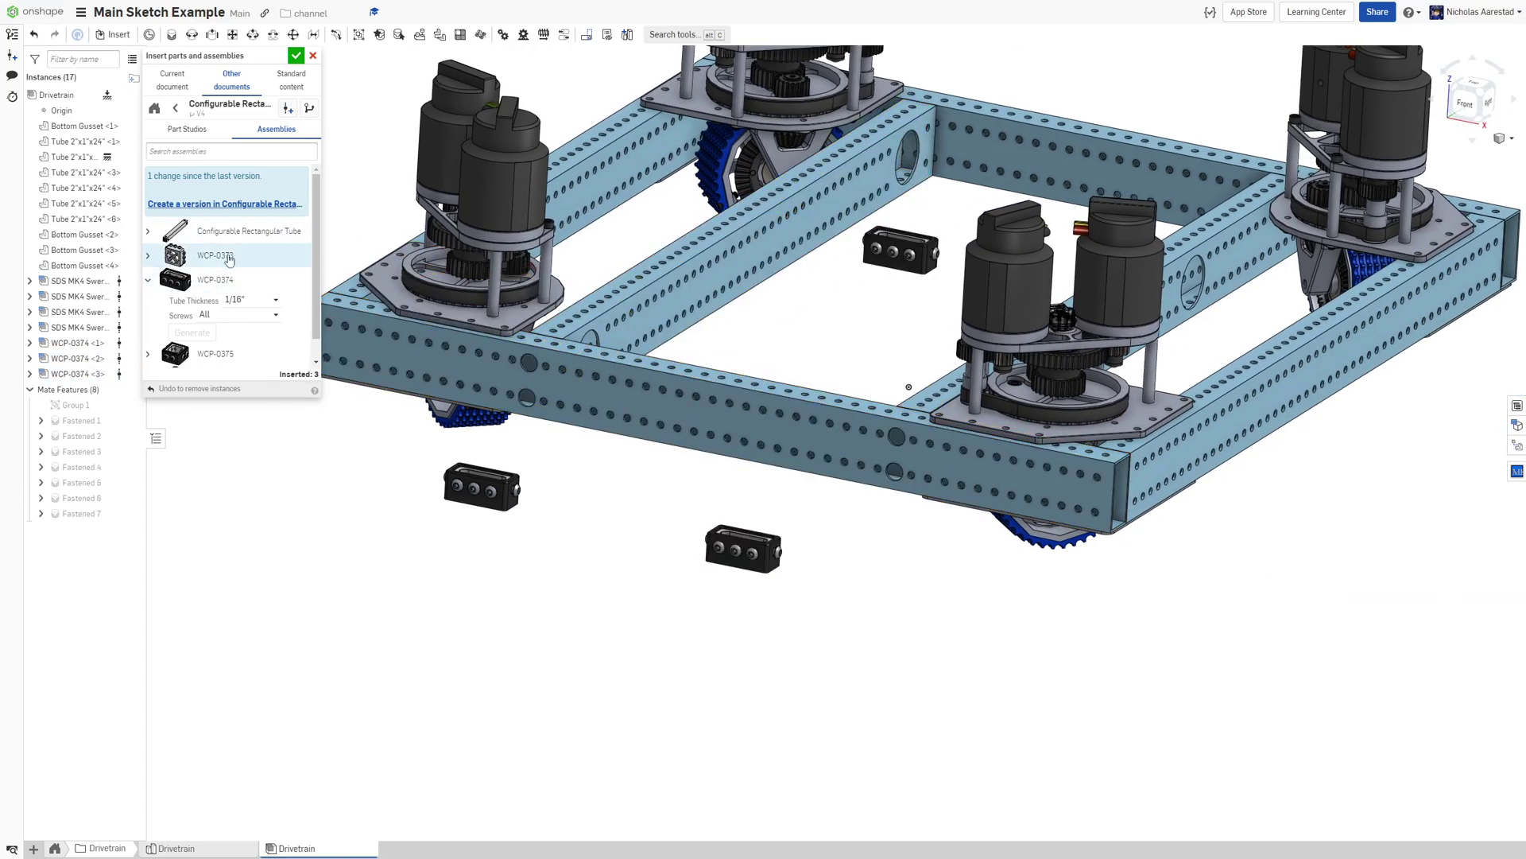
left_click(969, 211)
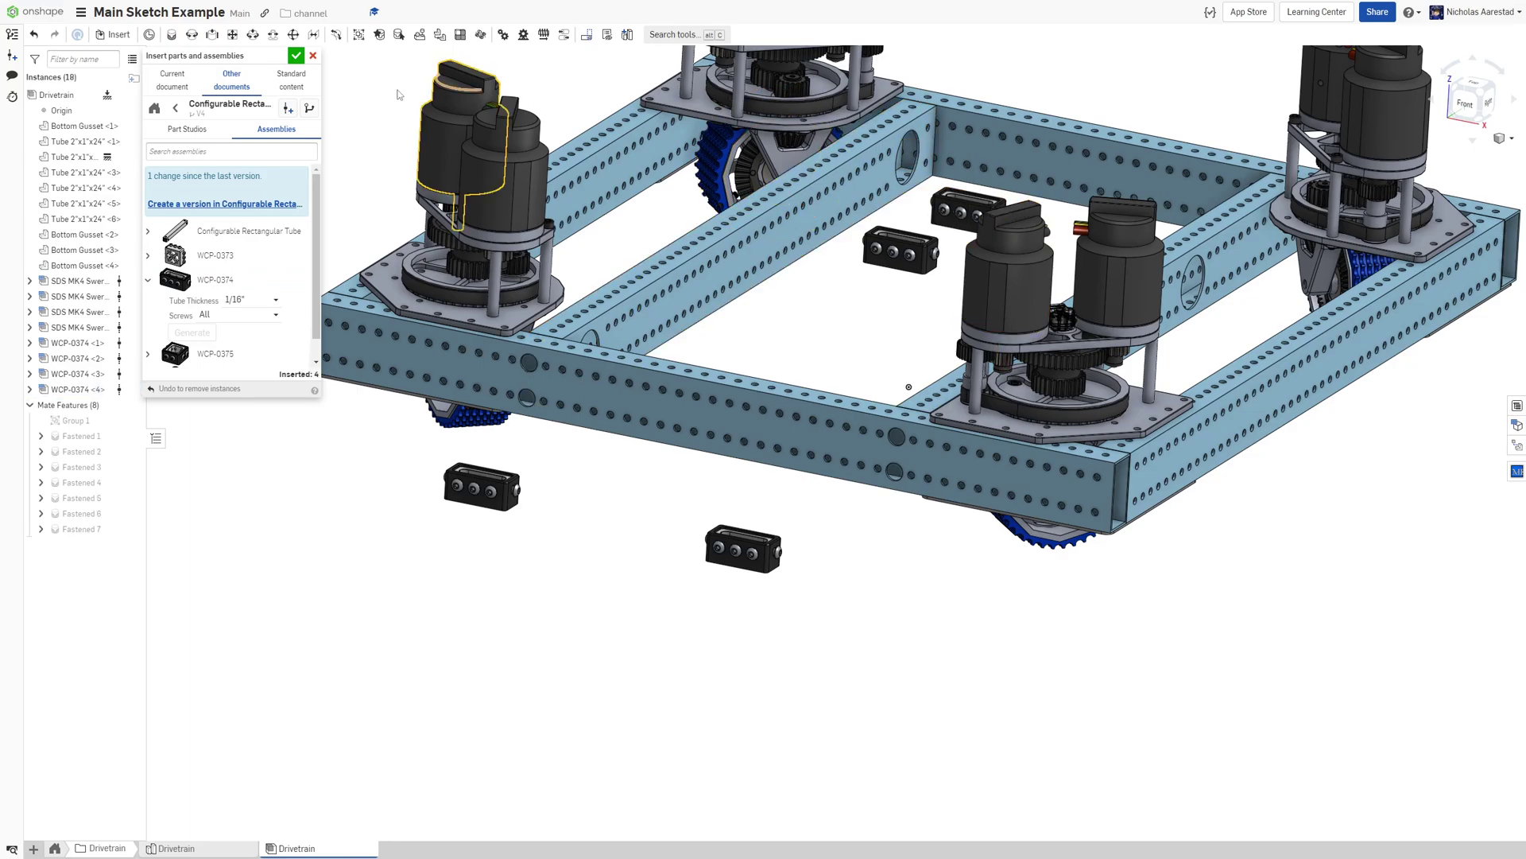
left_click(312, 56)
Fasten a WCP-0374 block's end face hole to the small hole behind the front tube's upper-left large hole, flipping and rotating it into the inner tube
left_click(170, 35)
scroll(608, 570, "up", 15)
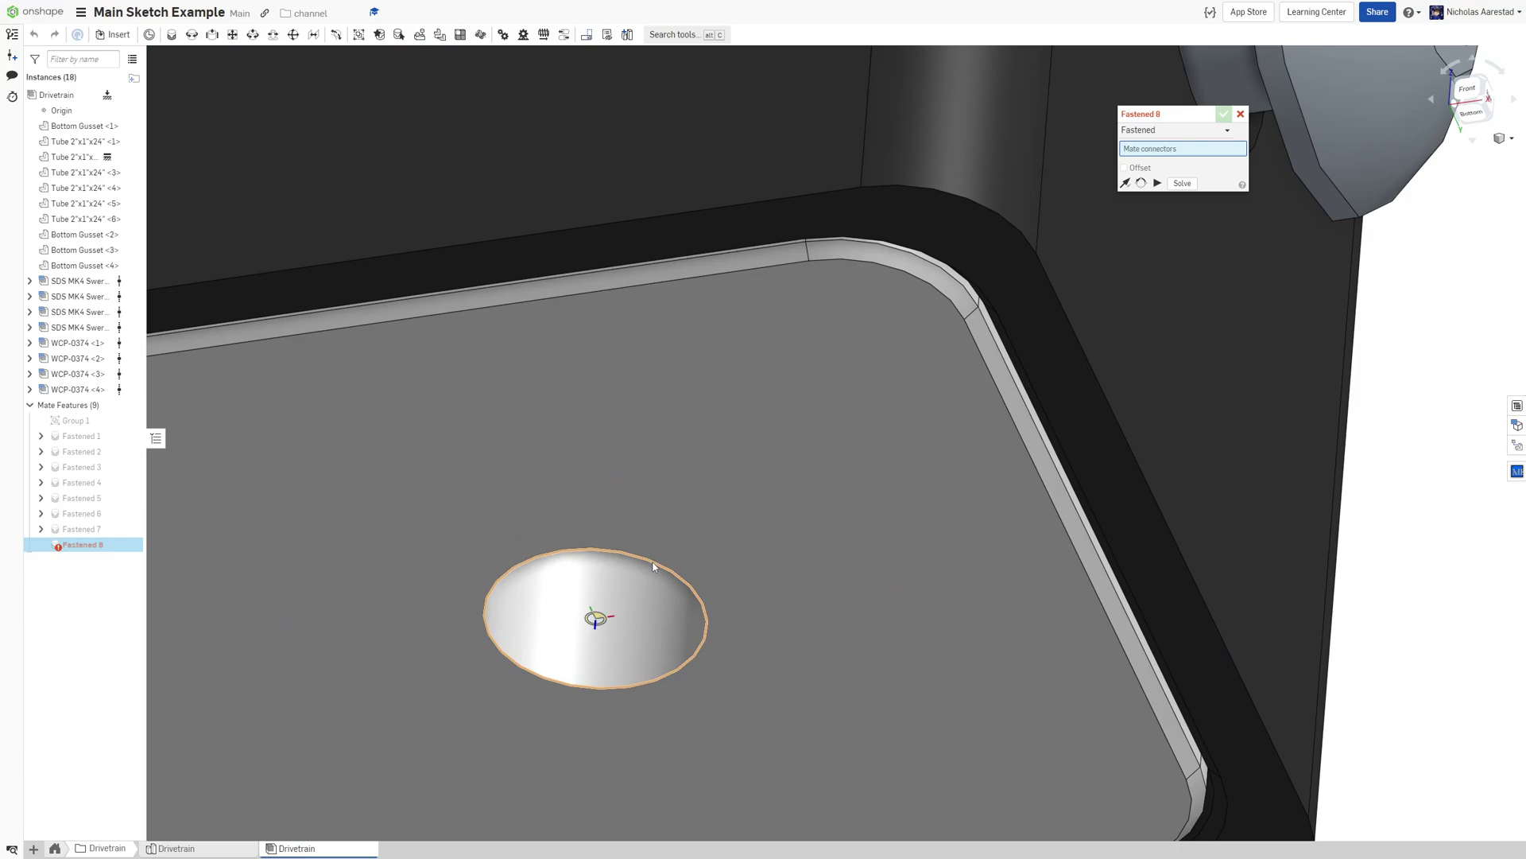
left_click(651, 561)
scroll(652, 562, "down", 10)
right_click_drag(710, 387, 715, 560)
scroll(838, 355, "up", 10)
scroll(800, 383, "up", 5)
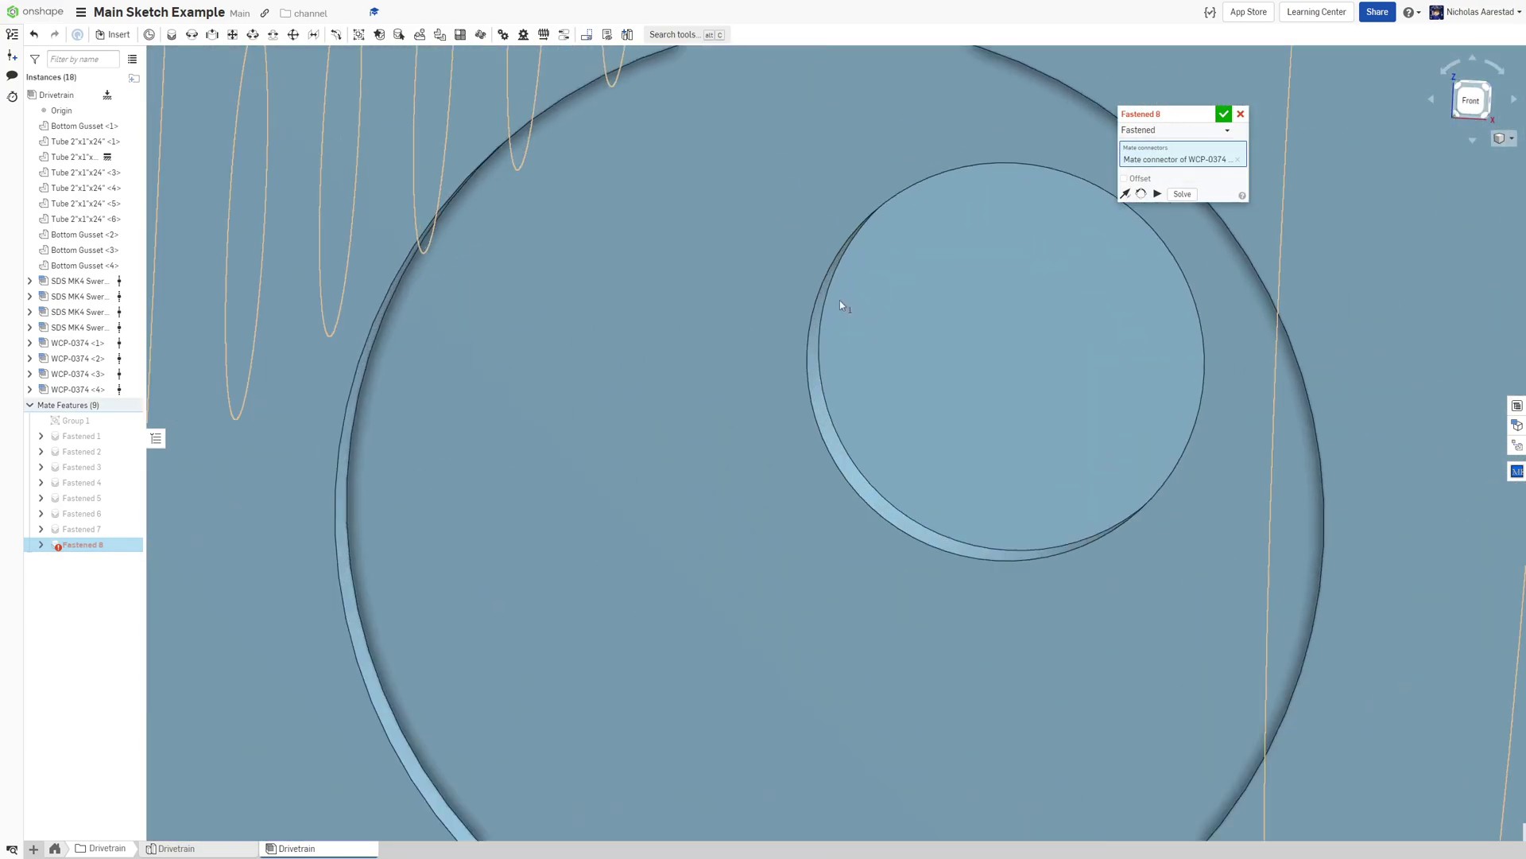
left_click(828, 288)
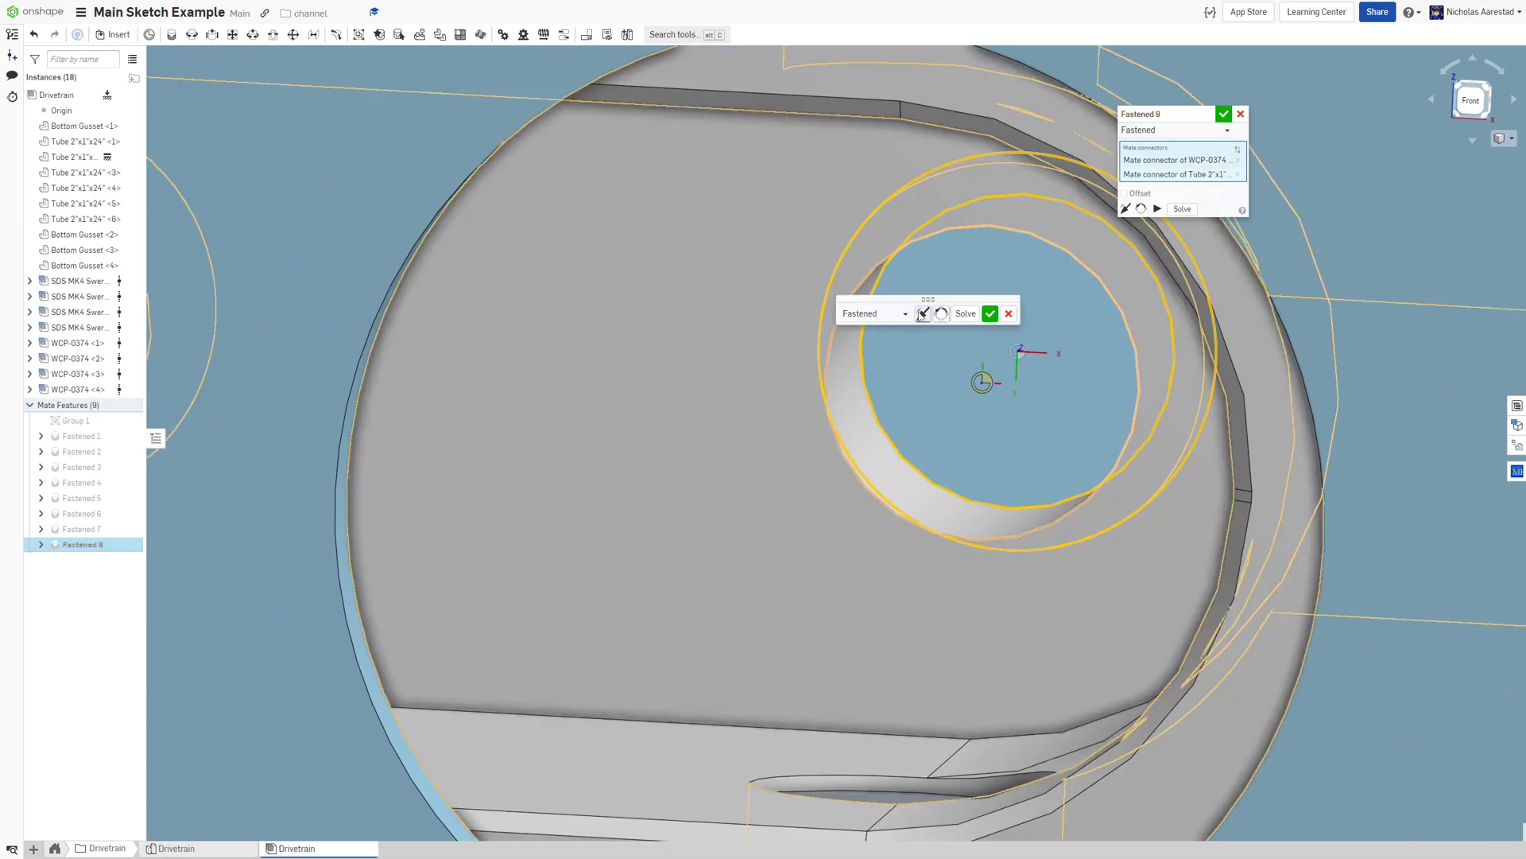
left_click(922, 314)
scroll(693, 319, "down", 10)
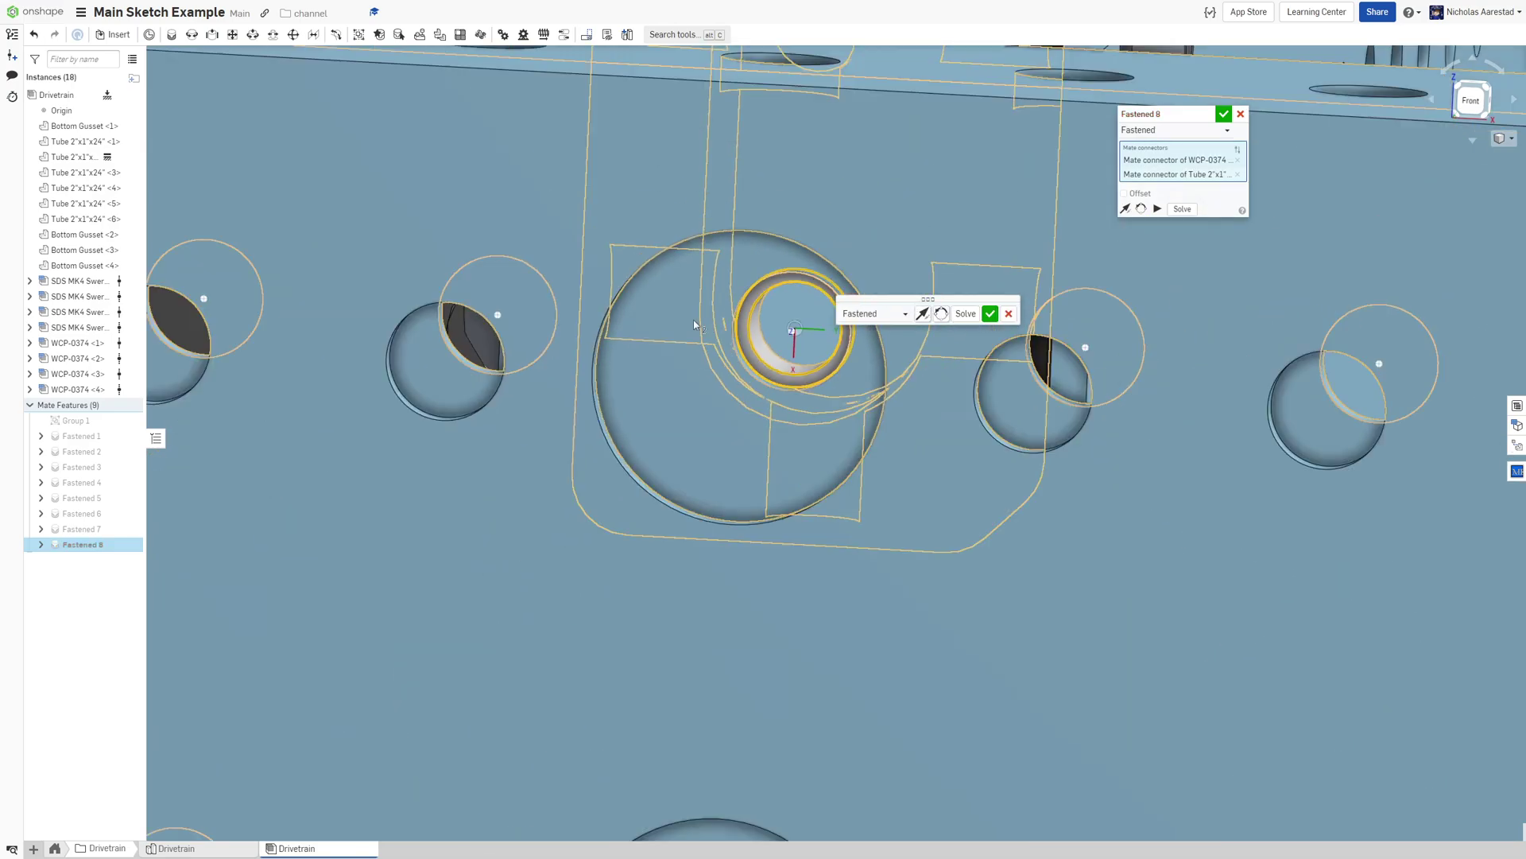
left_click(942, 315)
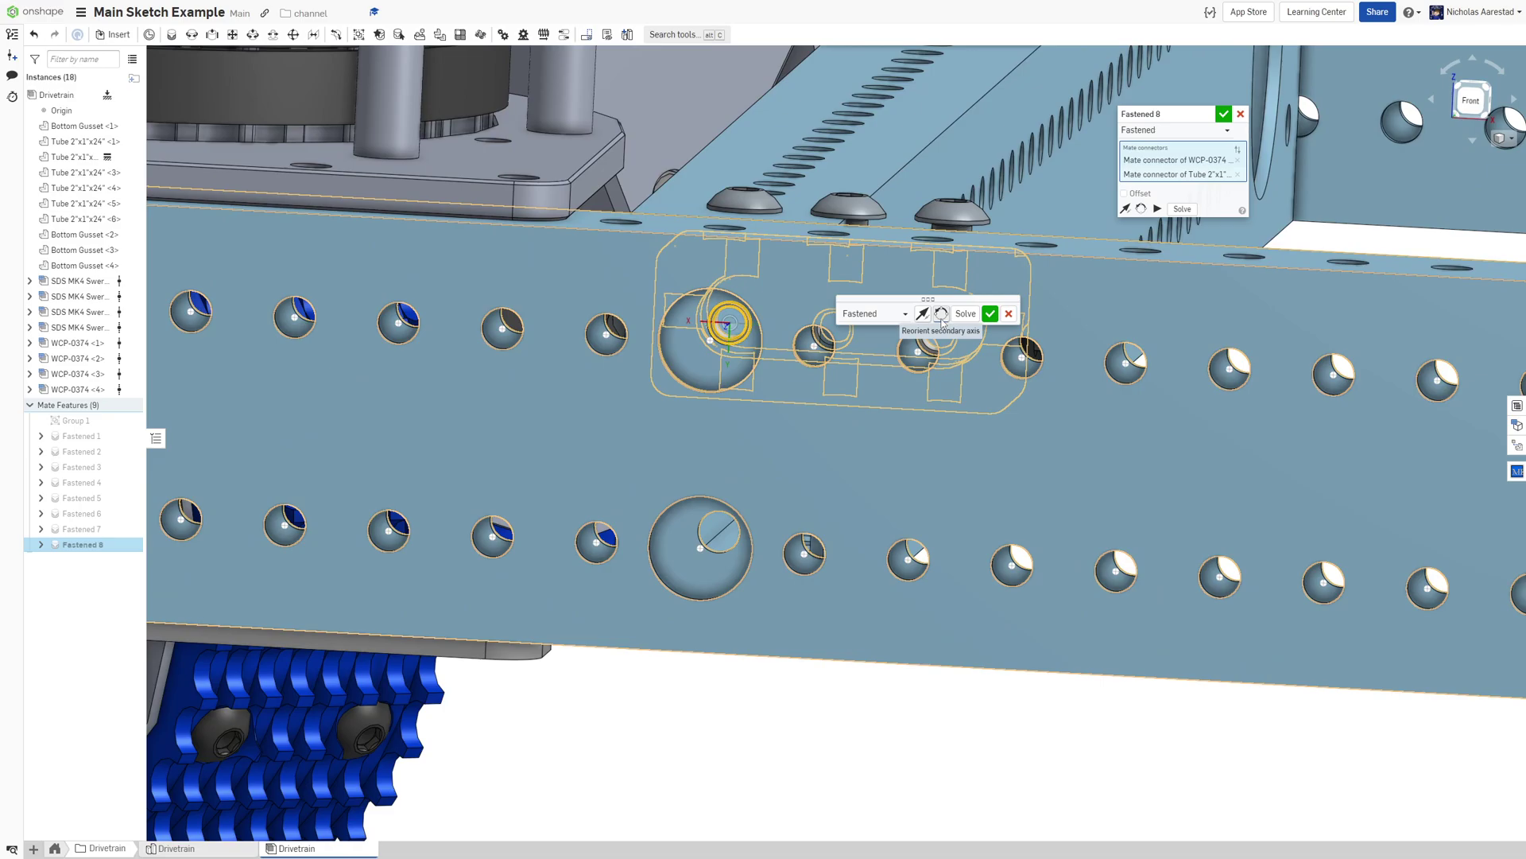
left_click(943, 318)
left_click(990, 316)
Fasten the second WCP-0374 block's end face hole to the small hole behind the front tube's upper-right large hole
key("m")
scroll(633, 212, "down", 8)
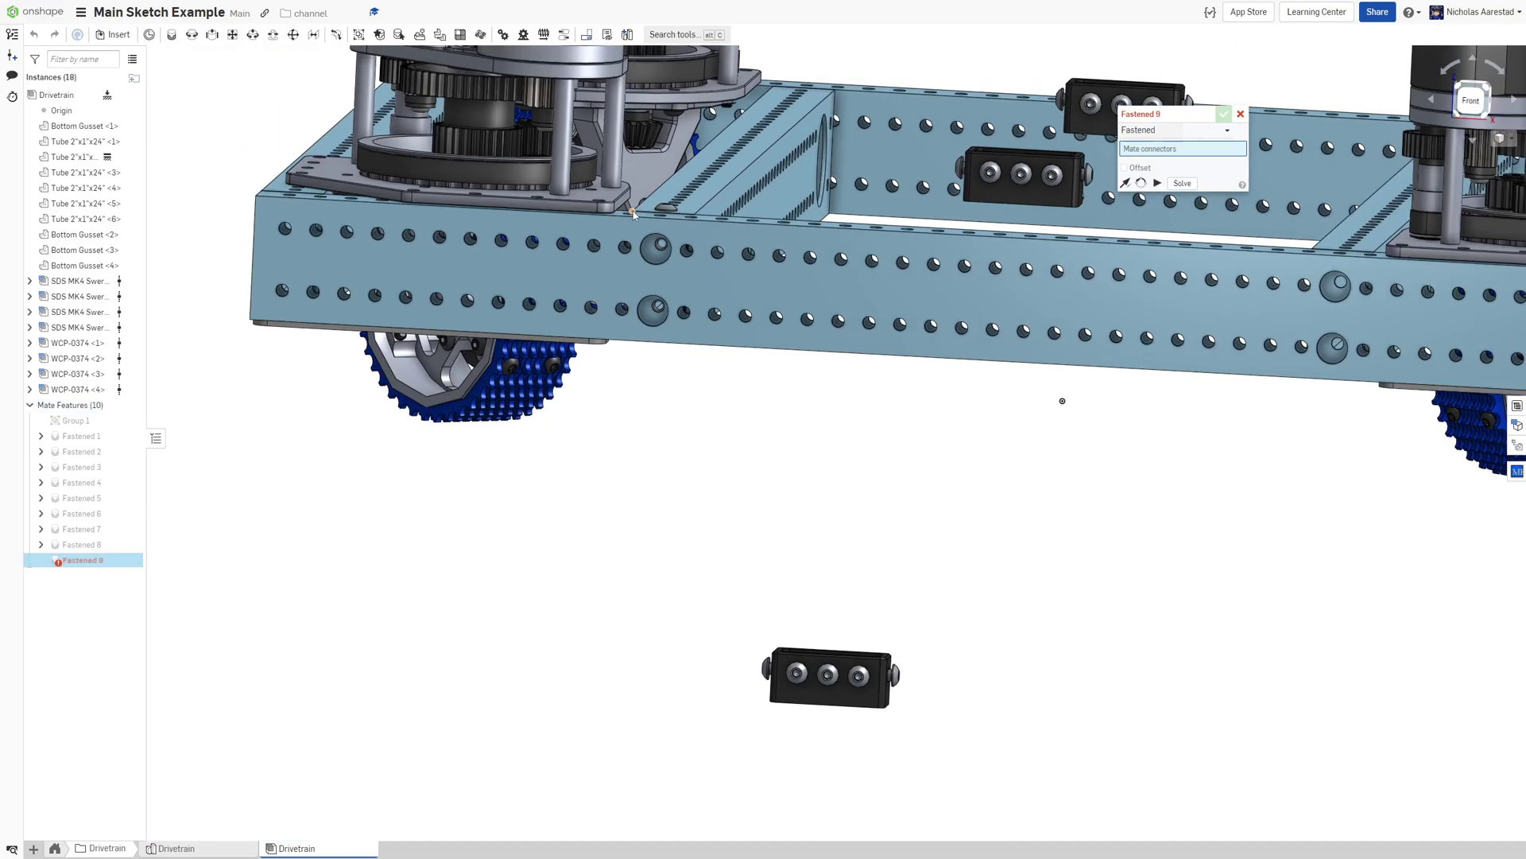
scroll(733, 539, "up", 4)
scroll(809, 548, "up", 12)
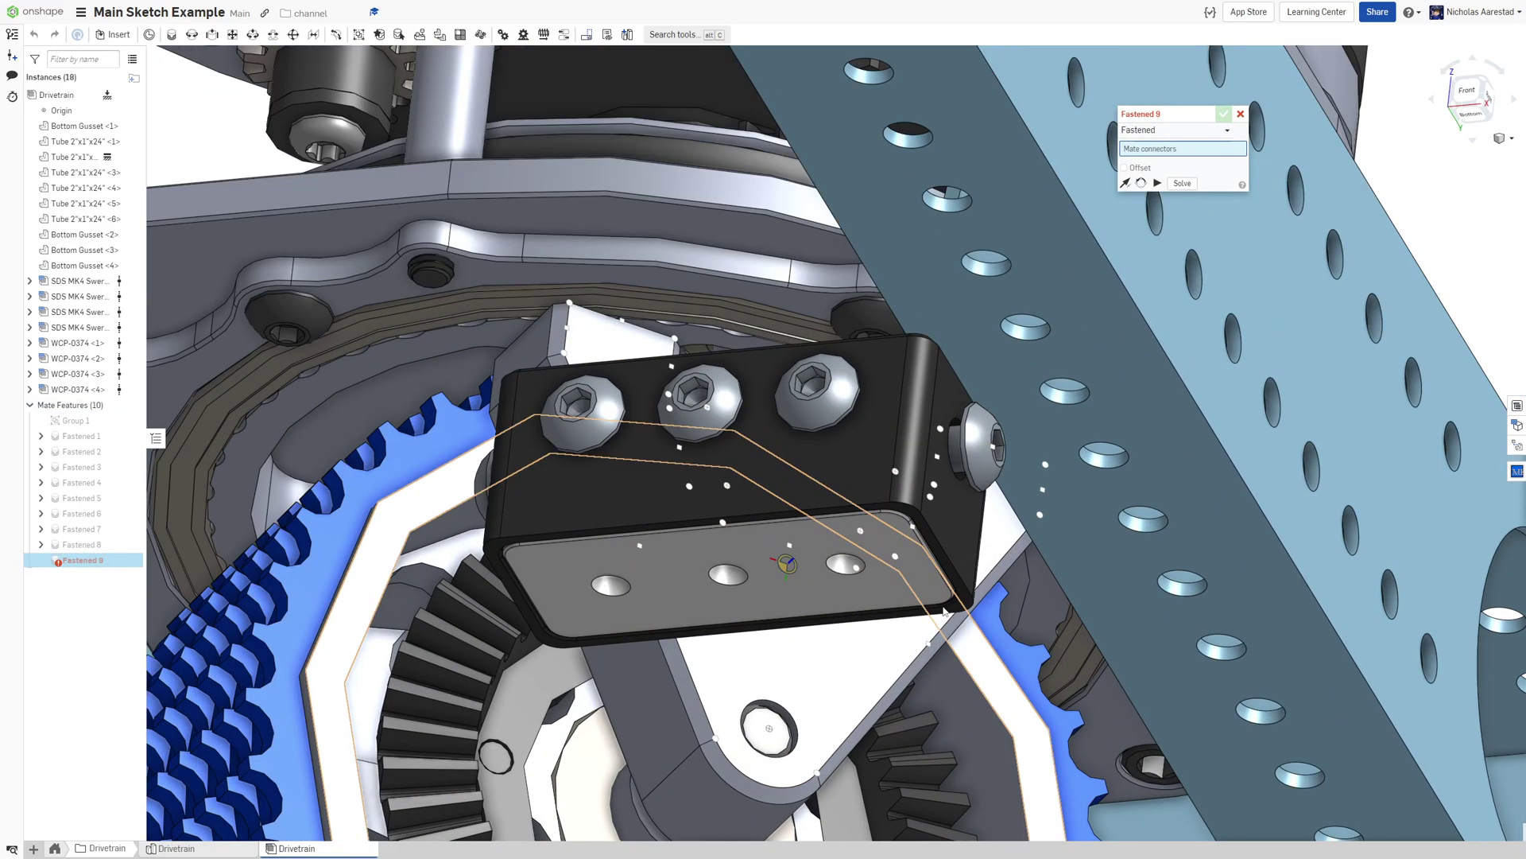
scroll(525, 409, "up", 5)
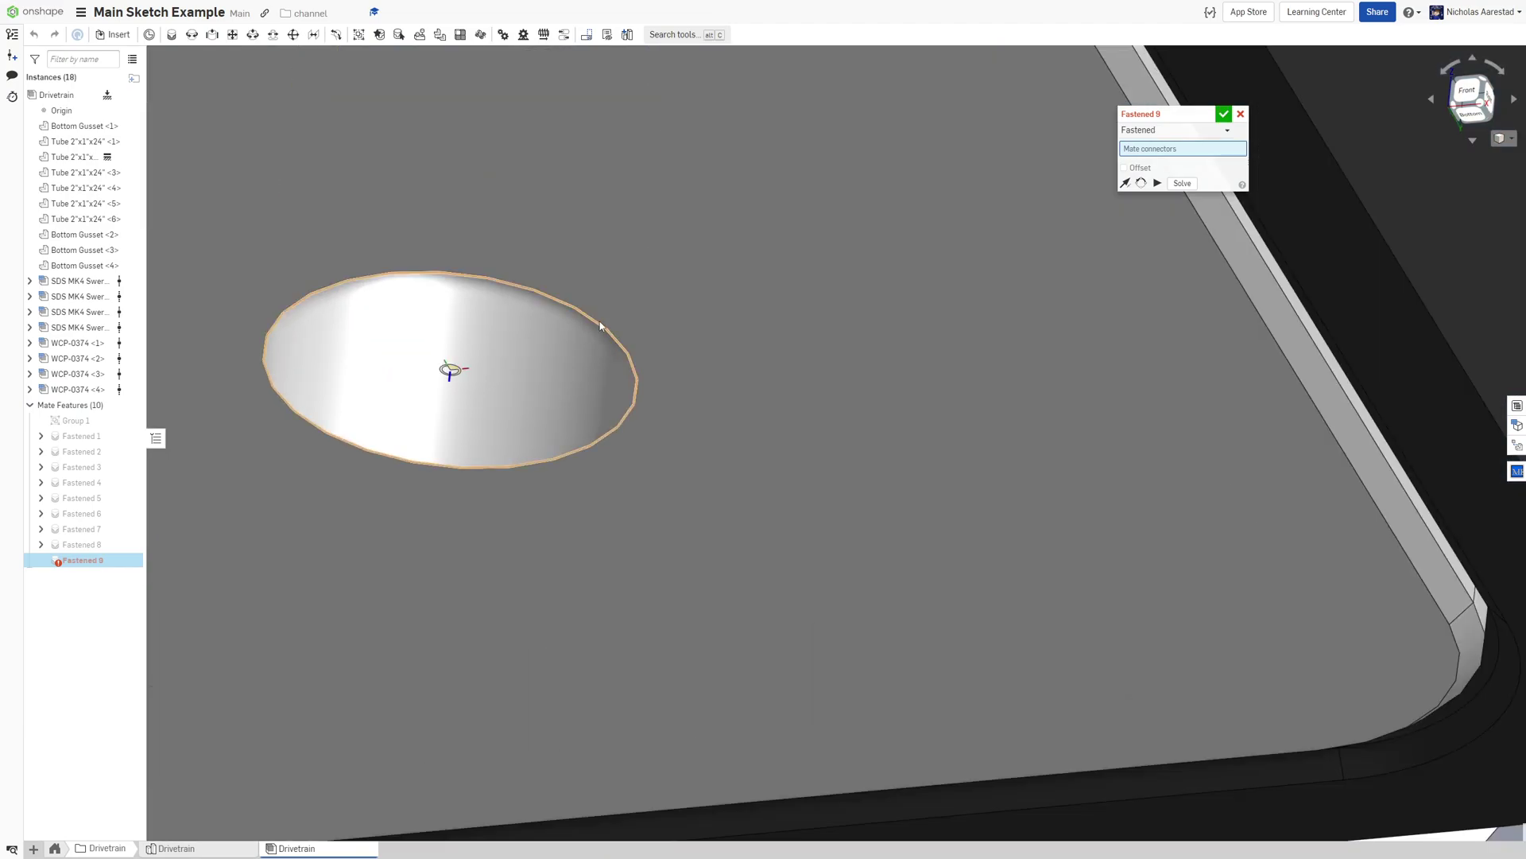
left_click(602, 326)
scroll(604, 328, "down", 18)
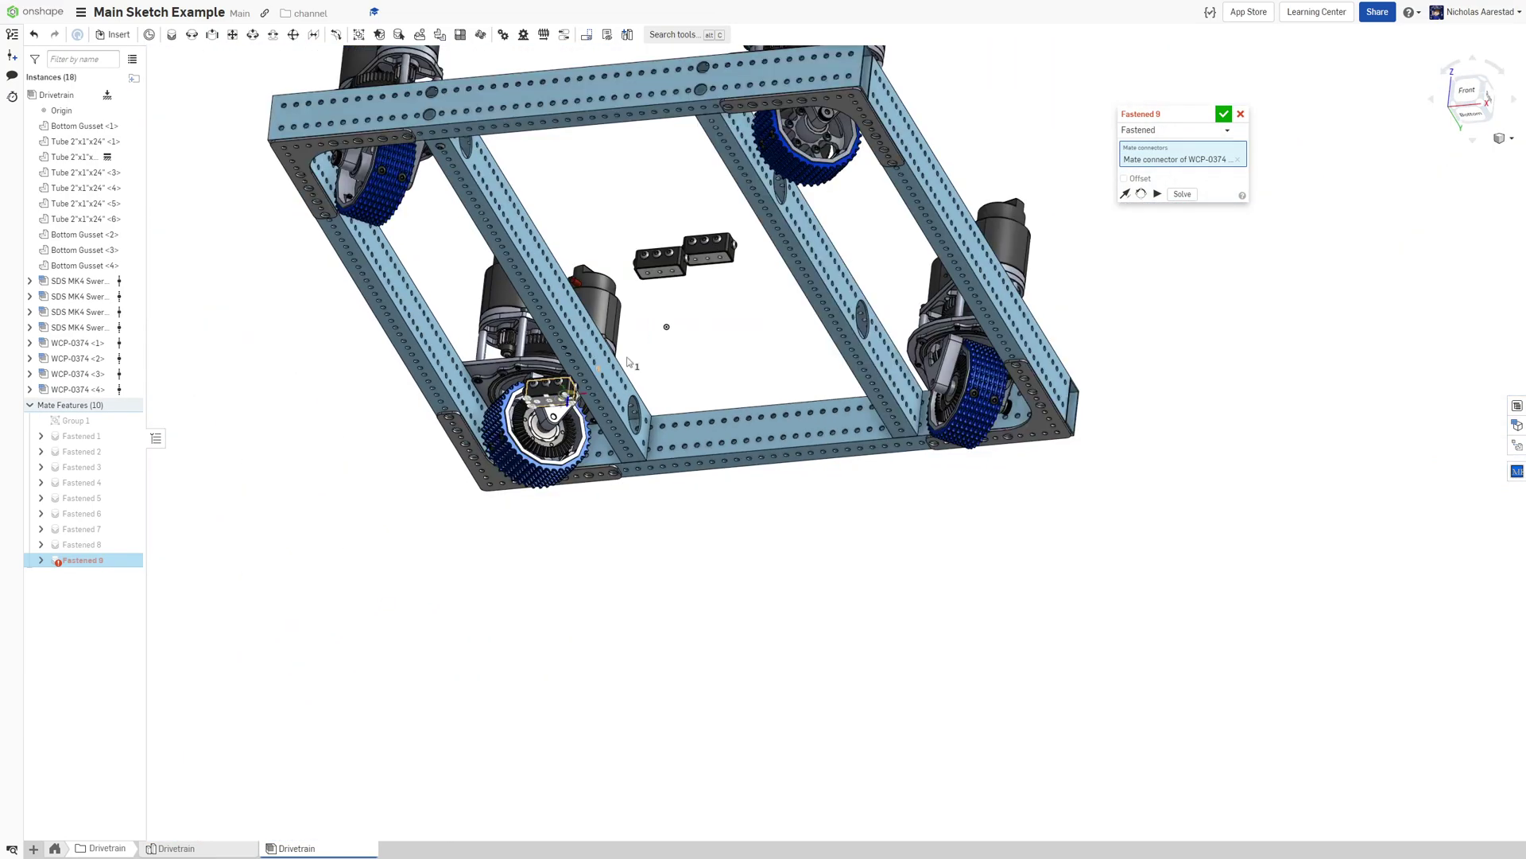
right_click_drag(664, 324, 634, 419)
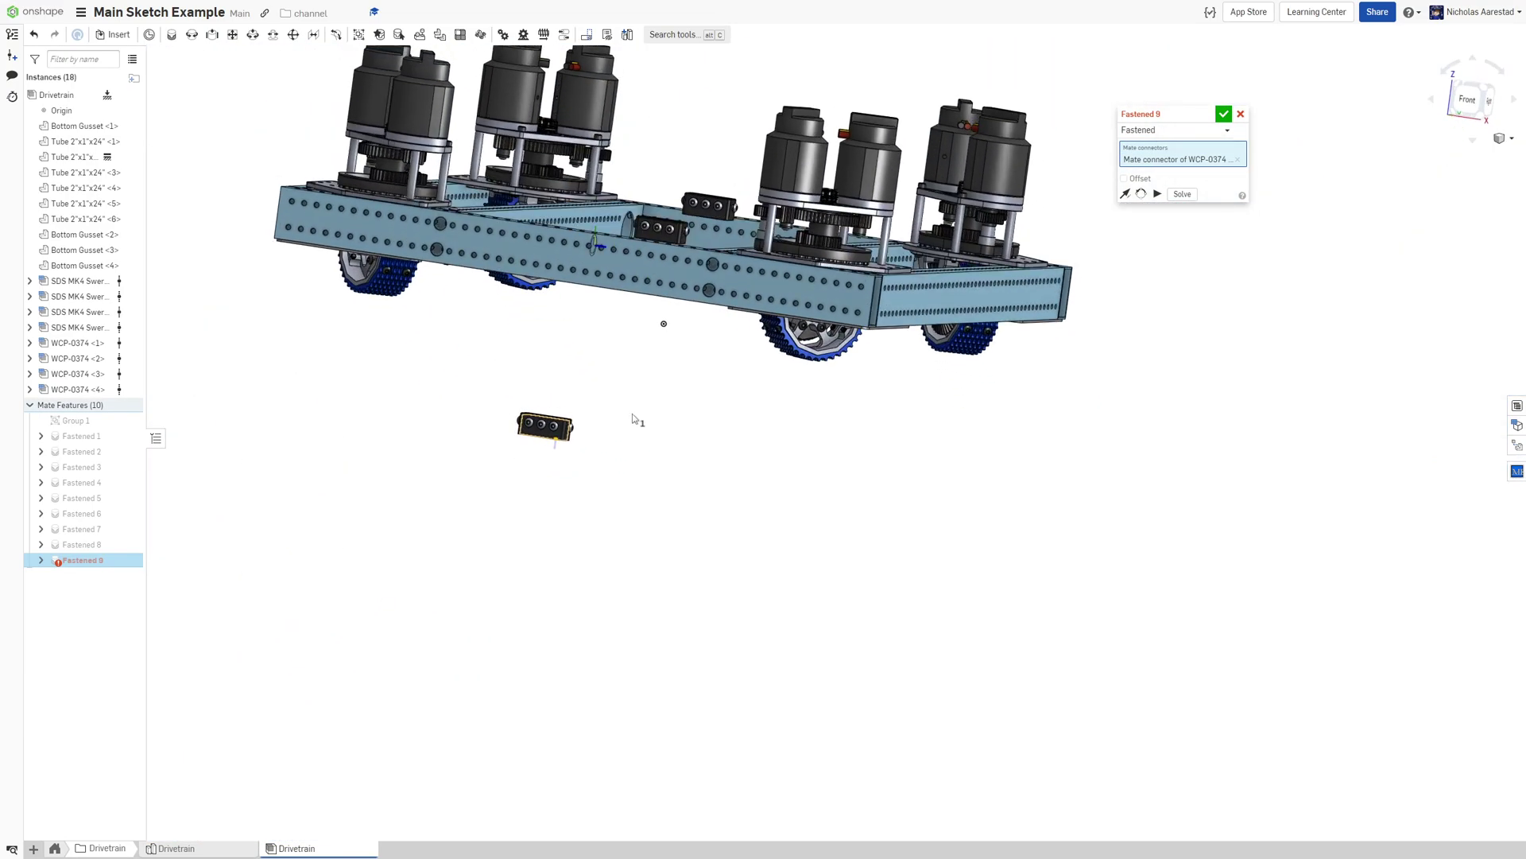
scroll(636, 262, "up", 15)
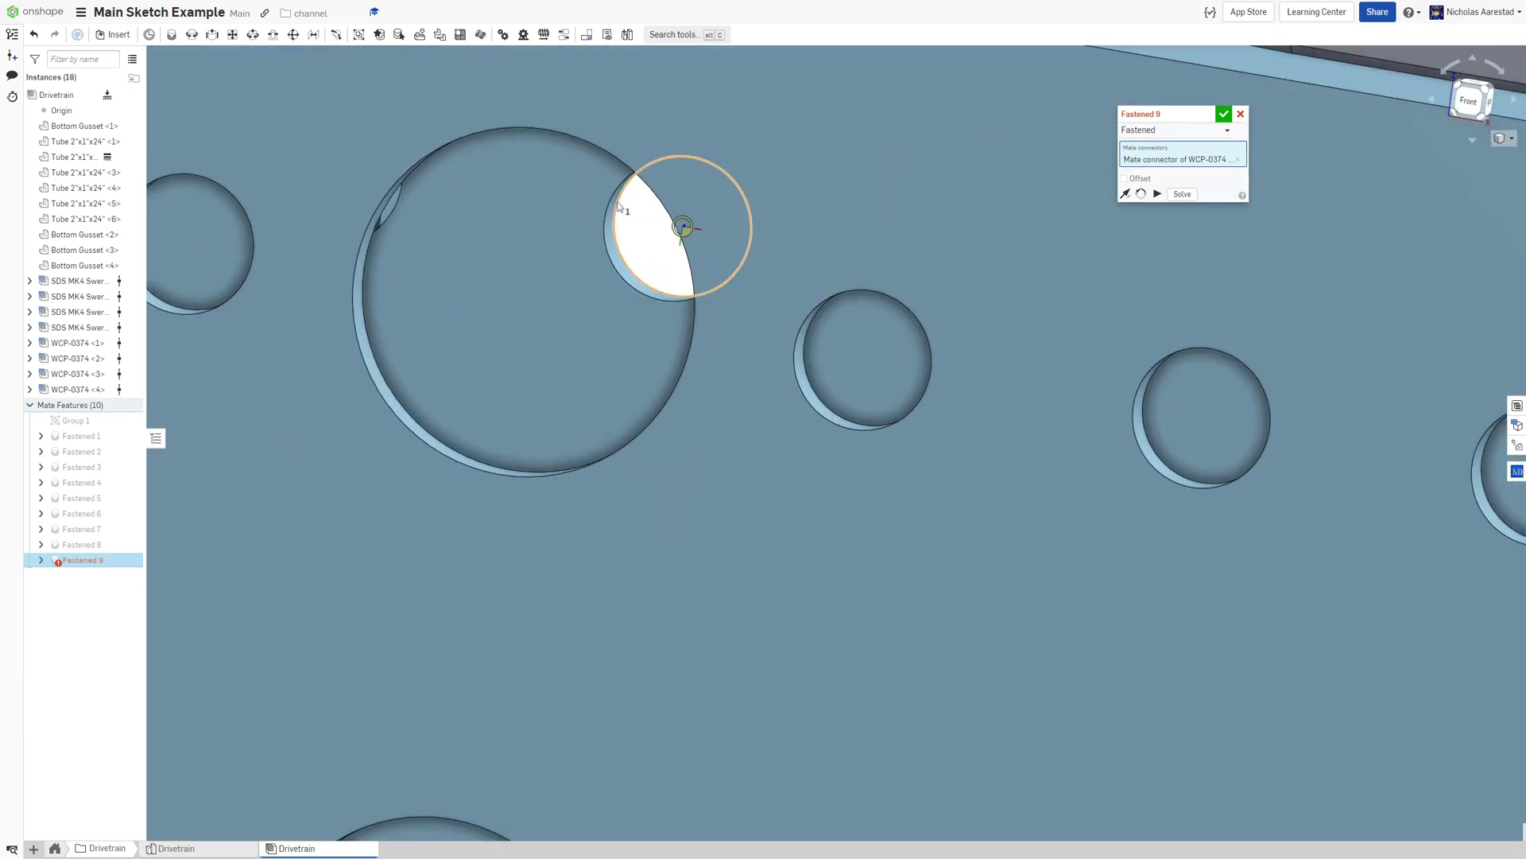
left_click(619, 206)
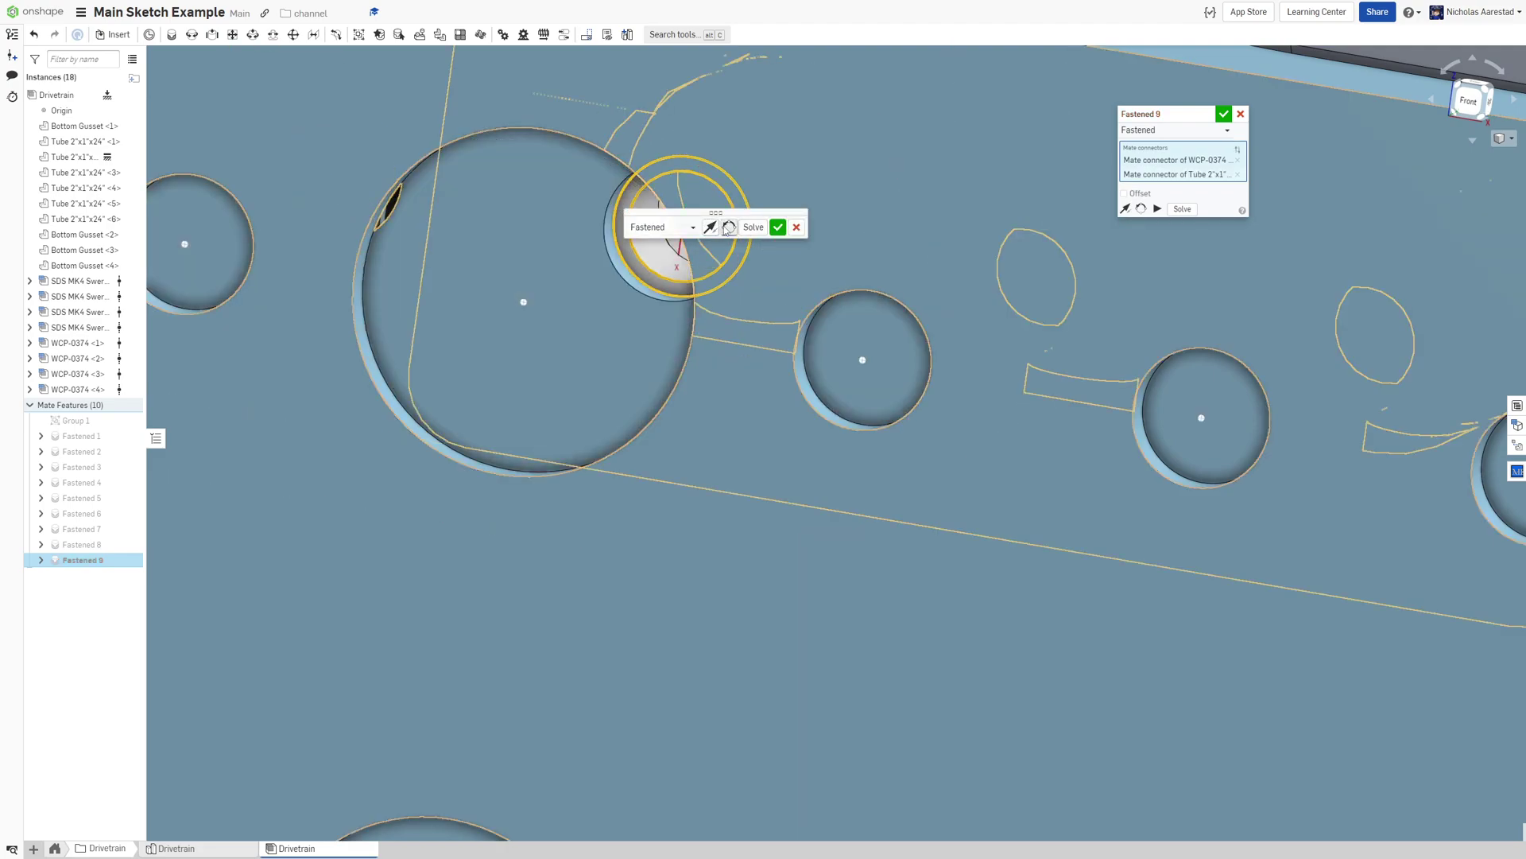
left_click(1224, 113)
Start a Fastened mate from the end face hole of one of the two remaining loose WCP-0374 blocks
scroll(890, 293, "down", 15)
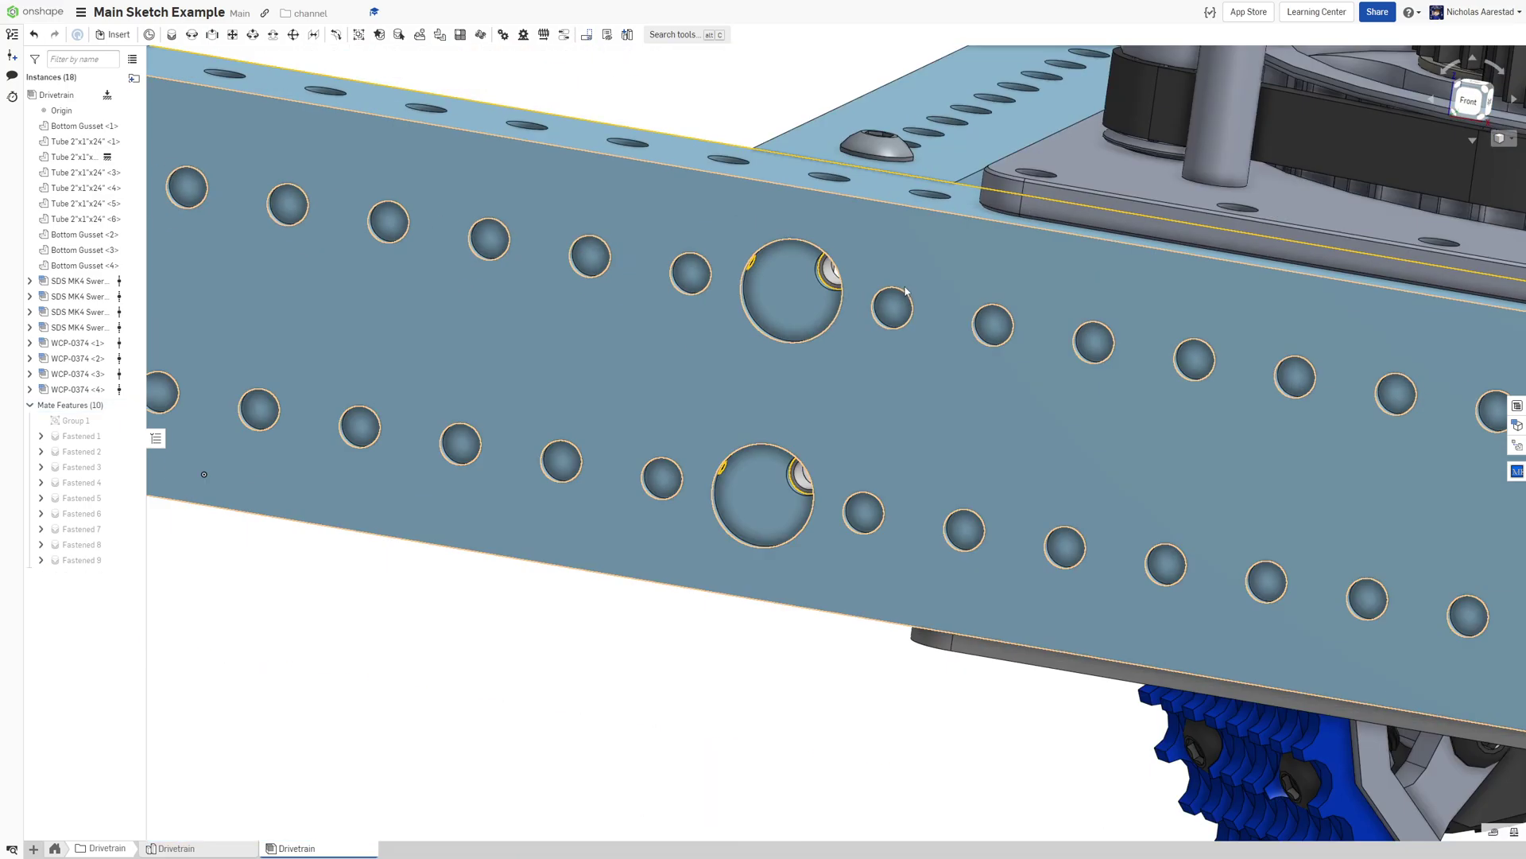
right_click_drag(801, 274, 774, 200)
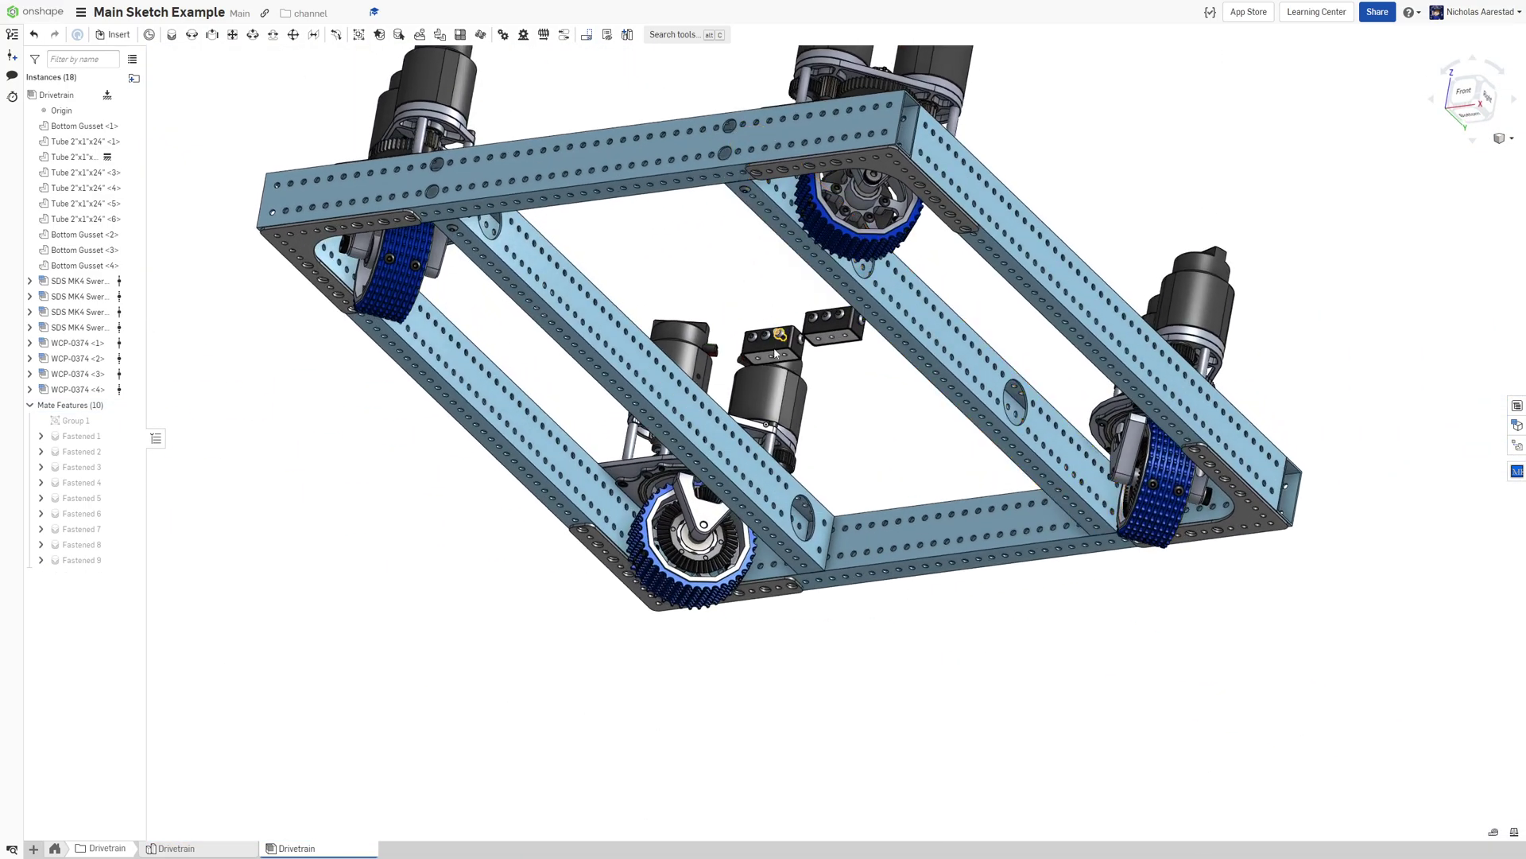
scroll(775, 351, "up", 12)
left_click(929, 170)
scroll(693, 171, "down", 5)
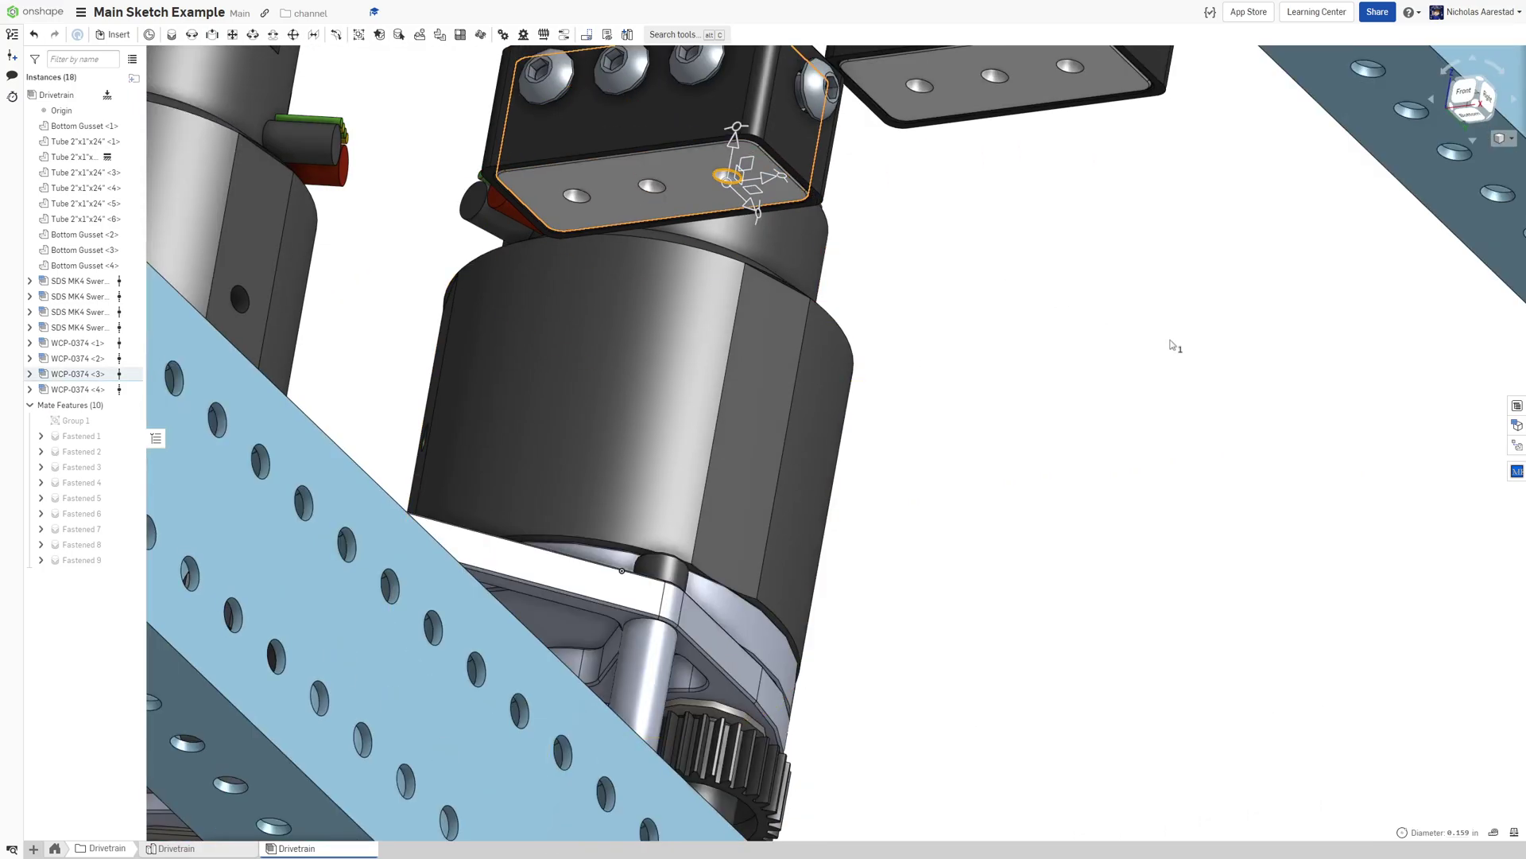
scroll(1033, 310, "down", 5)
left_click(171, 35)
scroll(879, 250, "up", 6)
scroll(878, 252, "up", 1)
left_click(891, 240)
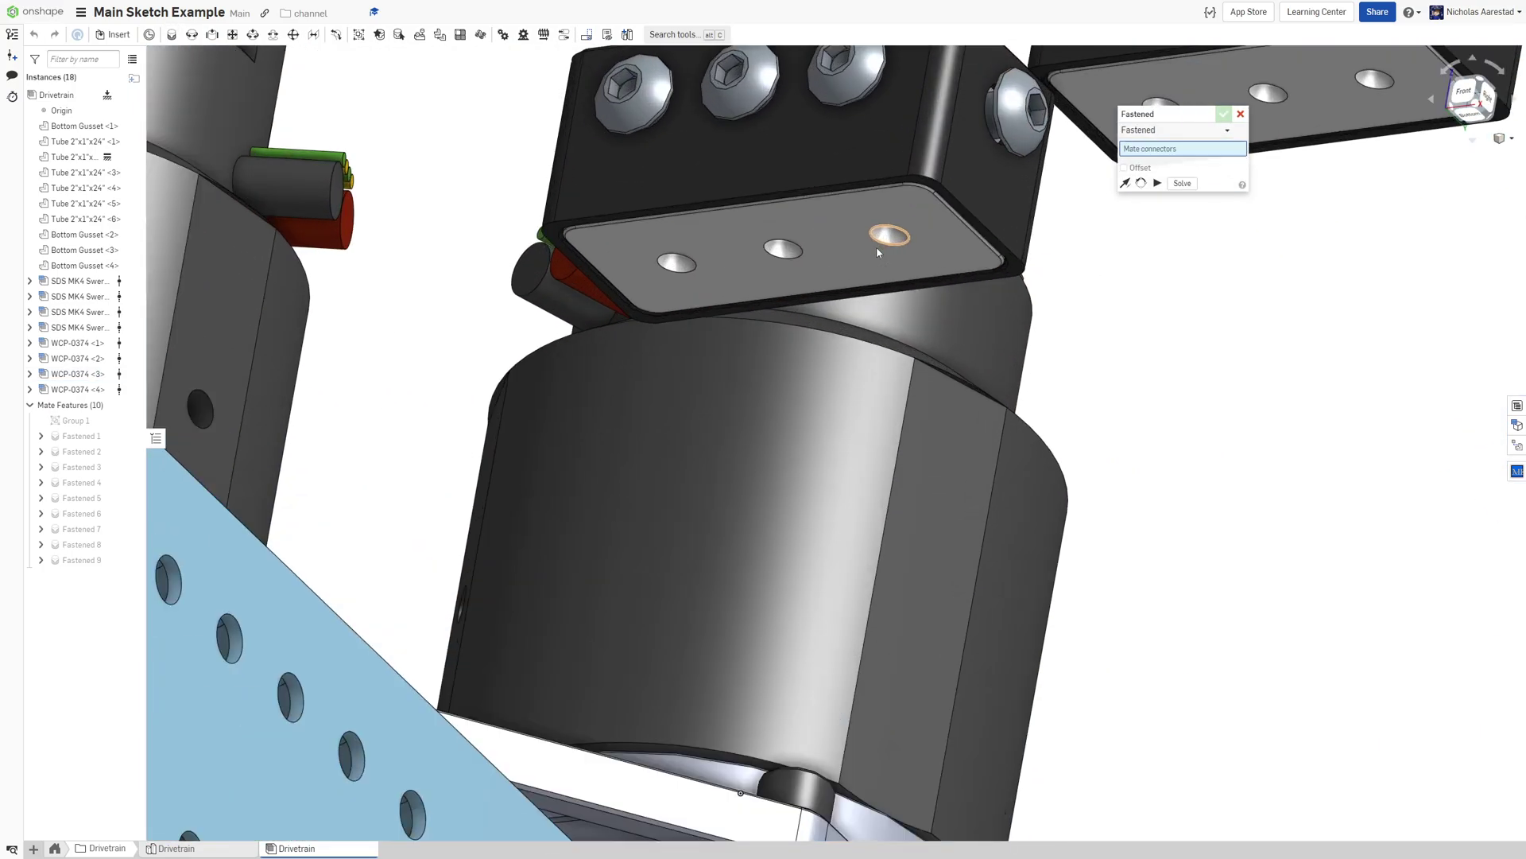
scroll(870, 238, "up", 6)
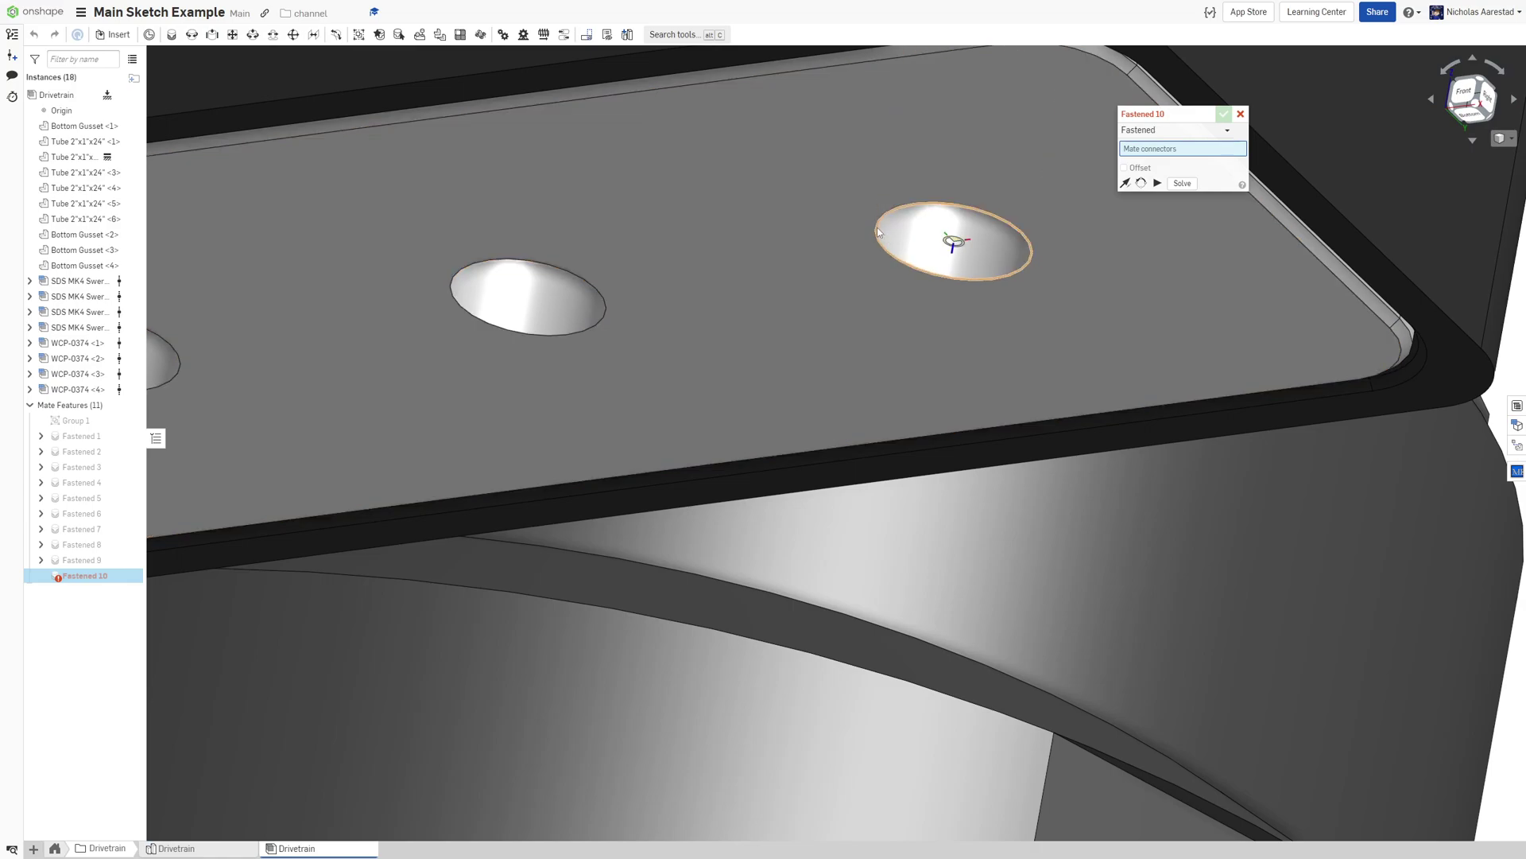
left_click(954, 241)
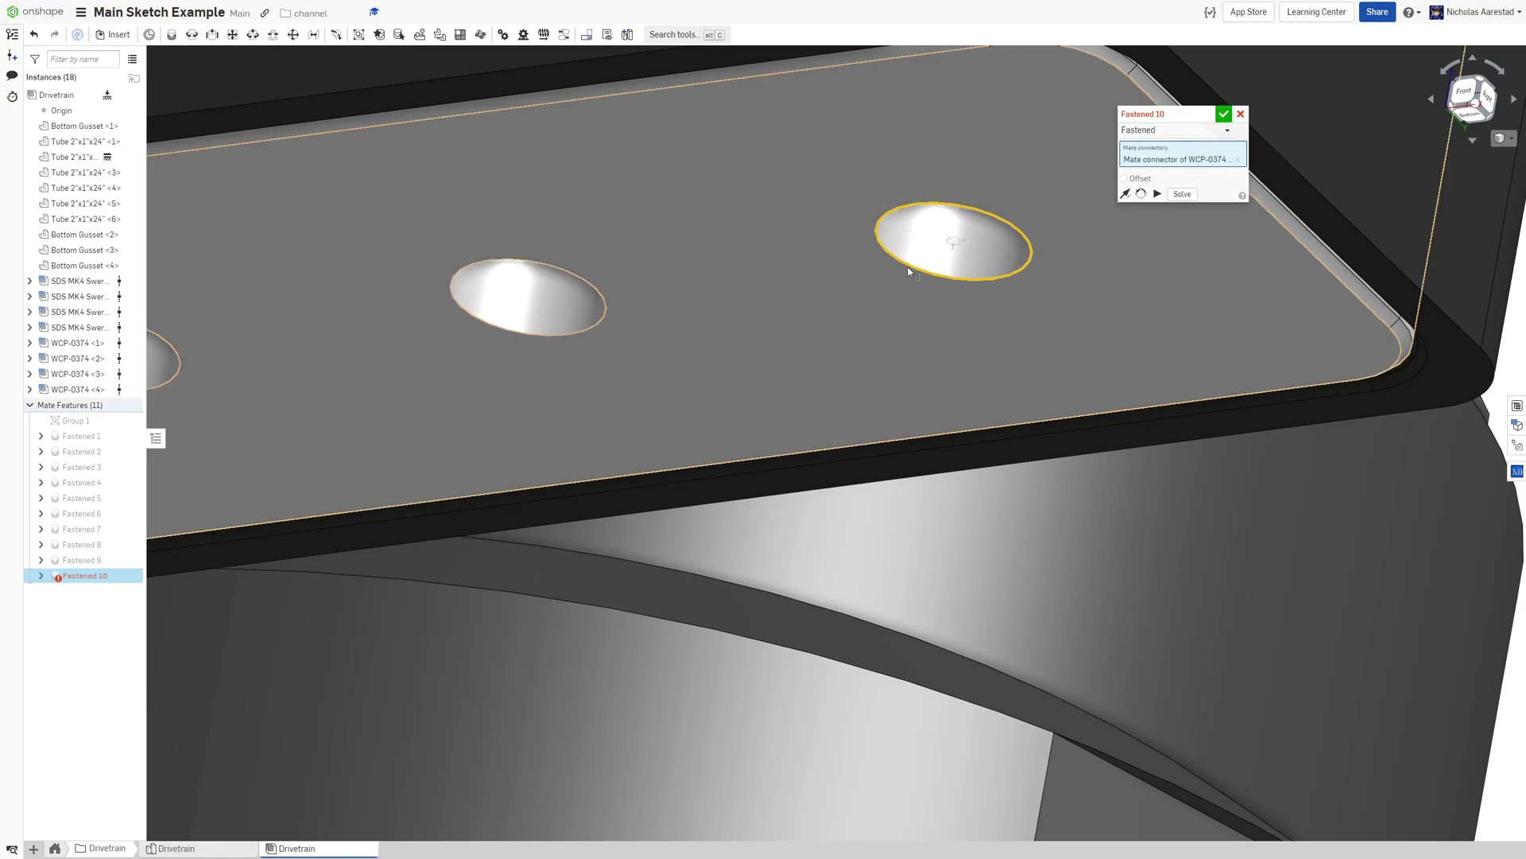
Mate the selected block hole to the small hole behind the rear tube's upper large hole, on the right as seen from behind
scroll(772, 336, "down", 6)
scroll(893, 320, "down", 12)
right_click_drag(998, 419, 1278, 505)
scroll(1272, 506, "up", 10)
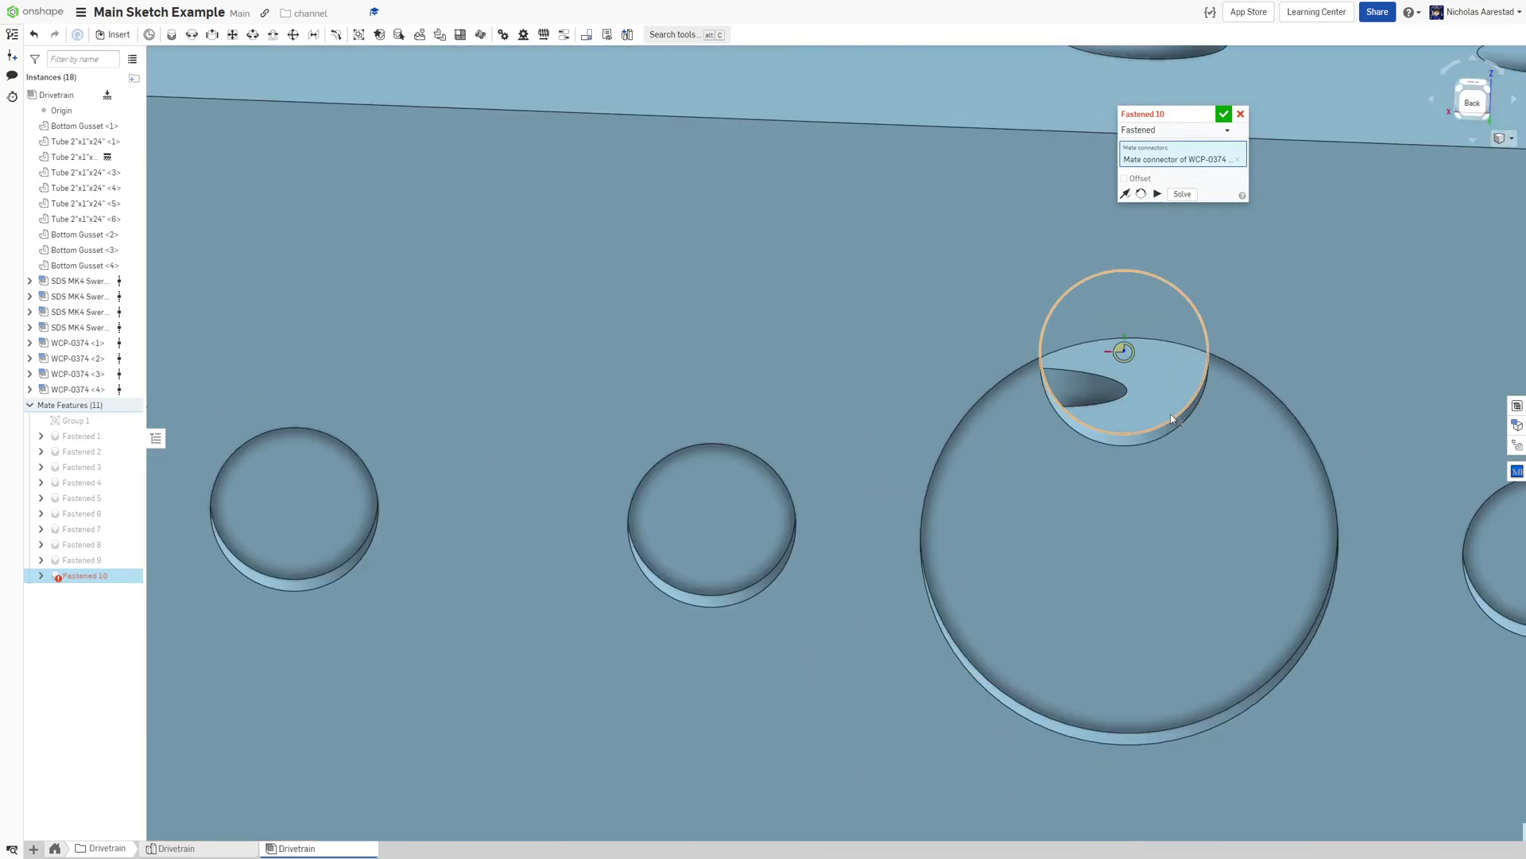
left_click(1172, 419)
scroll(1172, 420, "down", 5)
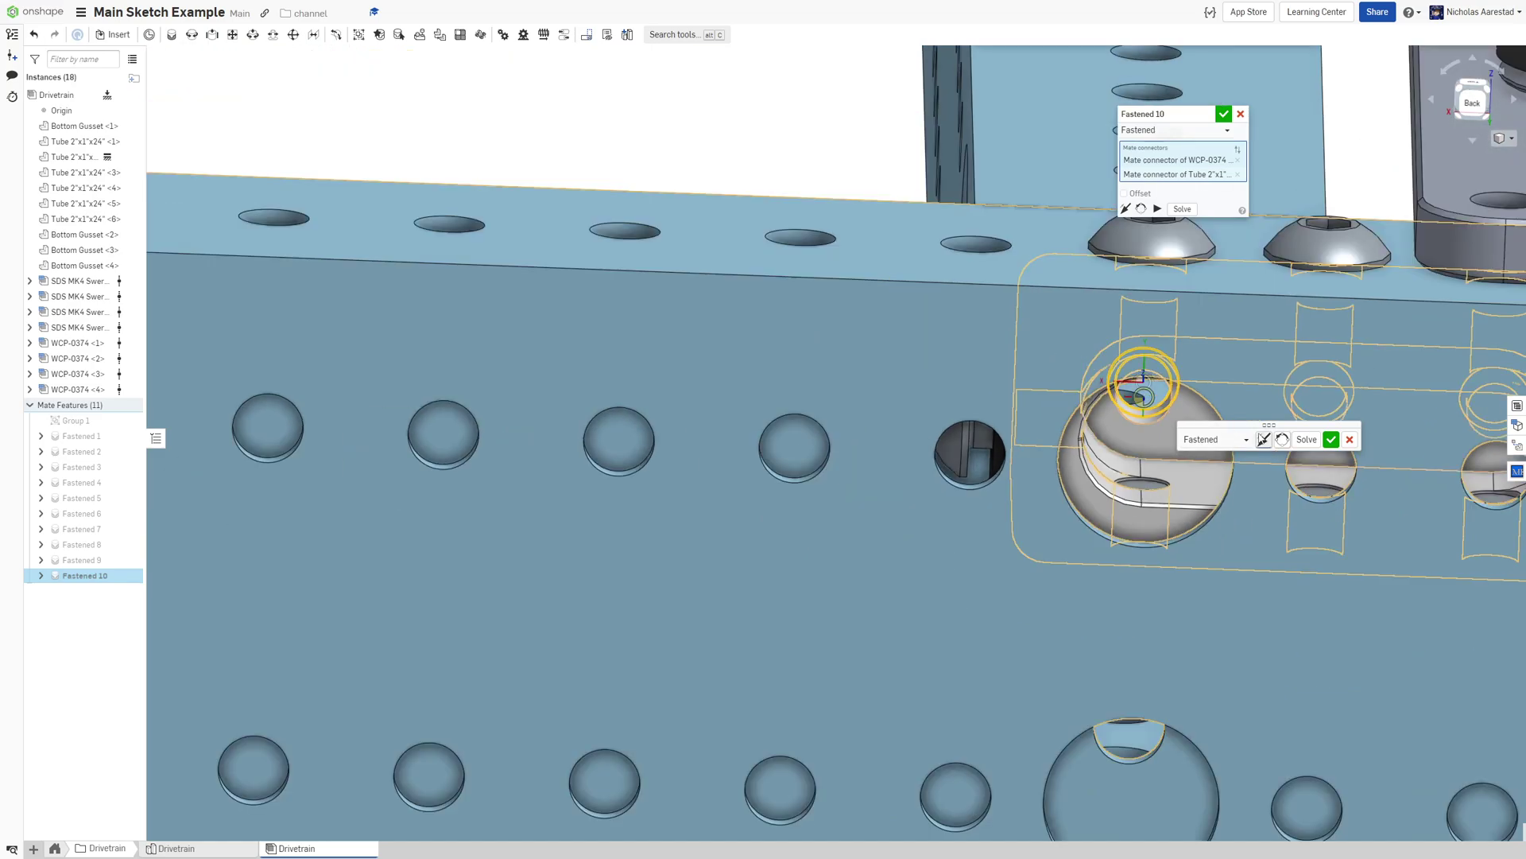
Reorient the third WCP-0374 block so it stands upright inside the inner tube end, and accept the Fastened mate
left_click(1282, 440)
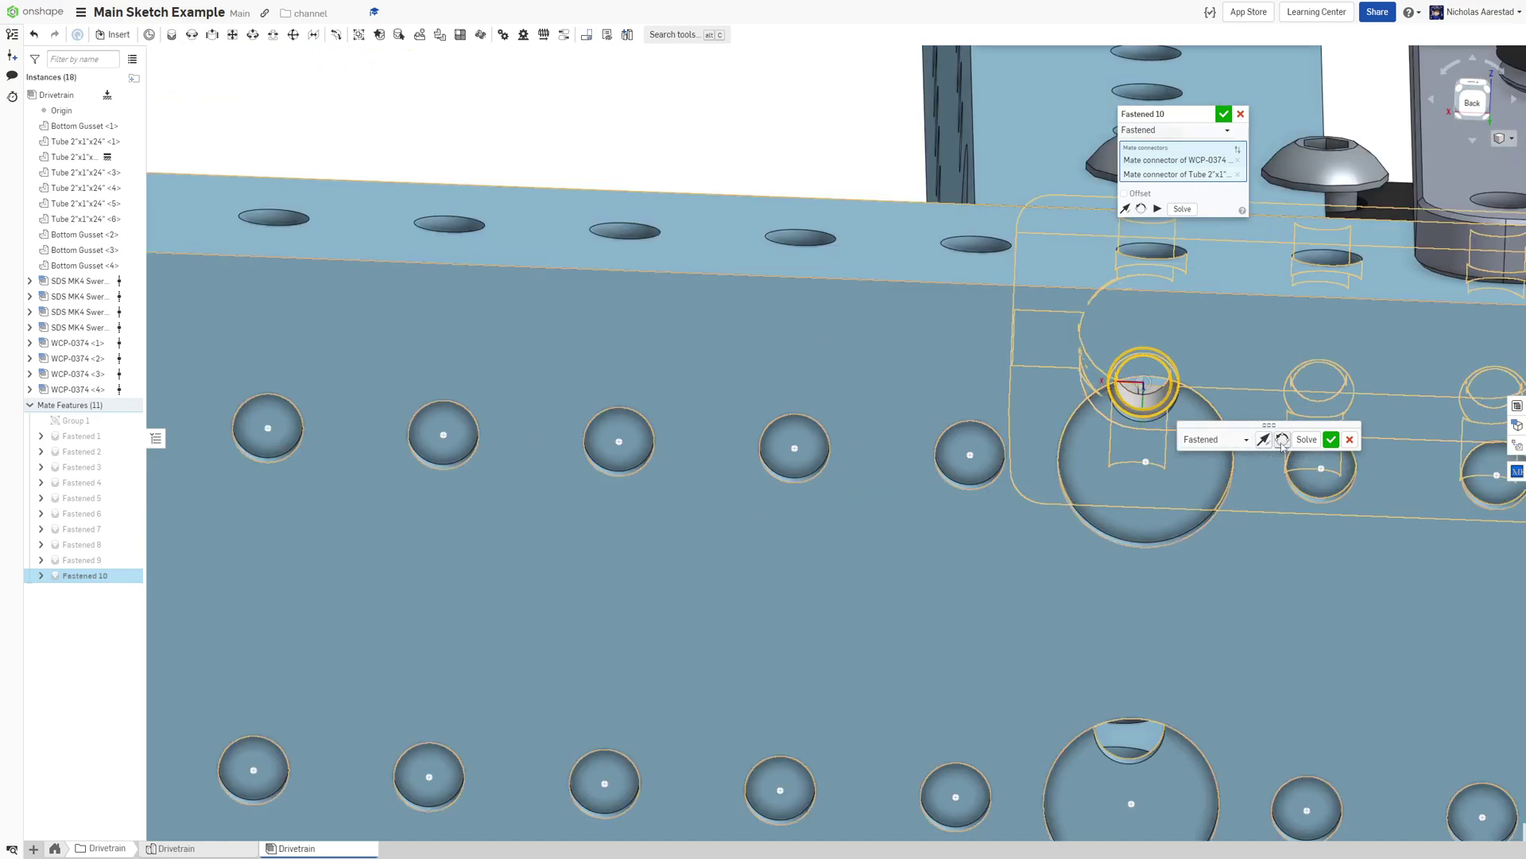
left_click(1283, 440)
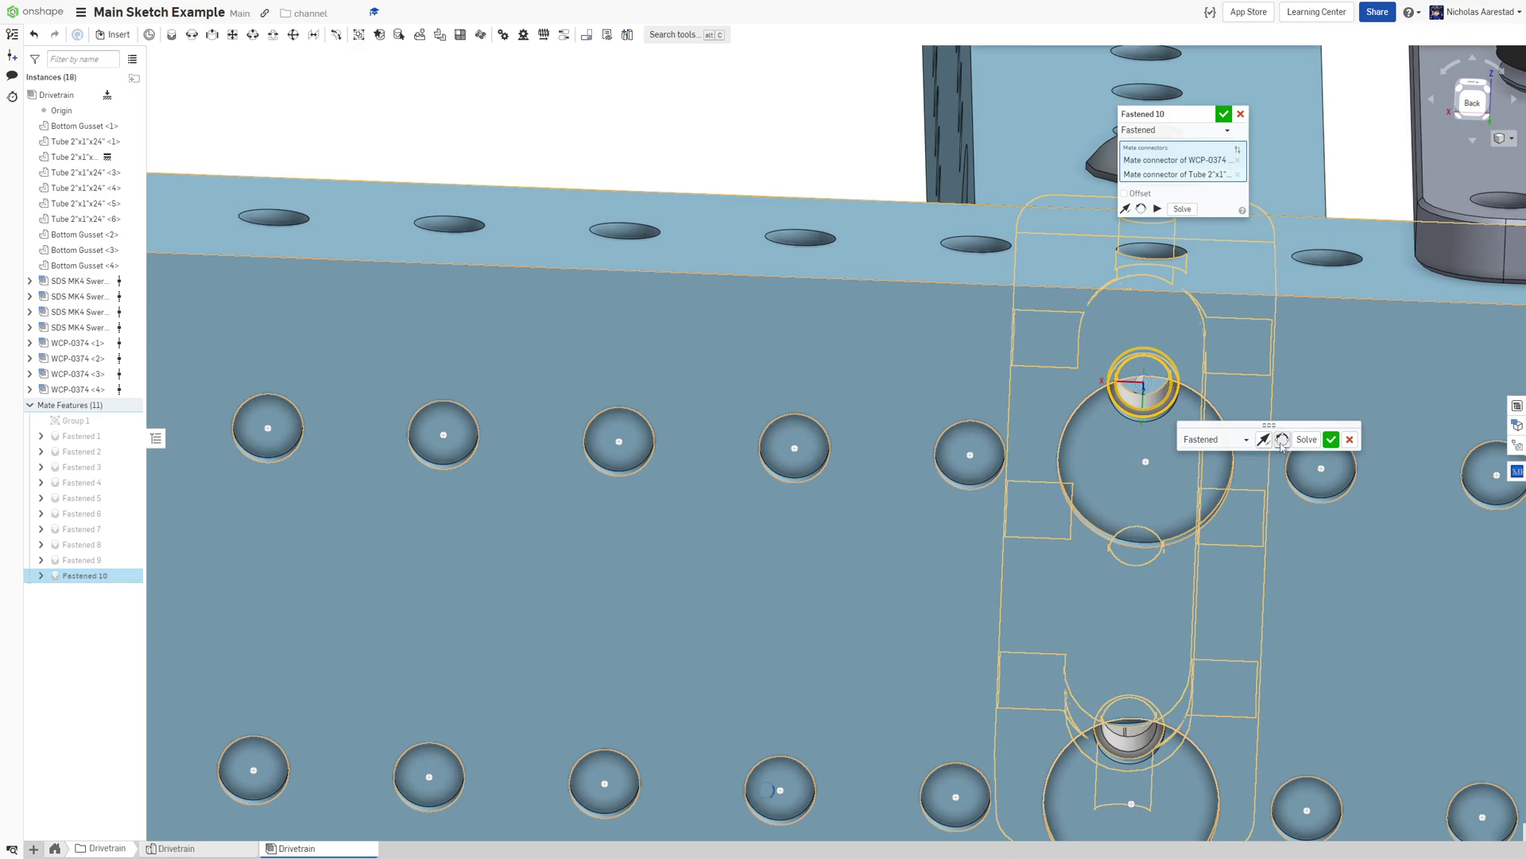
left_click(1282, 440)
scroll(688, 306, "down", 4)
left_click(1282, 440)
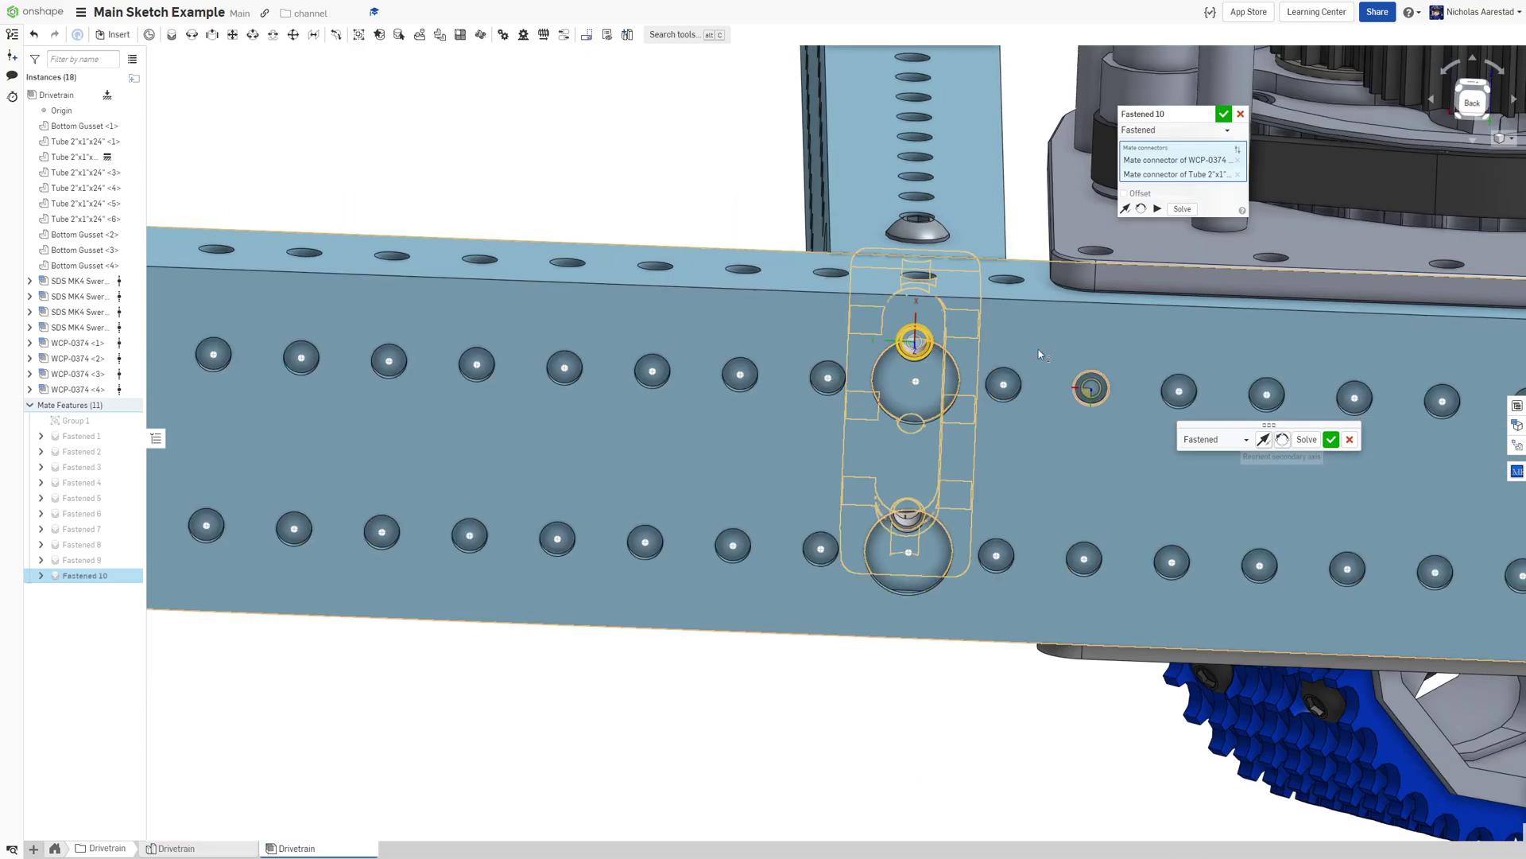
left_click(1330, 440)
Start a Fastened mate from the end face hole of the last loose WCP-0374 block
scroll(1108, 447, "down", 5)
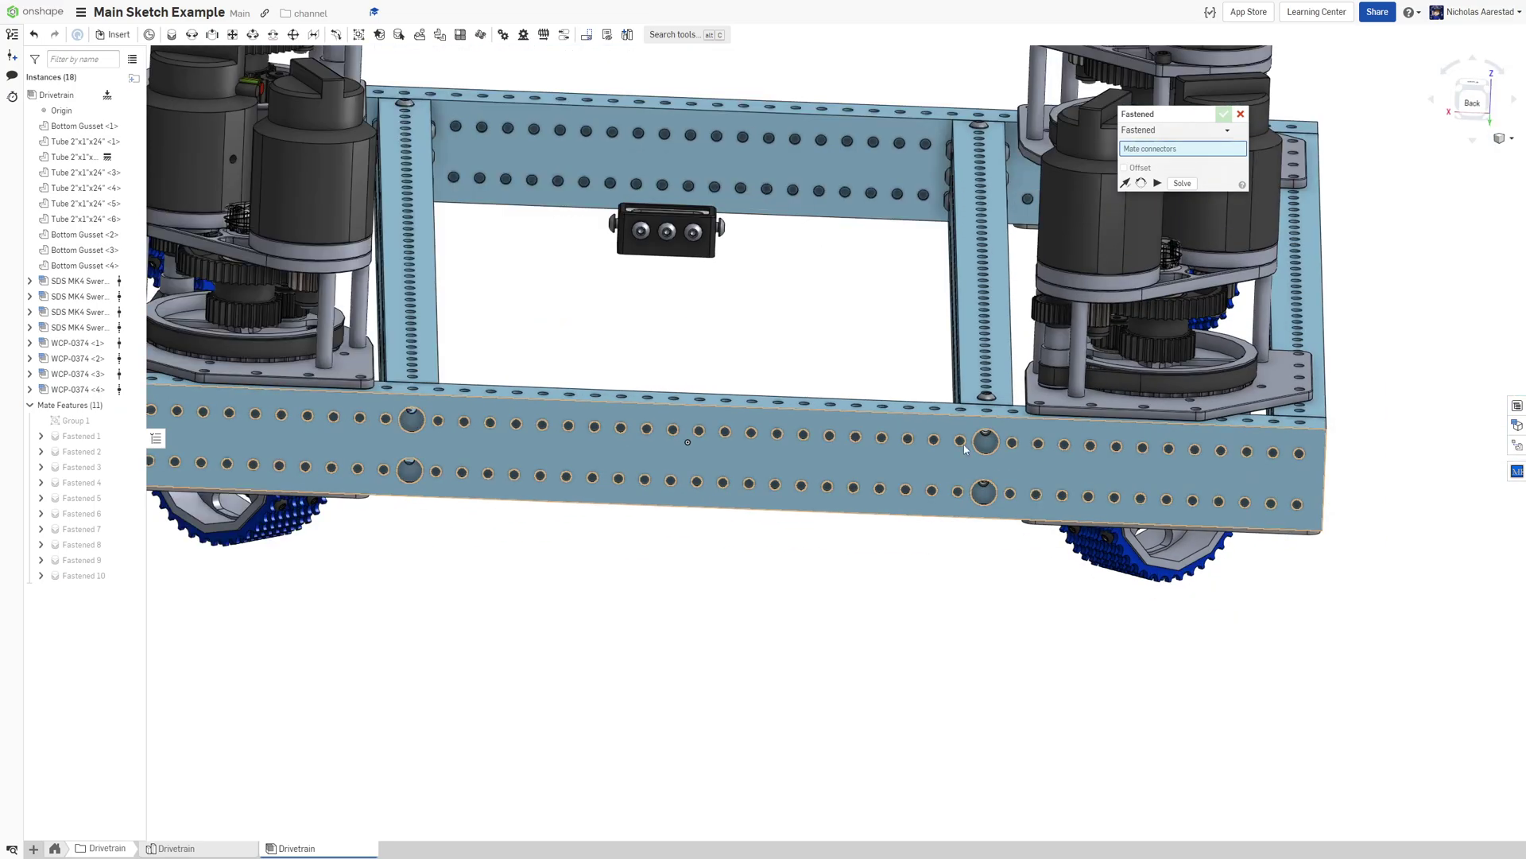
scroll(721, 278, "up", 8)
scroll(708, 237, "down", 3)
scroll(784, 521, "up", 15)
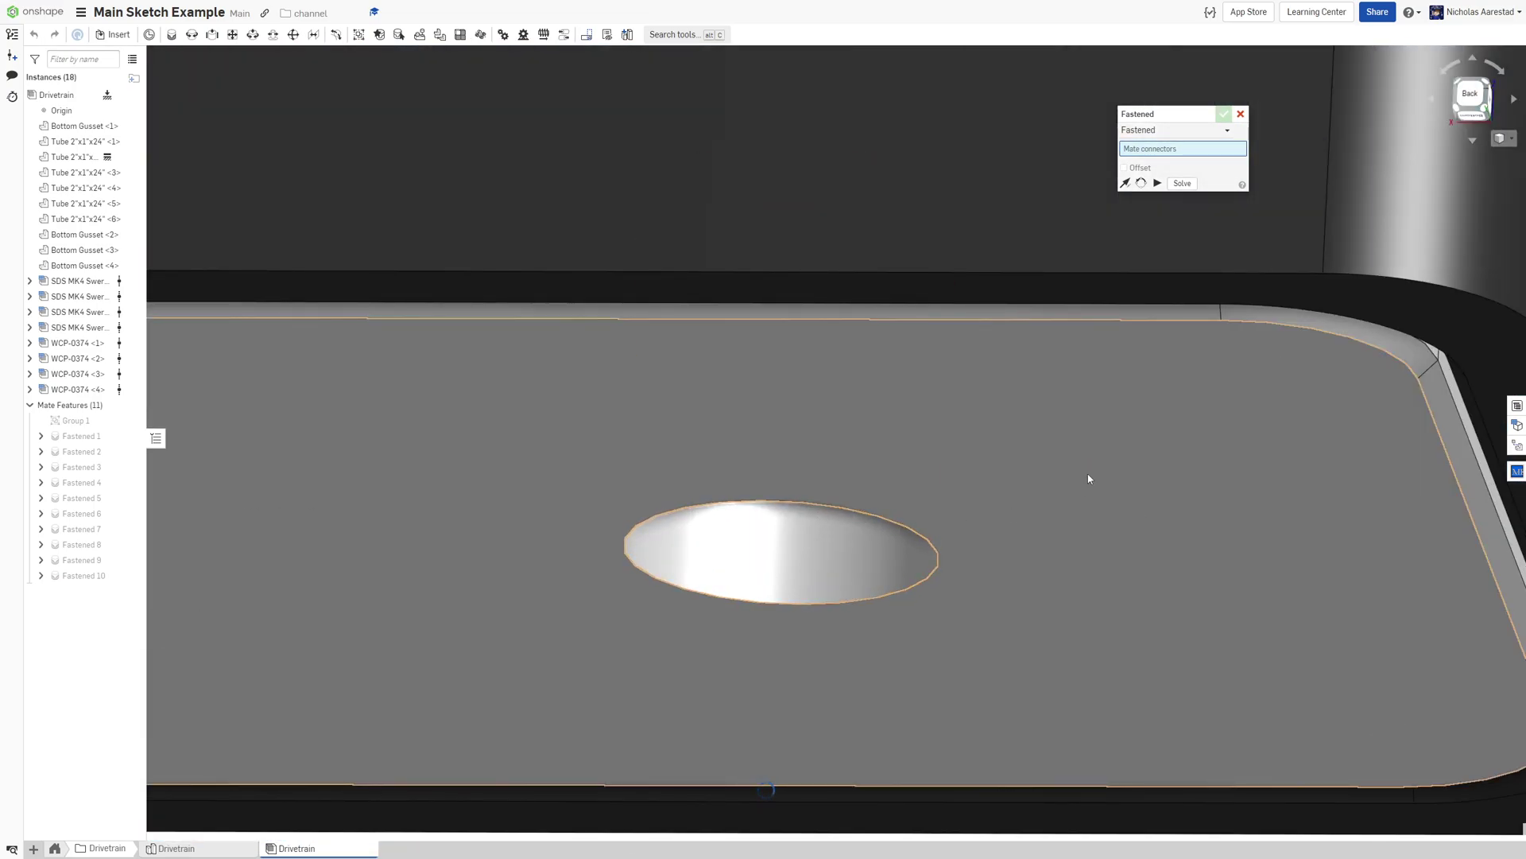
scroll(1074, 467, "down", 3)
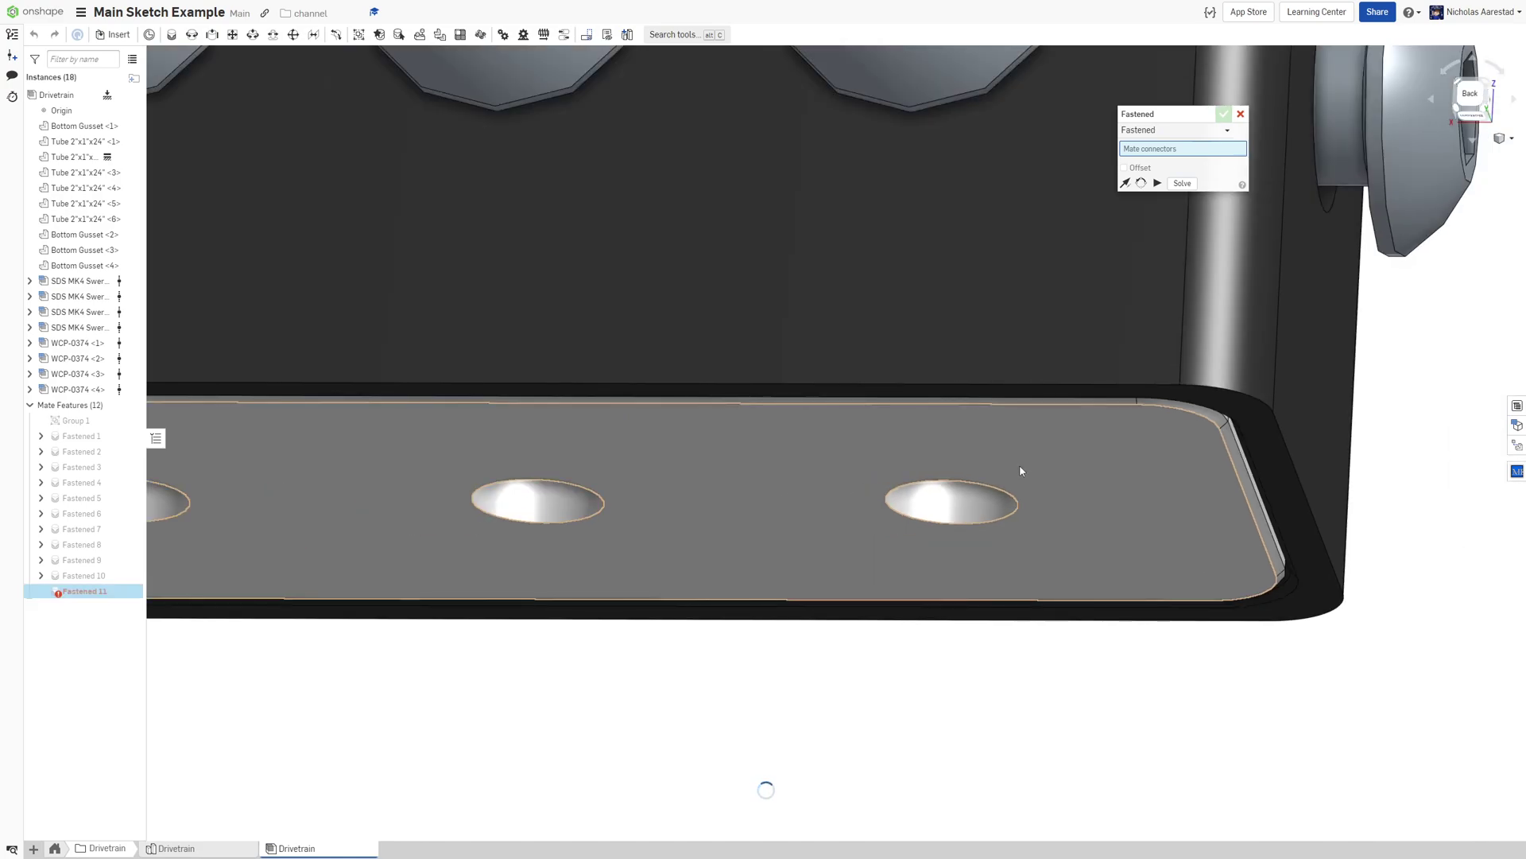
scroll(990, 516, "up", 10)
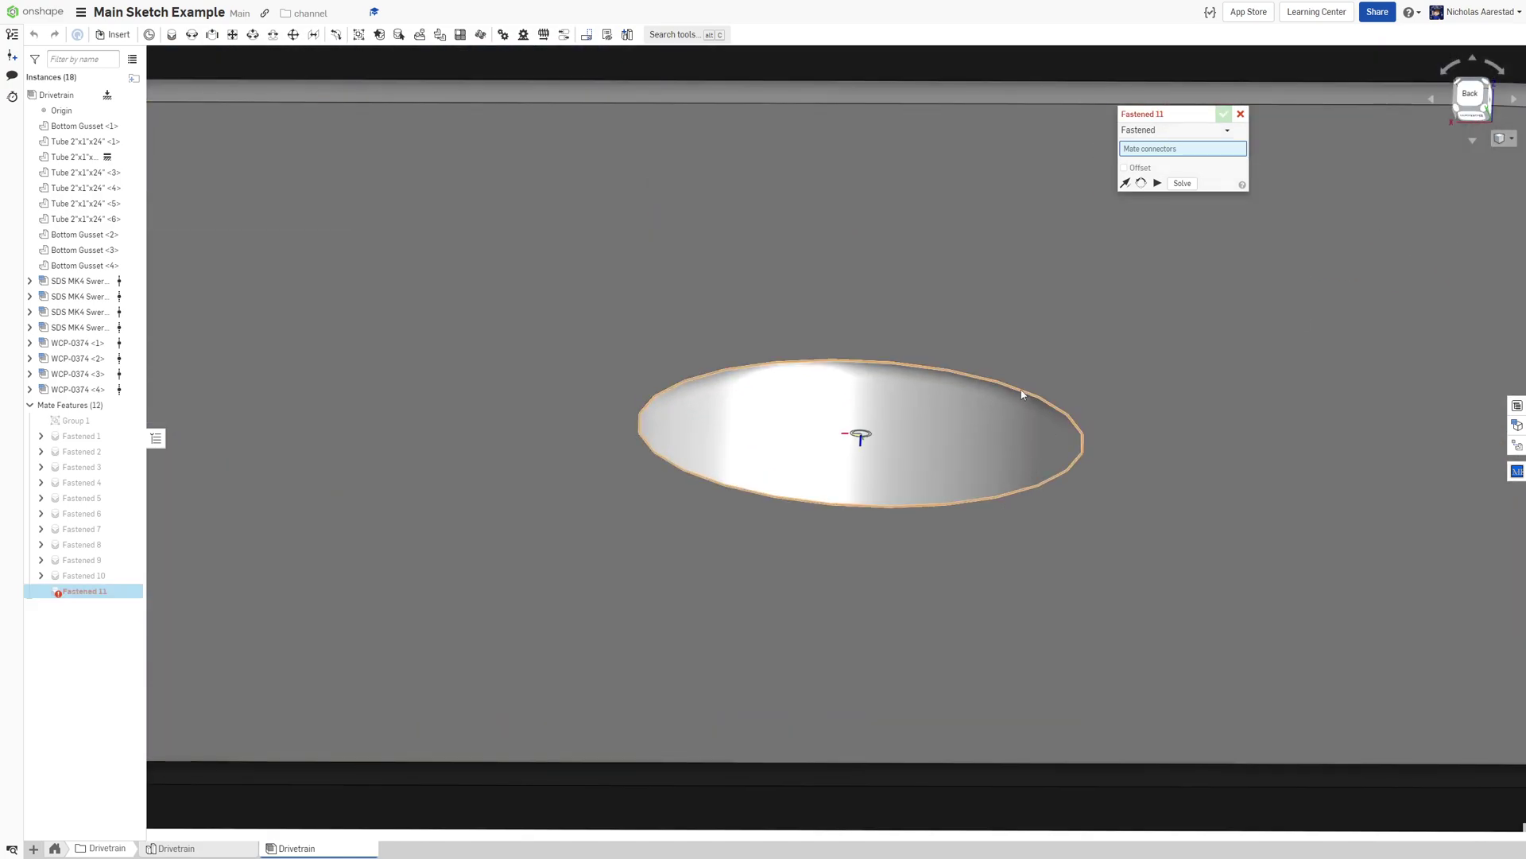
scroll(1080, 447, "down", 1)
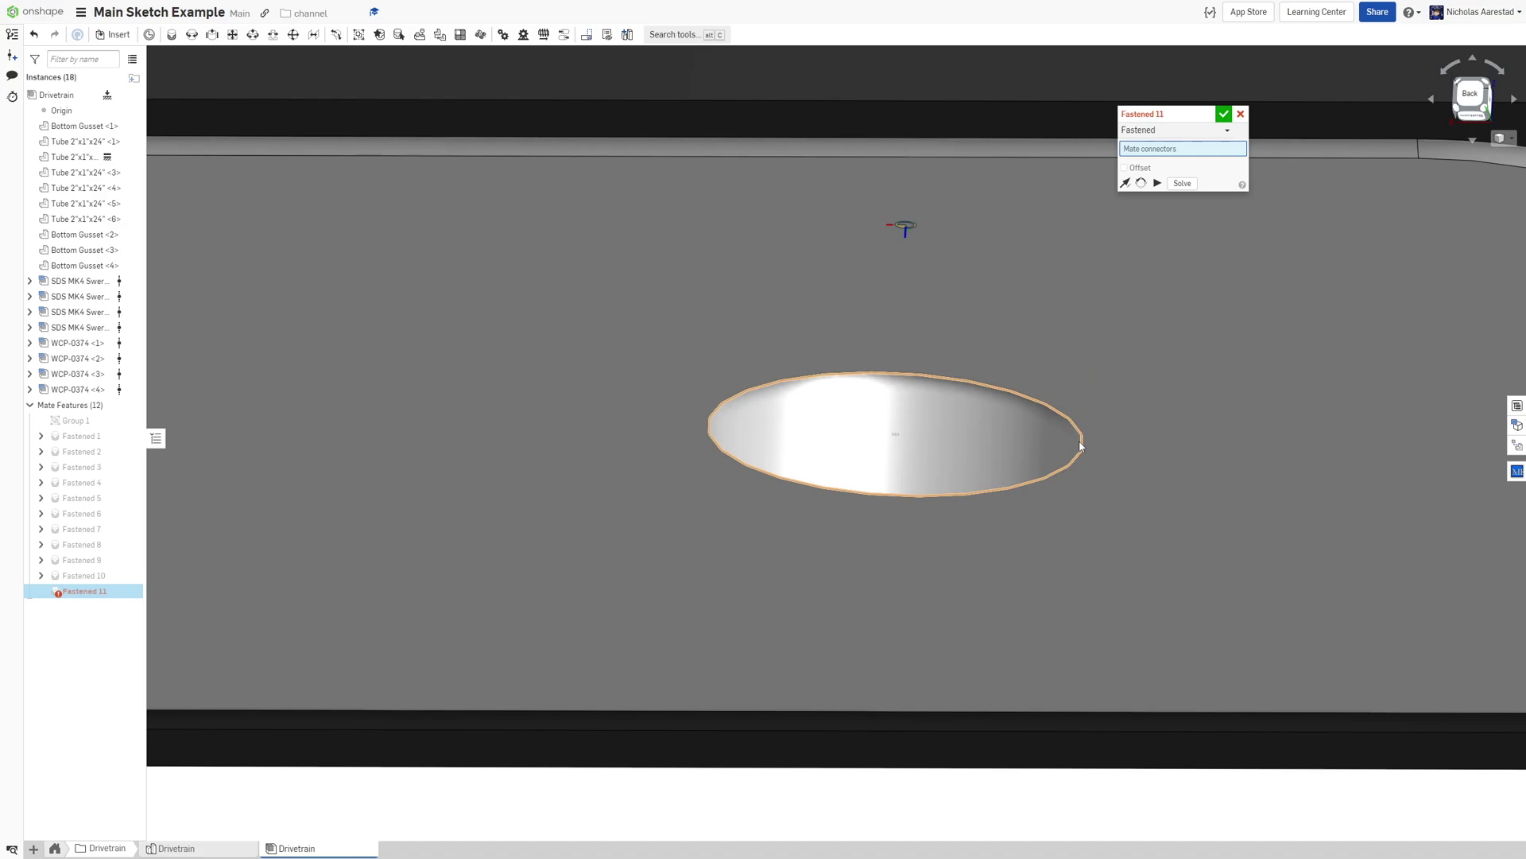
left_click(1080, 446)
Mate the last block's hole to the small hole behind the rear tube's other upper large hole, on the left as seen from behind
scroll(896, 436, "down", 5)
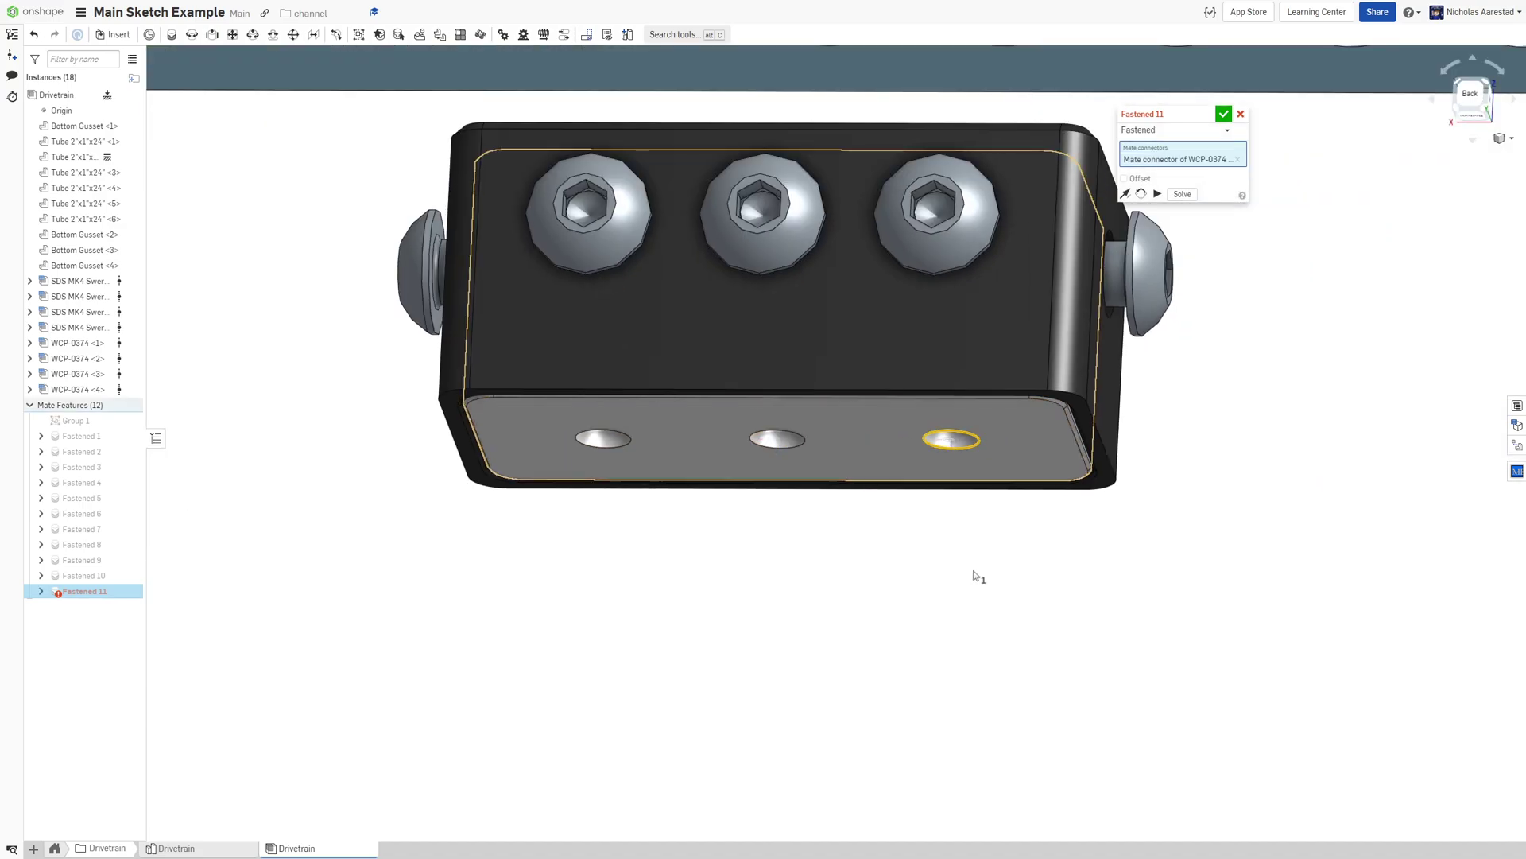
scroll(1076, 560, "down", 3)
scroll(1098, 565, "down", 3)
scroll(724, 449, "up", 10)
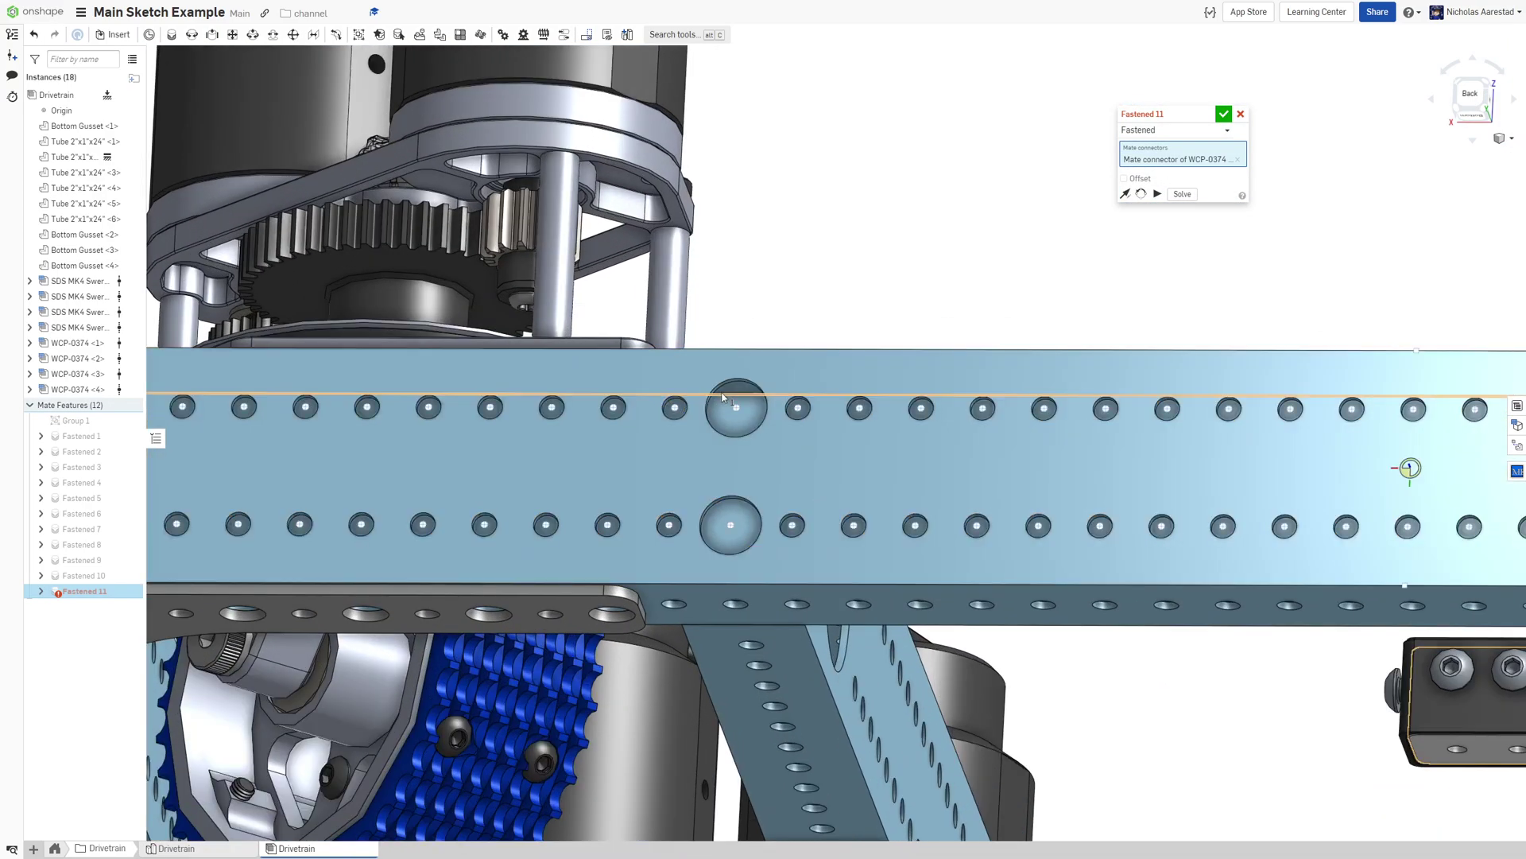
scroll(750, 432, "up", 4)
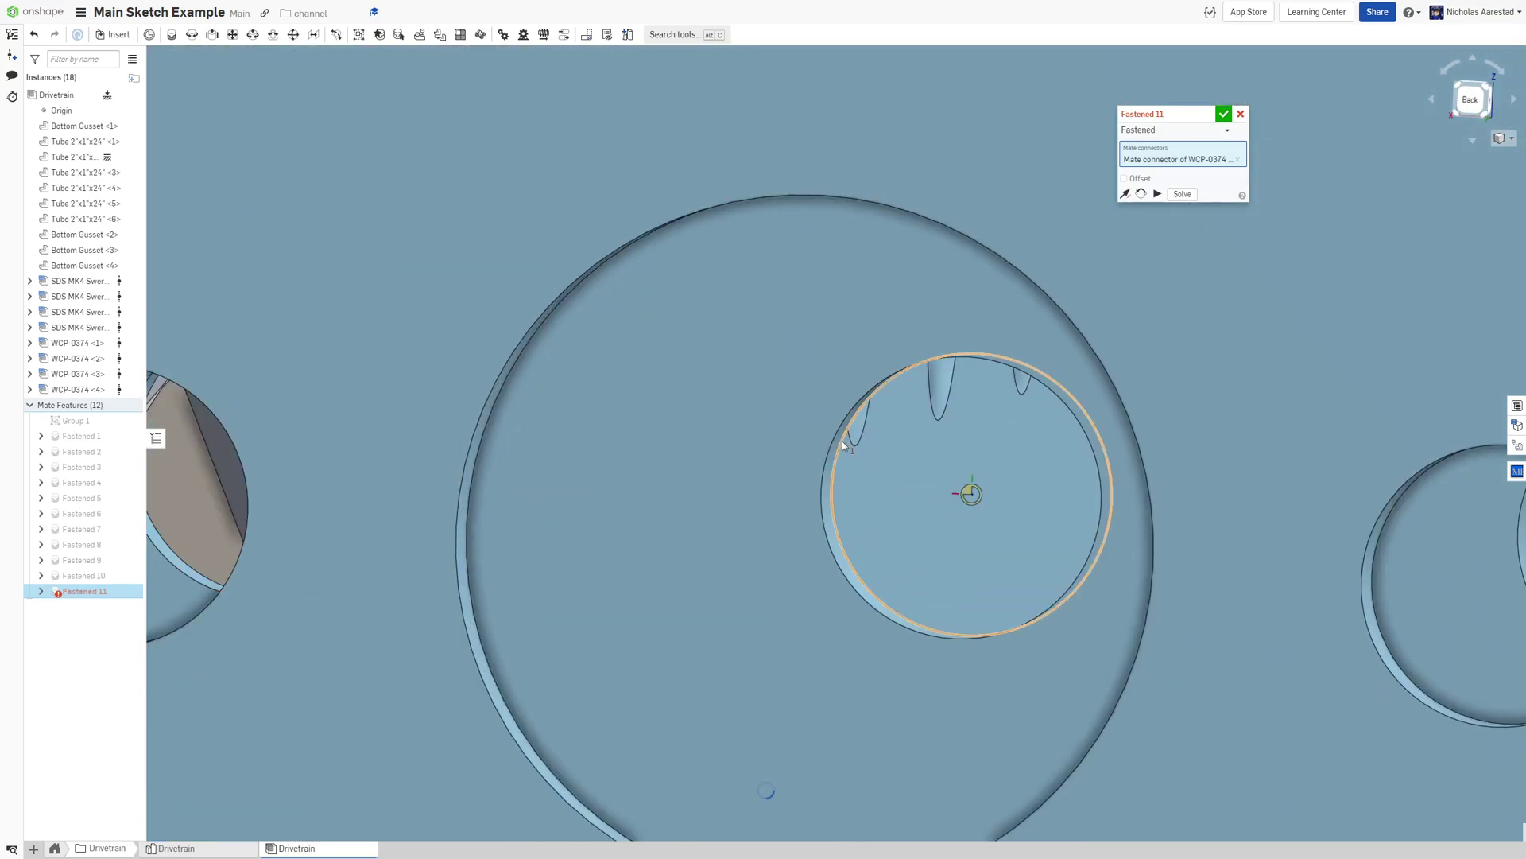
left_click(841, 440)
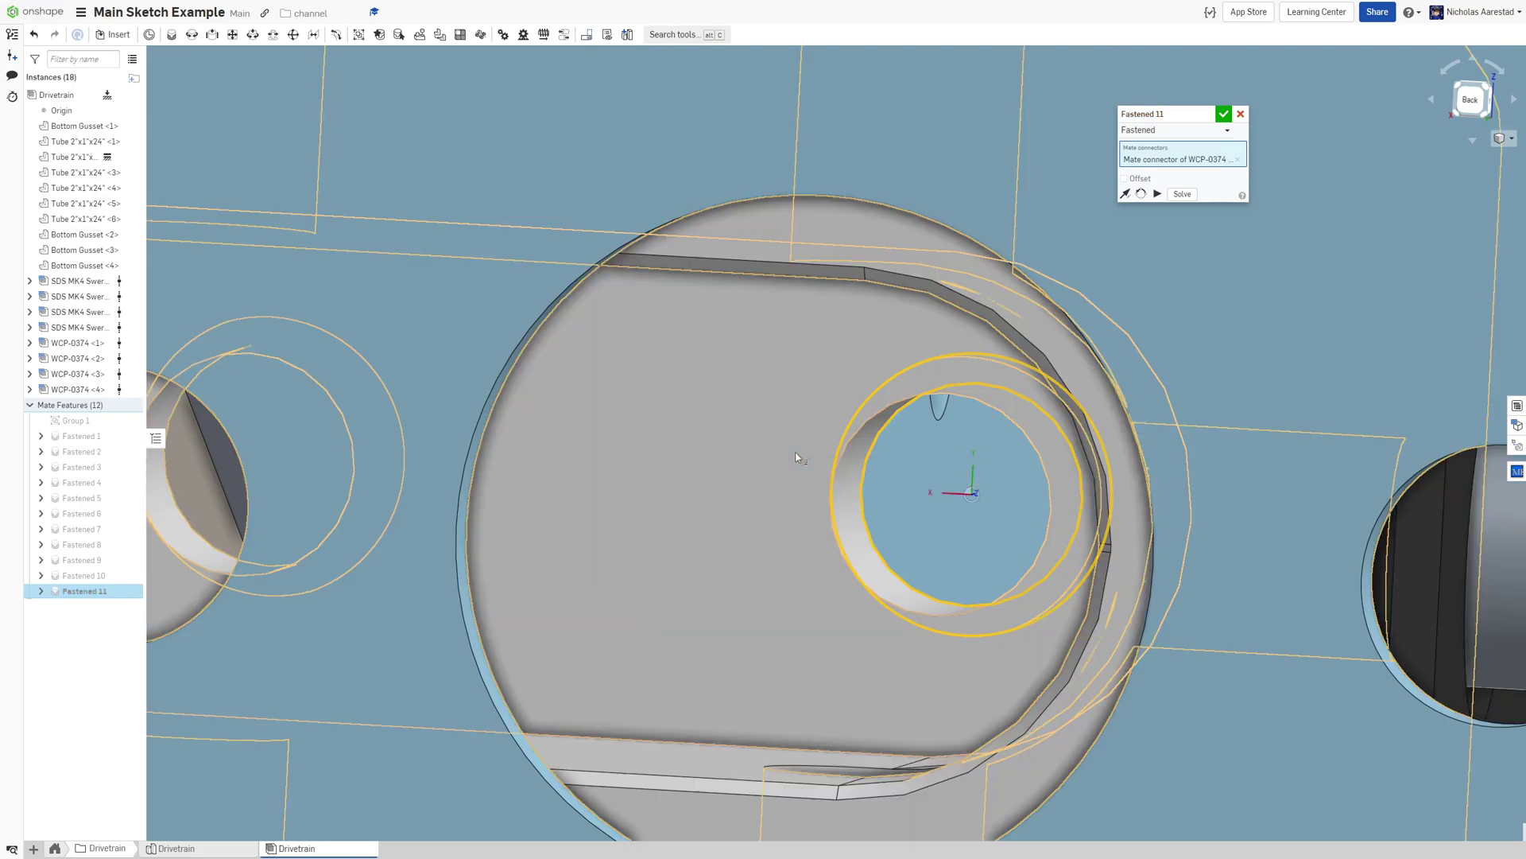
Flip and rotate the fourth WCP-0374 block upright into the inner tube end and accept its Fastened mate
scroll(797, 457, "down", 10)
left_click(894, 477)
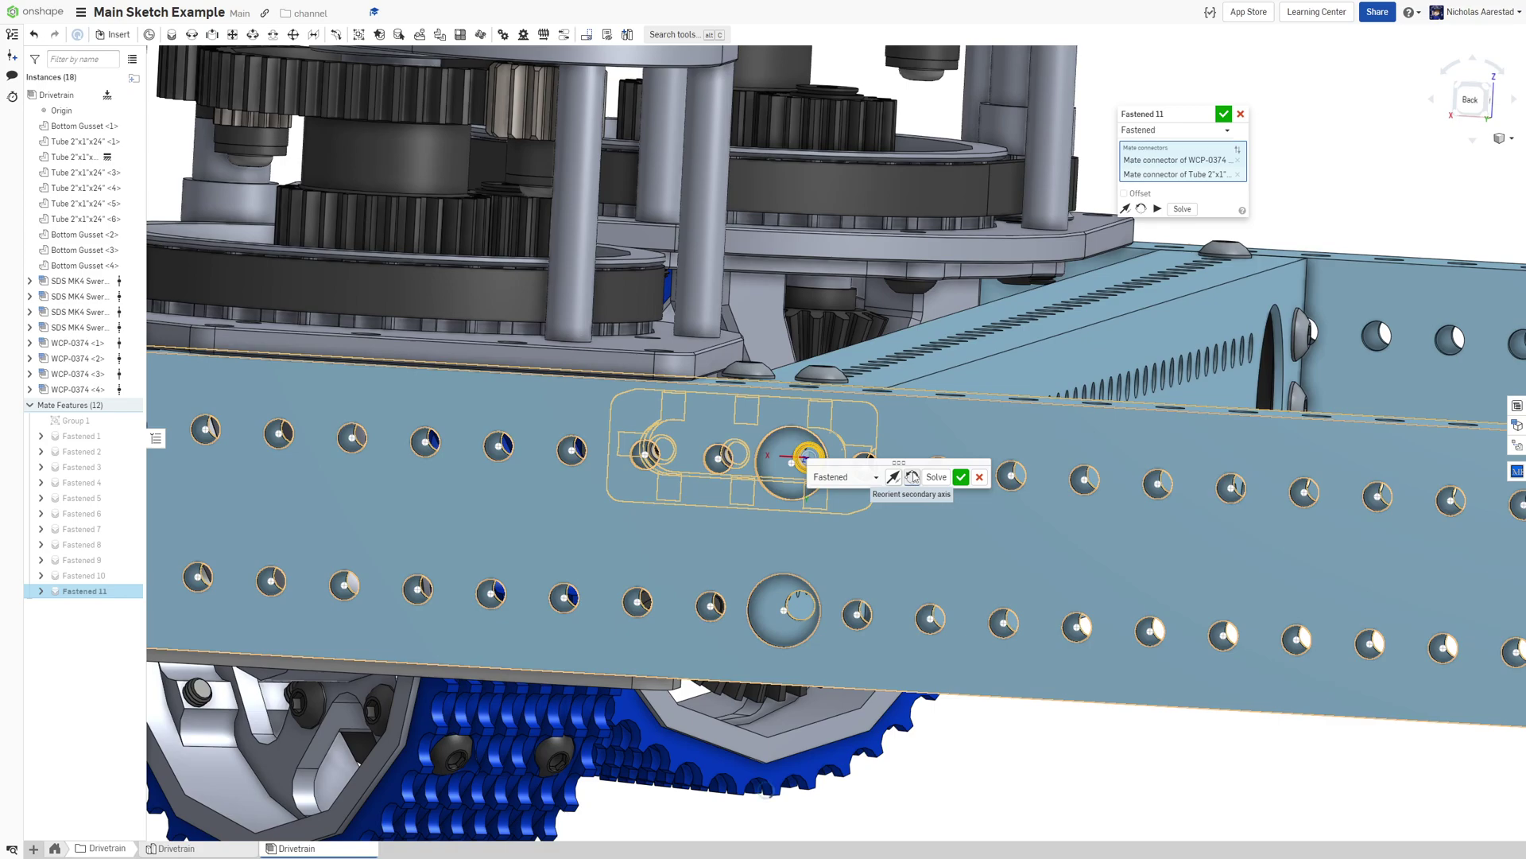
left_click(912, 477)
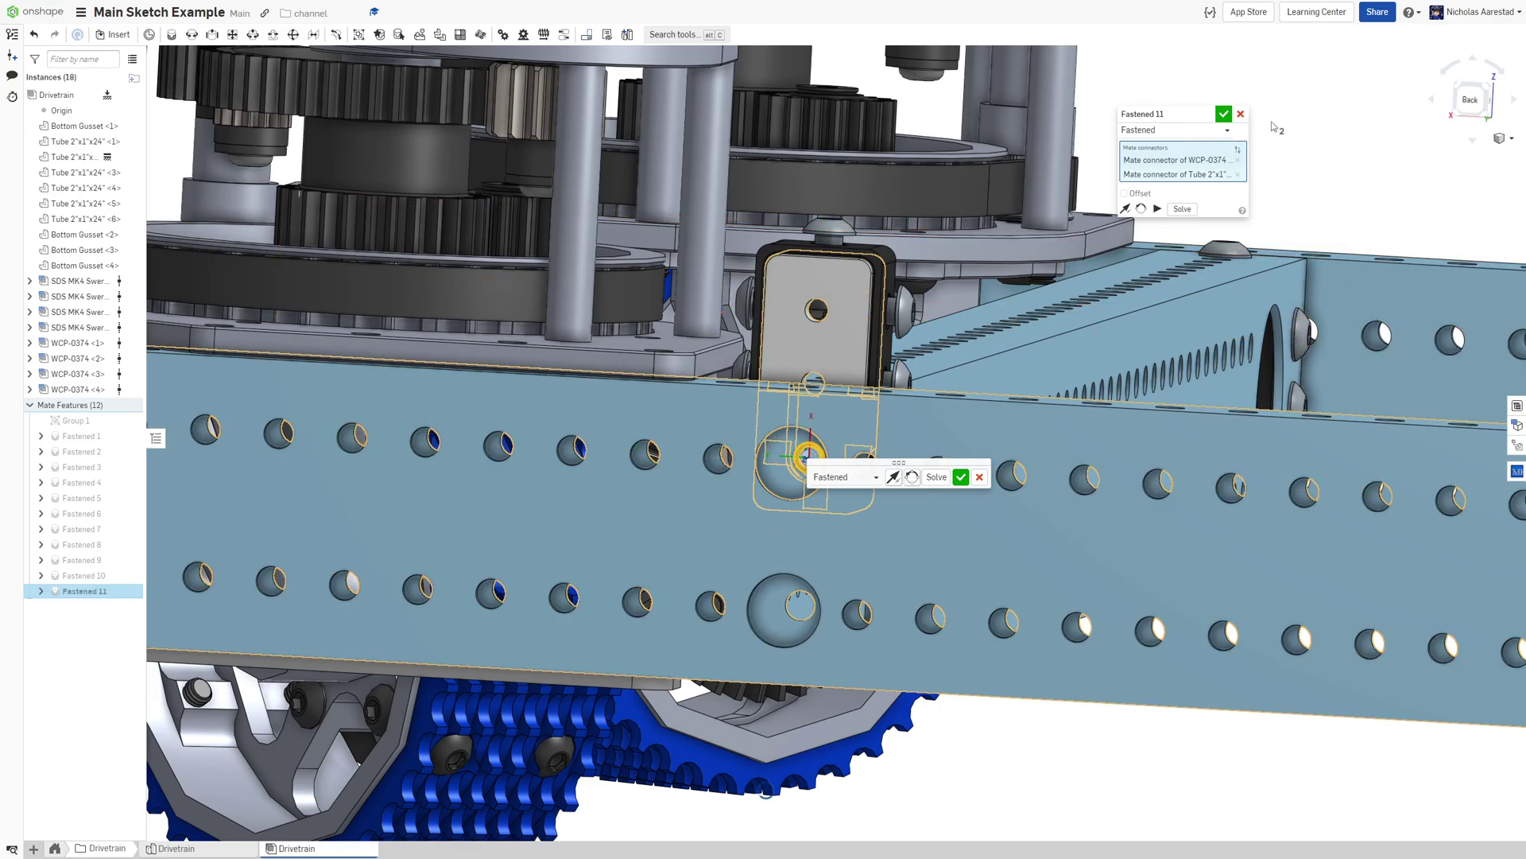
left_click(1223, 114)
Create a new assembly named Full Robot at the document's top level, outside the Drivetrain folder
scroll(1383, 637, "down", 10)
right_click_drag(995, 290, 732, 578)
scroll(830, 257, "up", 5)
scroll(818, 290, "down", 5)
scroll(1017, 261, "down", 3)
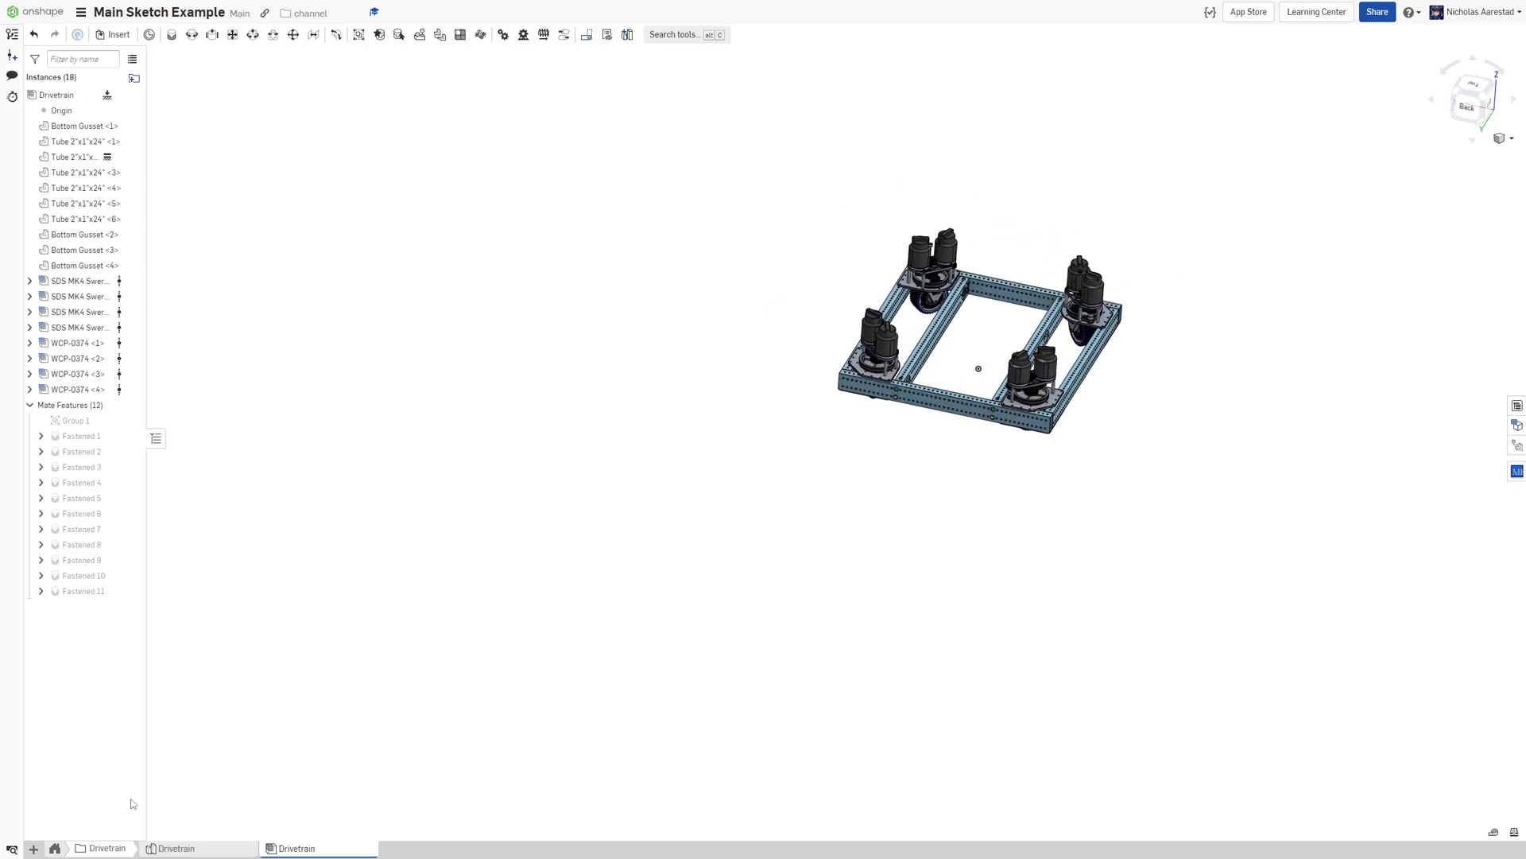
left_click(35, 849)
left_click(79, 781)
right_click(379, 850)
left_click(330, 741)
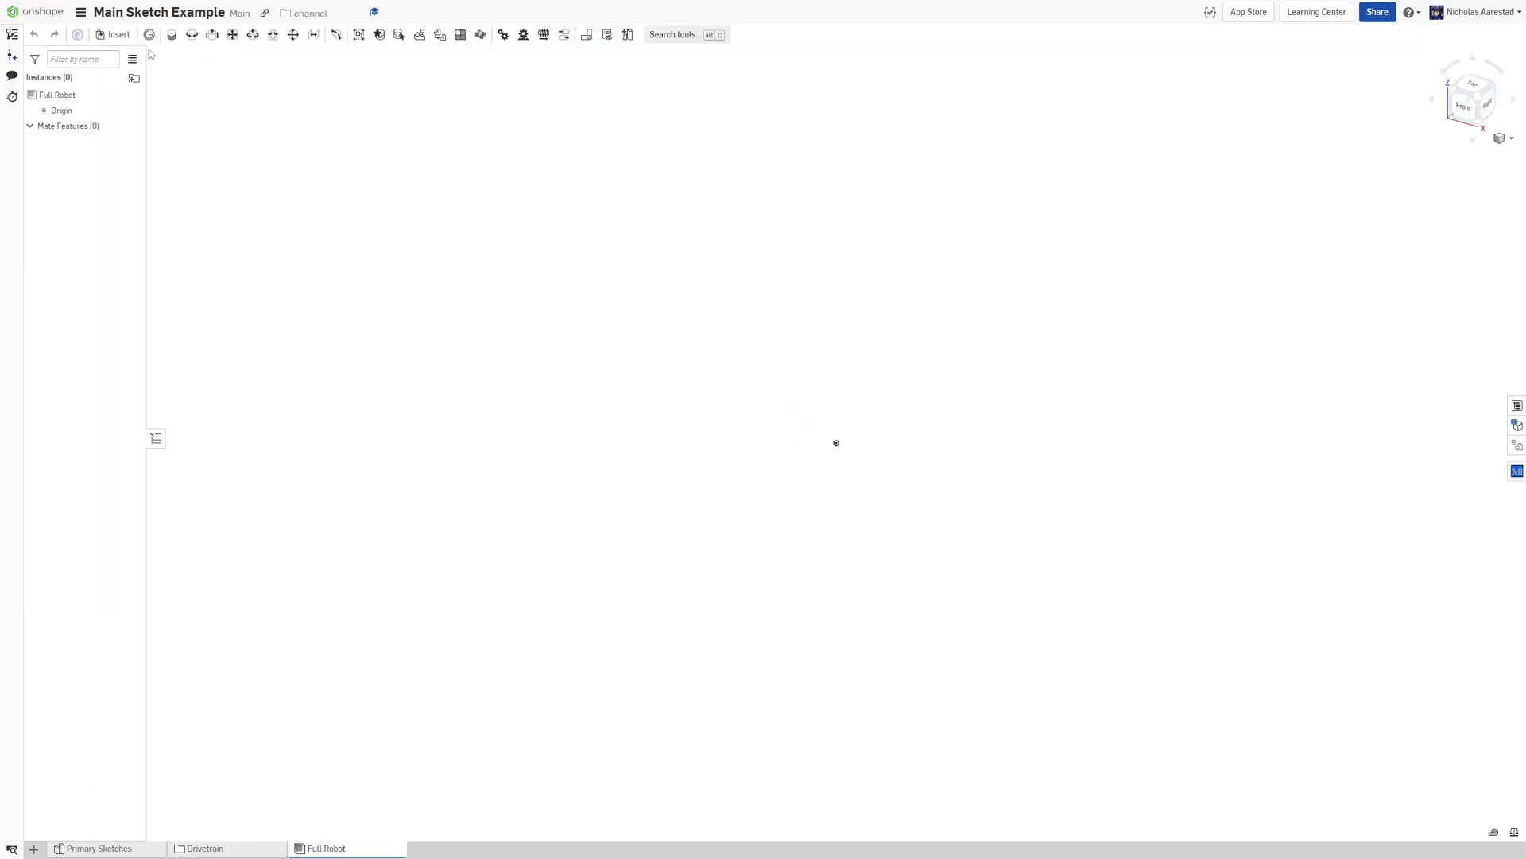
In the Drivetrain part studio, start a mate connector and place it on the origin below the frame
mouse_move(223, 852)
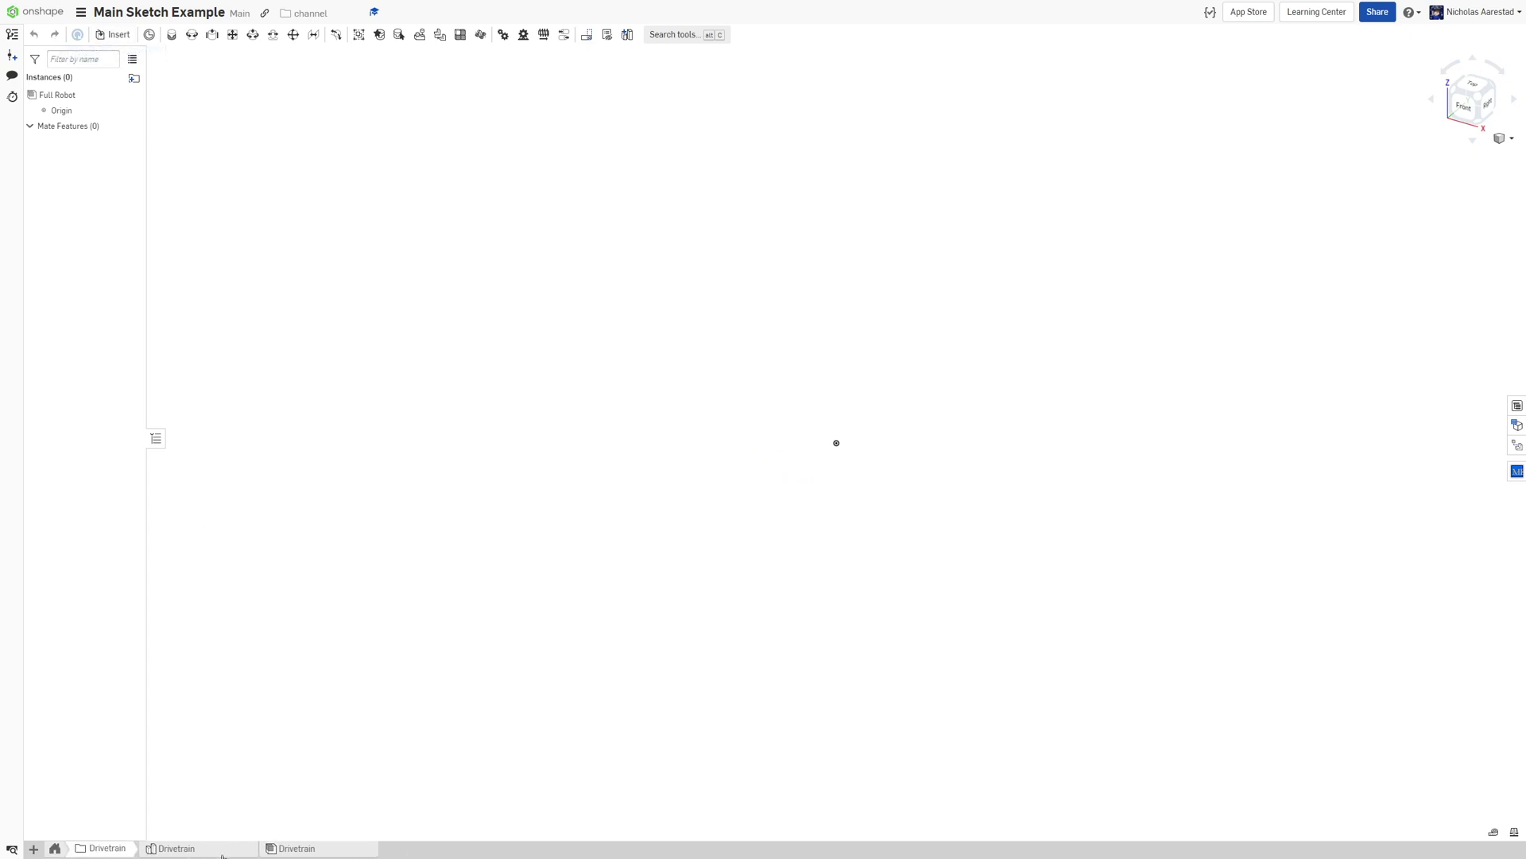
left_click(217, 851)
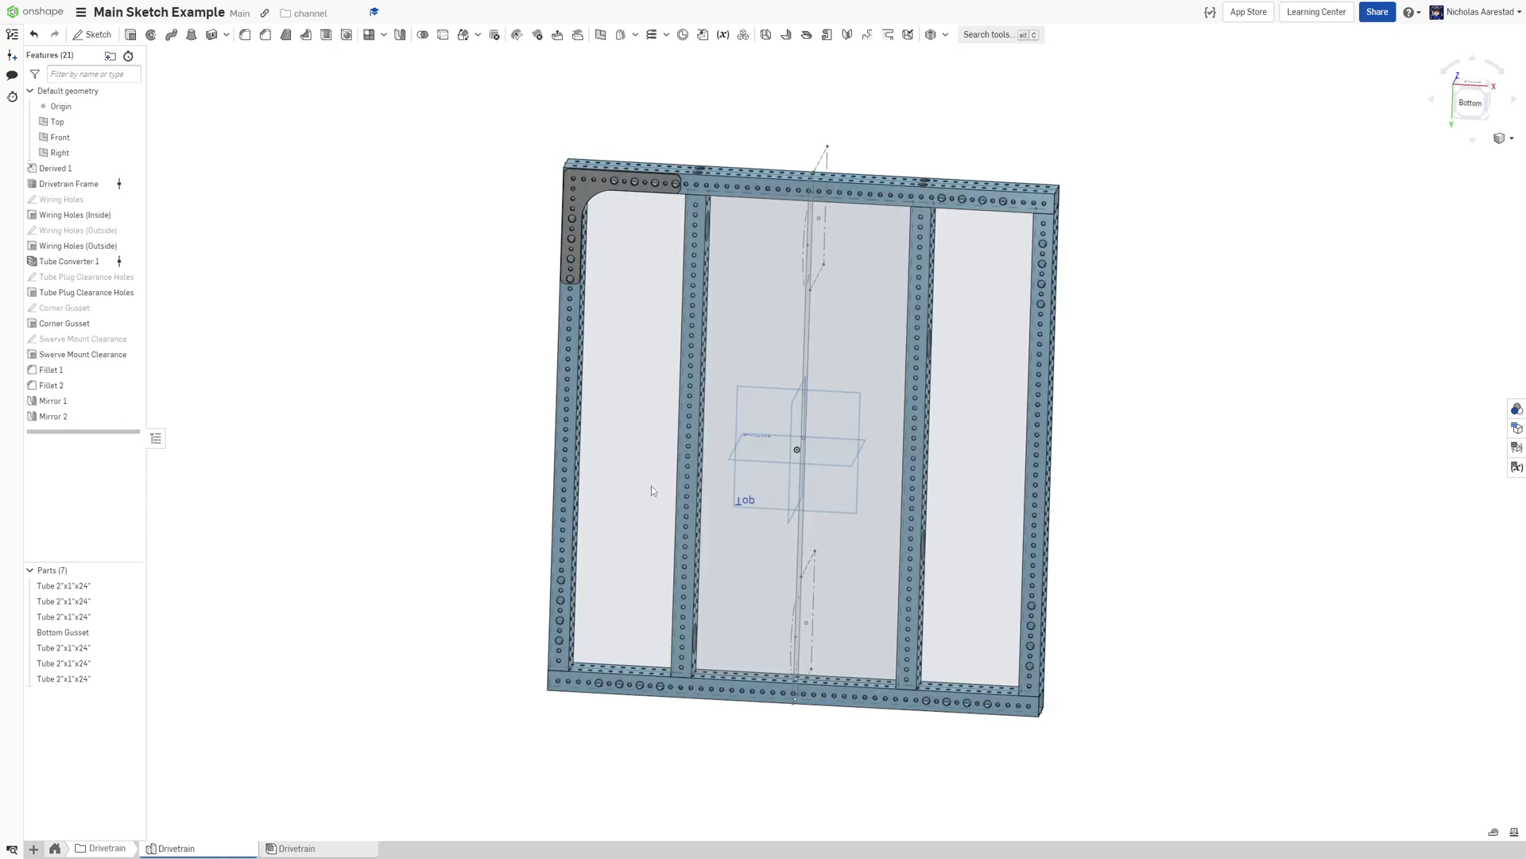
right_click_drag(652, 487, 928, 555)
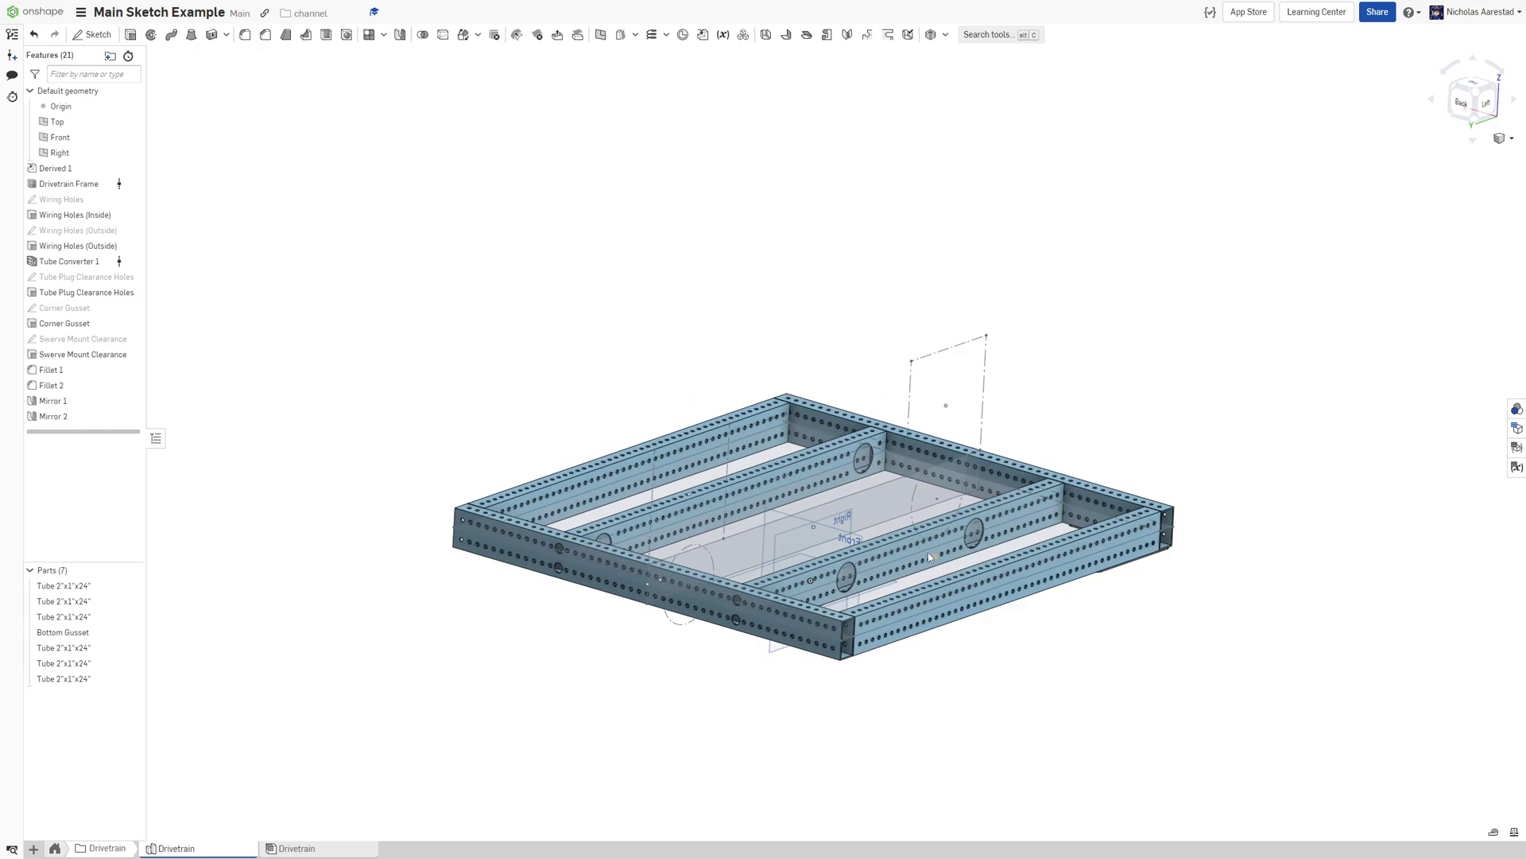
left_click(681, 34)
scroll(714, 555, "up", 5)
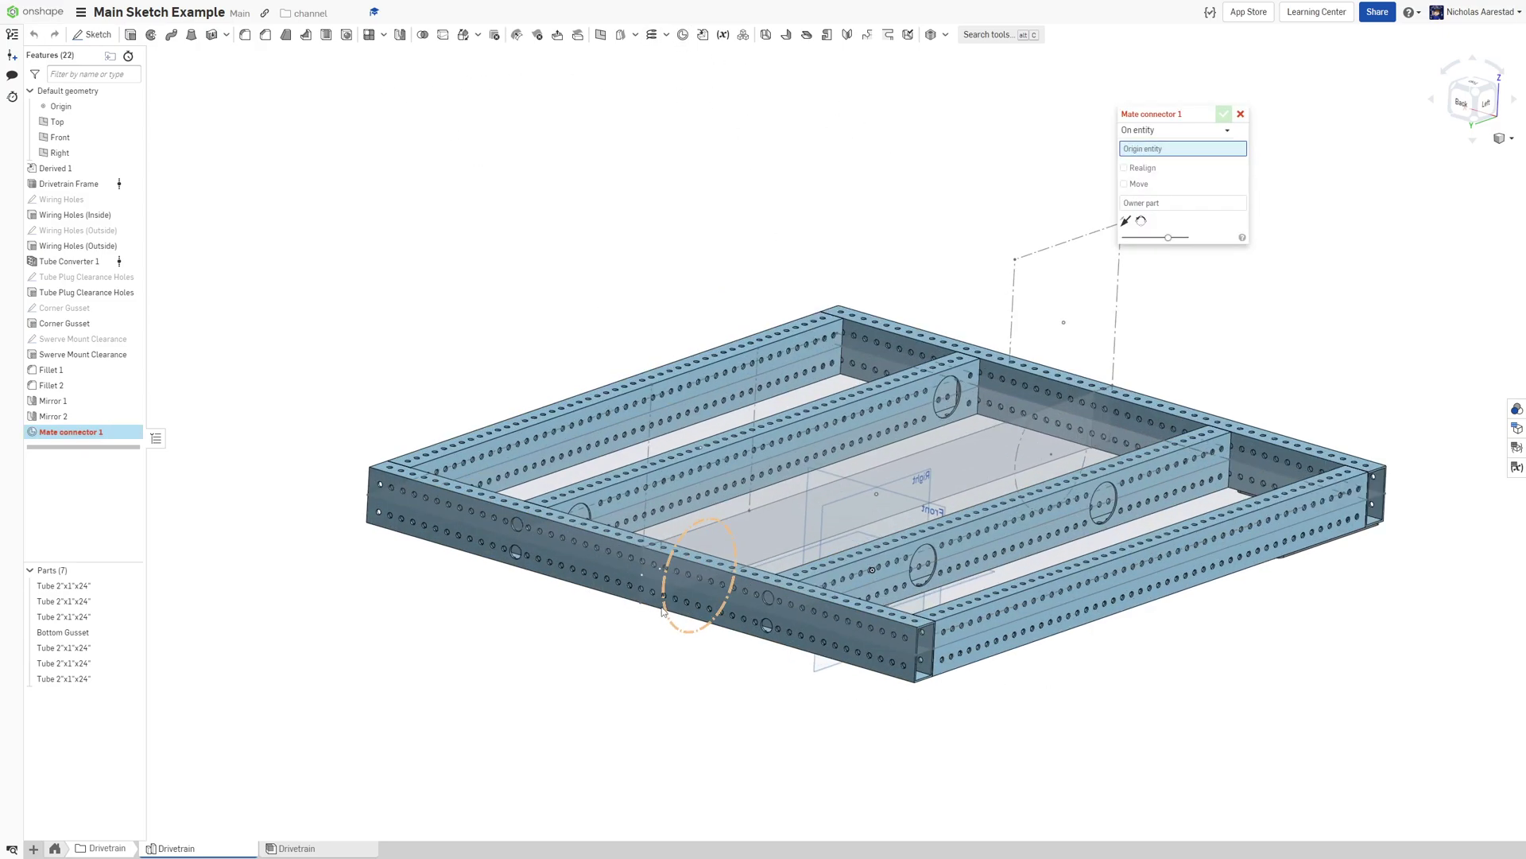
scroll(714, 555, "down", 4)
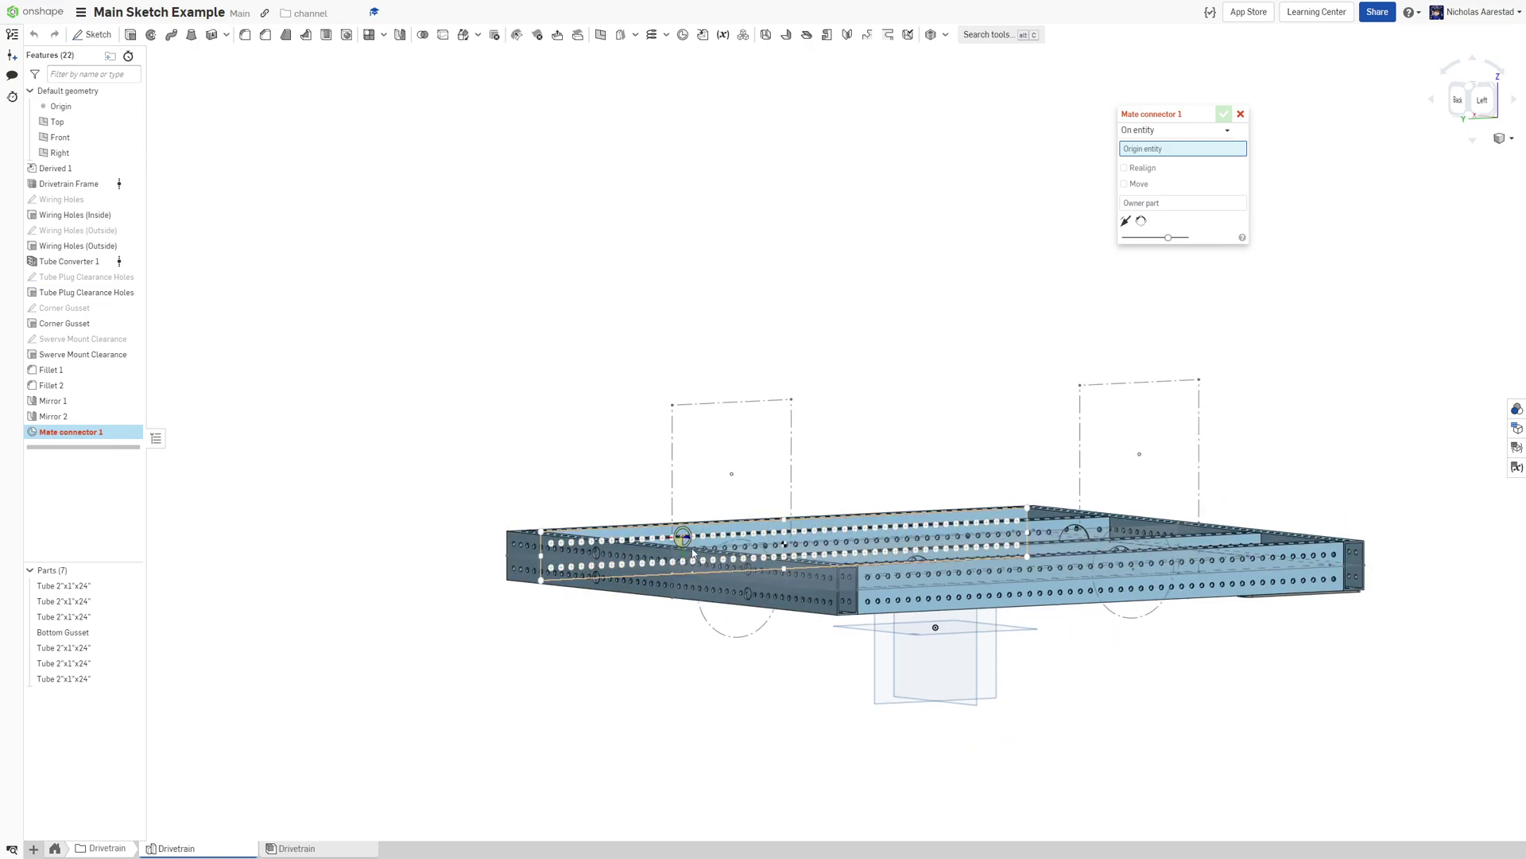
scroll(950, 598, "up", 3)
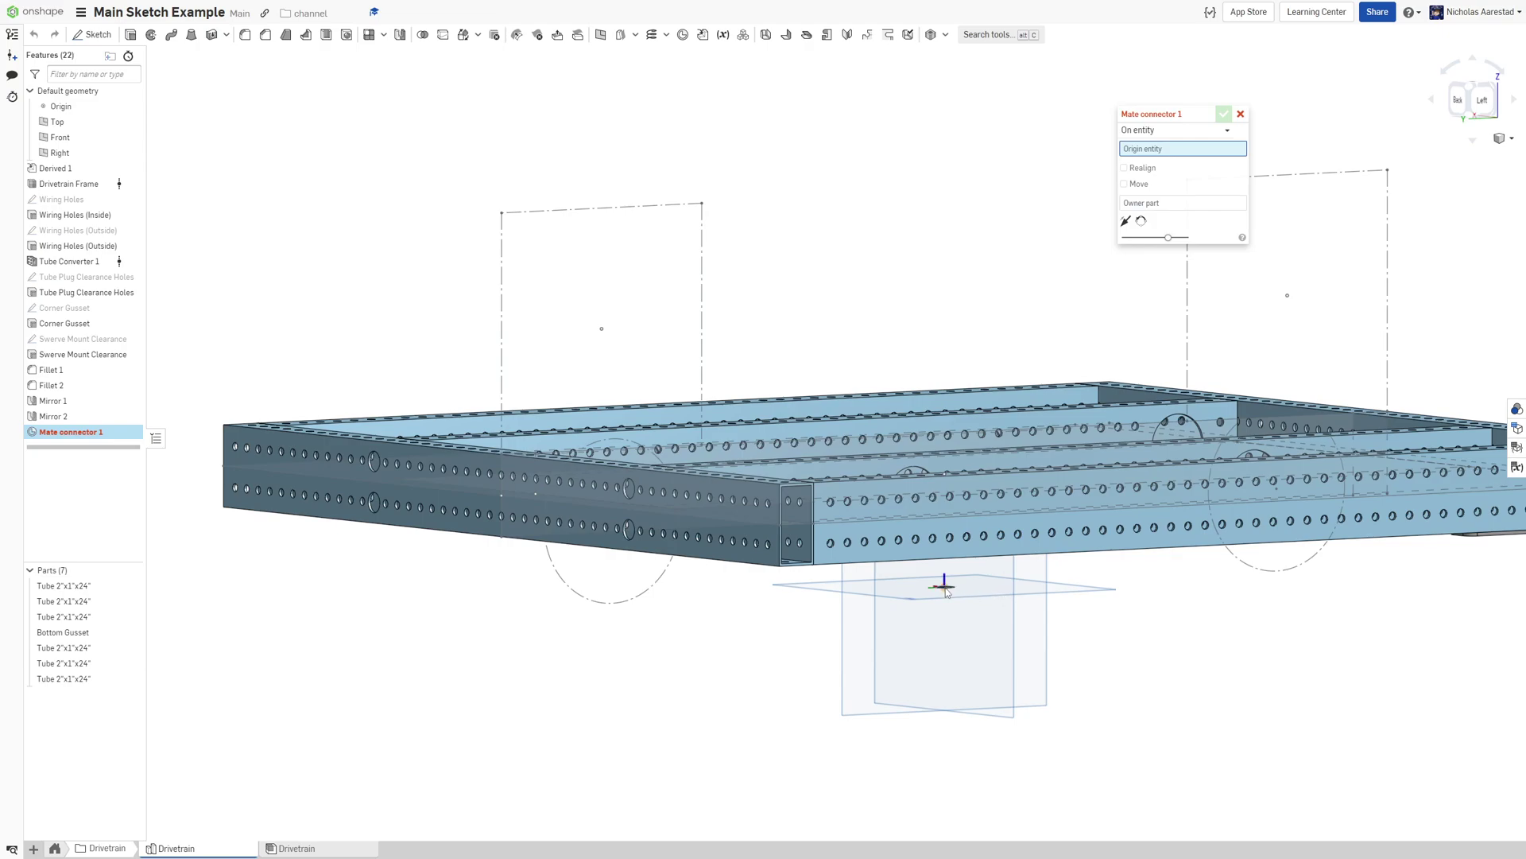
left_click(946, 590)
Assign the rear 2"x1"x24" tube as the mate connector's owner part and accept the feature
left_click(1151, 221)
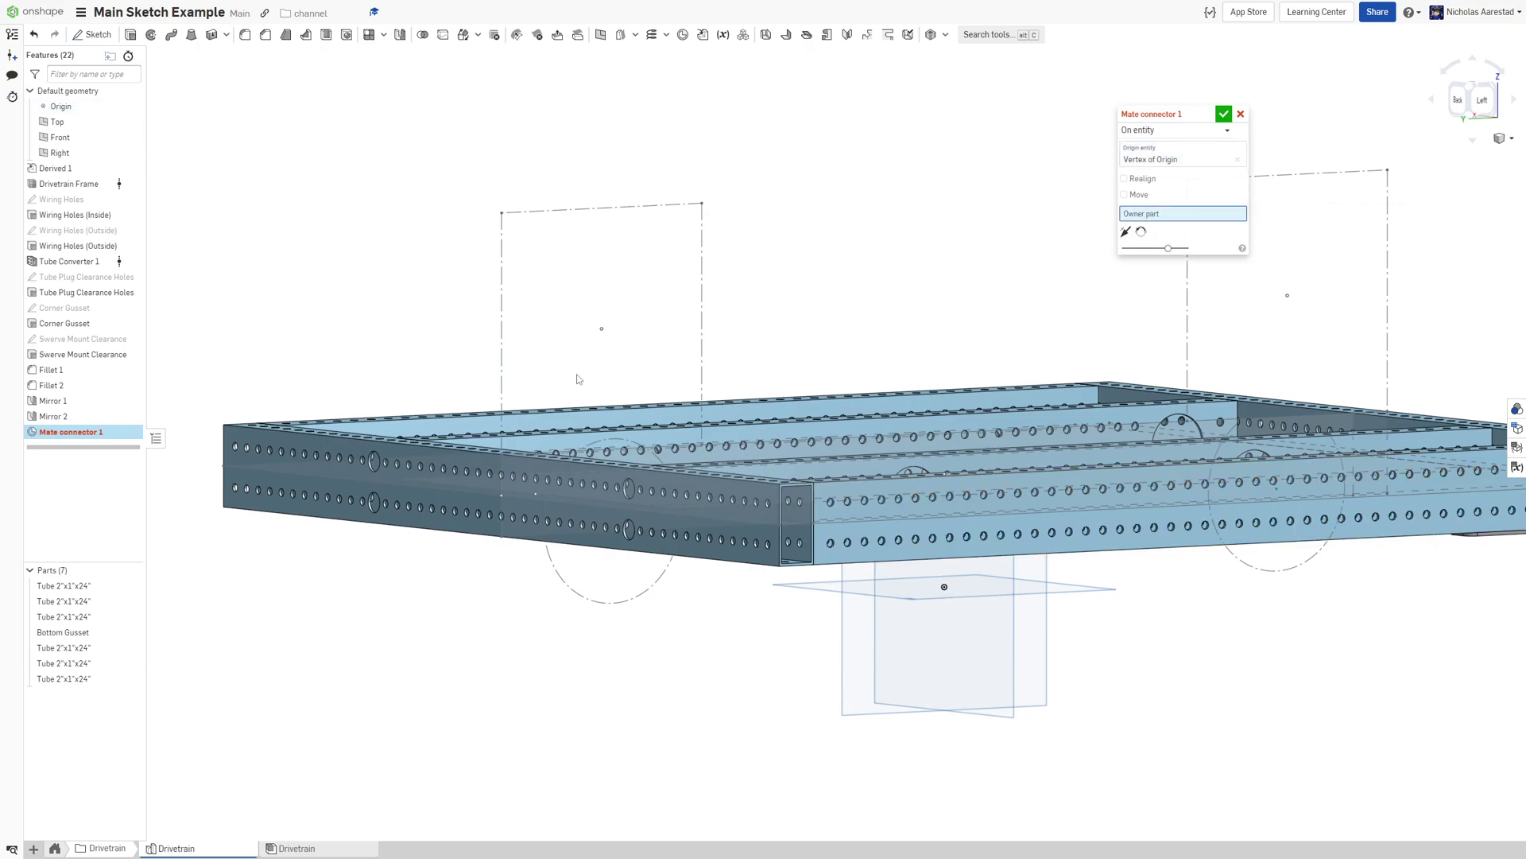
left_click(442, 465)
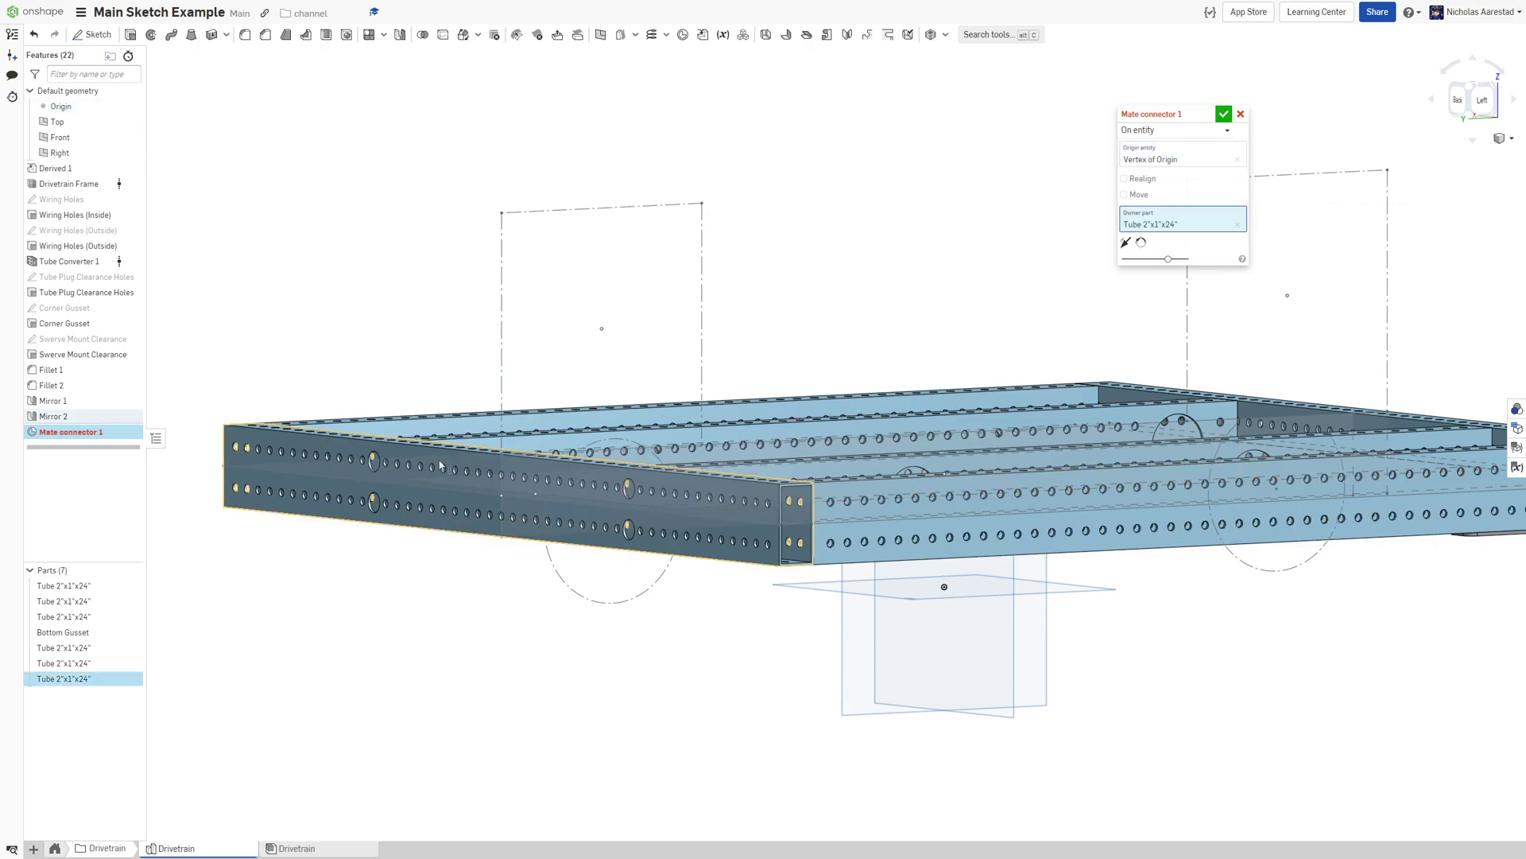
left_click(1224, 115)
key("shift+7")
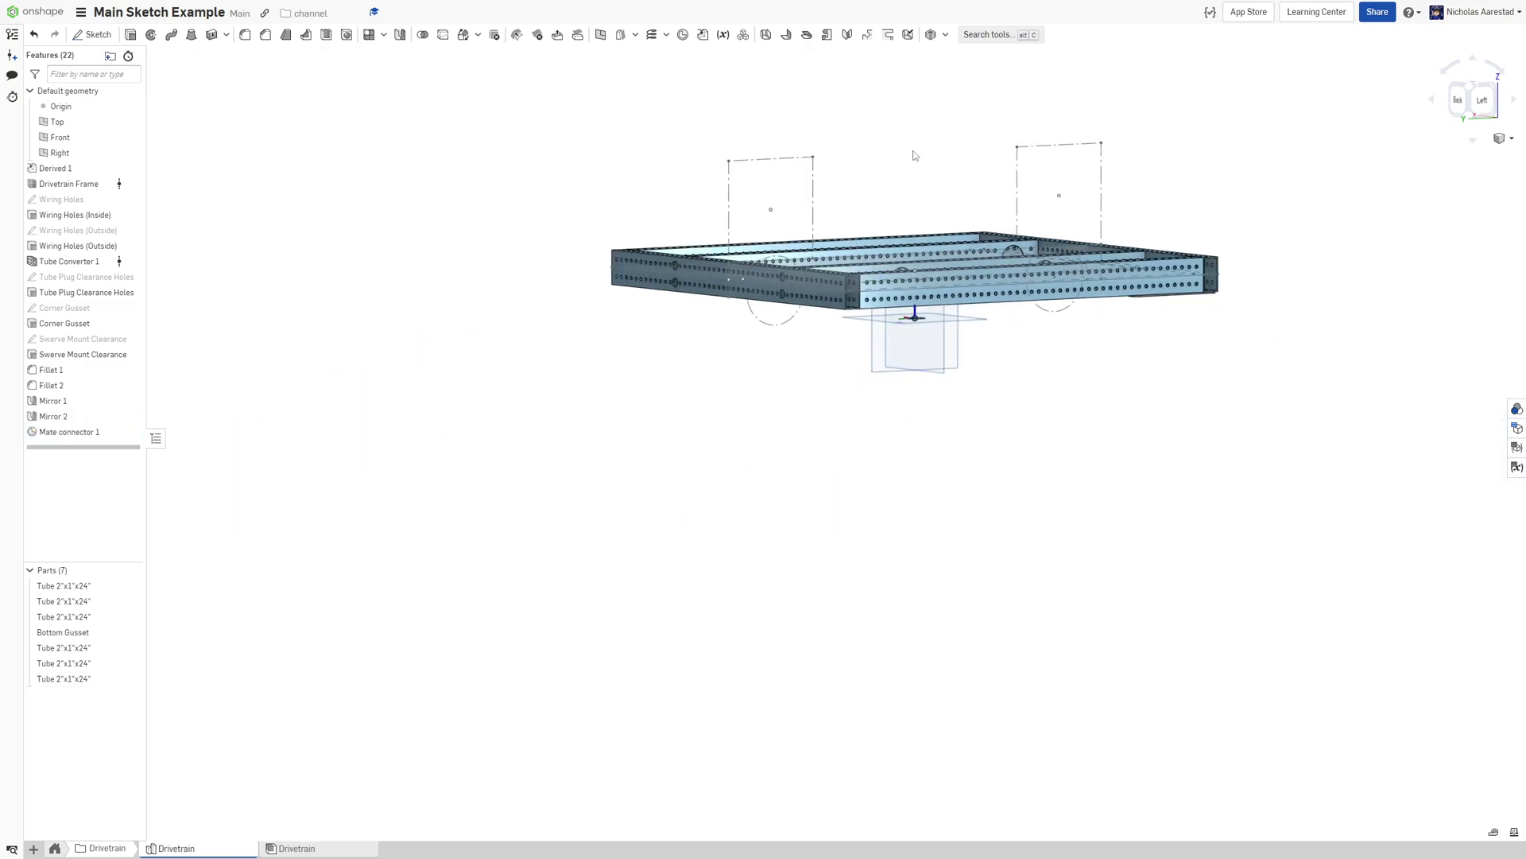
Check the mate connector in the Drivetrain assembly and return to the Full Robot assembly
left_click(316, 851)
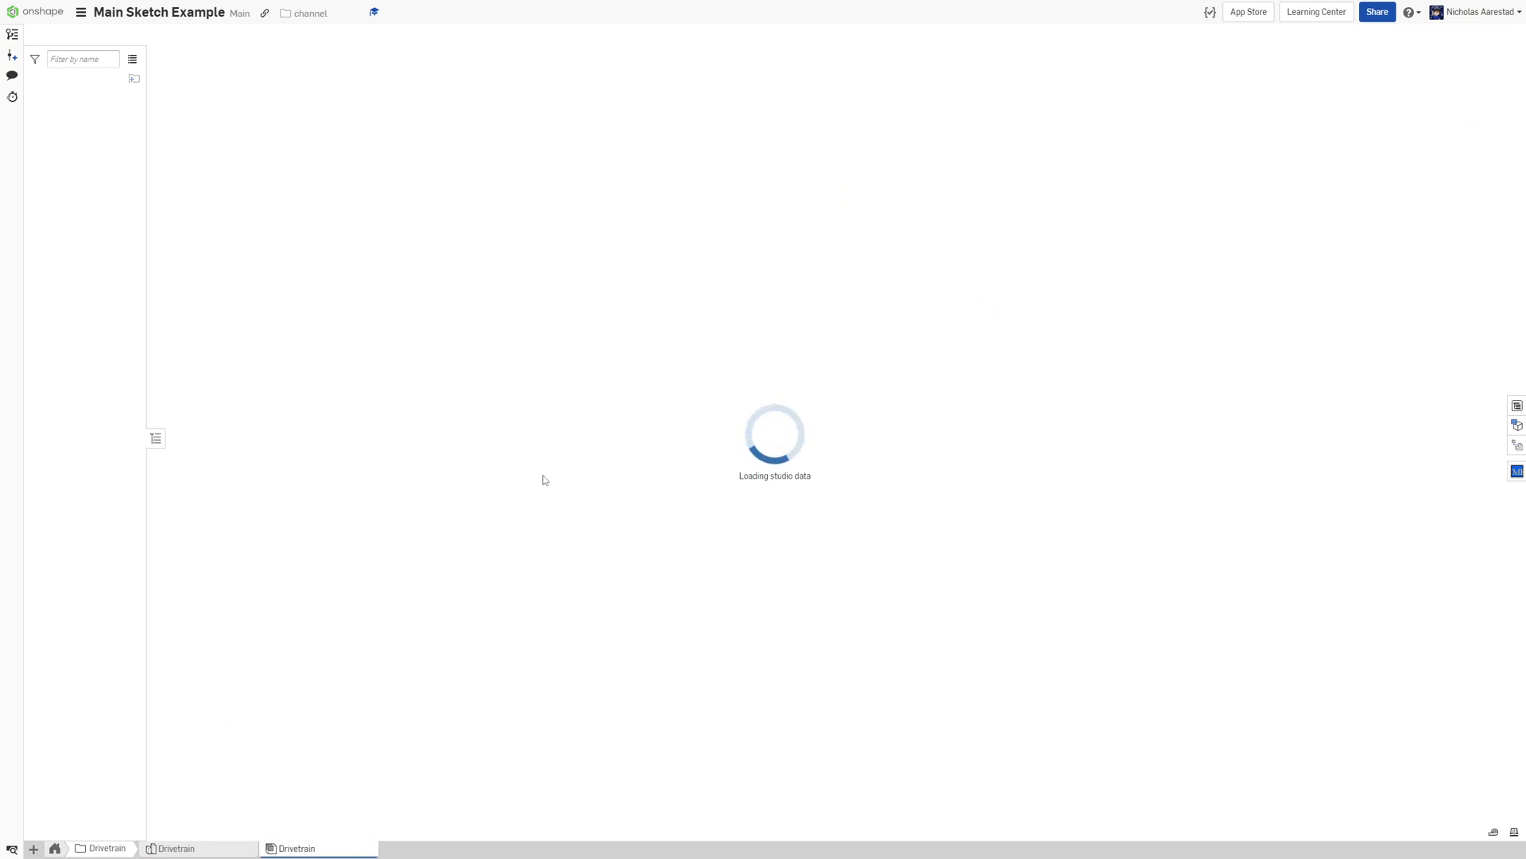
right_click_drag(985, 355, 1006, 301)
left_click(47, 849)
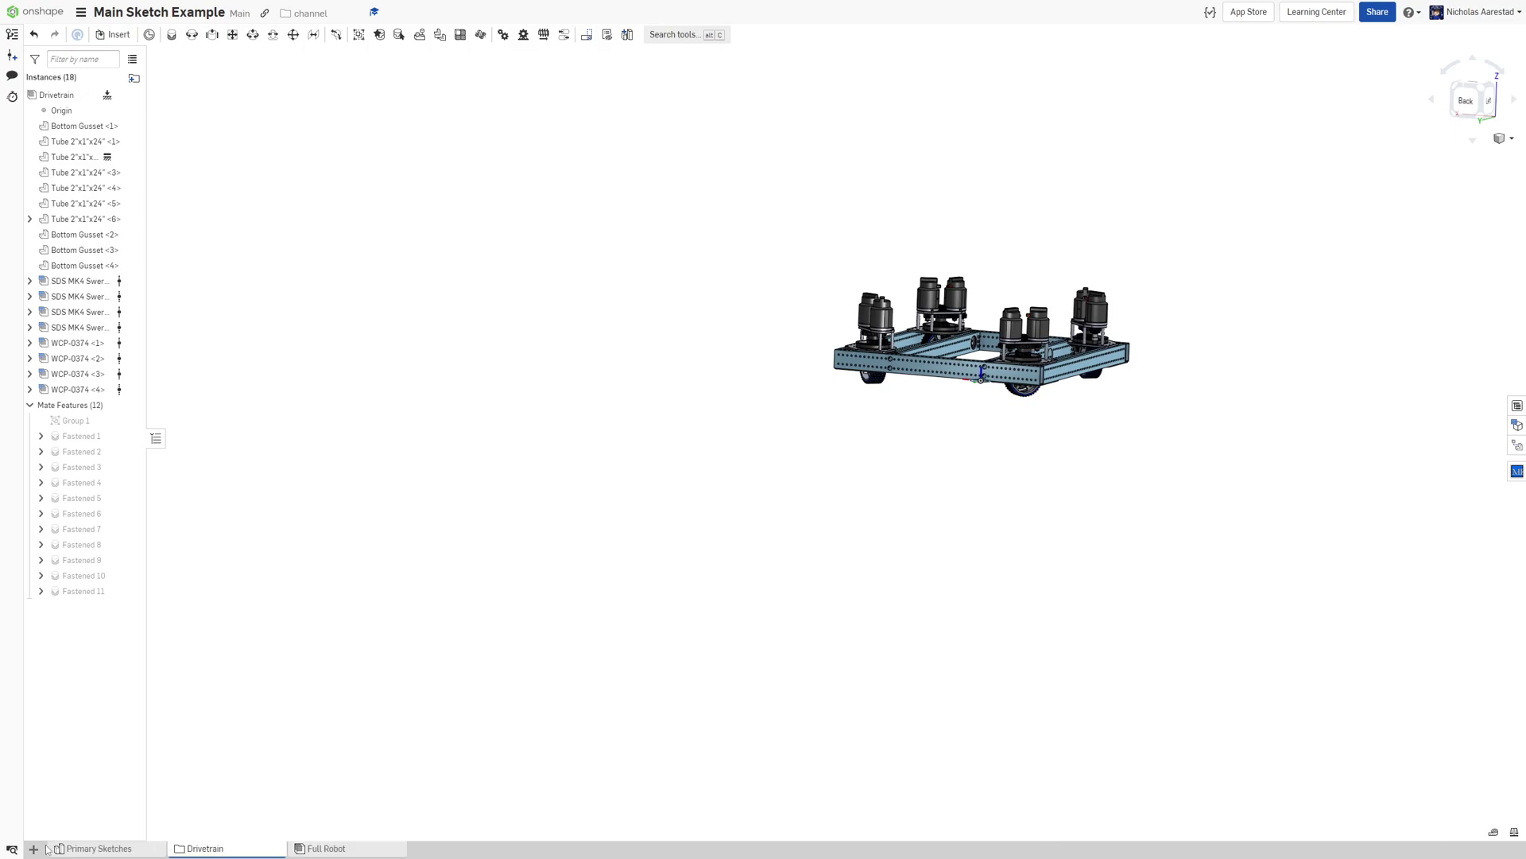
left_click(372, 852)
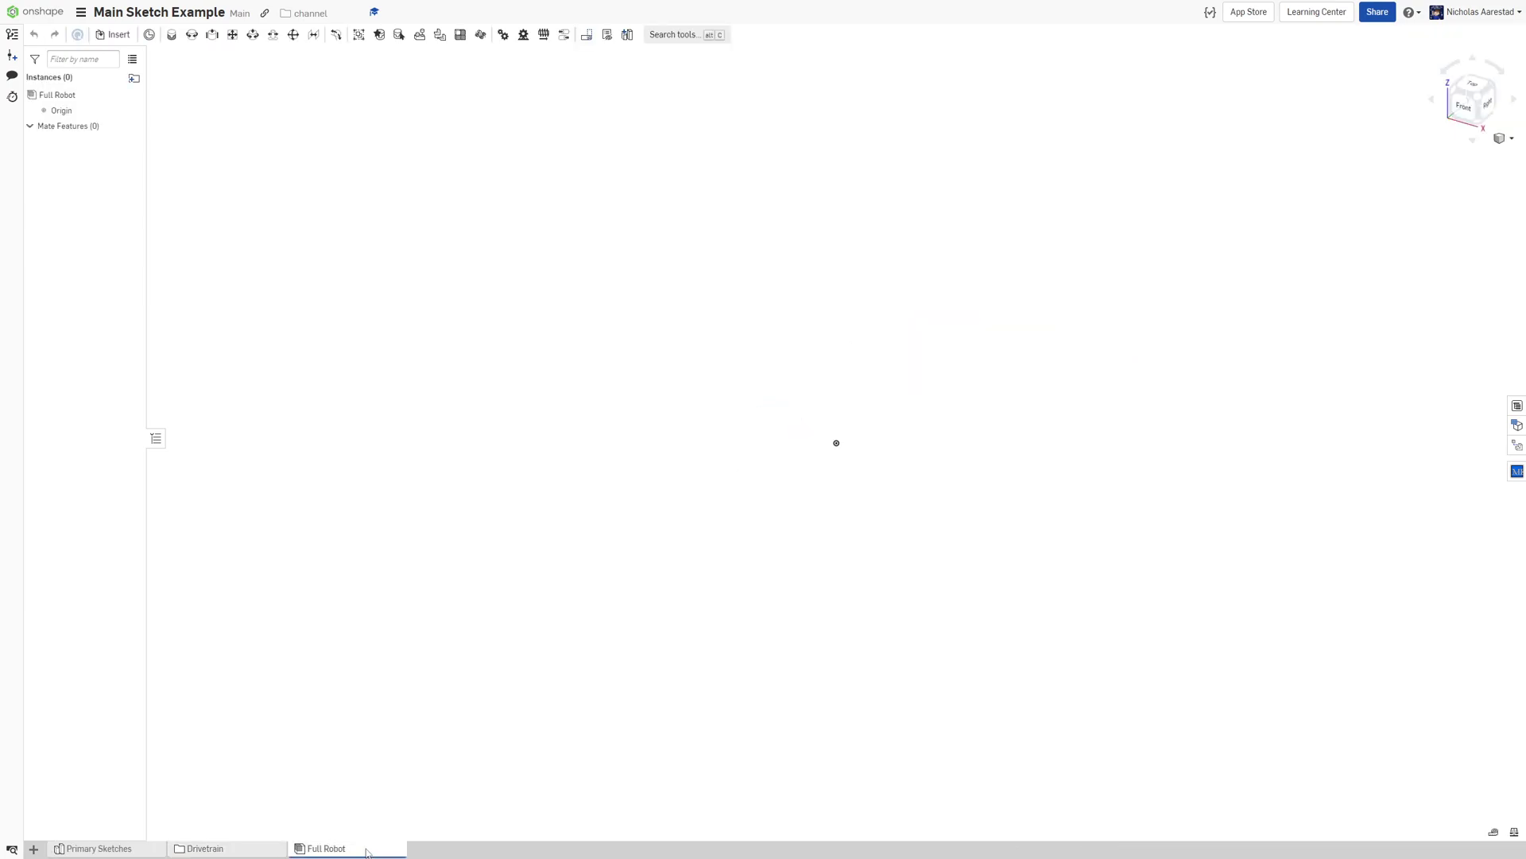
Insert the Drivetrain assembly from the current document into Full Robot as a single instance
left_click(121, 35)
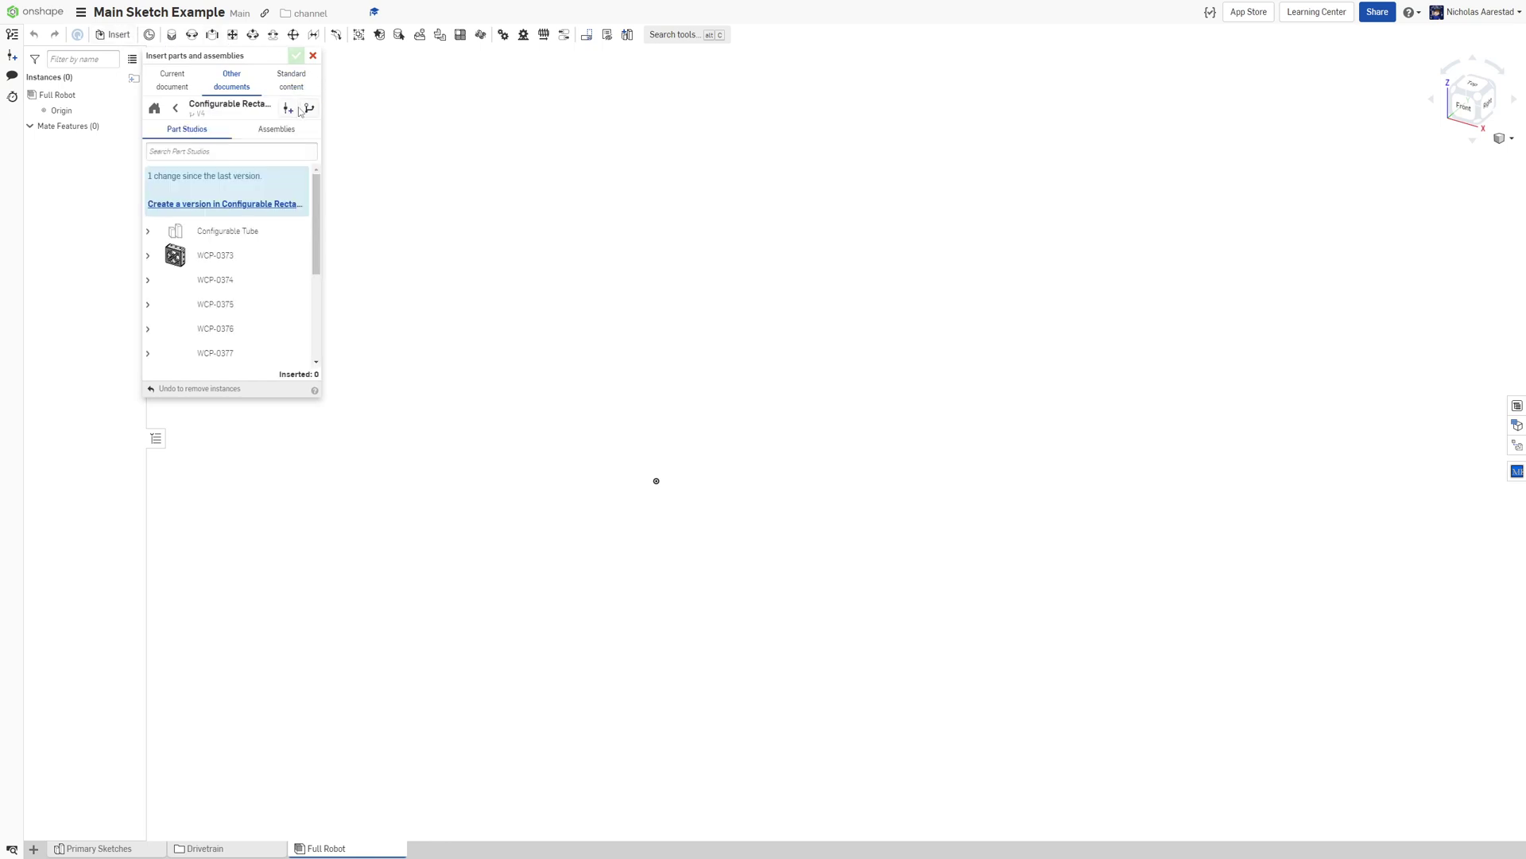
left_click(262, 133)
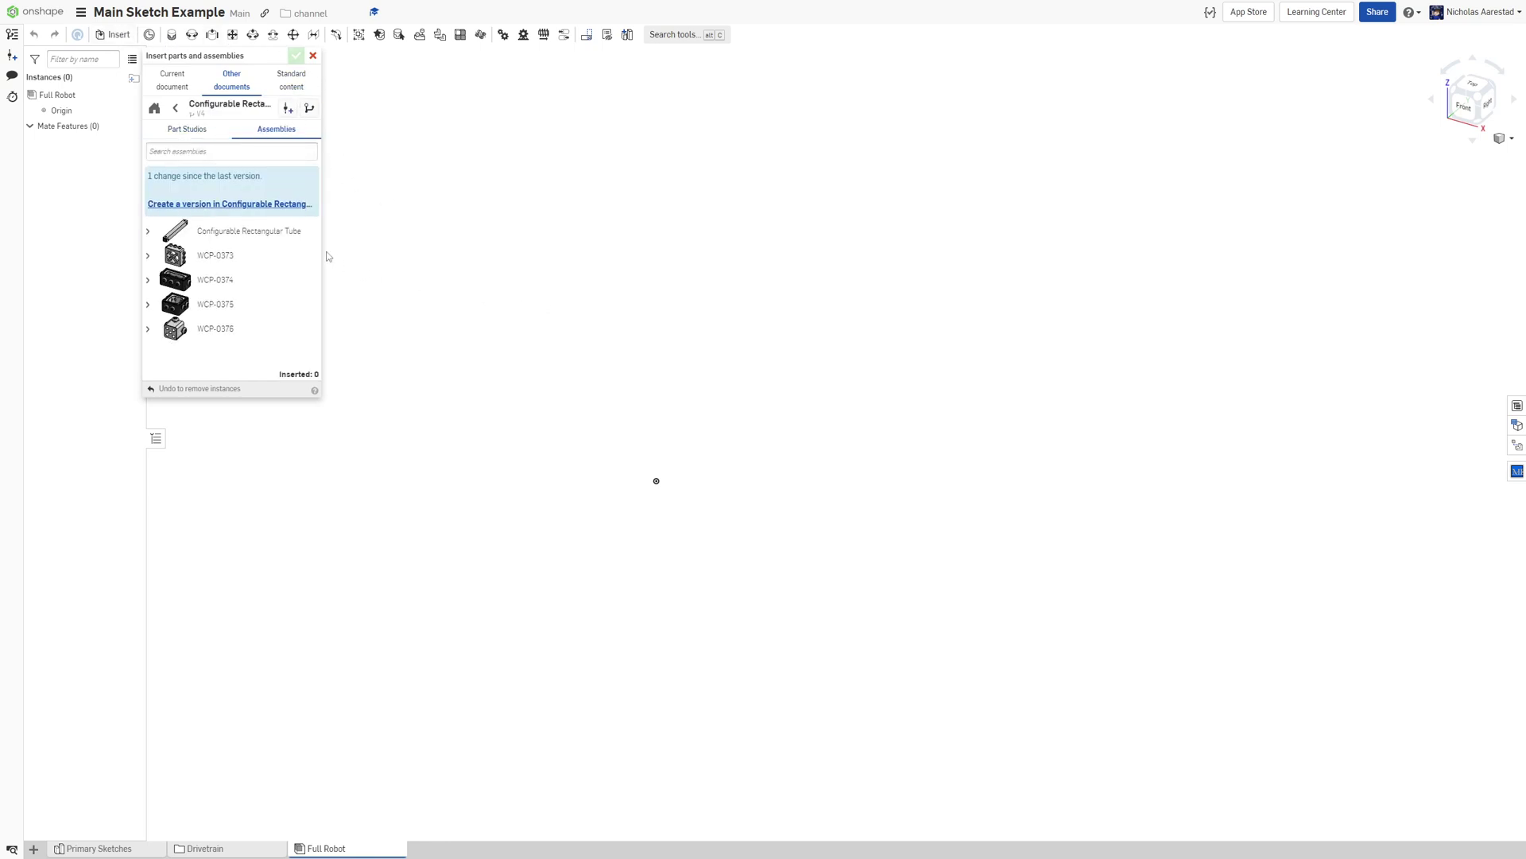
left_click(180, 133)
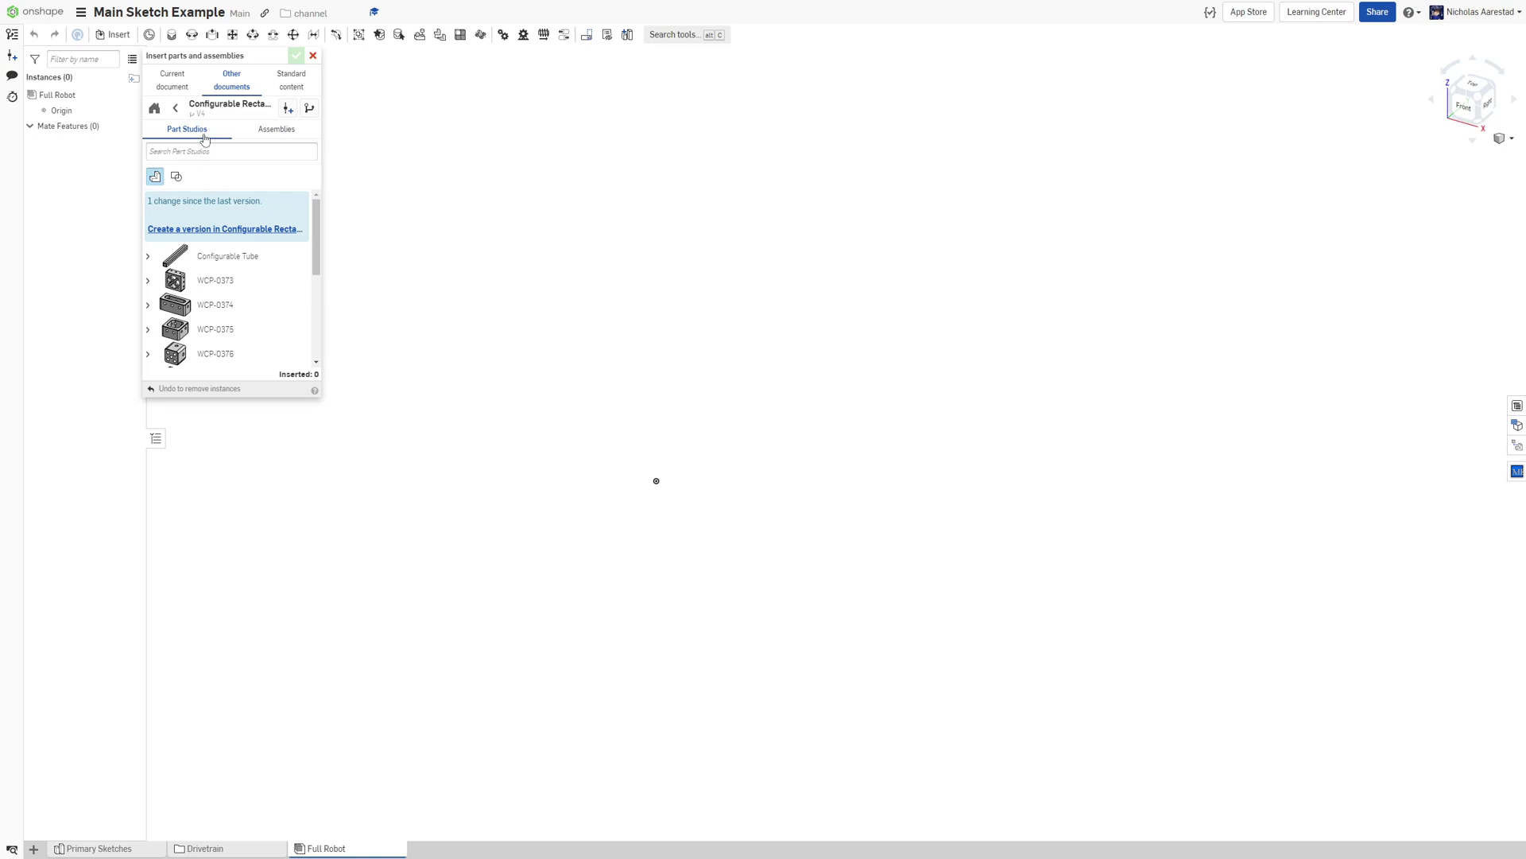
left_click(190, 84)
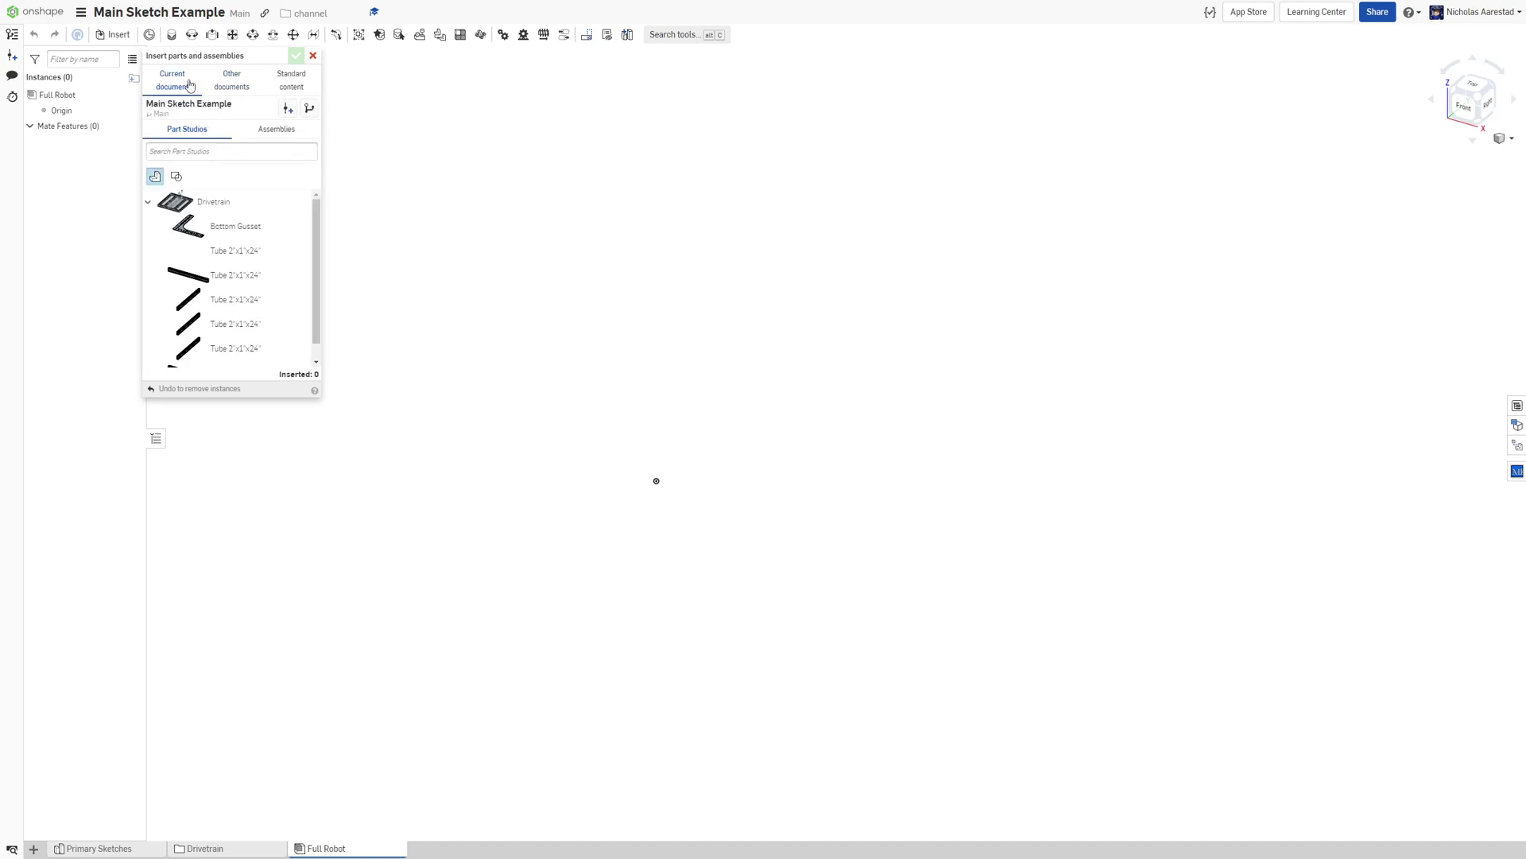
left_click(273, 132)
left_click(205, 176)
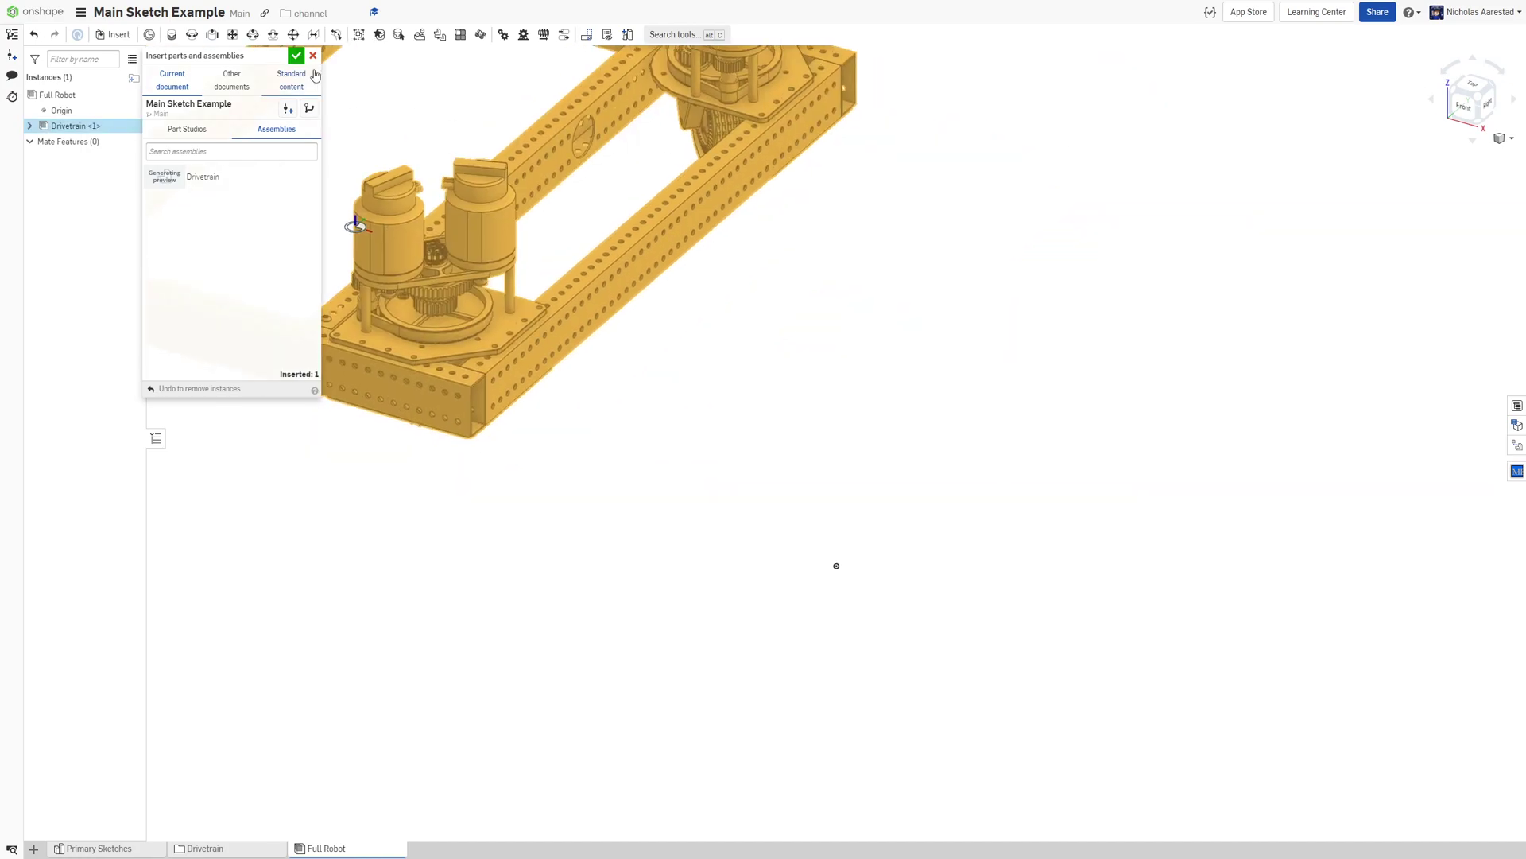
left_click(834, 556)
left_click(296, 55)
Add a Fastened mate between the drivetrain's mate connector and the Full Robot assembly's origin
right_click_drag(749, 323, 741, 430)
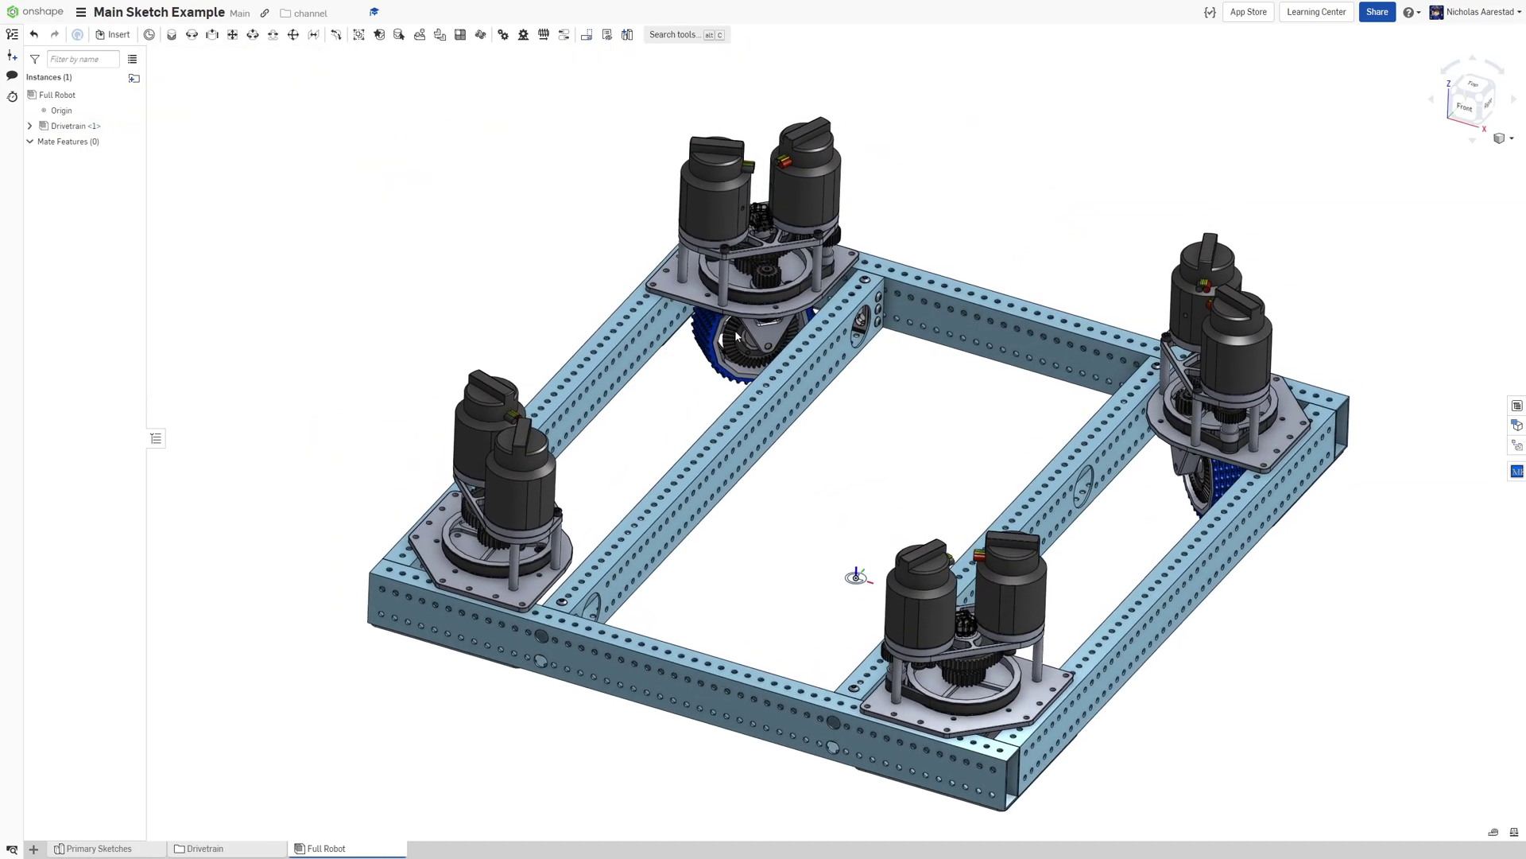
middle_click_drag(738, 470, 821, 359)
left_click(172, 34)
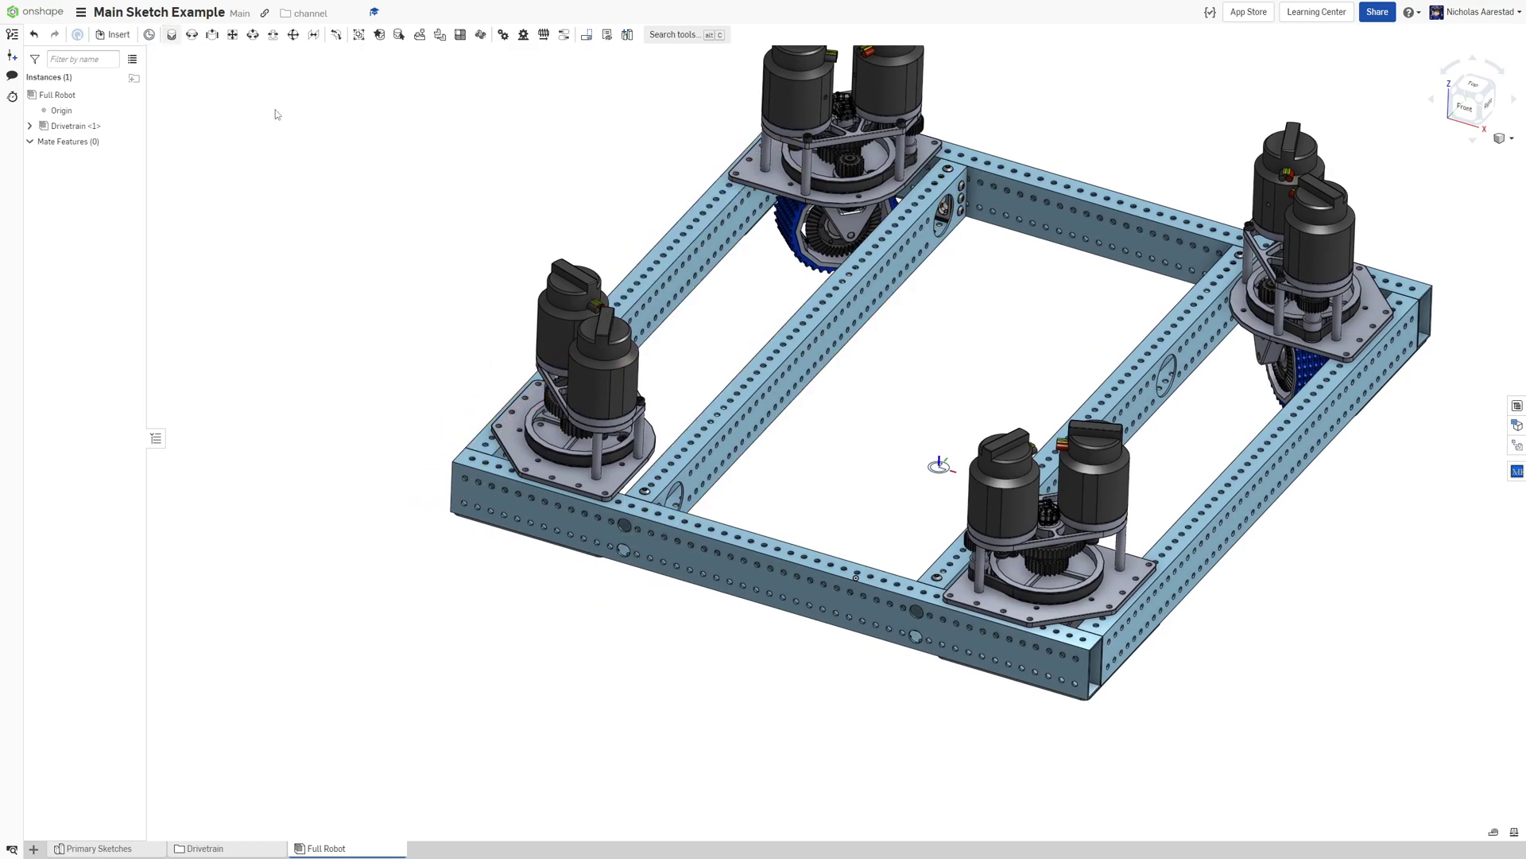
left_click(938, 467)
right_click_drag(889, 409, 863, 549)
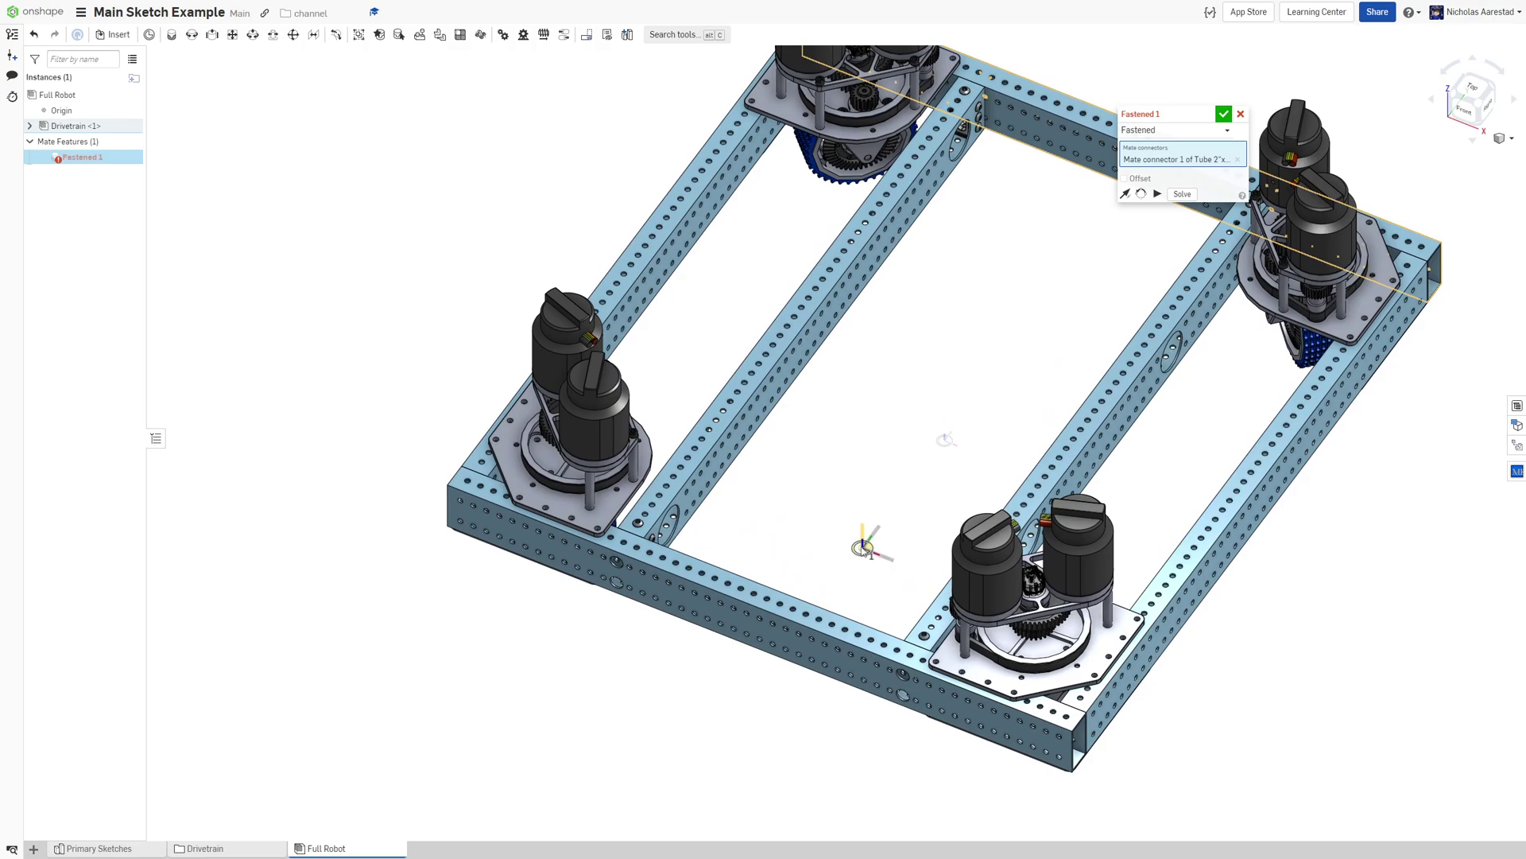
left_click(863, 550)
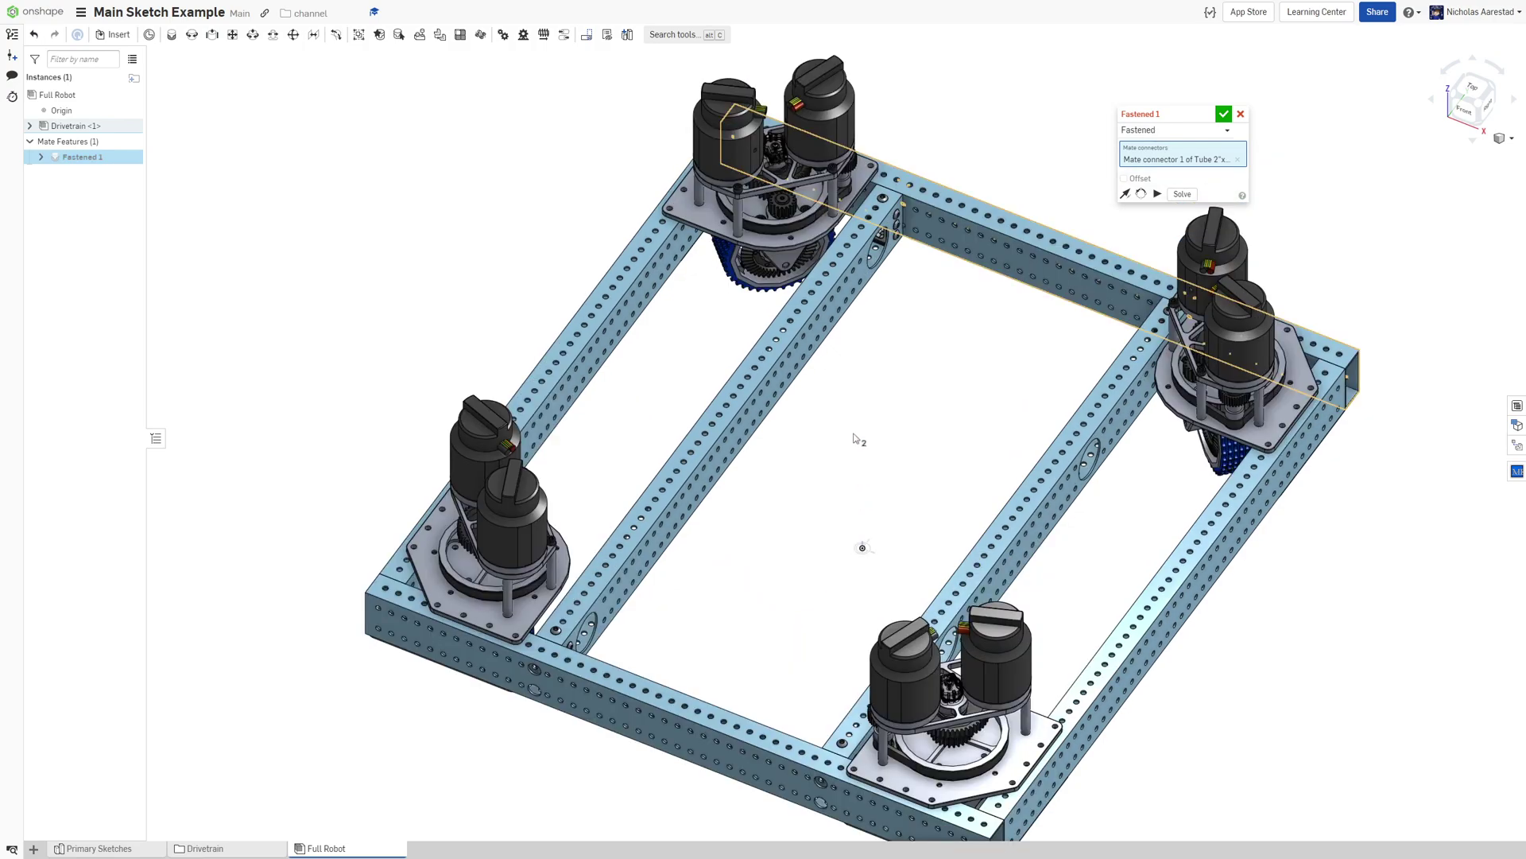
left_click(1221, 121)
Set the Full Robot assembly as the document thumbnail
scroll(904, 445, "down", 2)
right_click_drag(905, 445, 896, 407)
right_click(326, 848)
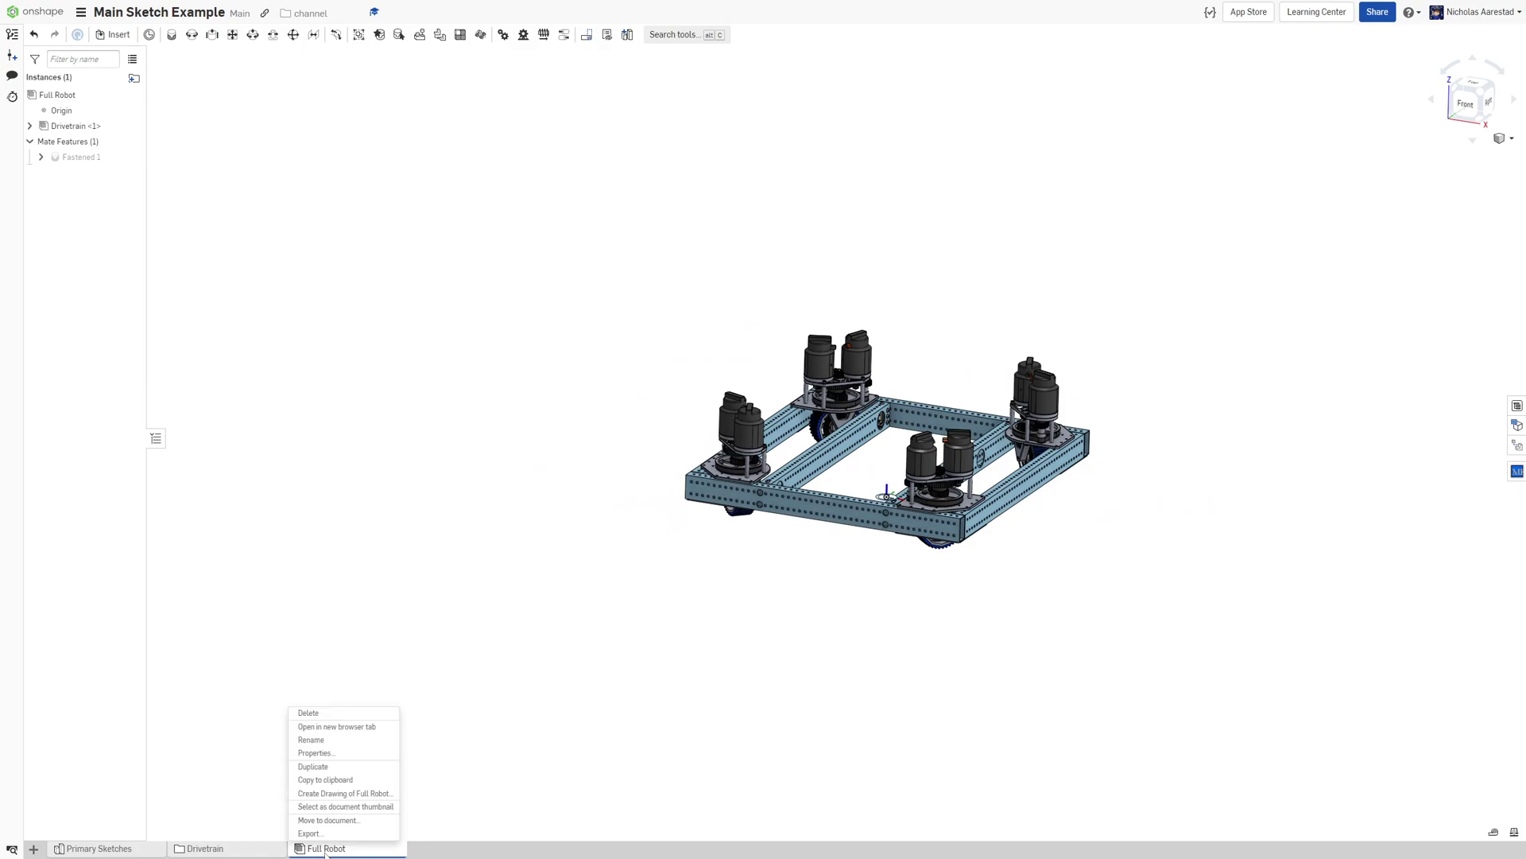
left_click(372, 807)
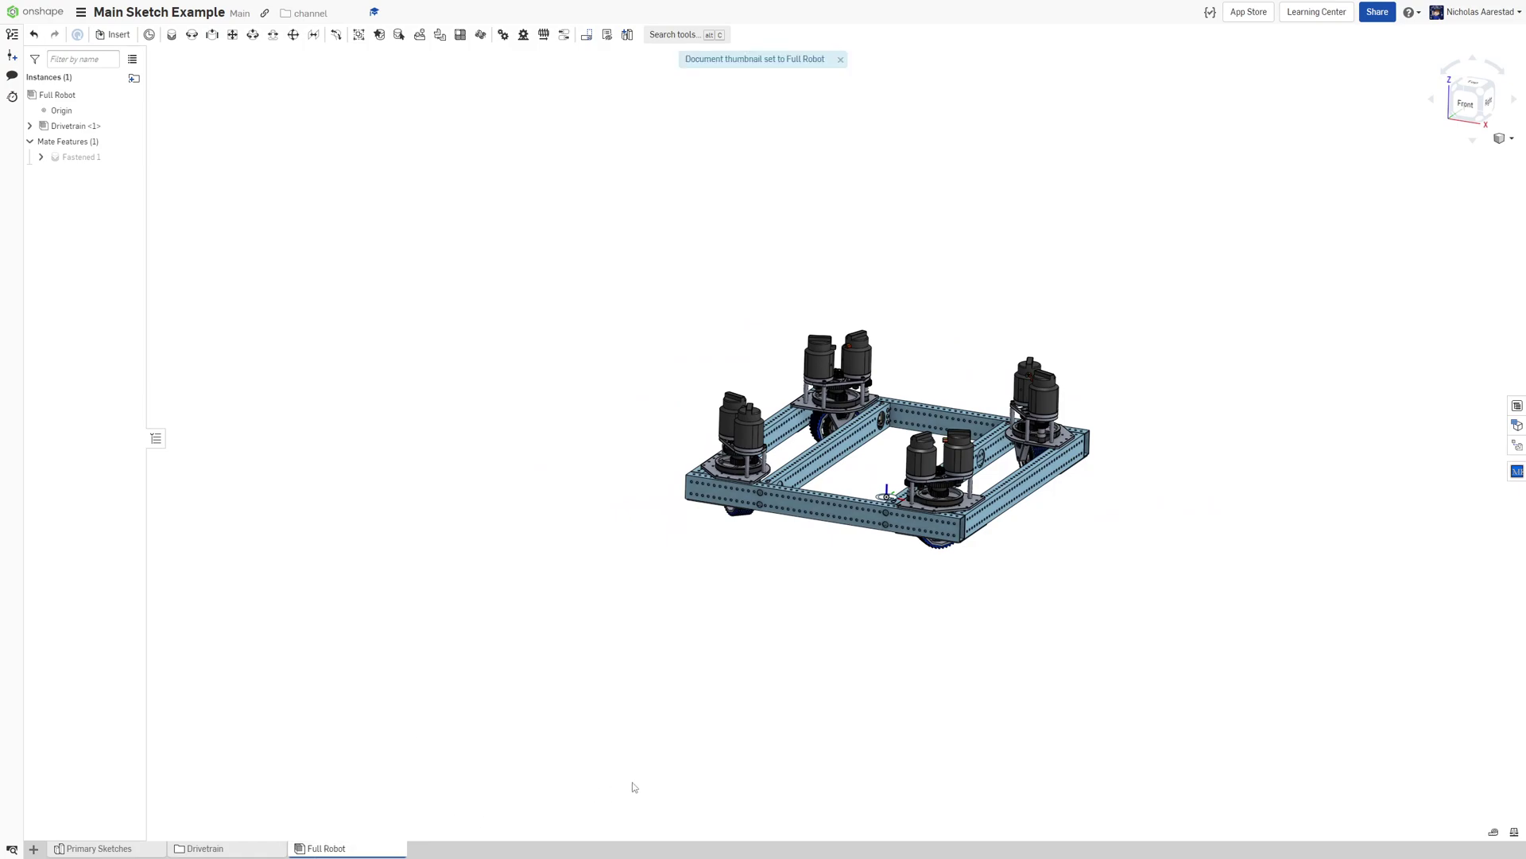
right_click_drag(860, 661, 1066, 652)
right_click_drag(928, 436, 827, 469)
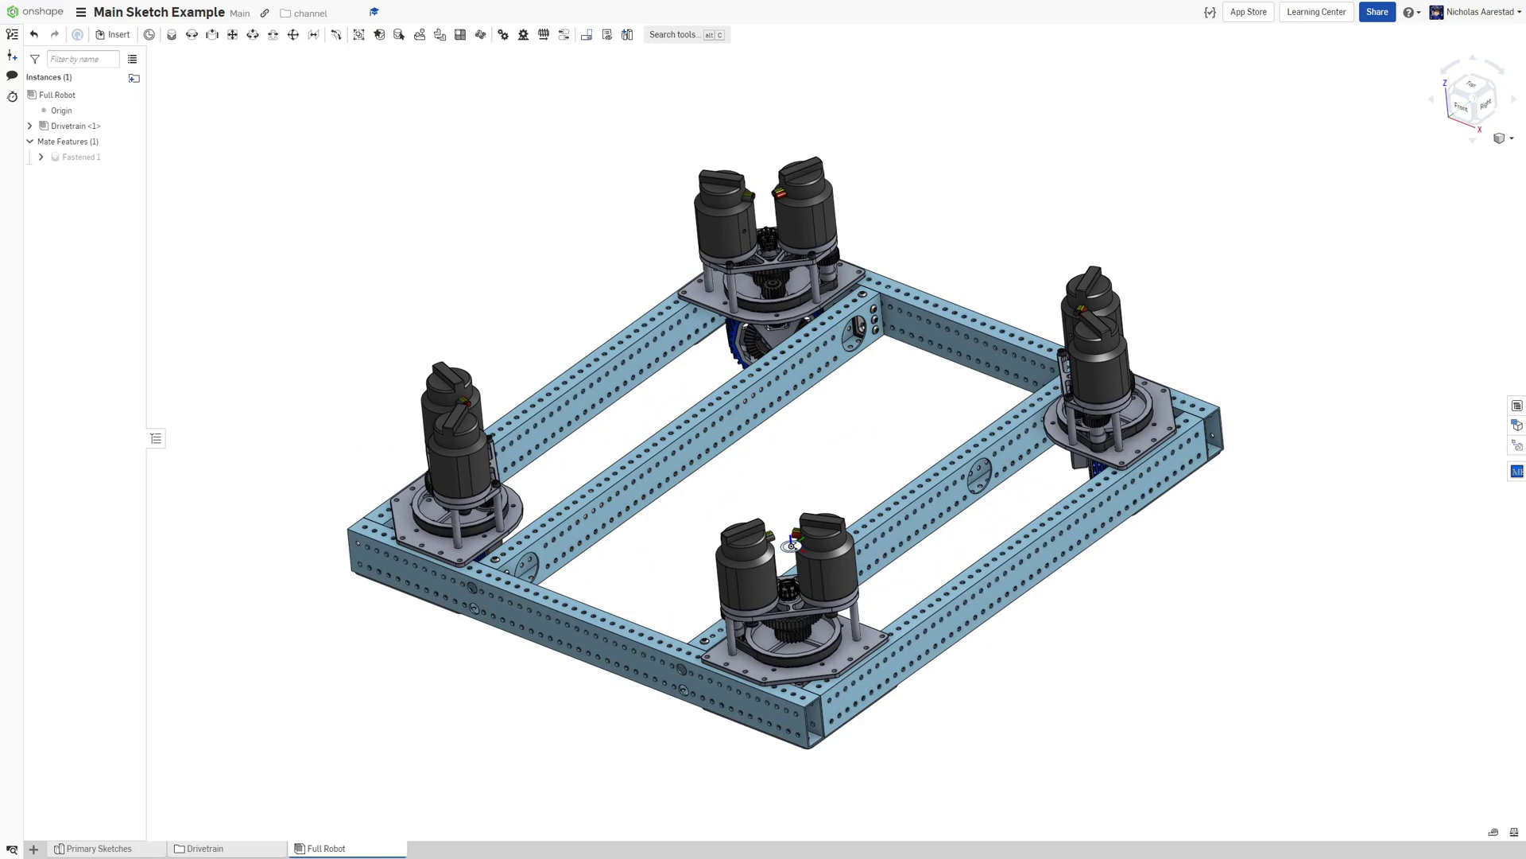